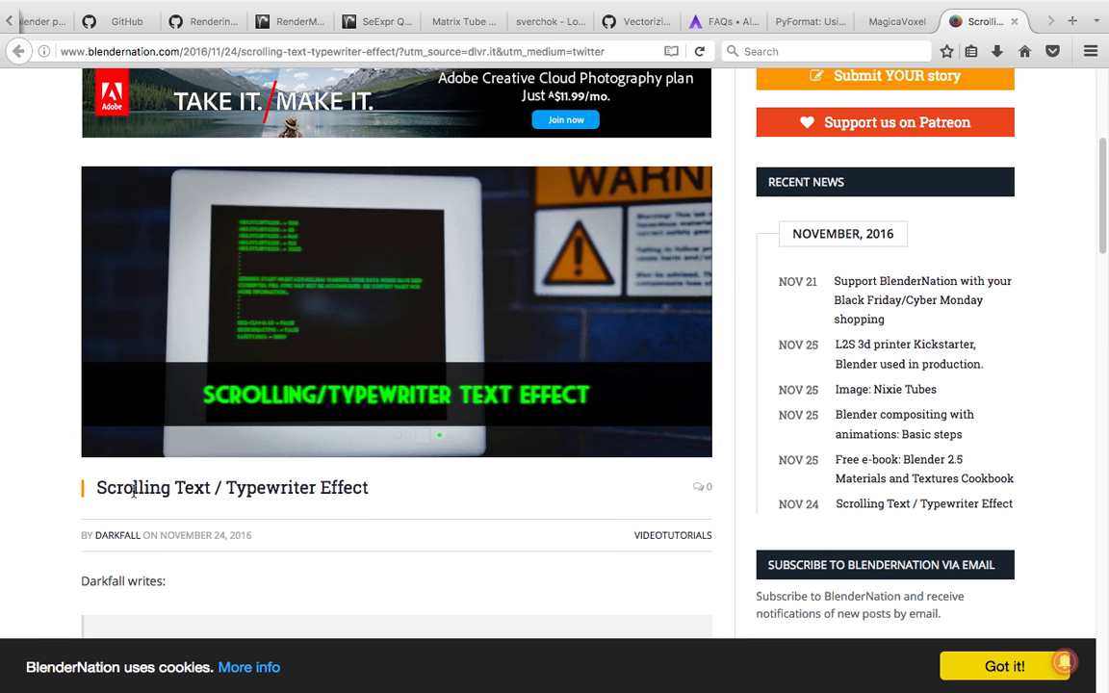
Scroll to the Scrolling Text / Typewriter Effect tutorial video and start playing it at a lower volume
scroll(273, 500, "down", 8)
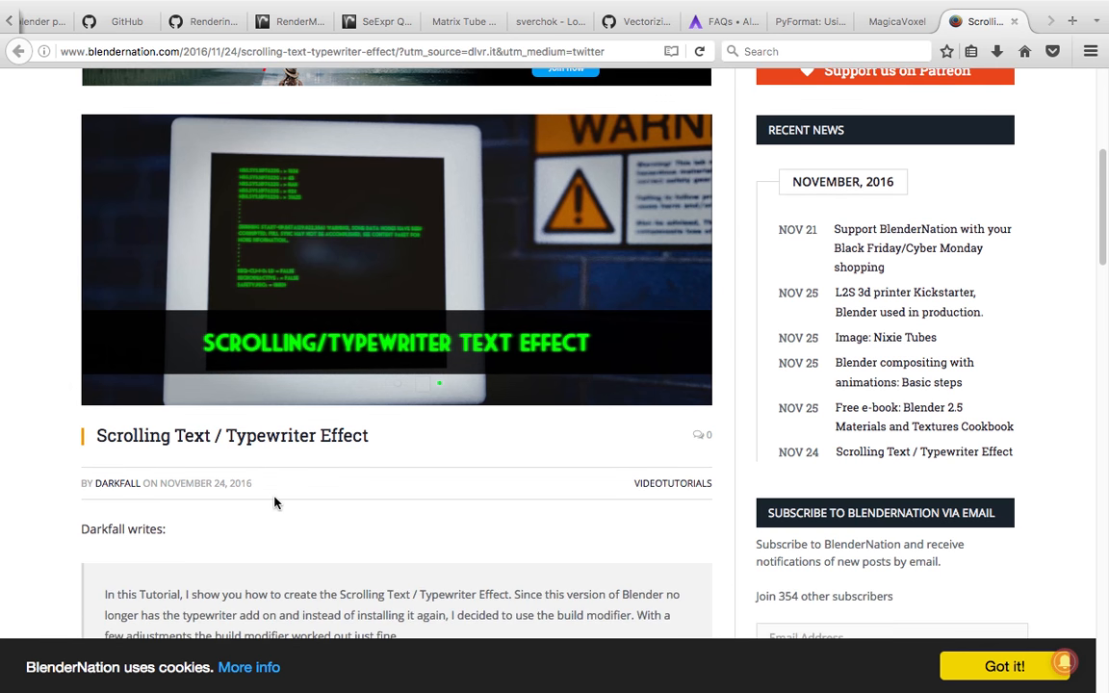
scroll(283, 500, "down", 2)
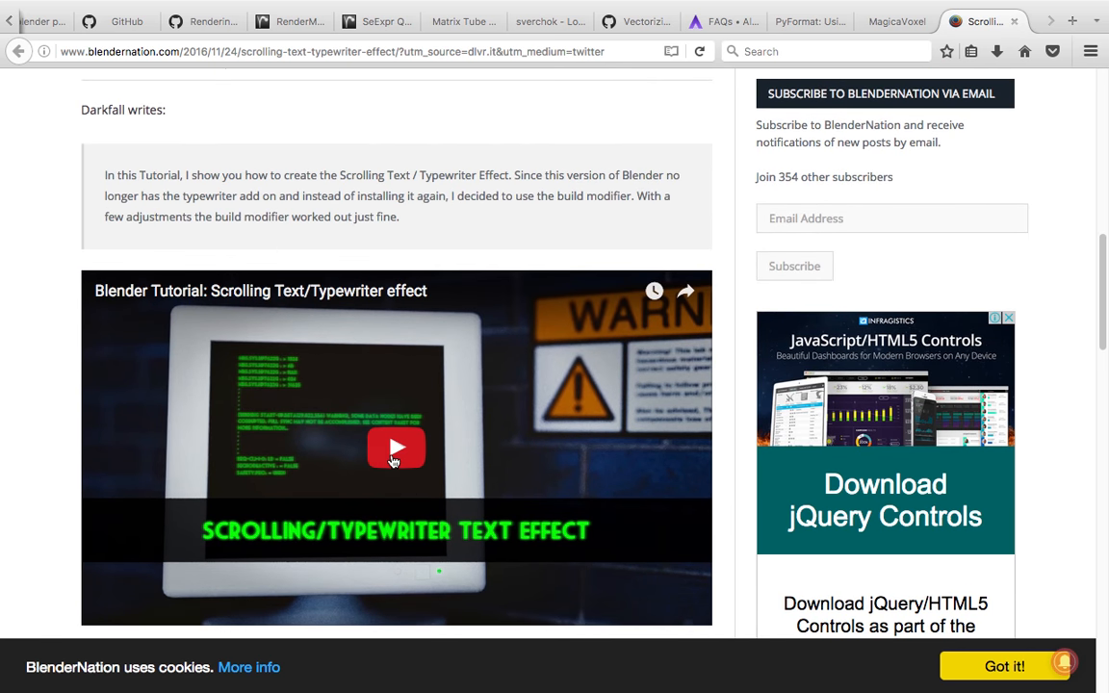
left_click(392, 462)
key("XF86AudioLowerVolume")
key("XF86AudioLowerVolume")
key("XF86AudioLowerVolume")
key("XF86AudioLowerVolume")
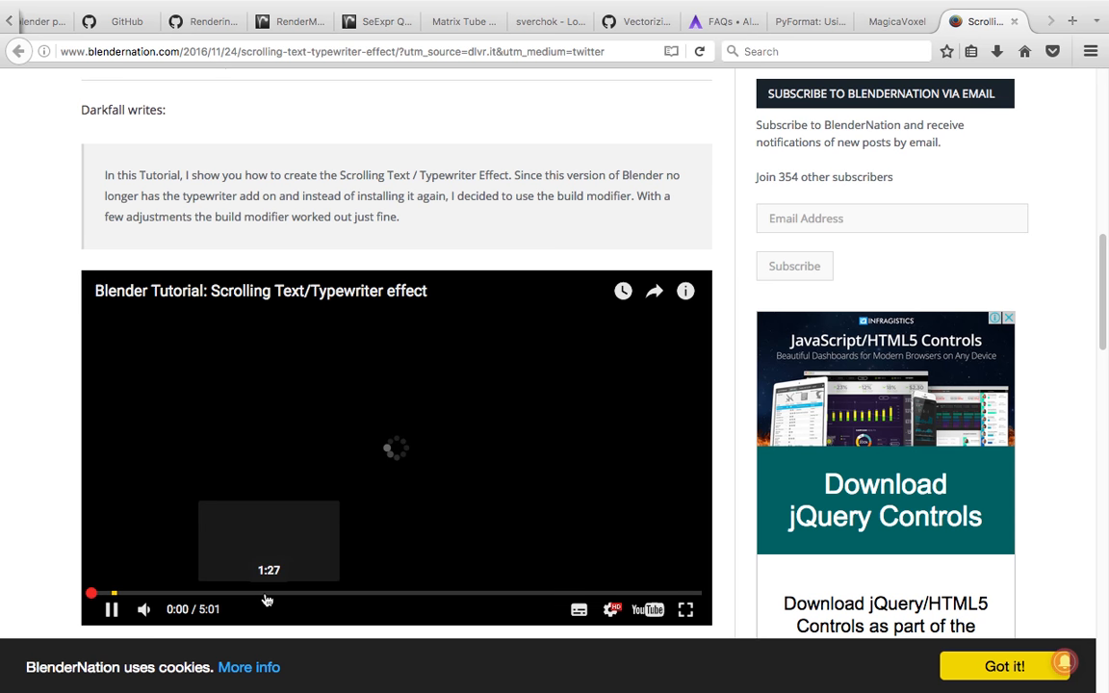
Skip through the tutorial video to preview its later parts
scroll(298, 404, "down", 1)
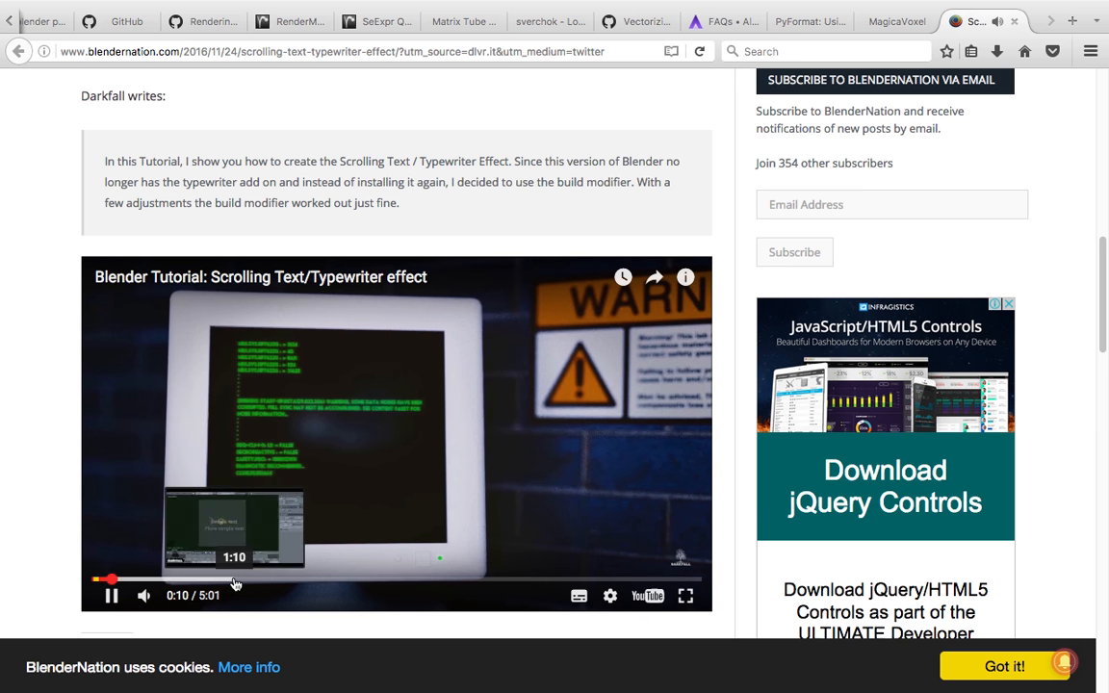
left_click(272, 581)
left_click(392, 582)
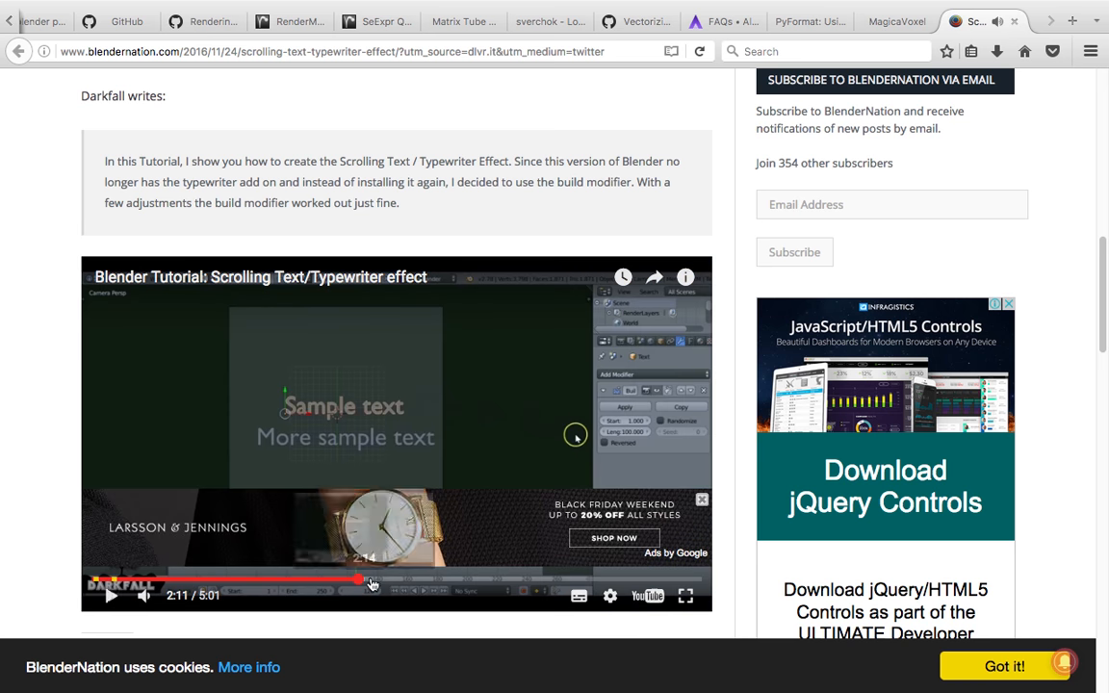
left_click(456, 586)
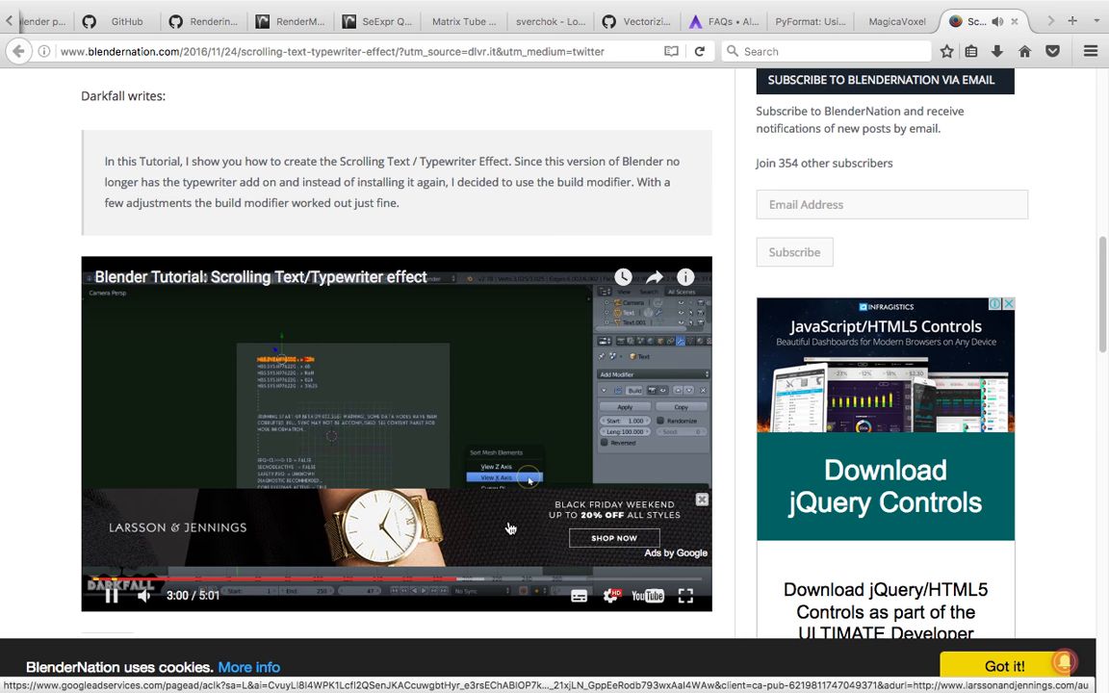
scroll(514, 535, "down", 1)
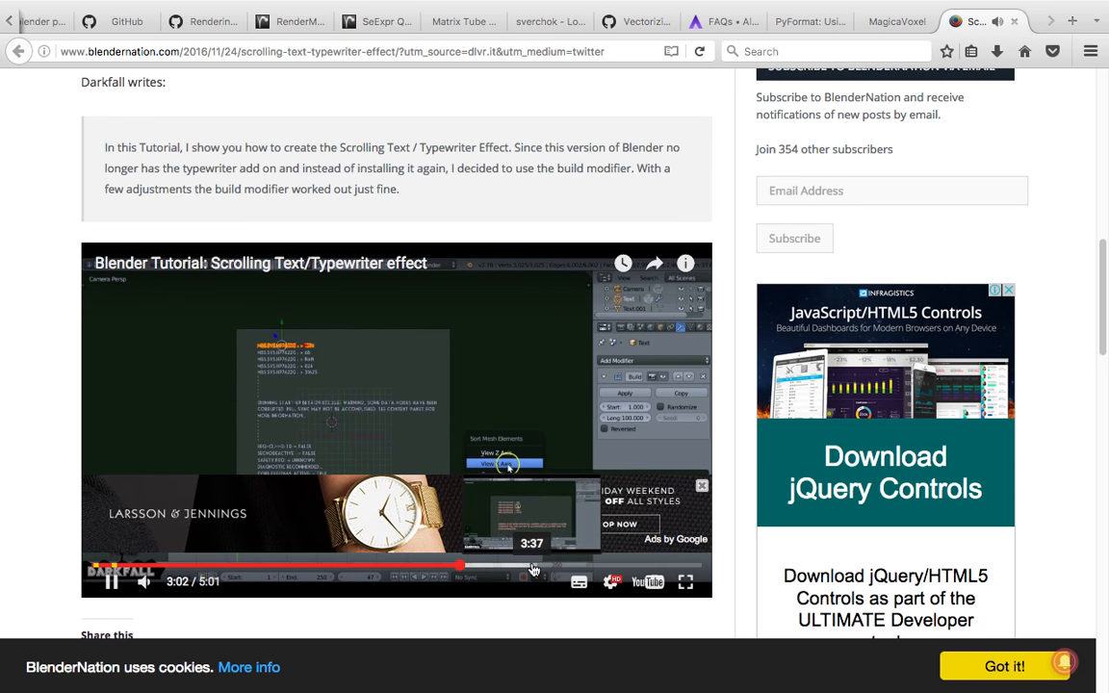
left_click(534, 567)
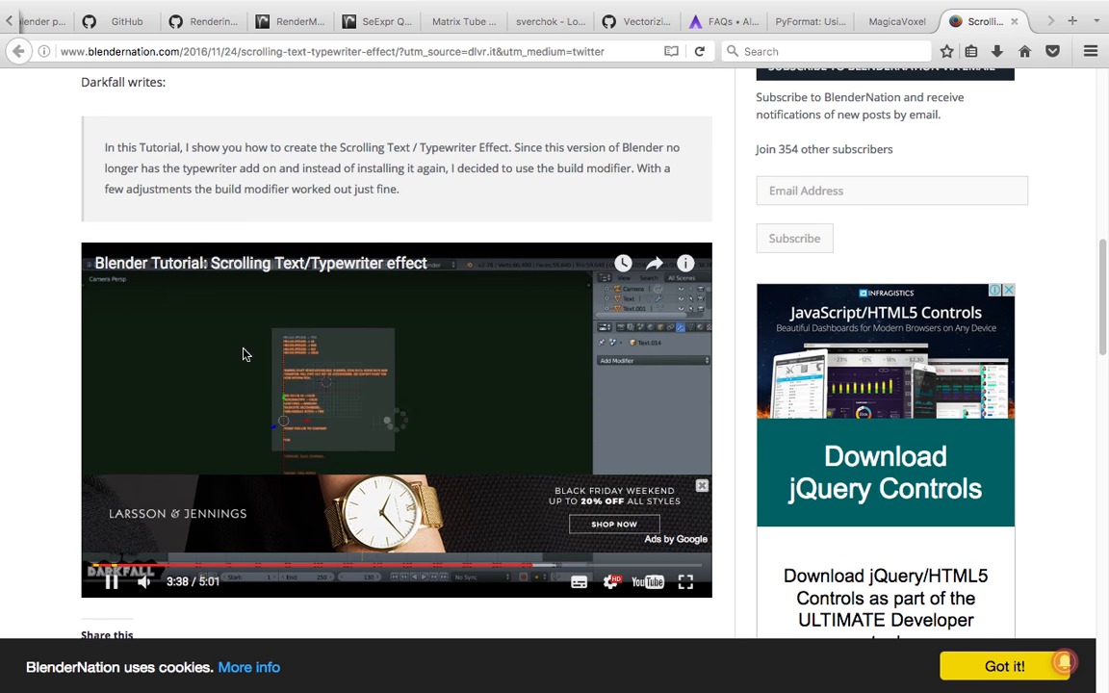
left_click(565, 570)
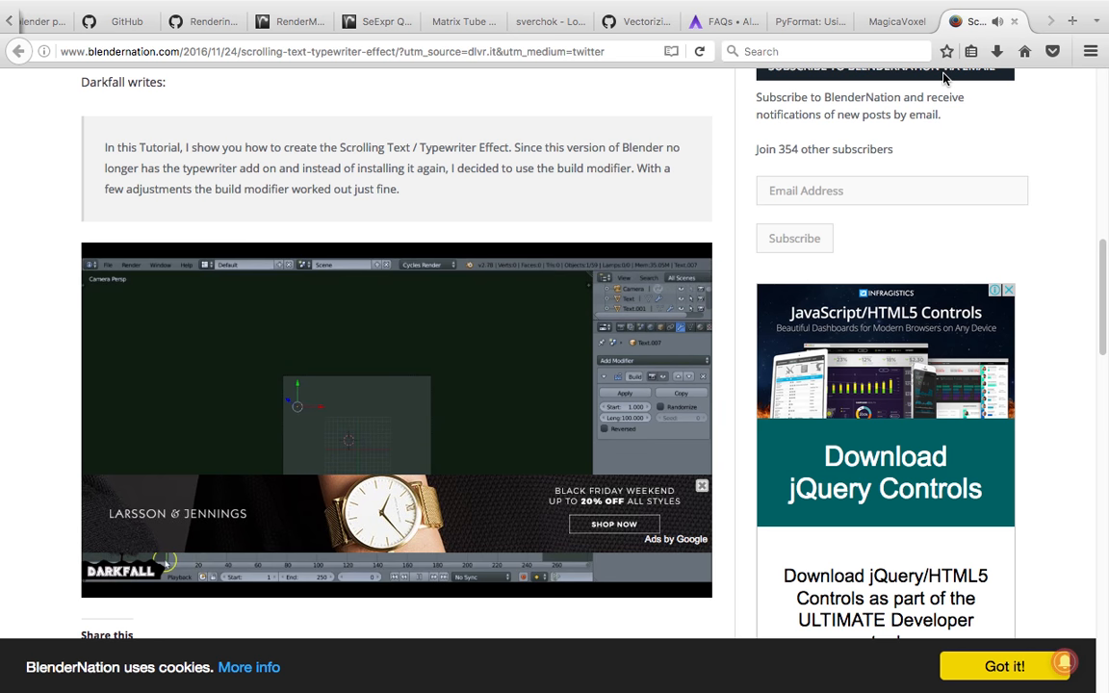
Close the tutorial tab and quit Firefox
left_click(1014, 22)
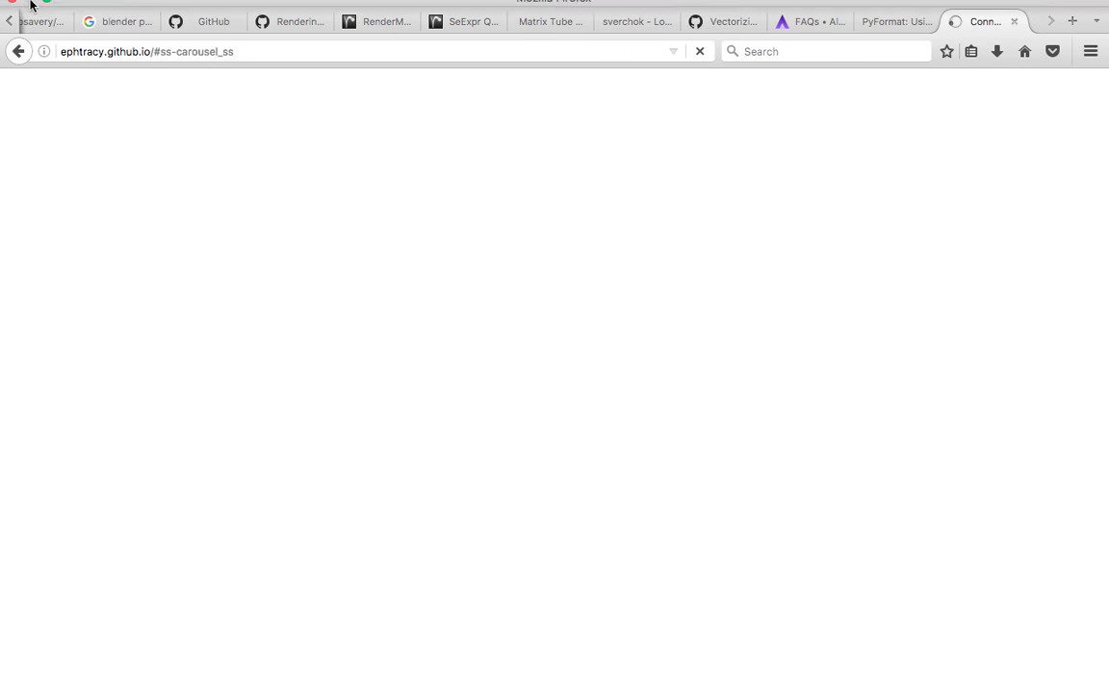
left_click(59, 11)
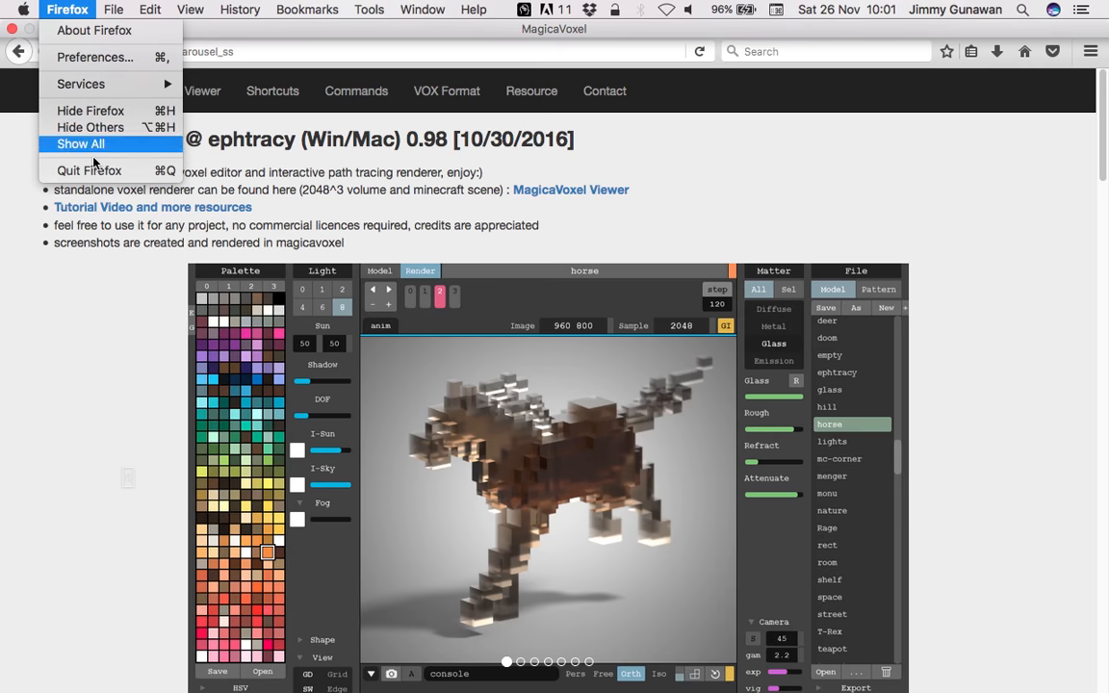
left_click(88, 170)
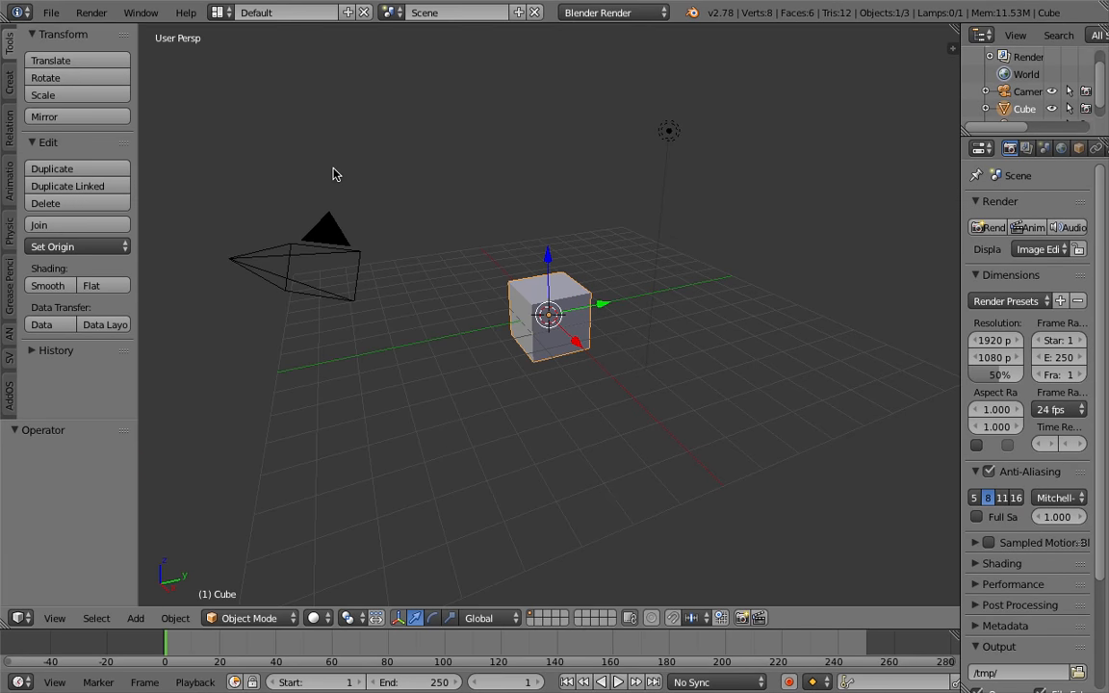
Save the Blender file to the Desktop as ANSV_scrolling_typewriter_001.blend
left_click(51, 13)
left_click(131, 161)
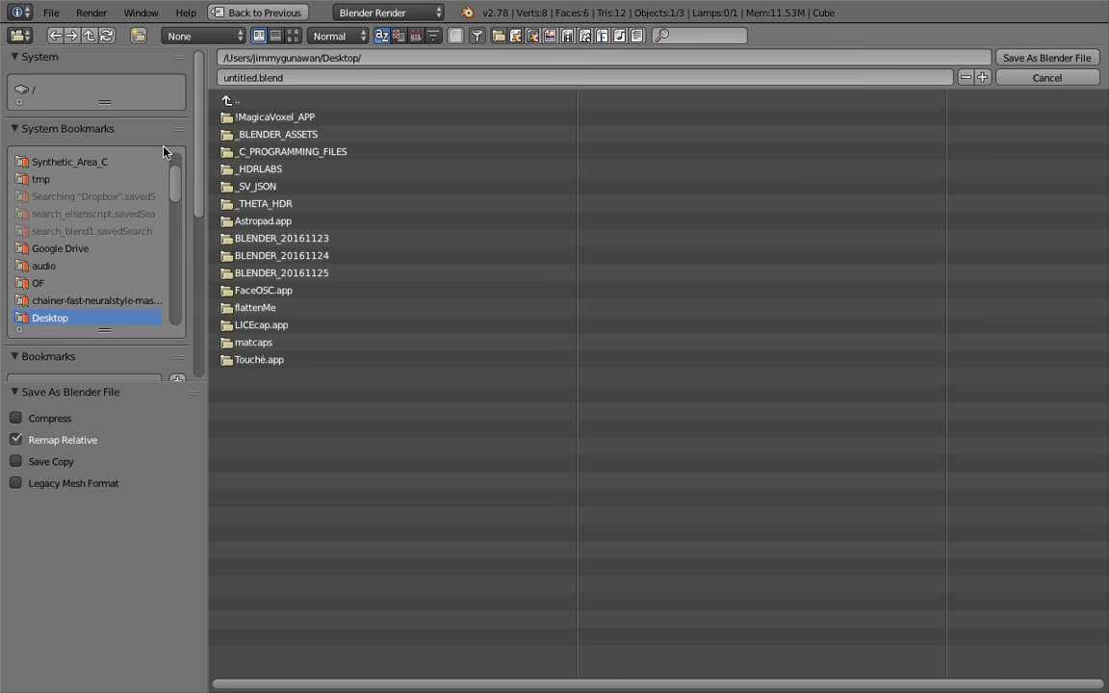
type("ANSV_scrolling_typewr")
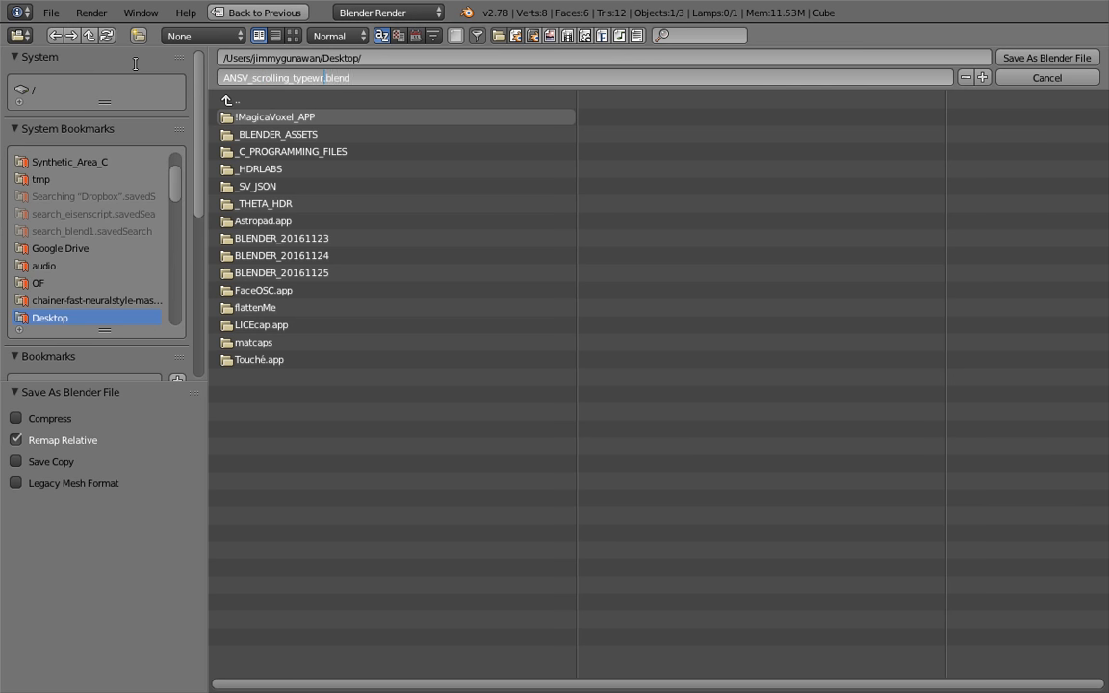
type("001")
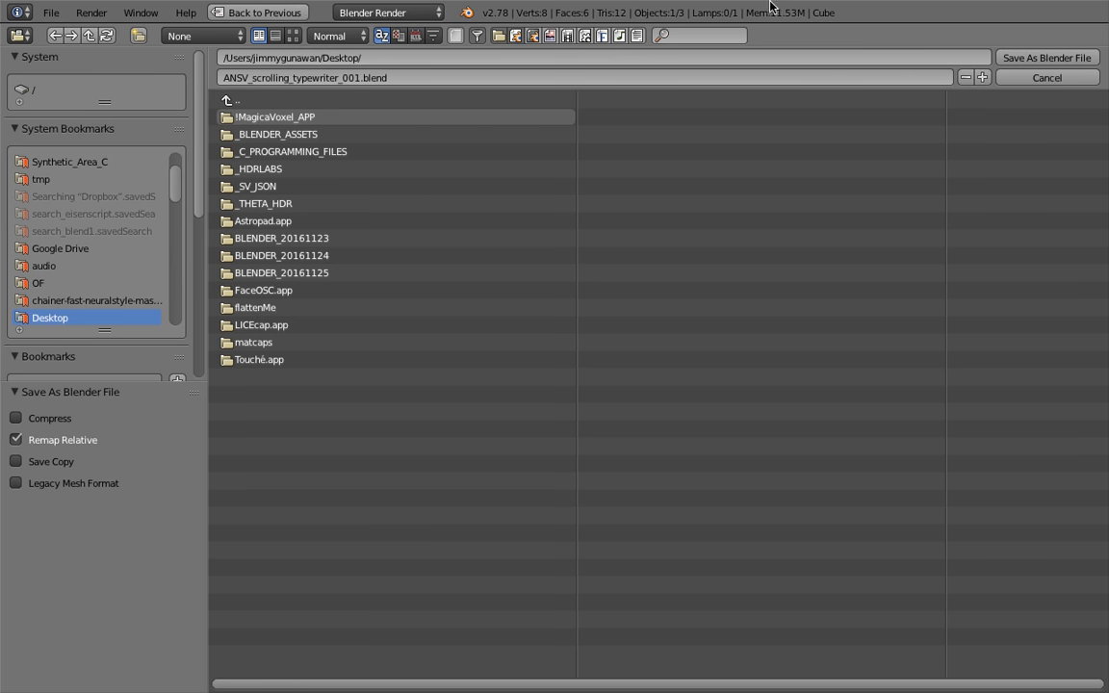
left_click(1015, 58)
Move the lamp and the camera to layer 2
middle_click_drag(479, 316, 651, 247)
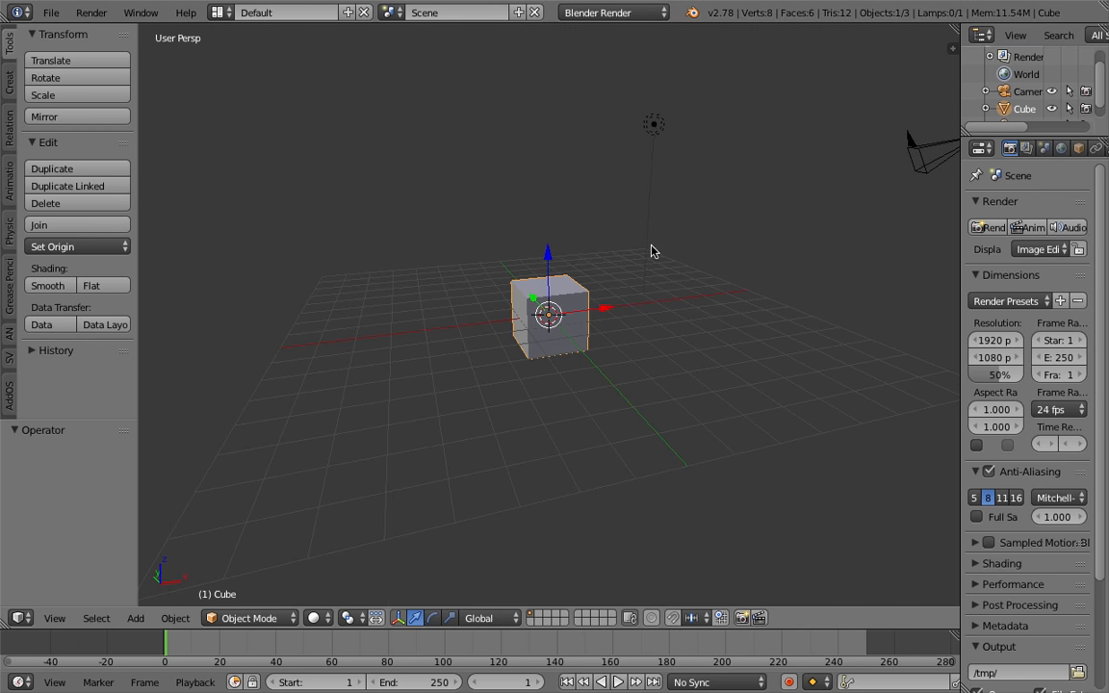
right_click(685, 135)
right_click(914, 154, "shift")
key("m")
key("2")
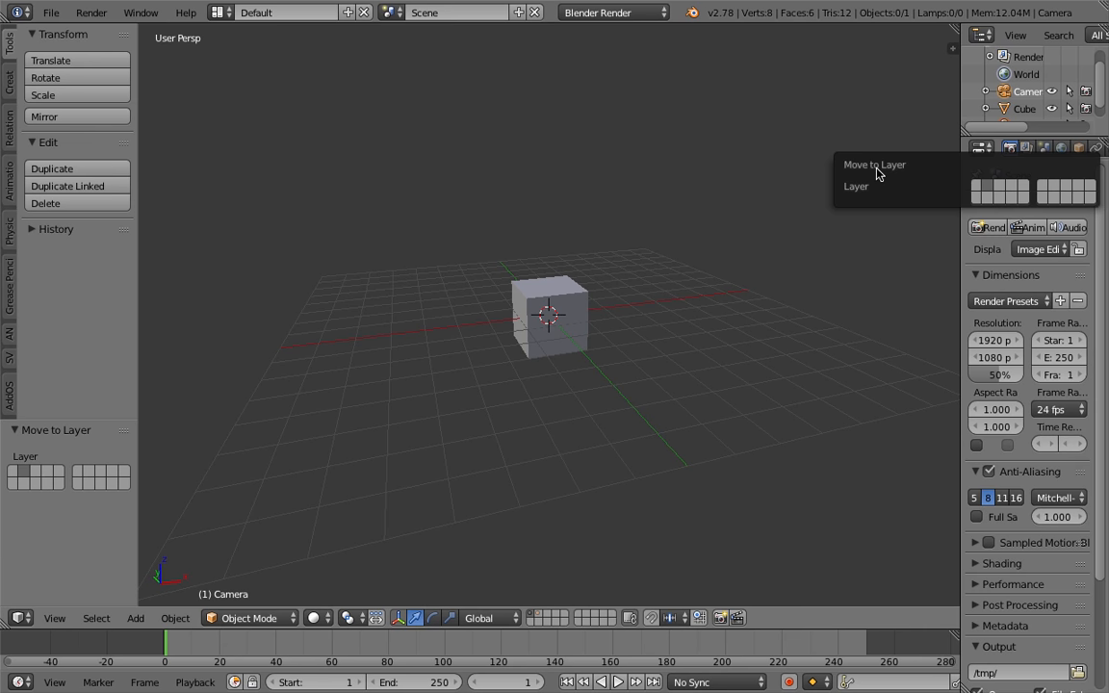
Delete the default cube
right_click(571, 292)
key("x")
left_click(571, 292)
Switch the screen layout to Compositing
left_click(218, 13)
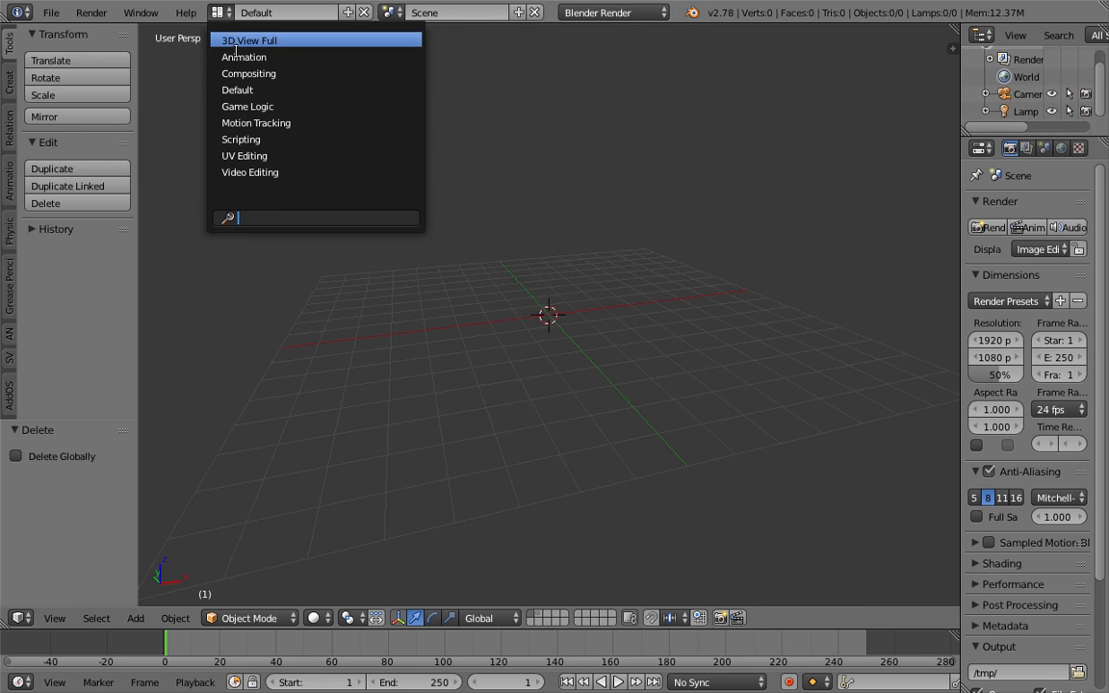
left_click(248, 74)
left_click_drag(514, 415, 514, 367)
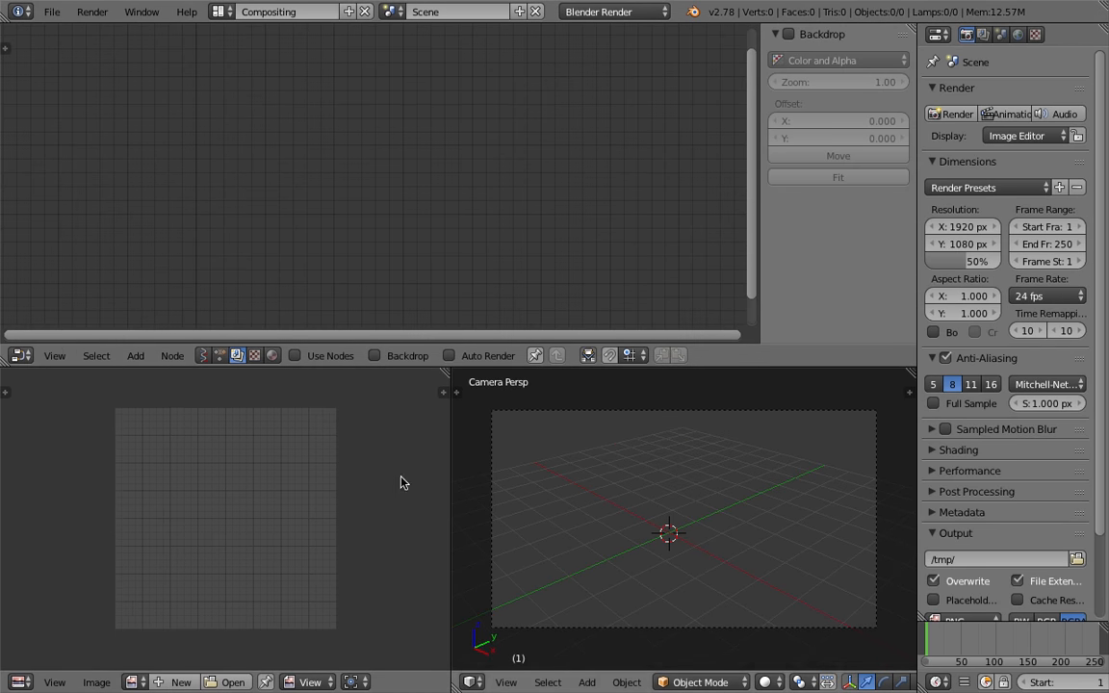
Change the lower-left editor to a Text Editor and narrow it
left_click(20, 682)
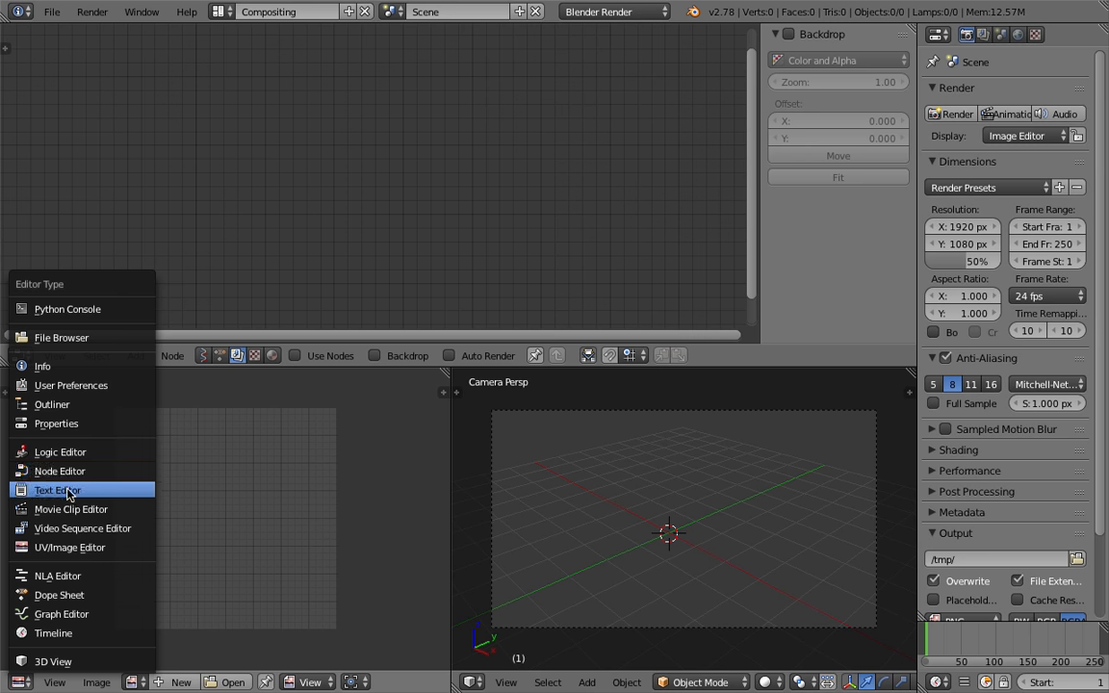
left_click(58, 490)
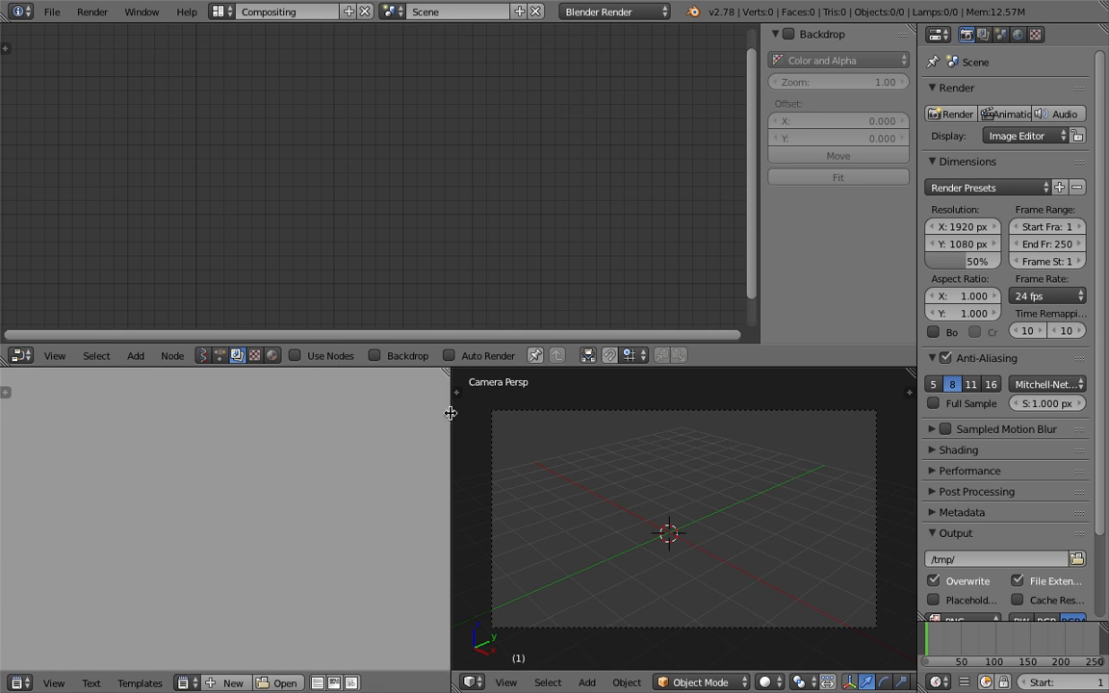
left_click_drag(450, 414, 289, 414)
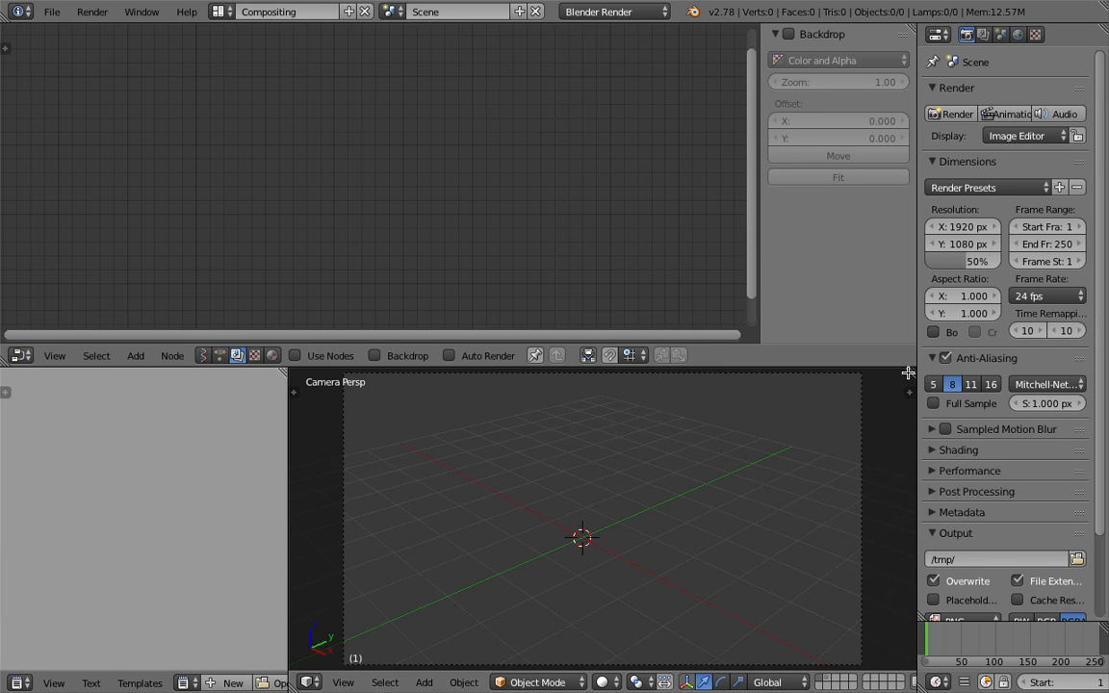
Split the lower 3D view and turn the new area into a Python Console
left_click_drag(906, 375, 607, 404)
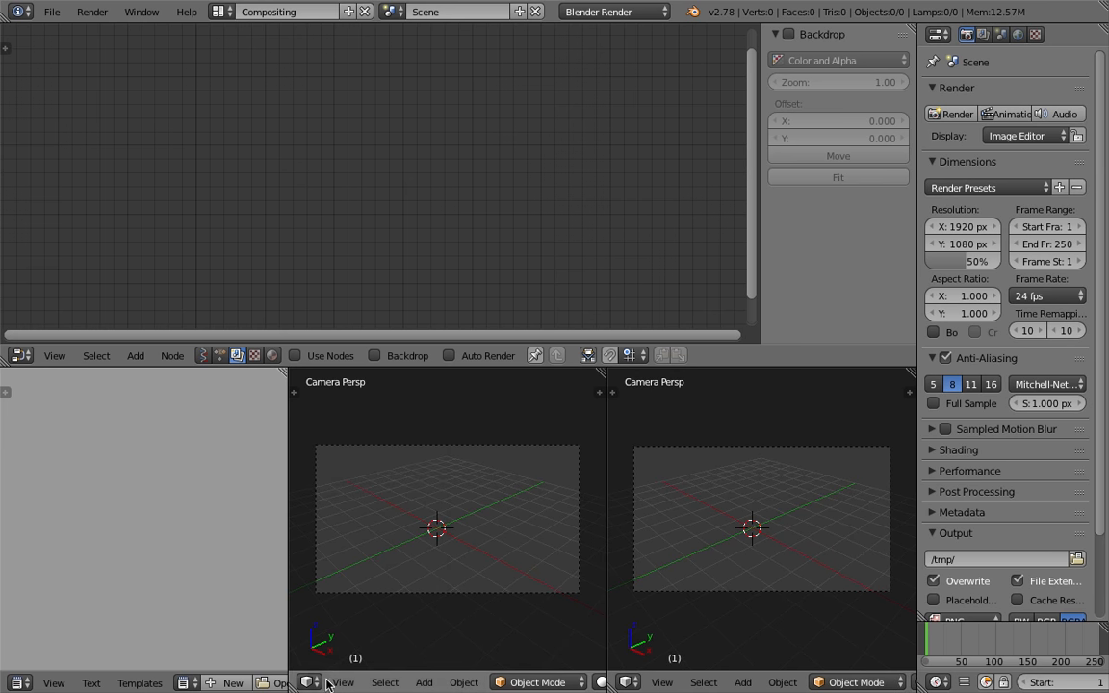
left_click(312, 683)
left_click(366, 307)
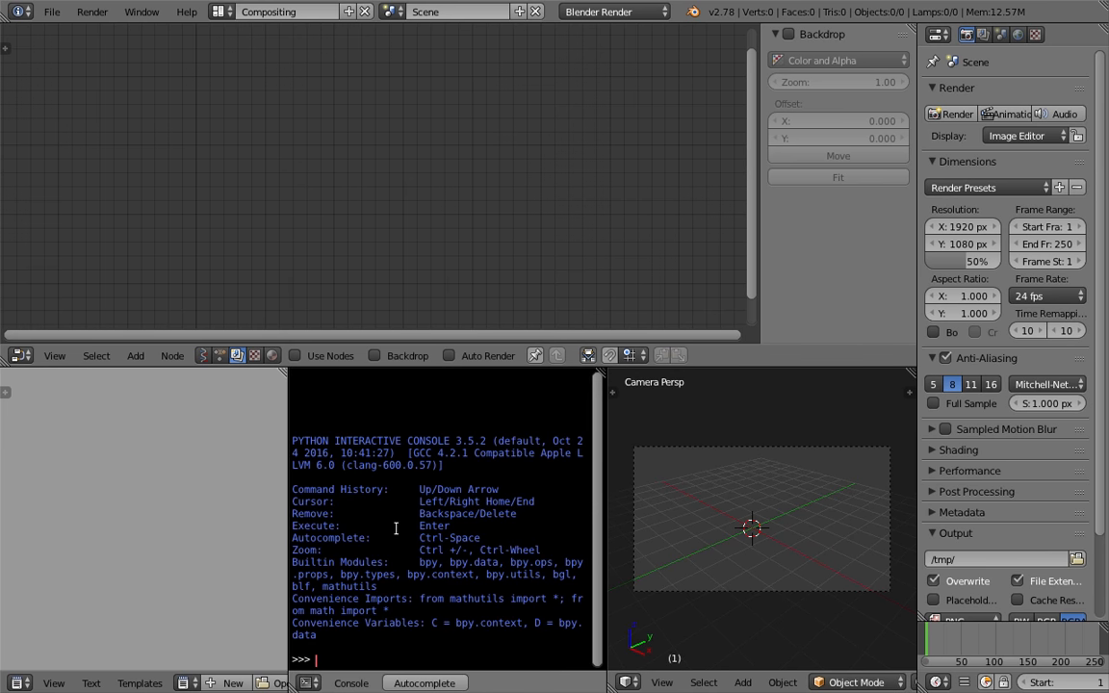
Run import this in the Python Console
type("import this")
key("Return")
Select and copy the whole Zen of Python output, maximizing the console to reach every line
scroll(312, 495, "up", 5)
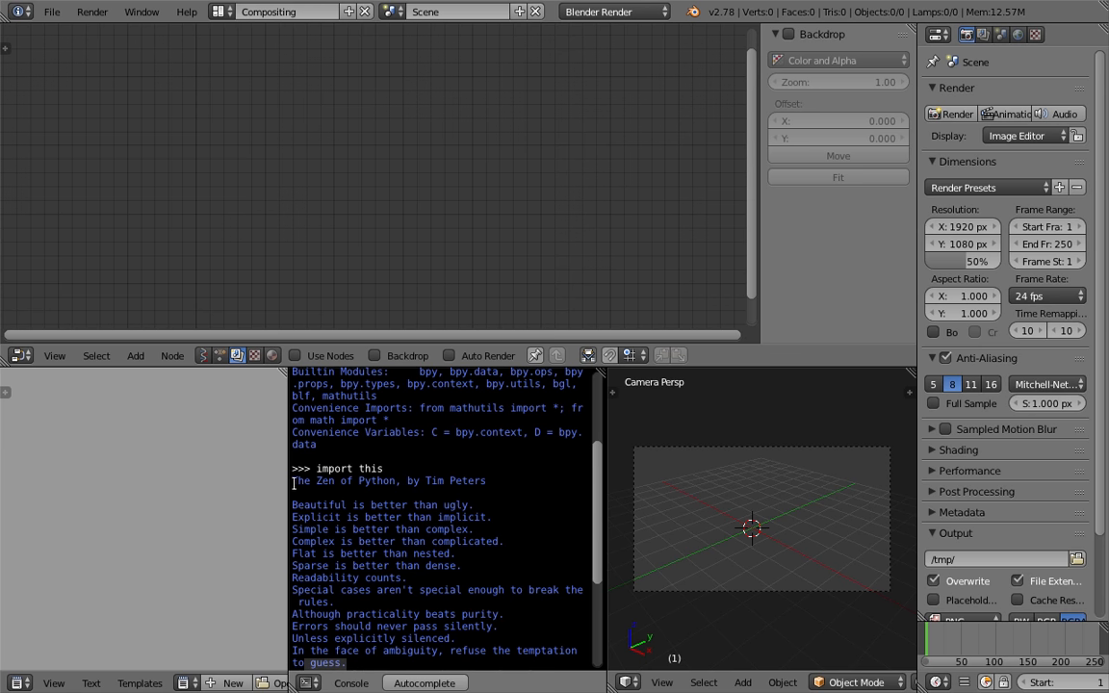
left_click_drag(293, 480, 332, 529)
scroll(393, 559, "down", 5)
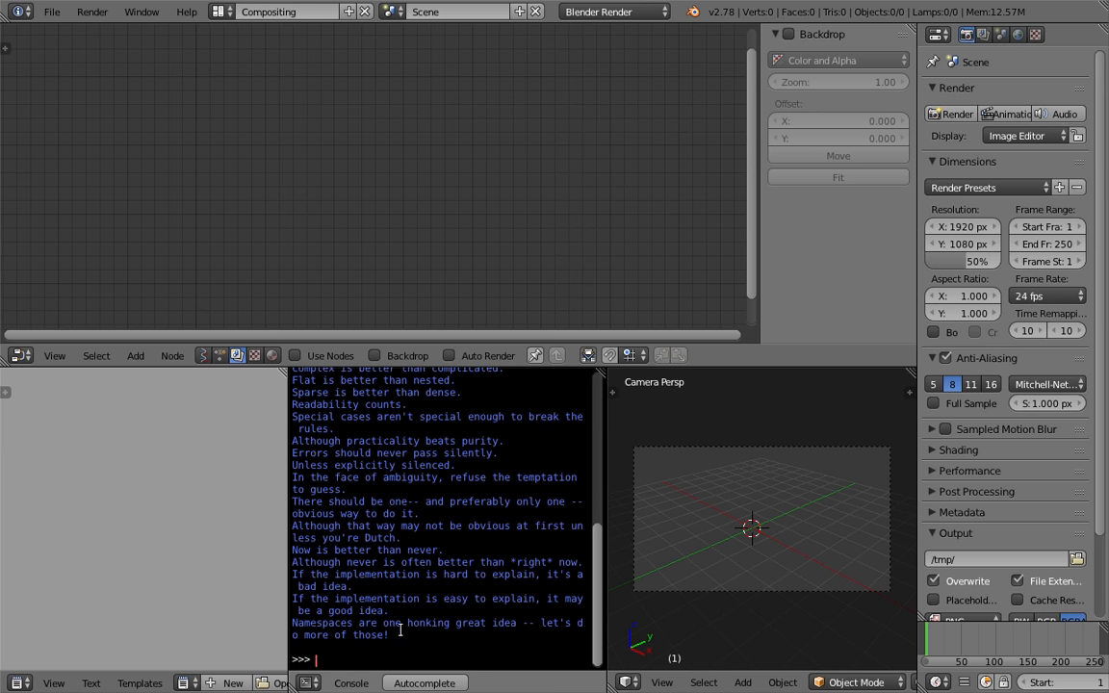
left_click_drag(392, 634, 330, 527)
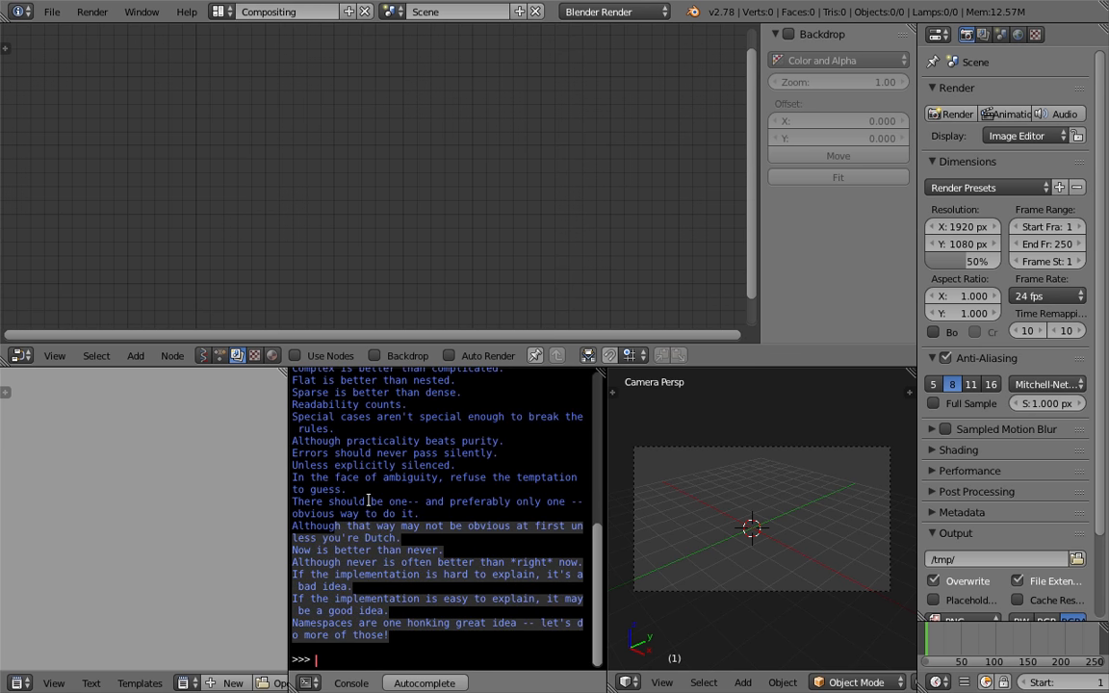
left_click(450, 381)
key("ctrl+Up")
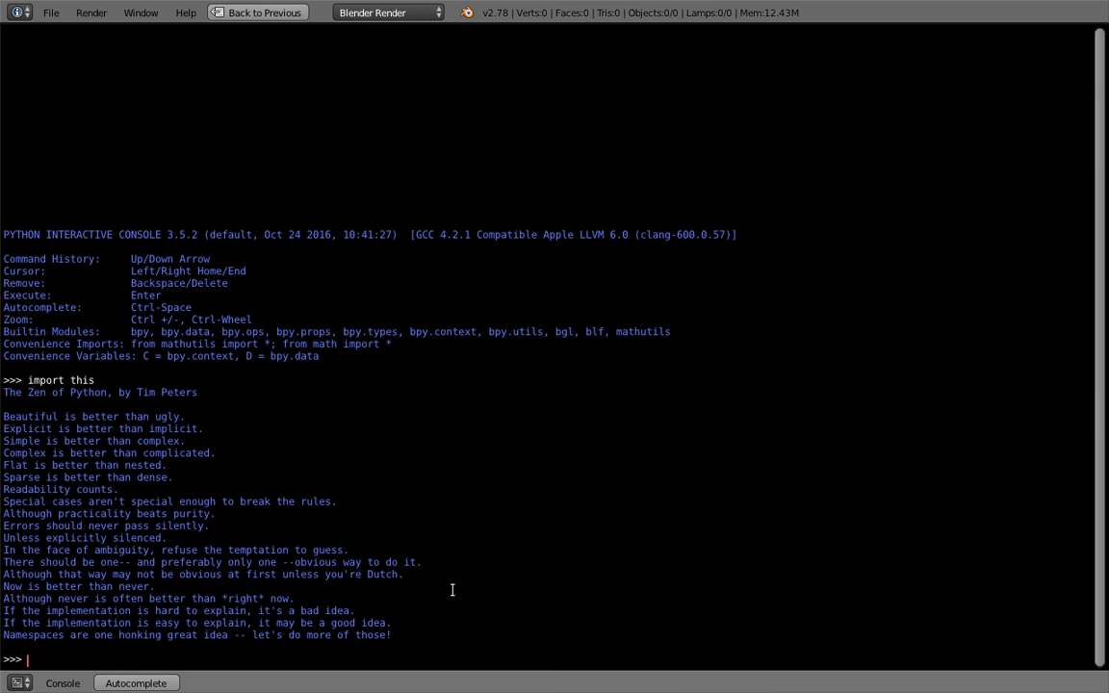
left_click_drag(420, 632, 3, 394)
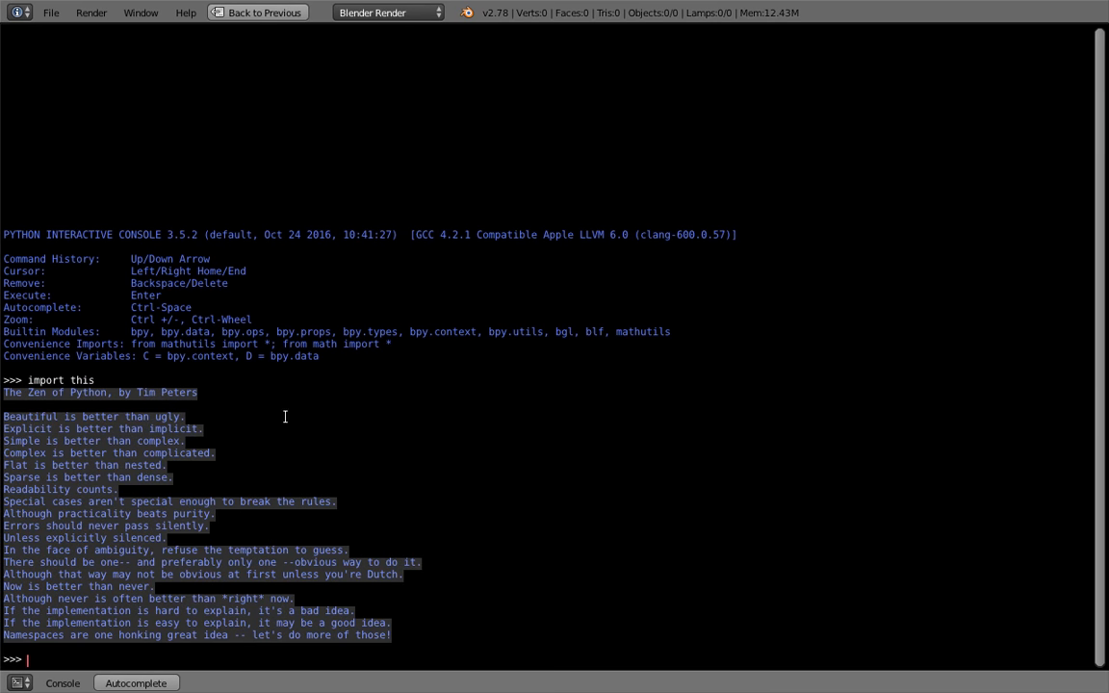
left_click(430, 414)
key("ctrl+Up")
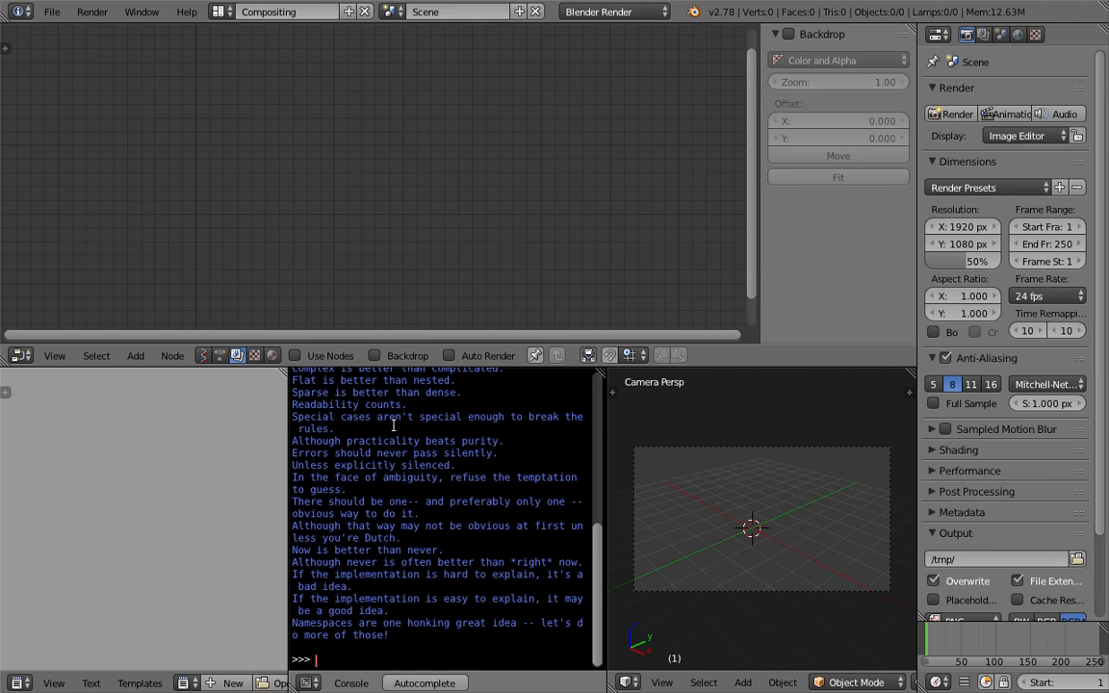
Create a new text block, paste the Zen of Python into it, and widen the Text Editor
left_click(227, 685)
type("Beautiful is better than ugly. Explicit is better than implicit. Simple is better than complex. Complex is better than complicated. Flat is better than nested. Sparse is better than dense. Readability counts. Special cases aren't special enough to break the rules. Although practicality beats purity. Errors should never pass silently. Unless explicitly silenced. In the face of ambiguity, refuse the temptation to guess. There should be one-- and preferably only one --obvious way to do it. Although that way may not be obvious at first unless you're Dutch. Now is better than never. Although never is often better than *right* now. If the implementation is hard to explain, it's a bad idea. If the implementation is easy to explain, it may be a good idea. Namespaces are one honking great idea -- let's do more of those!")
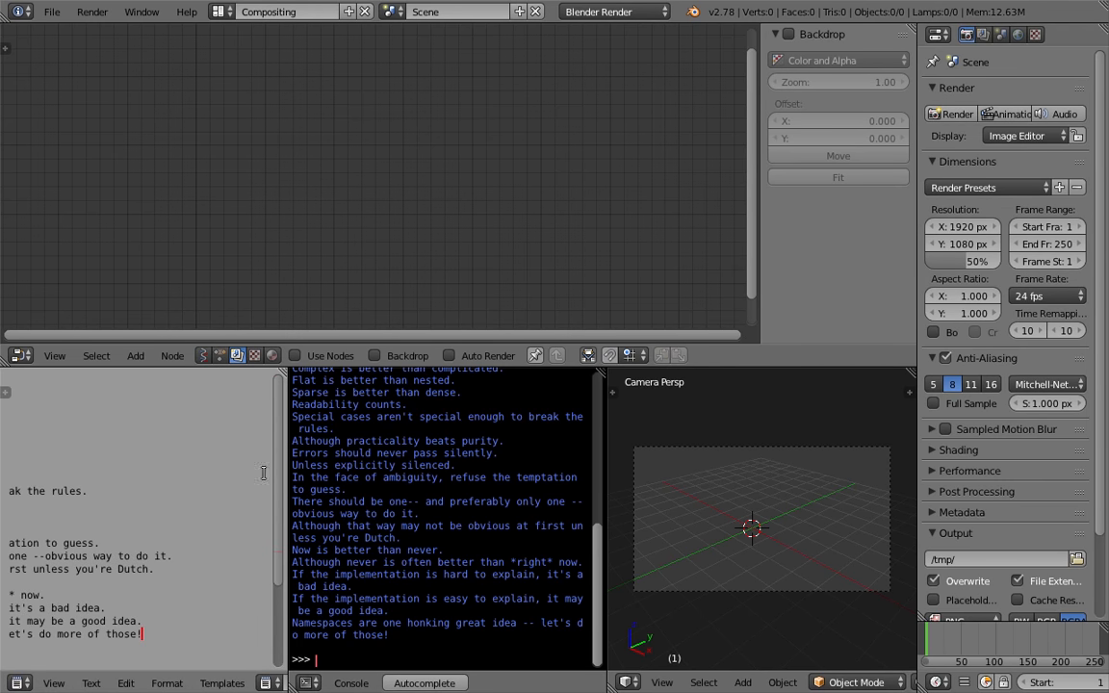
left_click_drag(284, 474, 487, 467)
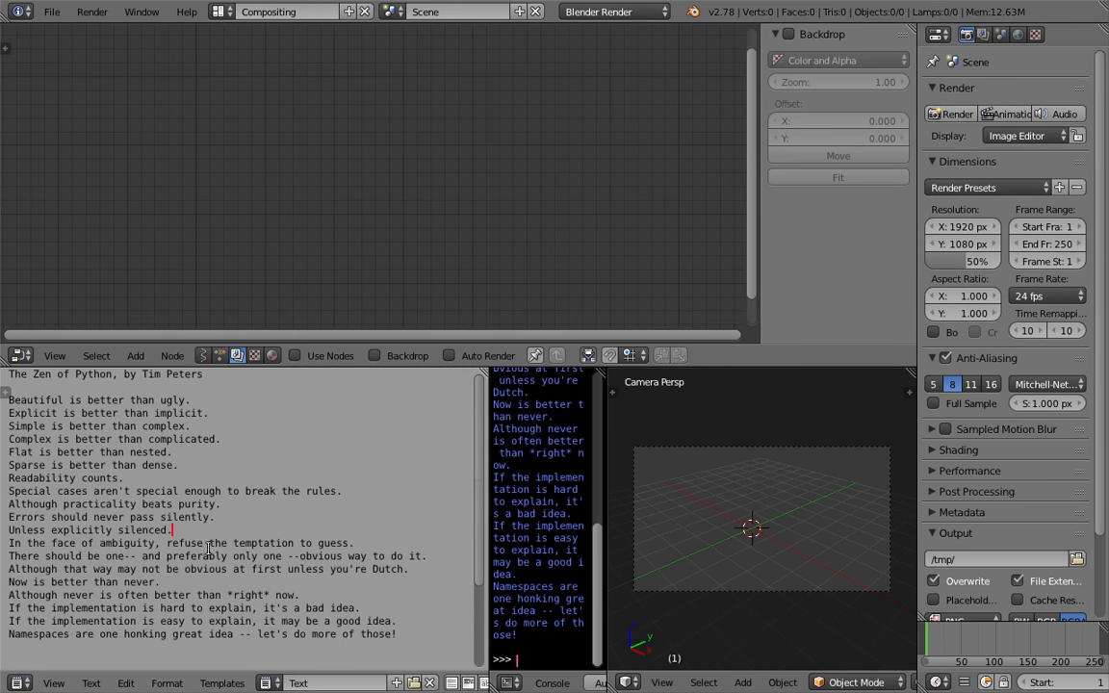
left_click(139, 444)
Save the file again over ANSV_scrolling_typewriter_001.blend
left_click(51, 11)
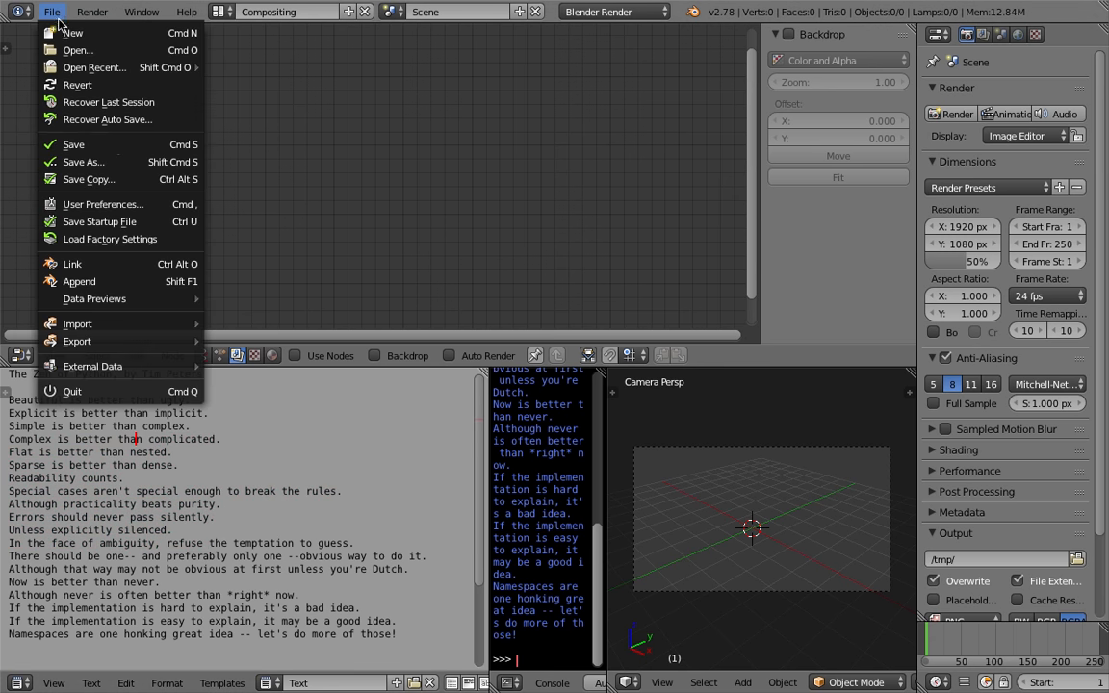
left_click(72, 146)
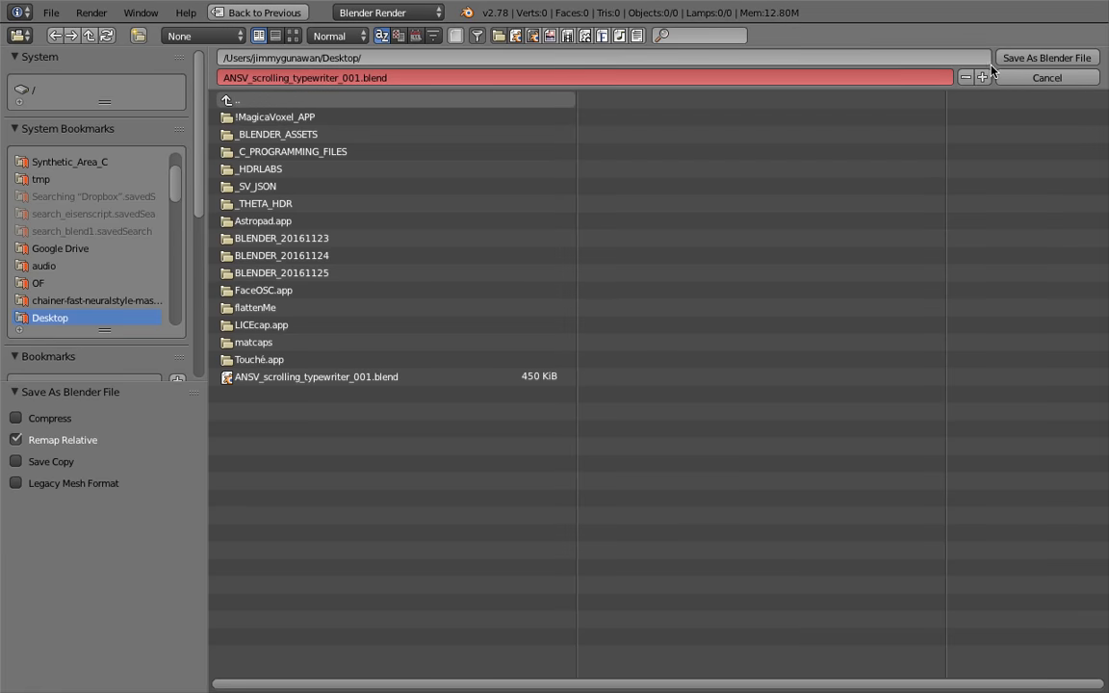
left_click(1039, 58)
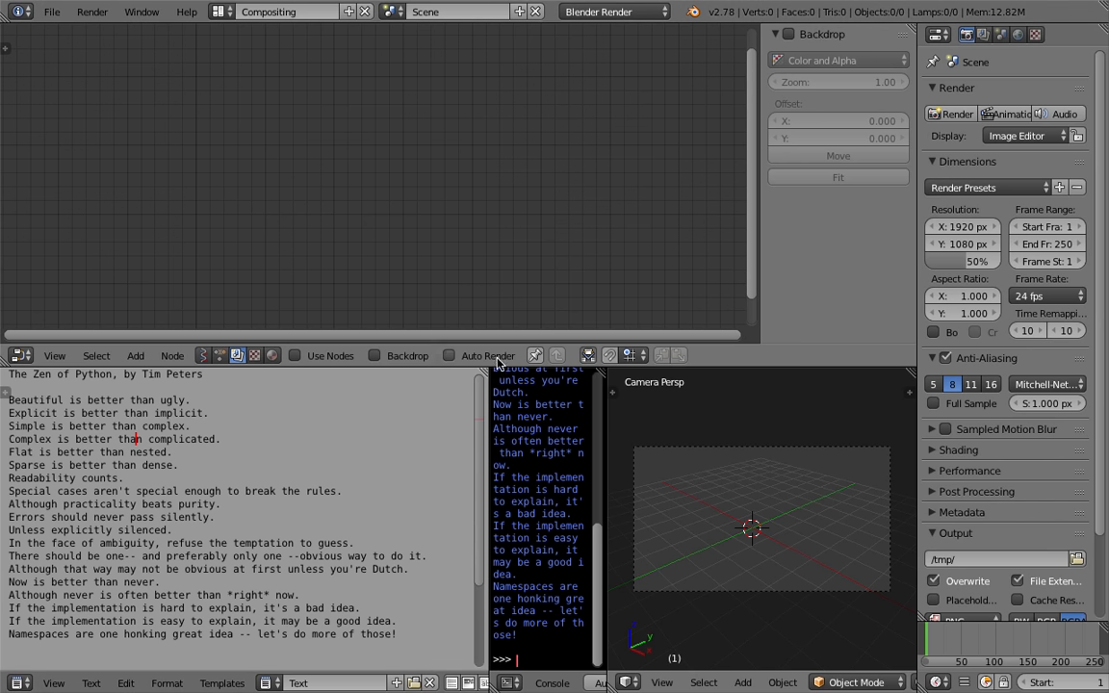
Close the Python Console area and save the file
left_click_drag(485, 372, 452, 393)
key("ctrl+s")
Add a text object at the world origin and change its text to "This is a text."
left_click(568, 483)
middle_click_drag(569, 484, 636, 533)
key("shift+a")
left_click(700, 495)
key("alt+g")
scroll(767, 558, "up", 4)
scroll(664, 524, "down", 2)
key("Tab")
left_click(742, 559)
key("BackSpace")
key("BackSpace")
key("BackSpace")
key("BackSpace")
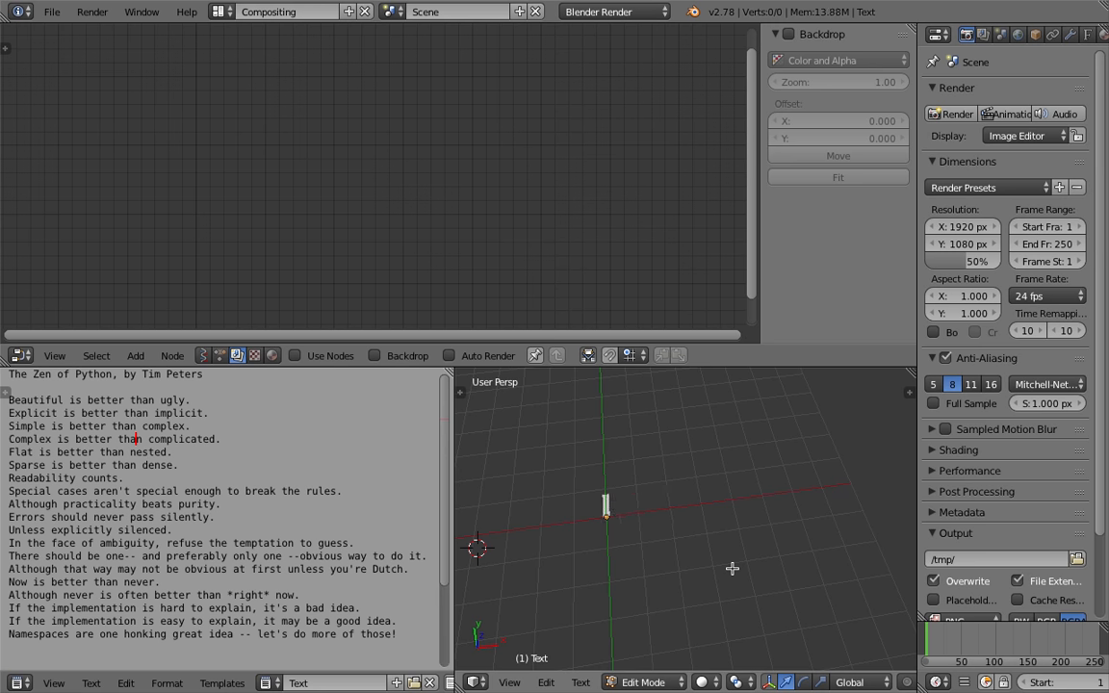
type("This is a text")
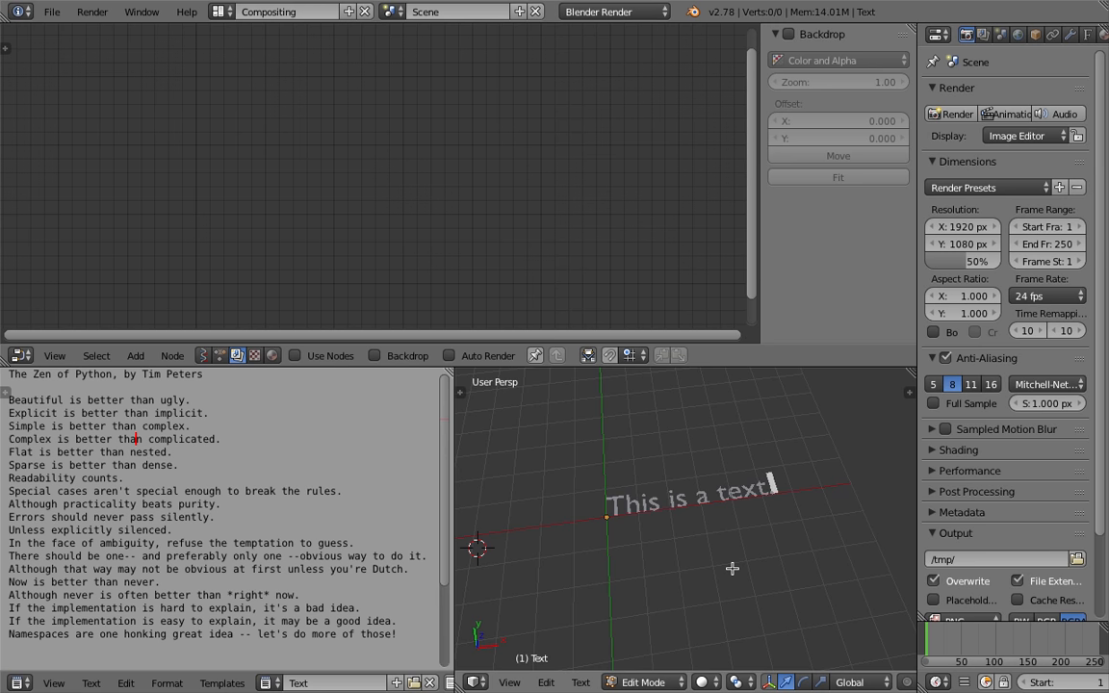
key("Tab")
Switch the node editor to Animation Nodes and create a new node tree
left_click(616, 567)
middle_click_drag(754, 495, 709, 467)
scroll(737, 490, "up", 1)
key("alt+c")
left_click(221, 356)
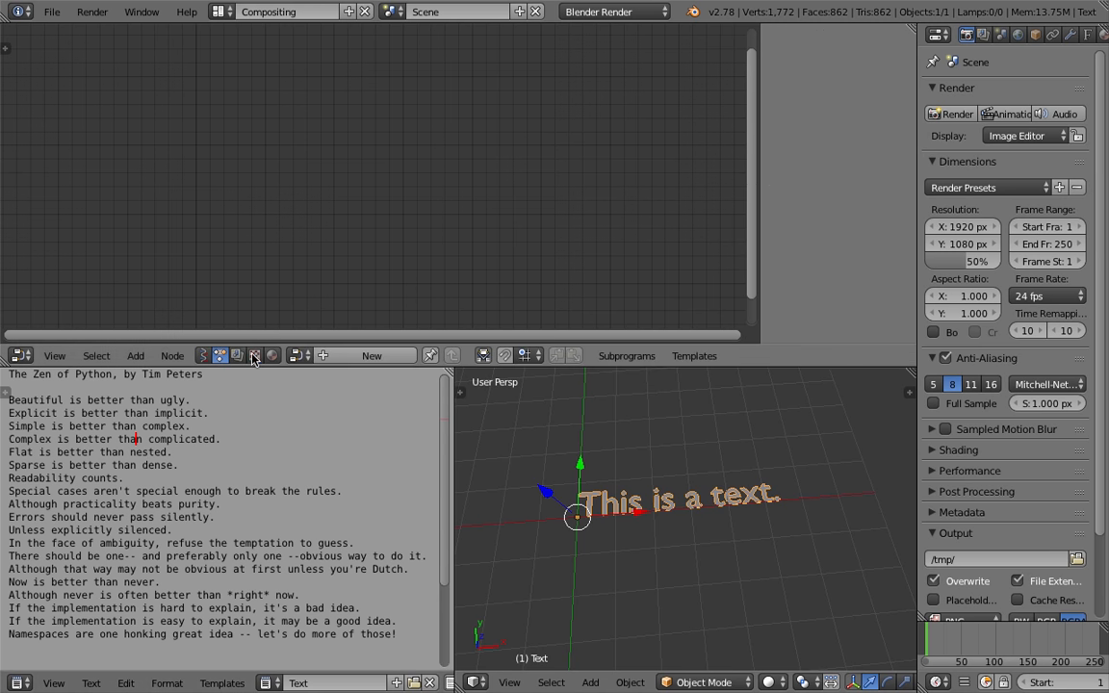
left_click(348, 355)
Add a Text Object Output node to the node tree
key("shift+a")
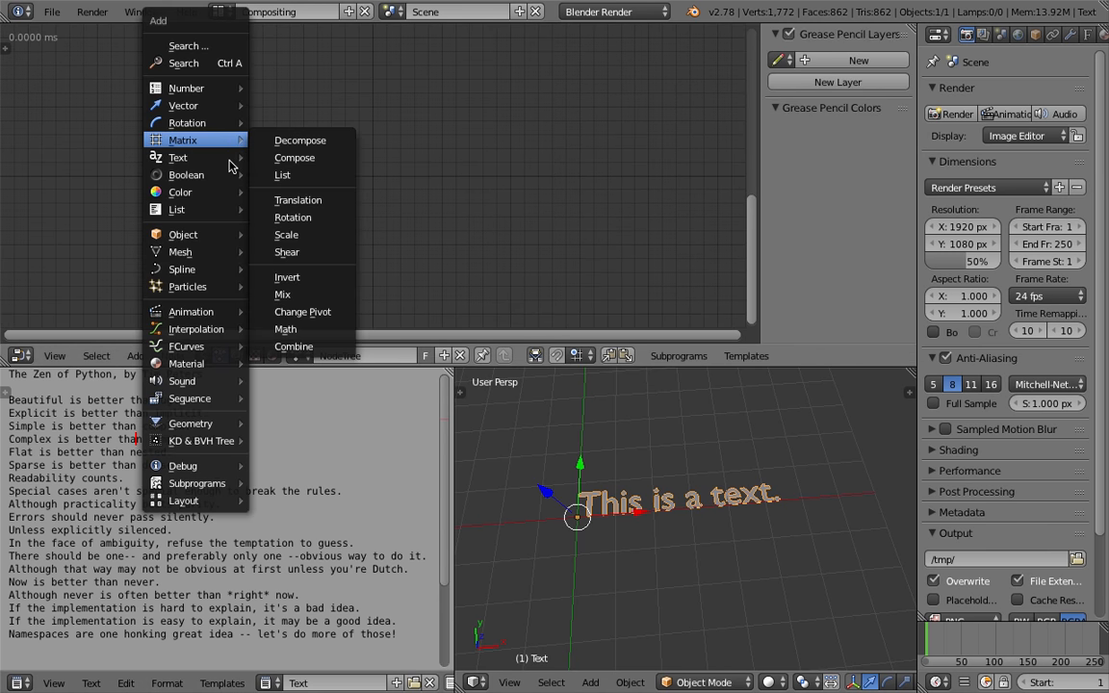
mouse_move(218, 164)
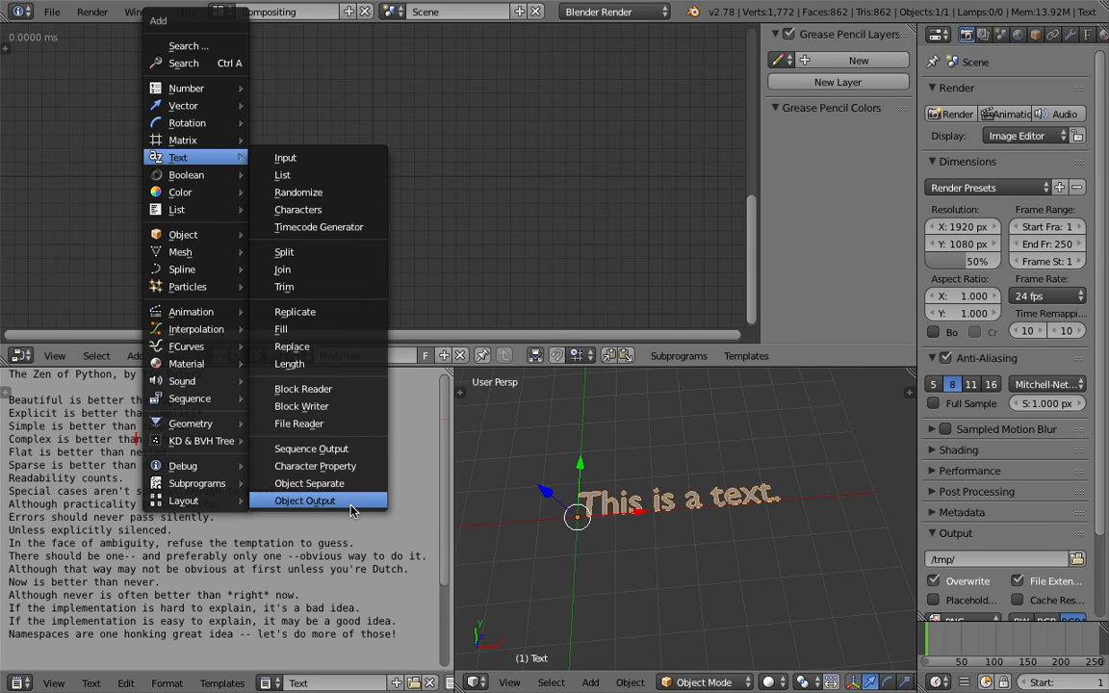
left_click(306, 500)
left_click(467, 143)
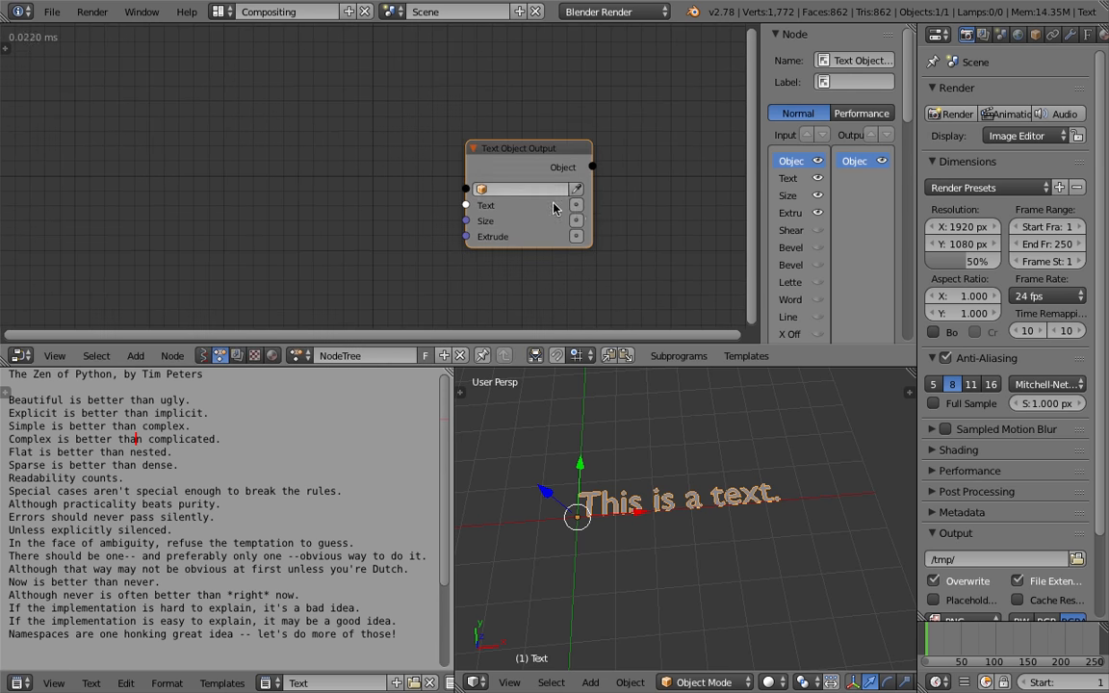
left_click(574, 205)
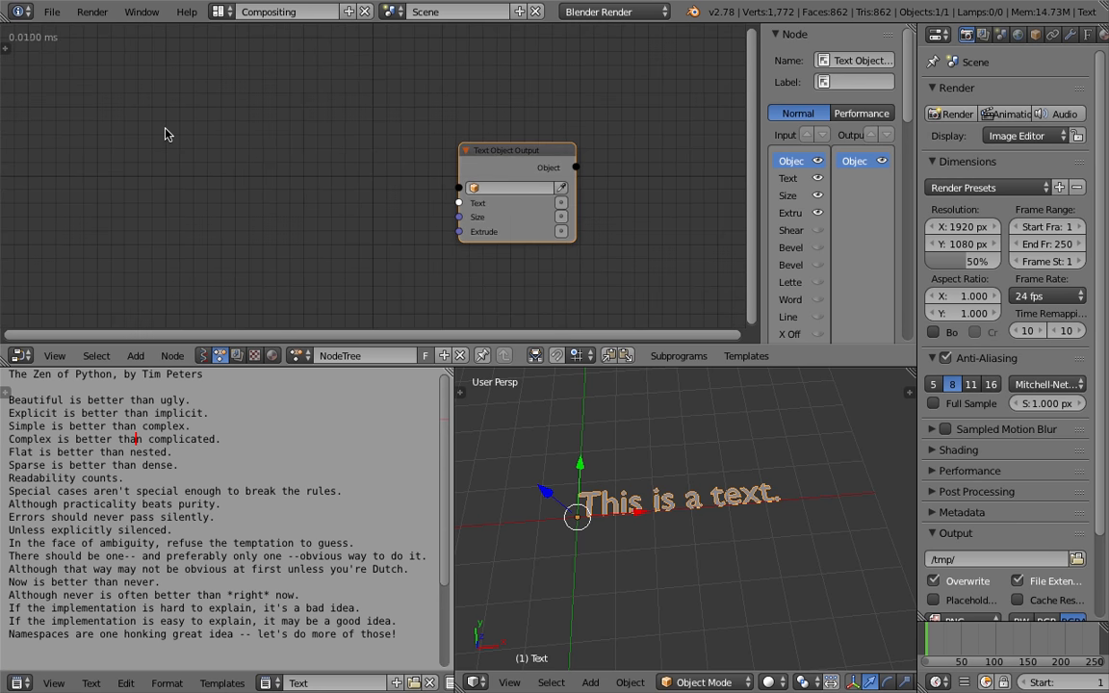
Inspect the Animation Nodes tool shelf panel, hide it, and save the file
left_click(6, 46)
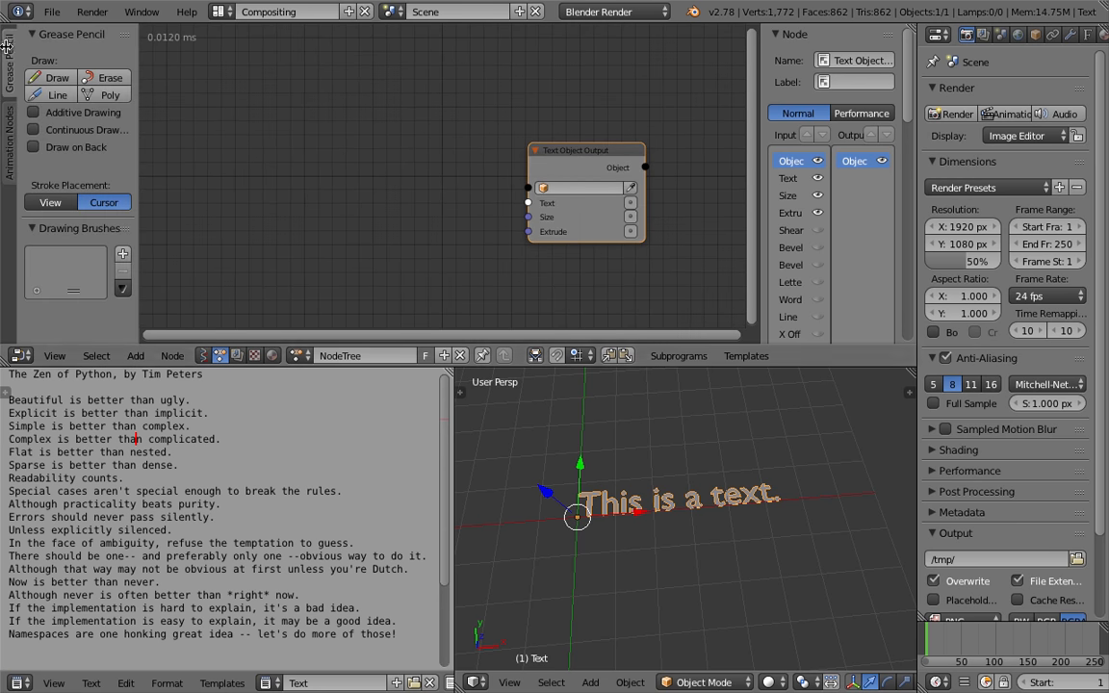
left_click(10, 142)
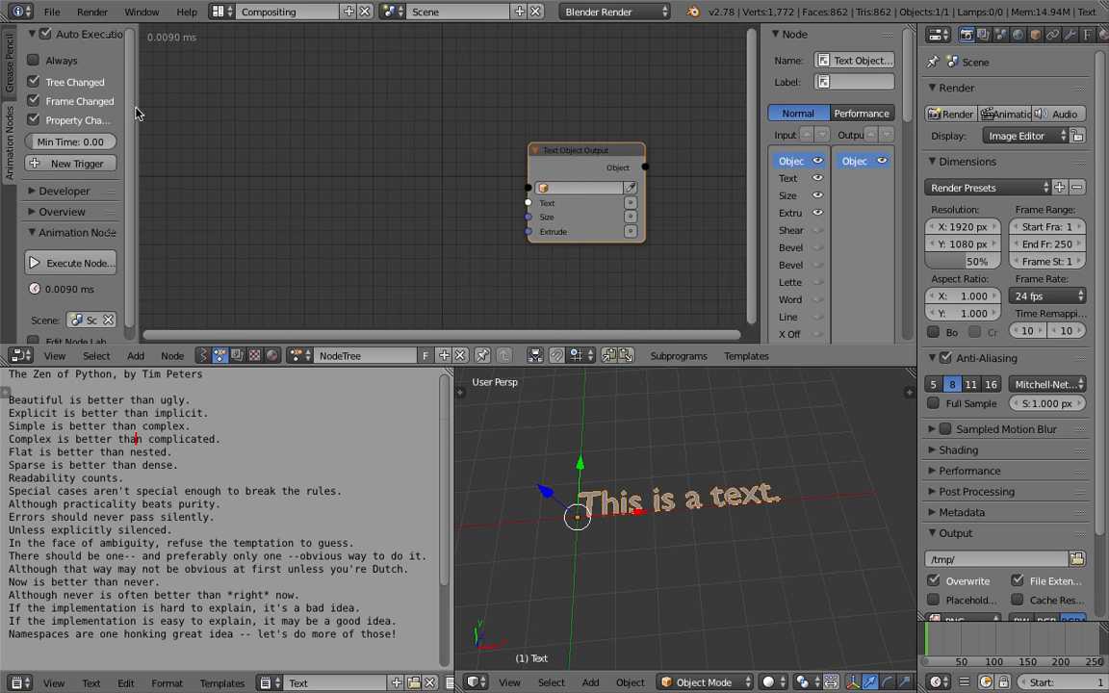
key("t")
key("ctrl+s")
left_click(170, 146)
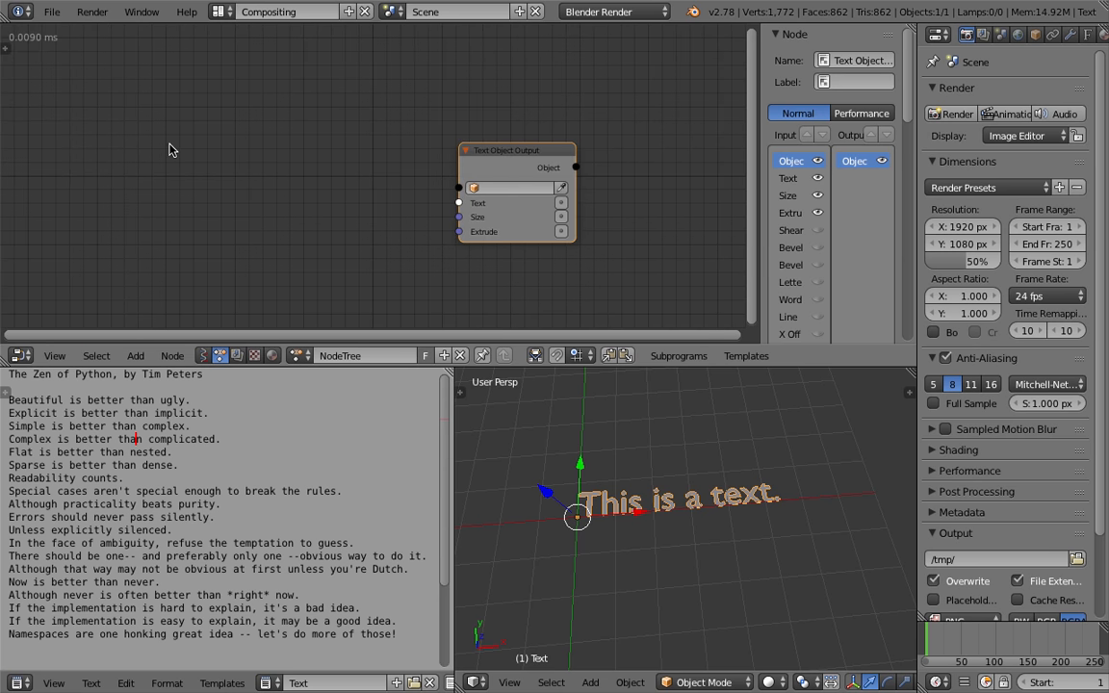
Add a Split Text node to the node tree
key("shift+a")
mouse_move(185, 162)
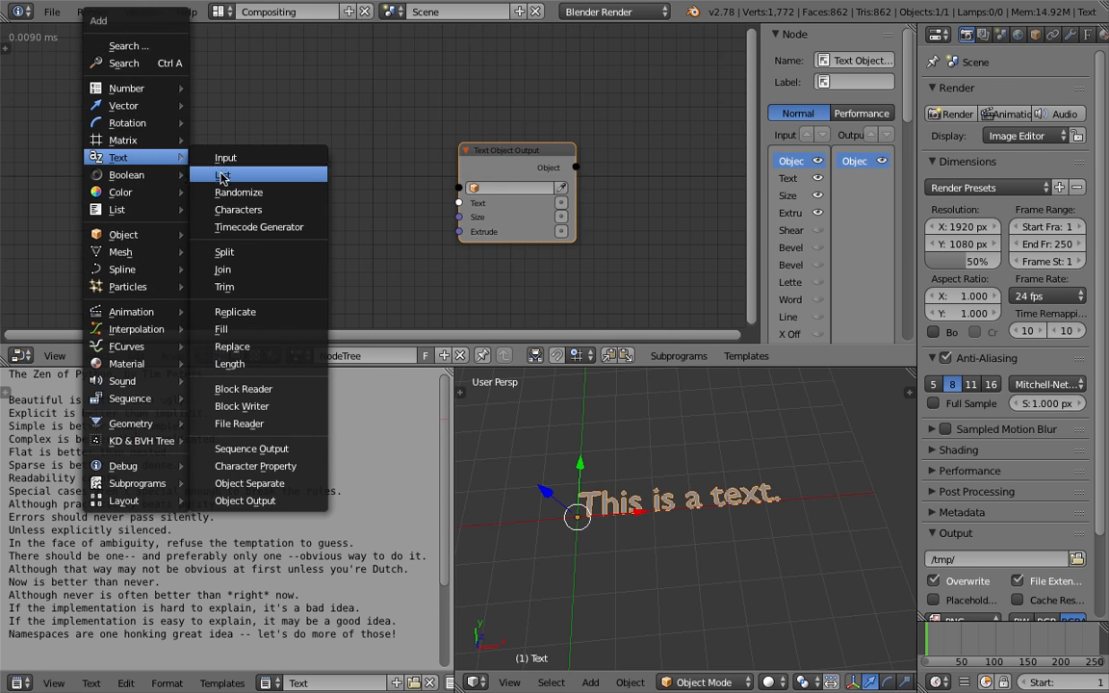
left_click(288, 252)
left_click(322, 205)
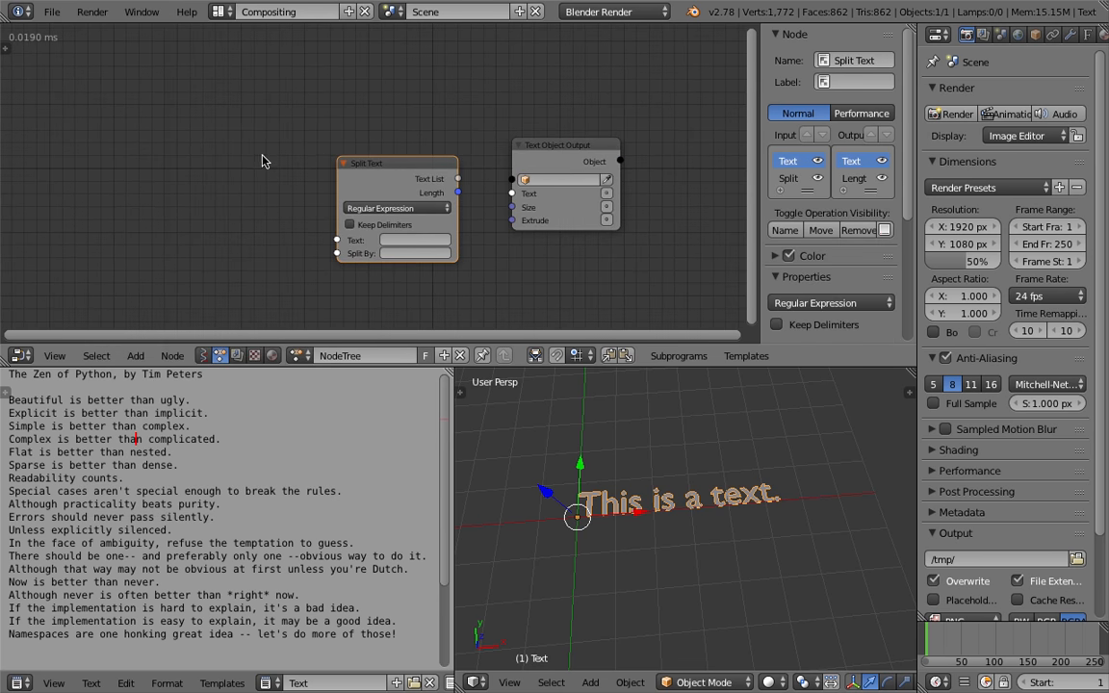
Add a String Input node, save the file, and place the node to the left
key("shift+a")
mouse_move(265, 159)
left_click(301, 159)
left_click(211, 181)
key("ctrl+s")
left_click_drag(214, 172, 181, 178)
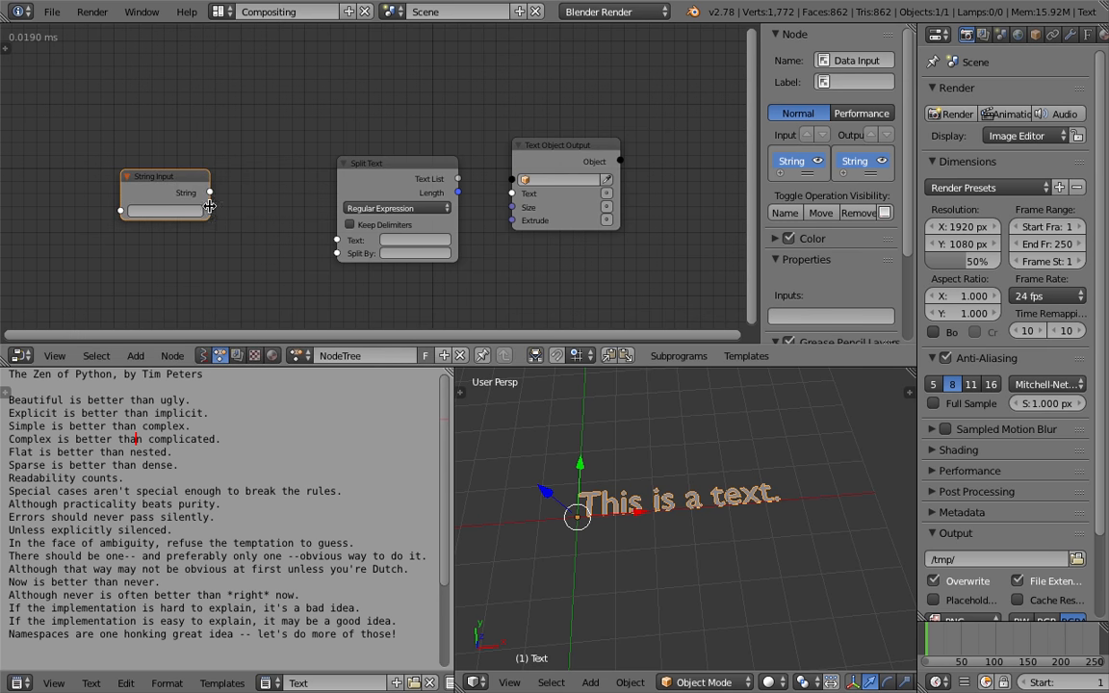
Widen the String Input node and paste the text object's "This is a text." into its string field
left_click_drag(208, 205, 248, 205)
middle_click_drag(616, 509, 589, 510)
key("Tab")
key("ctrl+a")
key("ctrl+c")
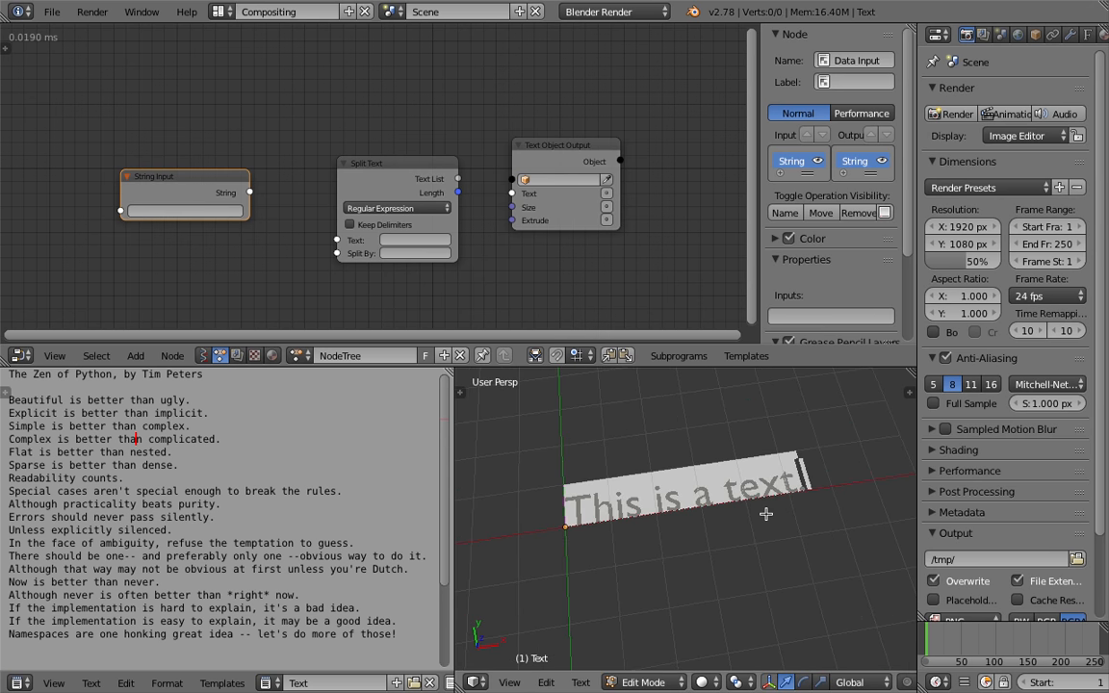
key("Tab")
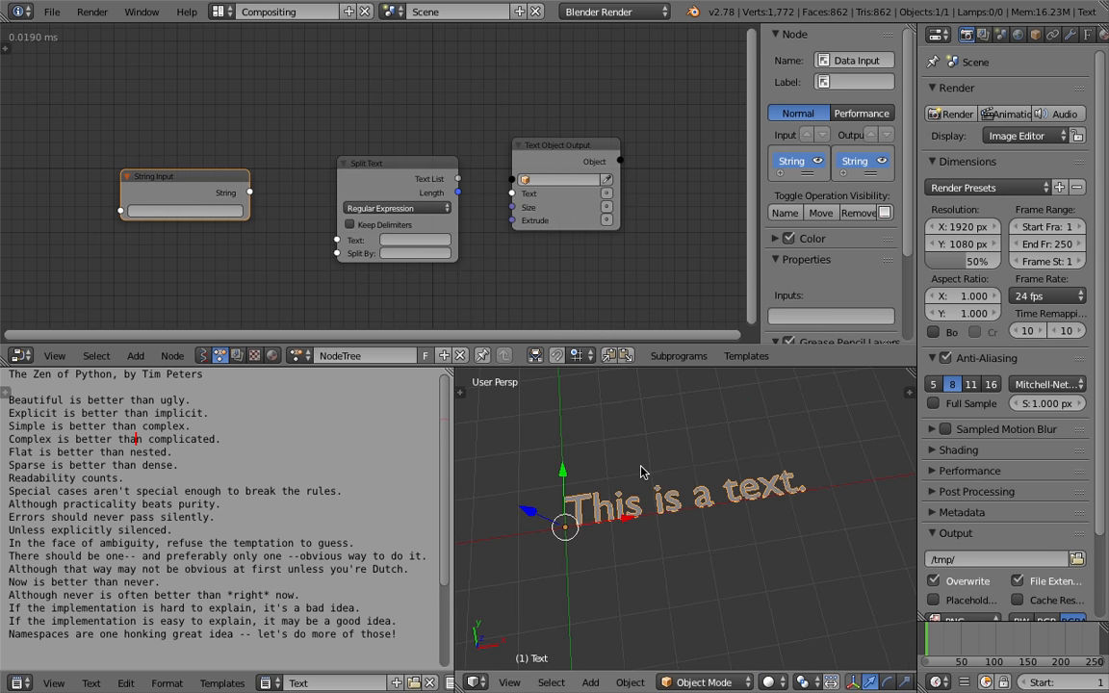
key("ctrl+s")
left_click(168, 212)
key("ctrl+v")
key("Return")
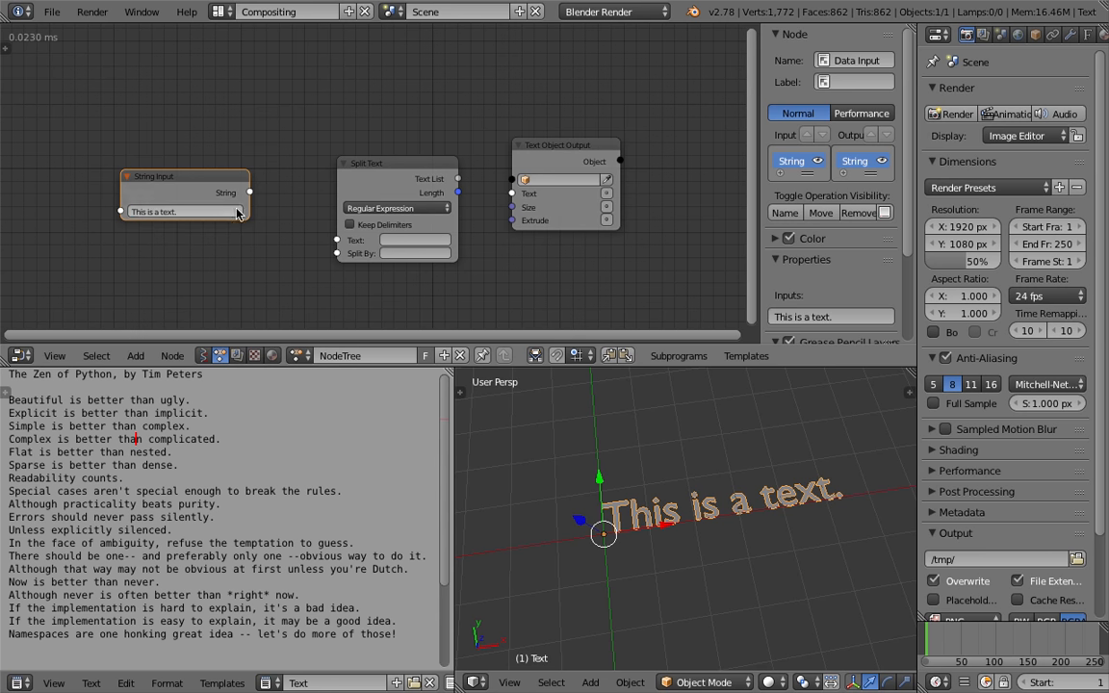
key("ctrl+s")
Connect the String Input's output to the Split Text node's Text input and rearrange the nodes
left_click(268, 210)
left_click_drag(351, 176, 325, 146)
left_click_drag(268, 193, 314, 212)
left_click_drag(433, 159, 451, 163)
left_click_drag(367, 144, 351, 77)
left_click(234, 180)
left_click(352, 83)
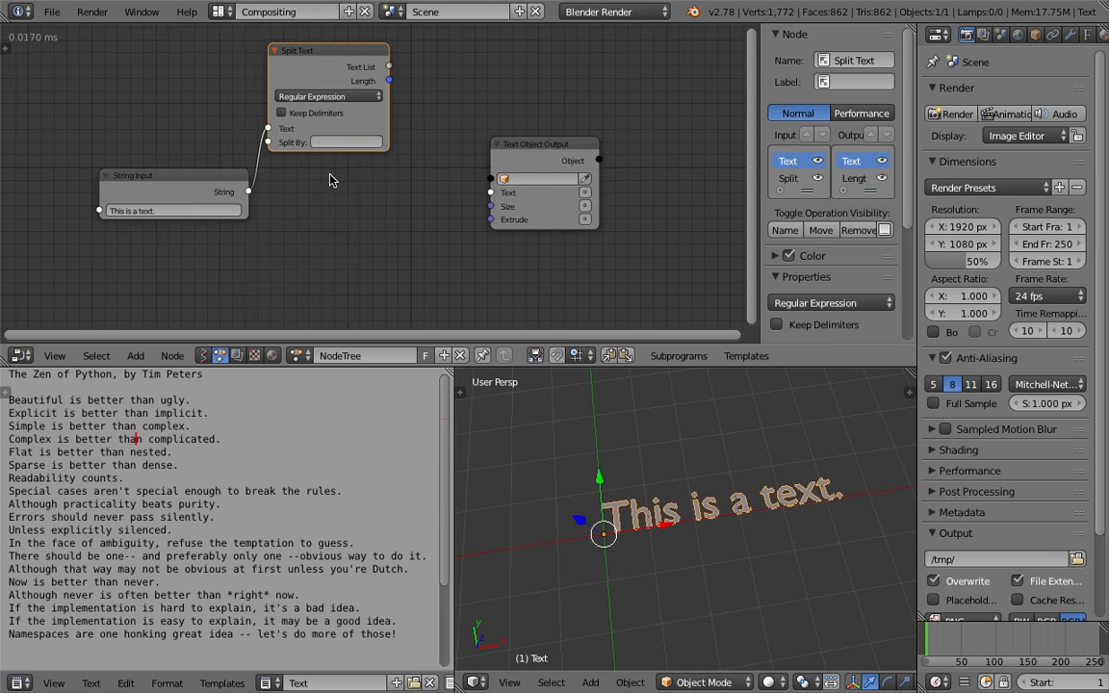
Add a Trim Text node linking String Input to the Text Object Output's Text, and set the output object to Text
key("shift+a")
mouse_move(299, 175)
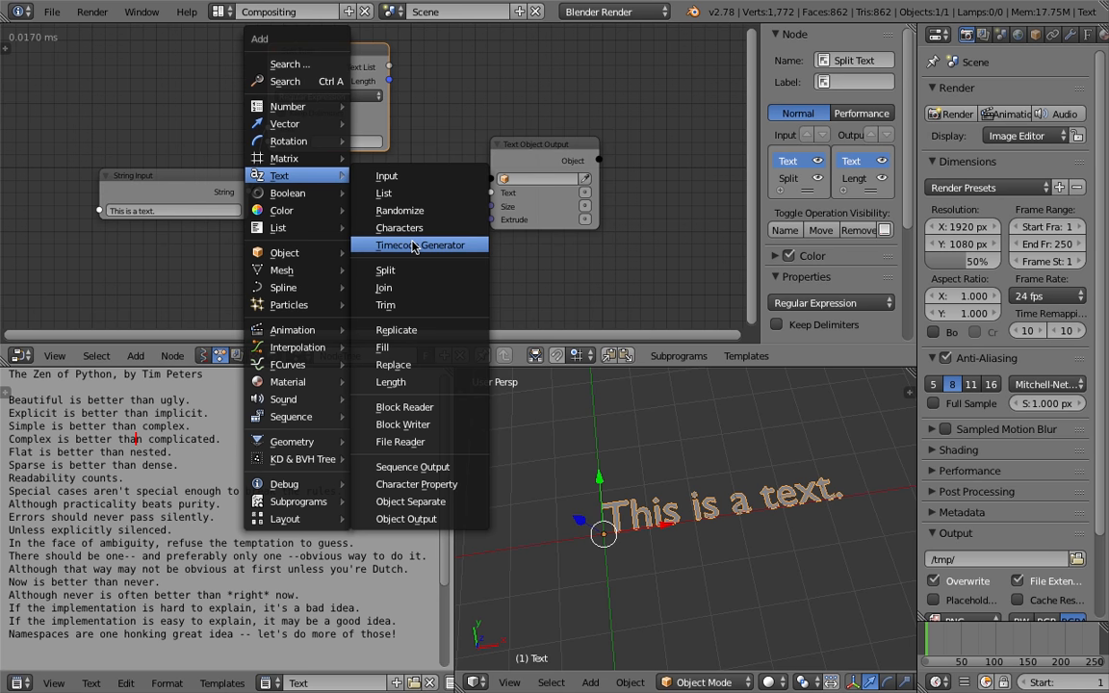
left_click(415, 305)
left_click(361, 246)
left_click_drag(248, 192, 319, 268)
left_click_drag(409, 220, 426, 219)
left_click_drag(493, 193, 492, 192)
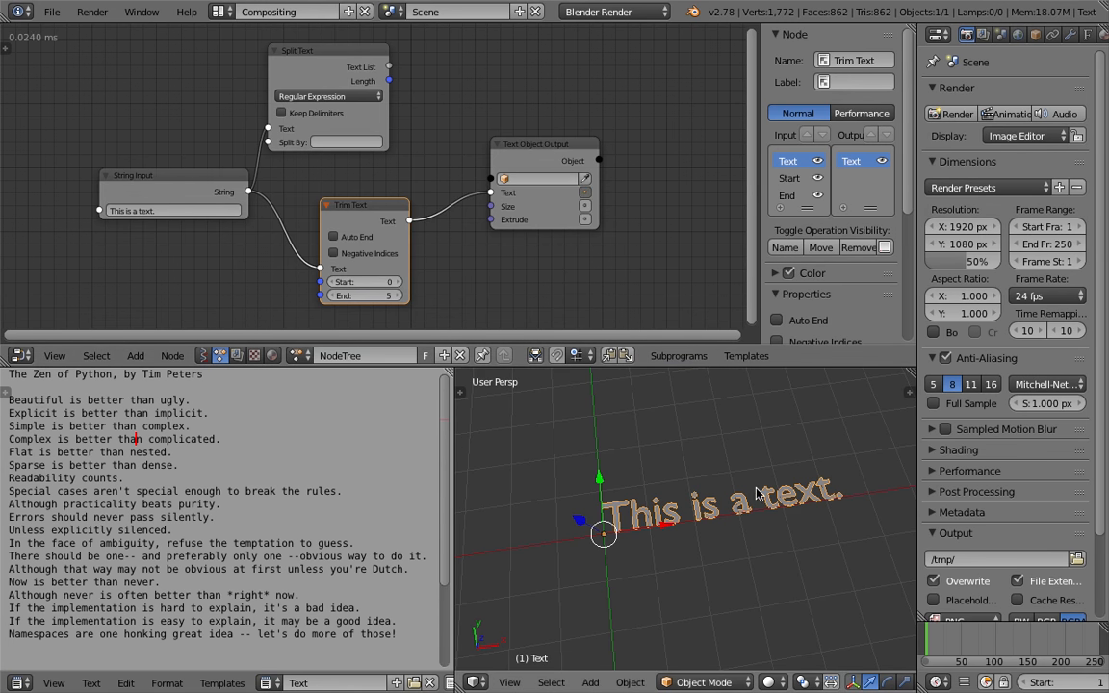
left_click(587, 181)
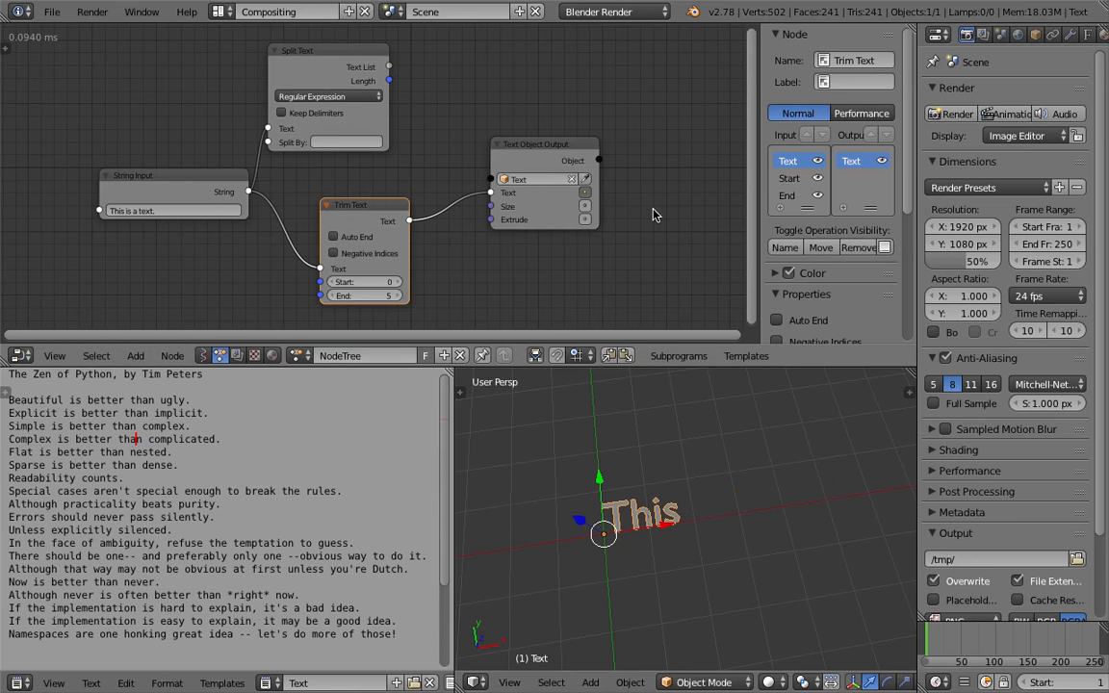
Adjust the Trim Text node's End value, setting it to 35, and save the file
left_click_drag(392, 299, 423, 294)
scroll(631, 481, "down", 3)
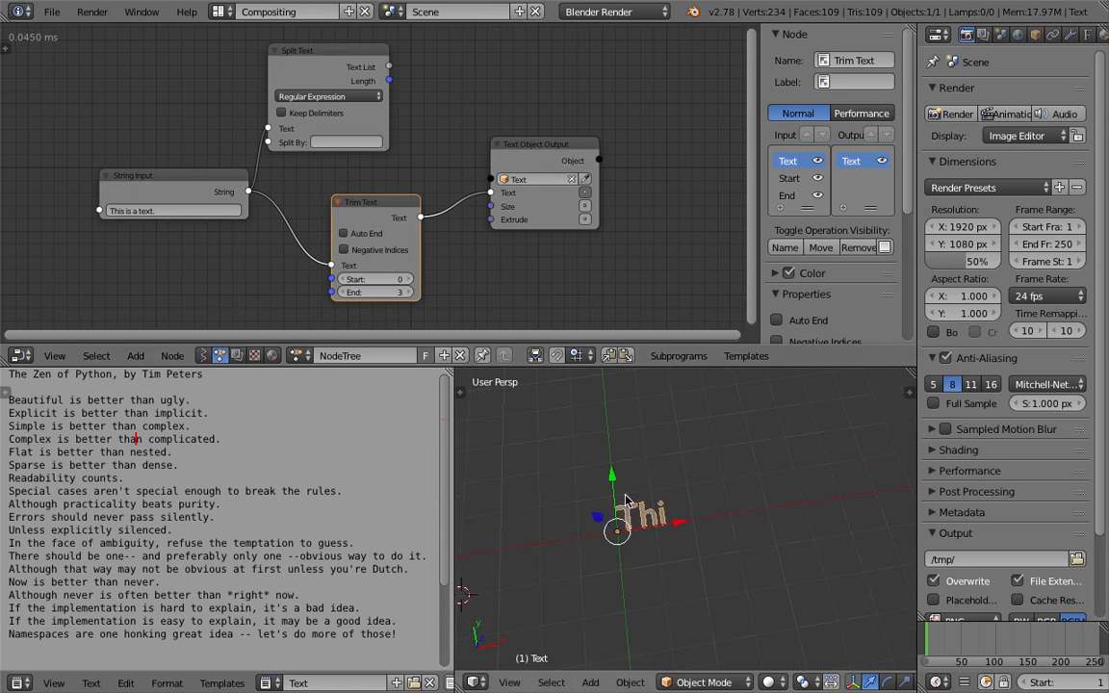
middle_click_drag(630, 481, 565, 456, "shift")
left_click_drag(406, 293, 489, 294)
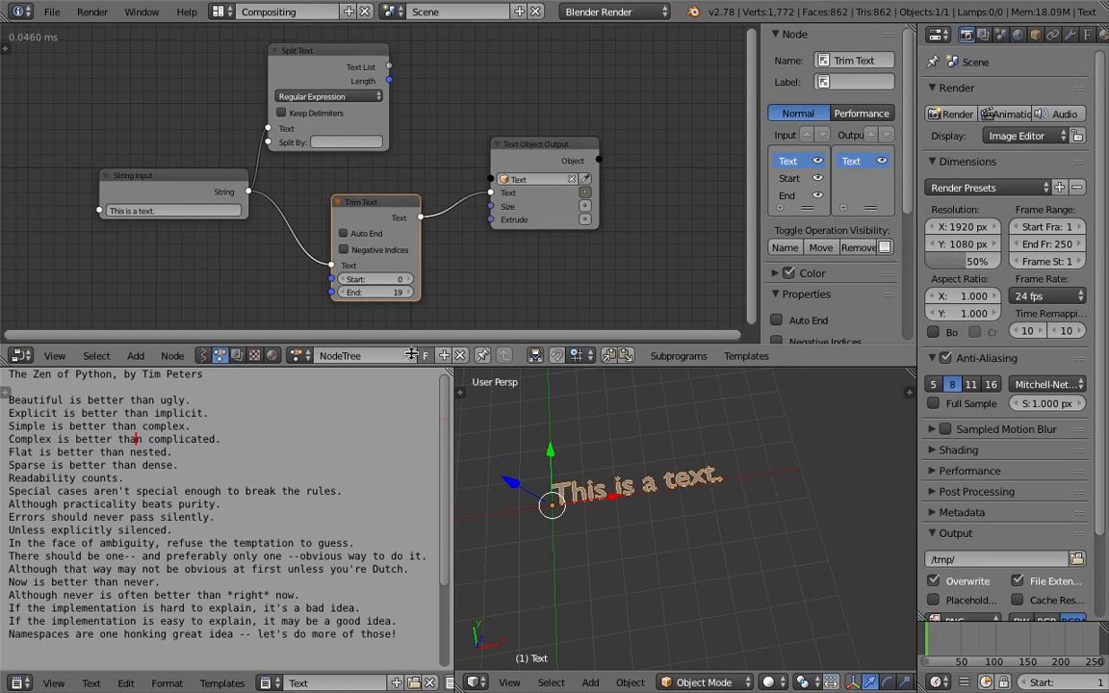
left_click_drag(453, 462, 386, 462)
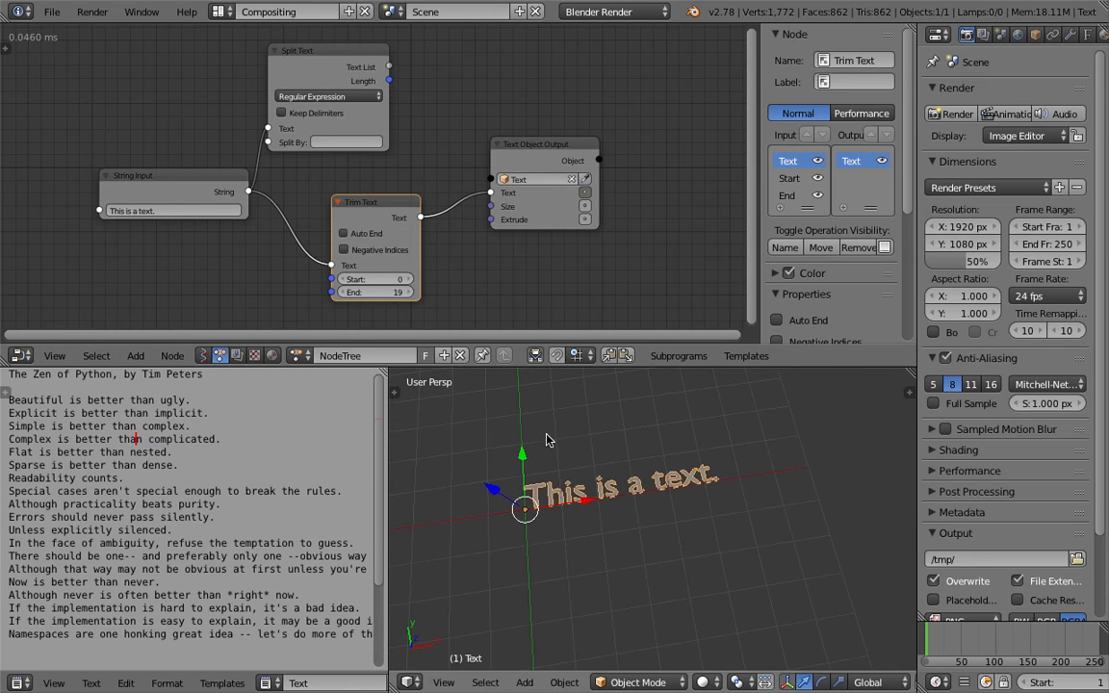
middle_click_drag(546, 439, 577, 472)
left_click_drag(389, 293, 447, 293)
key("ctrl+s")
Sketch a grease pencil diagram of letters ABCDEFGHIJ wrapping around a box, with arrows
middle_click_drag(589, 435, 527, 537, "shift")
left_click(577, 492)
scroll(577, 492, "down", 2)
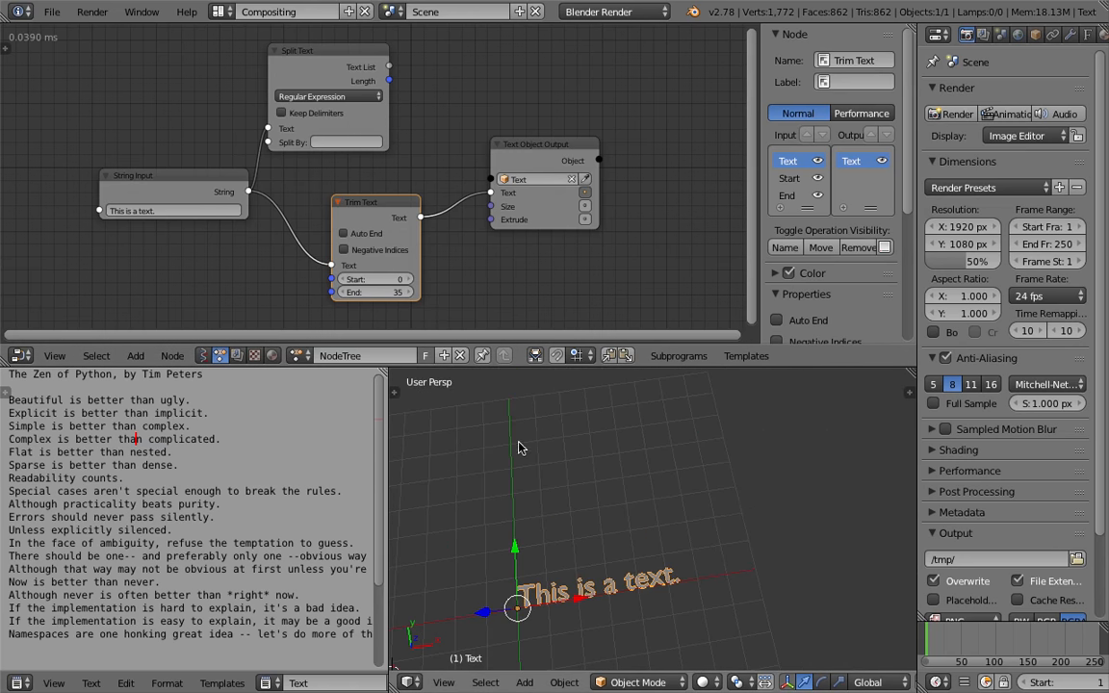
mouse_move(561, 447)
middle_mouse_down()
mouse_move(558, 460)
mouse_move(575, 452)
middle_mouse_up()
mouse_move(575, 452)
left_mouse_down()
mouse_move(575, 529)
mouse_move(692, 547)
mouse_move(698, 405)
mouse_move(577, 414)
left_mouse_up()
mouse_move(695, 412)
left_mouse_down()
mouse_move(743, 382)
mouse_move(664, 378)
mouse_move(575, 399)
left_mouse_up()
mouse_move(756, 381)
left_mouse_down()
mouse_move(756, 515)
mouse_move(691, 544)
left_mouse_up()
left_click_drag(570, 458, 694, 452)
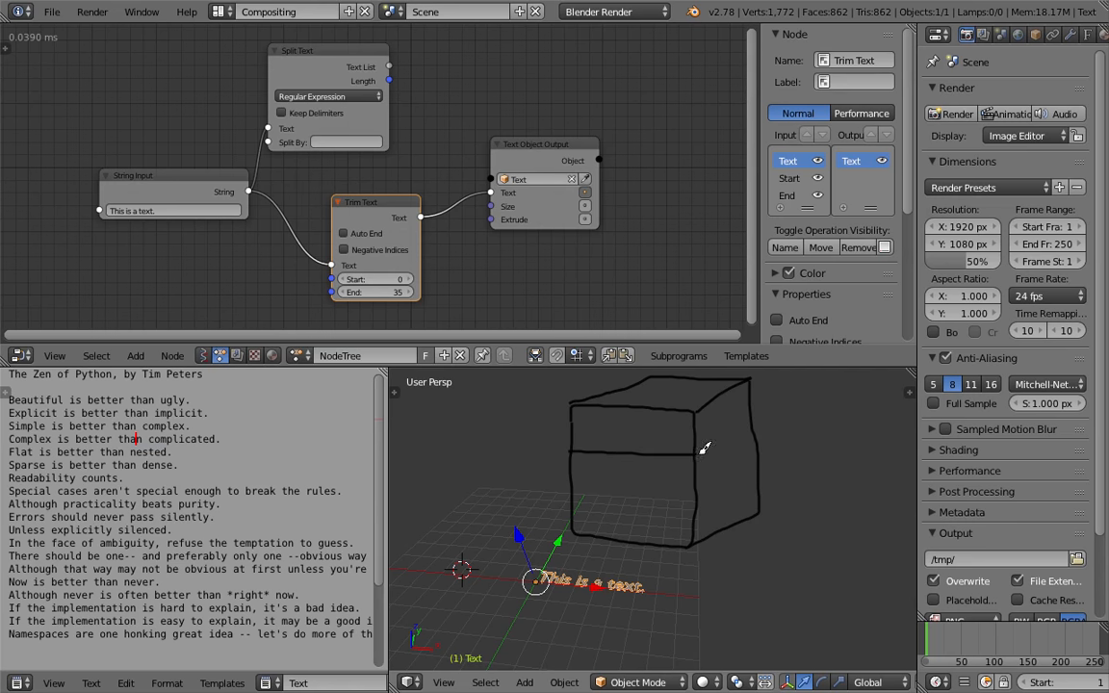
mouse_move(571, 481)
left_mouse_down()
mouse_move(685, 487)
mouse_move(724, 474)
left_mouse_up()
left_click_drag(577, 473, 590, 472)
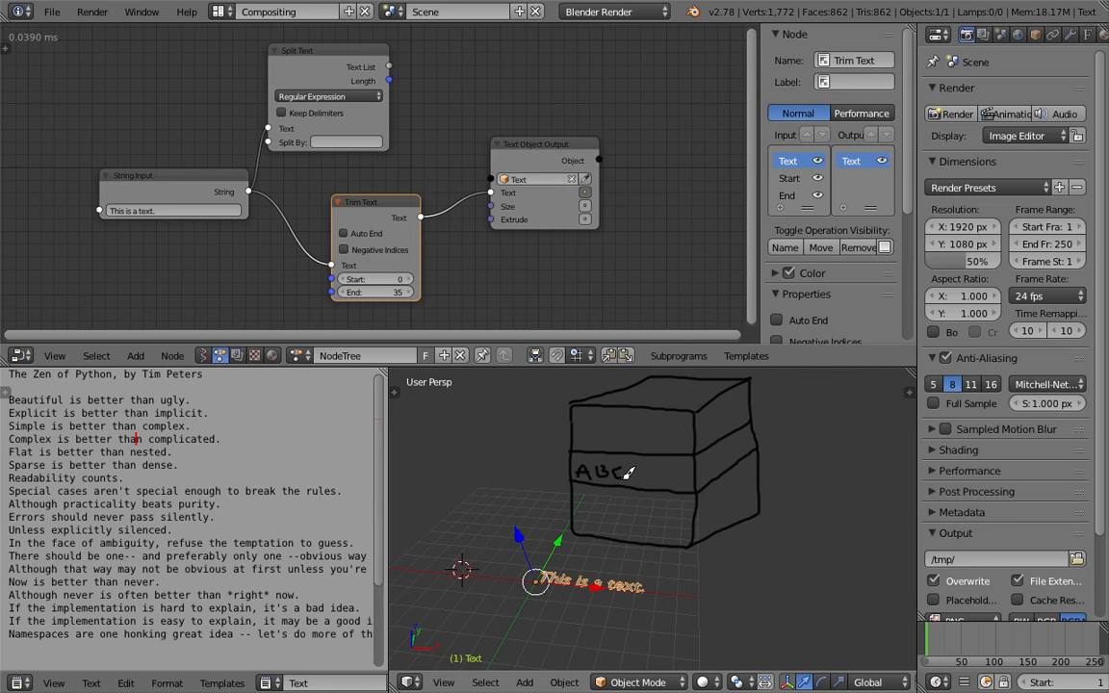
left_click_drag(653, 467, 661, 488)
left_click_drag(746, 438, 734, 460)
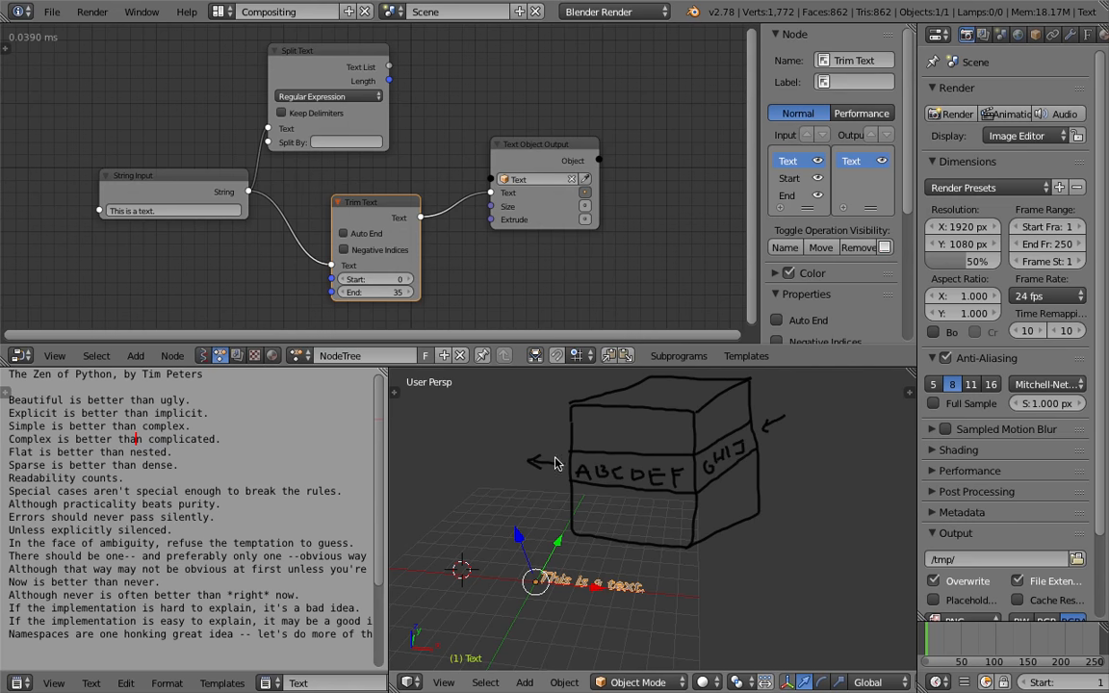
mouse_move(676, 479)
middle_mouse_down()
mouse_move(685, 477)
mouse_move(673, 481)
middle_mouse_up()
key("ctrl+s")
left_click(673, 480)
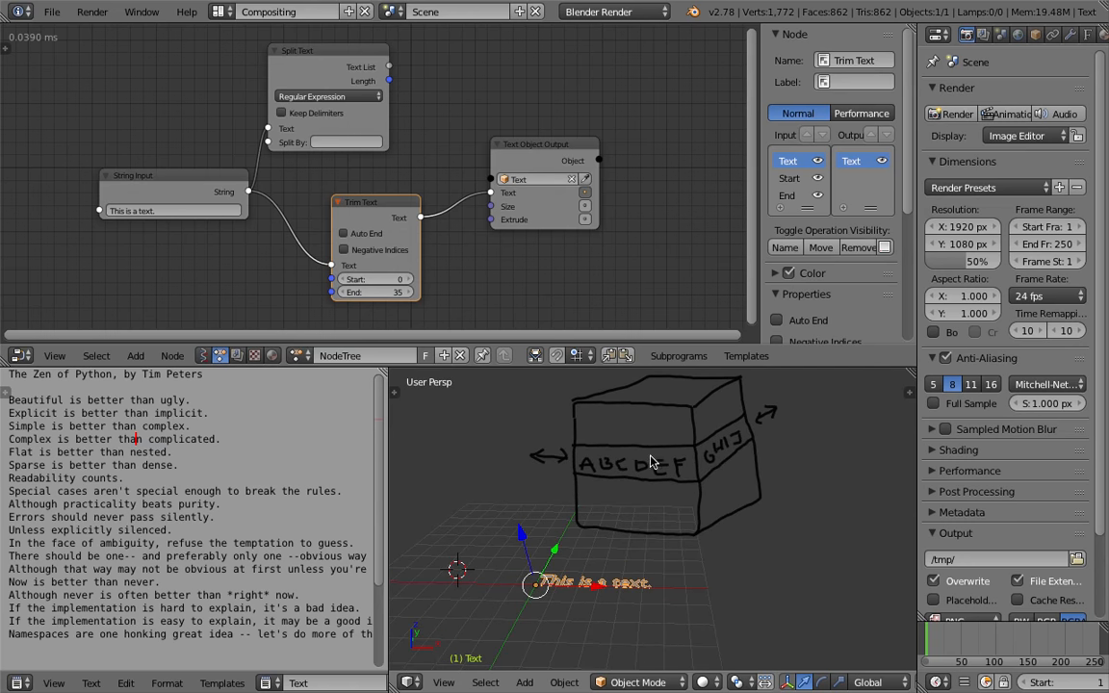
Delete the scene's grease pencil layer and save the file
key("n")
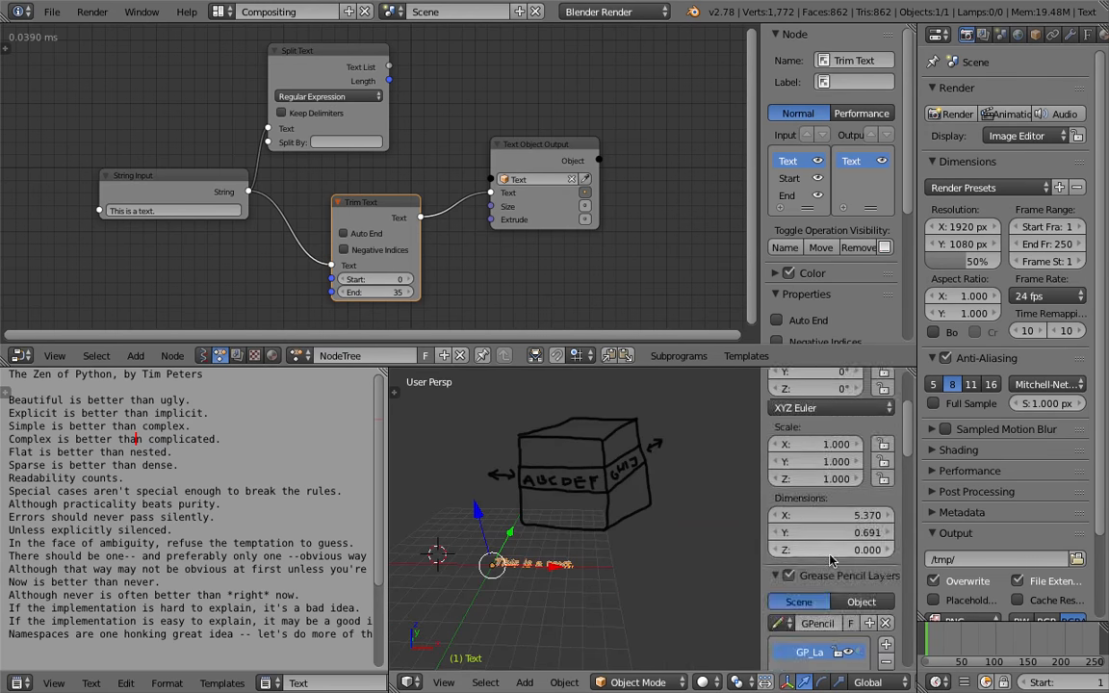
left_click(883, 524)
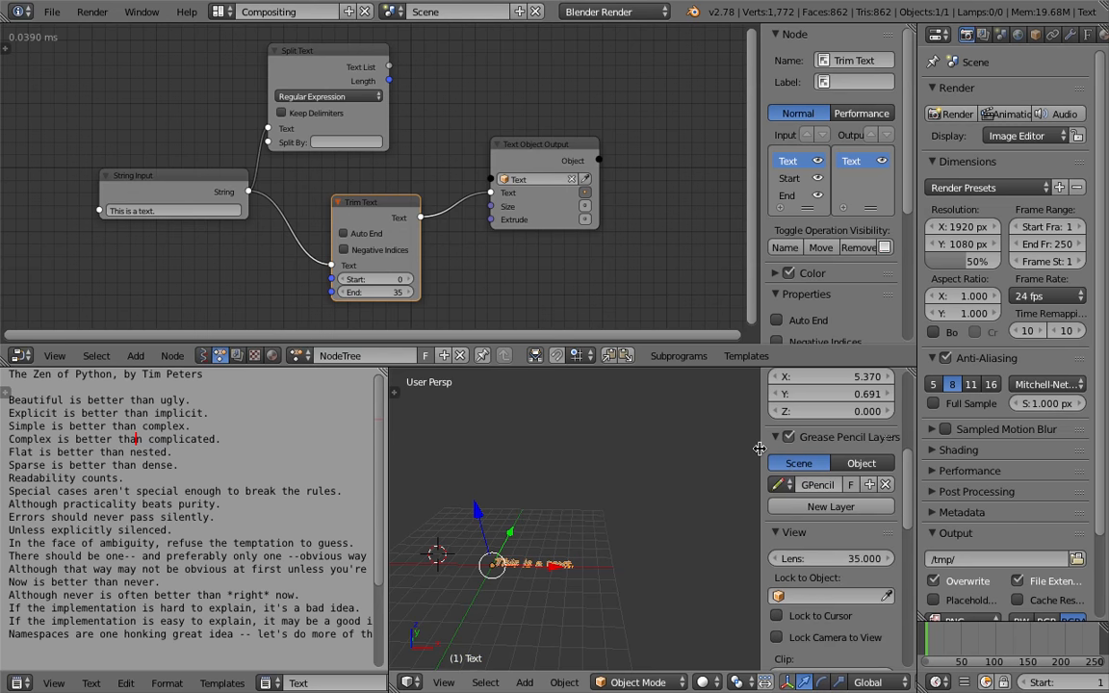
key("n")
key("ctrl+s")
left_click(723, 437)
scroll(704, 435, "up", 6)
scroll(625, 438, "down", 3)
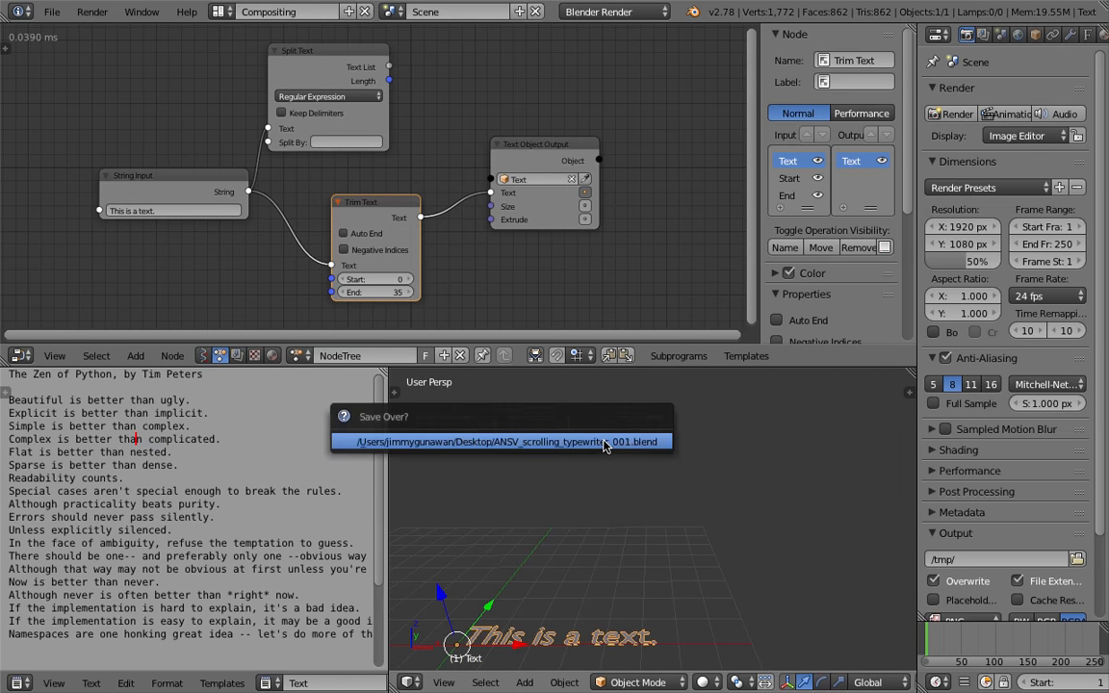
Sketch a grease pencil grid of character cells with an arrow labelled Text
mouse_move(529, 433)
left_mouse_down()
mouse_move(539, 473)
mouse_move(765, 489)
mouse_move(770, 420)
mouse_move(541, 438)
mouse_move(565, 500)
left_mouse_up()
mouse_move(581, 435)
left_mouse_down()
mouse_move(582, 480)
mouse_move(609, 487)
left_mouse_up()
mouse_move(635, 433)
left_mouse_down()
mouse_move(638, 489)
mouse_move(659, 483)
left_mouse_up()
left_click_drag(686, 440, 686, 494)
mouse_move(722, 436)
left_mouse_down()
mouse_move(725, 483)
mouse_move(743, 497)
left_mouse_up()
mouse_move(526, 453)
left_mouse_down()
mouse_move(741, 445)
mouse_move(606, 470)
mouse_move(755, 467)
left_mouse_up()
mouse_move(828, 445)
left_mouse_down()
mouse_move(800, 447)
mouse_move(854, 418)
mouse_move(844, 438)
left_mouse_up()
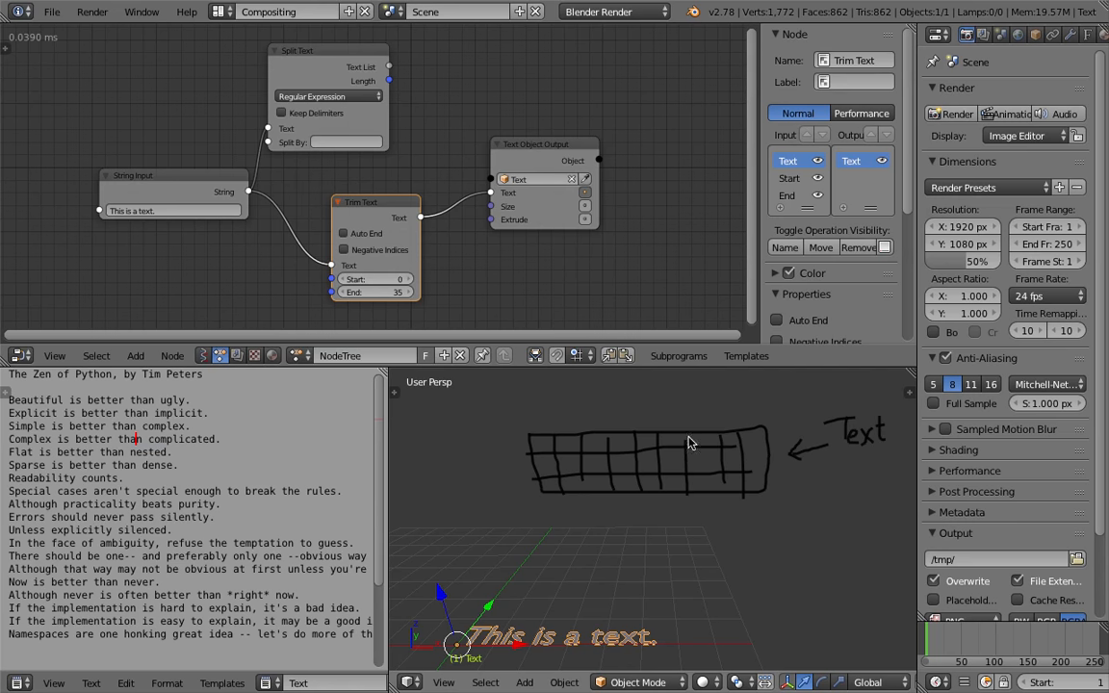
Annotate the sketch with the word Sample, dotted letters and a double-headed arrow
mouse_move(599, 396)
left_mouse_down()
mouse_move(590, 420)
mouse_move(647, 416)
mouse_move(656, 427)
left_mouse_up()
left_click_drag(669, 377, 672, 408)
left_click_drag(676, 400, 695, 395)
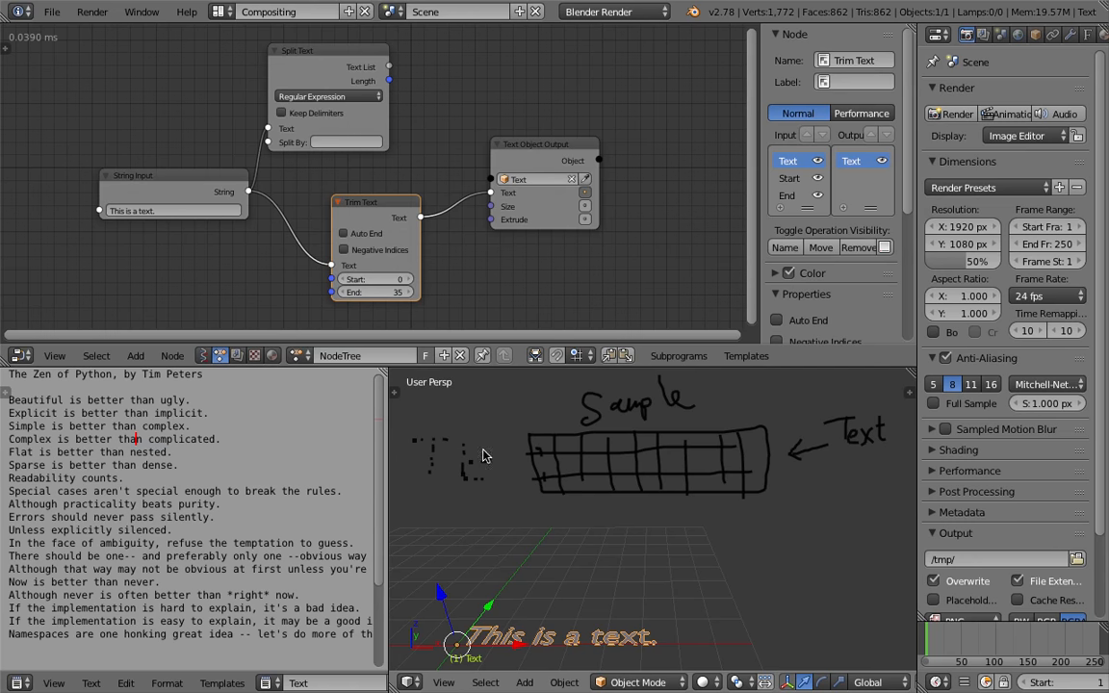
left_click_drag(462, 404, 495, 403)
middle_click_drag(535, 502, 564, 495, "shift")
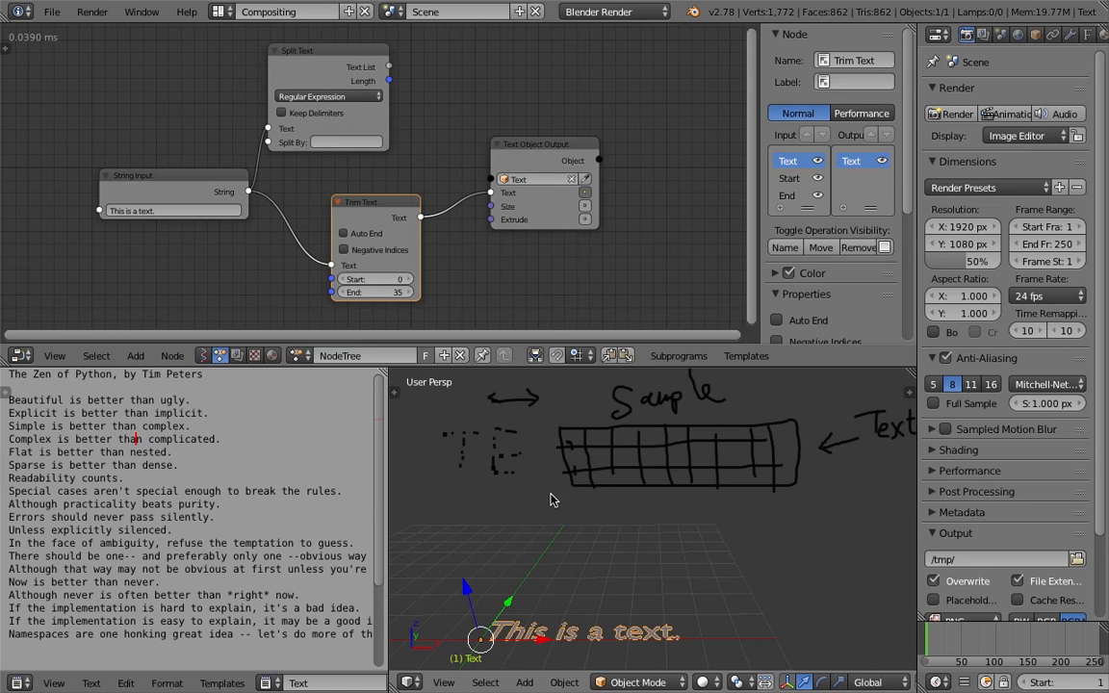
Save the file over the existing ANSV_scrolling_typewriter_001.blend
key("ctrl+s")
key("Return")
middle_click_drag(554, 570, 608, 551)
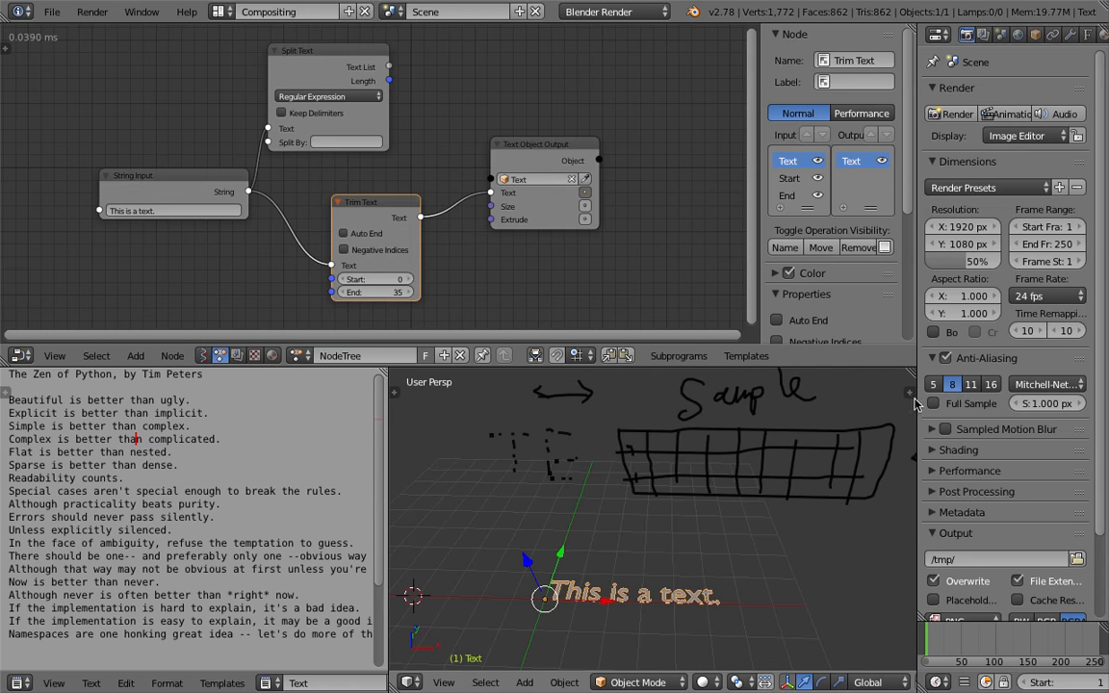
Remove the grease pencil sketch layer from the 3D viewport and hide the viewport properties
left_click(909, 395)
left_click(884, 522)
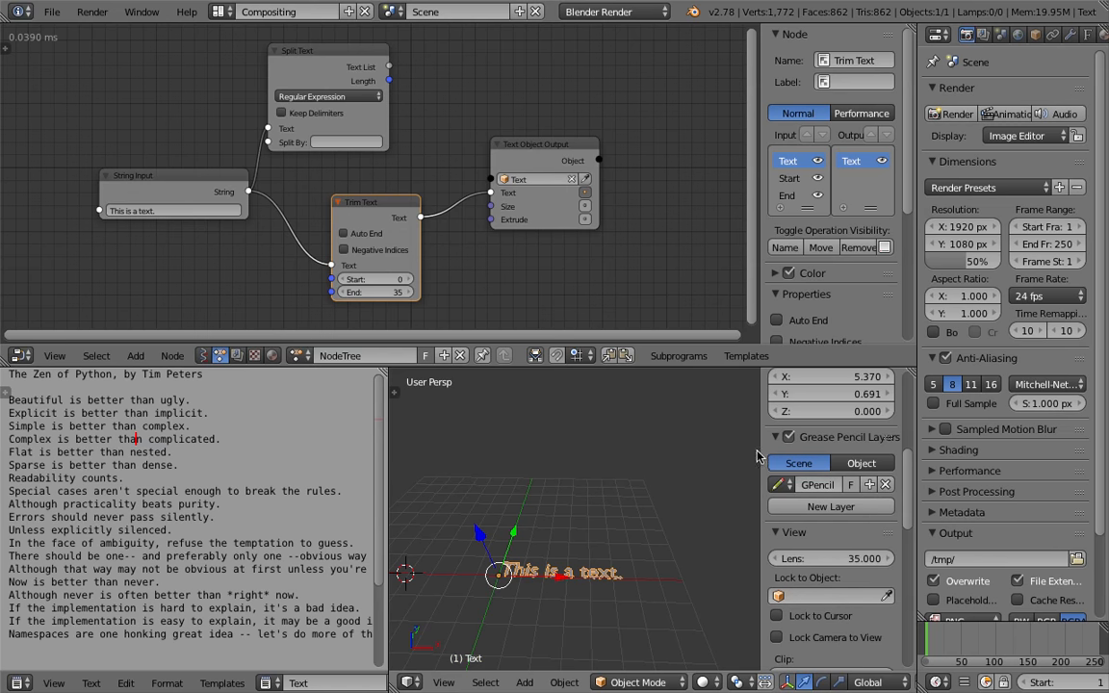
key("n")
middle_click_drag(741, 474, 714, 512)
Set the Trim Text node's End to 37 and save the file over the existing blend file
middle_click_drag(239, 188, 272, 141)
mouse_move(424, 249)
left_mouse_down()
mouse_move(402, 249)
mouse_move(439, 249)
left_mouse_up()
middle_click_drag(301, 247, 335, 211)
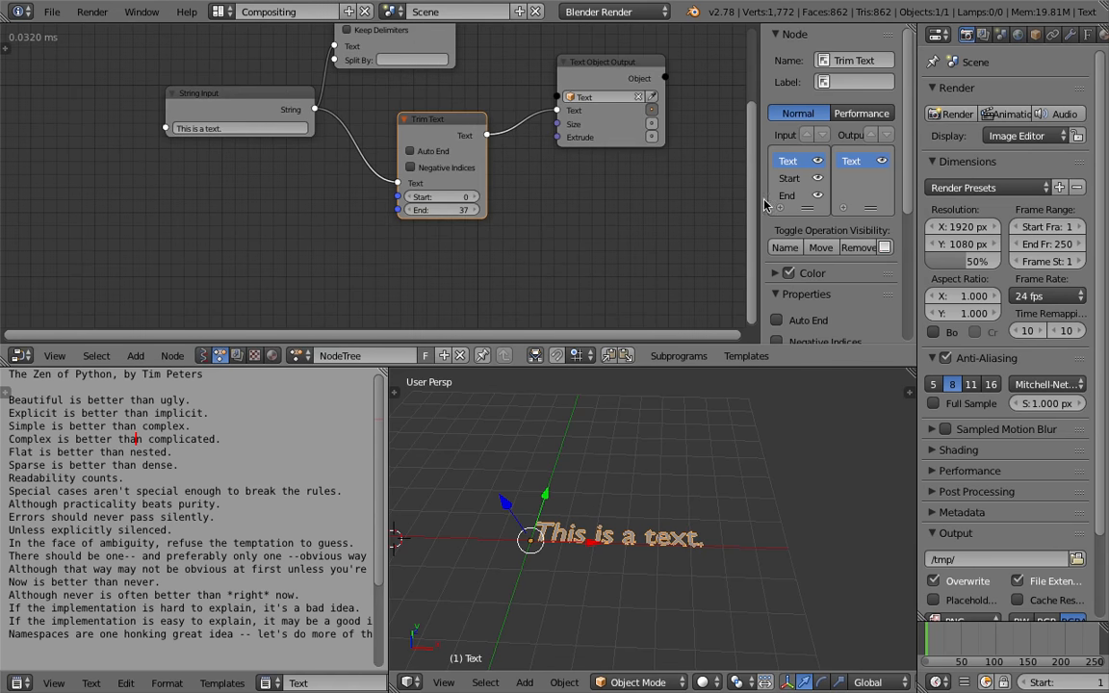
left_click_drag(761, 199, 887, 202)
middle_click_drag(402, 190, 420, 157)
key("ctrl+s")
left_click(431, 155)
Save the file again over ANSV_scrolling_typewriter_001.blend
middle_click_drag(580, 527, 600, 510)
scroll(599, 508, "down", 1)
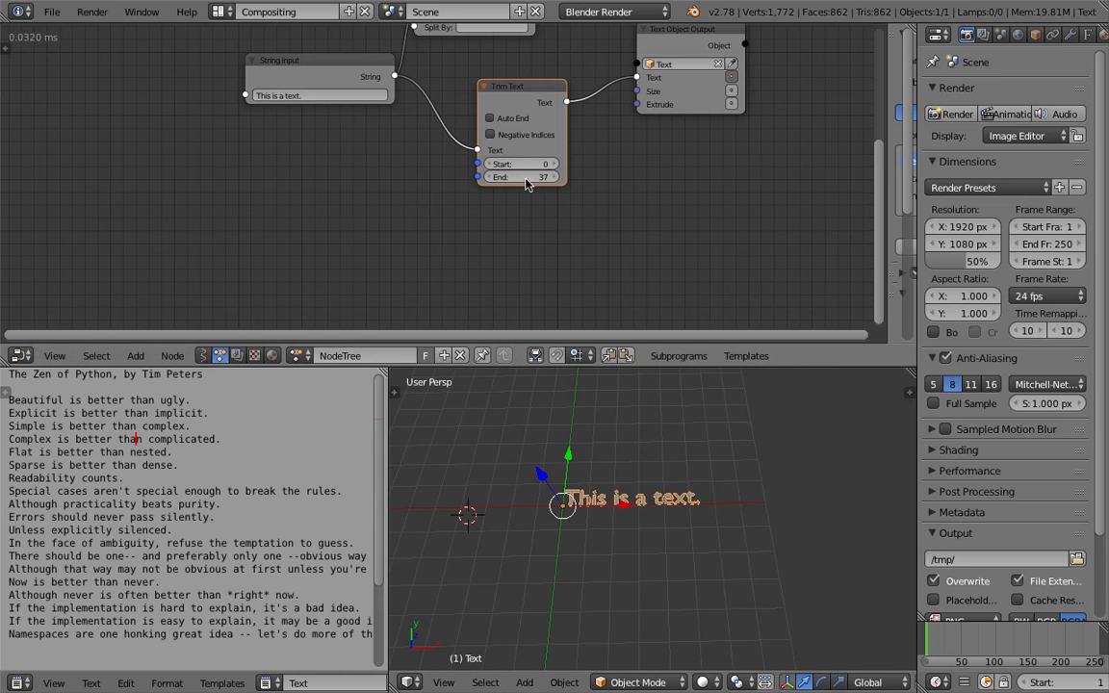
left_click_drag(364, 79, 349, 103)
middle_click_drag(434, 80, 416, 126)
left_click_drag(500, 138, 483, 121)
key("ctrl+s")
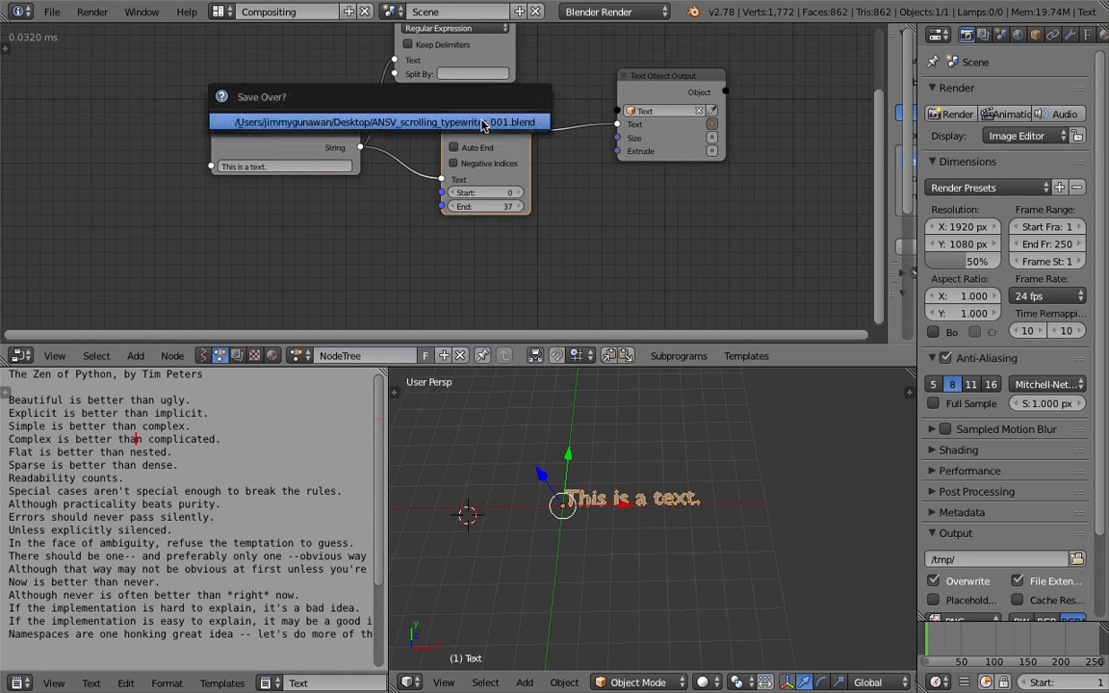
left_click(481, 121)
left_click_drag(671, 78, 687, 84)
middle_click_drag(567, 111, 553, 150)
left_click_drag(471, 100, 494, 92)
middle_click_drag(563, 95, 546, 131)
key("ctrl+s")
left_click(542, 141)
left_click_drag(653, 152, 676, 145)
left_click_drag(454, 77, 421, 76)
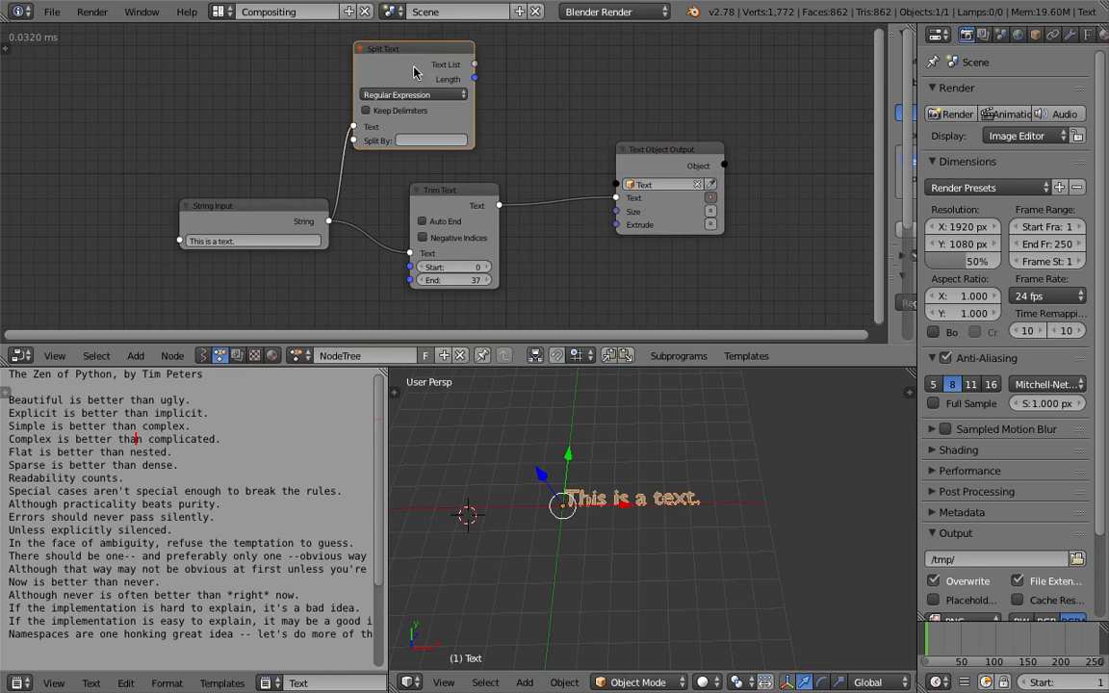
Highlight the poem text from the title to 'Now is better than never.' and save the file
left_click_drag(274, 569, 144, 438)
left_click(190, 516)
left_click_drag(236, 555, 239, 582)
key("ctrl+s")
left_click(332, 279)
Delete the String Input node and save the file
middle_click_drag(369, 238, 425, 233)
left_click_drag(358, 198, 286, 200)
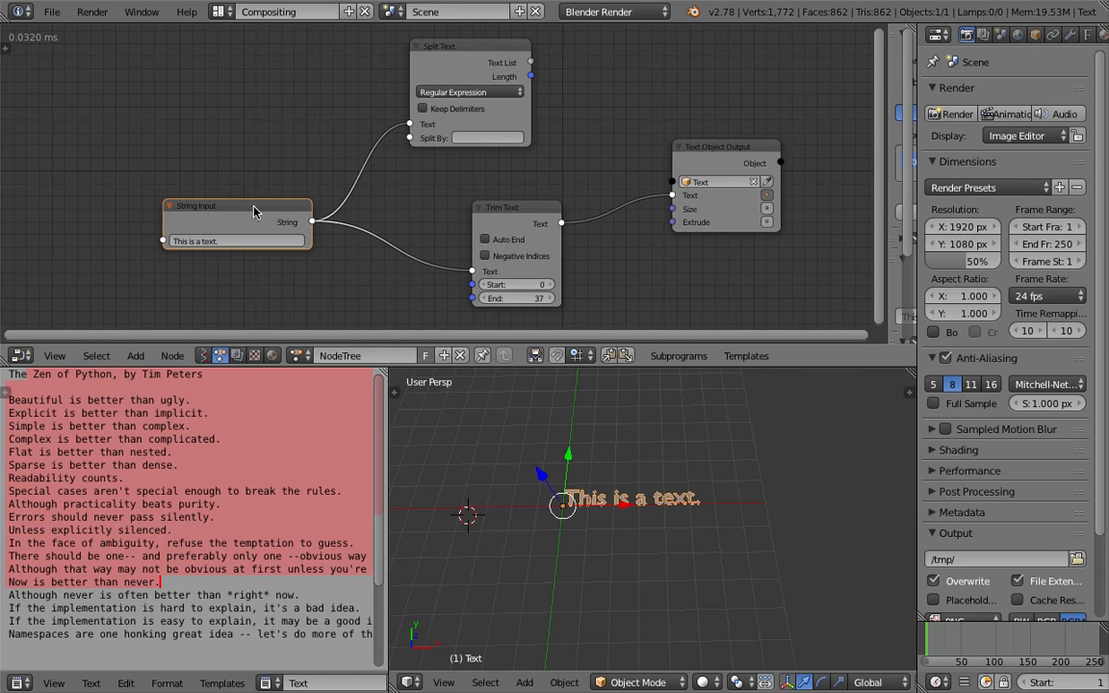
key("x")
left_click_drag(486, 50, 480, 42)
middle_click_drag(386, 125, 405, 141)
key("ctrl+s")
left_click(415, 144)
Set the Split Text node's split type to Lines and save the file
left_click(439, 100)
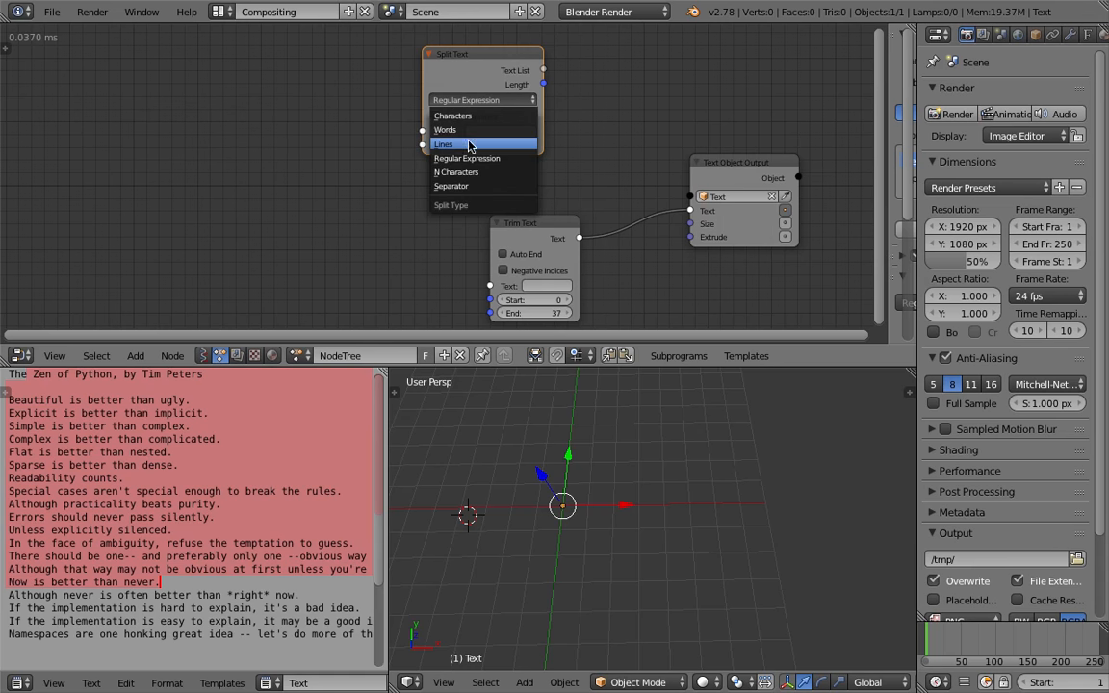
left_click(476, 145)
key("ctrl+s")
left_click(380, 156)
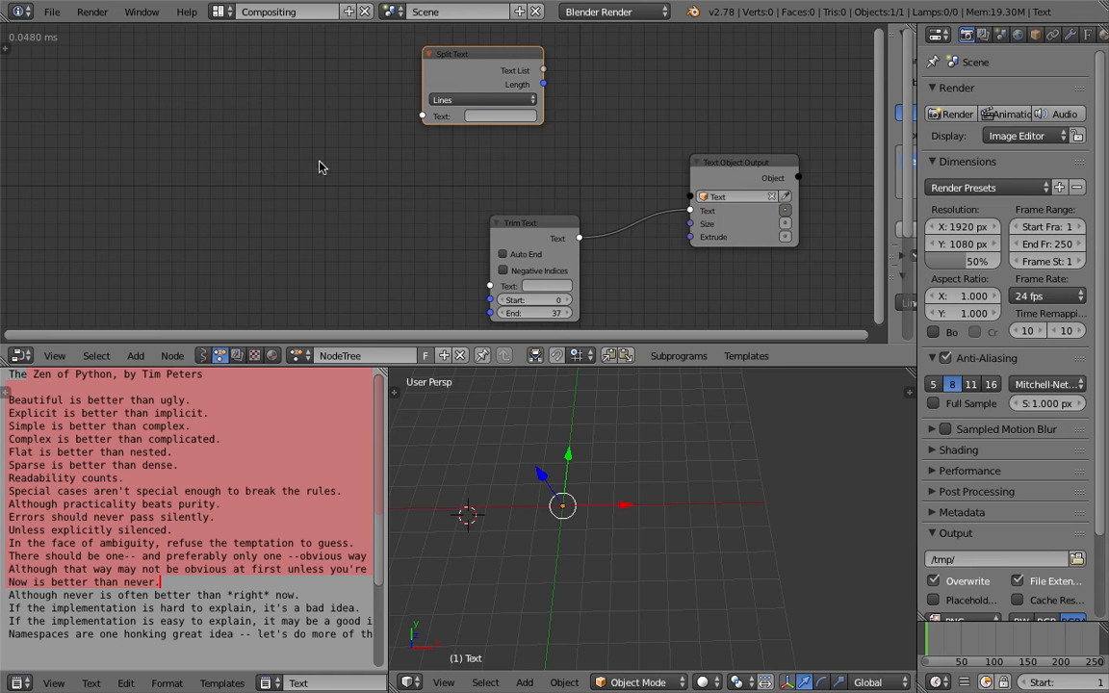
Add a Text Block Input node through the node search and assign the Text text block to it
key("shift+a")
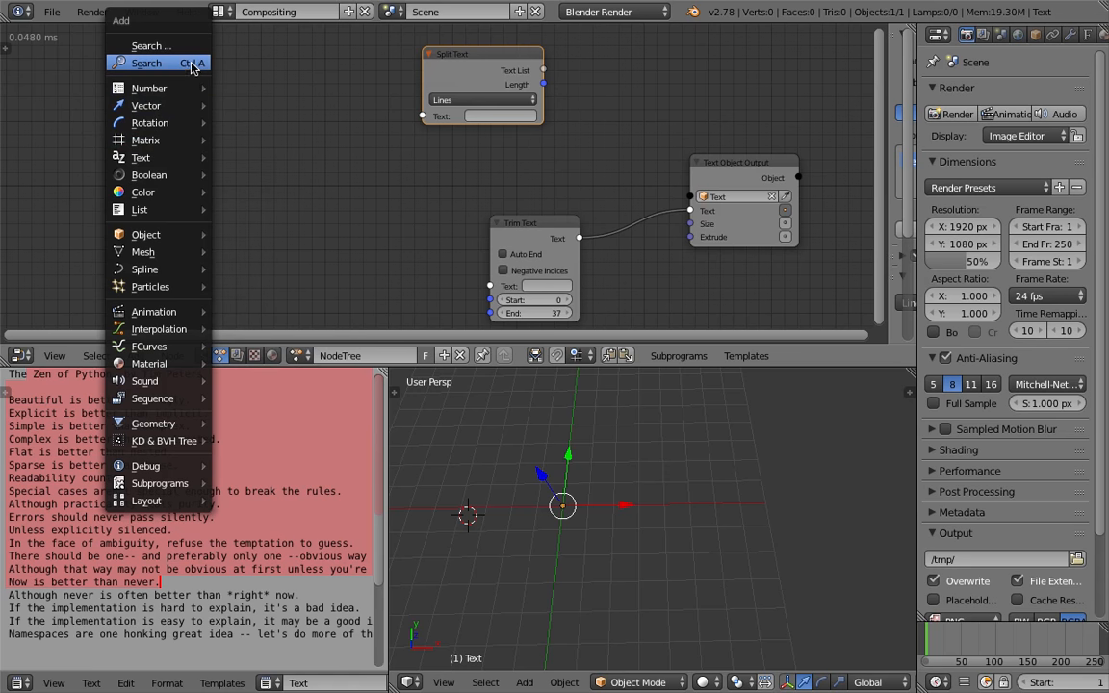
left_click(190, 63)
type("text blo")
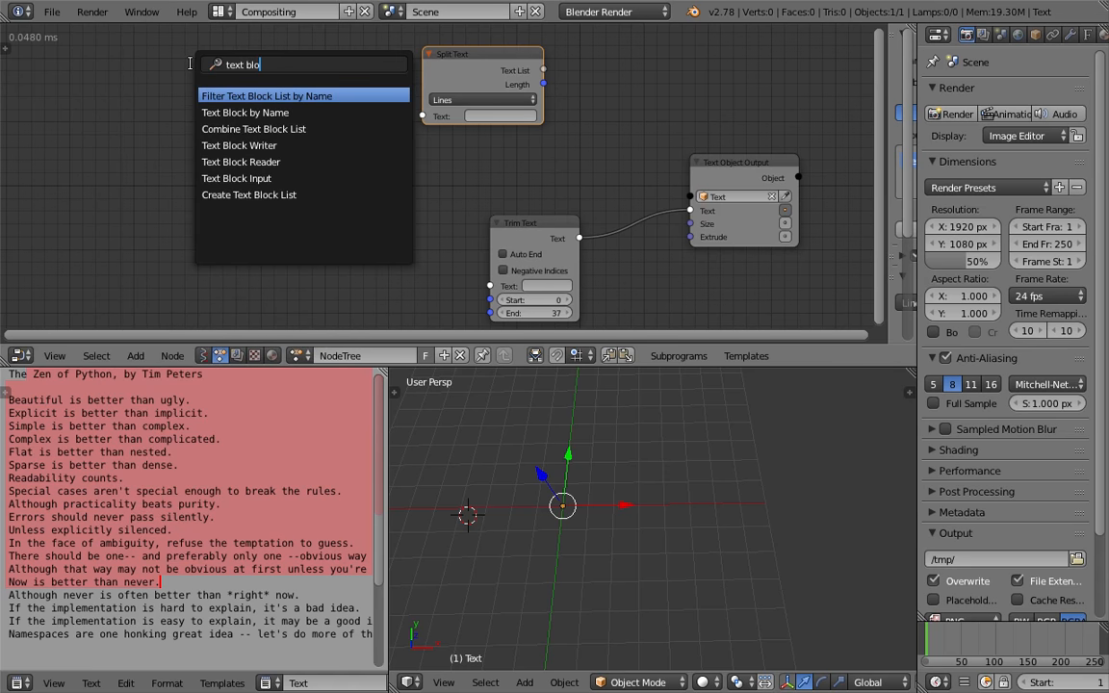
key("Down")
key("Down")
key("Down")
key("Down")
key("Down")
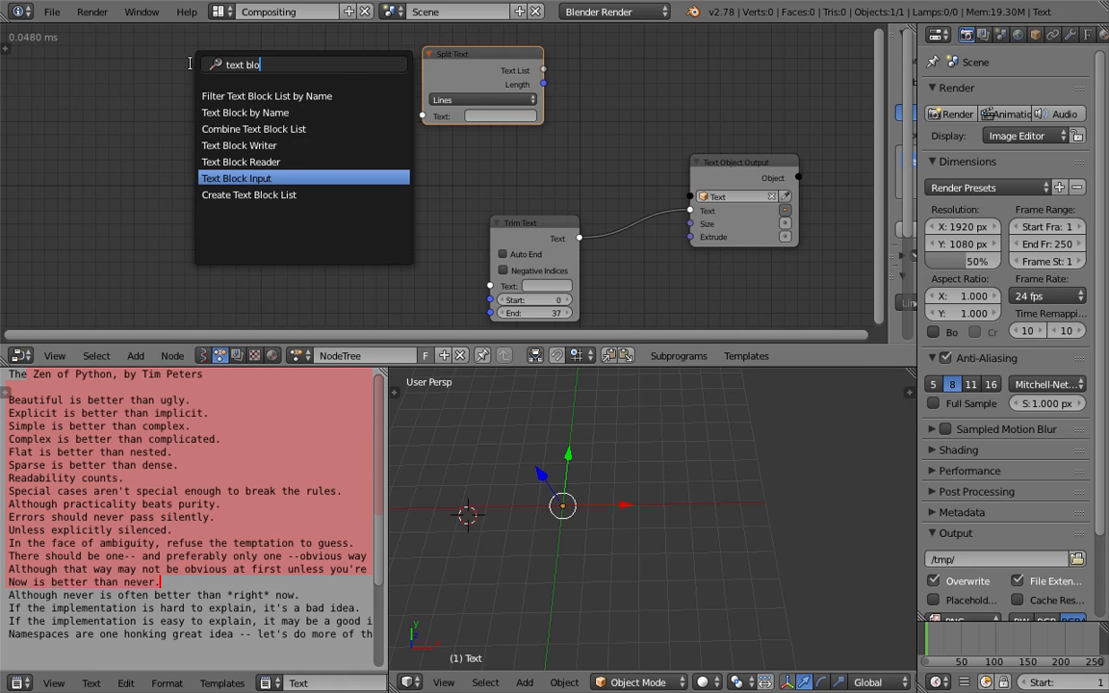
key("Return")
left_click(192, 73)
left_click(212, 106)
left_click(223, 125)
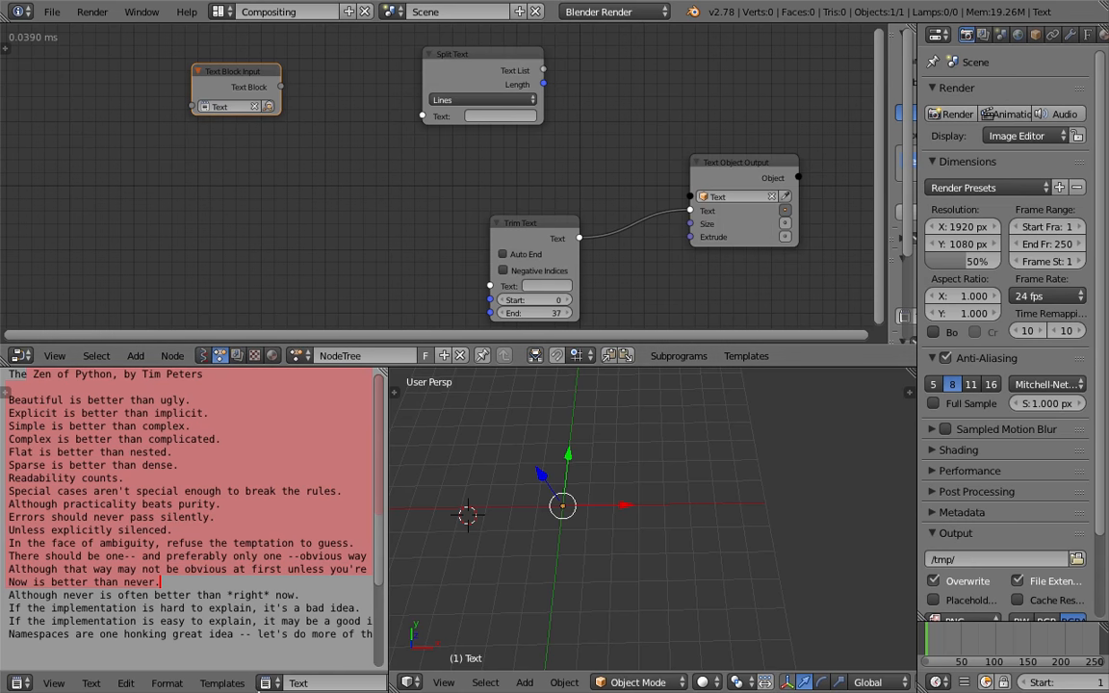
Rename the text block to PYTHON POEM and save the file
left_click(298, 677)
type("PYTHON")
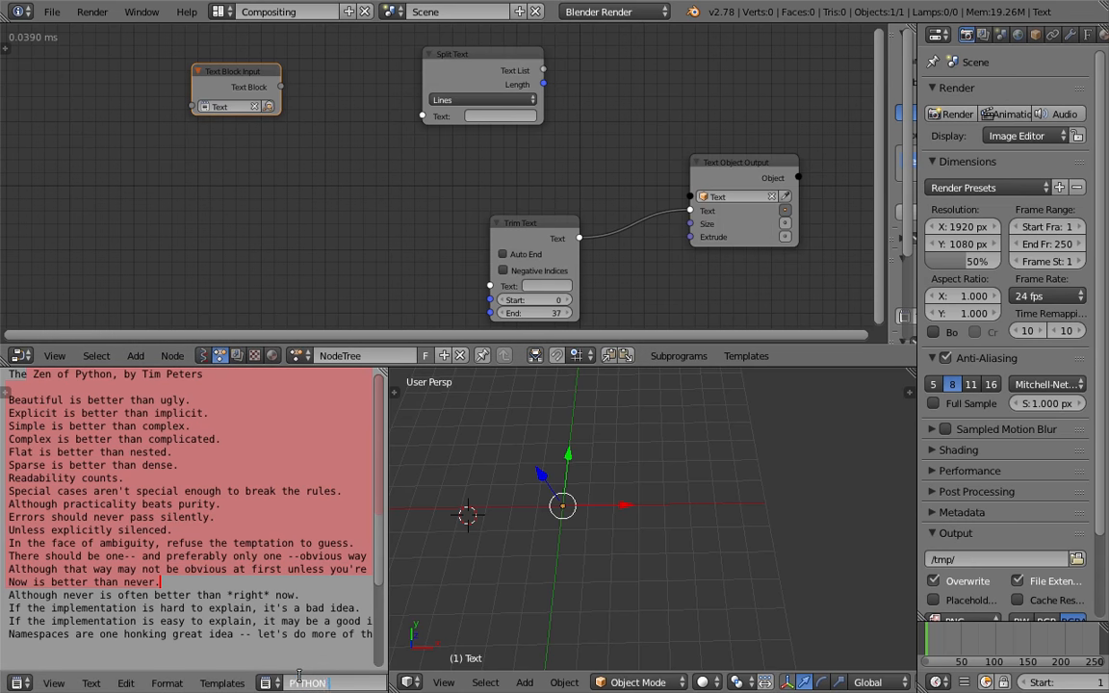
type(" POEM")
key("Return")
key("ctrl+s")
key("Return")
Assign PYTHON POEM to the Text Block Input node and connect it to the Split Text node's Text input
left_click(237, 106)
left_click(241, 125)
left_click_drag(278, 107, 422, 116)
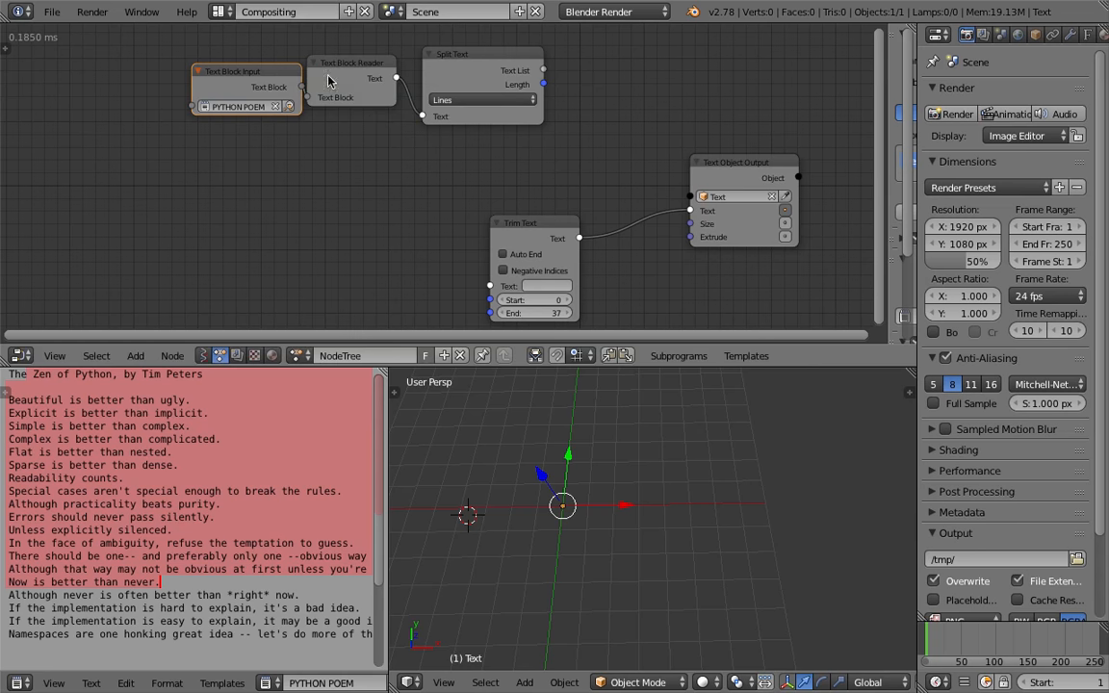
left_click_drag(262, 73, 188, 73)
left_click_drag(316, 77, 279, 77)
middle_click_drag(409, 144, 407, 157)
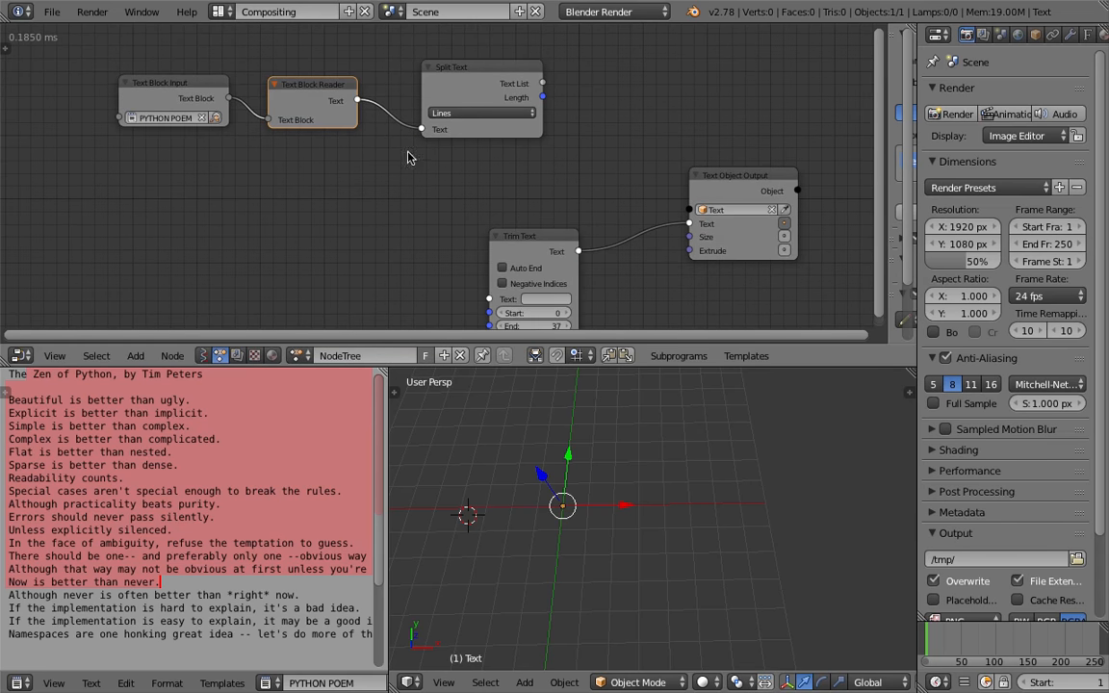
Move the Trim Text node below the Split Text node and save the file
left_click_drag(524, 246, 537, 180)
key("ctrl+s")
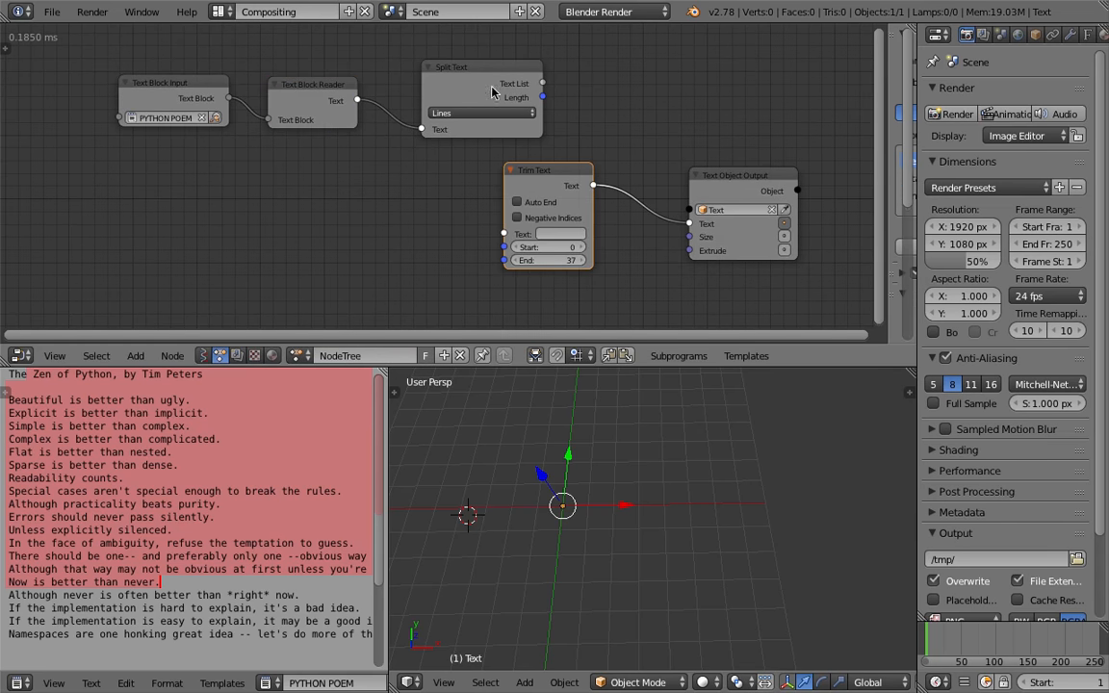
middle_click_drag(202, 97, 260, 85)
key("shift+a")
left_click(268, 168)
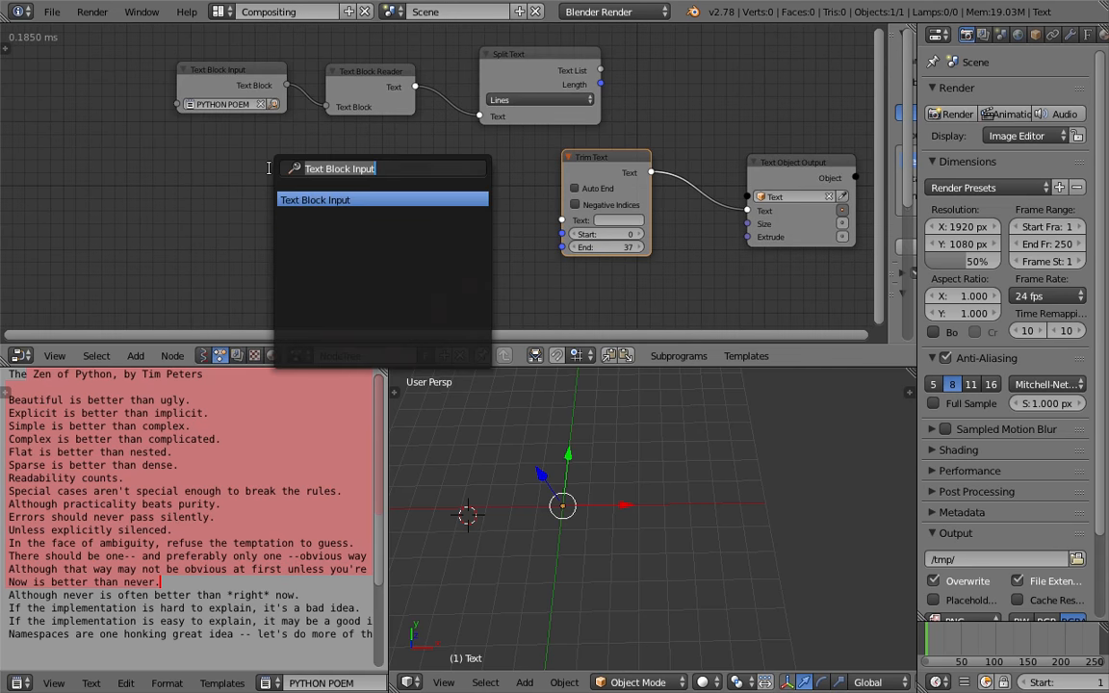
key("Escape")
Add a Text Block Reader node through the node search
key("shift+a")
left_click(251, 204)
type("text blo")
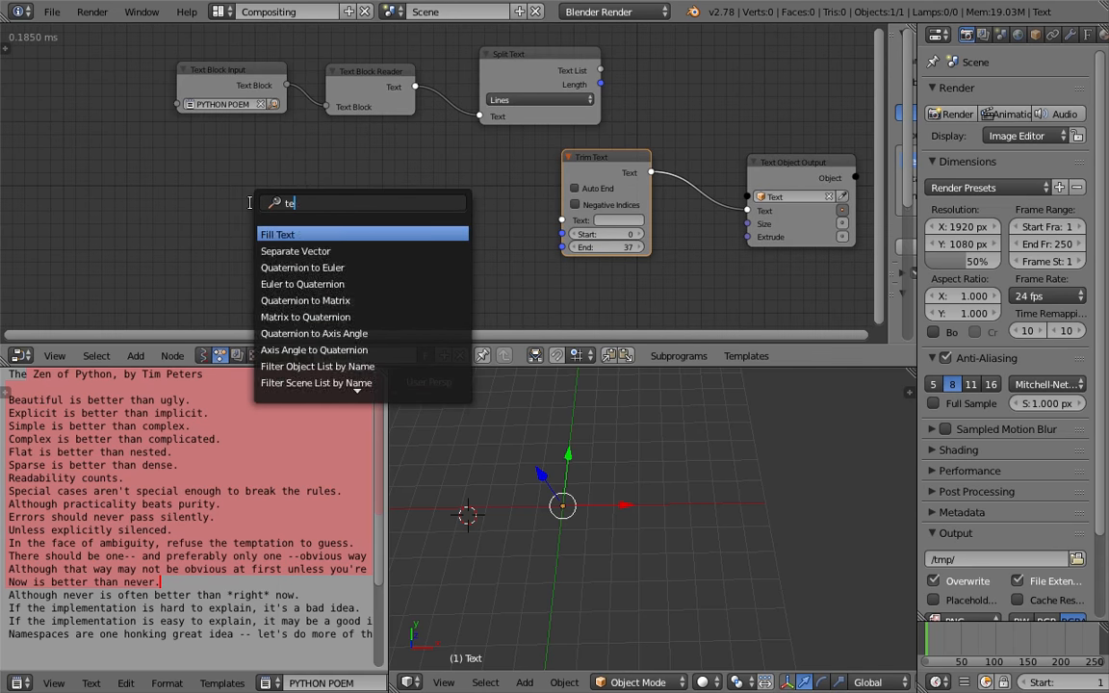
key("Down")
key("Down")
key("Down")
key("Down")
key("Return")
left_click(201, 129)
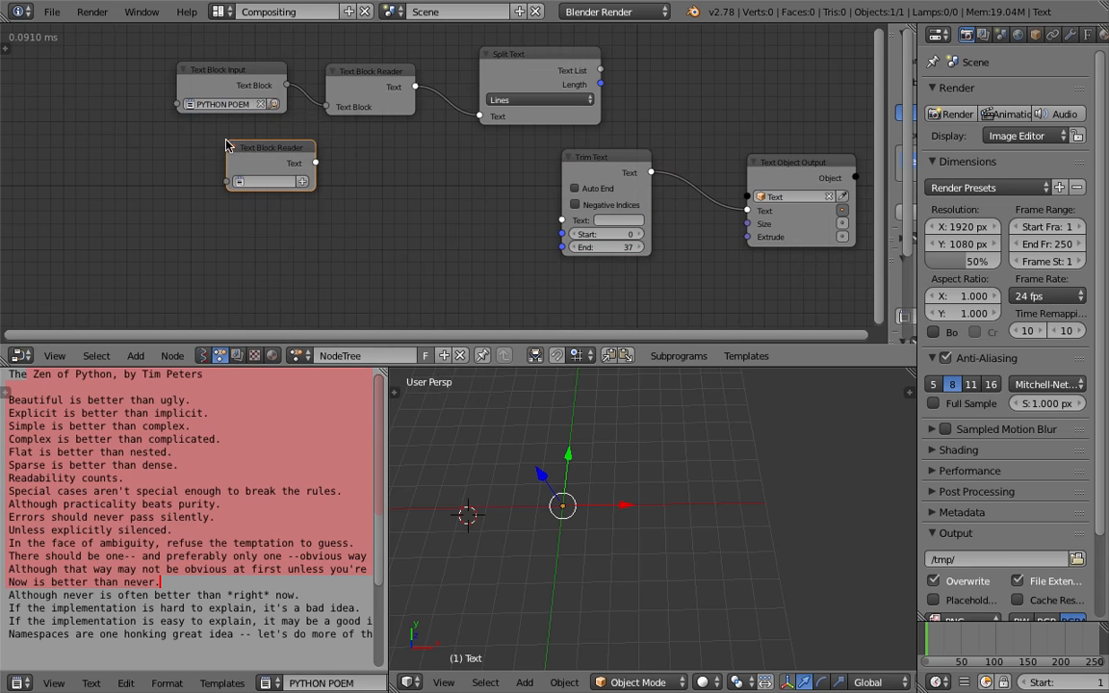
Set the new Text Block Reader to PYTHON POEM and connect its Text output to the Split Text input
scroll(246, 75, "up", 2)
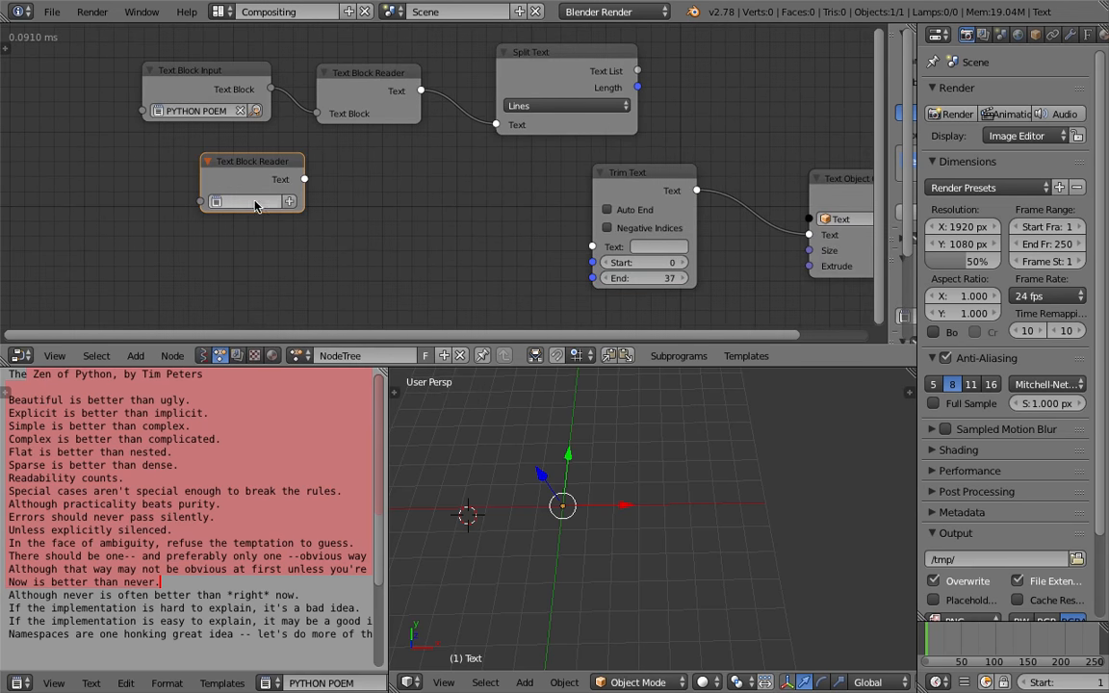
left_click(276, 204)
left_click(231, 197)
key("g")
left_click(387, 166)
left_click_drag(386, 179, 495, 125)
left_click_drag(277, 177, 226, 177)
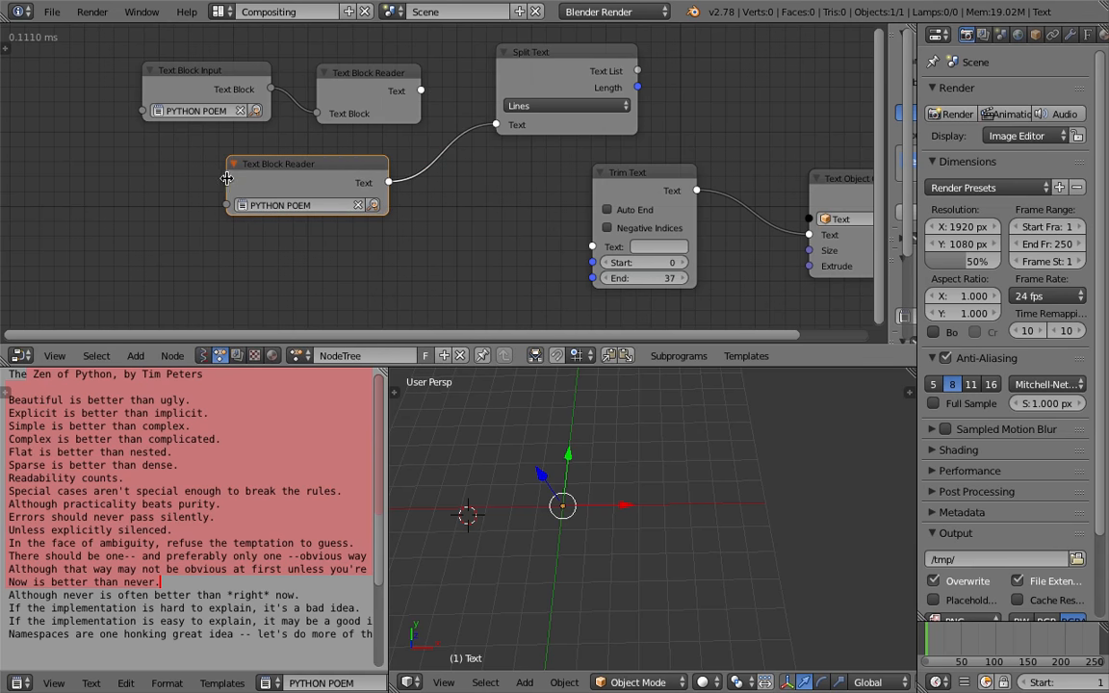
Rearrange the nodes to make room between Split Text and Text Object Output
middle_click_drag(513, 88, 219, 110)
left_click_drag(220, 114, 205, 120)
scroll(207, 120, "down", 1)
middle_click_drag(336, 108, 432, 145)
left_click_drag(427, 228, 618, 241)
key("Home")
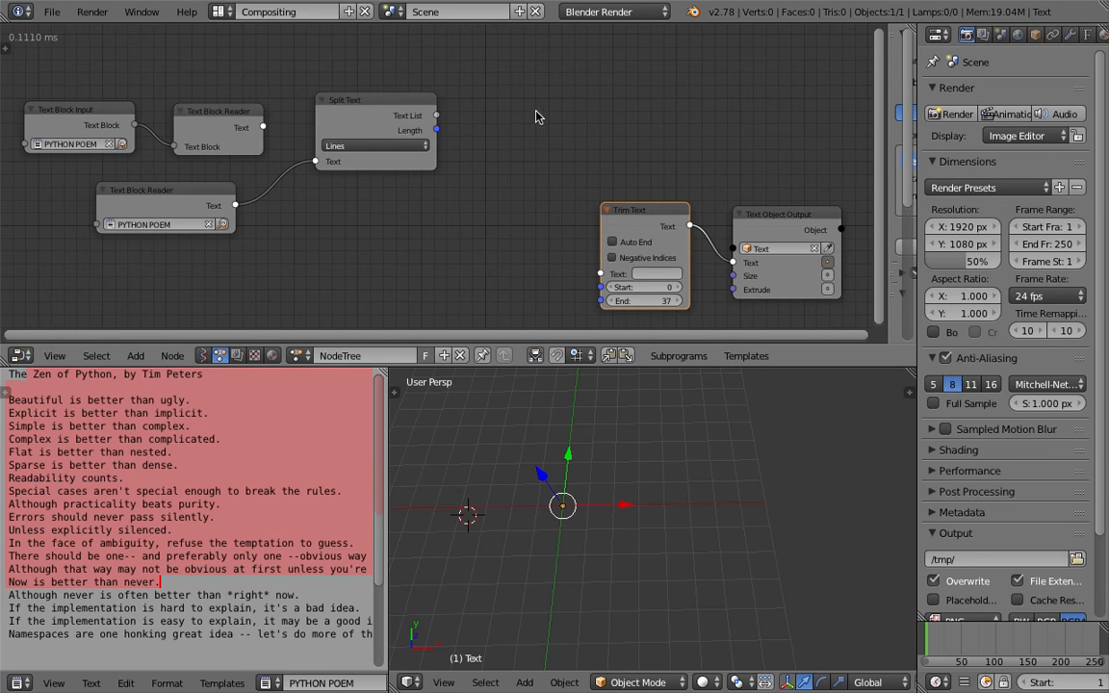
key("shift+a")
left_click(528, 112)
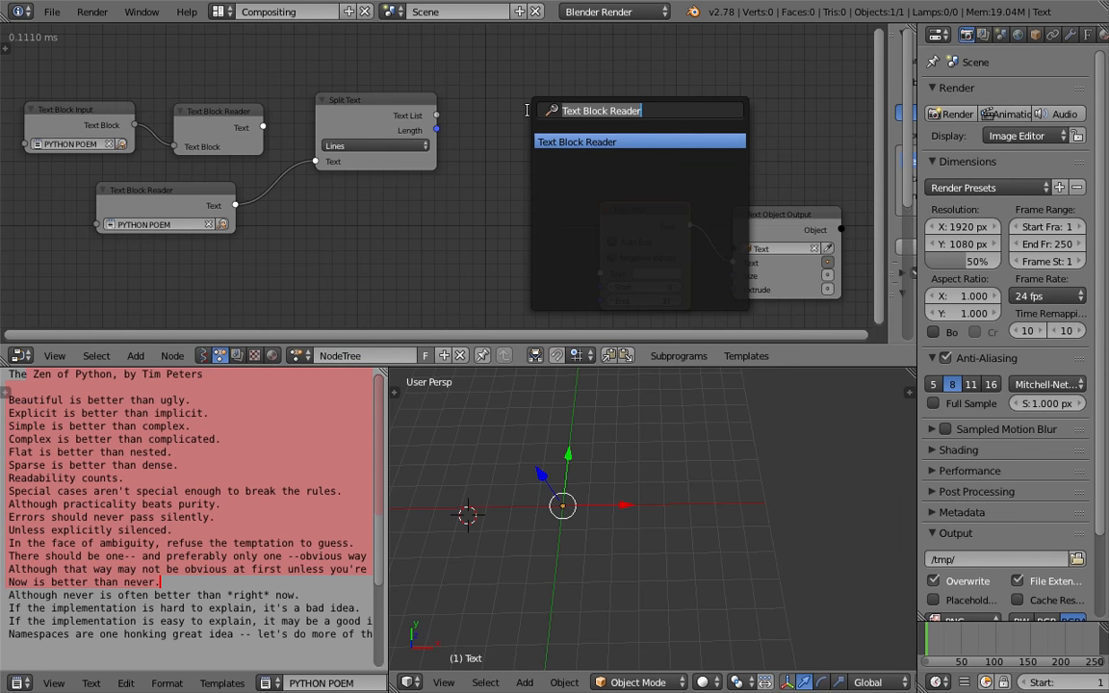
key("Escape")
Connect the Split Text node's Text List output to the Text Object Output's Text input
left_click_drag(603, 204, 479, 265)
left_click_drag(436, 115, 743, 262)
left_click_drag(780, 221, 748, 129)
scroll(626, 186, "up", 1)
middle_click_drag(795, 476, 731, 486)
Step the Get List Element node's Index up to 5 and save the file
left_click(628, 212)
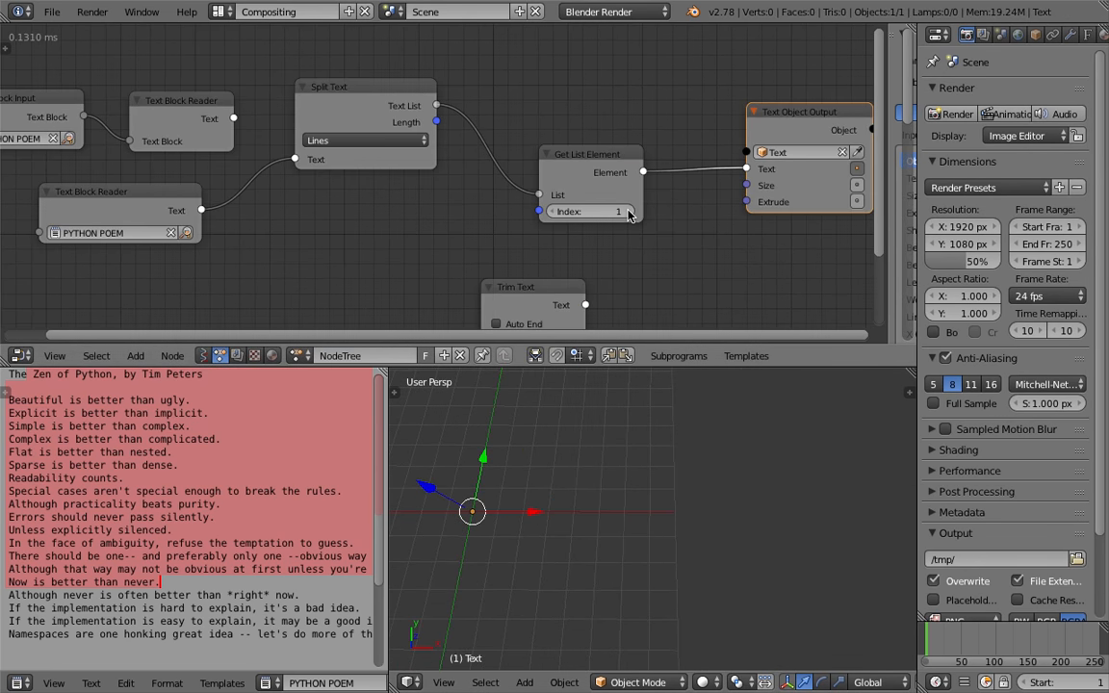
left_click(630, 213)
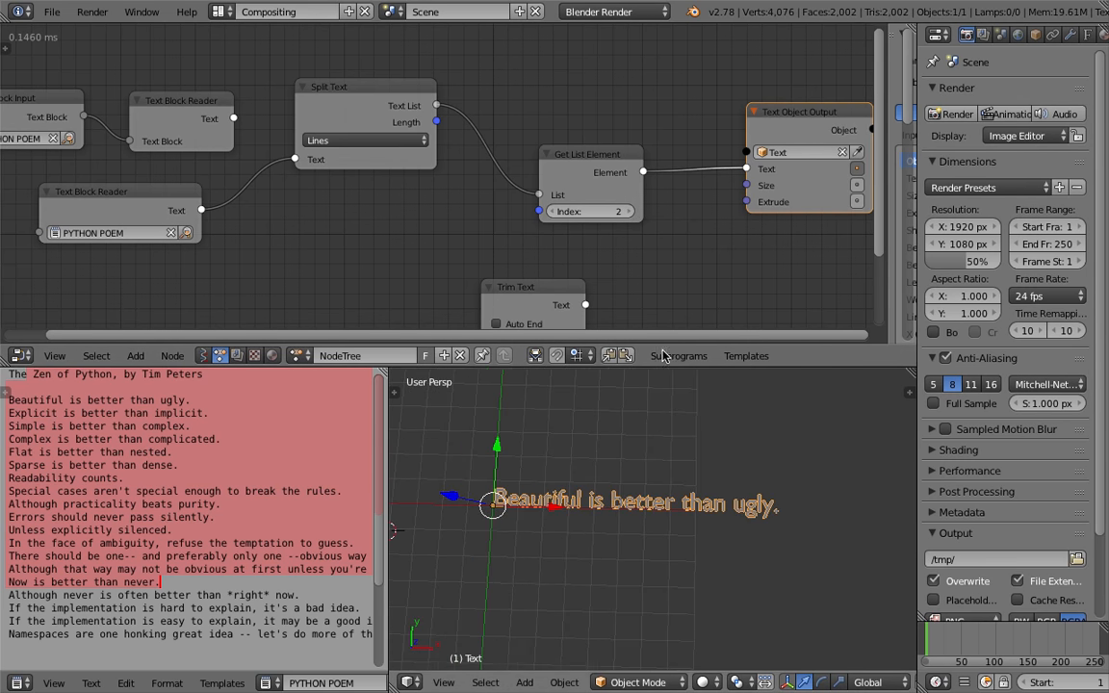
left_click(631, 213)
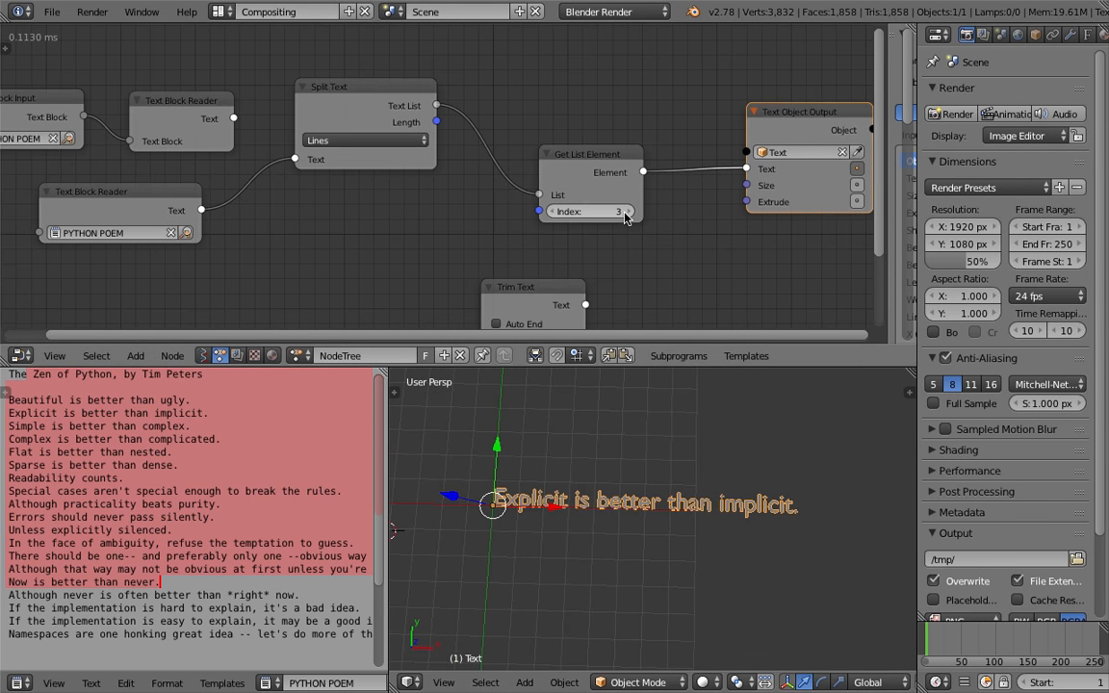
left_click(625, 213)
left_click(618, 213)
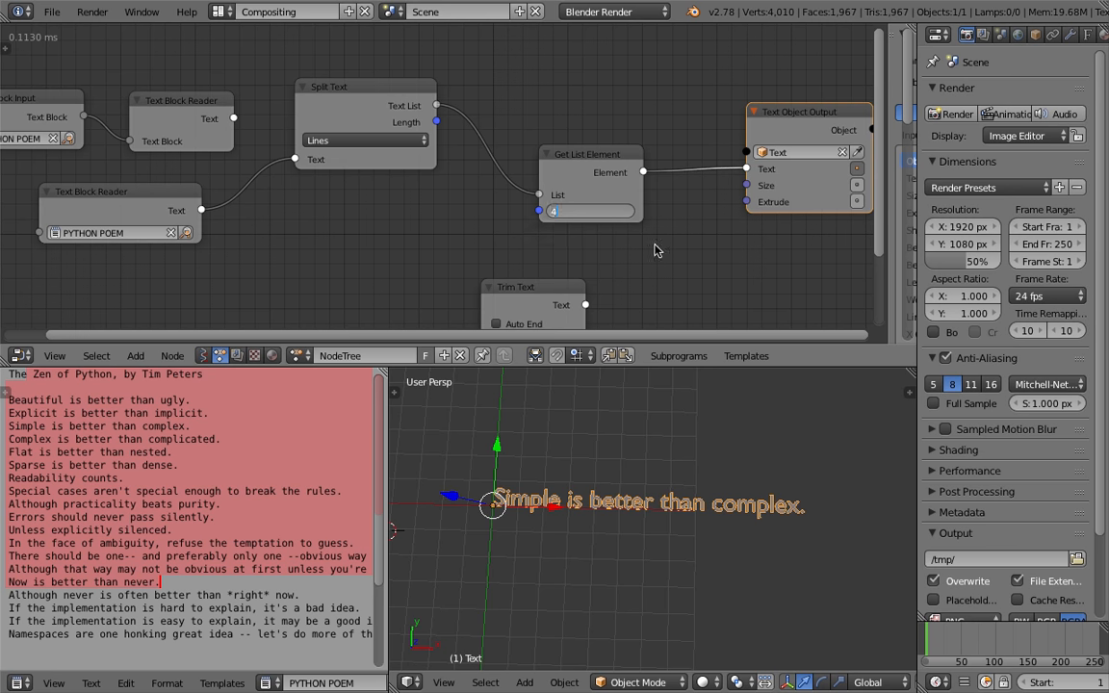
type("7")
key("Return")
left_click_drag(618, 213, 602, 213)
key("ctrl+s")
left_click(610, 211)
Rearrange the Text Block and Split Text nodes and save the file
left_click_drag(412, 147, 413, 222)
left_click_drag(173, 190, 209, 174)
left_click_drag(206, 113, 191, 63)
middle_click_drag(164, 164, 207, 164)
left_click_drag(228, 186, 238, 192)
left_click_drag(96, 97, 113, 63)
left_click(200, 478)
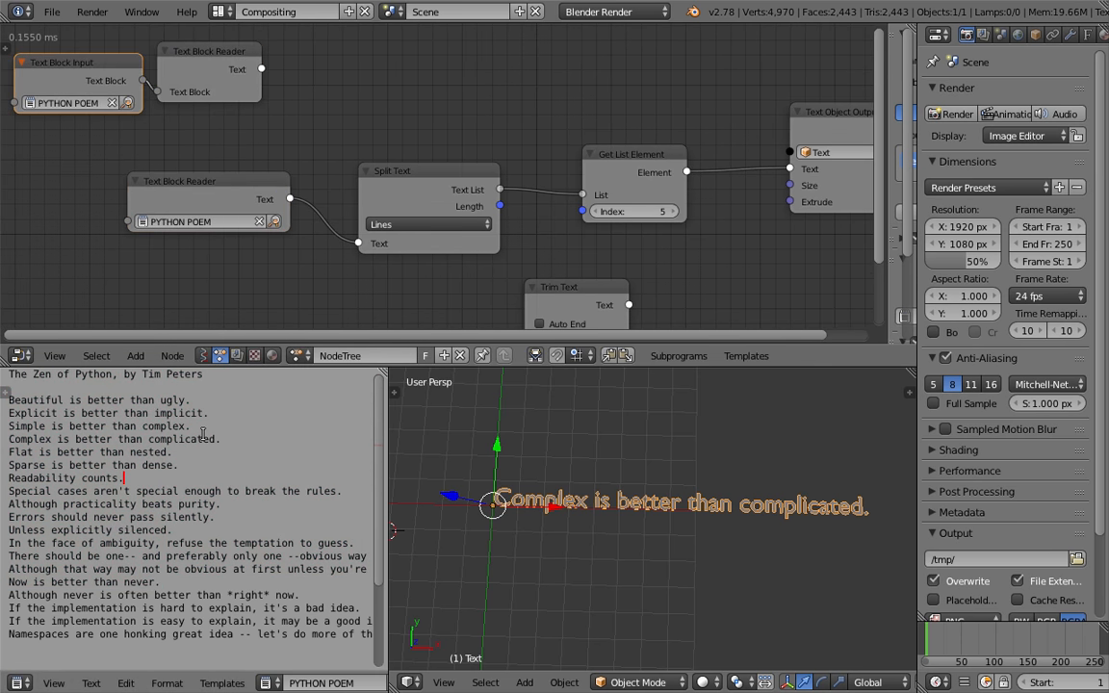
key("ctrl+s")
key("Return")
Set the Get List Element node's Index to 1
left_click_drag(152, 413, 193, 450)
left_click(192, 449)
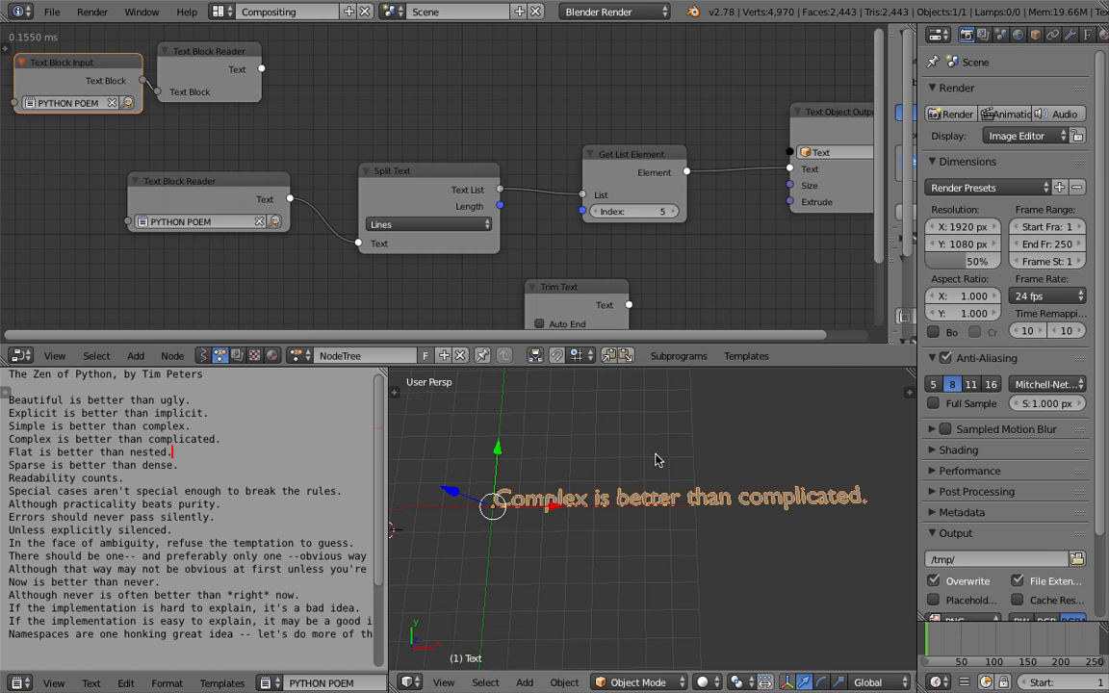
middle_click_drag(665, 210, 625, 204)
left_click_drag(610, 205, 574, 205)
left_click(607, 205)
type("1")
key("Return")
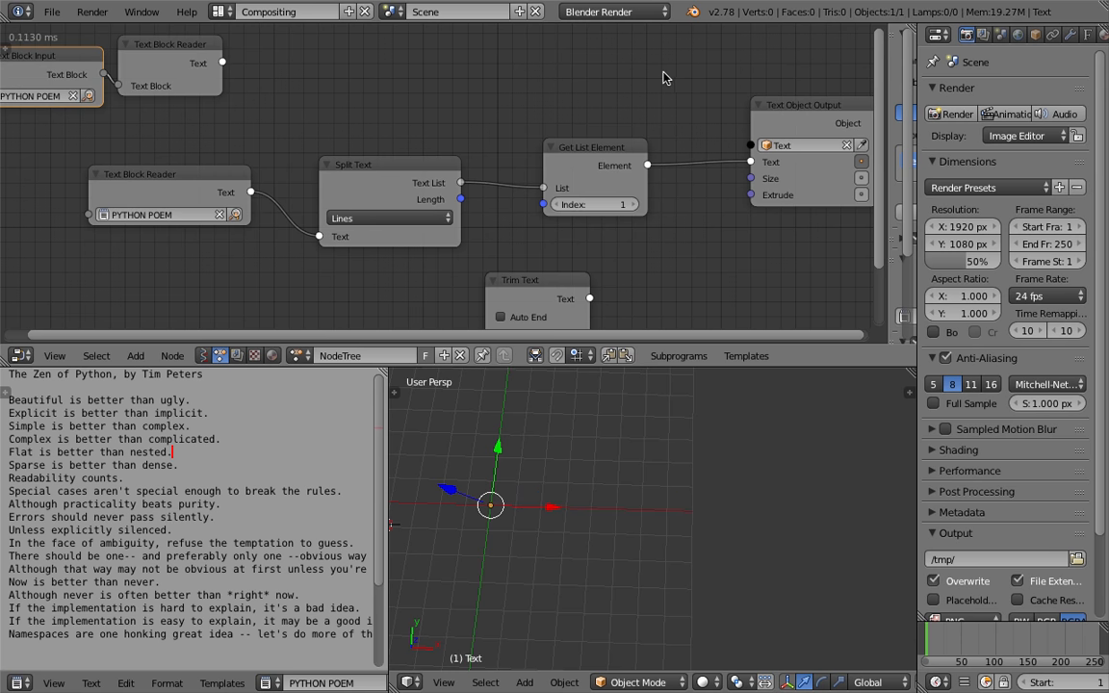
Move the Text Object Output node closer and lower the Get List Element Index to 0
left_click(198, 453)
middle_click_drag(809, 117, 728, 112)
left_click_drag(728, 111, 674, 130)
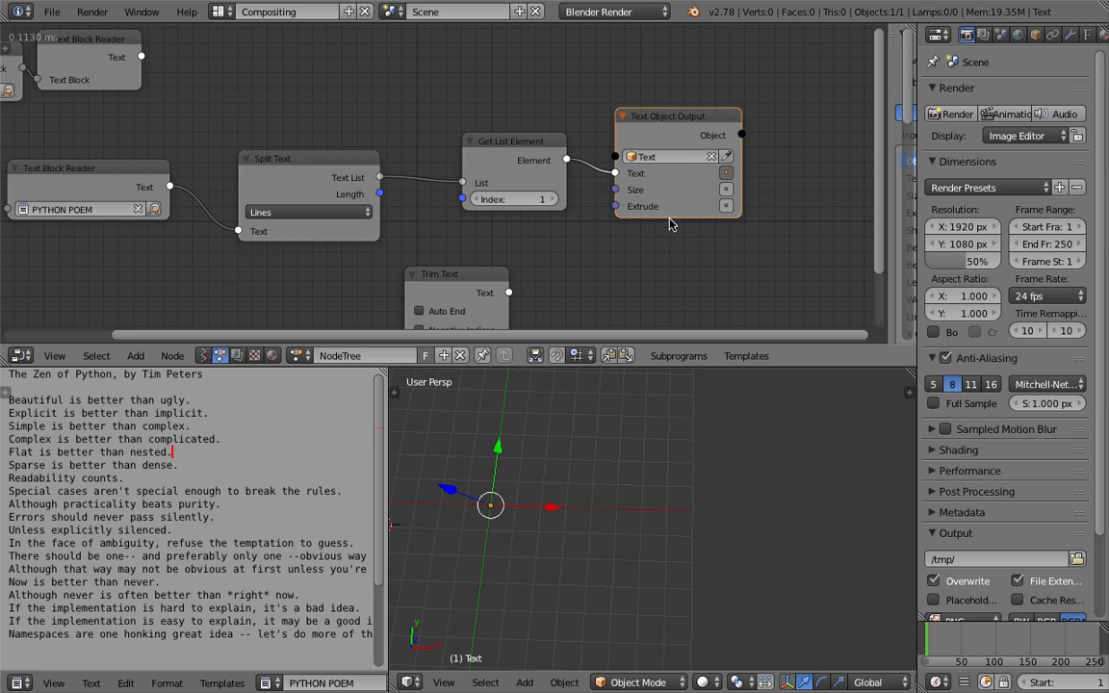
left_click(476, 200)
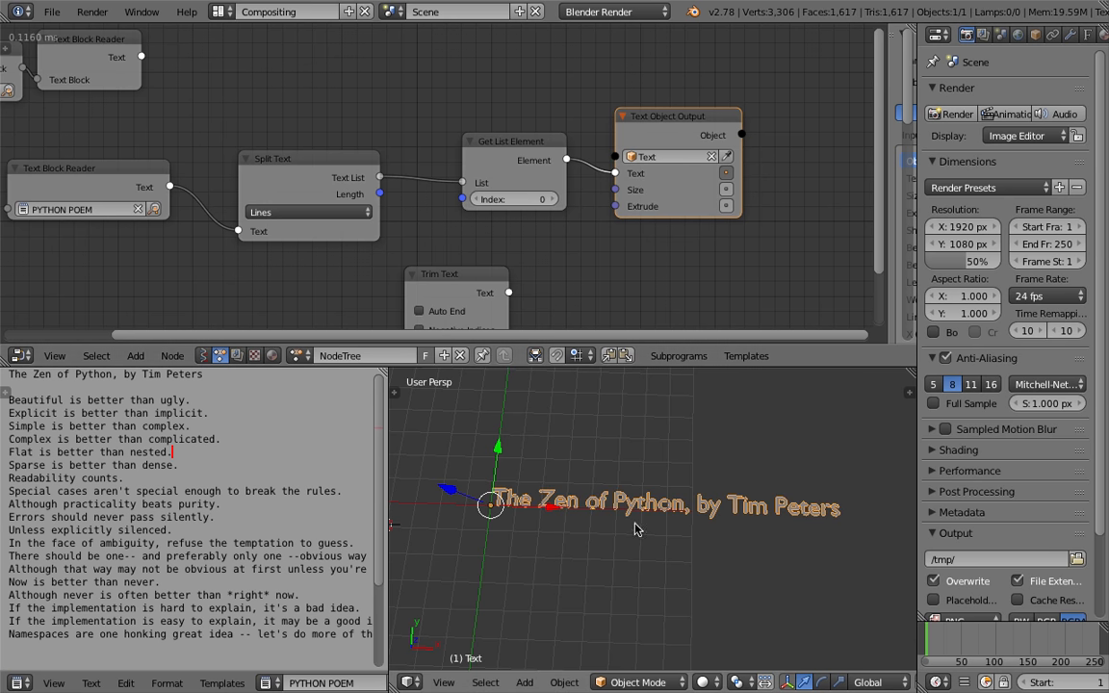
scroll(674, 144, "down", 1)
left_click_drag(660, 116, 699, 99)
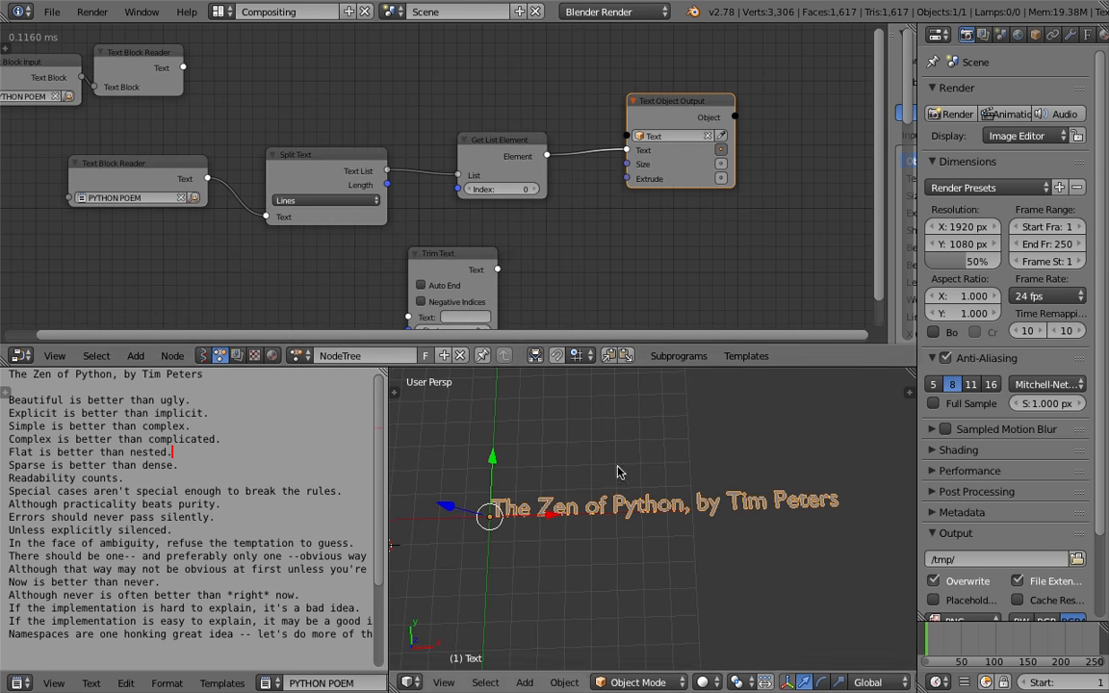
Move the Trim Text node aside beneath the Split Text node and save the file
left_click_drag(470, 256, 311, 282)
scroll(600, 578, "down", 2)
middle_click_drag(599, 558, 605, 501, "shift")
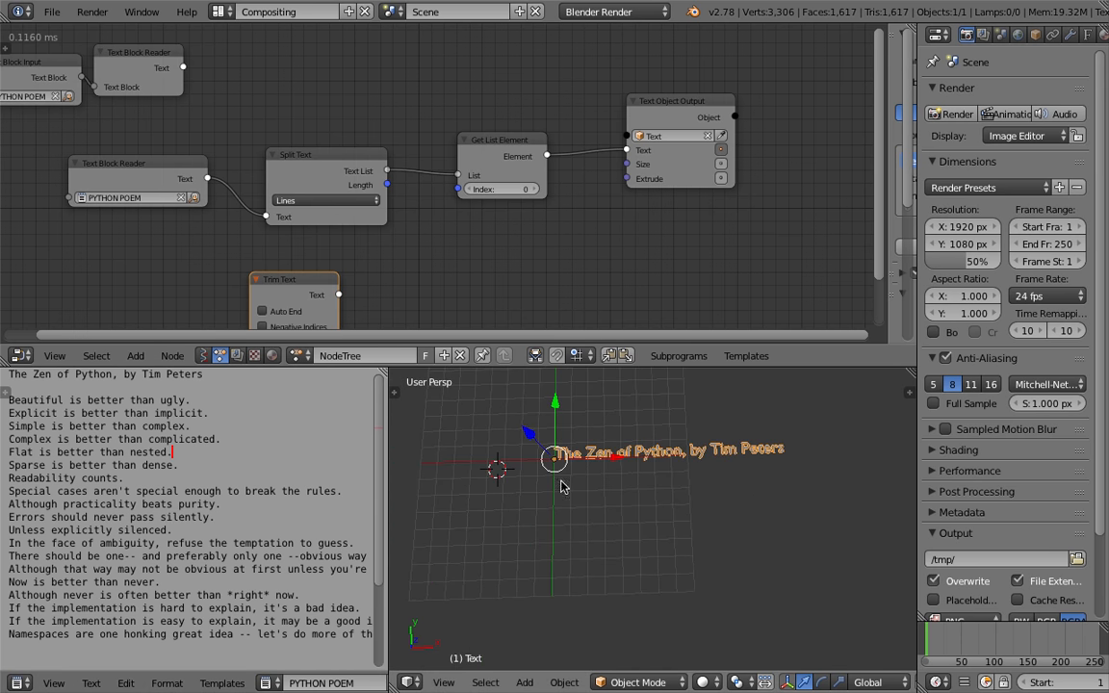
middle_click_drag(582, 160, 607, 131)
key("ctrl+s")
left_click(606, 136)
Rearrange the Trim Text, Get List Element and Text Object Output nodes in the node tree
left_click_drag(399, 117, 419, 91)
left_click(572, 126)
key("g")
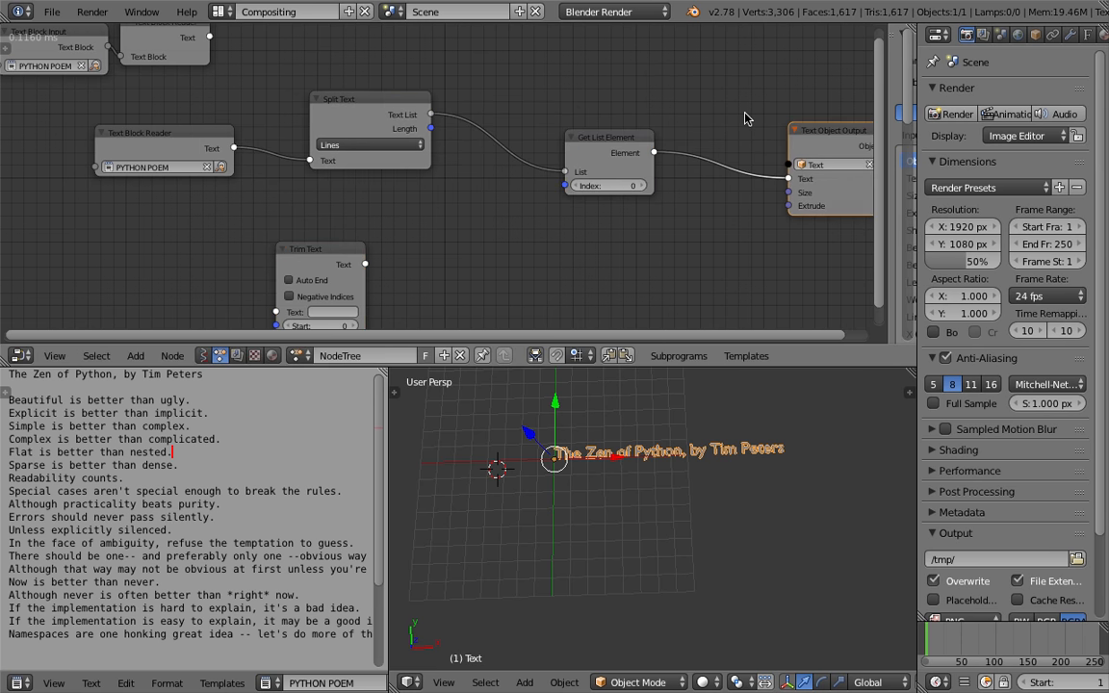
left_click_drag(685, 152, 688, 154)
middle_click_drag(593, 128, 613, 124)
left_click_drag(341, 247, 180, 251)
middle_click_drag(391, 162, 378, 179)
Move the Split Text node and create a loop subprogram from its Text List output
left_click(377, 114)
middle_click_drag(380, 117, 356, 151)
left_click_drag(356, 150, 351, 141)
key("w")
left_click(491, 150)
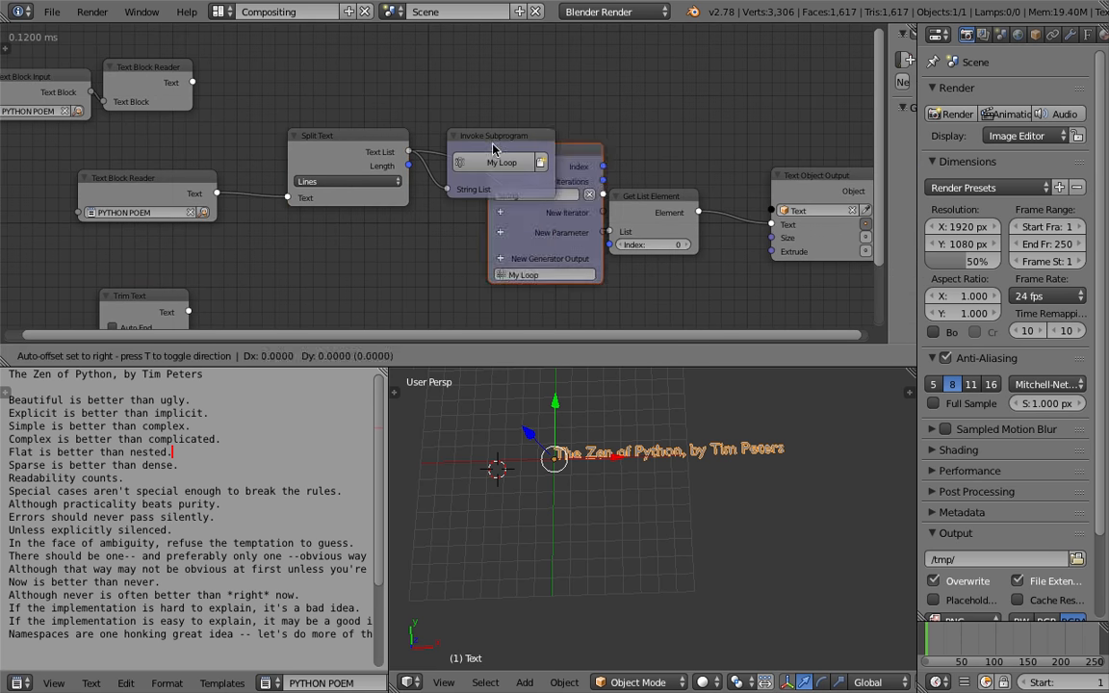
Position the new Invoke Subprogram and Loop Input nodes and save the file over the existing blend
left_click(595, 50)
middle_click_drag(554, 132, 544, 155)
left_click_drag(524, 160, 527, 84)
left_click_drag(632, 71, 618, 46)
left_click_drag(643, 220, 613, 238)
middle_click_drag(616, 237, 462, 257)
key("ctrl+s")
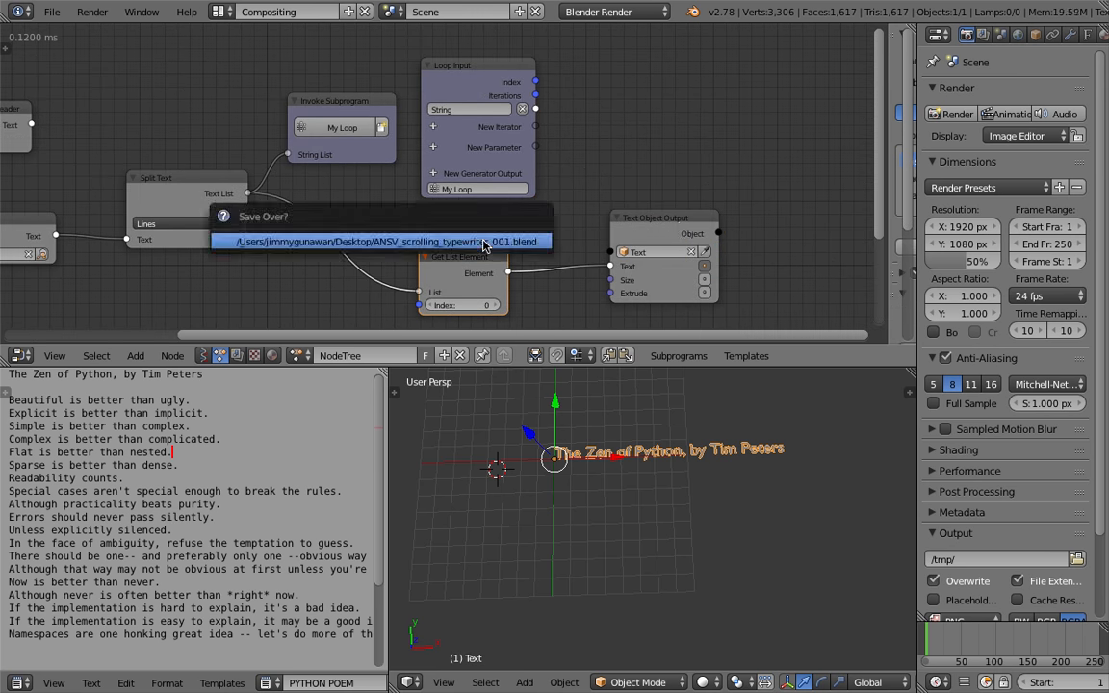
left_click(483, 243)
Spread out the Get List Element, Text Object Output and Split Text nodes and save the file
left_click_drag(633, 222, 595, 257)
middle_click_drag(608, 247, 725, 204)
key("ctrl+s")
left_click(739, 199)
left_click_drag(746, 207, 811, 111)
middle_click_drag(713, 135, 684, 164)
scroll(391, 195, "down", 2)
middle_click_drag(357, 218, 445, 178)
left_click(431, 175)
Add an Object Instancer node below the Split Text node
key("shift+a")
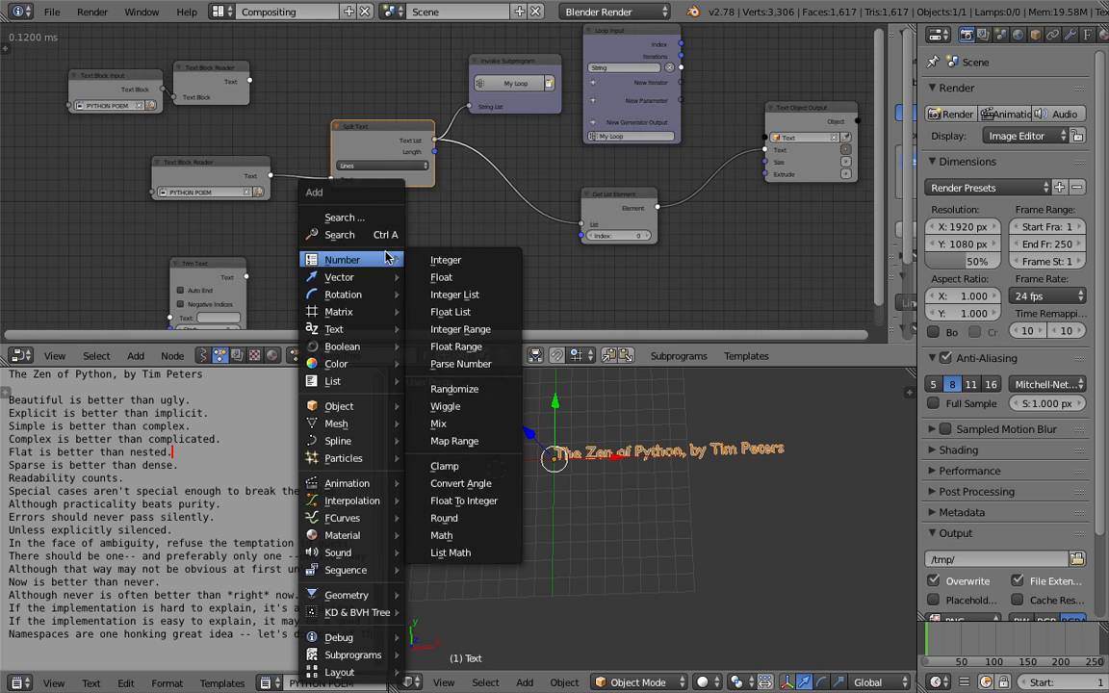
left_click(381, 236)
type("textaaobj")
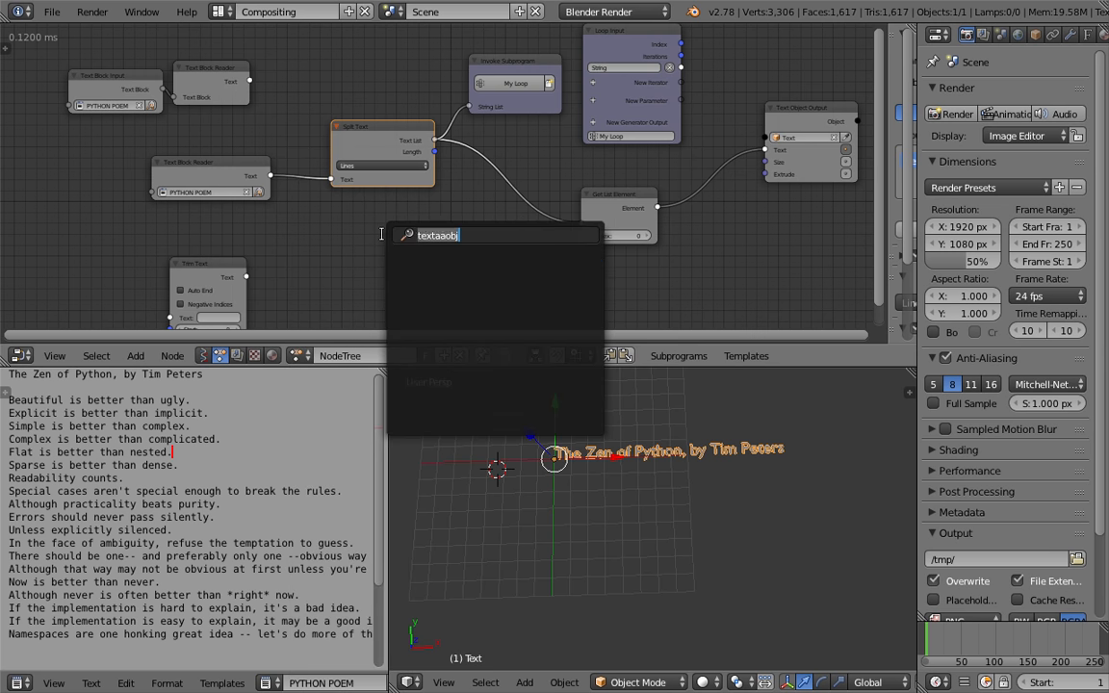
type("ect ins")
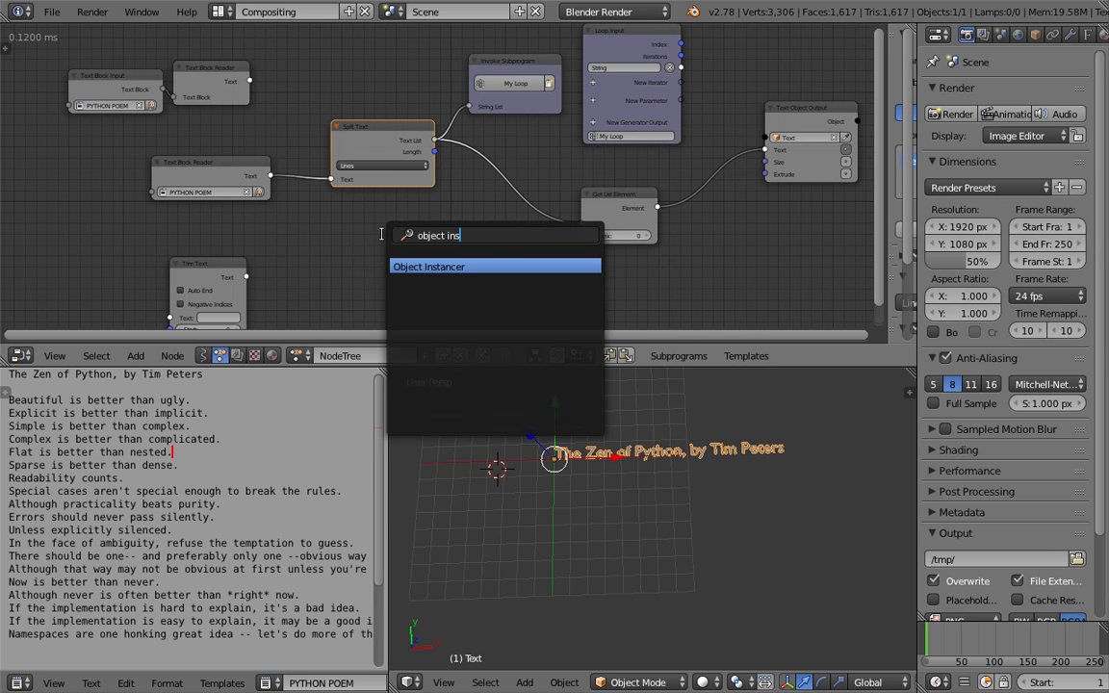
key("Return")
left_click(382, 234)
middle_click_drag(403, 284, 412, 248)
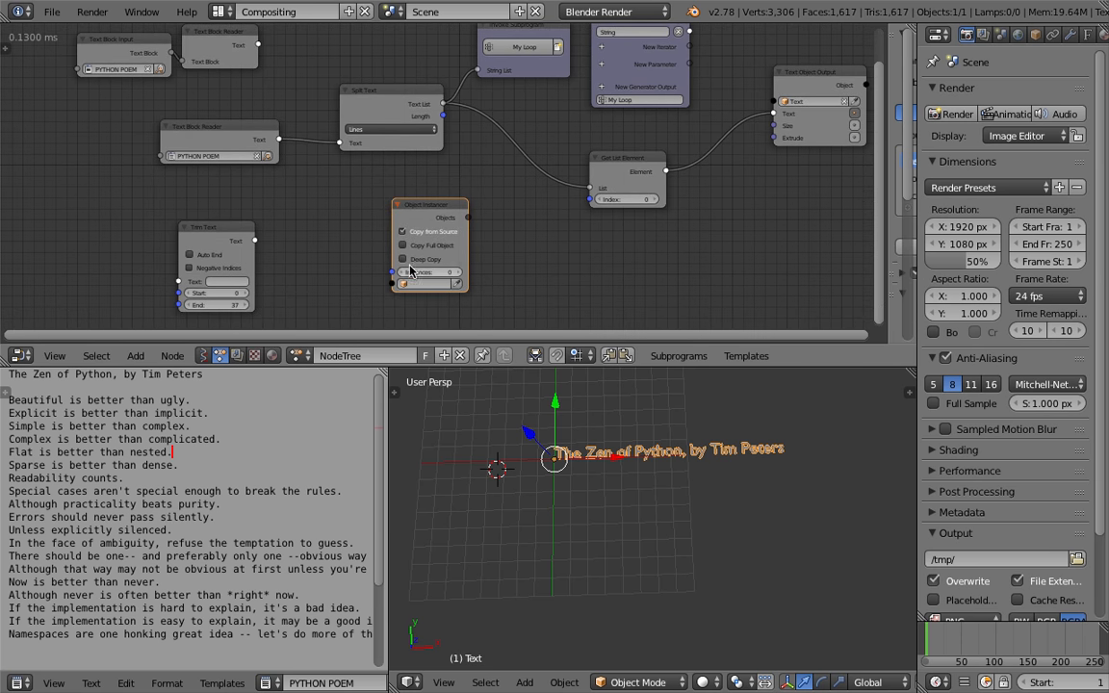
Set the Object Instancer's object type to Text and rearrange the surrounding nodes
left_click(425, 247)
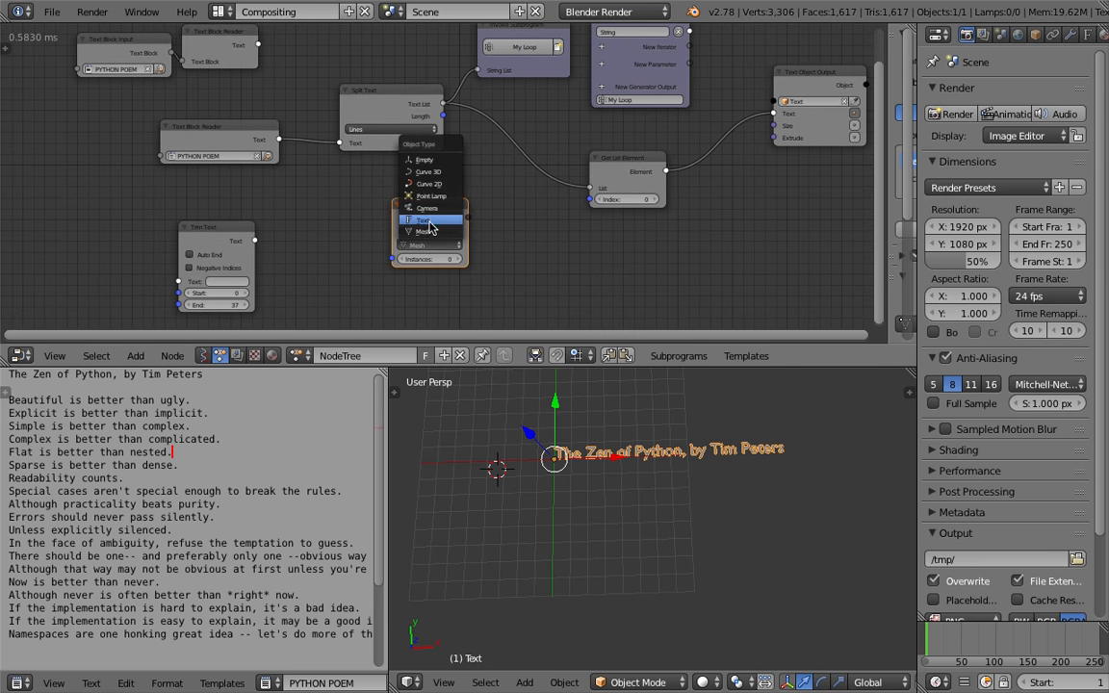
left_click(430, 227)
scroll(430, 228, "up", 1)
left_click_drag(432, 205, 467, 198)
scroll(445, 217, "down", 1)
middle_click_drag(445, 218, 499, 232)
left_click_drag(296, 151, 209, 148)
left_click_drag(259, 261, 195, 241)
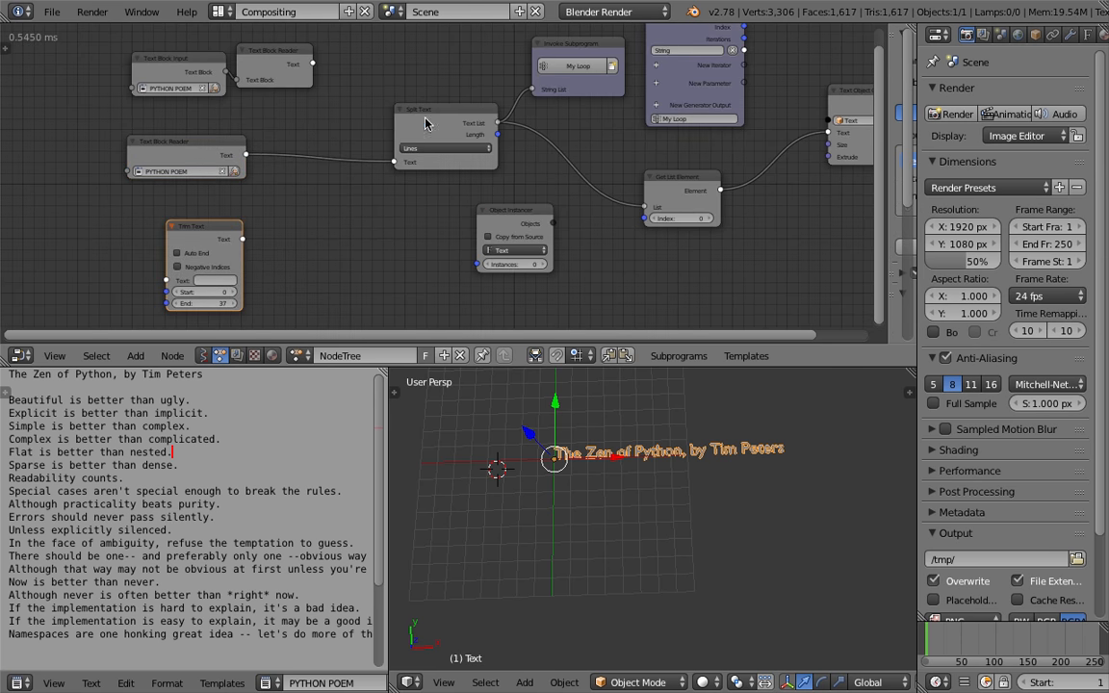
Add a Get List Length node fed by the Split Text's Text List and link its Length to the Object Instancer's Instances
left_click_drag(425, 117, 342, 126)
key("ctrl+s")
left_click(349, 131)
left_click_drag(415, 132, 458, 229)
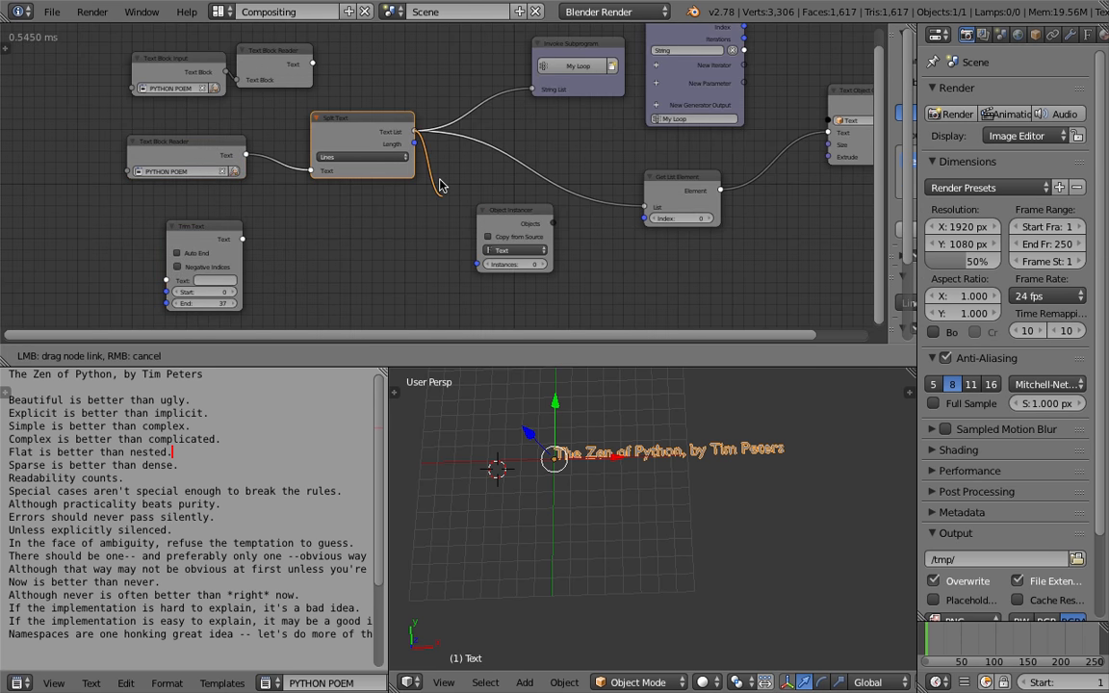
left_click_drag(440, 185, 438, 181)
scroll(438, 181, "up", 3)
left_click_drag(411, 119, 486, 284)
left_click_drag(451, 170, 402, 221)
scroll(385, 236, "down", 2, "shift")
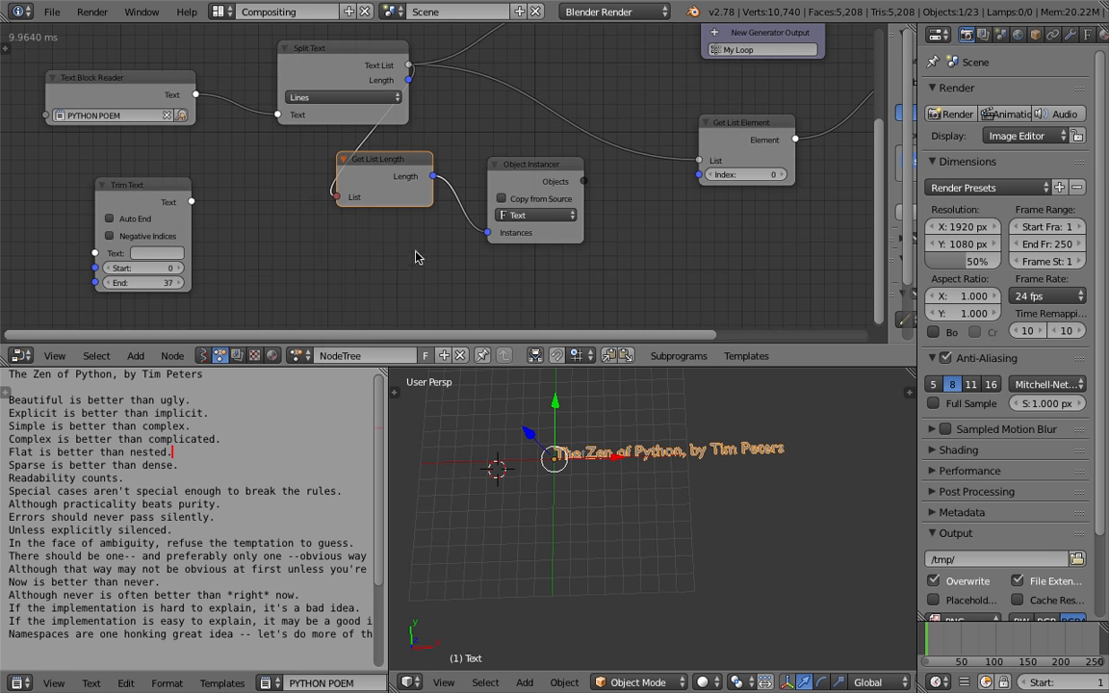
Add a Debug node and connect the Get List Length's Length output to it
key("shift+a")
left_click(408, 237)
type("debug")
key("Down")
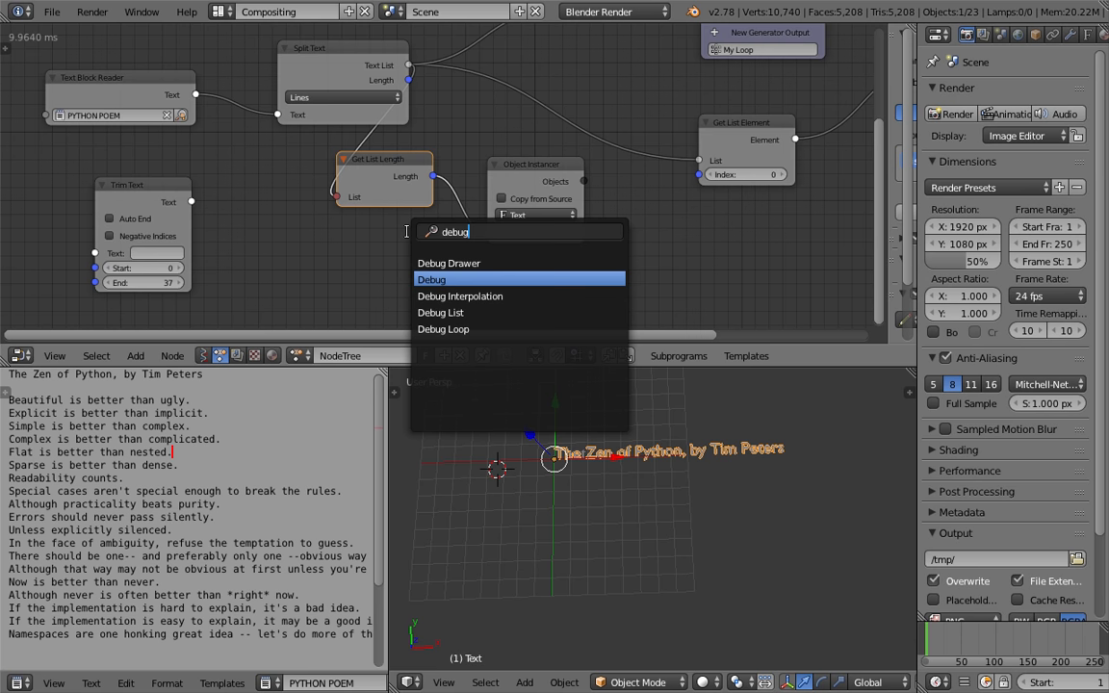
key("Return")
left_click(436, 271)
left_click_drag(433, 176, 438, 293)
Save the file and turn on line numbers in the text editor
scroll(452, 297, "up", 1)
scroll(460, 322, "down", 2)
key("ctrl+s")
left_click(434, 320)
scroll(282, 686, "down", 2)
scroll(282, 683, "down", 2)
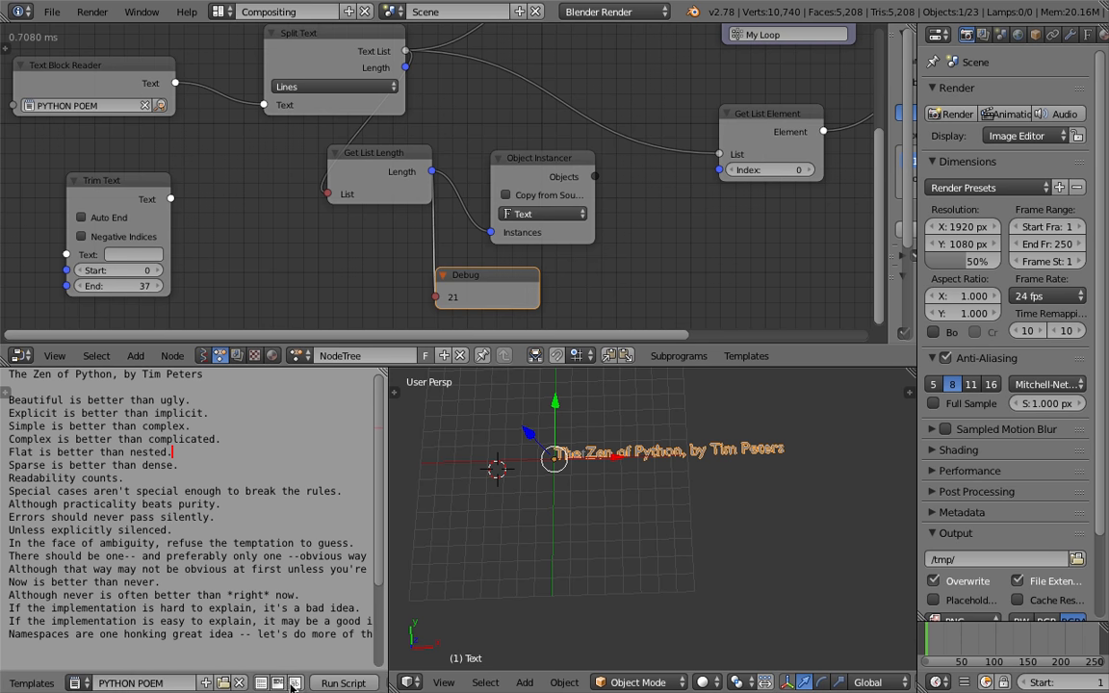
left_click(260, 682)
Reposition the Debug and Object Instancer nodes, saving the file along the way
middle_click_drag(420, 285, 296, 272)
key("ctrl+s")
left_click(303, 288)
key("ctrl+s")
left_click(297, 270)
left_click_drag(412, 179, 448, 190)
key("ctrl+s")
left_click(448, 193)
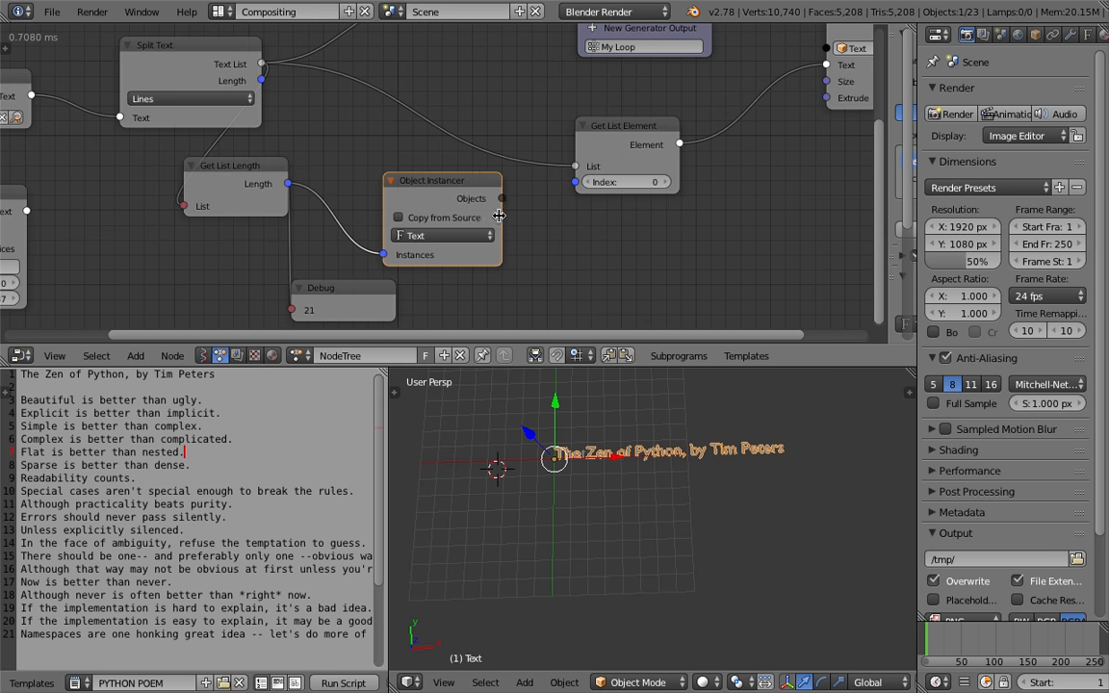
key("ctrl+s")
left_click(502, 216)
Enlarge the node editor area and save the file
scroll(531, 216, "down", 3)
middle_click_drag(576, 88, 495, 155)
left_click_drag(517, 366, 519, 505)
key("ctrl+s")
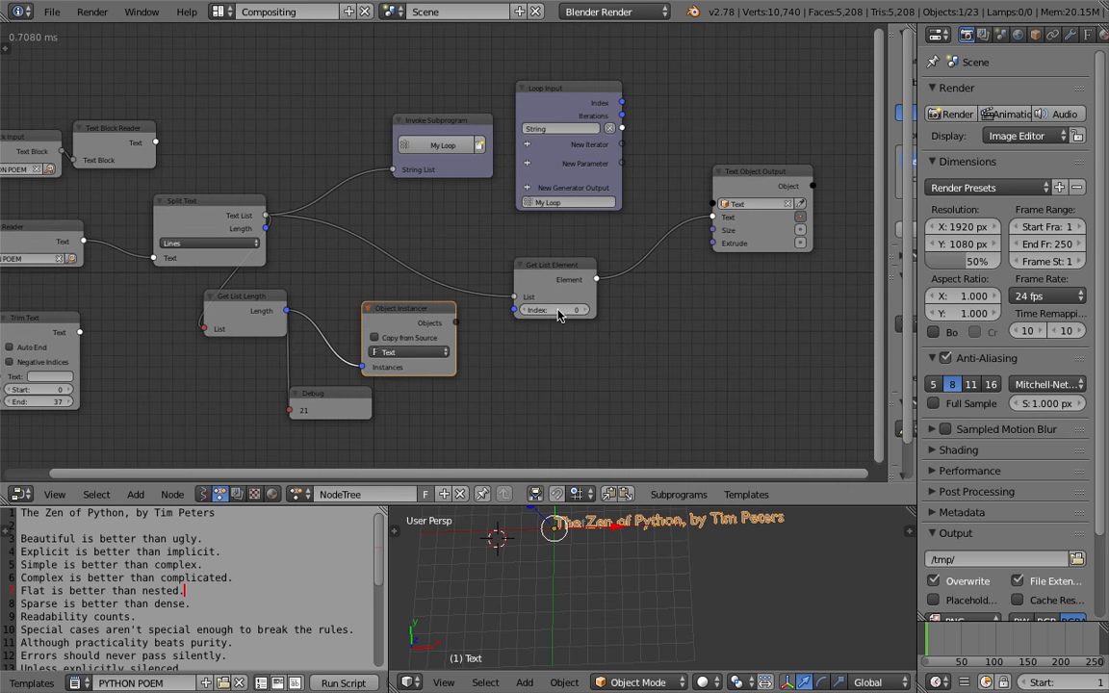
left_click(572, 363)
Move the Loop Input and Invoke Subprogram nodes apart and save the file
middle_click_drag(531, 160, 579, 173)
left_click_drag(520, 144, 478, 139)
key("ctrl+s")
left_click(468, 135)
scroll(520, 140, "up", 2)
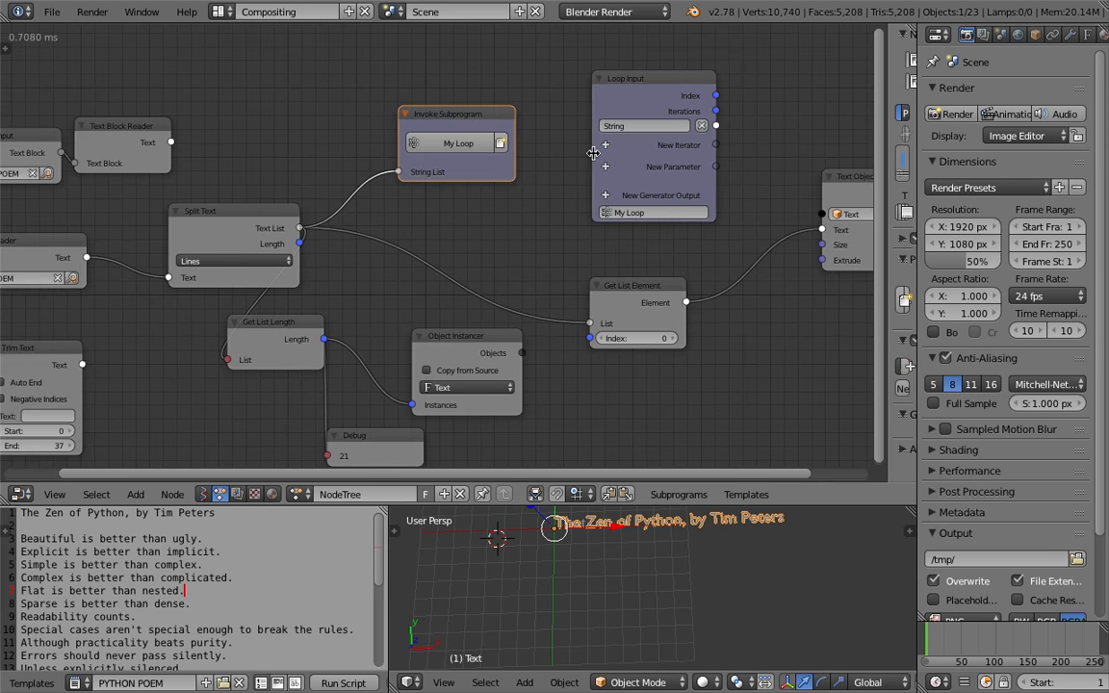
Add an Object List iterator to the Loop Input node
left_click(604, 144)
type("objec")
key("Down")
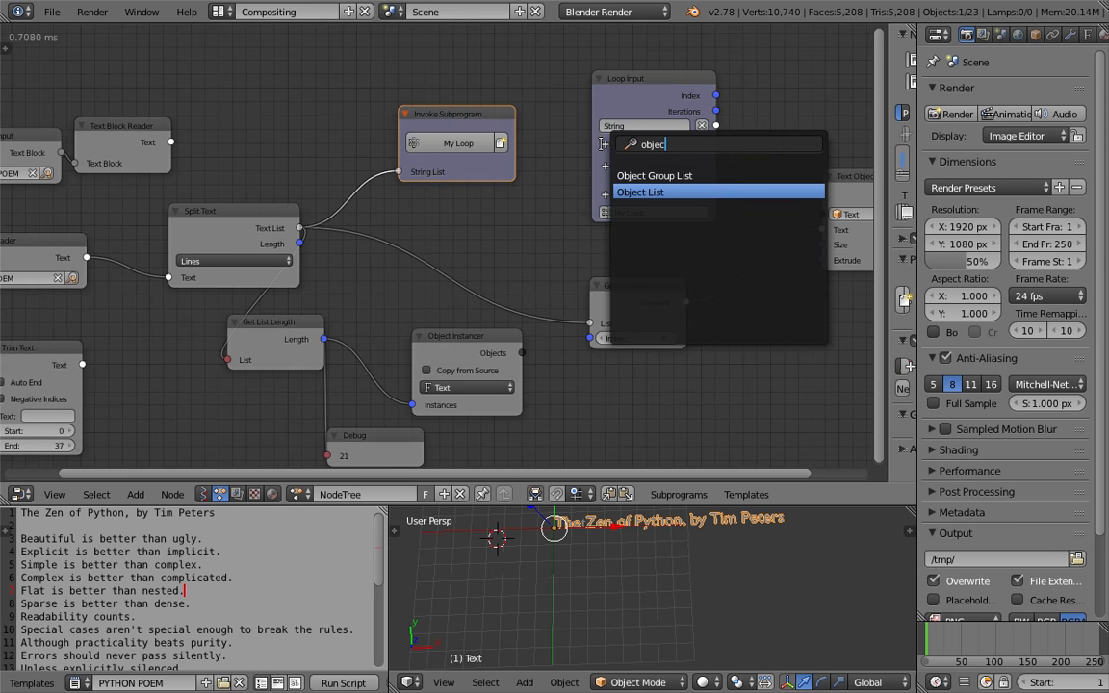
key("Return")
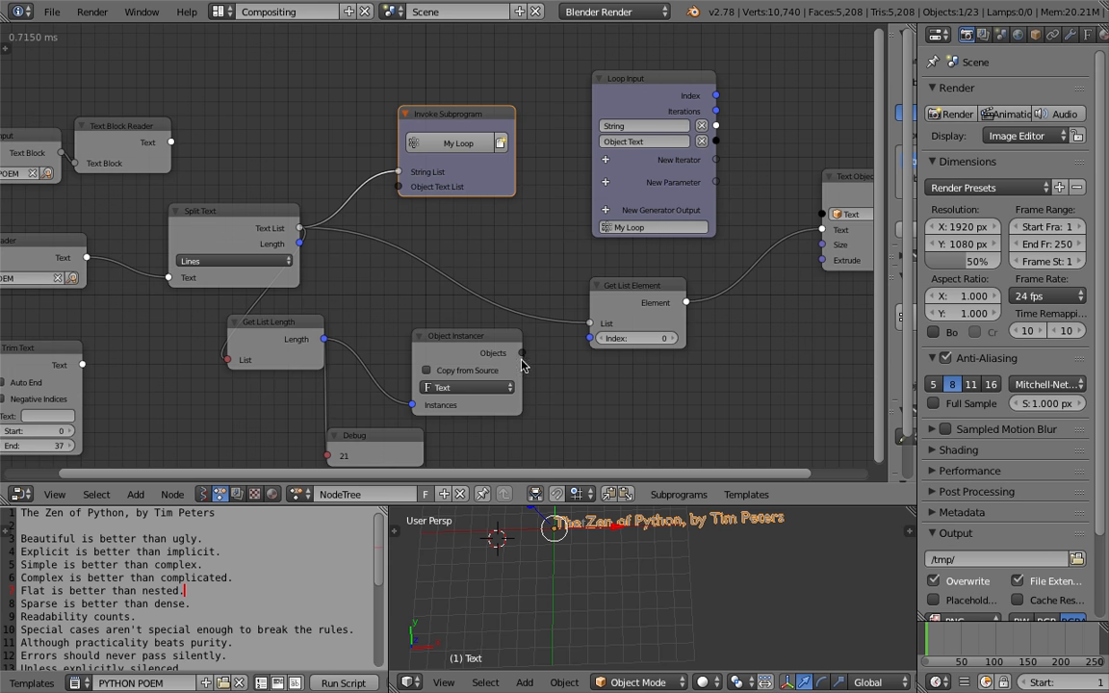
Connect the Object Instancer's Objects to the Invoke Subprogram's new list input and rename the iterator Text Objects
left_click_drag(520, 359, 482, 231)
left_click_drag(403, 185, 403, 187)
middle_click_drag(700, 138, 528, 129)
scroll(529, 129, "up", 1)
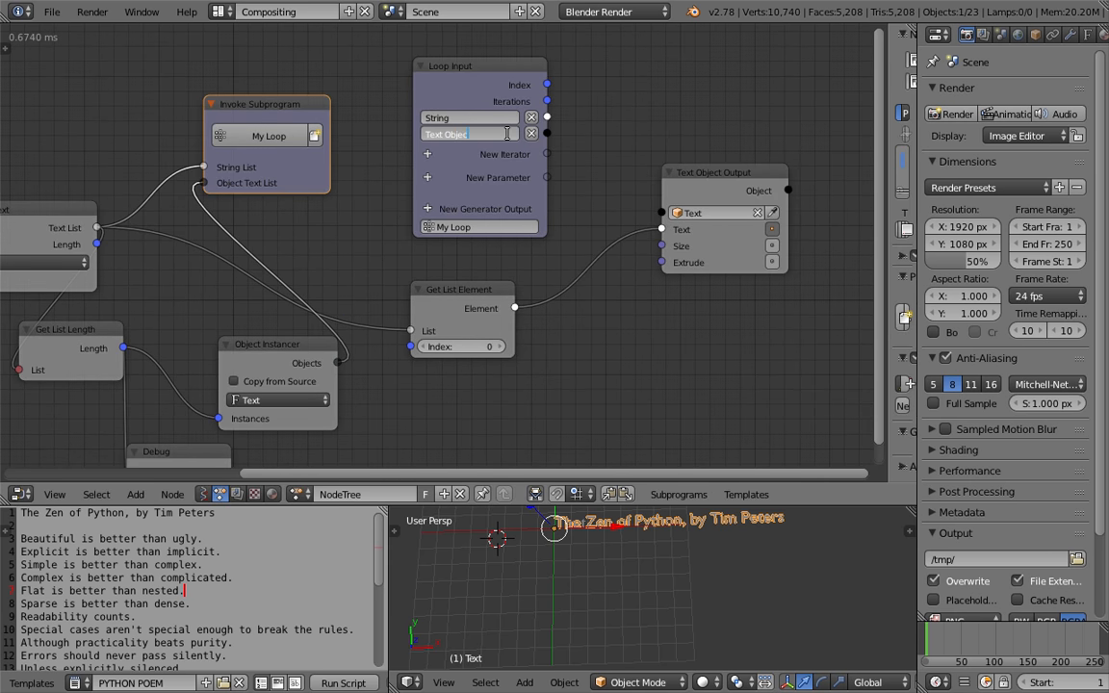
middle_click_drag(336, 173, 364, 156)
scroll(364, 155, "down", 1)
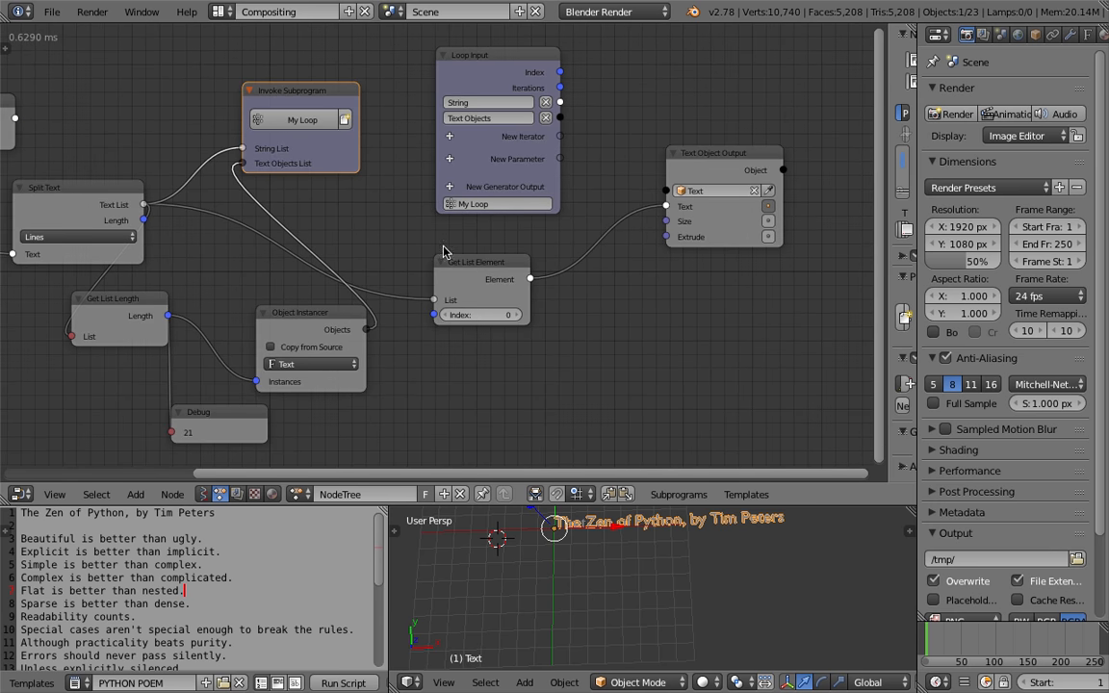
Connect the loop's Text Objects and String outputs to the Text Object Output's Object and Text inputs
left_click_drag(560, 117, 617, 148)
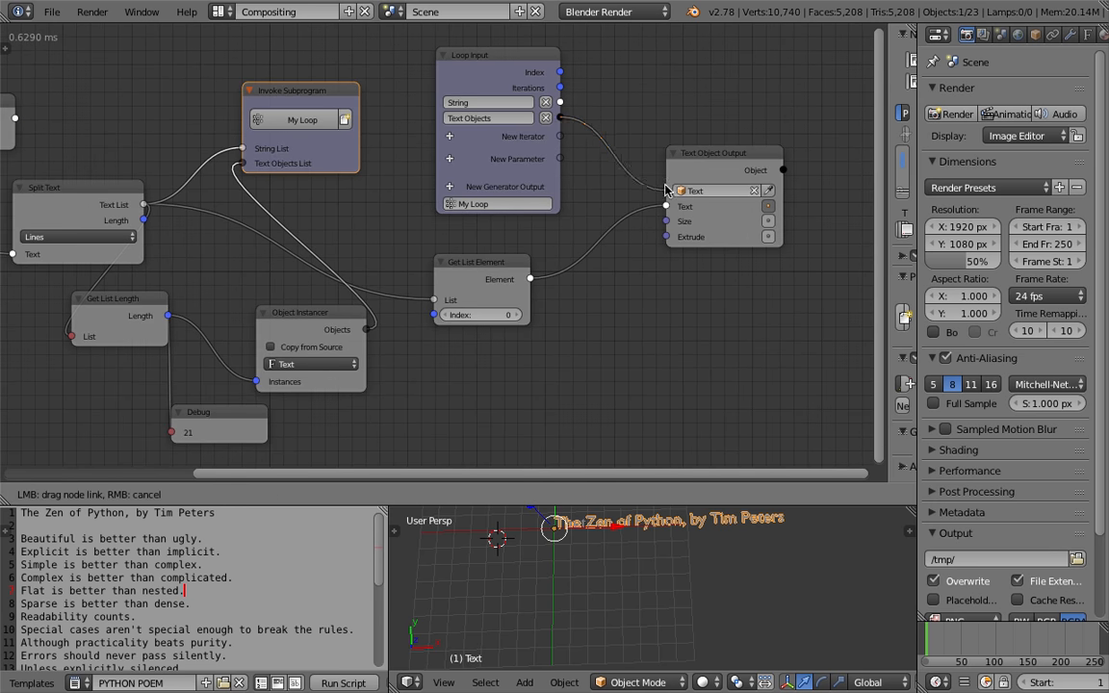
left_click_drag(664, 189, 665, 190)
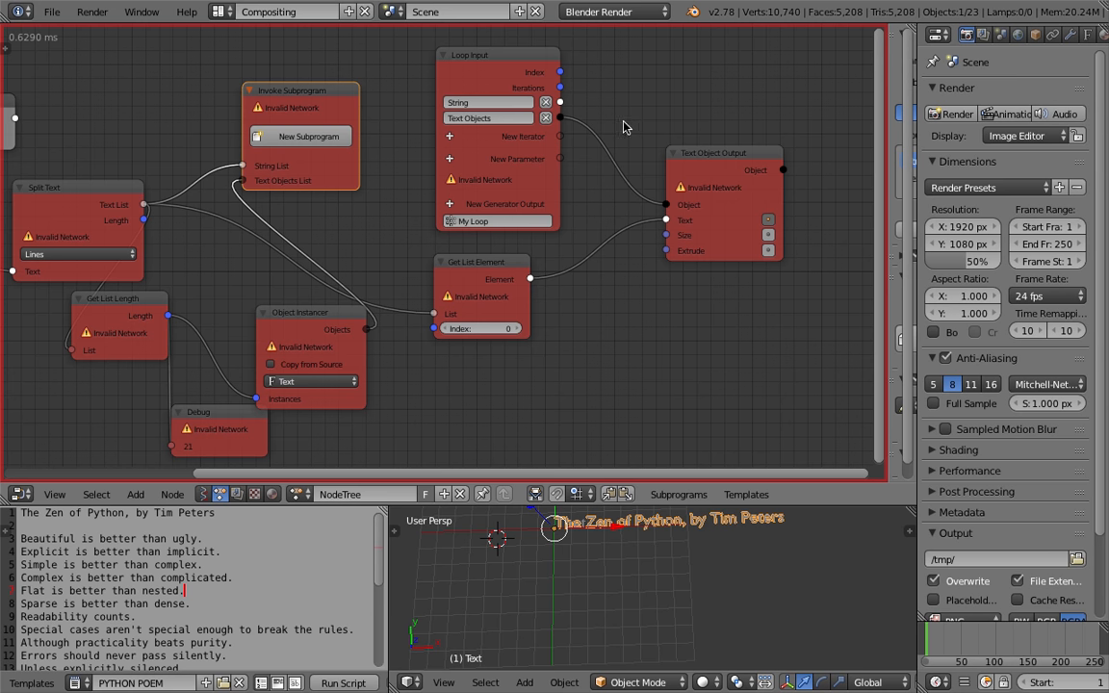
left_click_drag(562, 104, 604, 138)
left_click_drag(608, 183, 605, 190)
left_click_drag(502, 262, 576, 276)
key("ctrl+z")
middle_click_drag(591, 253, 509, 277)
left_click_drag(654, 180, 722, 135)
left_click_drag(478, 127, 653, 187)
Delete the Get List Element node and save the file
left_click(539, 279)
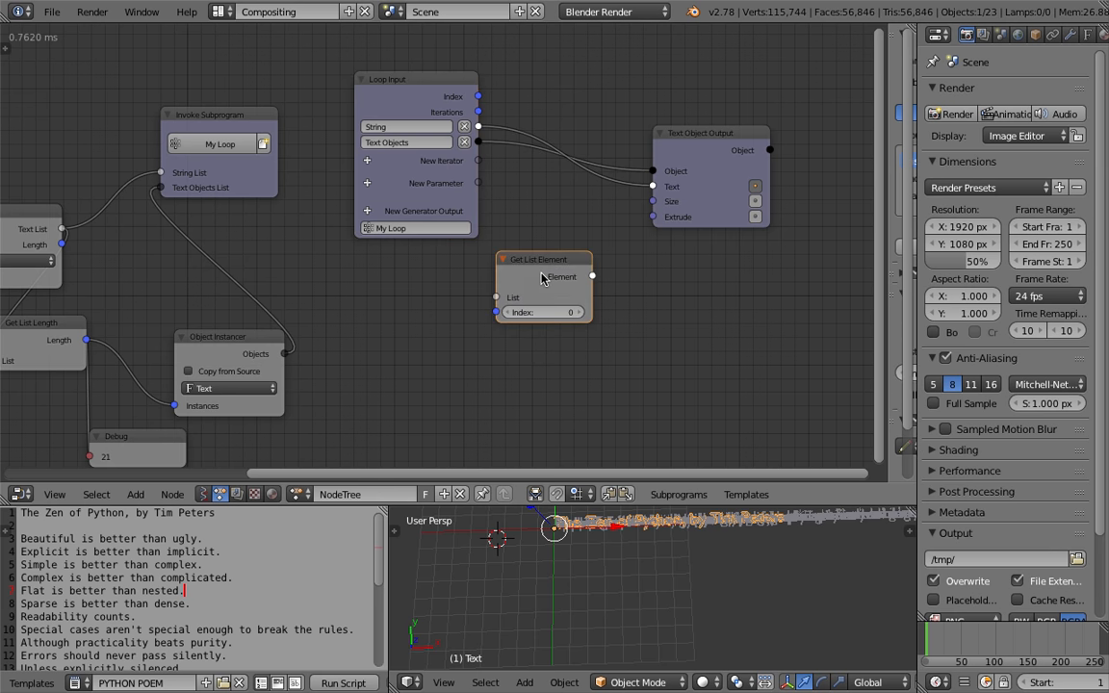
key("x")
key("ctrl+s")
left_click(597, 569)
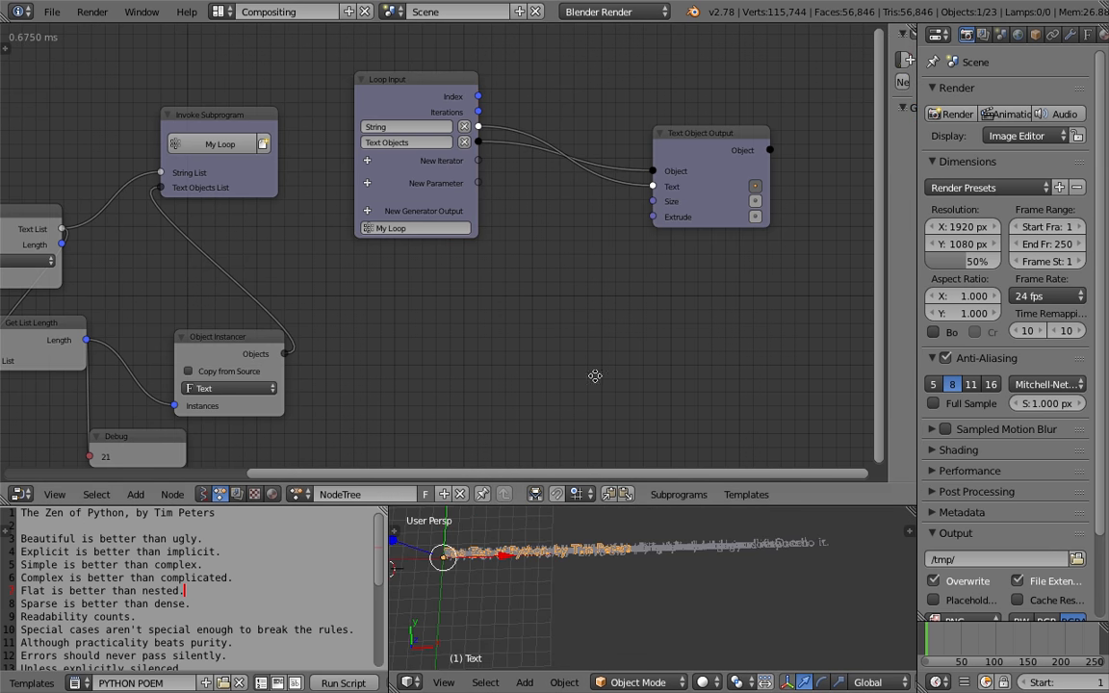
Add an Object Transforms Output node beside the Text Object Output node
middle_click_drag(595, 373, 589, 378)
left_click_drag(674, 178, 602, 151)
key("ctrl+a")
type("objecttr")
key("Down")
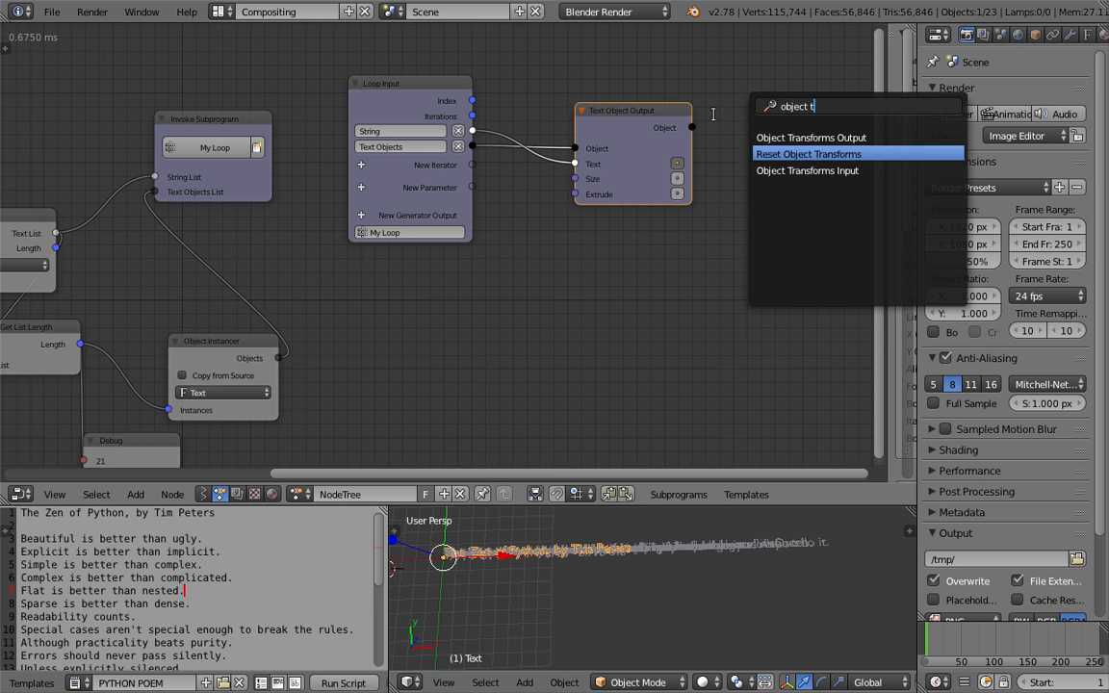
key("Return")
left_click(725, 138)
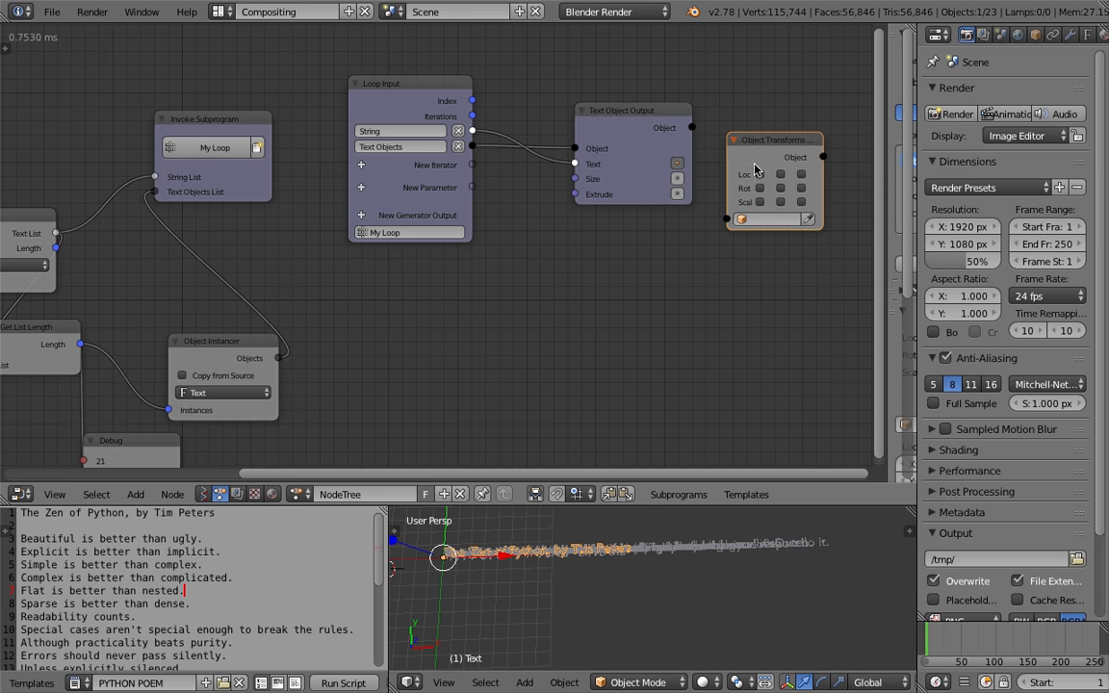
Enable its X, Y and Z location channels and connect the Text Object Output's Object to it
left_click_drag(758, 173, 784, 175)
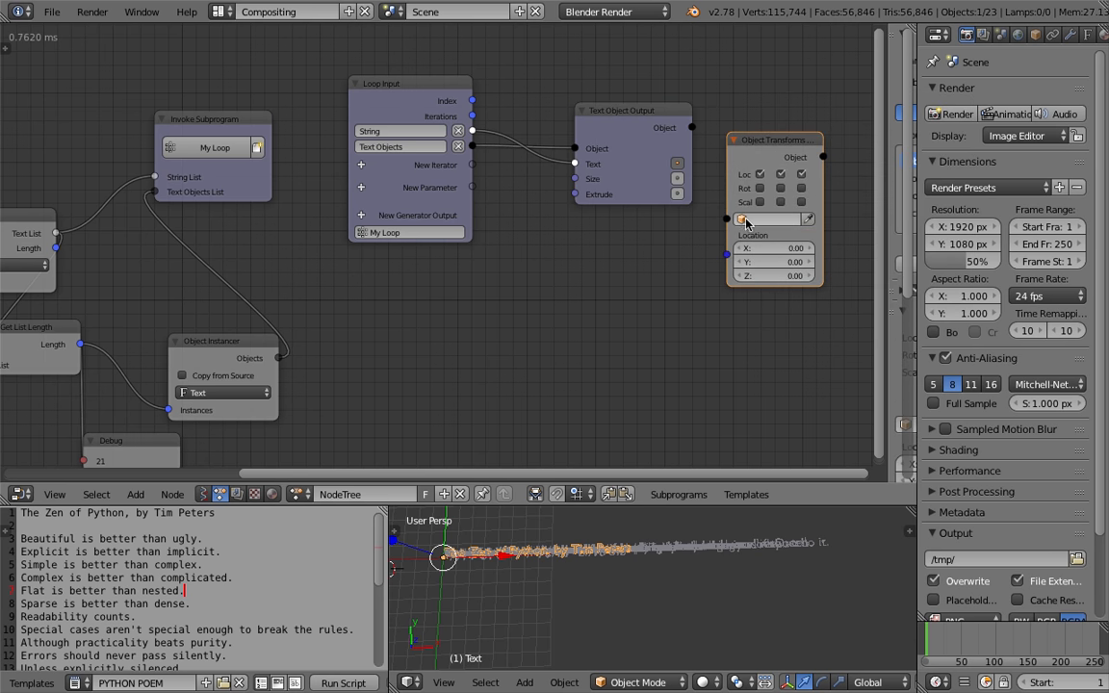
left_click_drag(693, 129, 727, 219)
middle_click_drag(681, 279, 628, 276)
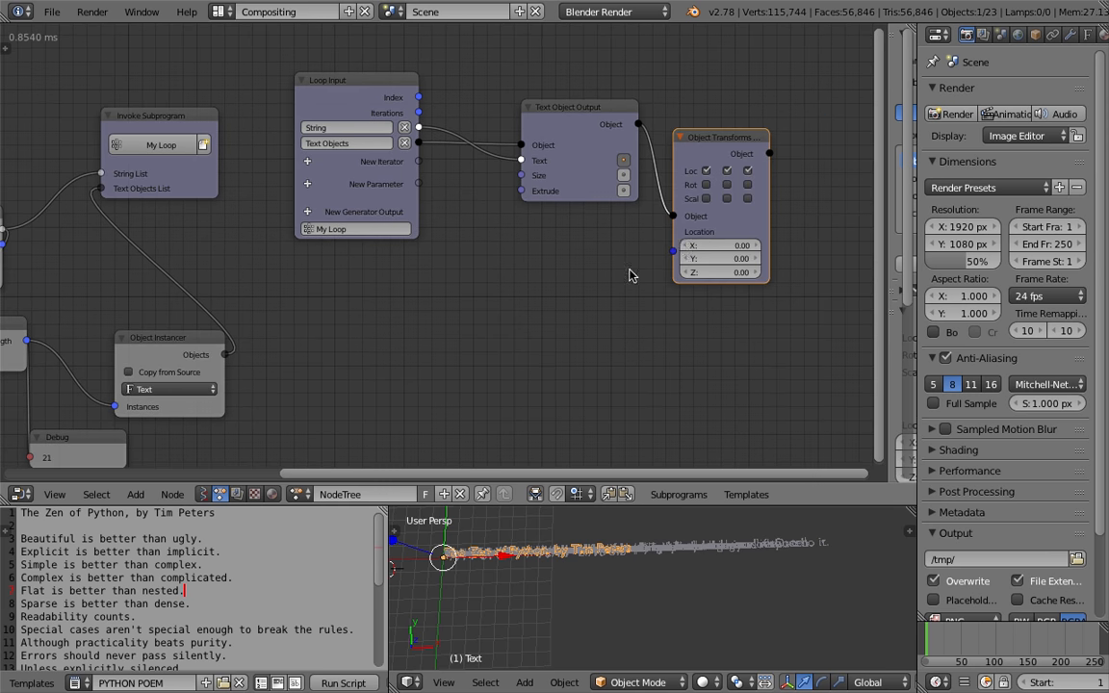
left_click_drag(720, 226, 752, 227)
Add a Combine Vector node with the loop Index driving Y and its Vector driving Location
left_click_drag(419, 97, 593, 215)
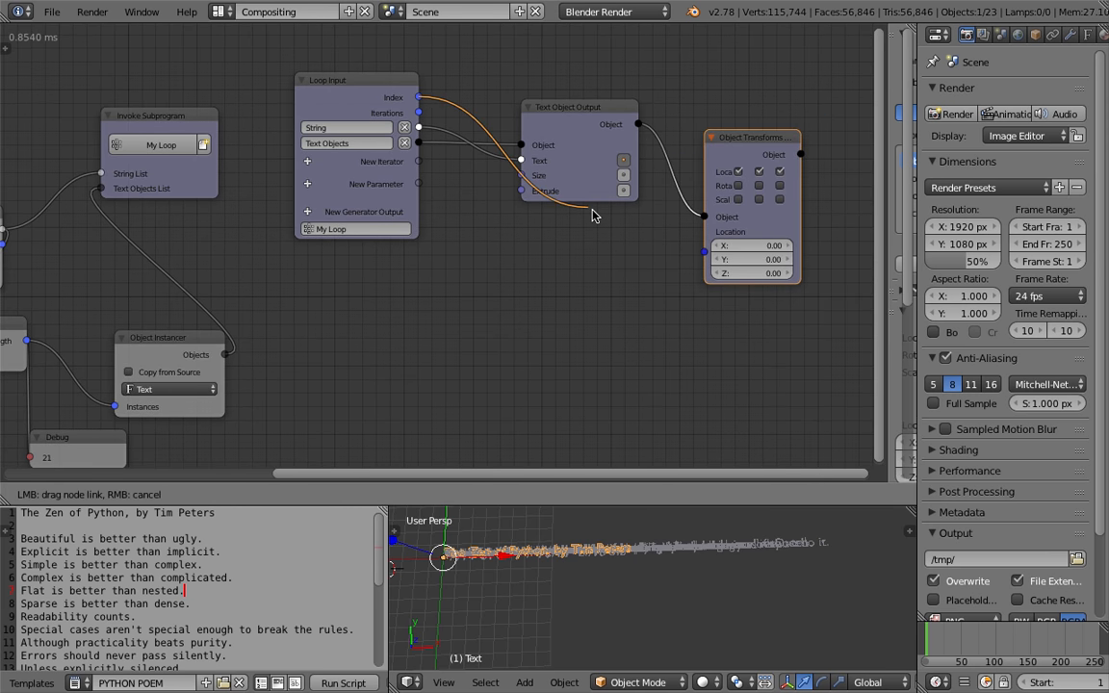
left_click_drag(699, 254, 704, 254)
left_click_drag(545, 132, 589, 235)
left_click_drag(419, 113, 545, 284)
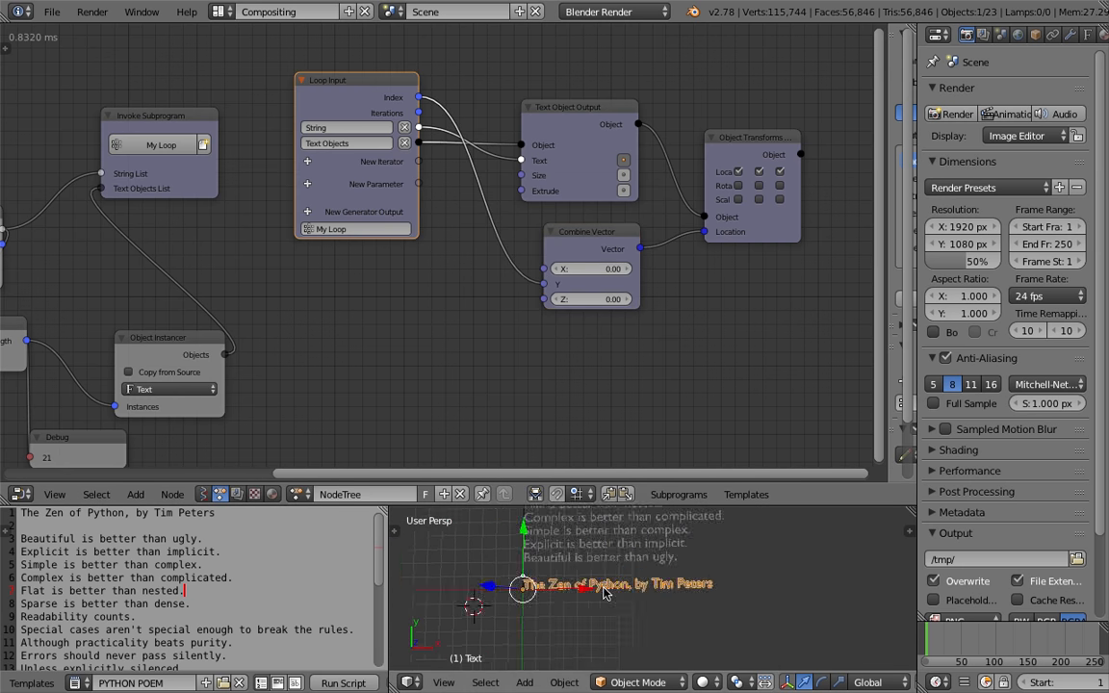
Enlarge the 3D viewport area and save the file
left_click_drag(631, 505, 670, 249)
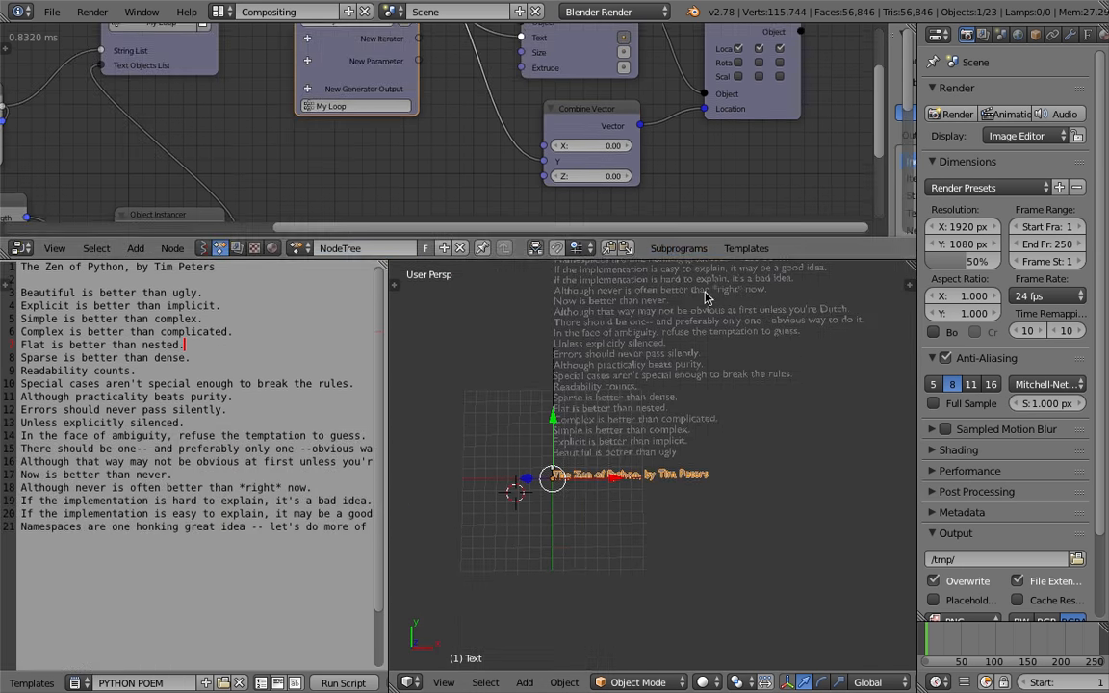
key("ctrl+s")
left_click(723, 565)
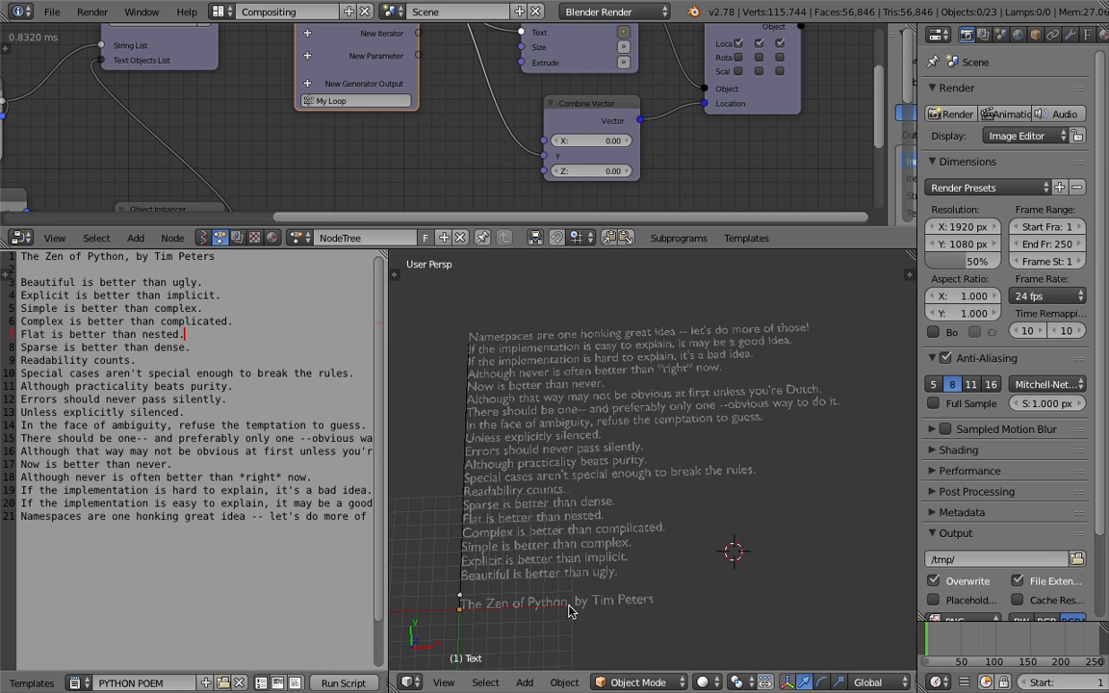
Reposition the Object Transforms Output and Combine Vector nodes and save the file
middle_click_drag(573, 388, 582, 404)
middle_click_drag(549, 152, 537, 180)
scroll(716, 130, "down", 2)
left_click_drag(718, 130, 765, 127)
key("ctrl+s")
left_click(771, 123)
left_click_drag(556, 134, 614, 137)
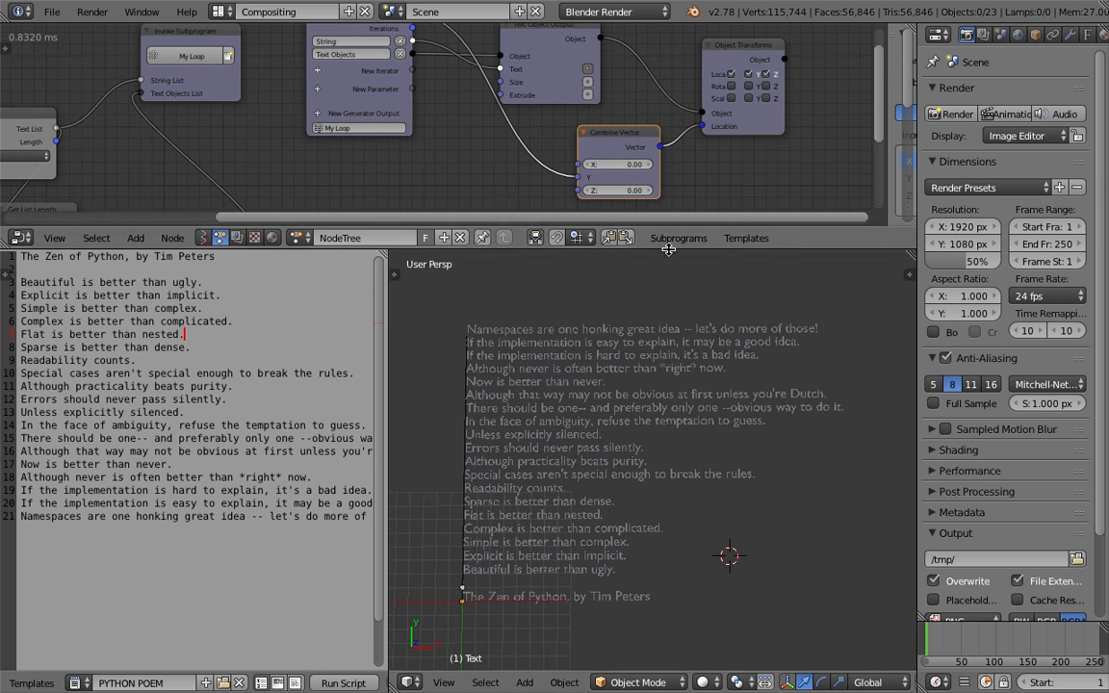
left_click_drag(616, 229, 664, 312)
scroll(465, 221, "up", 1)
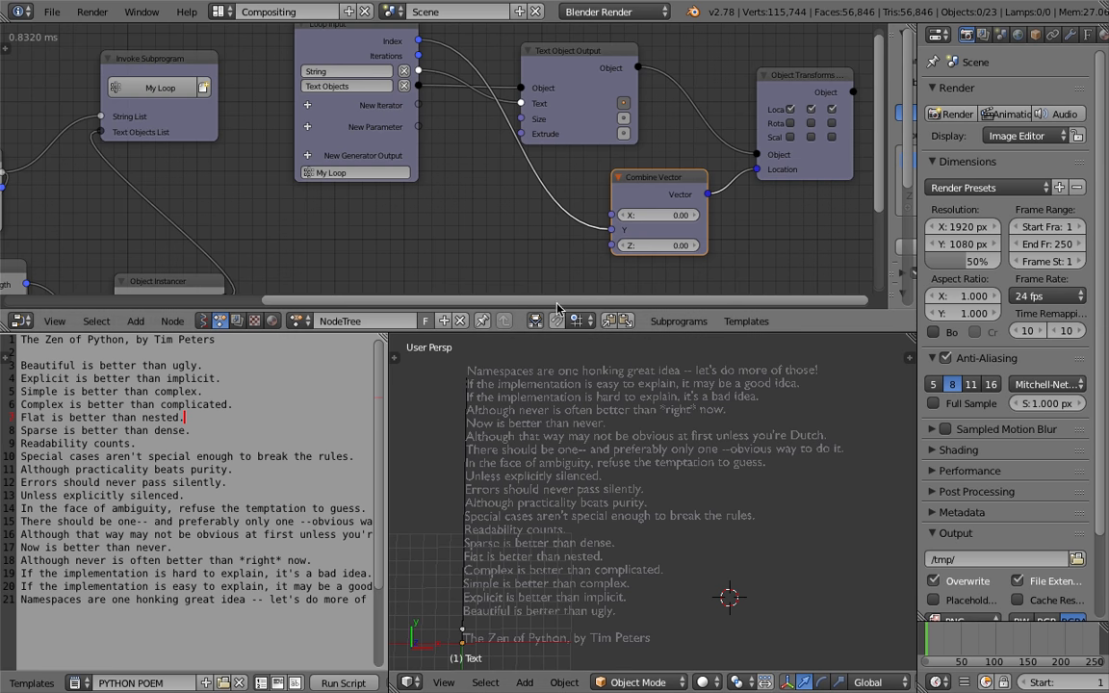
Add a Math node set to Multiply between the loop Index and Combine Vector's Y, with B set to -1
key("shift+a")
left_click(502, 212)
type("math")
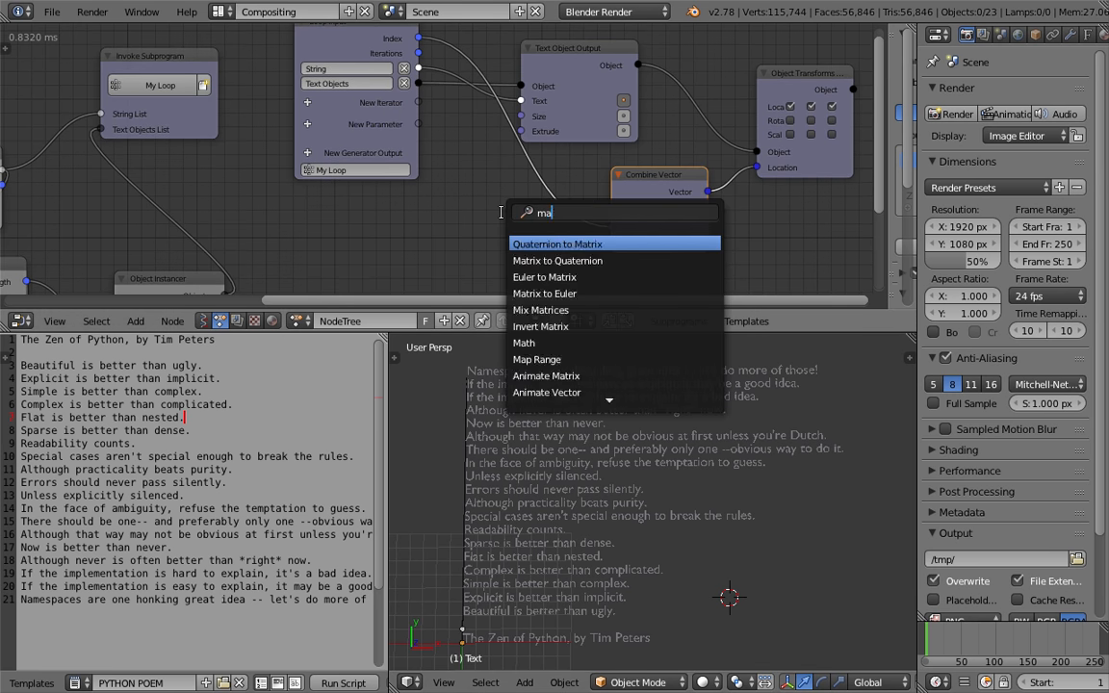
key("Return")
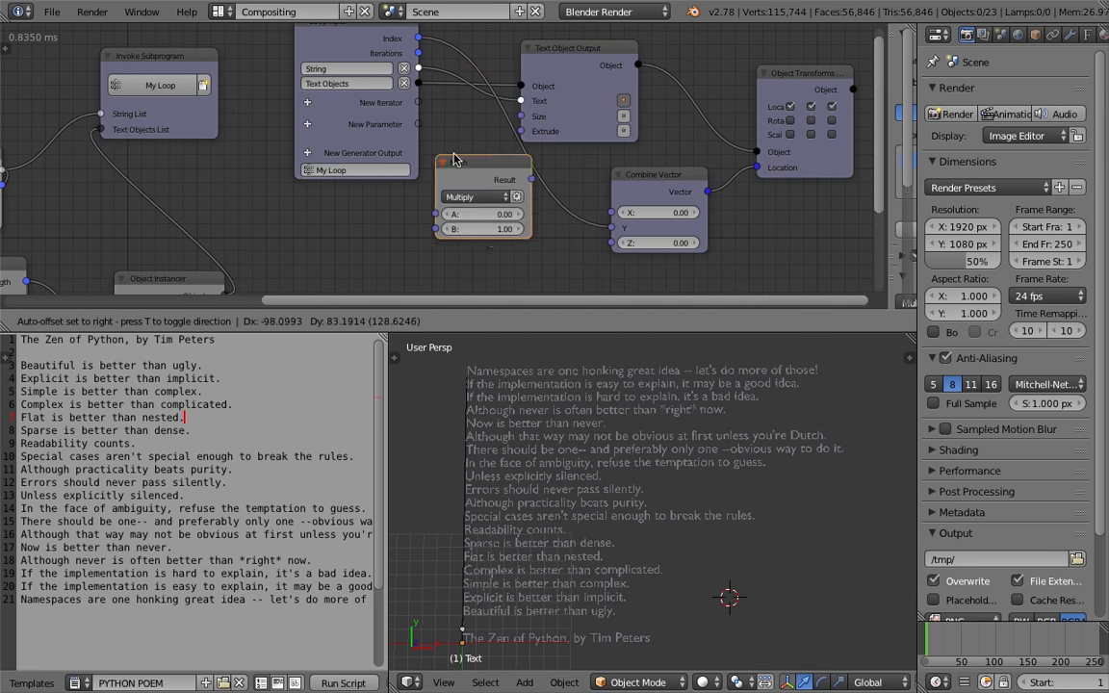
left_click(485, 168)
type("-1")
key("Return")
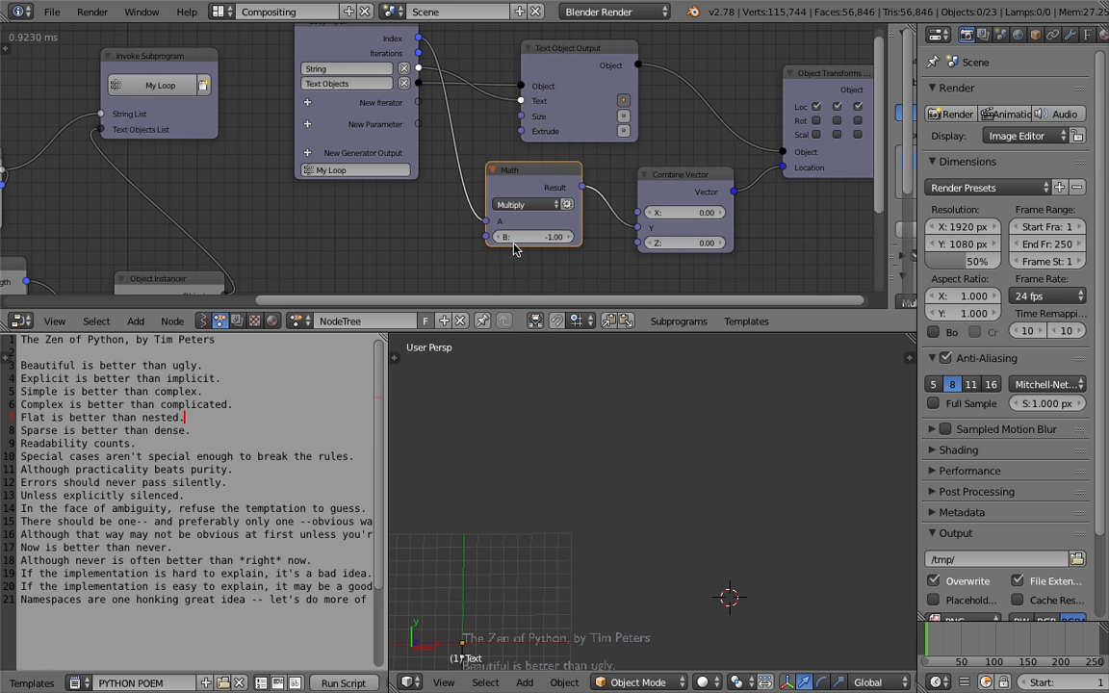
Adjust the Math node's B value to -1.09 to tighten the line spacing
scroll(585, 565, "down", 2)
middle_click_drag(585, 565, 643, 475, "shift")
scroll(663, 505, "up", 2)
middle_click_drag(684, 566, 631, 470, "shift")
mouse_move(534, 237)
left_mouse_down()
mouse_move(510, 236)
mouse_move(526, 236)
left_mouse_up()
middle_click_drag(654, 544, 660, 485)
scroll(665, 507, "down", 2)
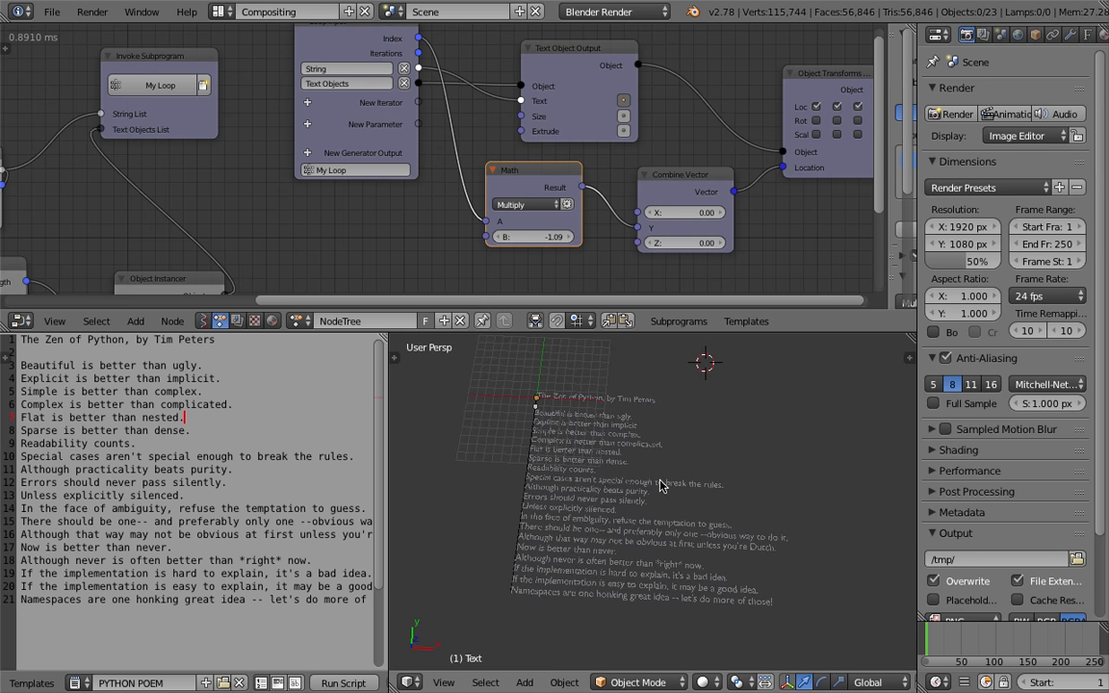
Reposition the Text Object Output node above the Math node
middle_click_drag(579, 159, 561, 151)
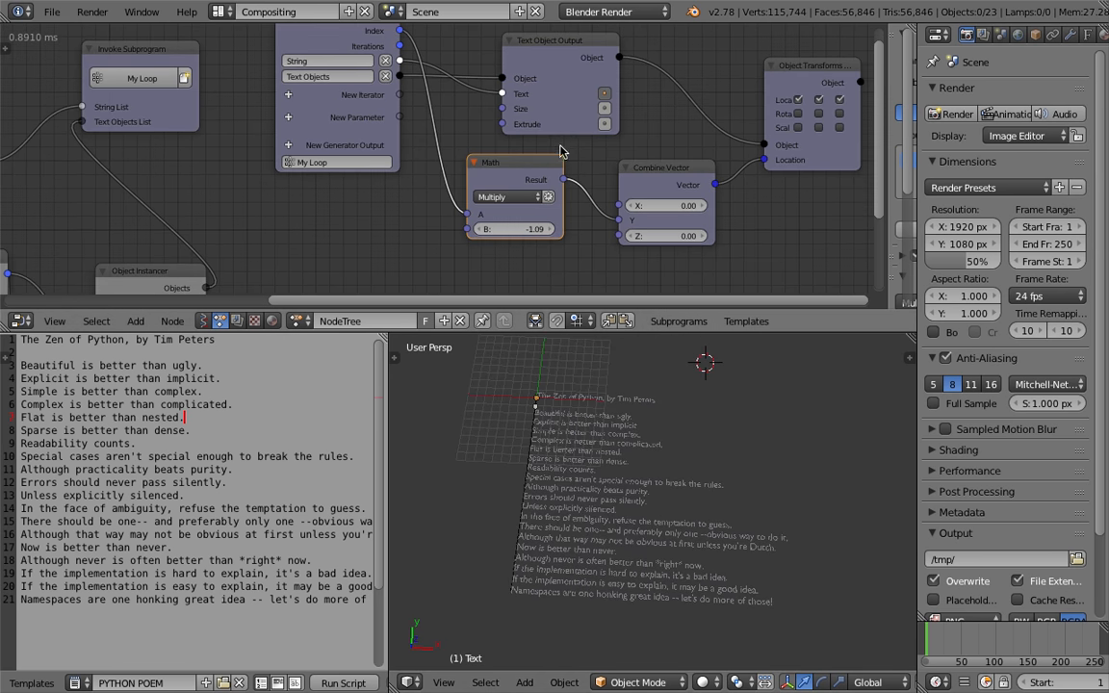
left_click_drag(570, 45, 555, 38)
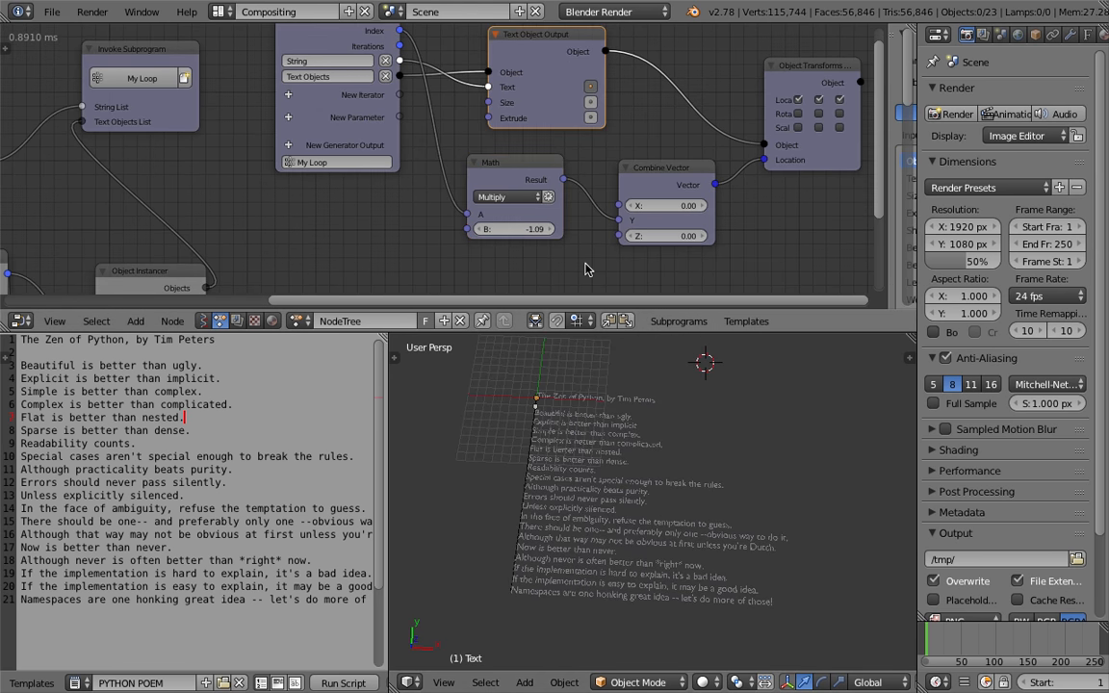
middle_click_drag(552, 102, 545, 134)
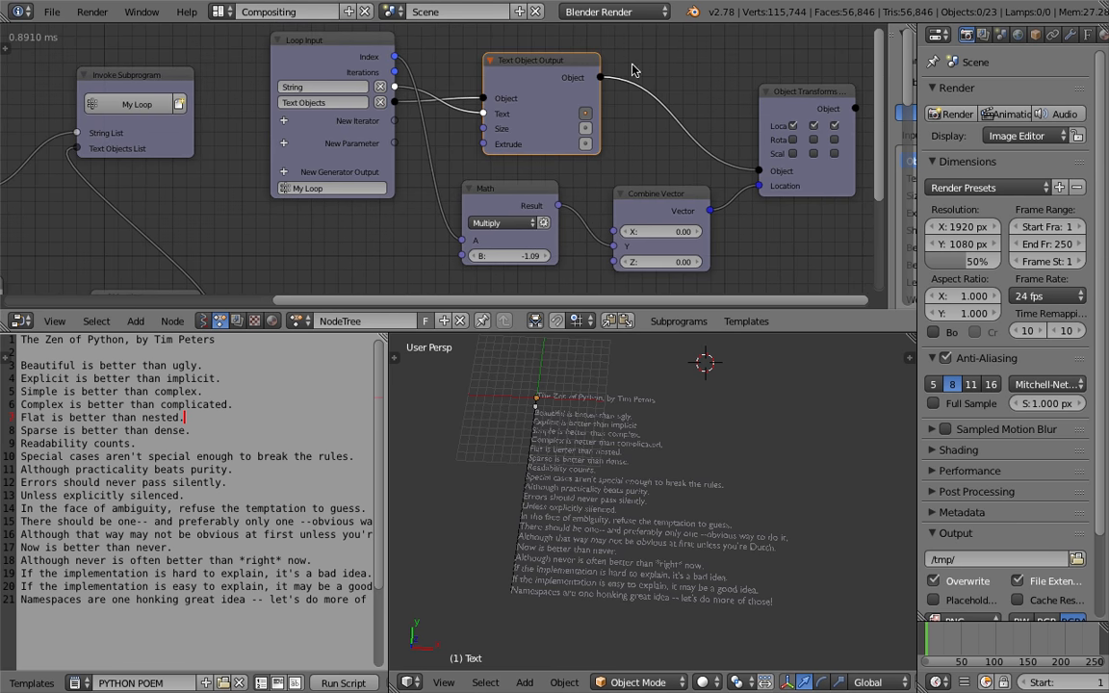
Expose the Text Object Output's Align input in the node sidebar and set it to CENTER
left_click_drag(889, 40, 677, 48)
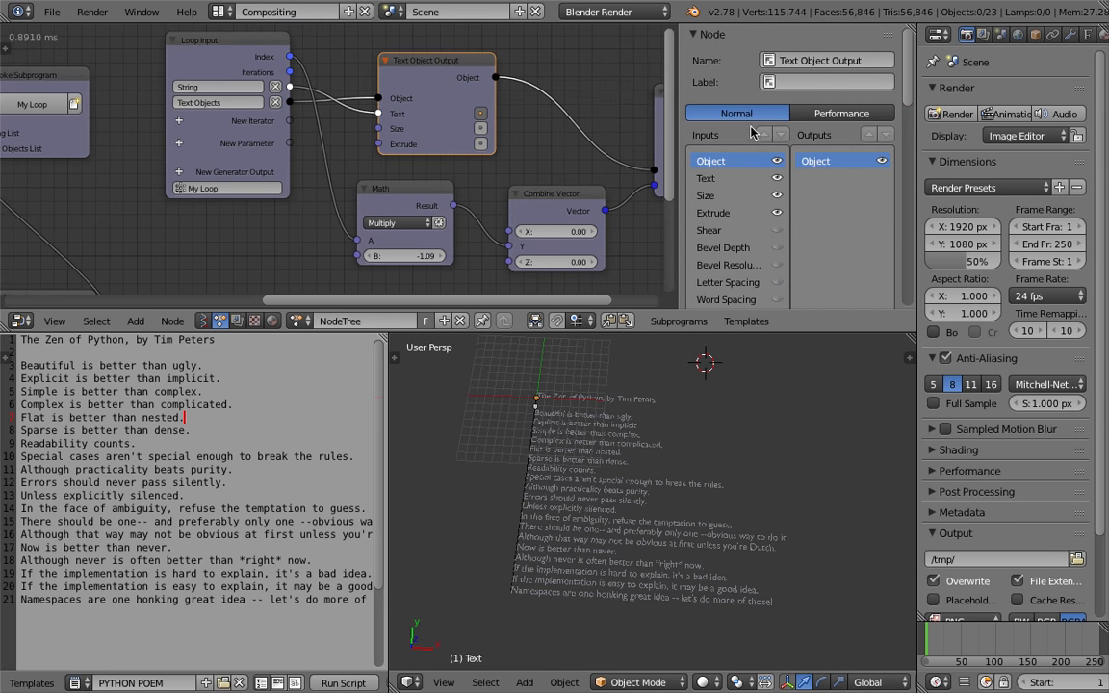
scroll(763, 216, "down", 4)
scroll(756, 229, "down", 3)
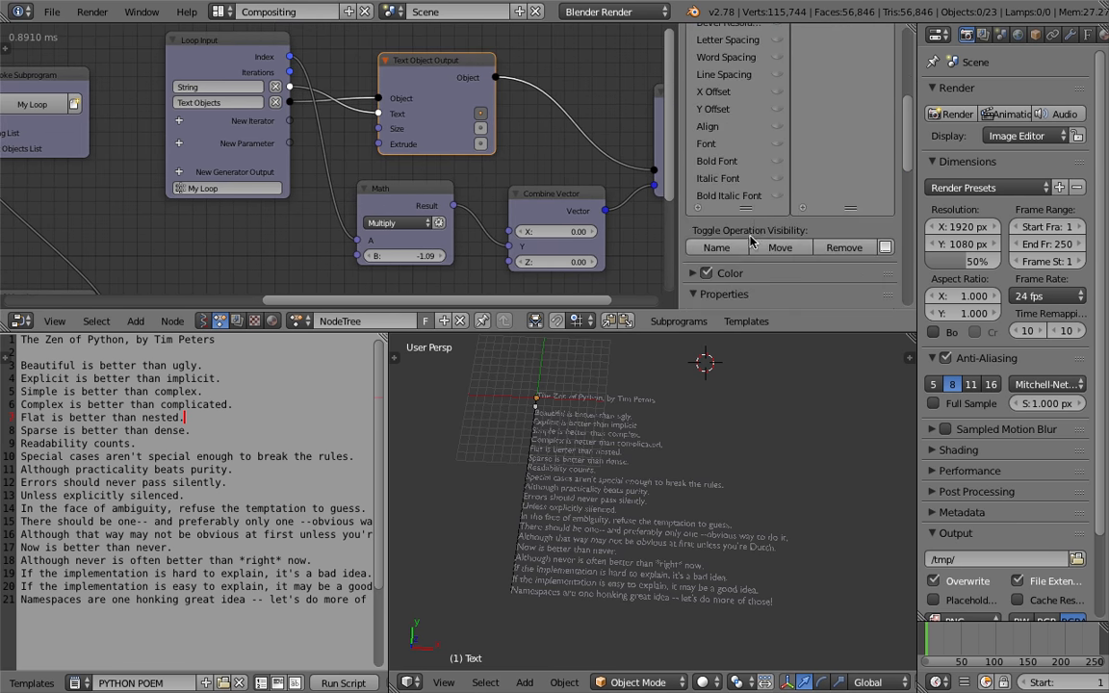
scroll(750, 223, "up", 3)
left_click(777, 196)
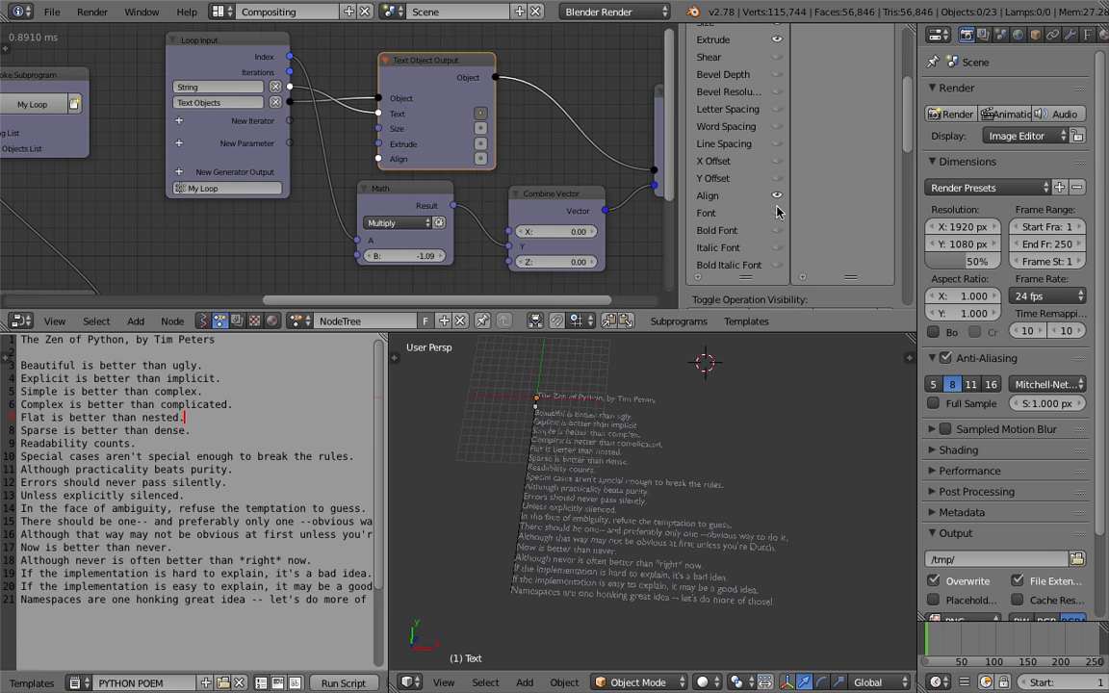
middle_click_drag(593, 502, 713, 519, "shift")
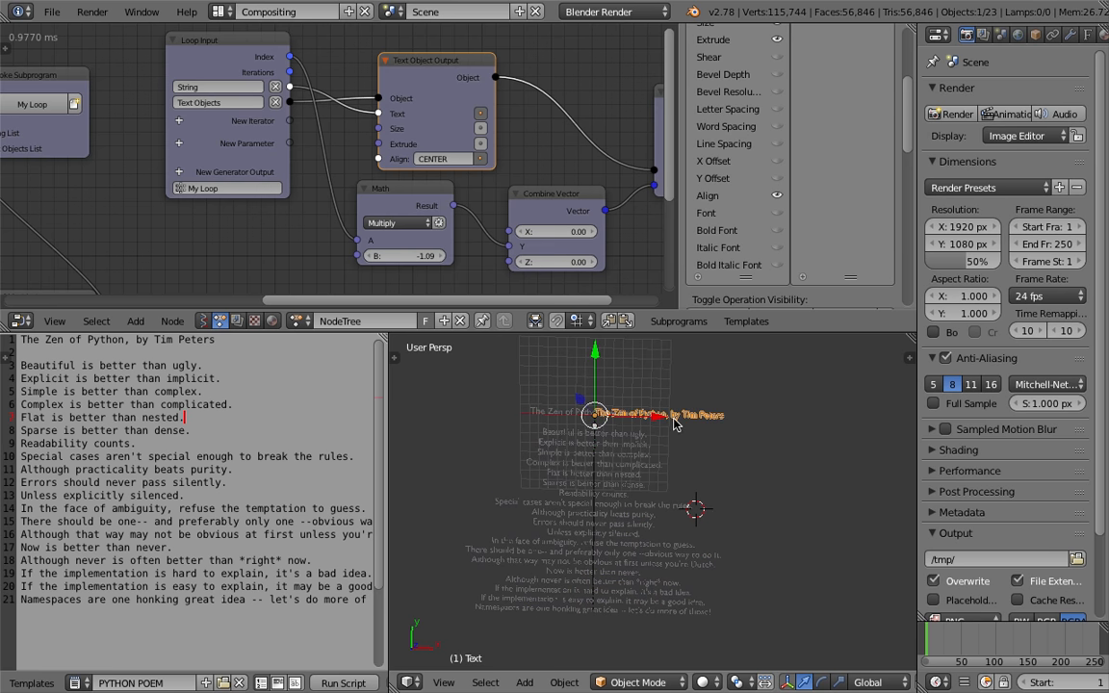
Move the original Text object to another layer so only the instances show
right_click(635, 421)
scroll(556, 421, "up", 2)
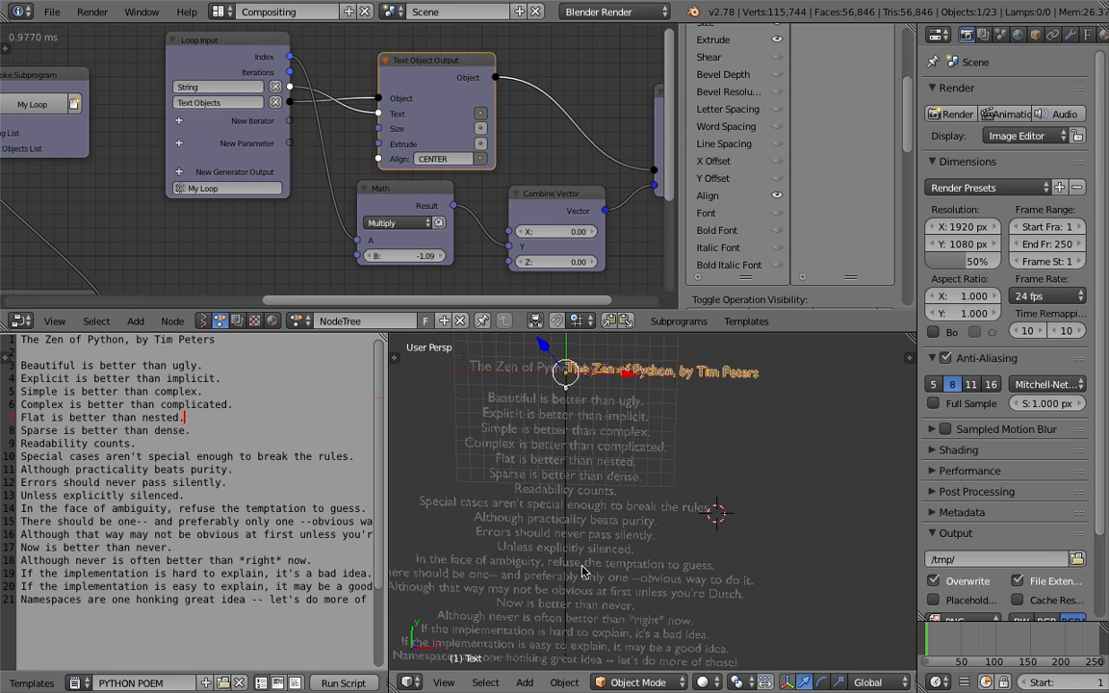
scroll(588, 498, "down", 4)
key("m")
left_click(664, 472)
scroll(674, 458, "up", 3)
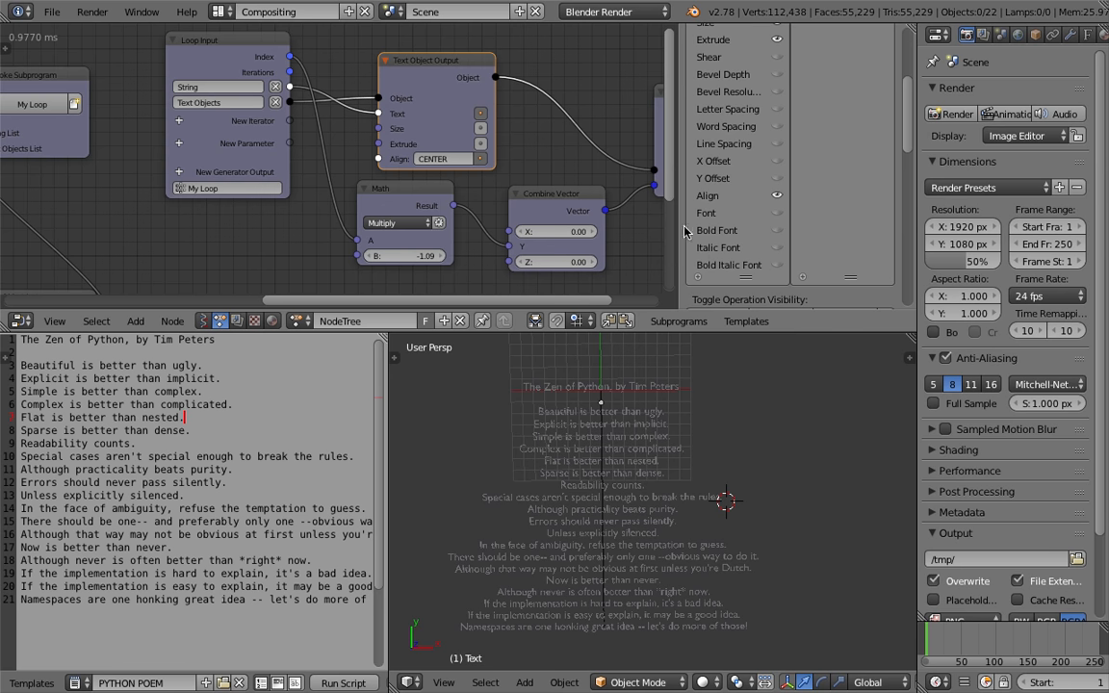
Expose the Text Object Output's Extrude value and set it to about 0.12
scroll(714, 180, "up", 5)
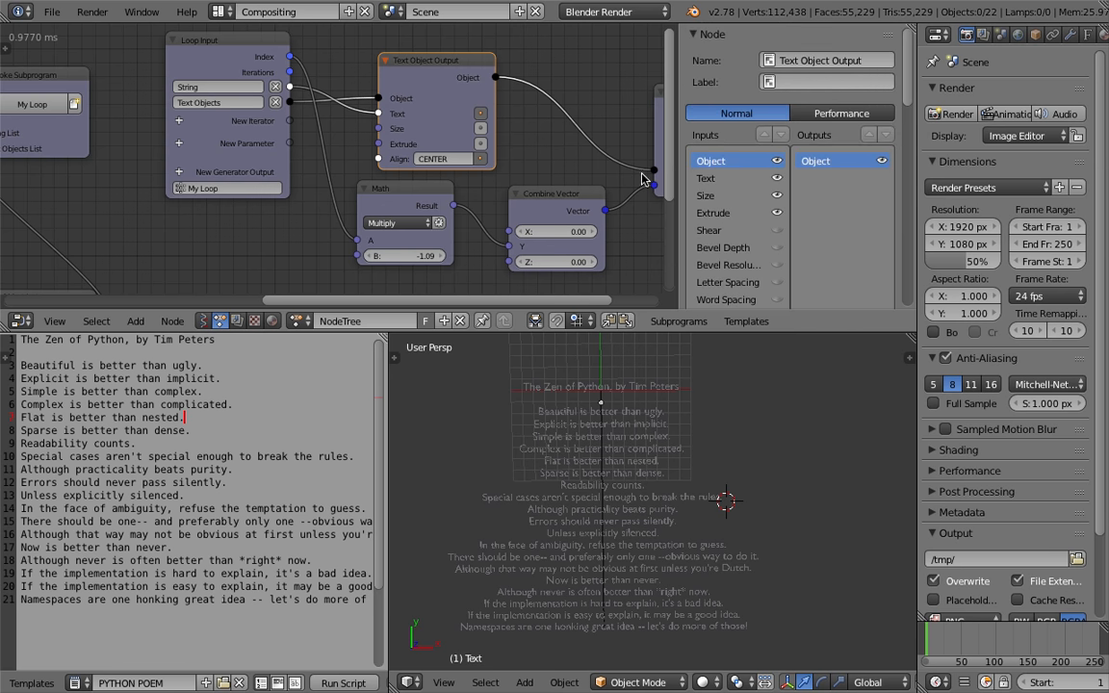
scroll(480, 135, "up", 1)
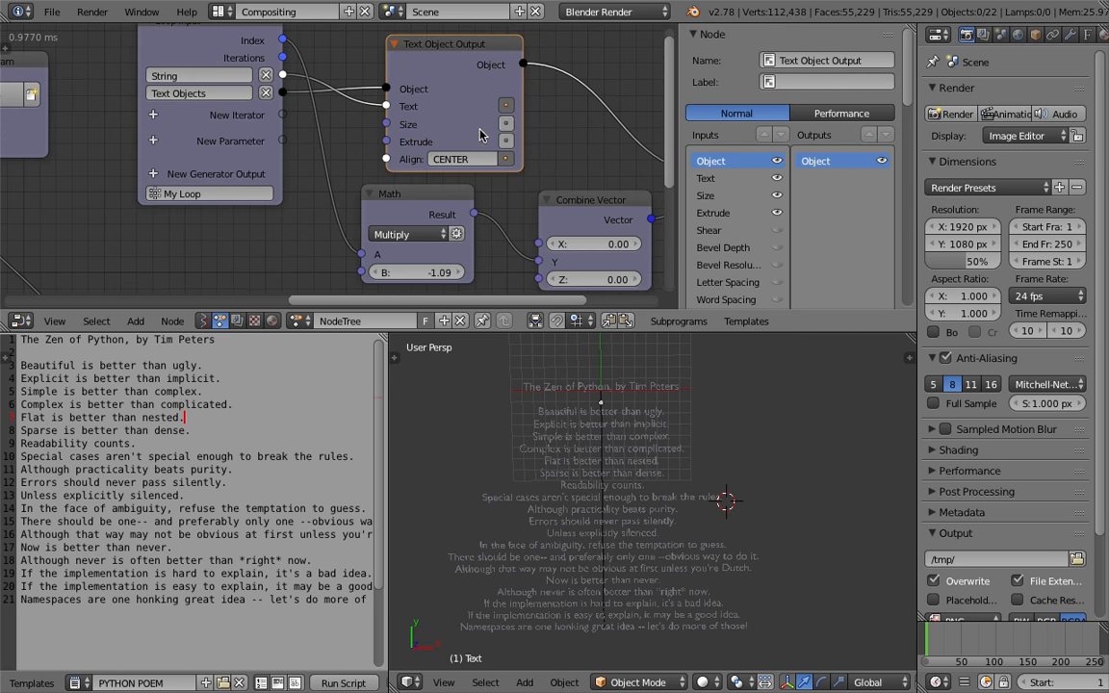
scroll(503, 126, "up", 1)
left_click(534, 138)
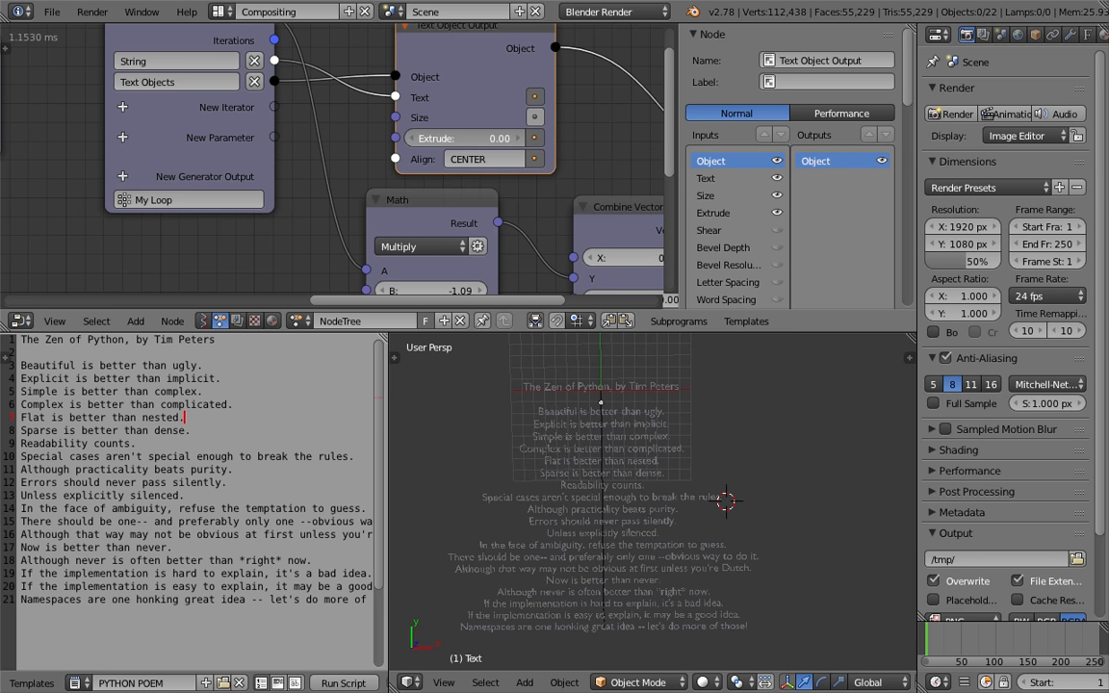
left_click_drag(472, 138, 905, 166)
middle_click_drag(802, 566, 701, 538)
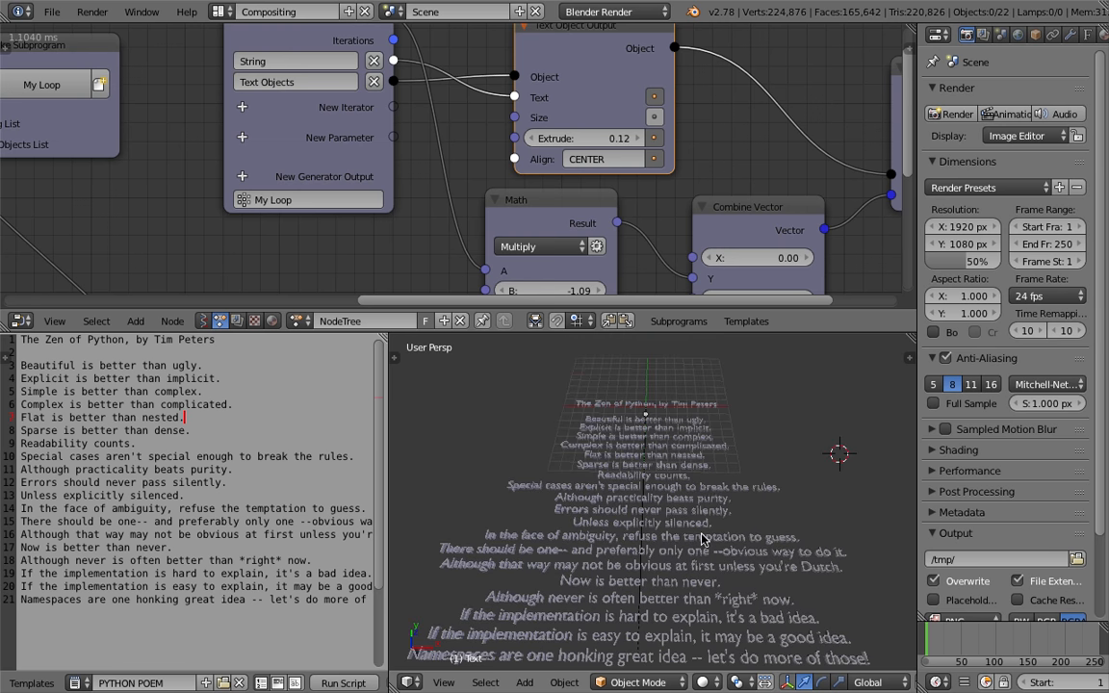
middle_click_drag(707, 486, 689, 520)
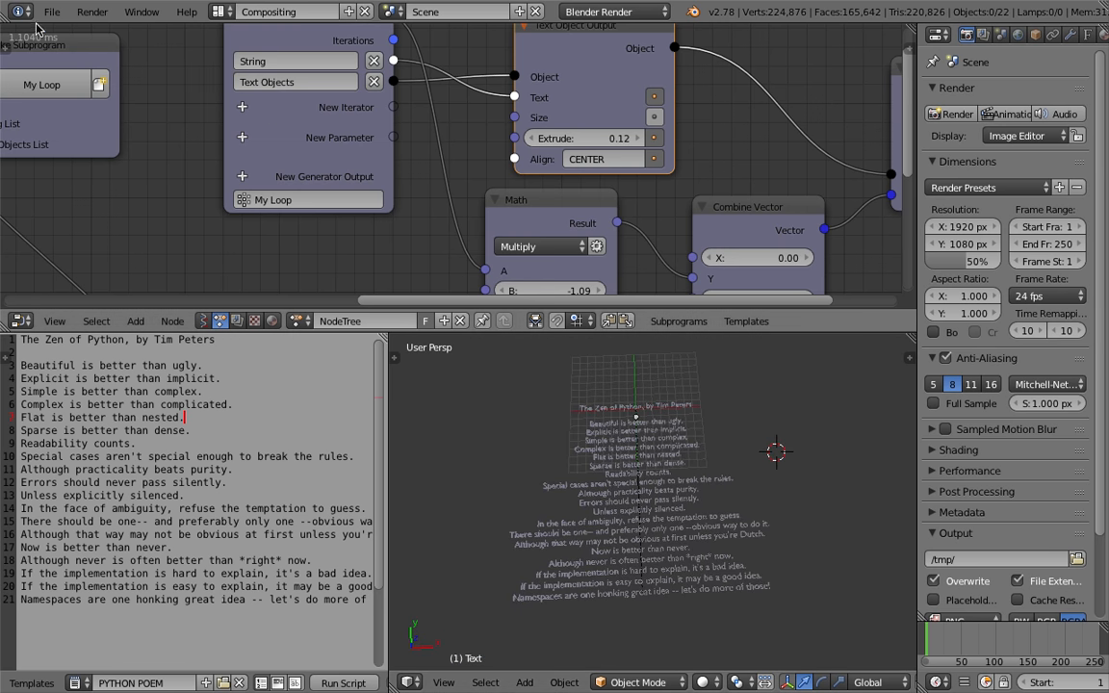
Enlarge the 3D viewport to take over the text editor area
left_click(45, 16)
left_click(83, 161)
left_click(982, 77)
left_click(1008, 60)
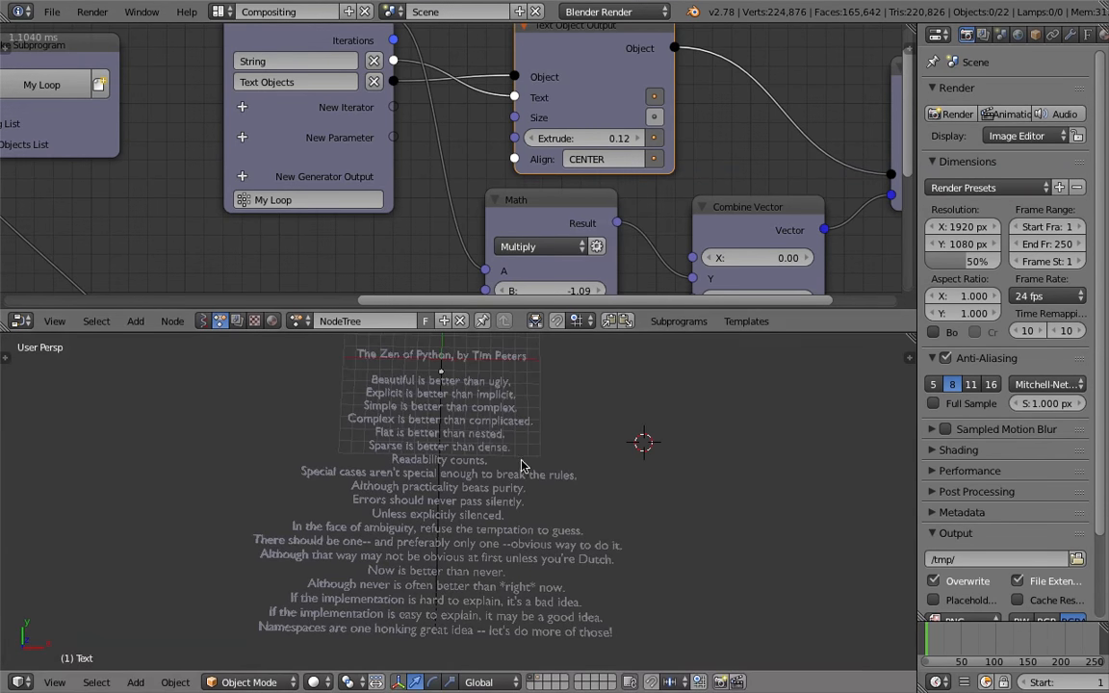
Set the Text Object Output's Extrude to 0 and save the file
left_click(604, 138)
type("0")
key("Return")
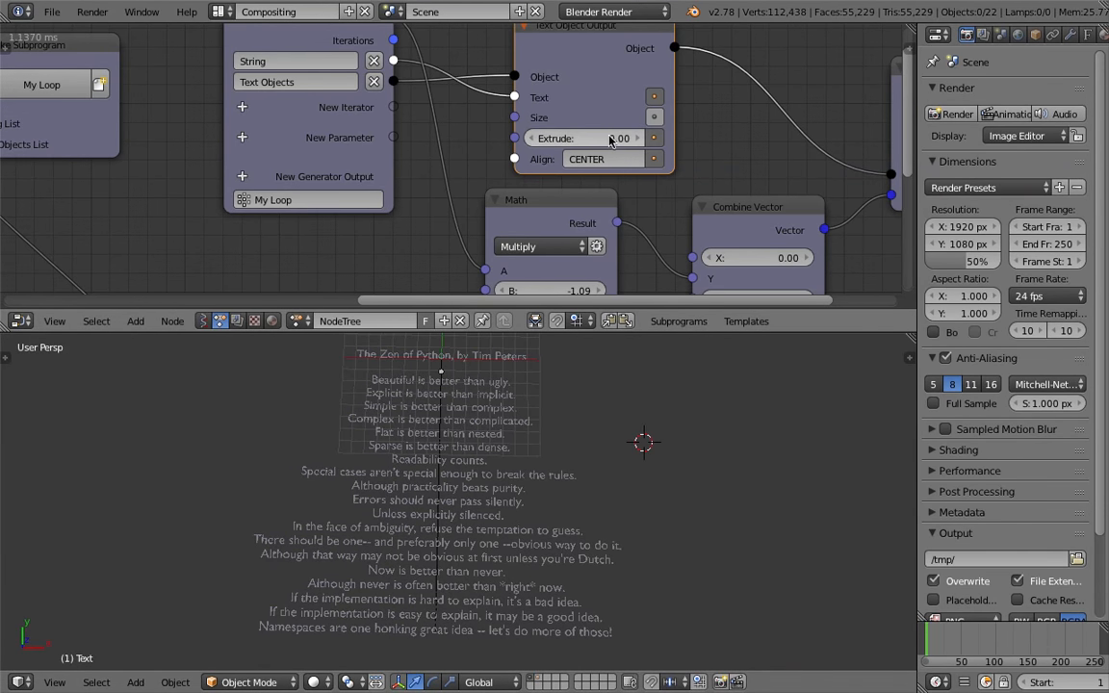
middle_click_drag(680, 485, 671, 488)
middle_click_drag(595, 450, 593, 455, "shift")
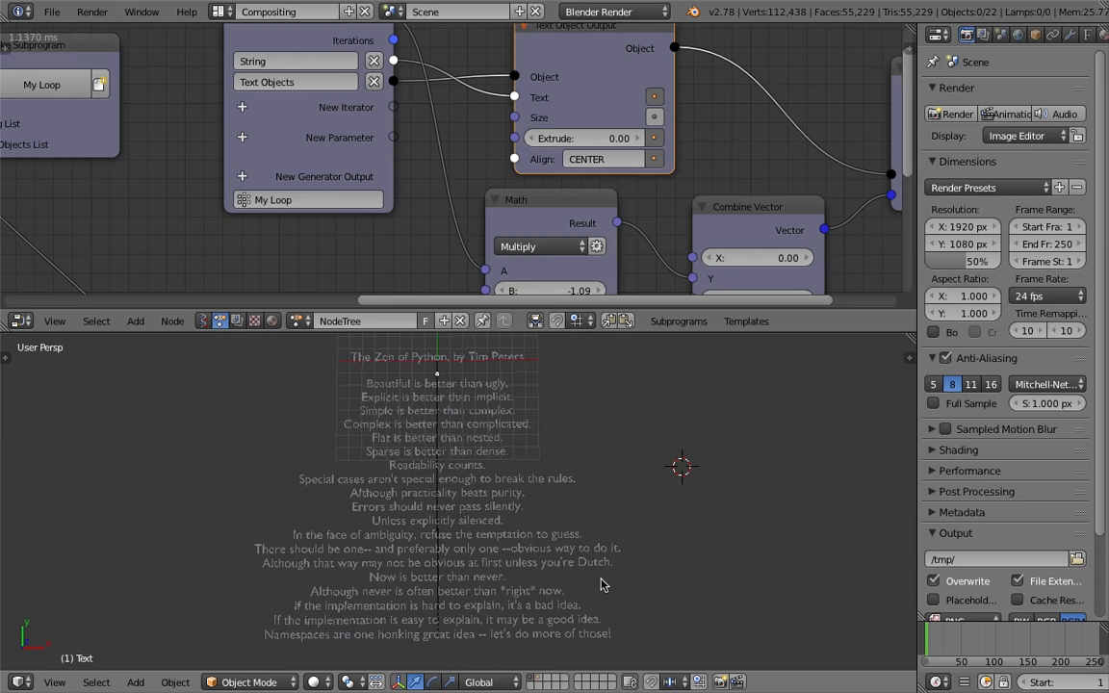
scroll(499, 424, "up", 2)
key("ctrl+s")
Raise the boundary between the node editor and 3D viewport and save the file
middle_click_drag(518, 461, 559, 446)
left_click(524, 435)
left_click_drag(705, 333, 706, 305)
scroll(718, 374, "down", 2)
middle_click_drag(654, 424, 648, 445)
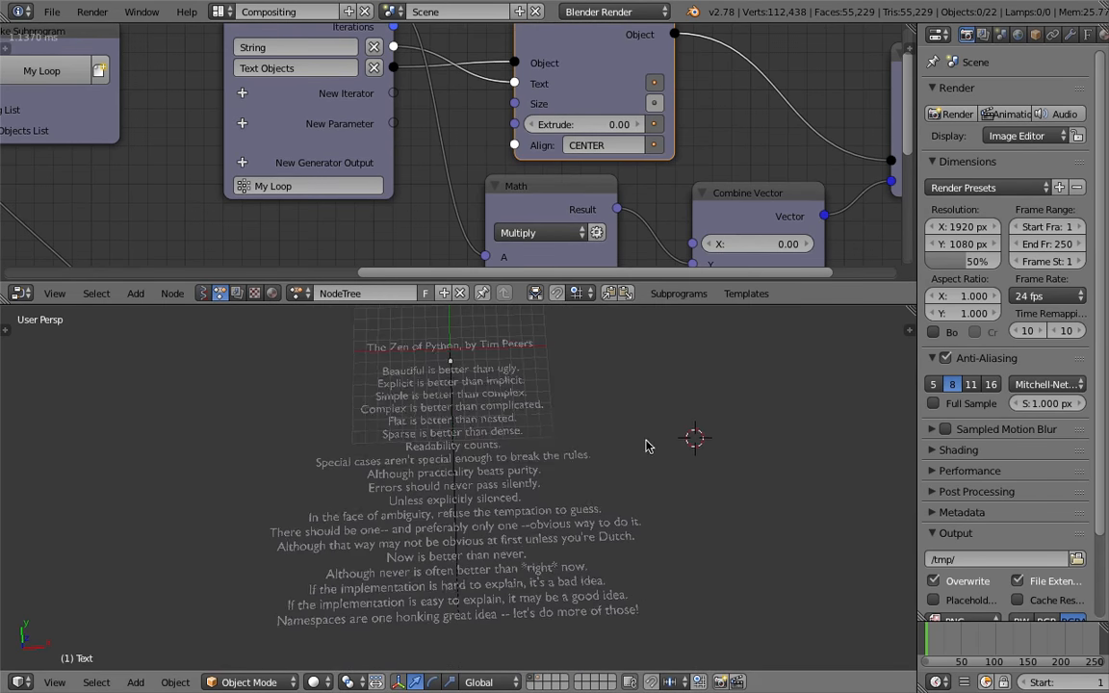
middle_click_drag(515, 388, 517, 393)
key("ctrl+s")
left_click(517, 392)
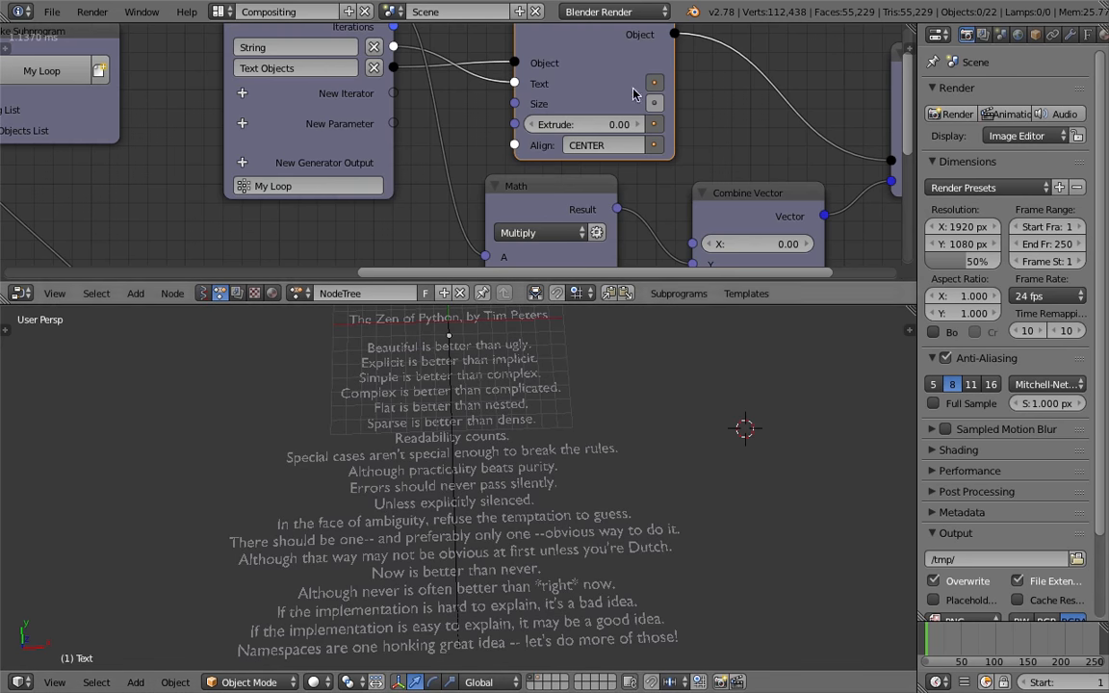
Select one line instance and search the available nodes for a material option
middle_click_drag(586, 81, 363, 101)
scroll(364, 101, "down", 2)
middle_click_drag(483, 122, 483, 97)
right_click(433, 505)
scroll(513, 493, "down", 2)
scroll(577, 460, "up", 2)
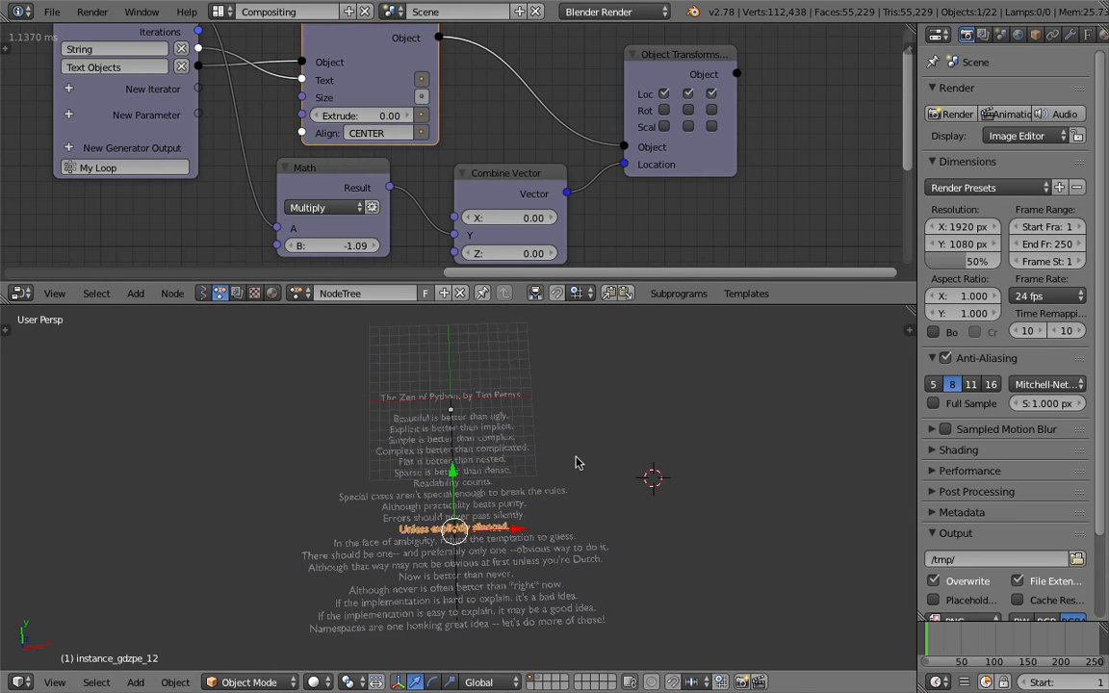
left_click(581, 458)
scroll(471, 174, "down", 3)
middle_click_drag(471, 174, 565, 93)
middle_click_drag(492, 153, 157, 232)
key("ctrl+a")
type("materi")
key("Escape")
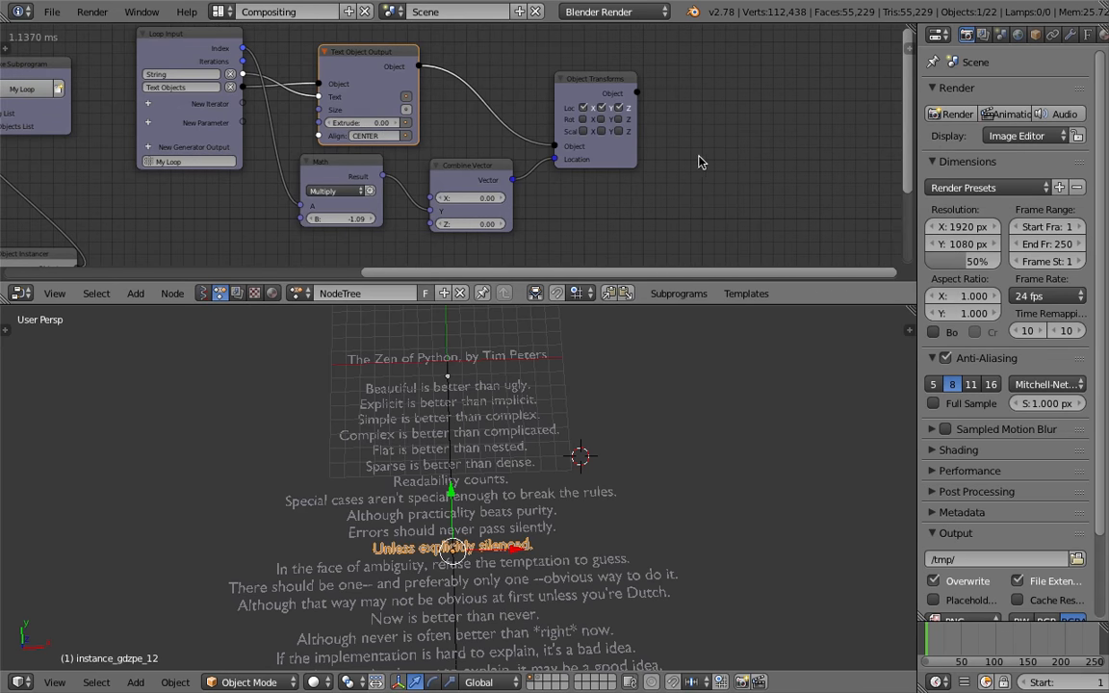
Save the file and display the layer holding the original Text object
key("ctrl+s")
key("Return")
key("ctrl+s")
left_click(593, 449)
middle_click_drag(525, 398, 542, 442)
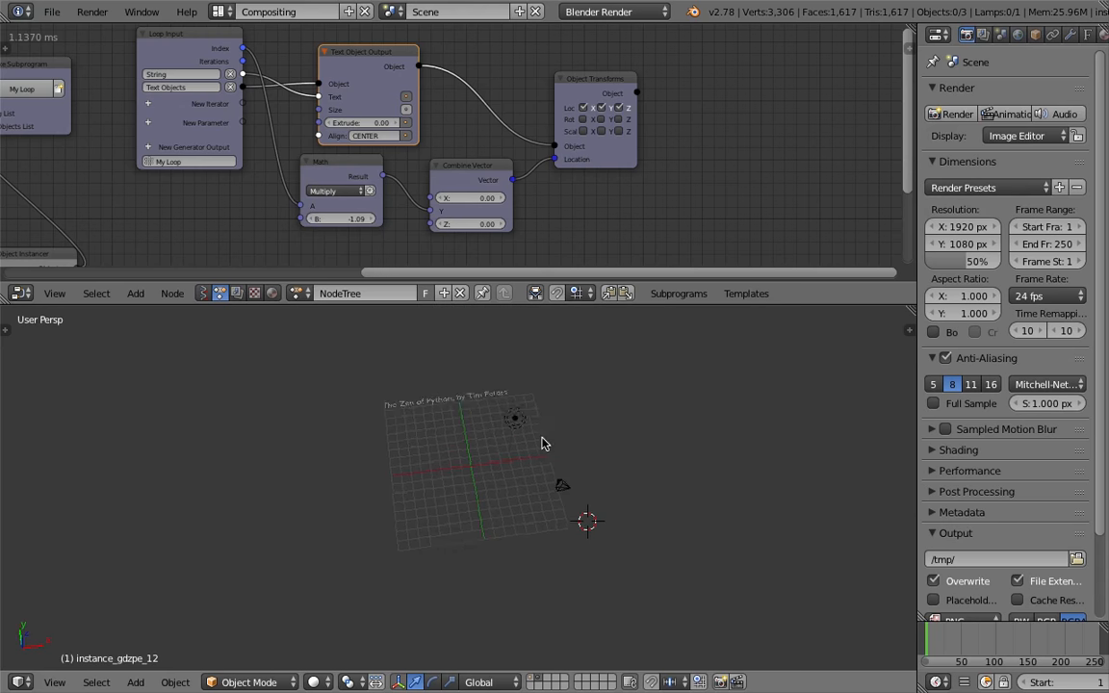
Move and scale up the original Text object, then save the file
right_click(452, 400)
middle_click_drag(453, 400, 504, 498, "shift")
scroll(504, 498, "up", 5)
key("s")
left_click(638, 550)
key("ctrl+s")
left_click(638, 551)
Give the Text object a new material with a pale yellow diffuse color
left_click(1089, 35)
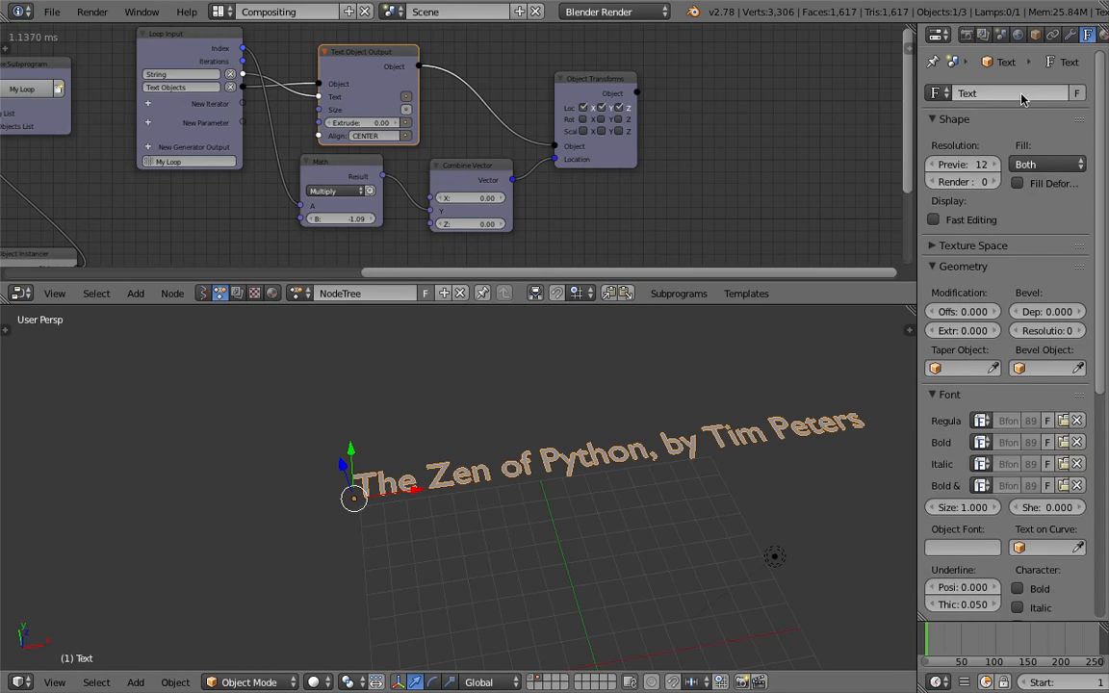
left_click_drag(917, 113, 828, 112)
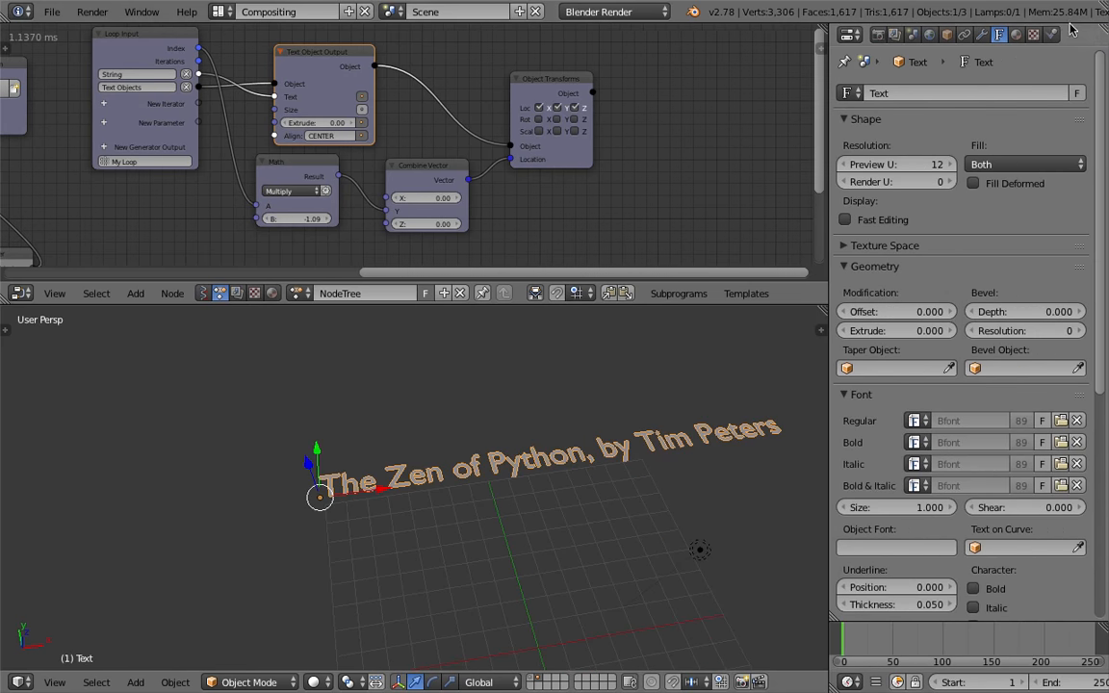
left_click(1017, 36)
left_click(903, 149)
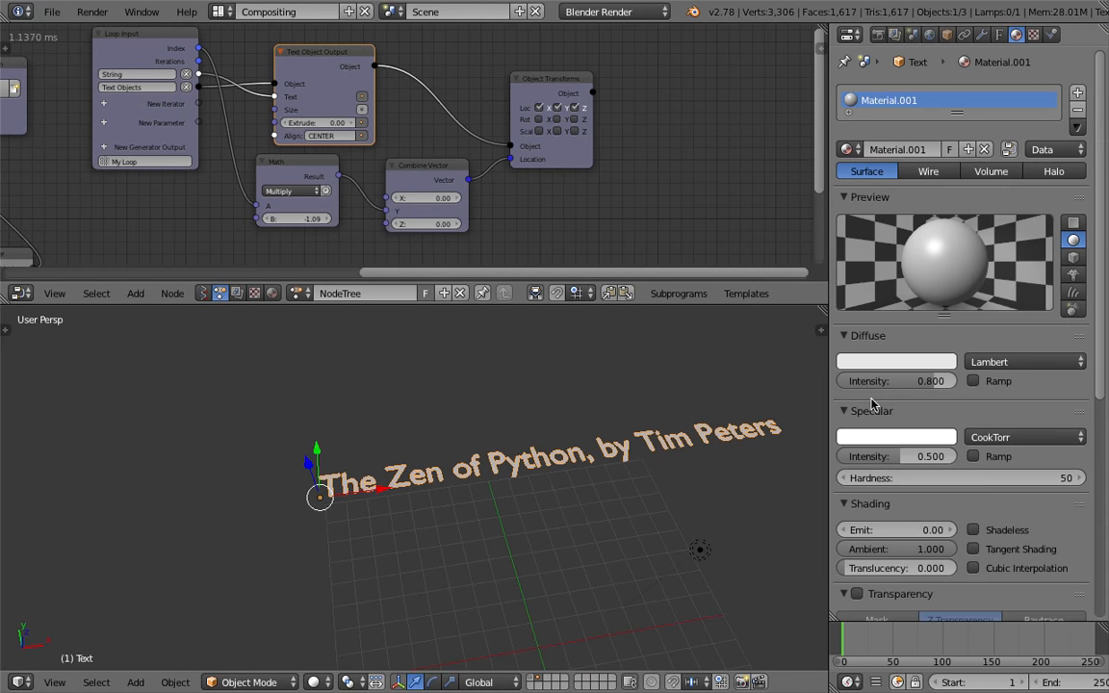
left_click(887, 366)
left_click(850, 203)
scroll(1102, 457, "down", 3)
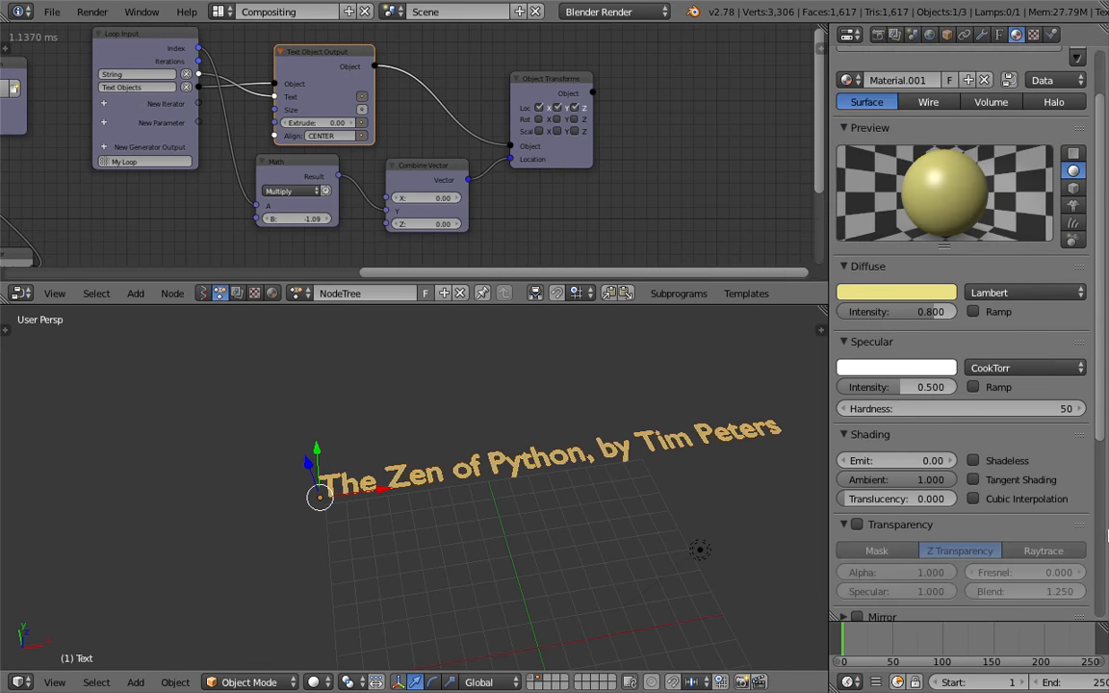
scroll(1102, 457, "down", 10)
Save the file, overwriting ANSV_scrolling_typewriter_002.blend
mouse_move(532, 446)
middle_mouse_down()
mouse_move(553, 508)
mouse_move(524, 525)
mouse_move(525, 464)
middle_mouse_up()
middle_click_drag(490, 507, 489, 531)
middle_click_drag(327, 197, 637, 211)
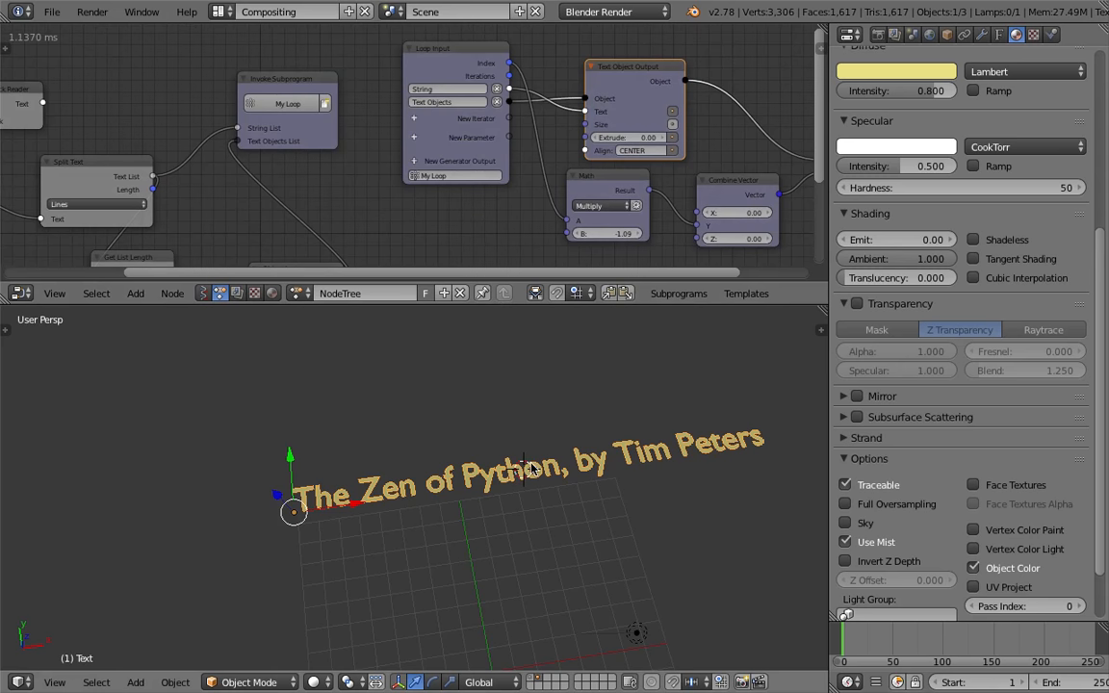
key("ctrl+s")
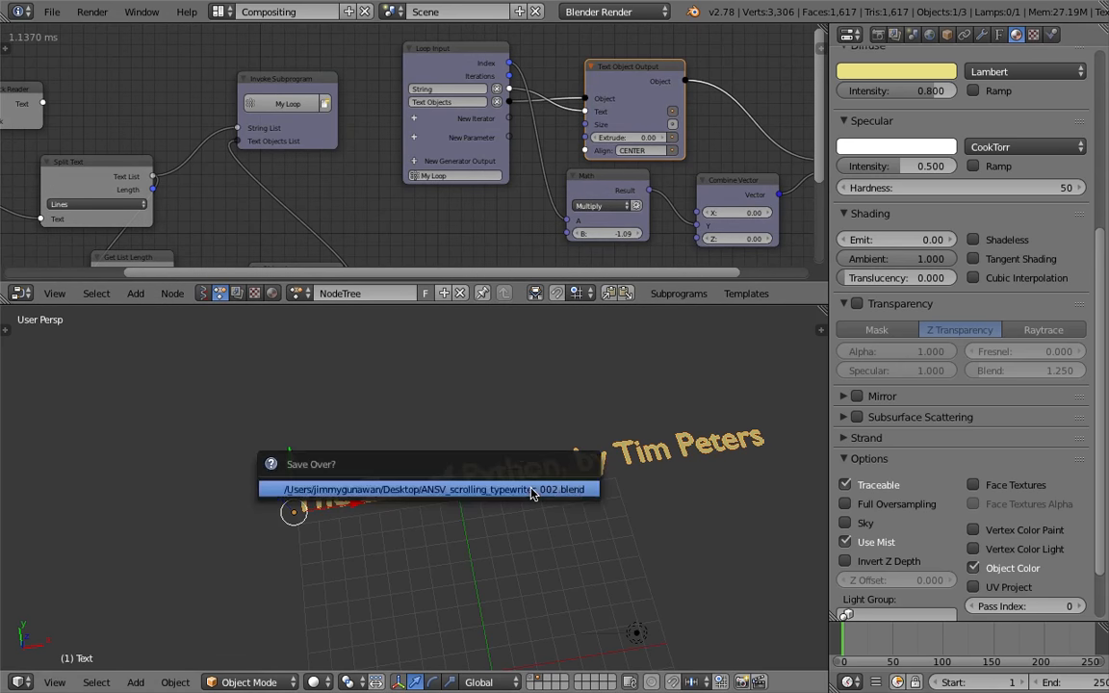
left_click(531, 494)
Enable Copy from Source on the Object Instancer node
scroll(896, 297, "up", 8)
middle_click_drag(204, 222, 411, 114)
scroll(484, 193, "up", 3)
middle_click_drag(484, 192, 438, 148)
left_click_drag(471, 125, 493, 114)
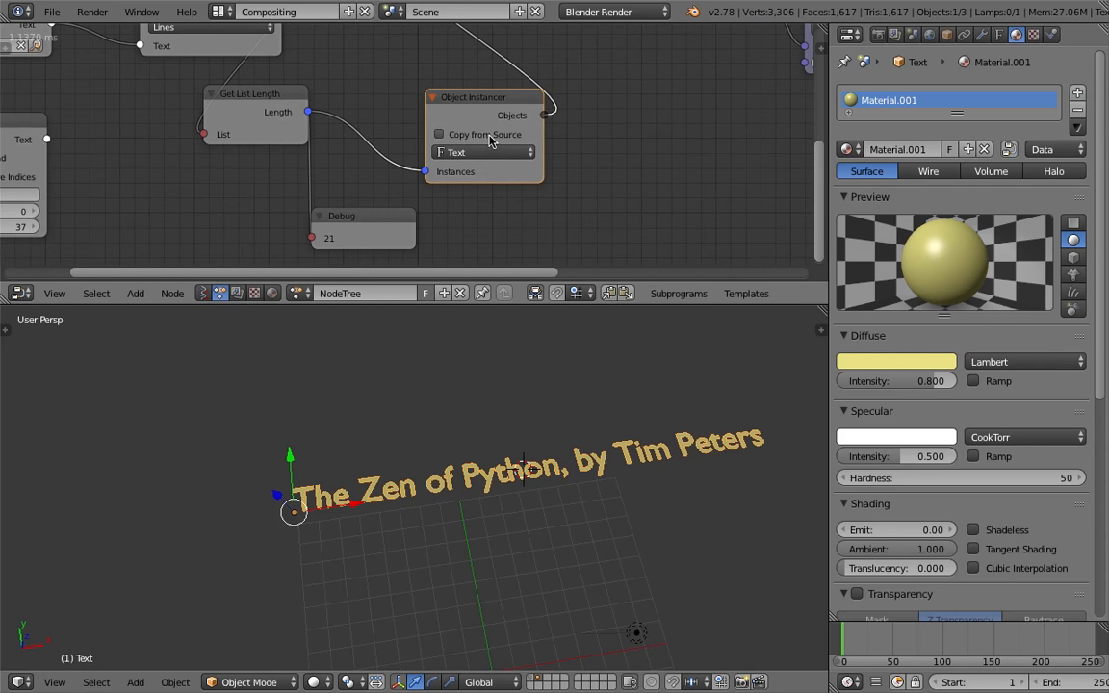
left_click(485, 136)
left_click(481, 205)
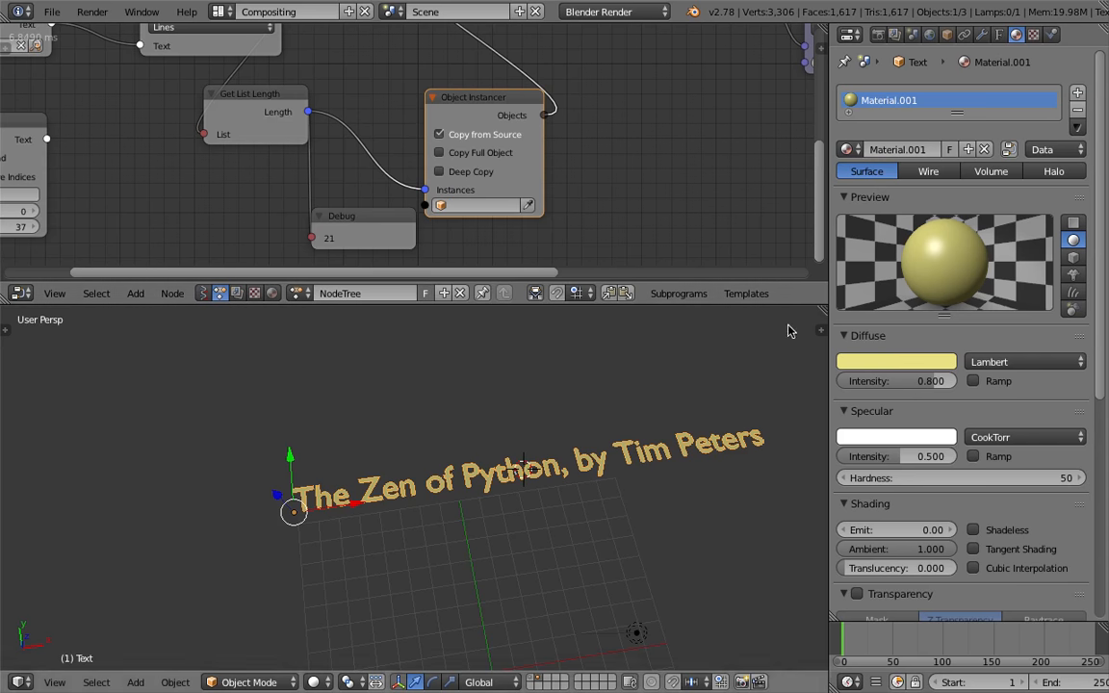
Rename the Text object to MASTER
left_click(1000, 35)
left_click(940, 93)
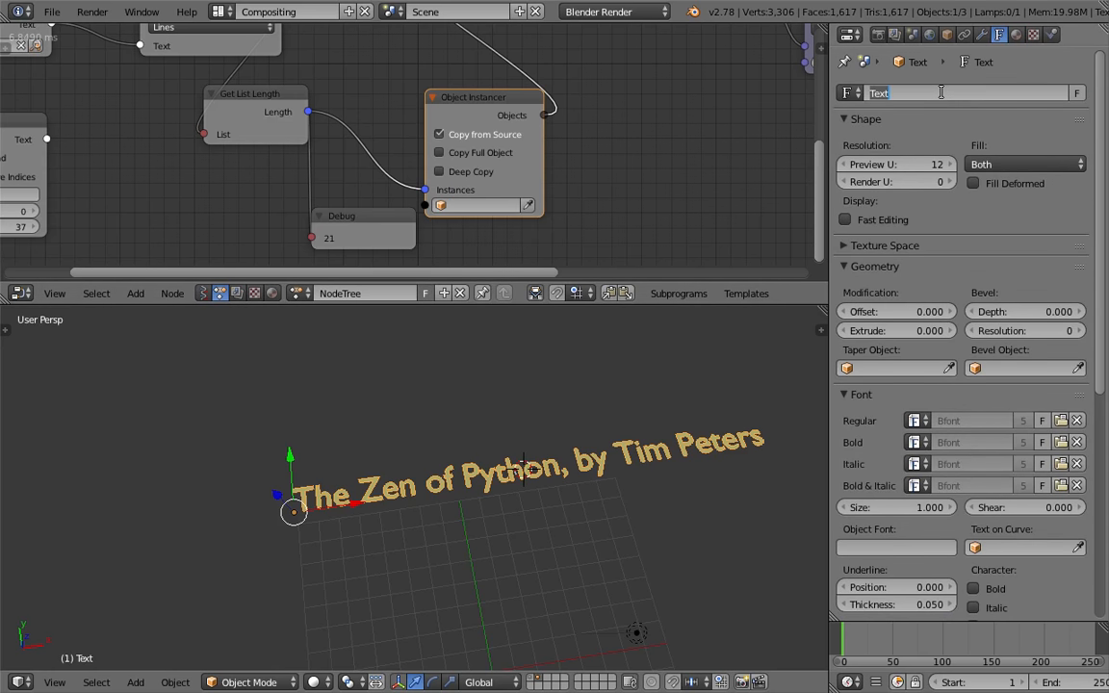
left_click(954, 36)
left_click(943, 93)
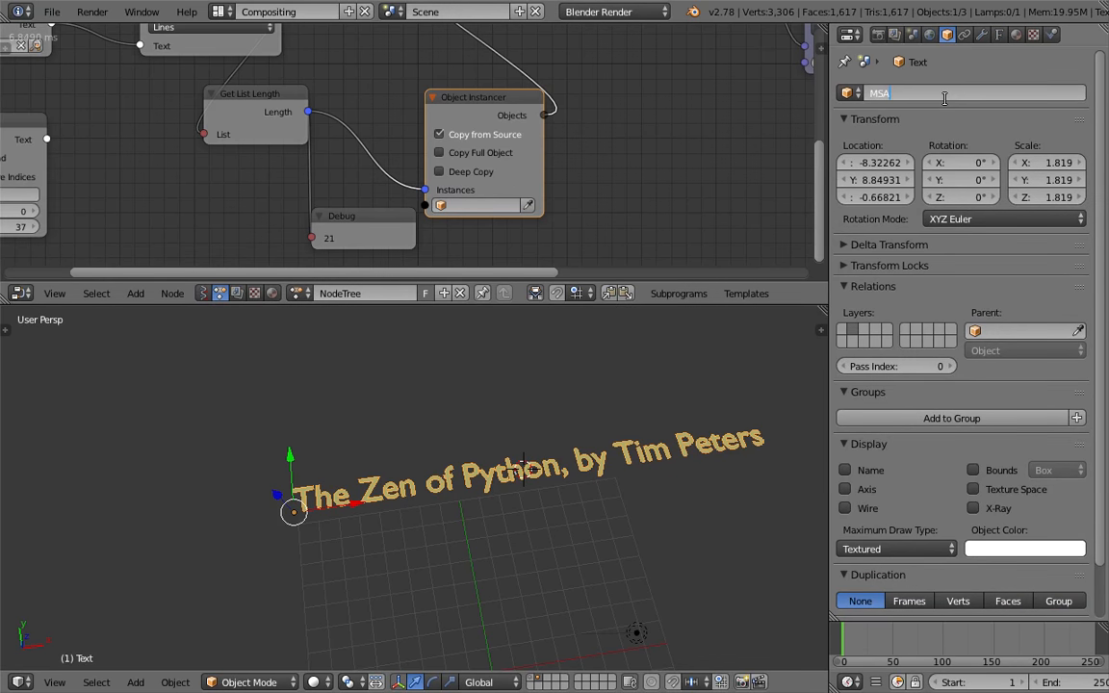
key("Return")
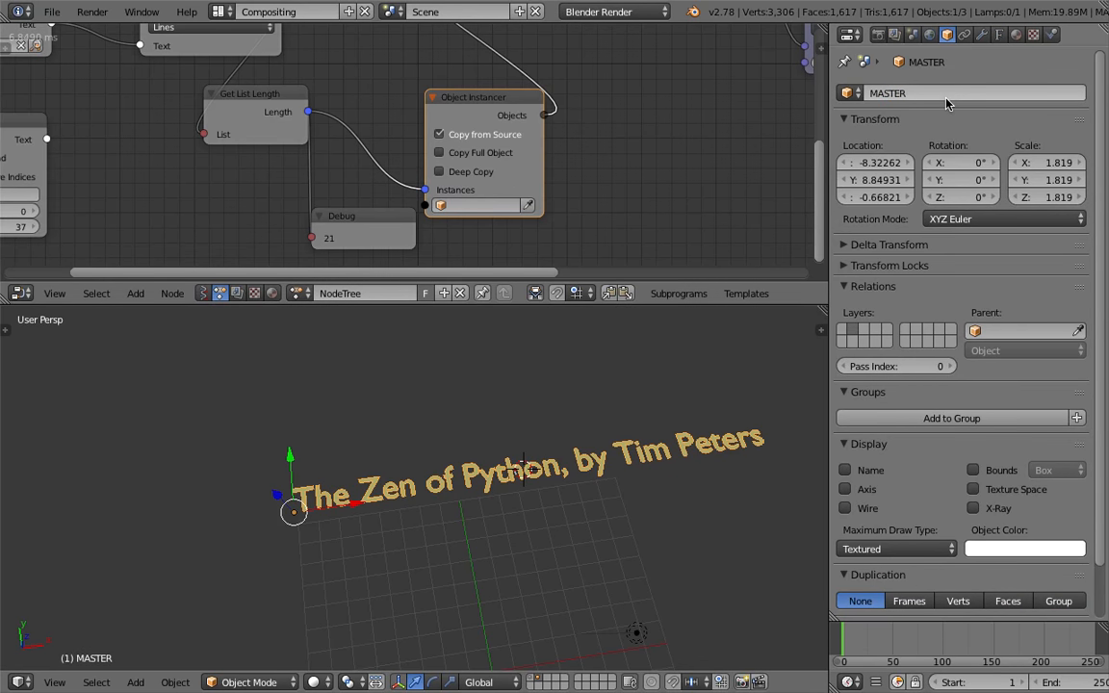
Set the Object Instancer's source object to MASTER and enable Copy Full Object and Deep Copy
left_click(473, 205)
left_click(478, 268)
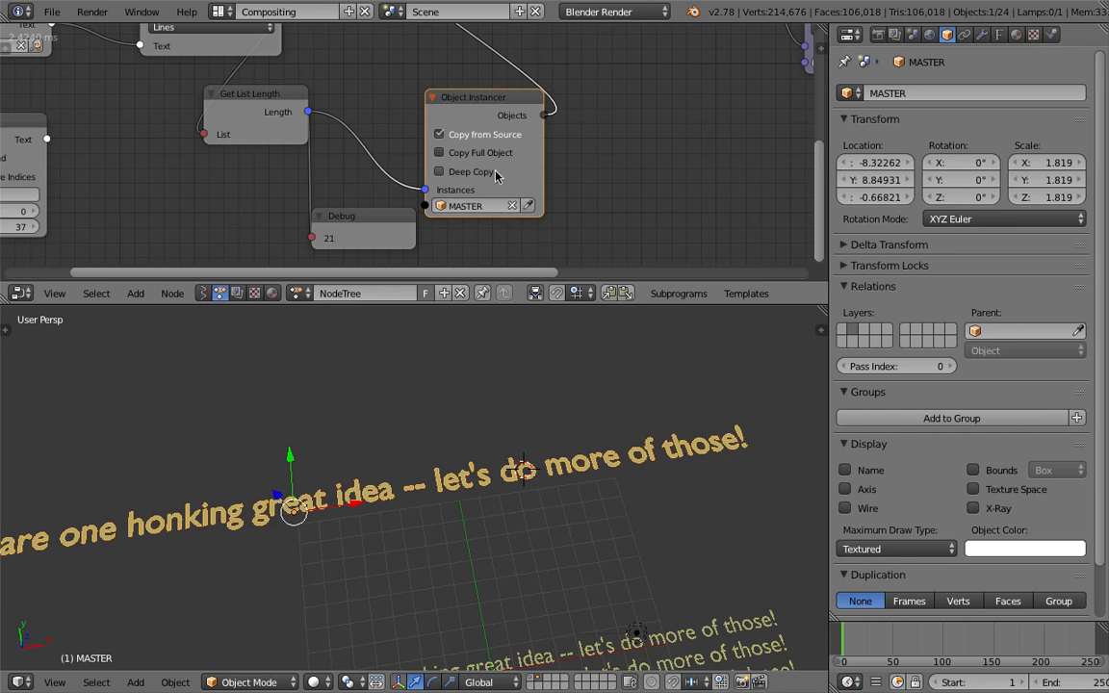
left_click(490, 152)
left_click(481, 171)
Collapse the Object Instancer node
scroll(568, 483, "down", 4)
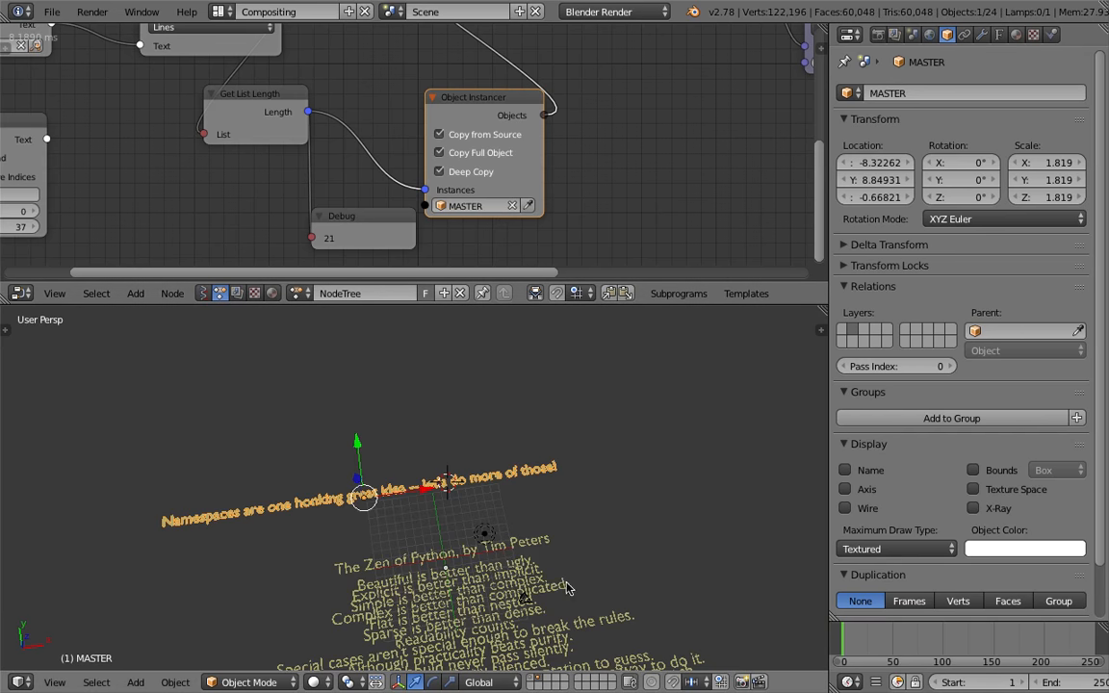
middle_click_drag(567, 483, 558, 499)
middle_click_drag(562, 242, 551, 235)
left_click_drag(466, 93, 425, 74)
left_click(377, 70)
middle_click_drag(570, 502, 530, 504)
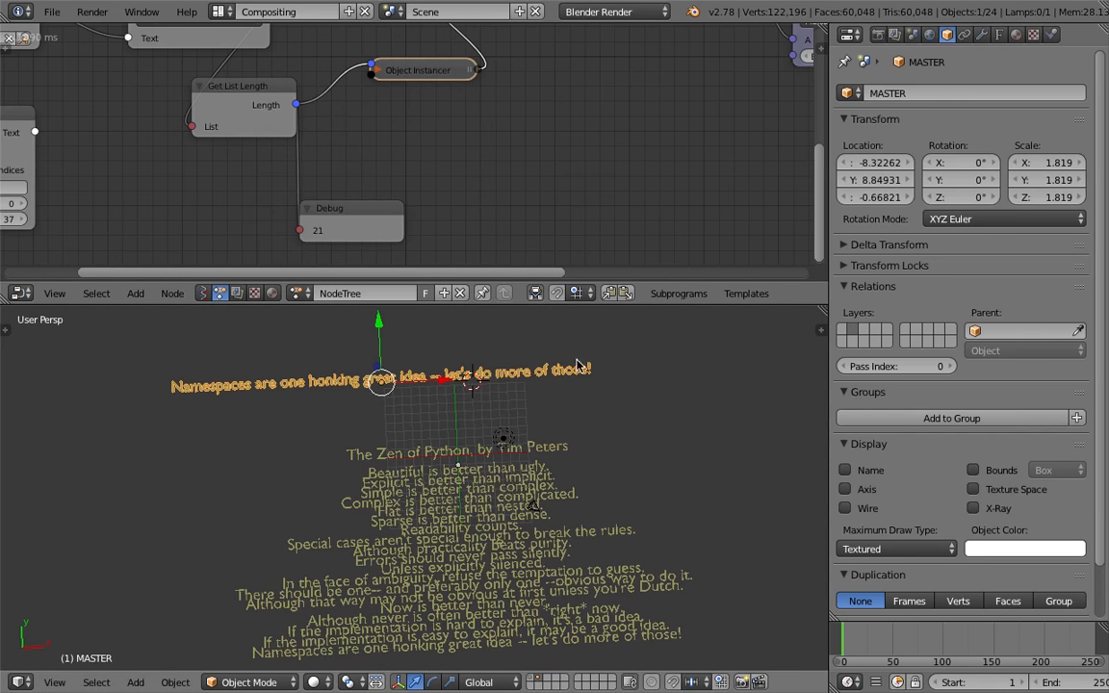
Set the Text Object Output node's size to 0.64
left_click(999, 35)
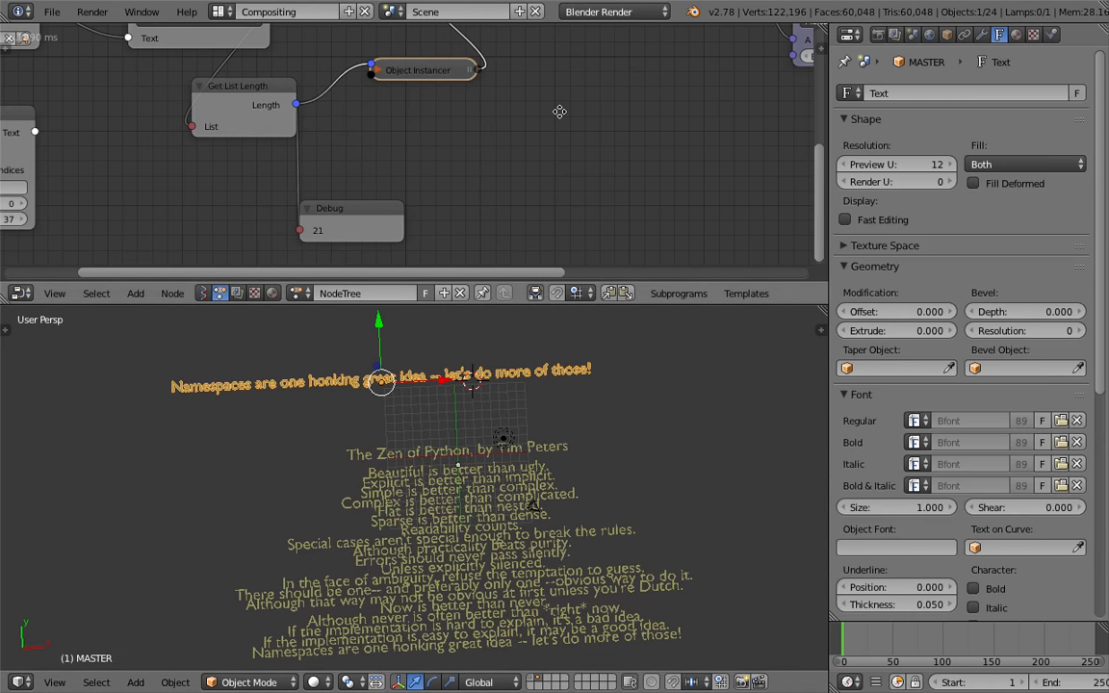
middle_click_drag(559, 109, 384, 131)
middle_click_drag(473, 148, 213, 277)
middle_click_drag(342, 17, 252, 22)
middle_click_drag(431, 75, 413, 93)
left_click(474, 91)
left_click_drag(435, 92, 403, 91)
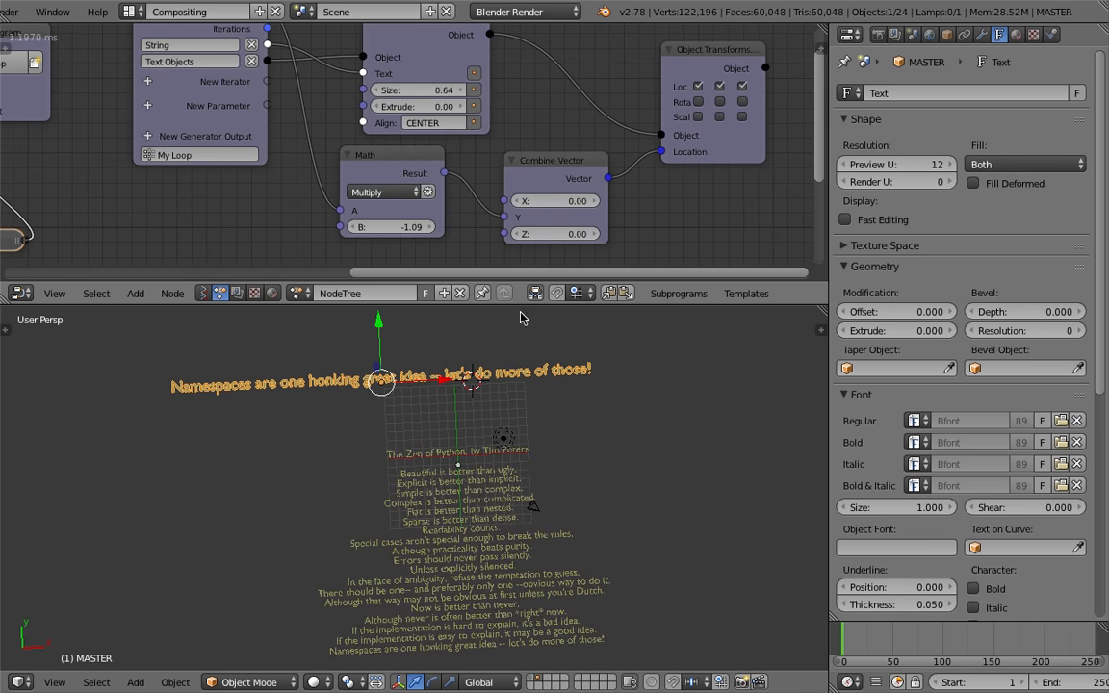
right_click(503, 436)
right_click(530, 507, "shift")
key("m")
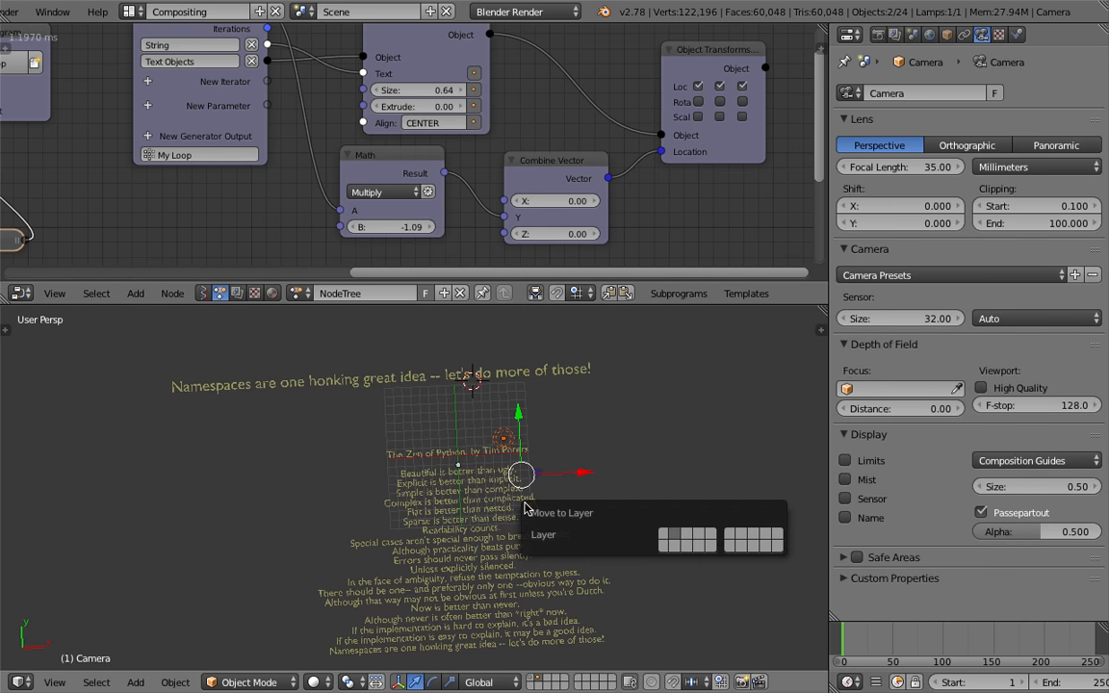
left_click(589, 458)
Save the file
scroll(582, 456, "up", 1)
key("a")
middle_click_drag(580, 456, 580, 425, "shift")
key("a")
key("a")
key("ctrl+s")
left_click(580, 418)
key("ctrl+s")
left_click(580, 425)
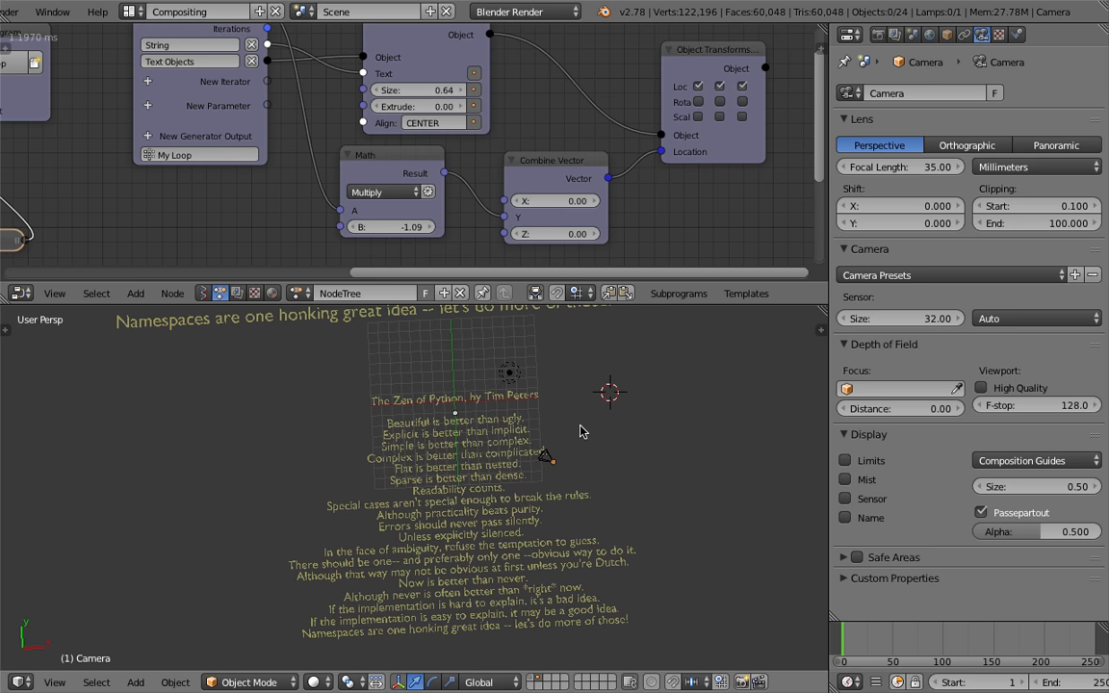
scroll(576, 416, "down", 1)
key("ctrl+s")
left_click(550, 411)
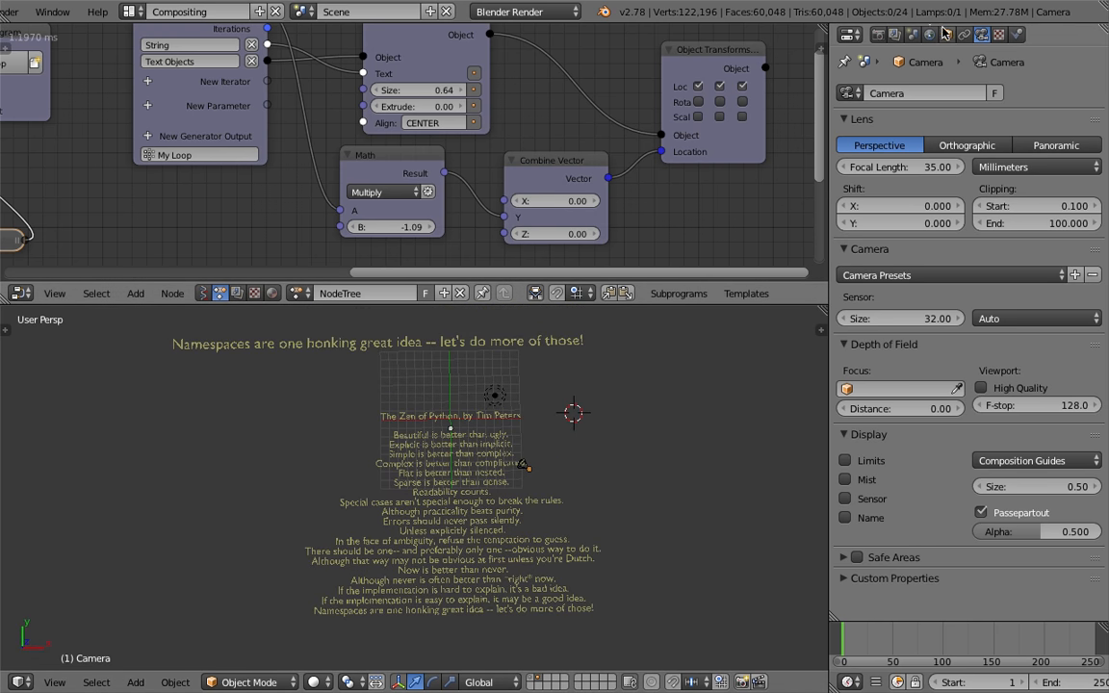
Enable Transparency in the MASTER text's material and save the file
right_click(506, 435)
right_click(536, 344)
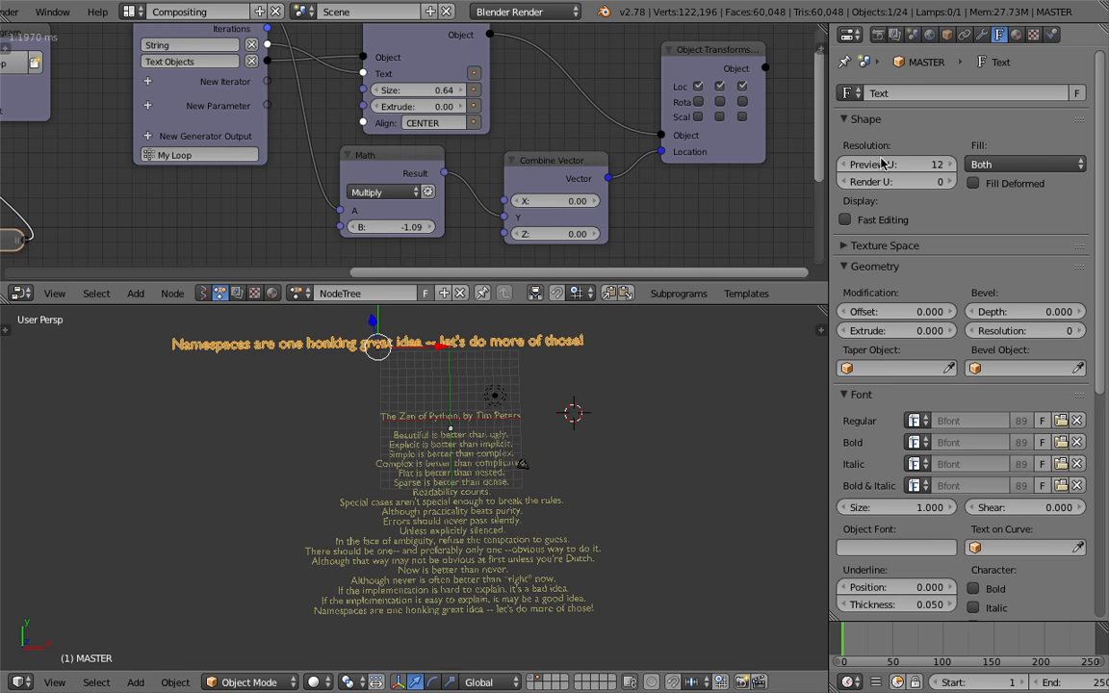
left_click(1014, 37)
scroll(1105, 395, "down", 5)
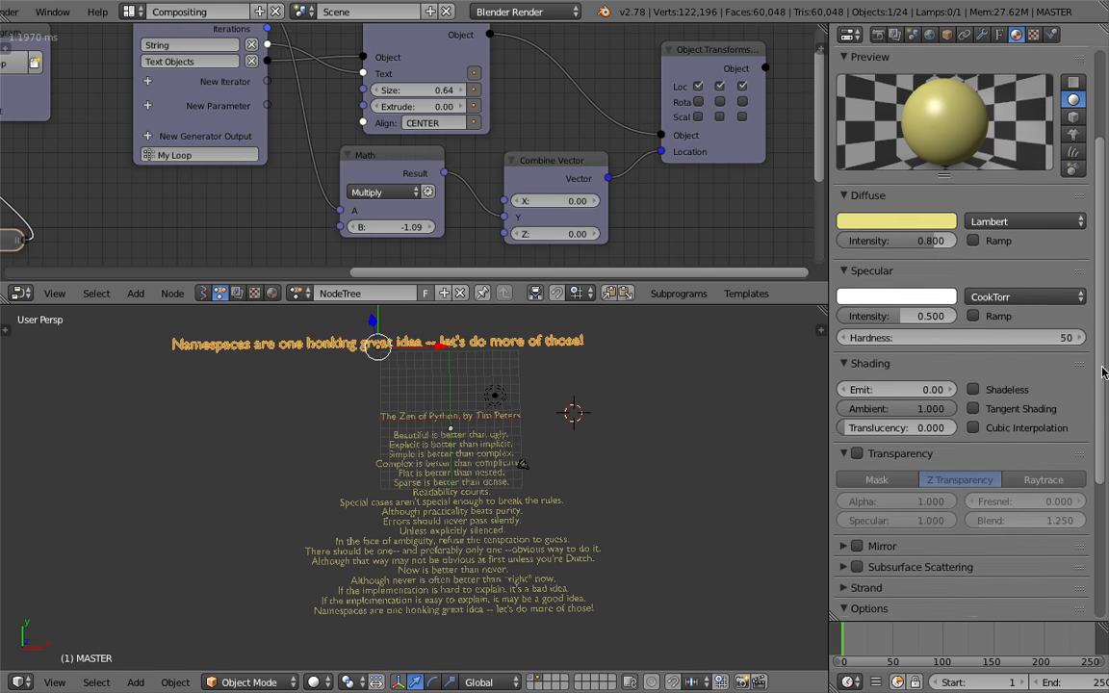
scroll(1105, 394, "down", 4)
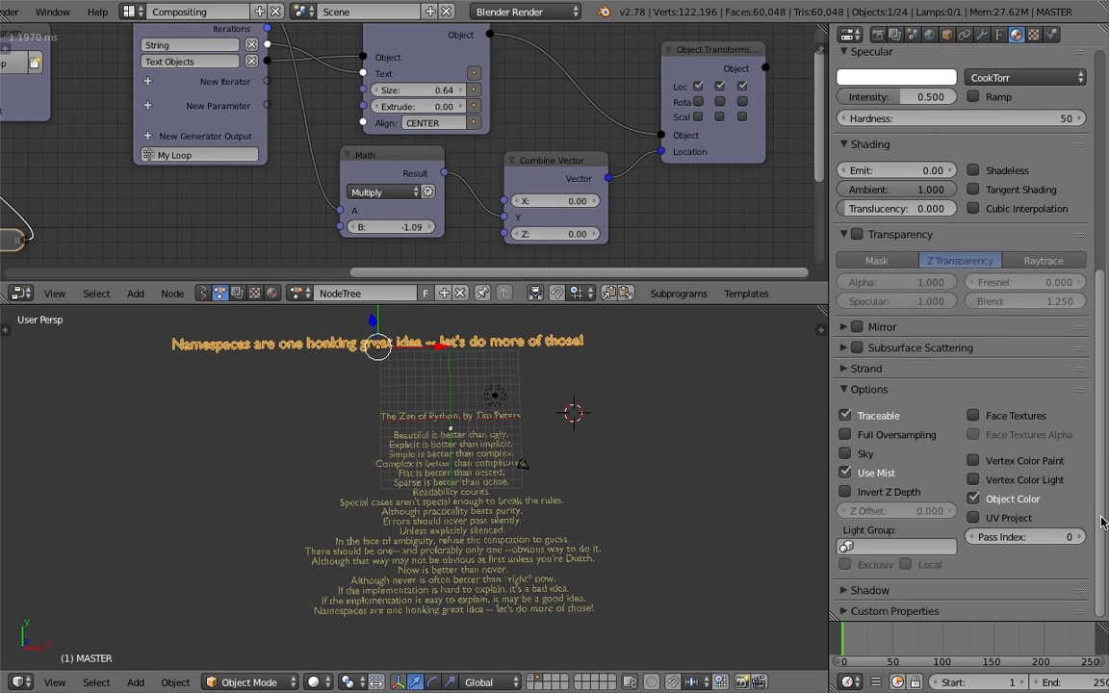
left_click(856, 250)
key("ctrl+s")
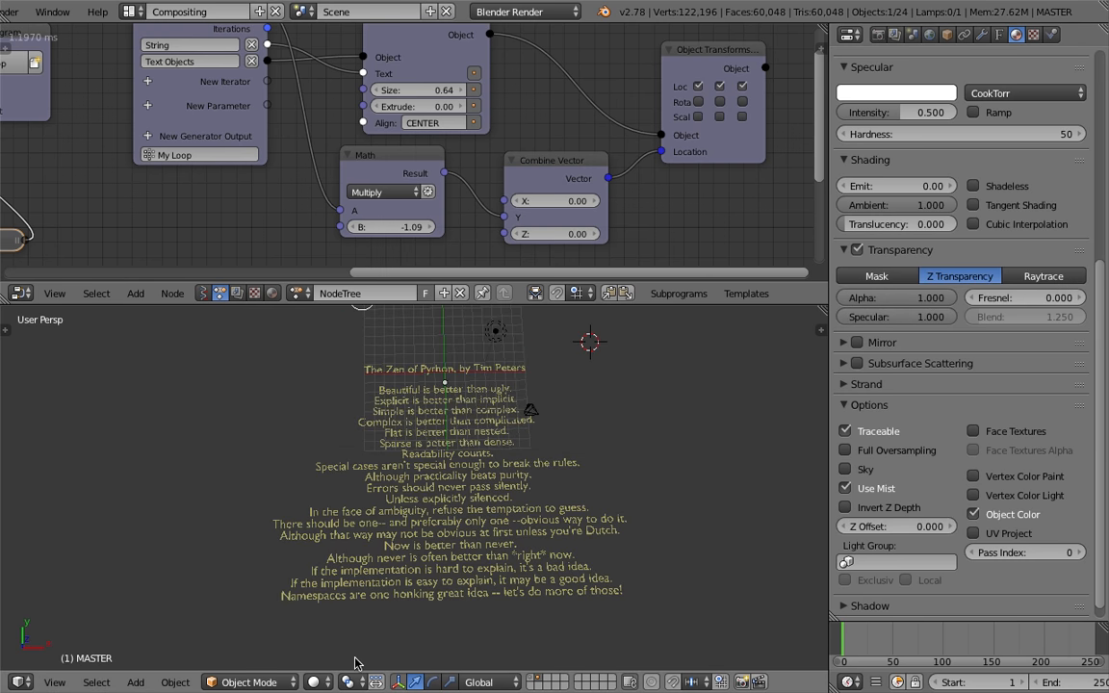
Switch the 3D viewport shading to Texture mode
left_click(313, 682)
left_click(337, 517)
scroll(362, 591, "up", 1)
middle_click_drag(417, 558, 414, 568)
left_click(313, 681)
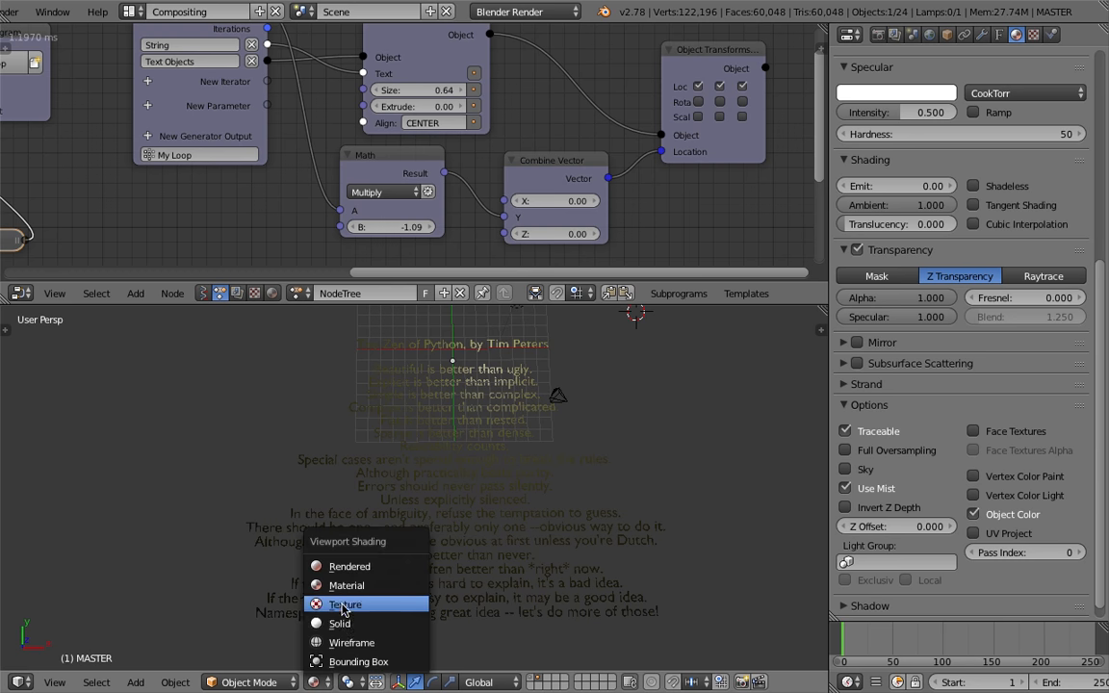
left_click(328, 602)
left_click(313, 682)
left_click(313, 572)
Reposition a lamp beside the text lines and duplicate it to the opposite side
middle_click_drag(565, 464, 494, 414)
scroll(494, 414, "down", 4)
right_click(467, 403)
middle_click_drag(554, 448, 436, 402)
key("g")
left_click(358, 372)
middle_click_drag(361, 377, 512, 534)
key("shift+d")
left_click(673, 449)
right_click(512, 534)
key("ctrl+s")
Duplicate another lamp to add a third light near the text, then save the file
left_click(539, 492)
middle_click_drag(532, 409, 508, 505, "shift")
scroll(493, 438, "down", 2)
middle_click_drag(508, 322, 476, 472, "shift")
right_click(499, 412)
right_click(155, 634)
key("shift+d")
left_click(218, 433)
key("ctrl+s")
left_click(217, 437)
right_click(403, 416)
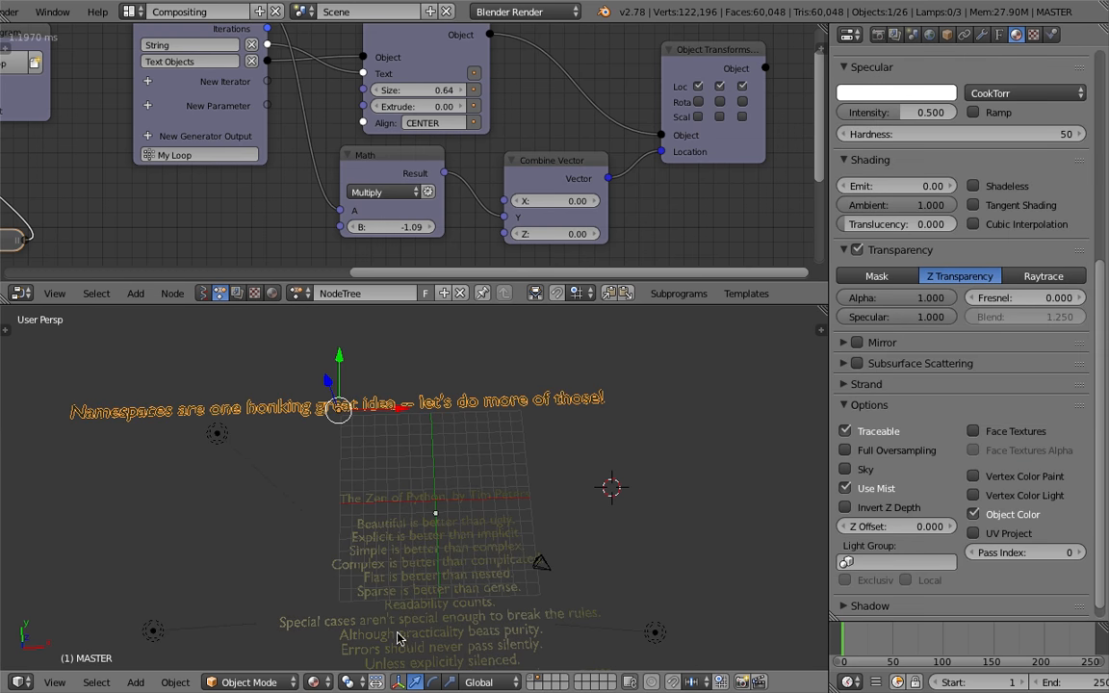
middle_click_drag(493, 535, 552, 522, "shift")
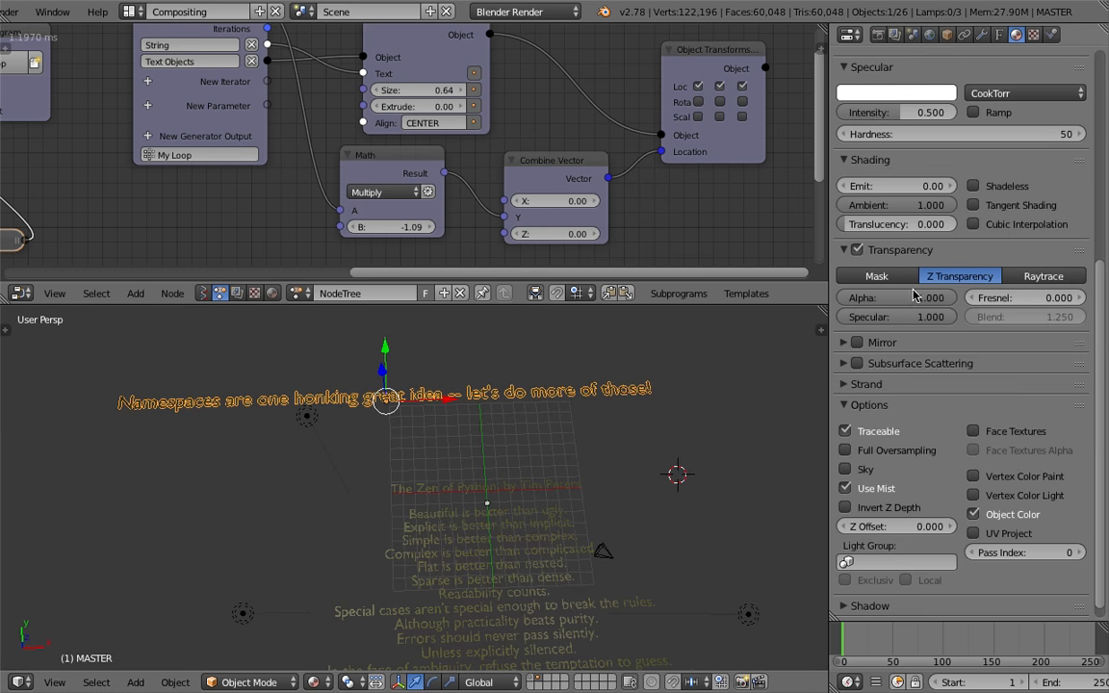
left_click_drag(925, 298, 996, 298)
right_click(879, 304)
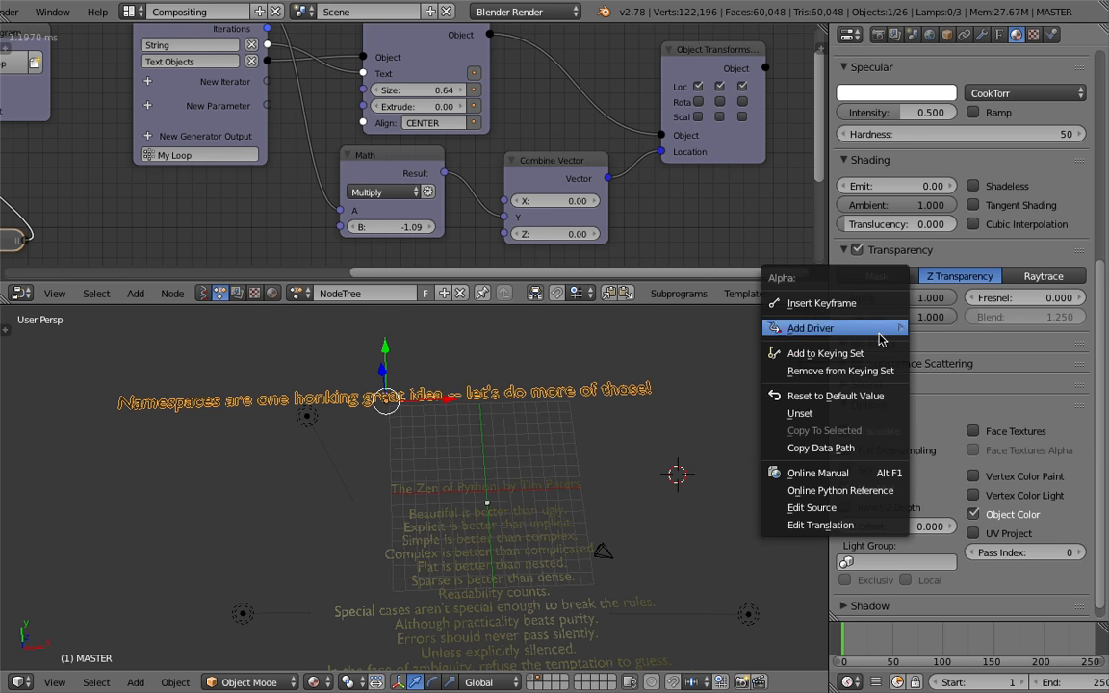
middle_click_drag(733, 207, 503, 218)
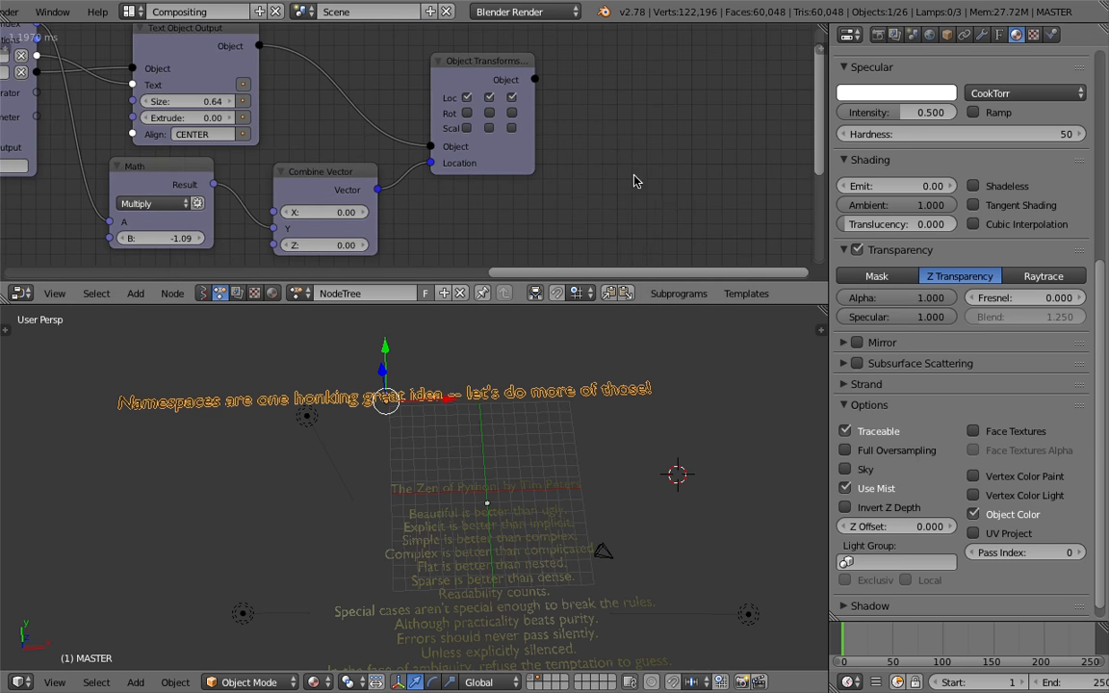
Add an Object Attribute Output node to the node tree
key("shift+a")
left_click(668, 166)
type("objec")
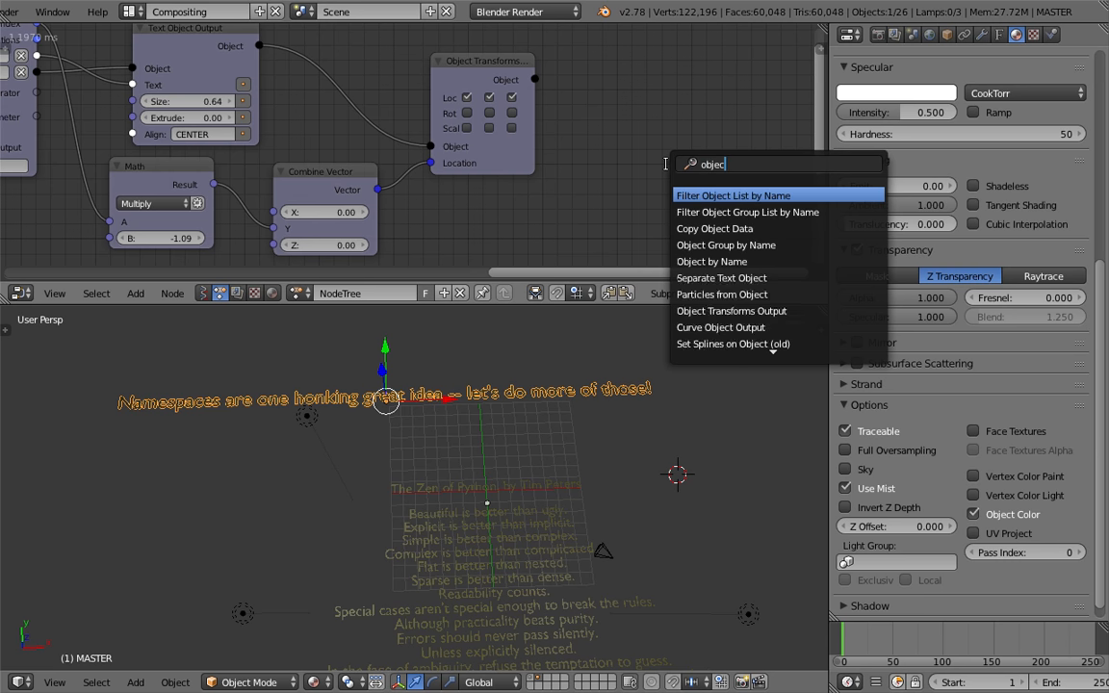
type("t tr")
key("Down")
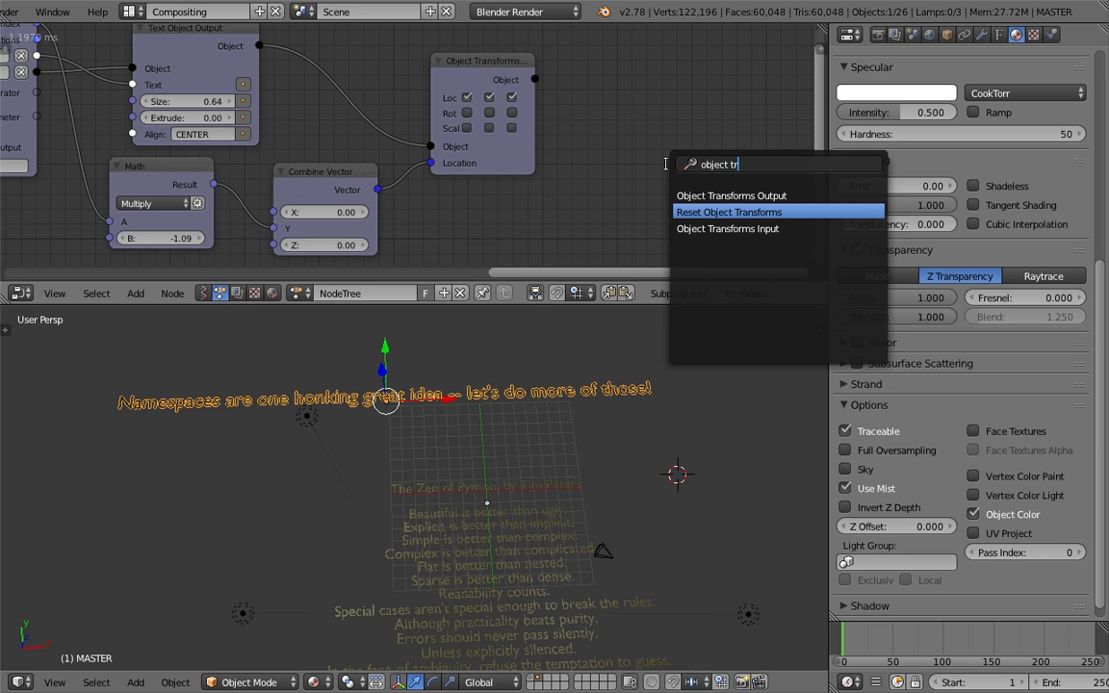
key("BackSpace")
key("BackSpace")
key("BackSpace")
type("at")
key("Return")
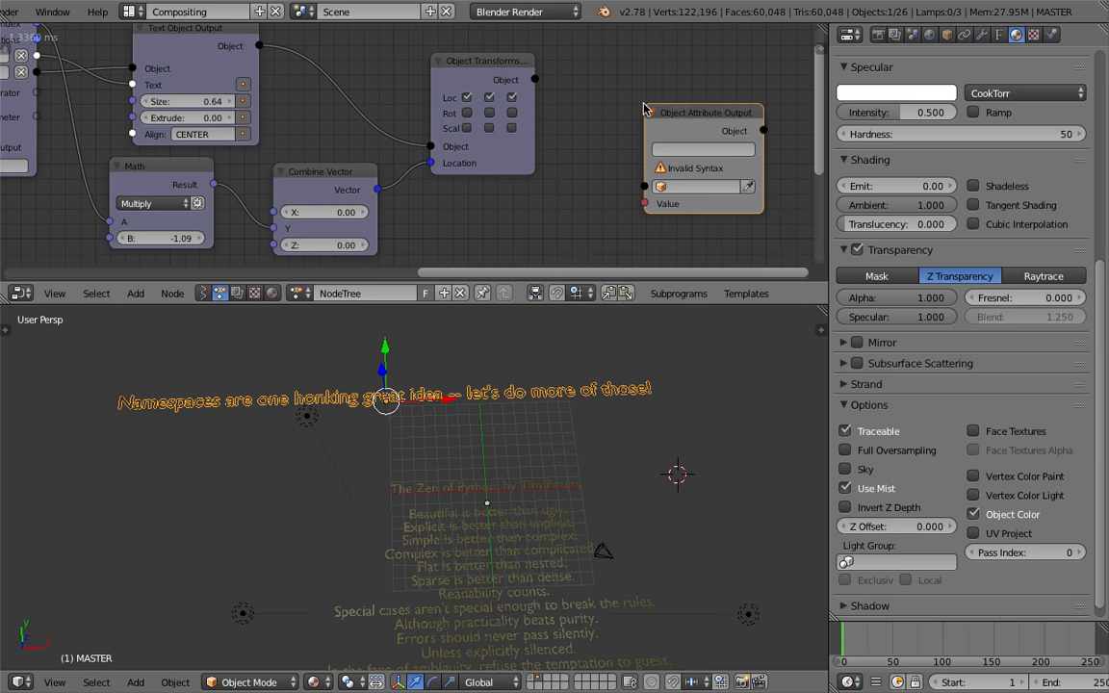
key("Return")
Link the Object Transforms Output's object into the Object Attribute Output's Object input and save
scroll(596, 123, "right", 1)
key("ctrl+s")
left_click(579, 109)
left_click_drag(529, 82, 638, 185)
key("ctrl+s")
left_click_drag(693, 123, 674, 107)
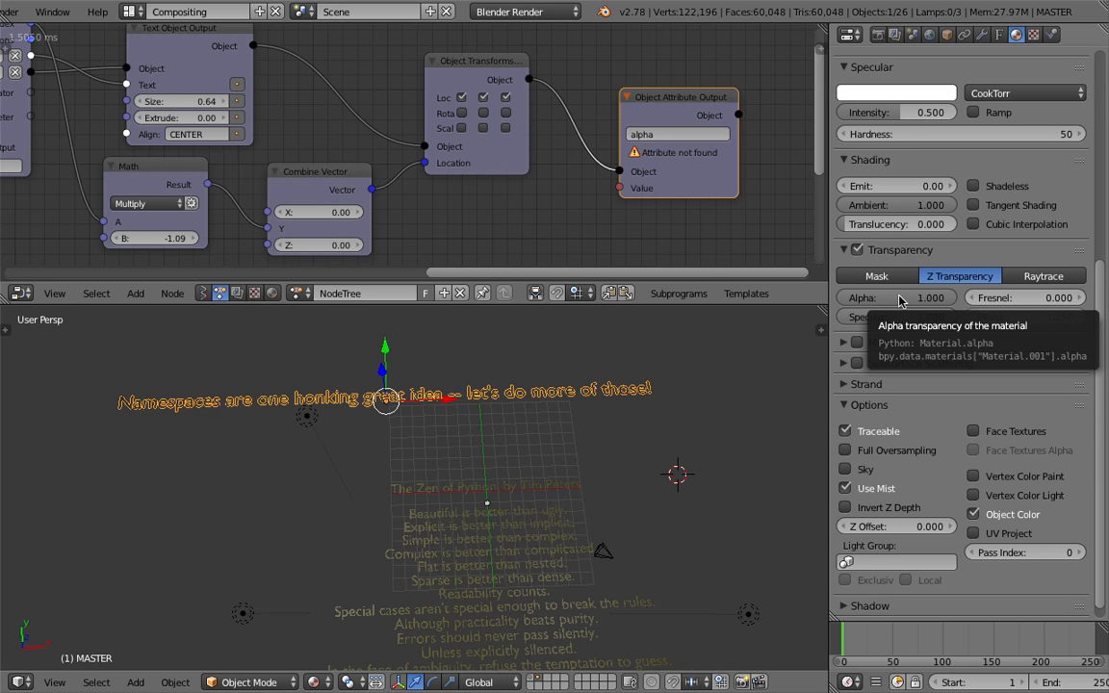
Set the Object Attribute Output's attribute path to data.materials["Material.001"].alpha
left_click(681, 134)
type("bpy.data.materials[\"Material.001\"].alpha")
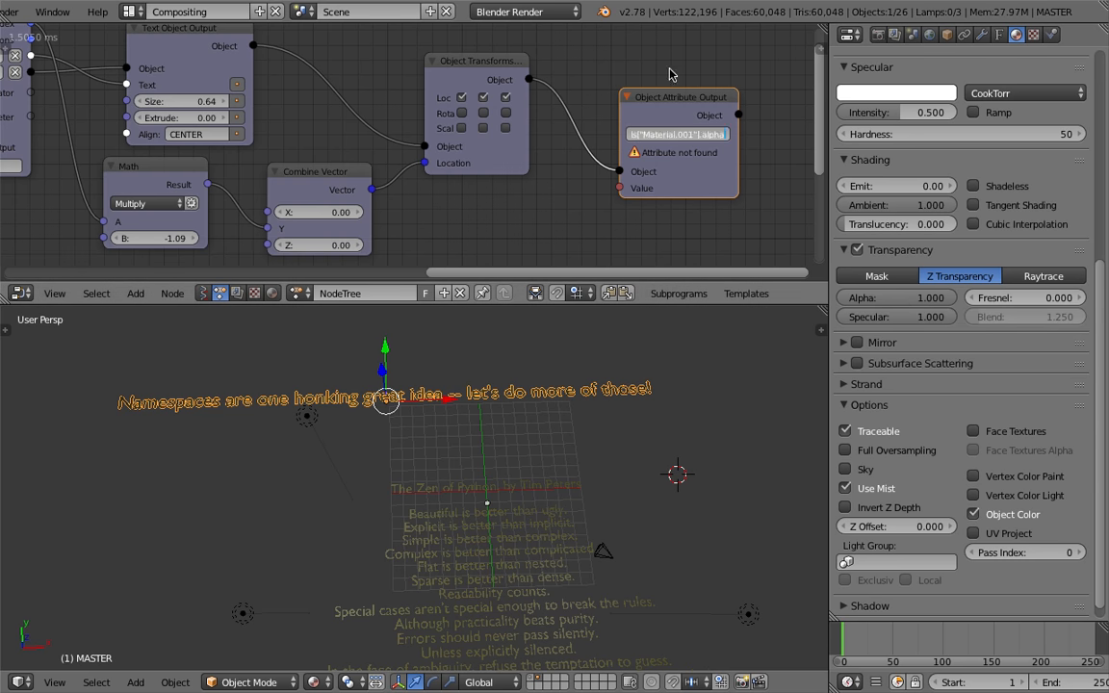
key("Return")
middle_click_drag(661, 96, 521, 103)
left_click_drag(596, 148, 717, 159)
scroll(548, 92, "up", 2)
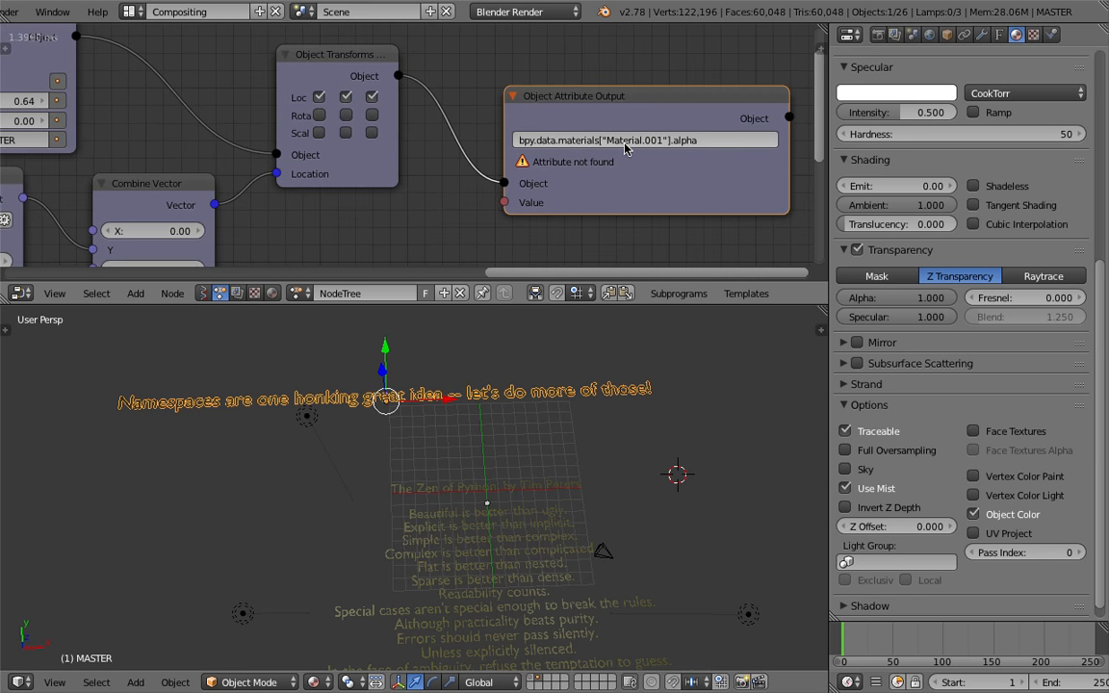
left_click_drag(789, 146, 753, 145)
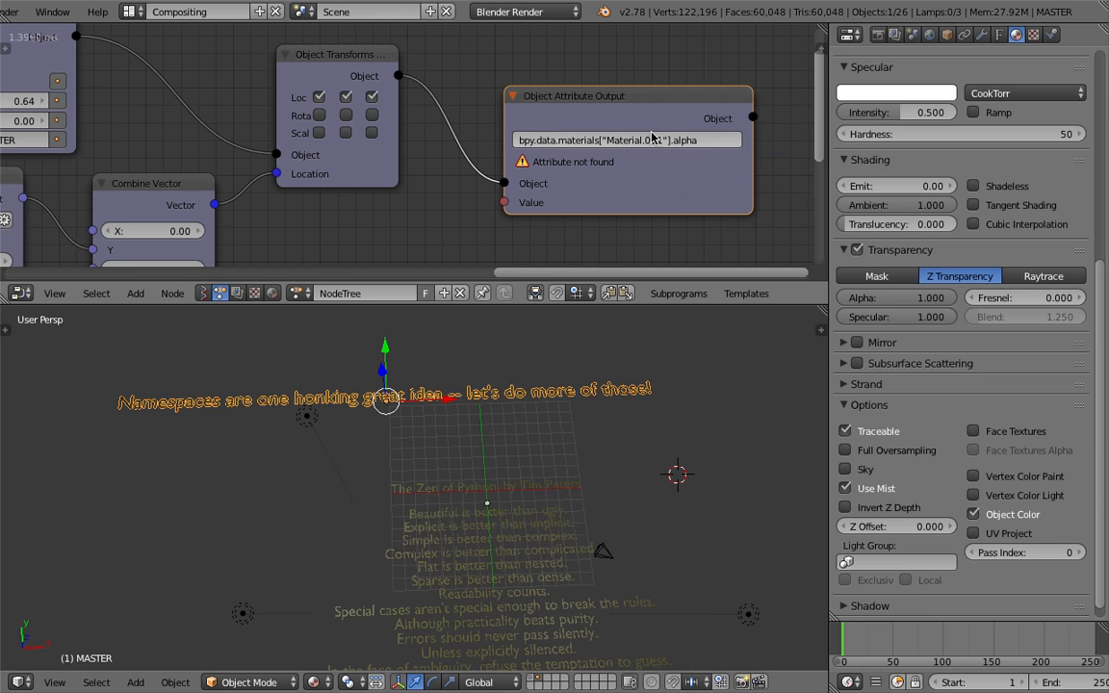
left_click_drag(534, 140, 497, 128)
key("Delete")
key("Delete")
key("Return")
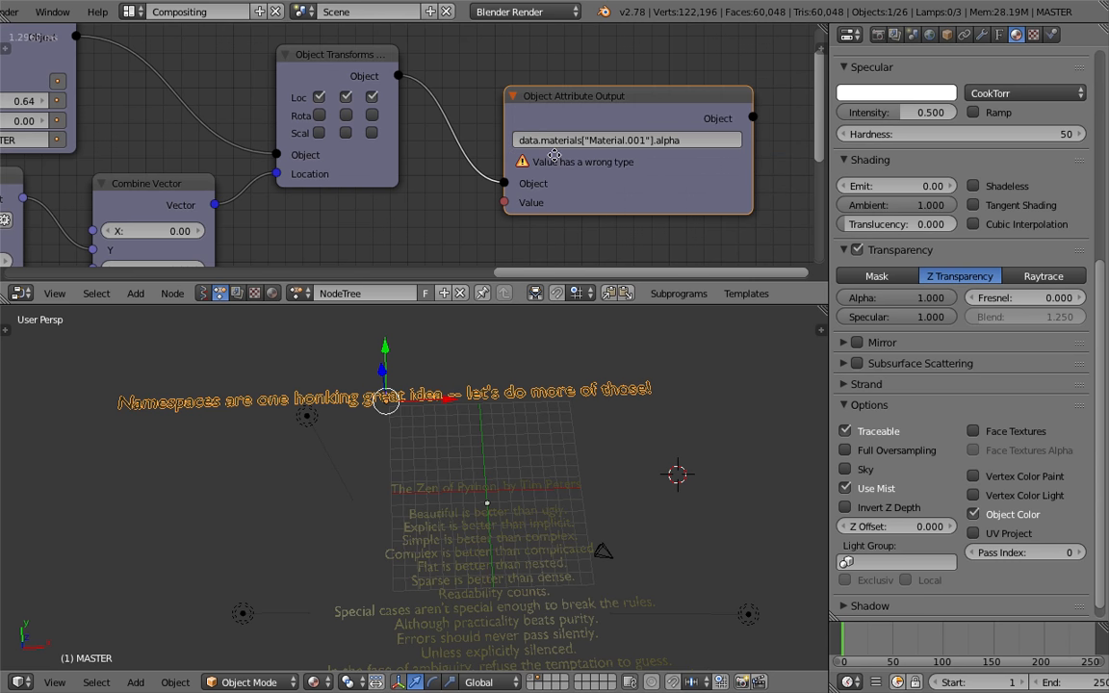
Add a Float Input node below the Object Attribute Output and save the file
middle_click_drag(553, 155, 587, 132)
left_click_drag(642, 154, 665, 135)
key("shift+a")
left_click(491, 205)
type("floa")
key("Down")
key("Down")
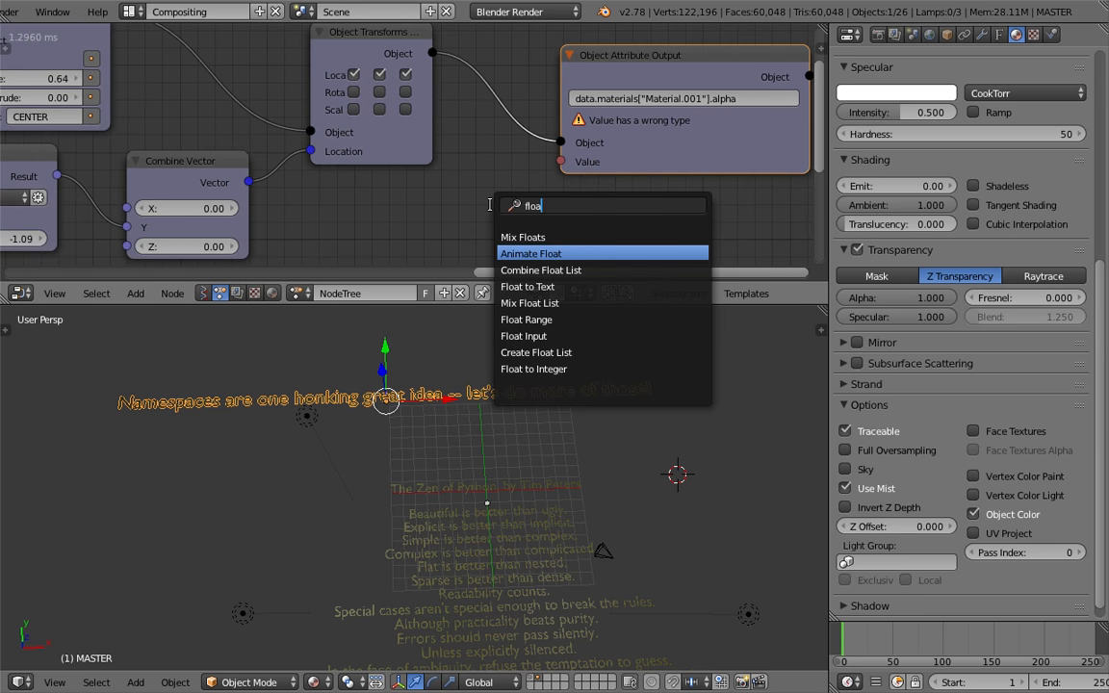
key("Down")
key("Down")
key("Down")
key("Down")
key("Down")
key("Return")
left_click(395, 180)
key("ctrl+s")
Connect the Float Input to the attribute's Value socket and set it to 1.38
left_click_drag(519, 207, 560, 161)
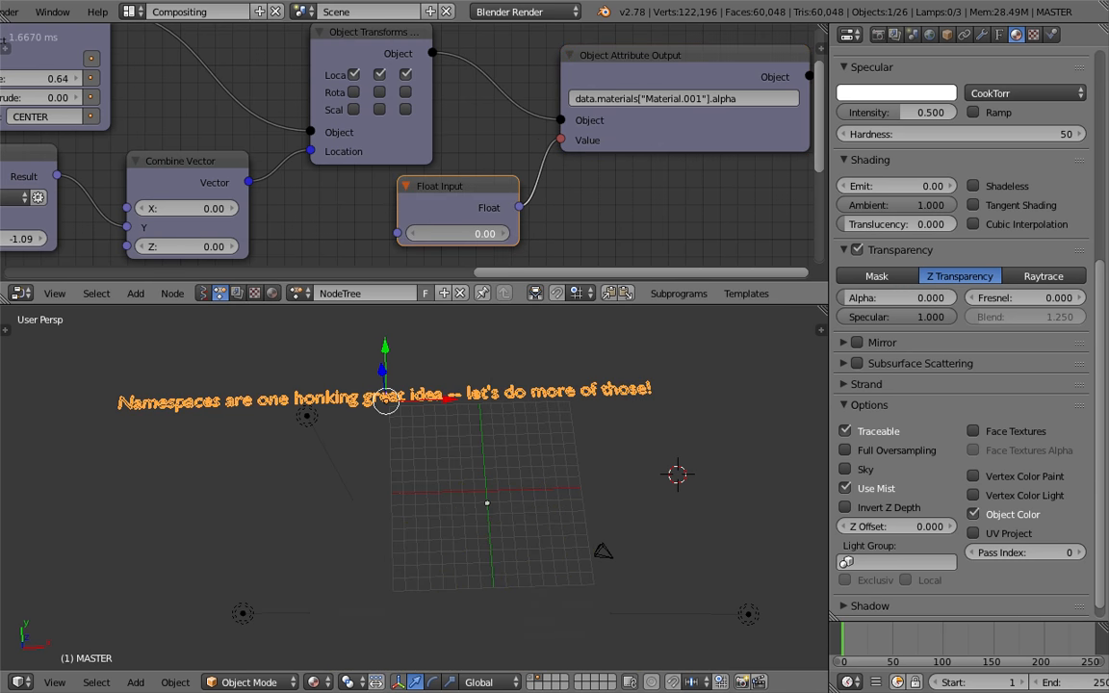
left_click_drag(459, 234, 559, 234)
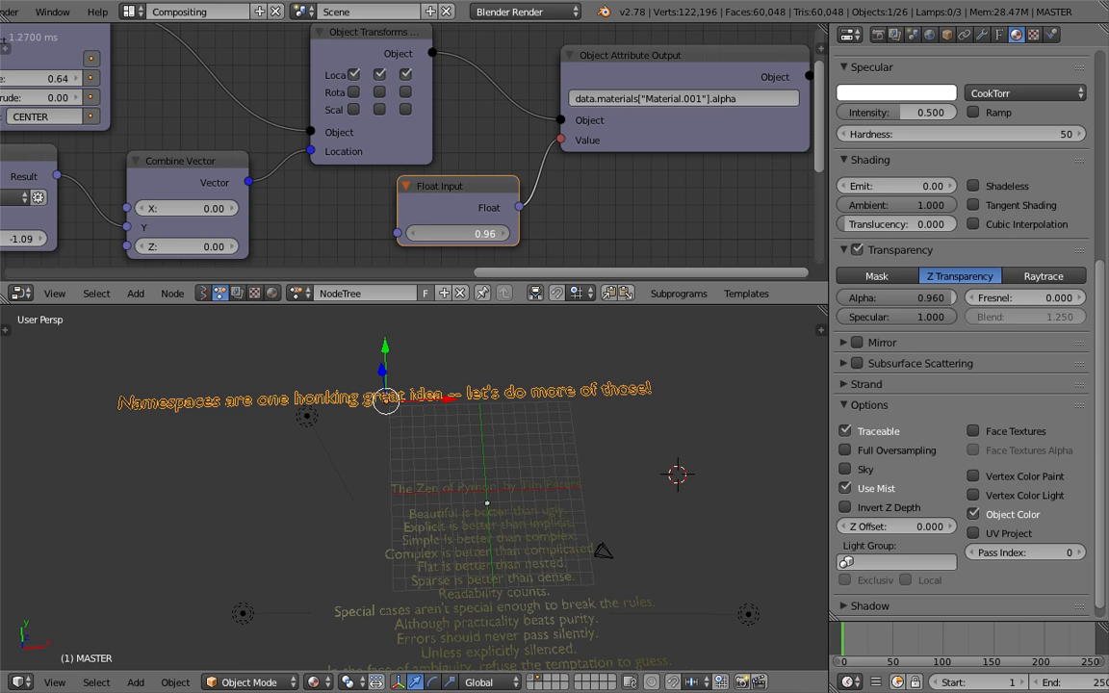
left_click_drag(476, 233, 488, 234)
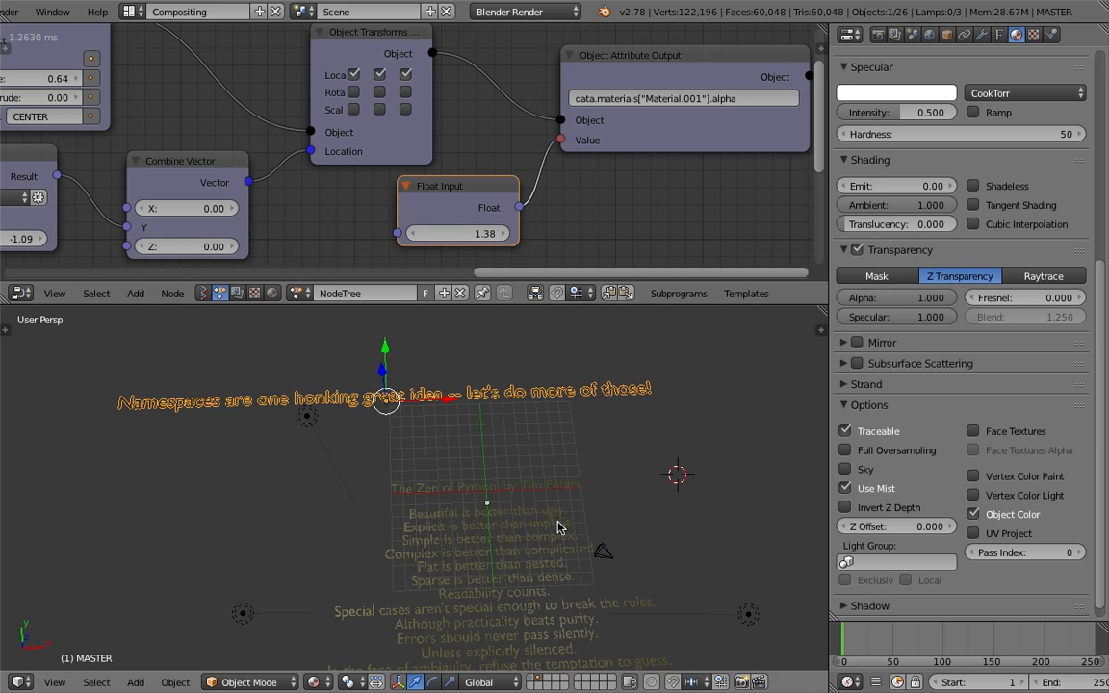
Select an instanced text line and set the Float Input value to 0.96
middle_click_drag(556, 520, 552, 479, "shift")
right_click(550, 470)
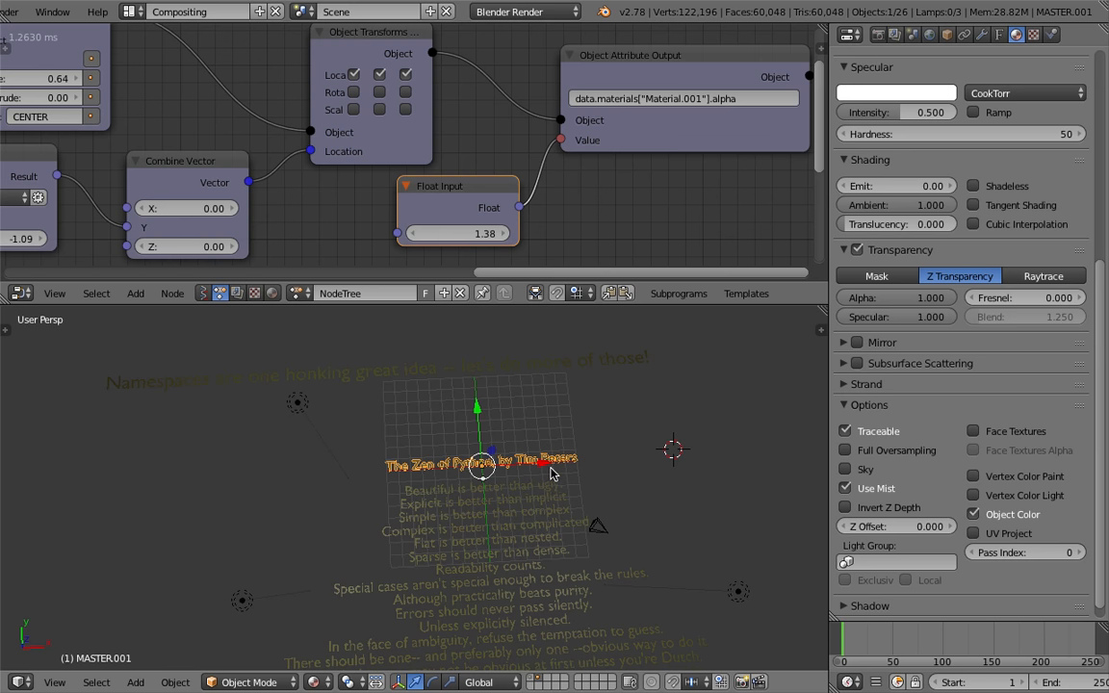
scroll(934, 241, "up", 8)
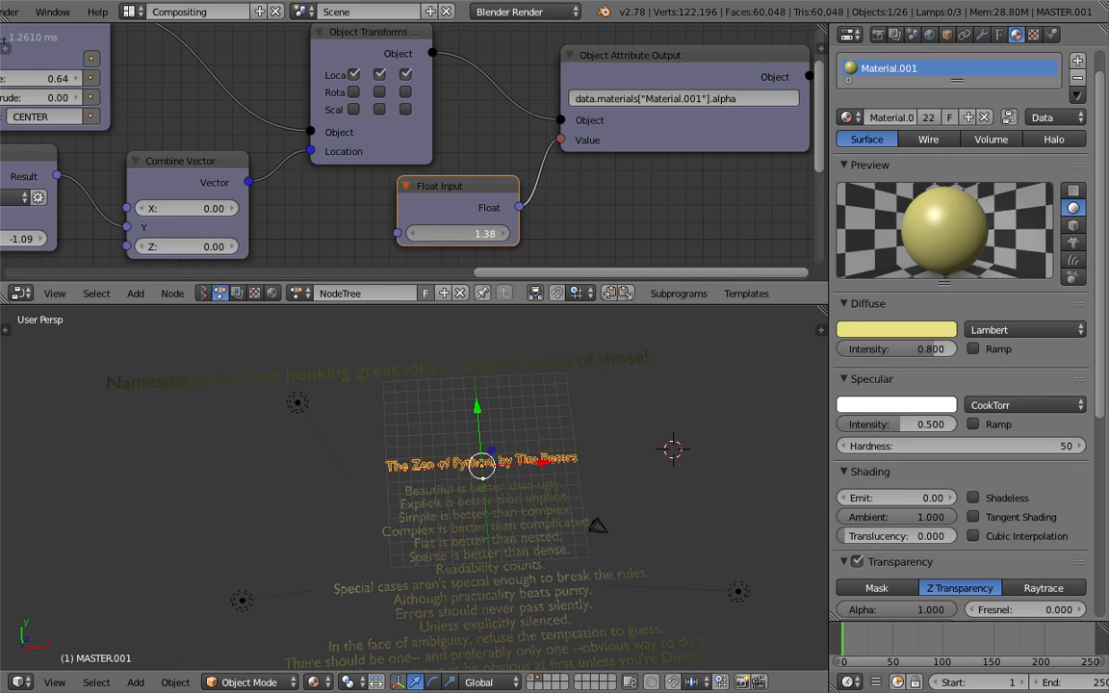
left_click_drag(462, 233, 456, 233)
right_click(535, 502)
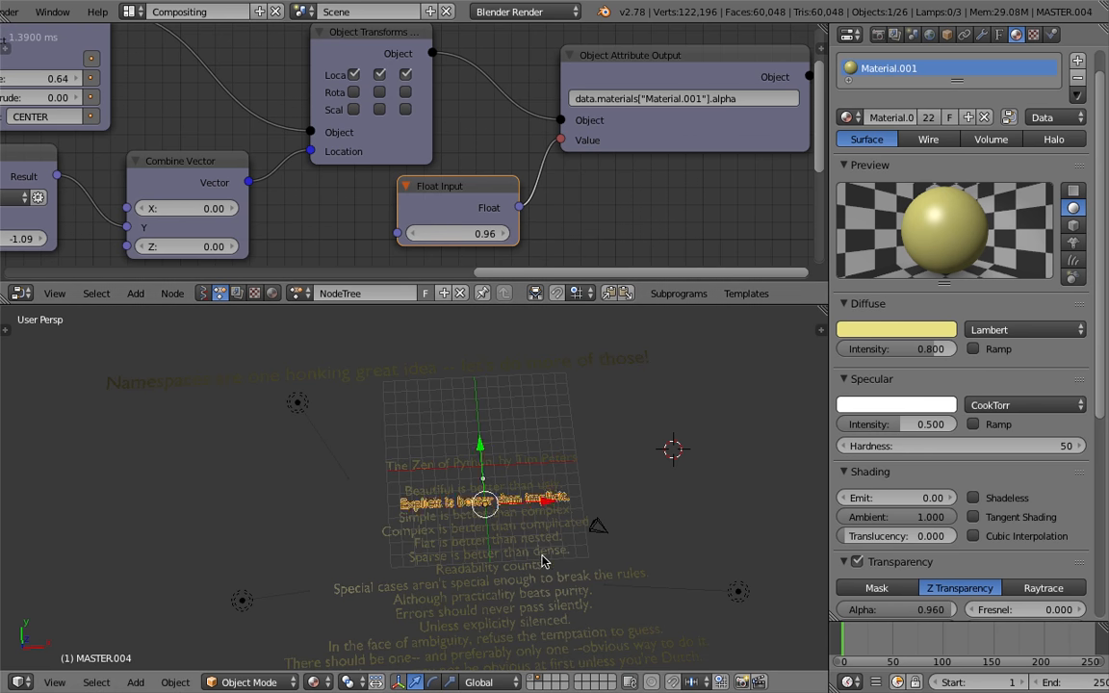
Select the title text line, save the file, and set the Float Input value to 1
right_click(541, 555)
right_click(549, 469)
key("ctrl+s")
left_click(550, 470)
left_click(480, 234)
type("1")
key("Return")
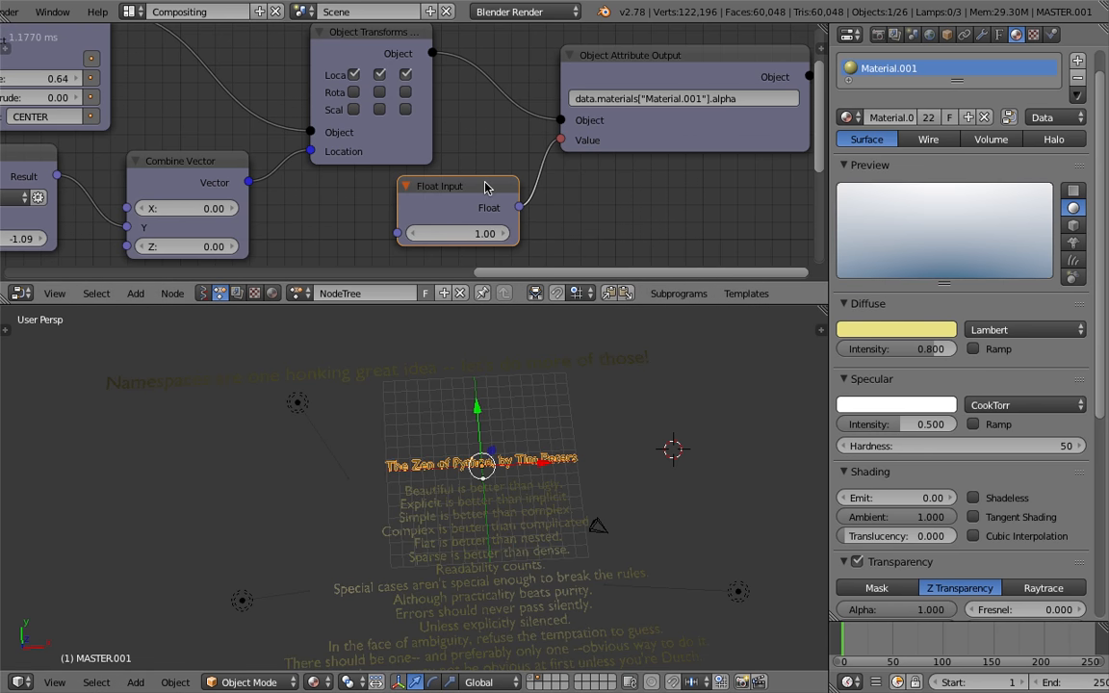
Delete the Float Input node and open the selected object's Object Color picker in the object properties
key("x")
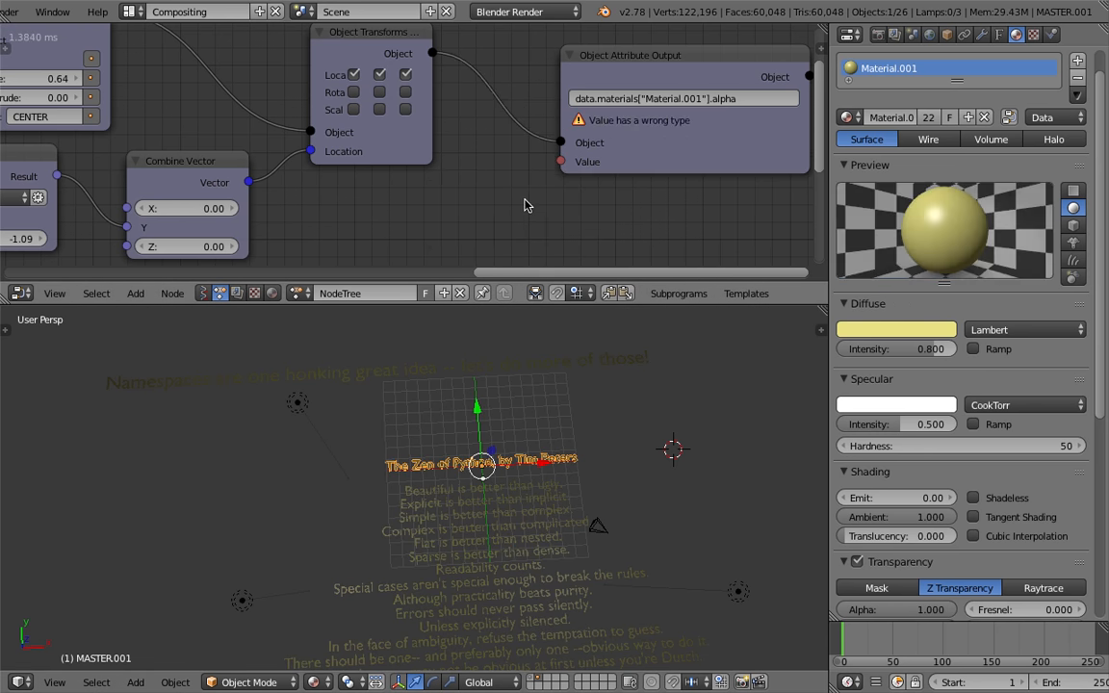
left_click(946, 35)
left_click(1013, 550)
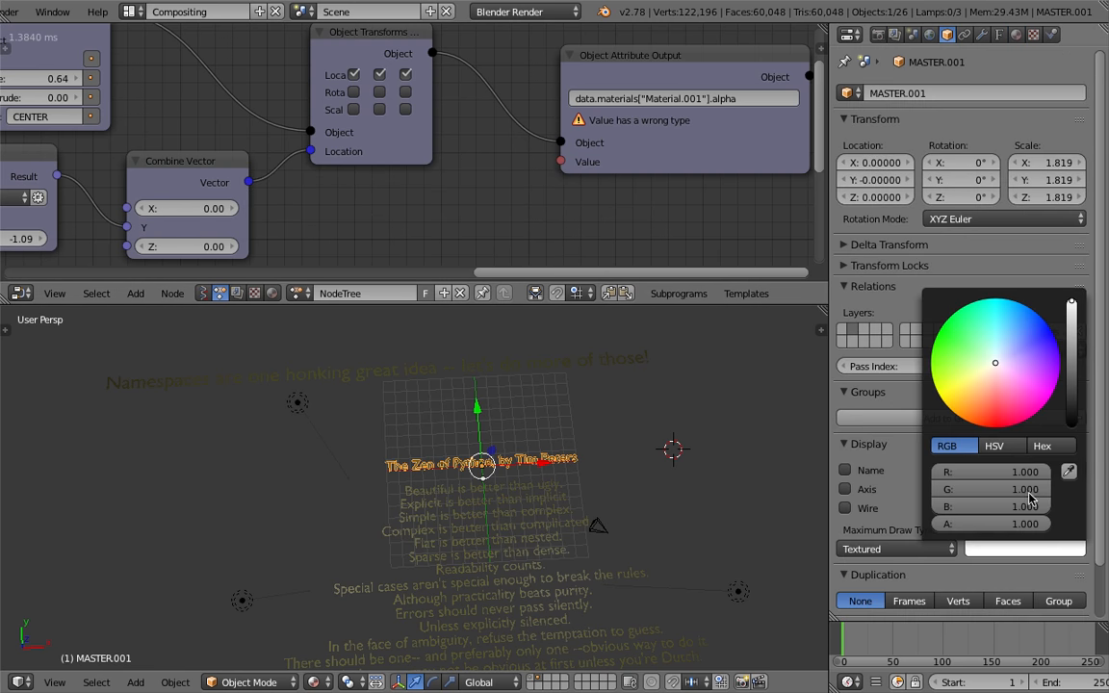
mouse_move(1024, 524)
left_mouse_down()
mouse_move(915, 525)
mouse_move(1038, 524)
left_mouse_up()
left_click(978, 569)
right_click(994, 553)
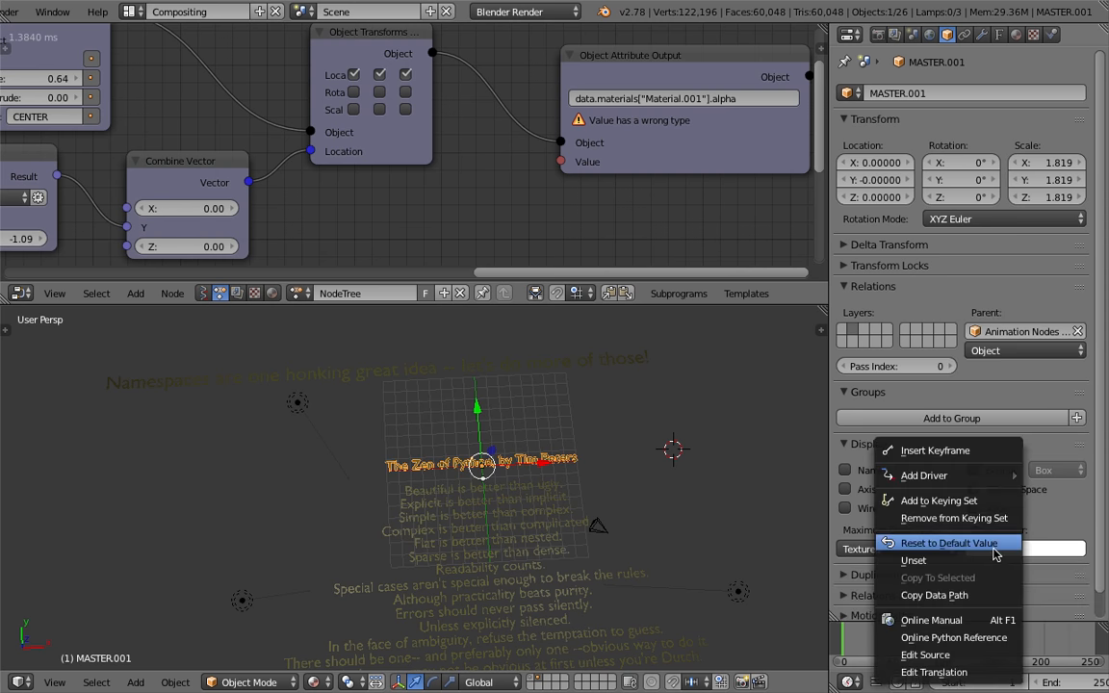
Set the Object Attribute Output's attribute path to color
left_click(700, 97)
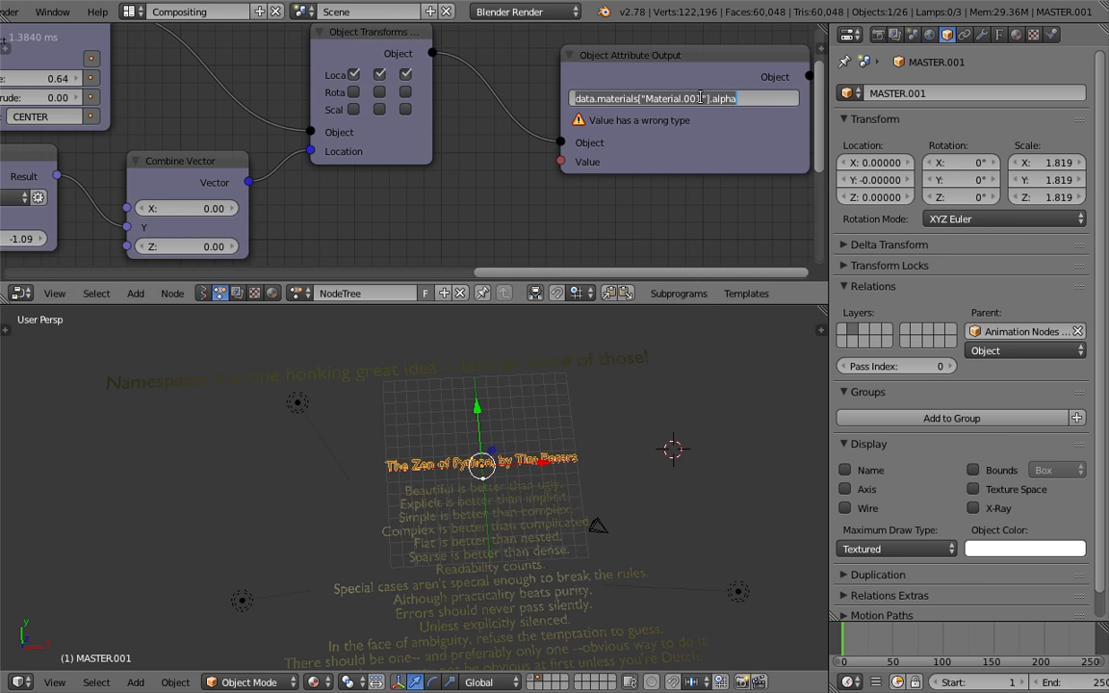
type("color")
key("Return")
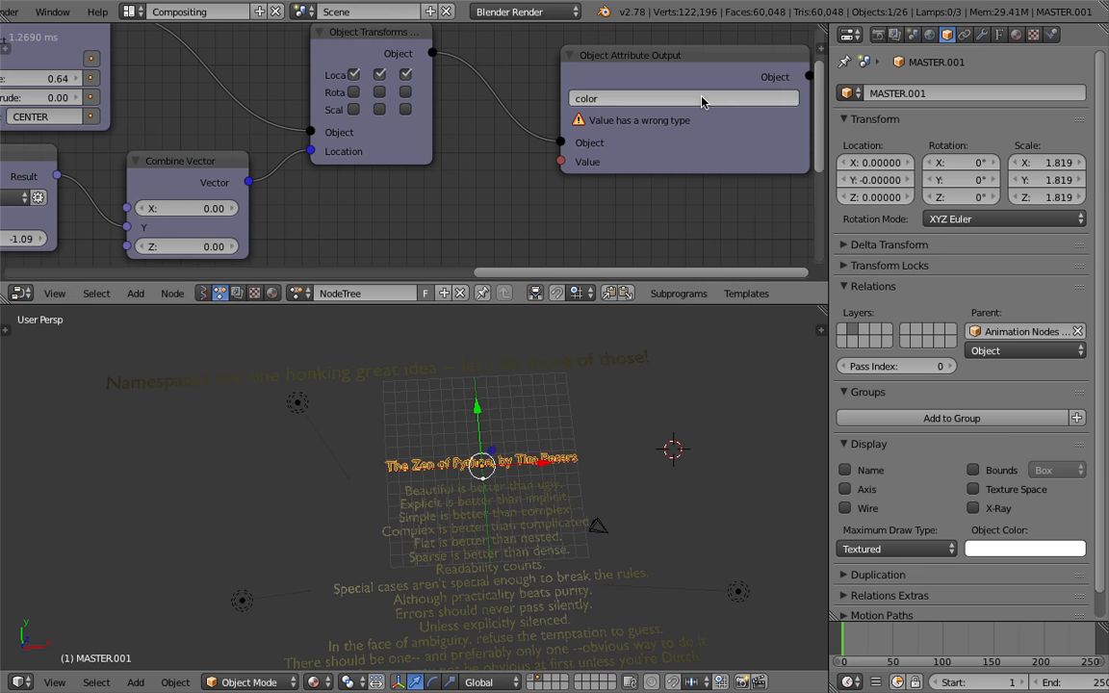
Add a Combine Color node and place it above the Object Attribute Output
middle_click_drag(597, 102, 590, 138)
left_click_drag(607, 113, 632, 81)
middle_click_drag(439, 231, 435, 103)
key("ctrl+a")
type("combine col")
key("Down")
key("Return")
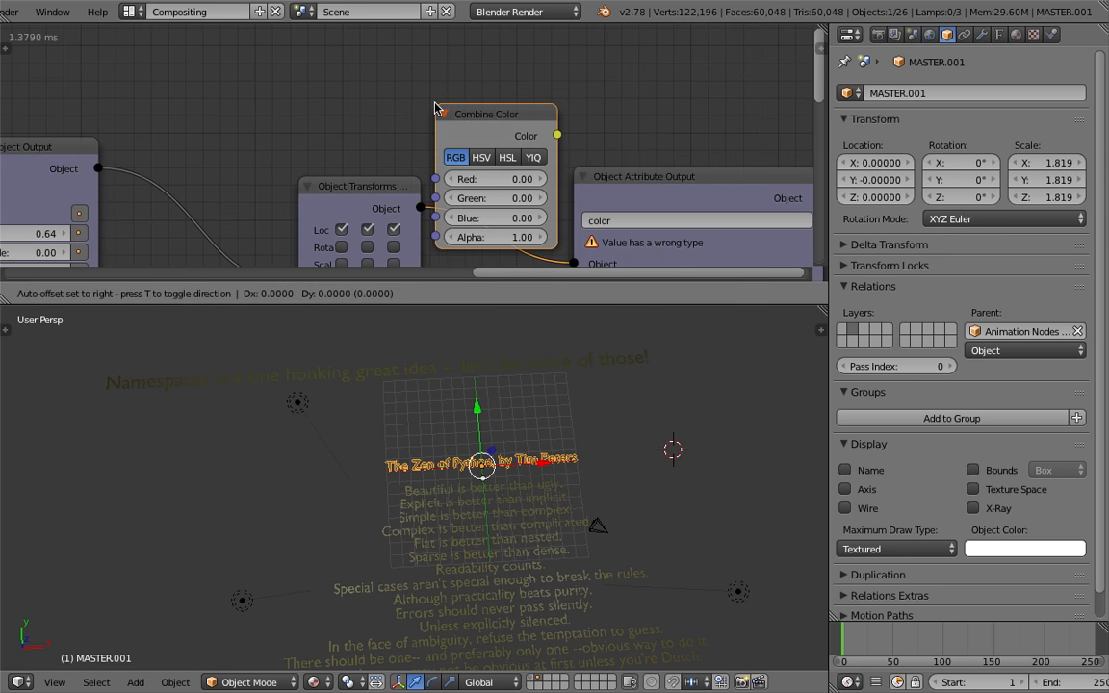
left_click(435, 39)
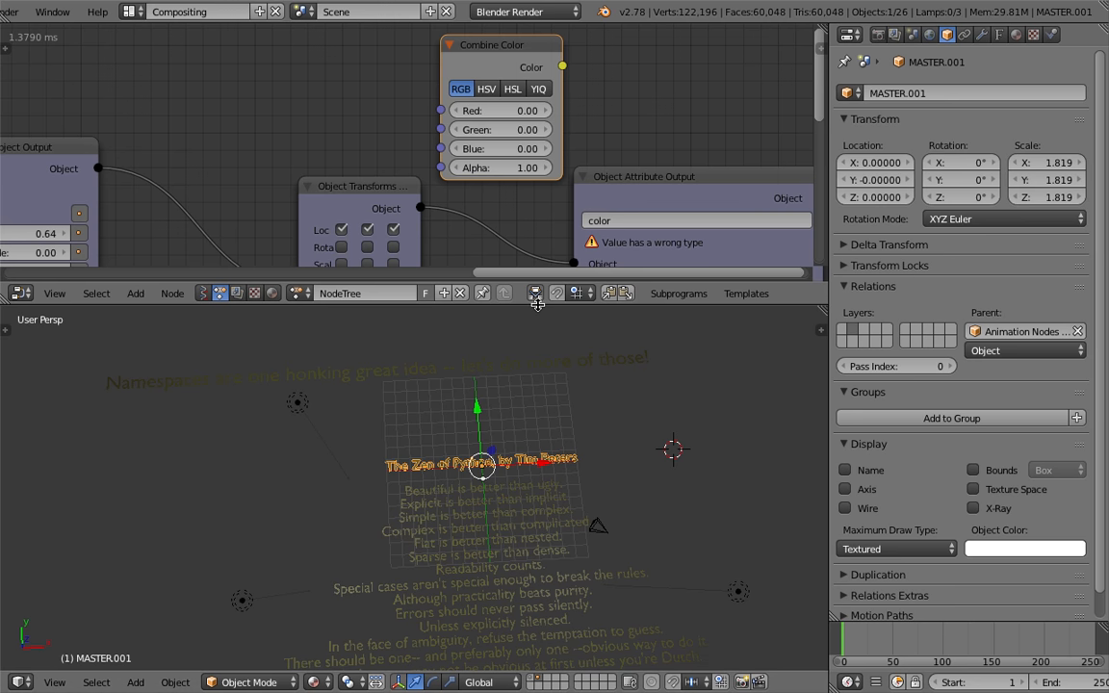
Switch the Combine Color node to HSV, connect its Color output to the attribute's Value socket, and save
left_click_drag(534, 298, 528, 356)
middle_click_drag(528, 356, 473, 299)
left_click(431, 85)
left_click_drag(638, 173, 638, 164)
left_click_drag(507, 62, 573, 271)
key("ctrl+s")
left_click(575, 272)
Set the Combine Color node's Alpha to 1
left_click_drag(449, 164, 573, 164)
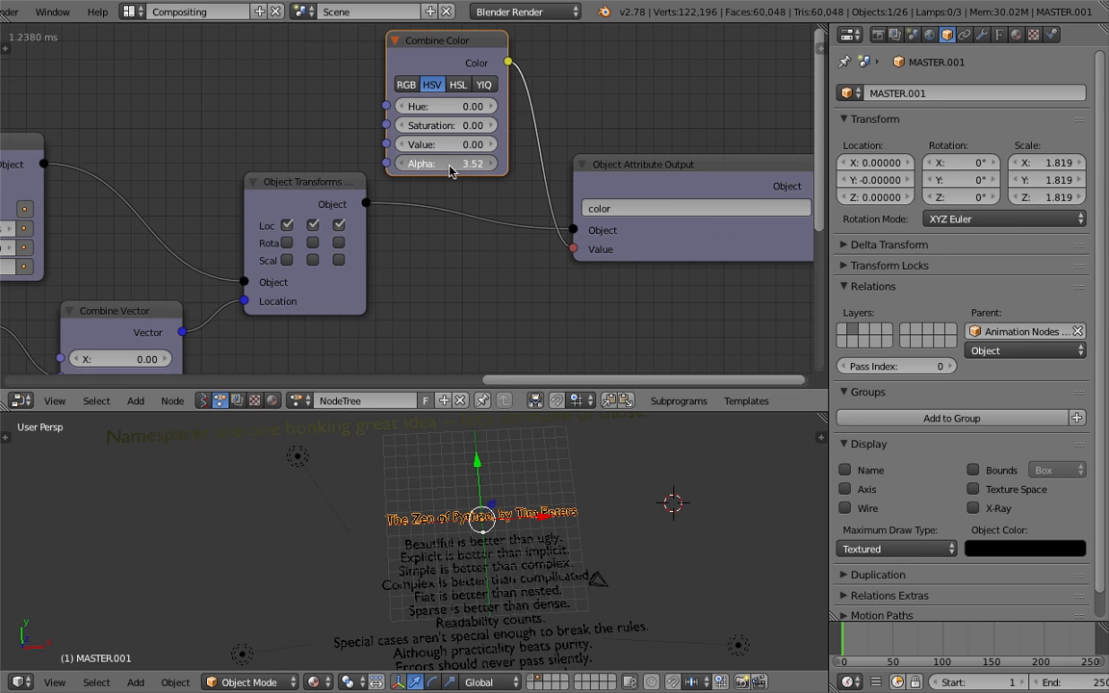
middle_click_drag(452, 167, 512, 171)
left_click(522, 174)
type("1")
key("Return")
Set the Combine Color node's Saturation and Value to 1 and save the file
middle_click_drag(585, 116, 716, 120)
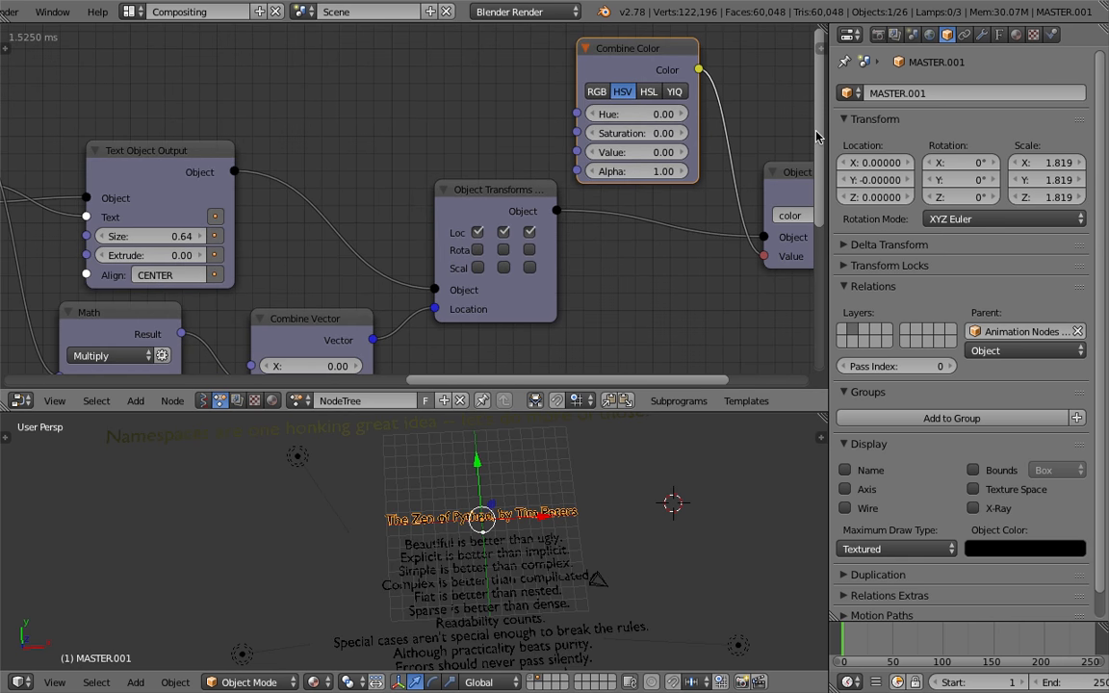
left_click_drag(828, 136, 941, 136)
left_click_drag(710, 133, 710, 152)
type("1")
key("Return")
middle_click_drag(674, 613, 639, 552)
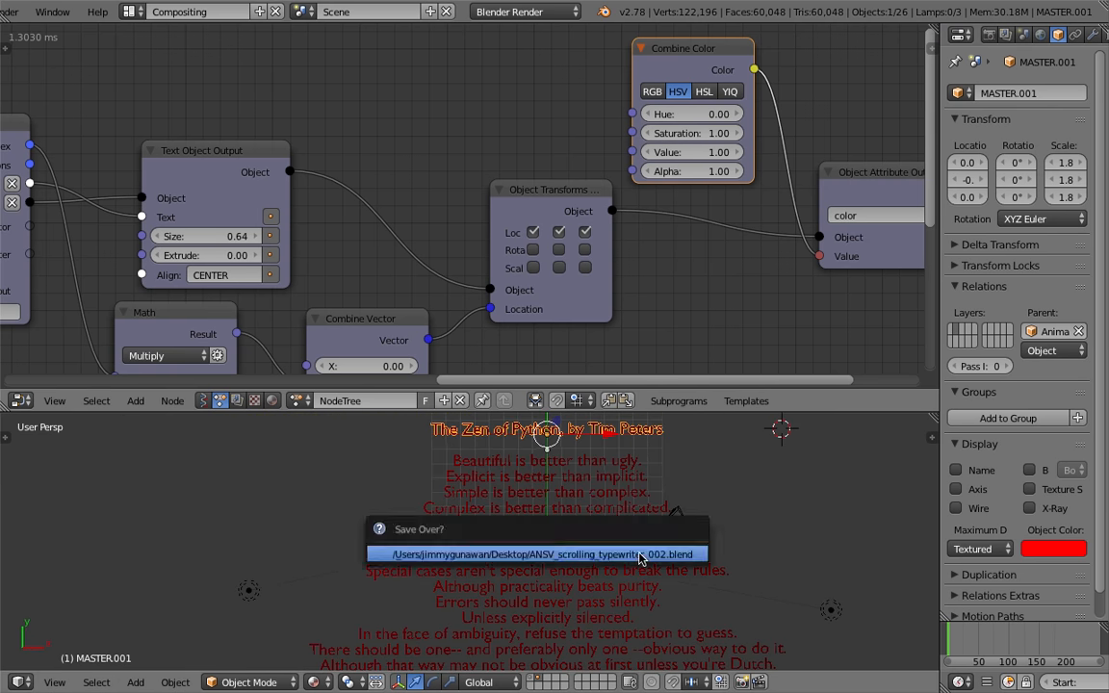
Add a Math node above the Text Object Output node
scroll(639, 556, "down", 3)
scroll(357, 135, "down", 2)
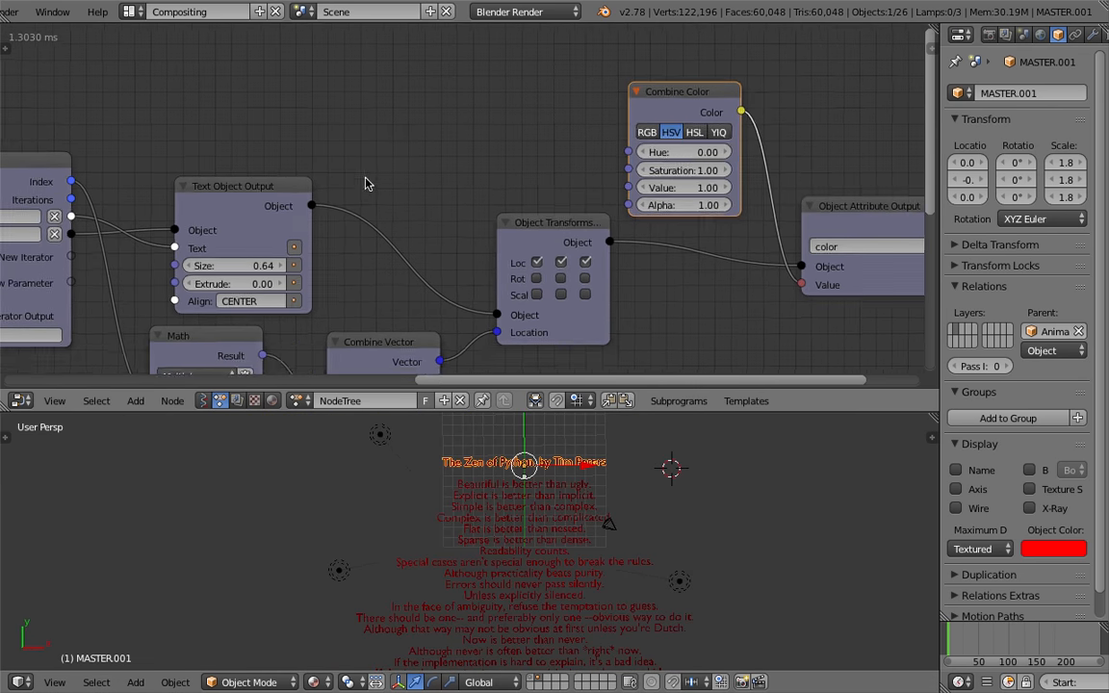
middle_click_drag(366, 183, 381, 213)
key("ctrl+a")
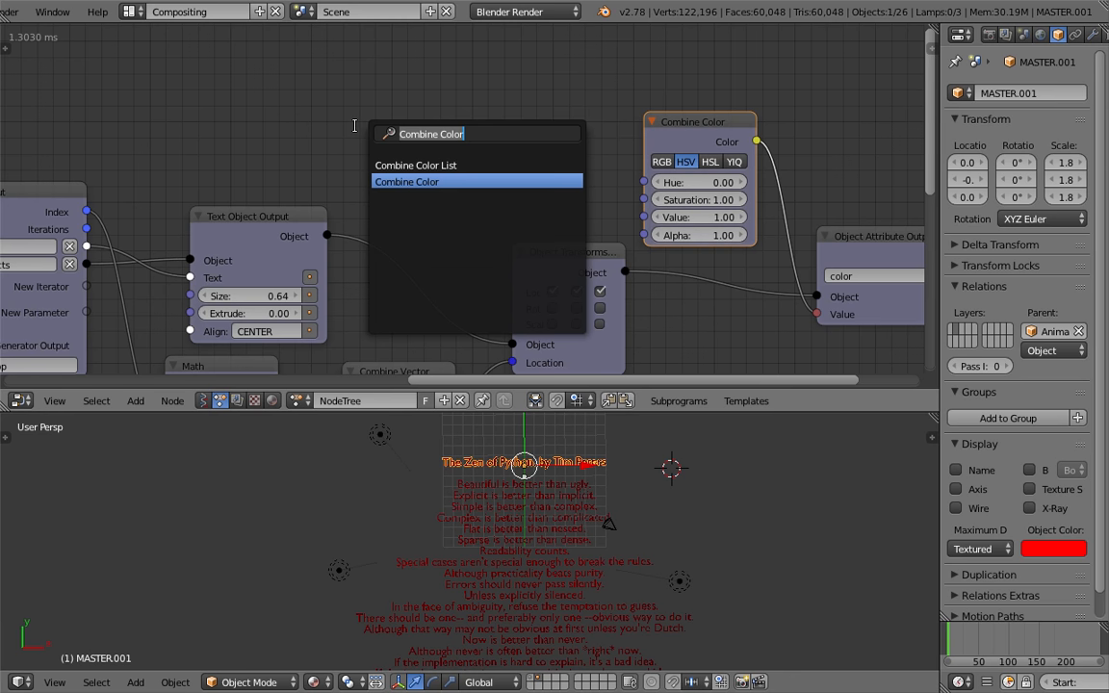
type("math")
key("Down")
key("Down")
key("Up")
key("Up")
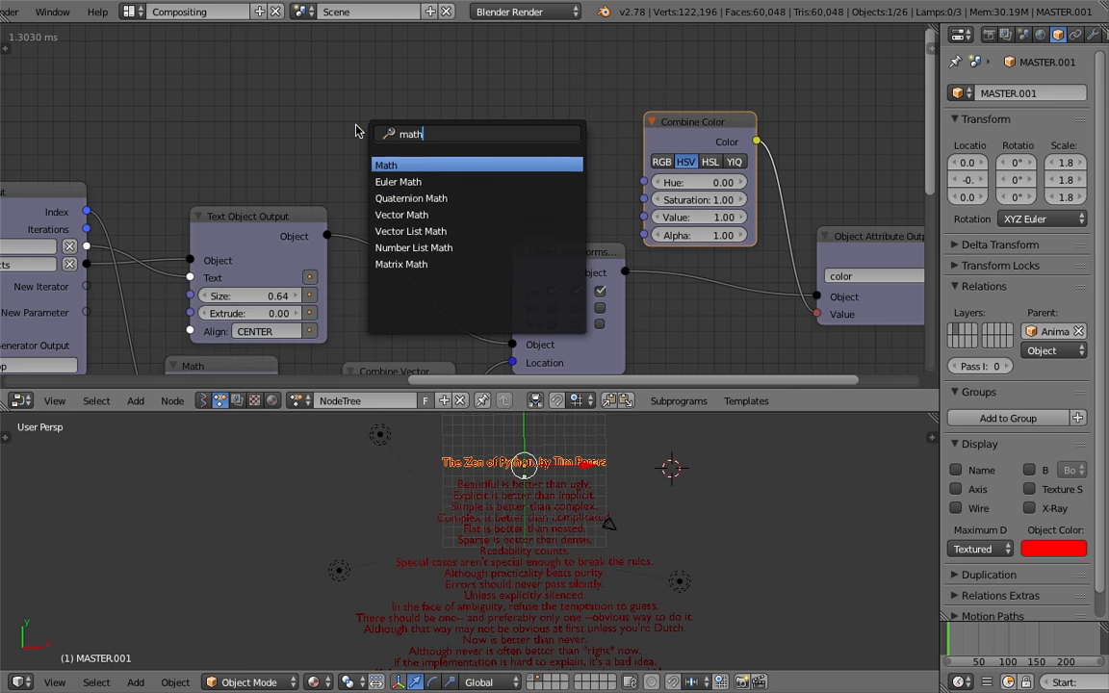
key("Return")
left_click(401, 86)
Set the Math node to Divide, feeding the loop's Index into A and Iterations into B
left_click_drag(87, 211, 400, 151)
left_click(426, 131)
left_click(427, 203)
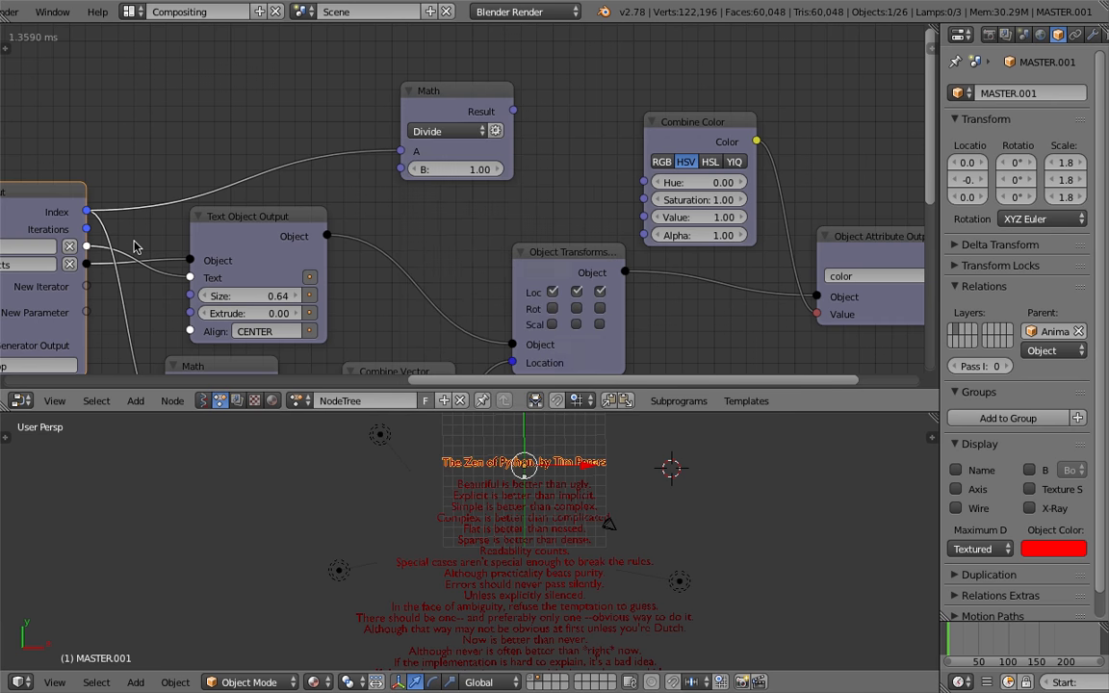
left_click_drag(86, 229, 400, 168)
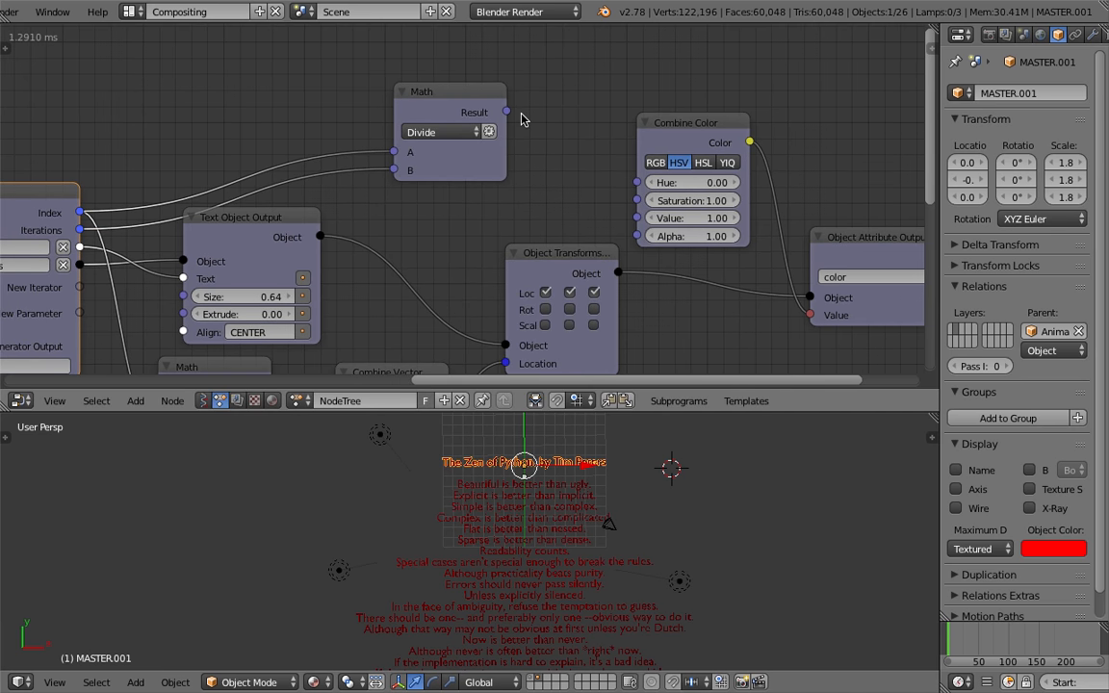
Connect the Math node's Result to the Combine Color's Hue input and save the file
left_click_drag(508, 112, 636, 182)
key("ctrl+s")
left_click(575, 517)
Adjust the Combine Color node's Alpha to about 0.79 and save the file
middle_click_drag(573, 208, 486, 171)
left_click_drag(545, 168, 584, 169)
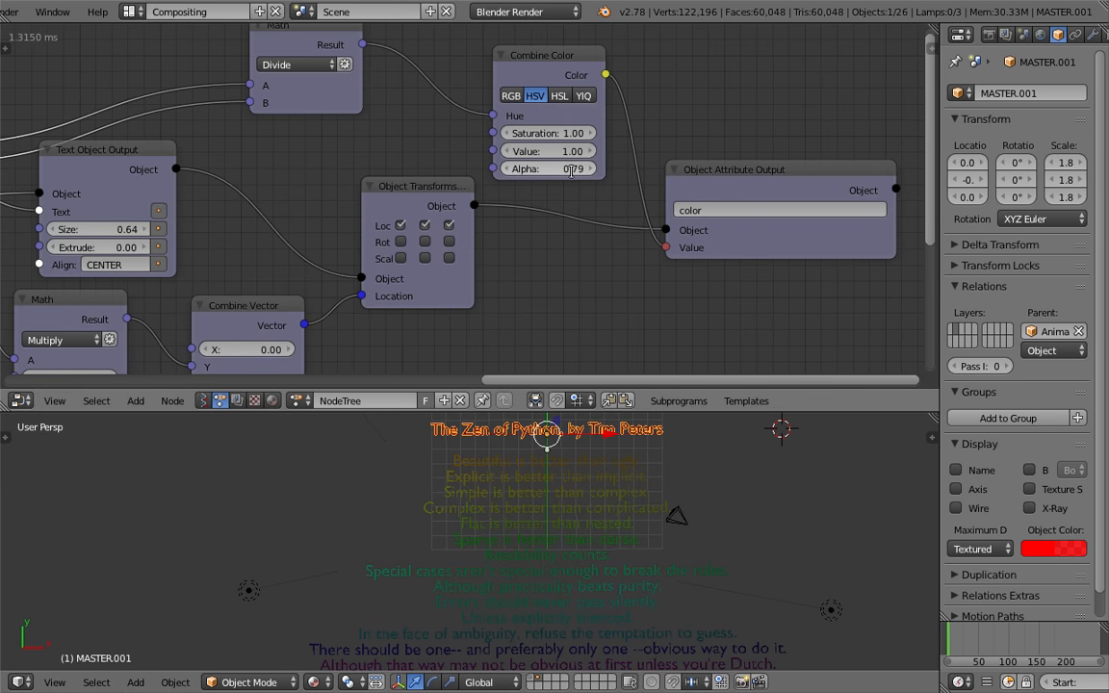
scroll(578, 221, "down", 2)
key("ctrl+s")
left_click(596, 378)
Enlarge the 3D viewport and select a lamp in the scene
left_click_drag(596, 390, 596, 151)
key("a")
key("a")
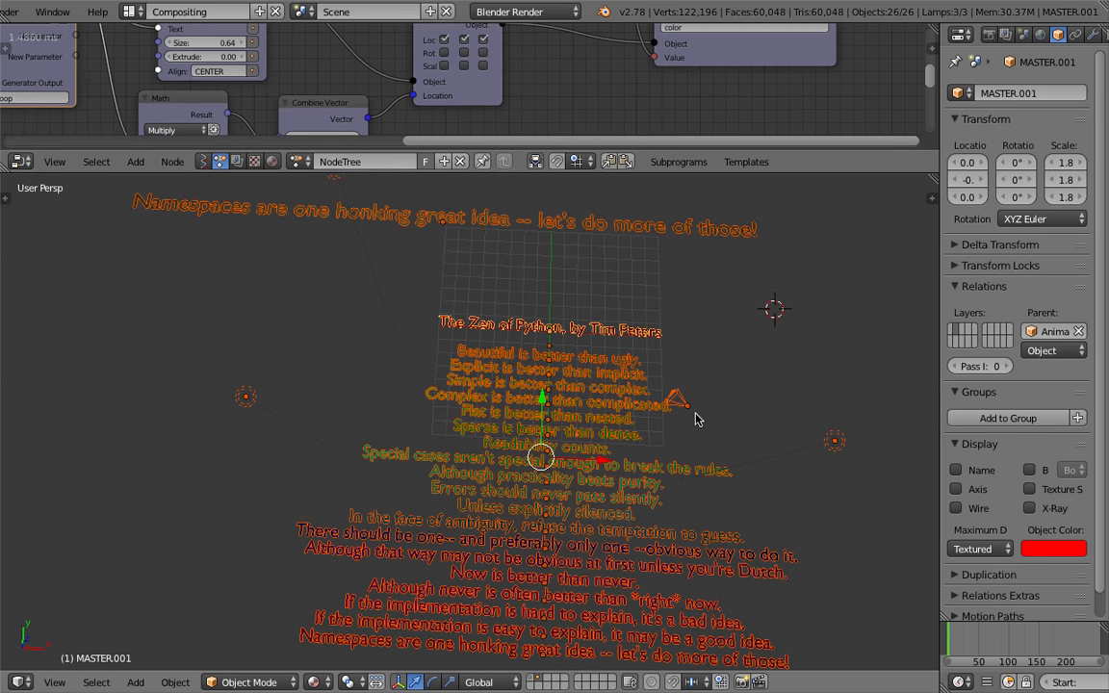
scroll(694, 418, "down", 2)
key("a")
right_click(611, 404)
right_click(680, 417, "shift")
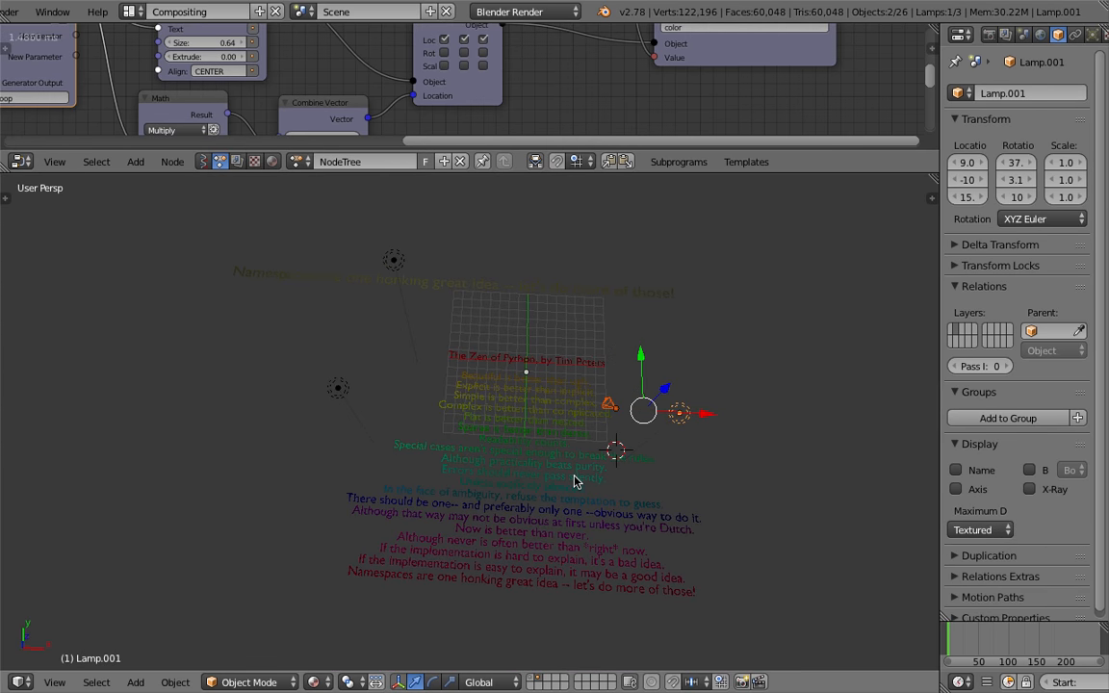
Switch the viewport shading to Texture and move the timeline to frame 64
left_click(311, 683)
left_click(337, 605)
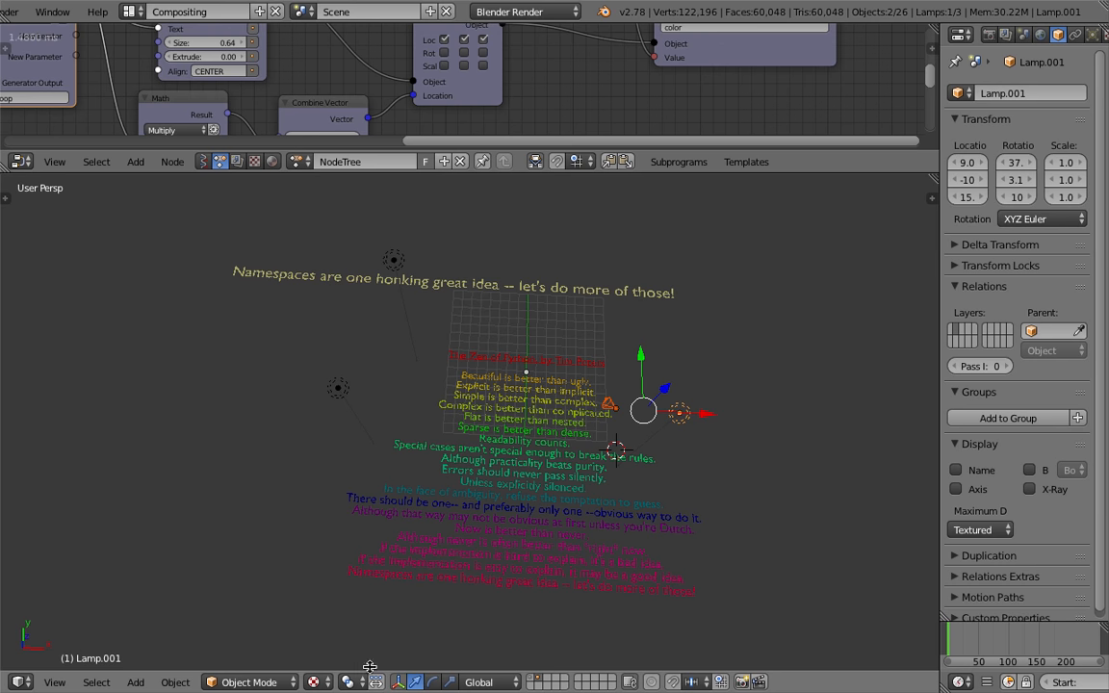
left_click(990, 636)
left_click_drag(991, 632, 986, 631)
middle_click_drag(636, 91, 626, 205)
mouse_move(574, 114)
left_mouse_down()
mouse_move(558, 114)
mouse_move(577, 117)
left_mouse_up()
Open the viewport properties shelf and set its Shading material mode to GLSL
key("n")
scroll(847, 525, "down", 5)
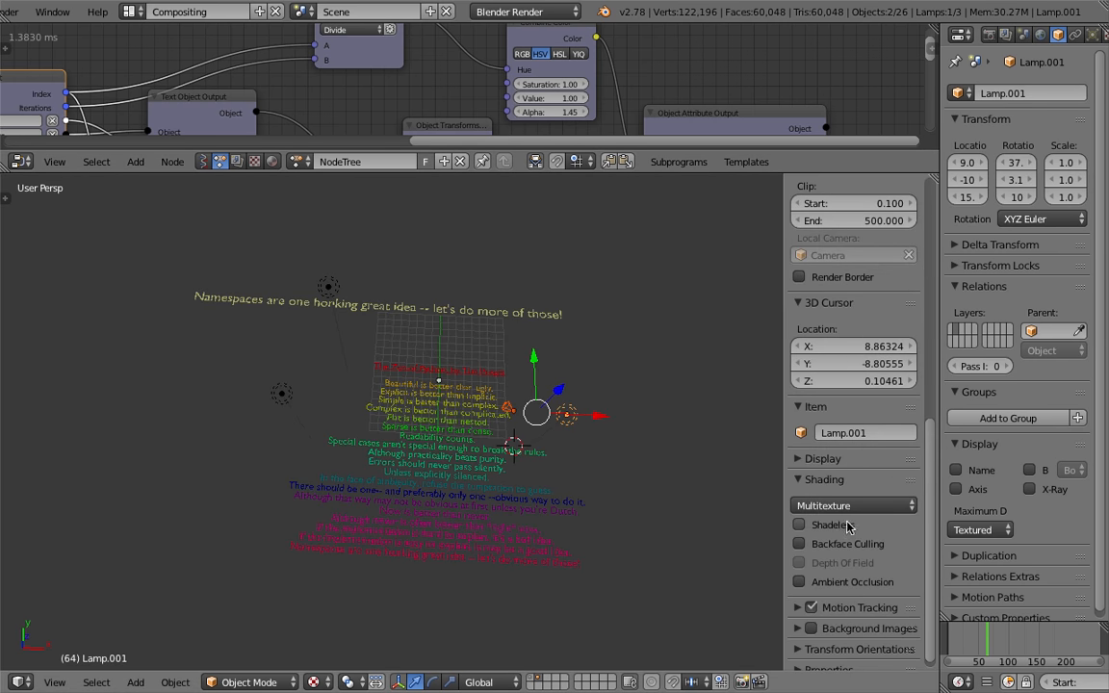
left_click(847, 505)
left_click(822, 463)
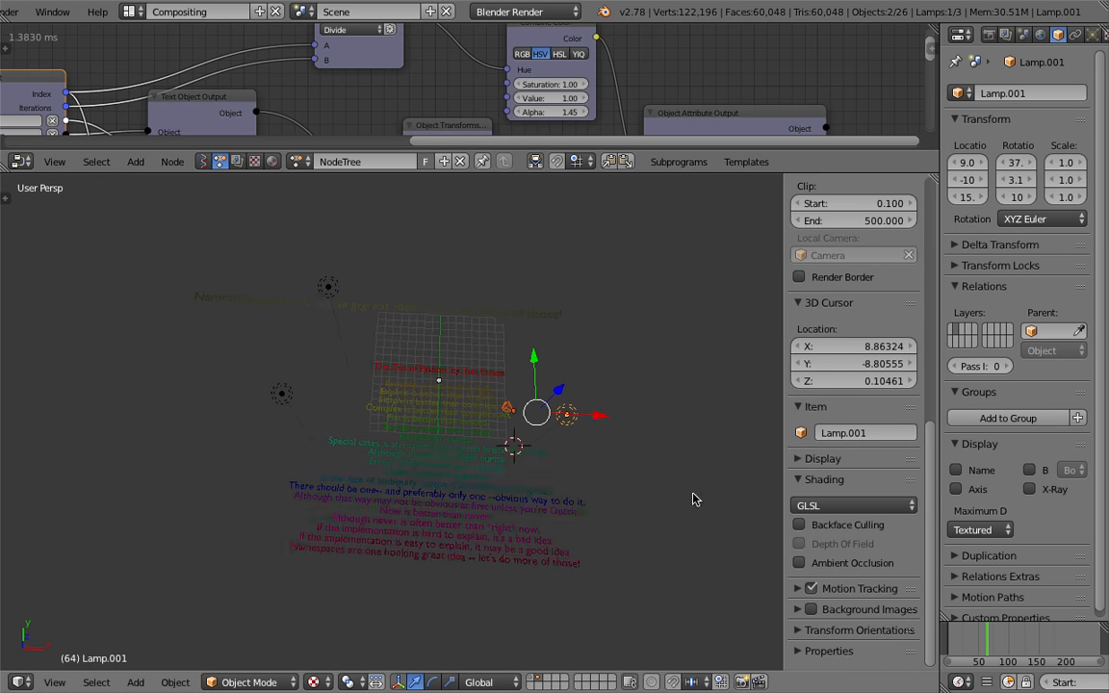
Switch the viewport material mode back to Multitexture
scroll(696, 497, "up", 2)
left_click(826, 459)
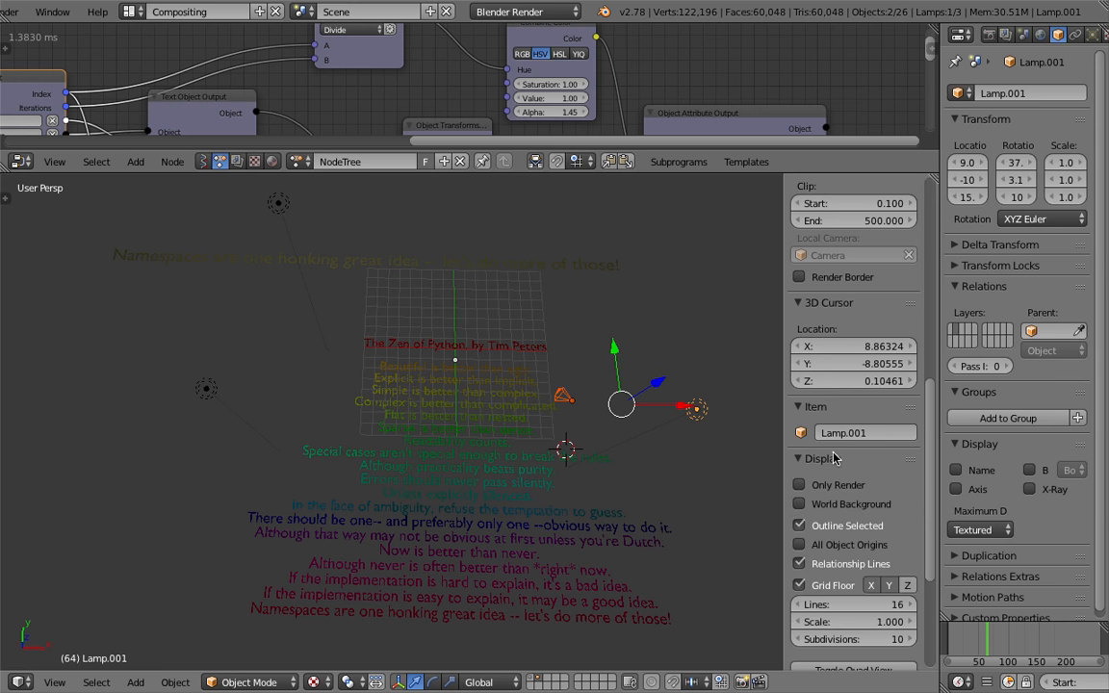
left_click(833, 459)
left_click(847, 505)
left_click(836, 467)
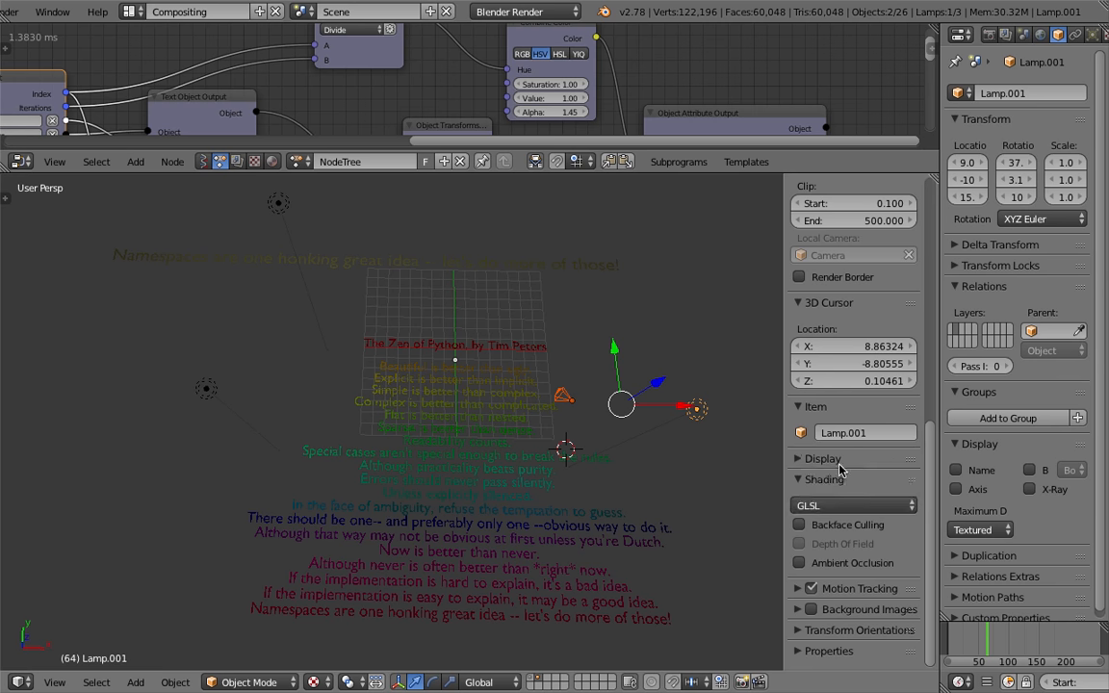
left_click(835, 459)
left_click(839, 463)
left_click(849, 505)
left_click(845, 486)
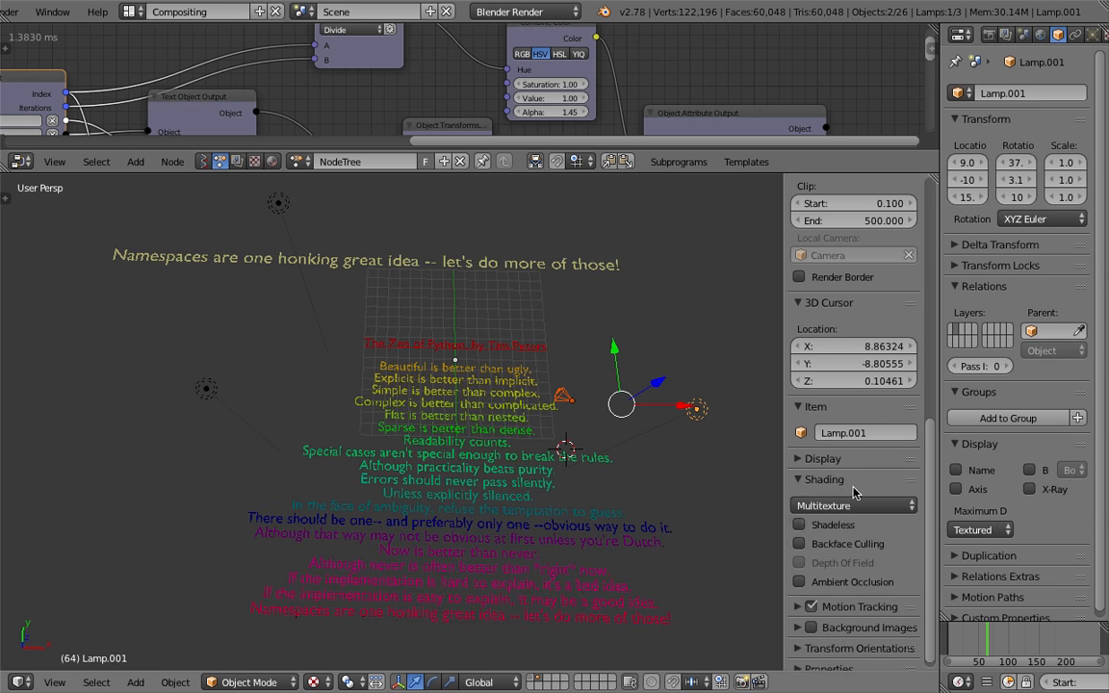
Toggle Backface Culling on and off and expand the shelf's Display settings
left_click(848, 529)
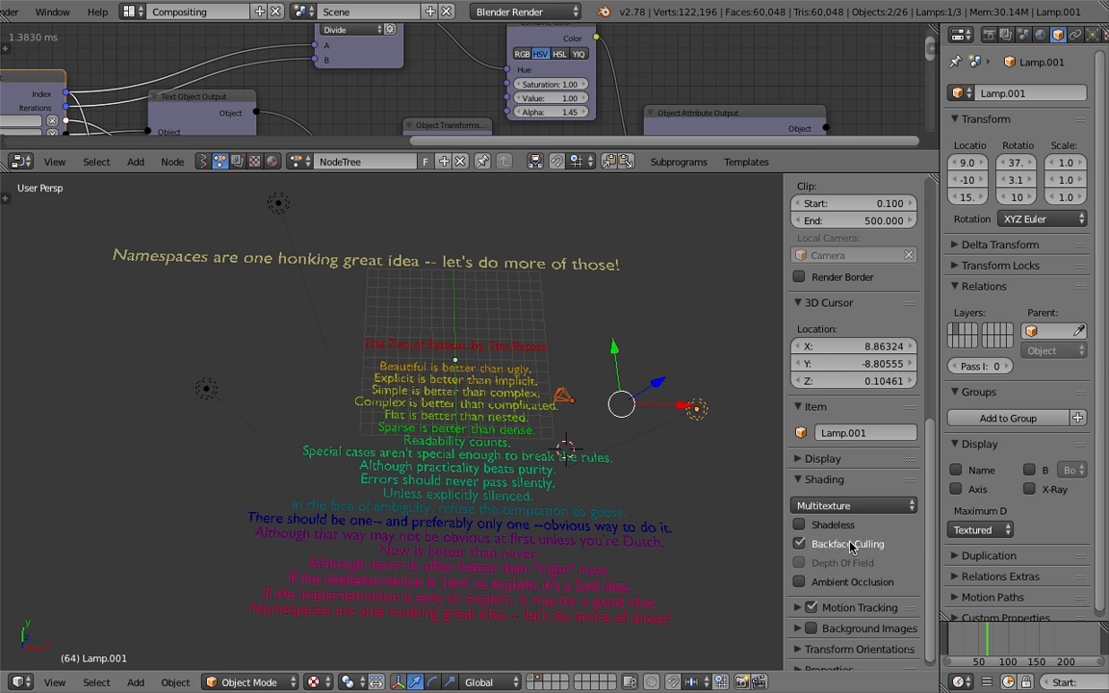
left_click(849, 545)
scroll(871, 563, "down", 1)
left_click(834, 451)
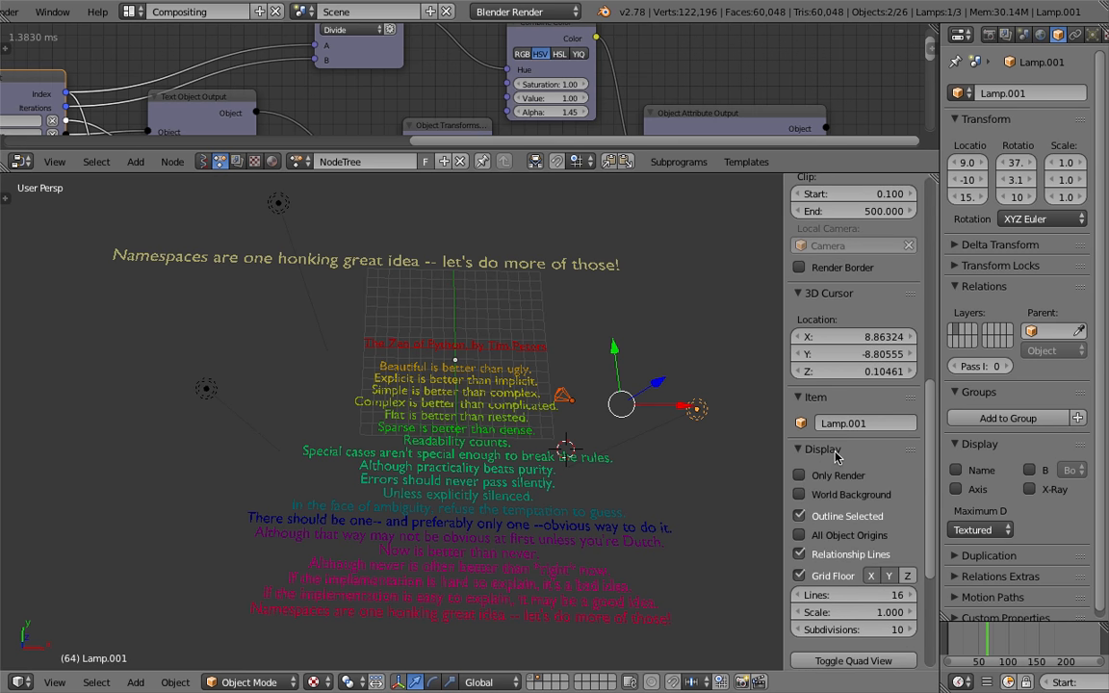
scroll(835, 456, "down", 5)
middle_click_drag(630, 409, 643, 405)
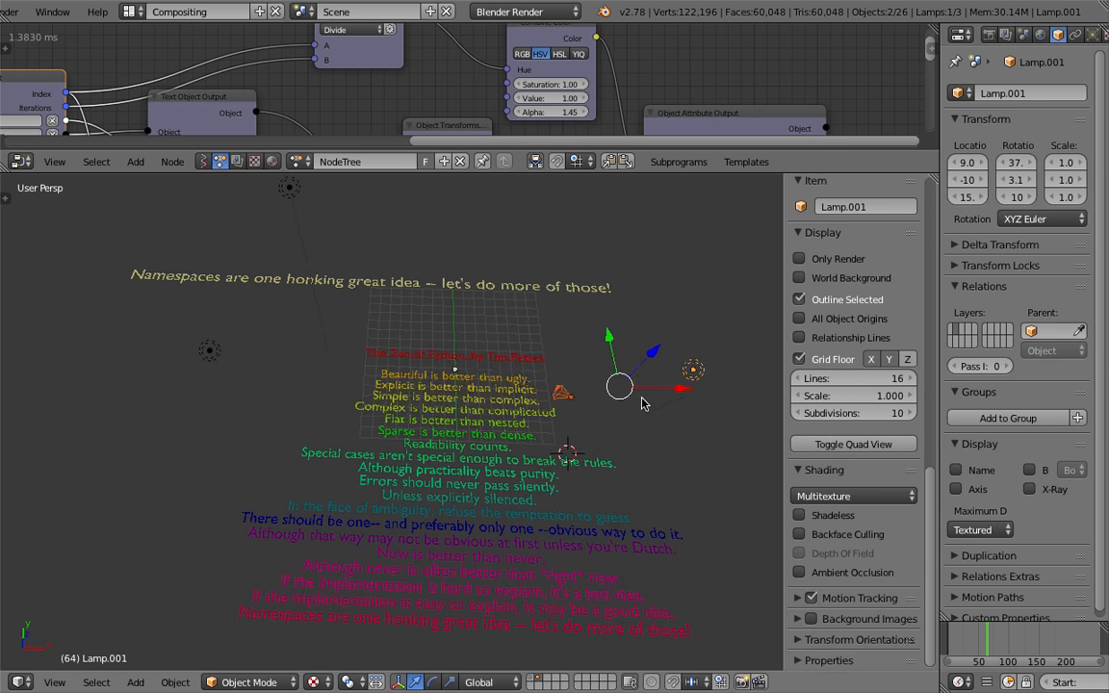
Toggle Backface Culling and switch the material mode to GLSL and back to Multitexture
left_click(823, 518)
left_click(826, 534)
left_click(844, 496)
left_click(823, 476)
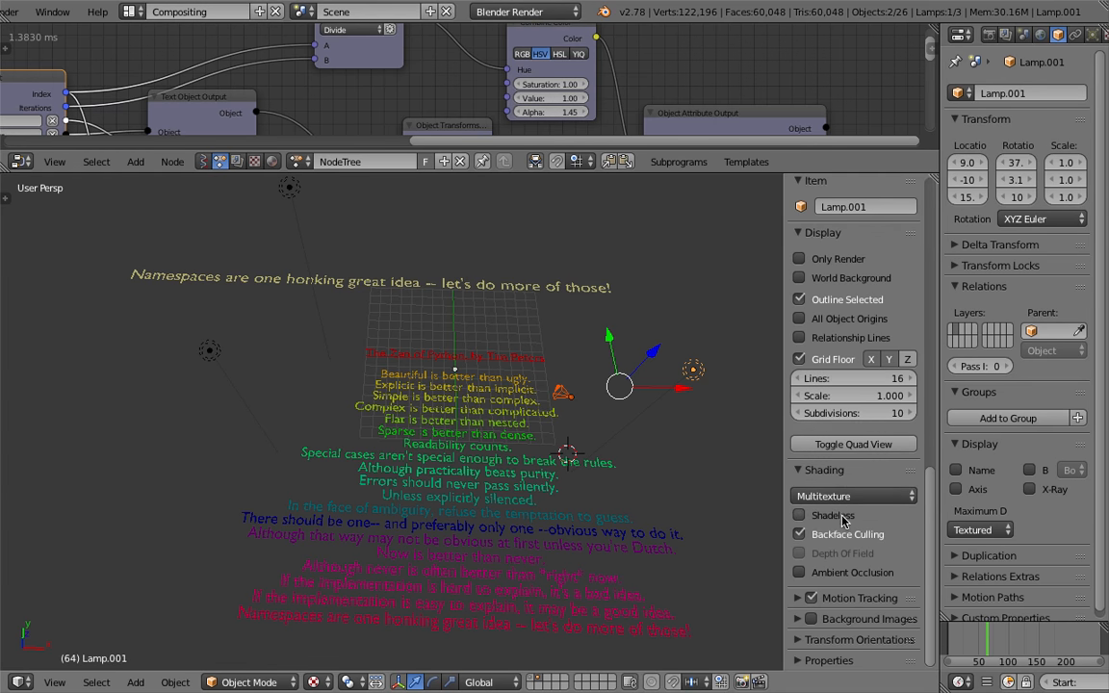
left_click(844, 495)
left_click(818, 456)
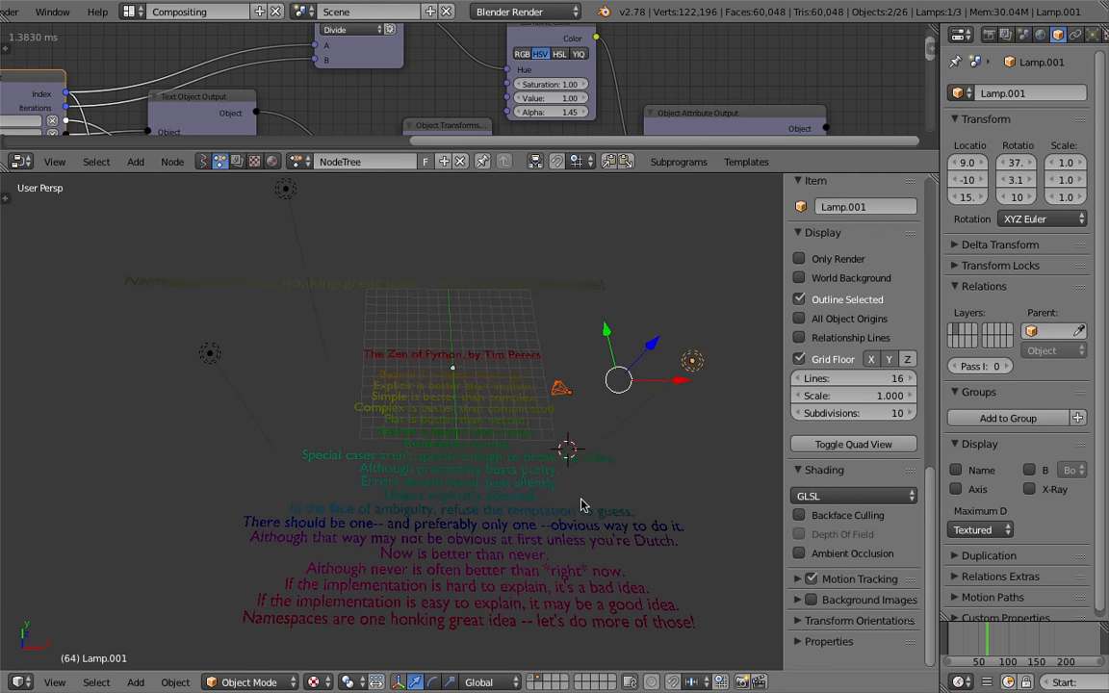
left_click(798, 491)
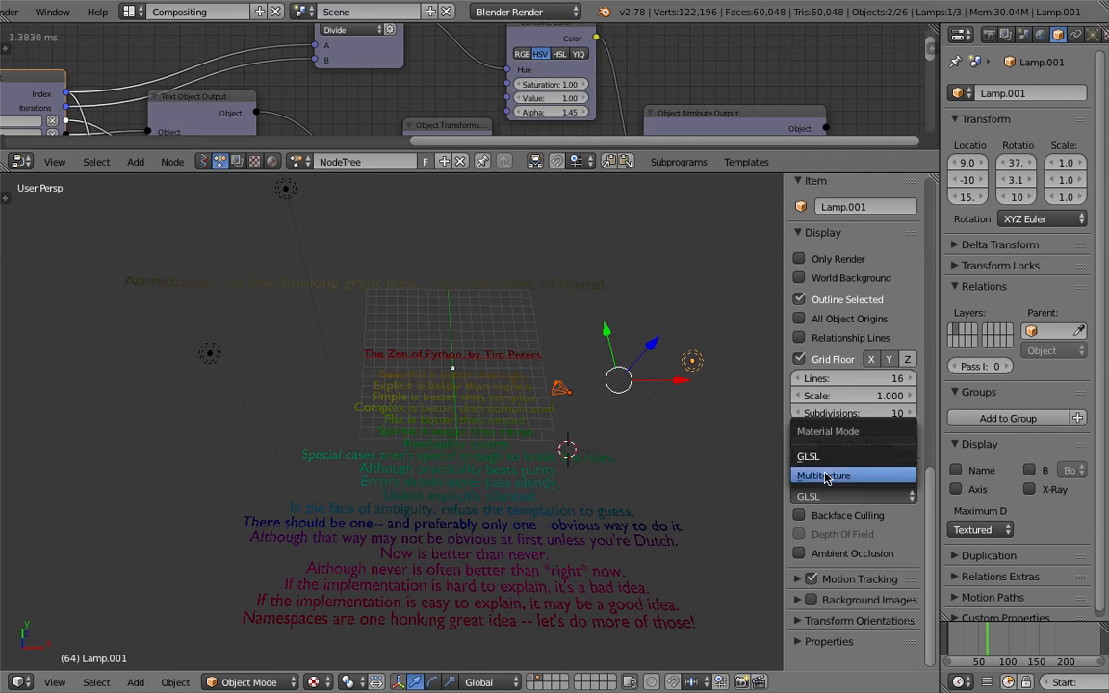
left_click(823, 475)
Try Material viewport shading, then set the viewport shading to Solid
left_click(325, 681)
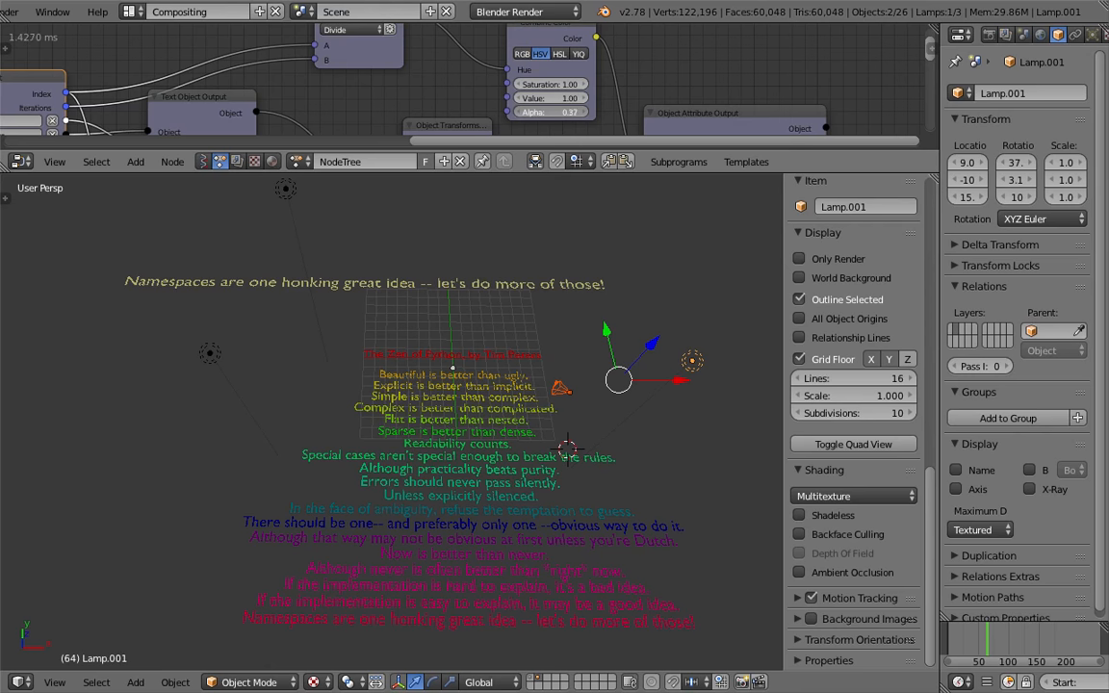
left_click(317, 681)
left_click(359, 589)
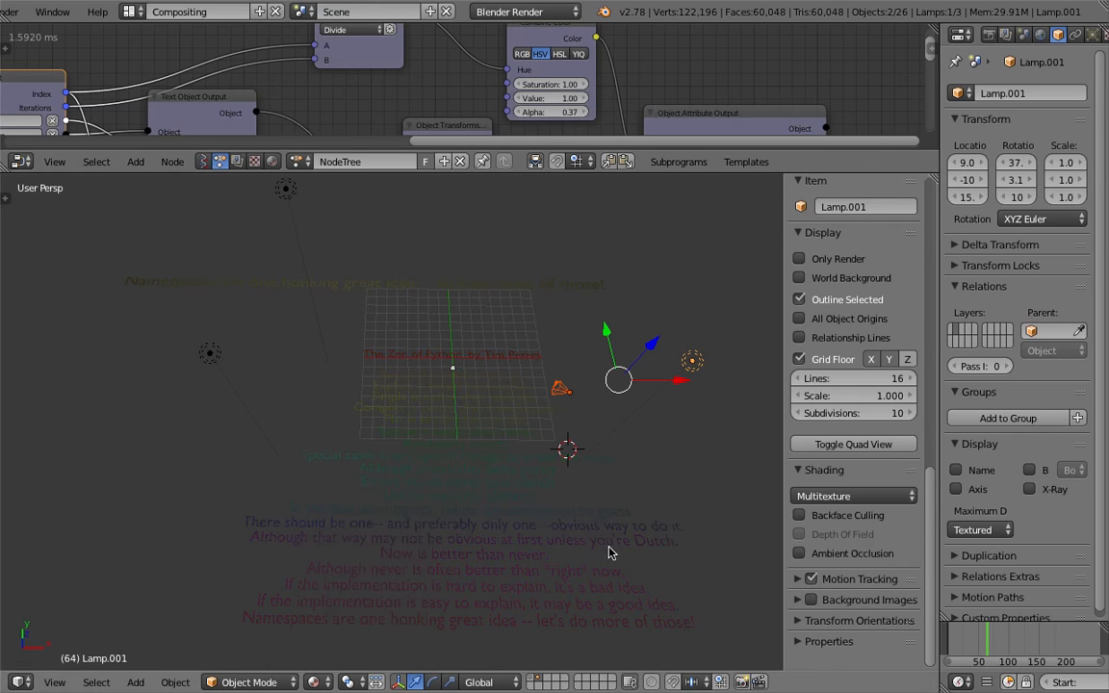
left_click(312, 682)
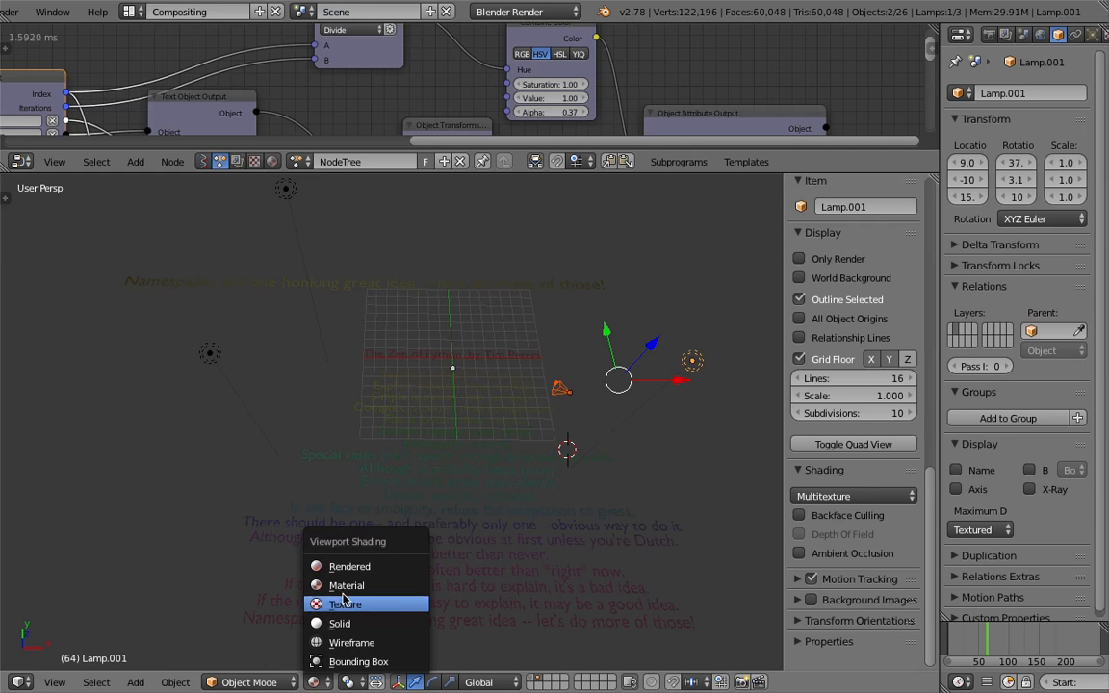
left_click(323, 551)
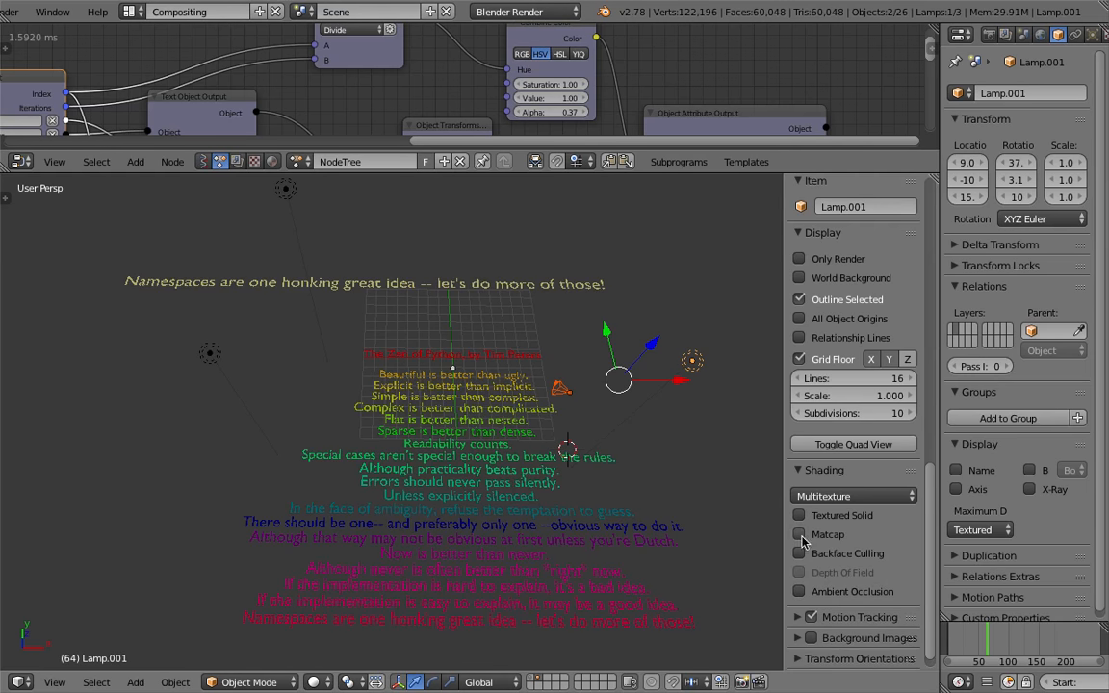
Switch the material mode to GLSL and set the viewport shading to Texture
left_click(837, 495)
left_click(761, 413)
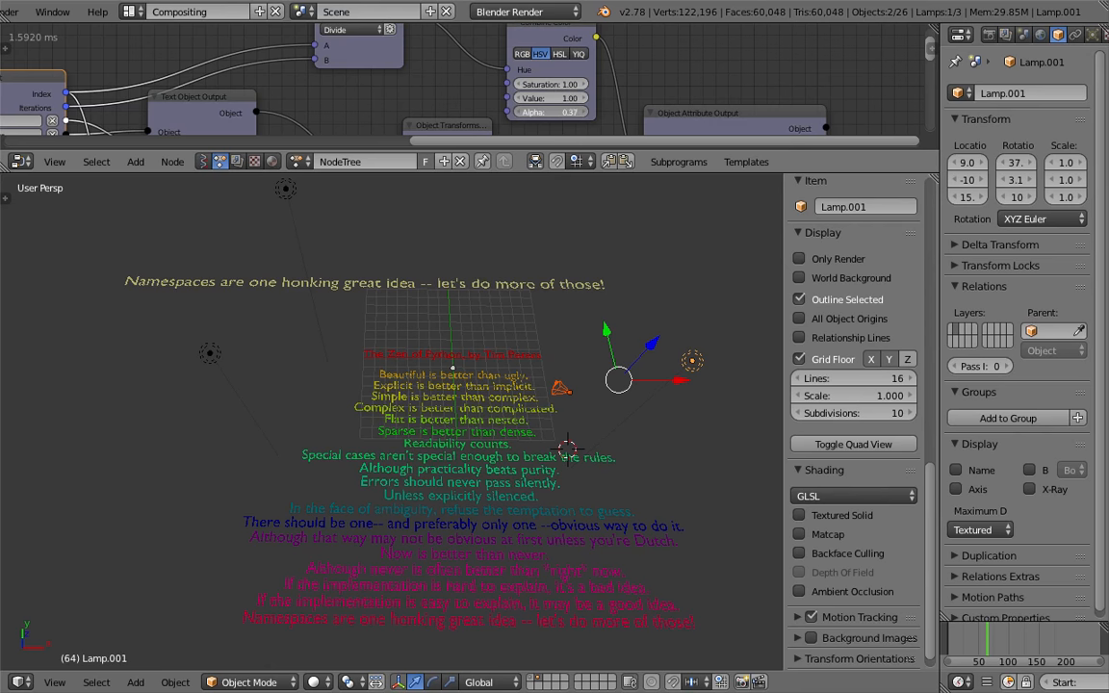
left_click(313, 681)
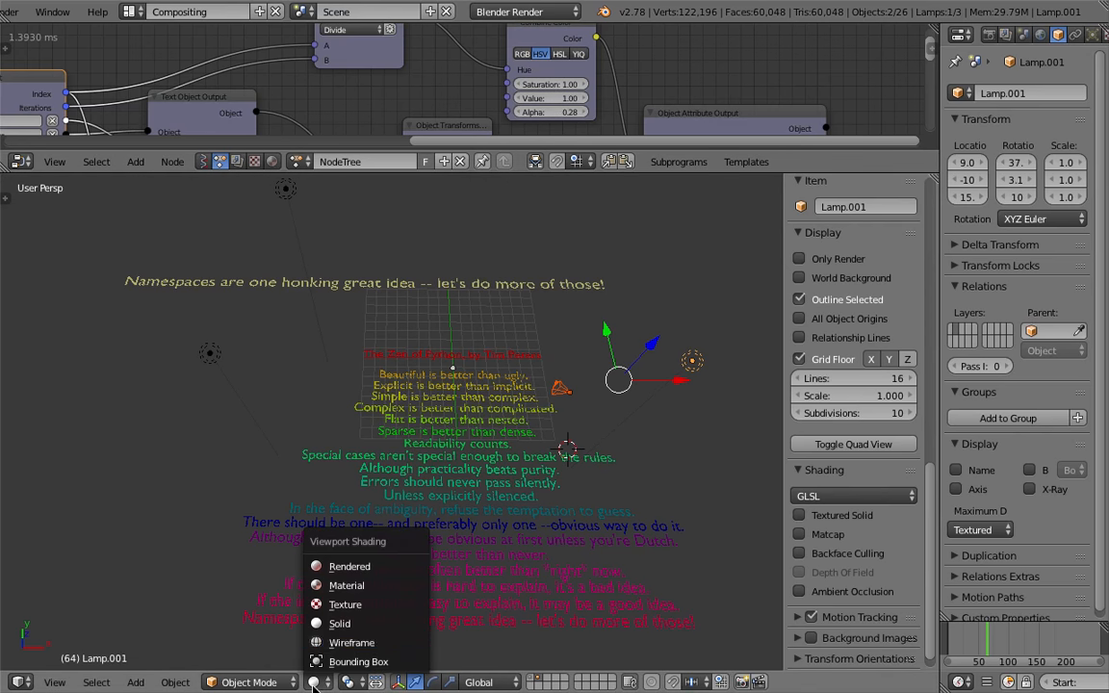
left_click(375, 590)
middle_click_drag(376, 590, 544, 494)
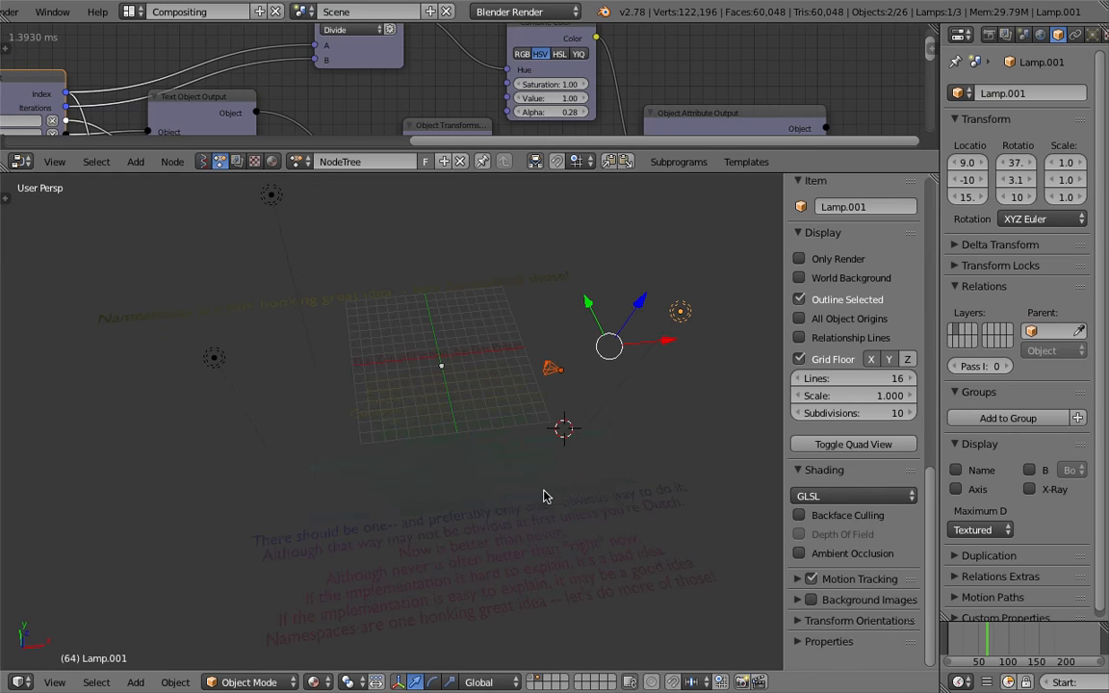
middle_click_drag(649, 279, 630, 238)
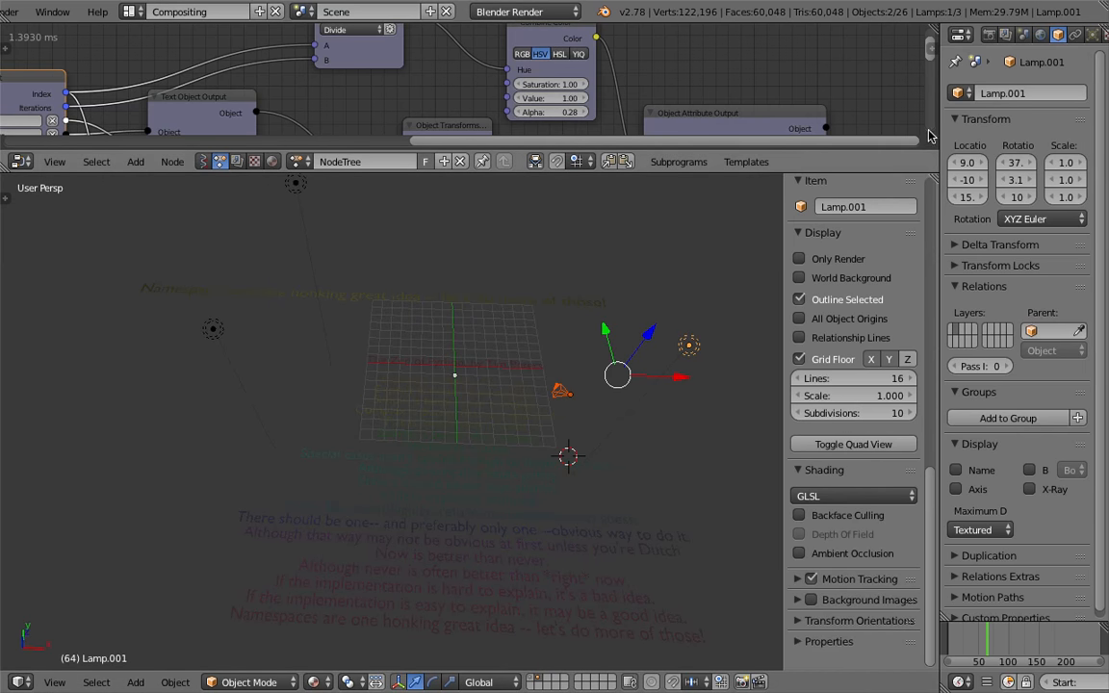
Select the headline text object and enable Shadeless on its material
left_click_drag(940, 130, 863, 130)
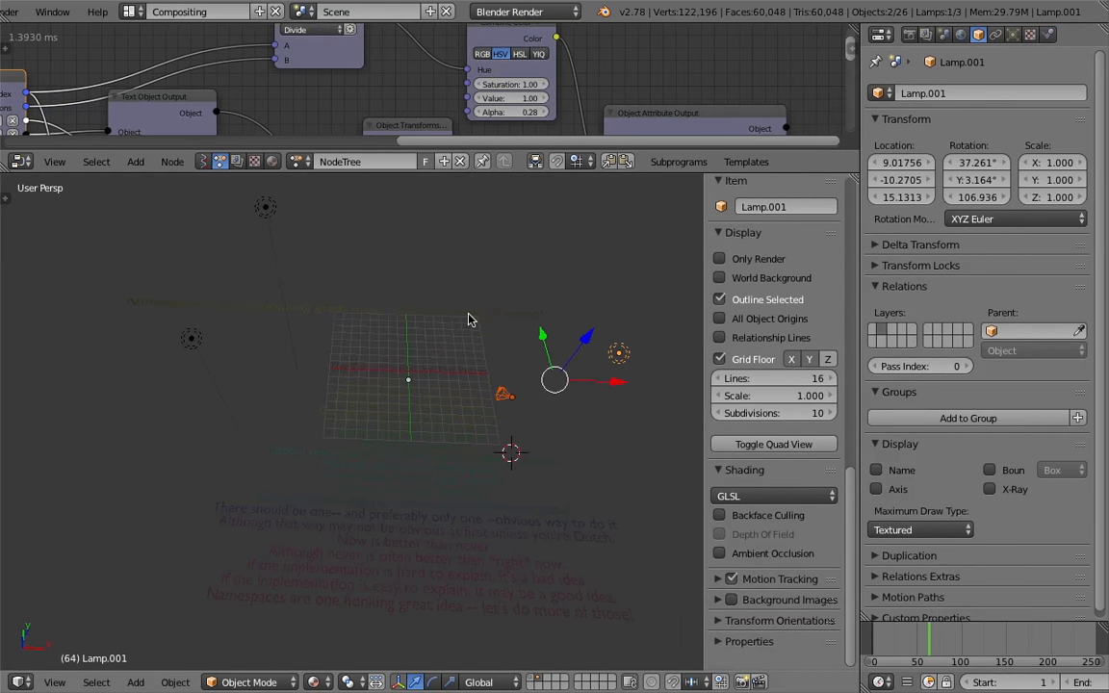
right_click(471, 314)
left_click(1049, 34)
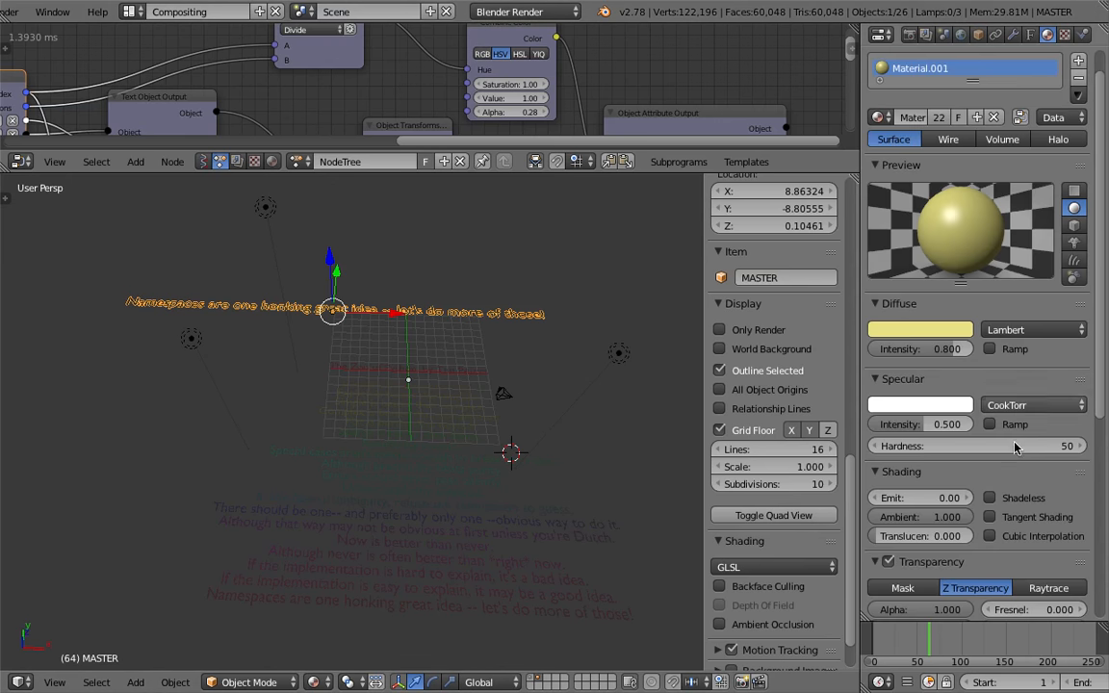
left_click(1004, 496)
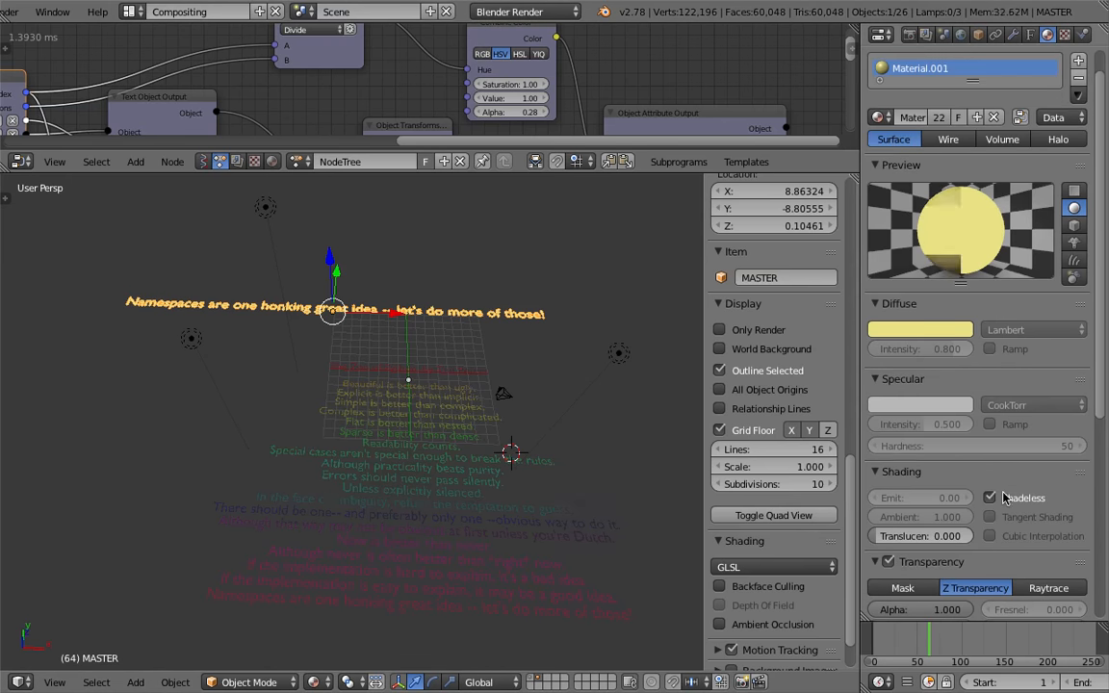
Raise the Combine Color node's Alpha to about 1.48 and widen the properties editor
left_click_drag(510, 112, 529, 112)
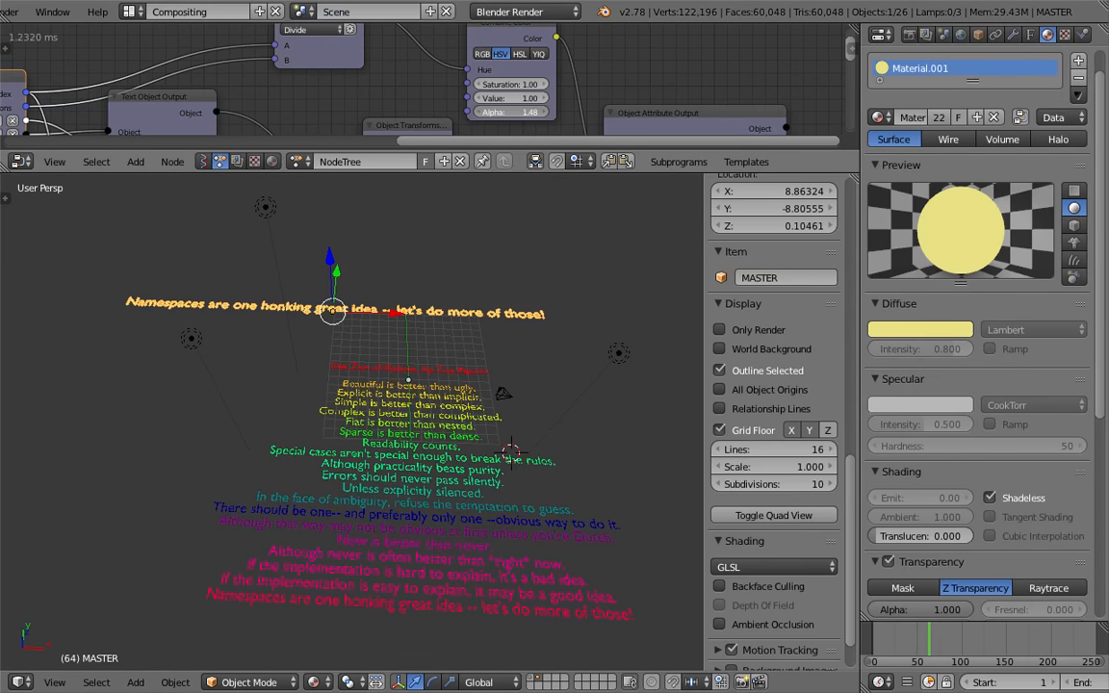
left_click_drag(705, 264, 929, 283)
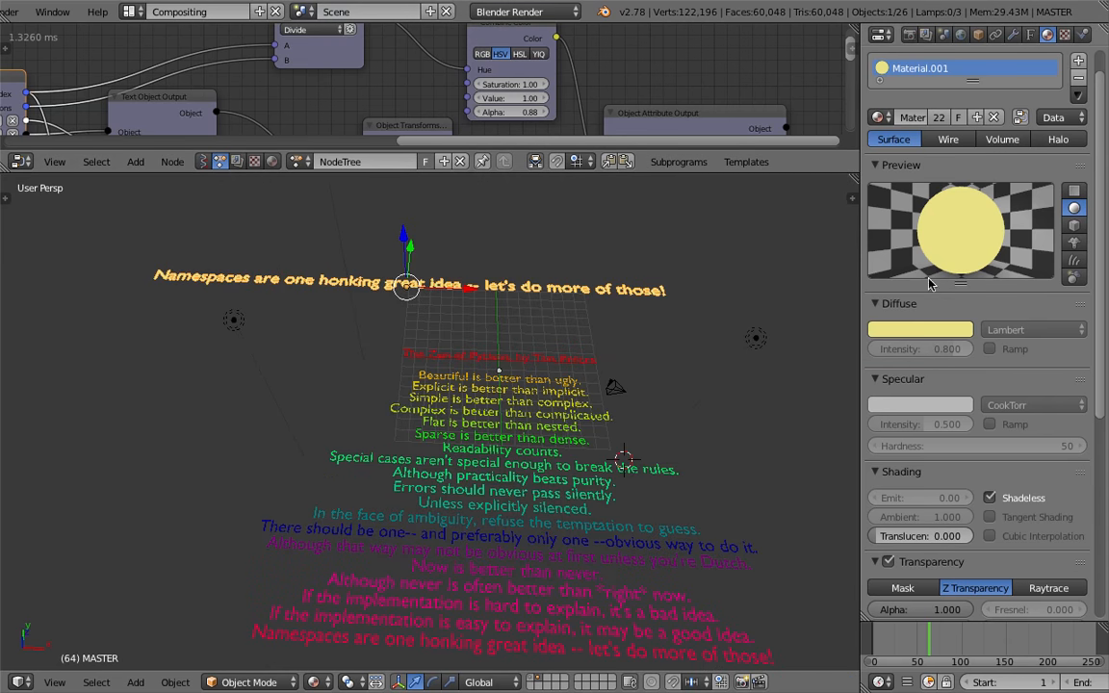
left_click_drag(862, 282, 830, 344)
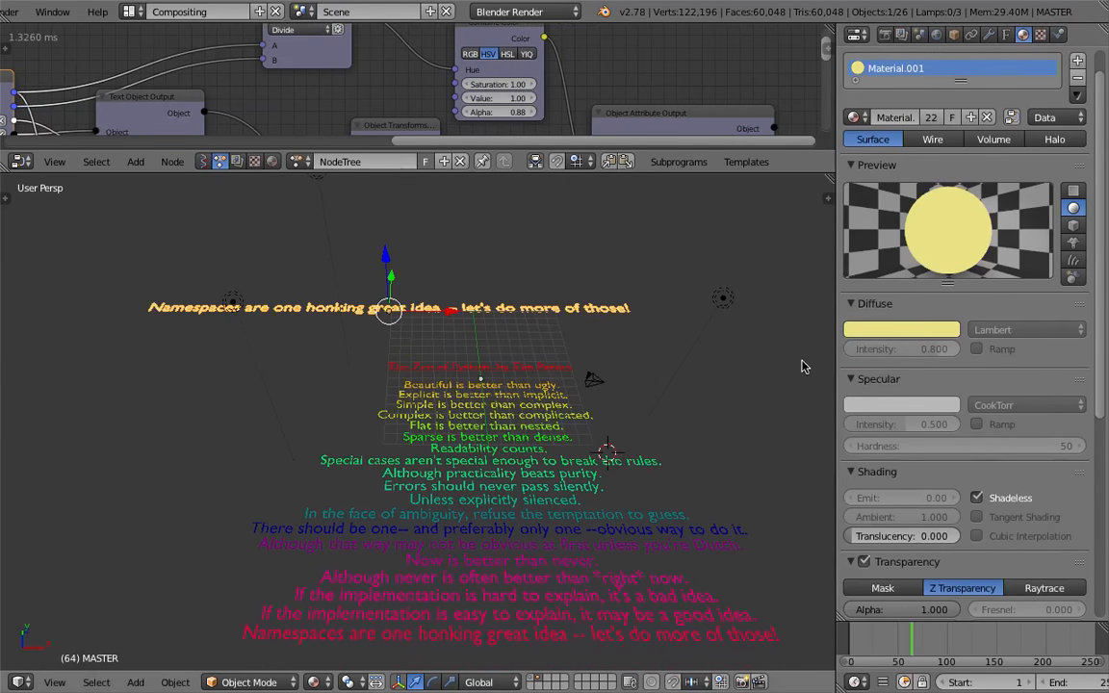
Select the three lamps and the camera and move them to layer 2
right_click(727, 297)
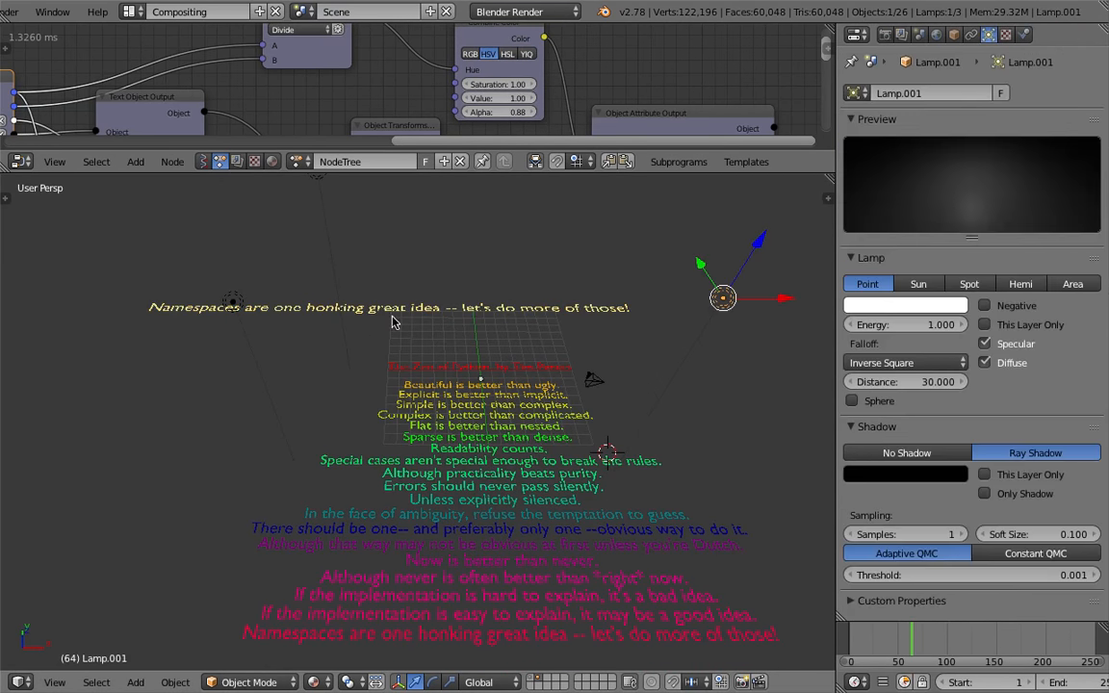
right_click(235, 307, "shift")
scroll(237, 306, "down", 3)
right_click(360, 292, "shift")
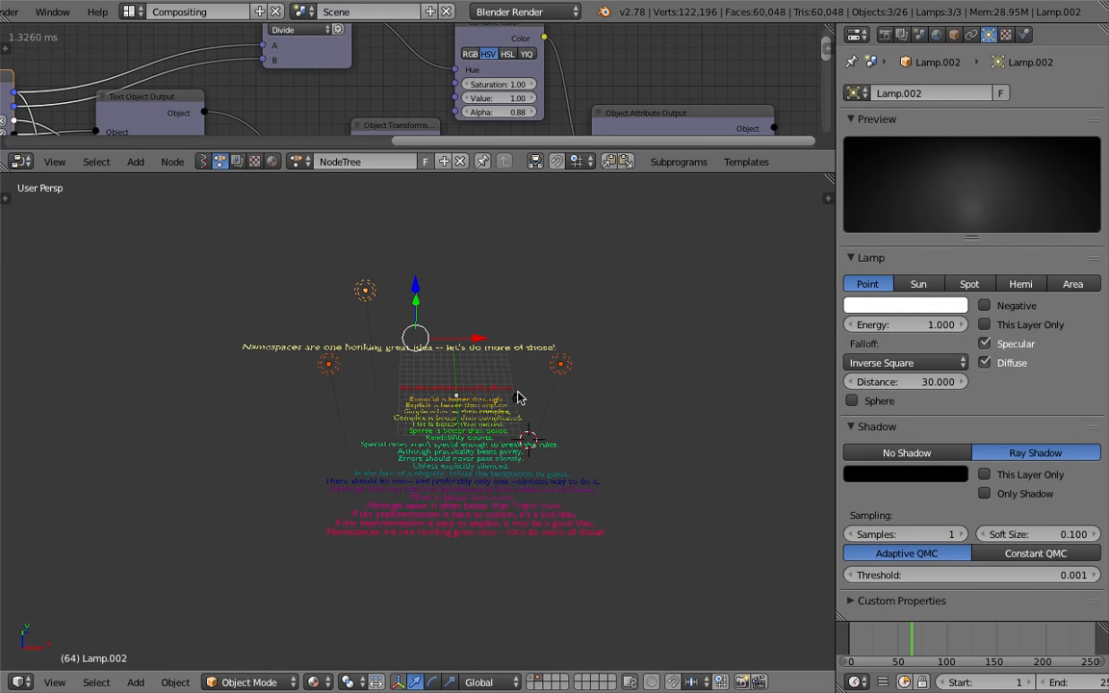
right_click(525, 397, "shift")
key("m")
scroll(537, 308, "up", 3)
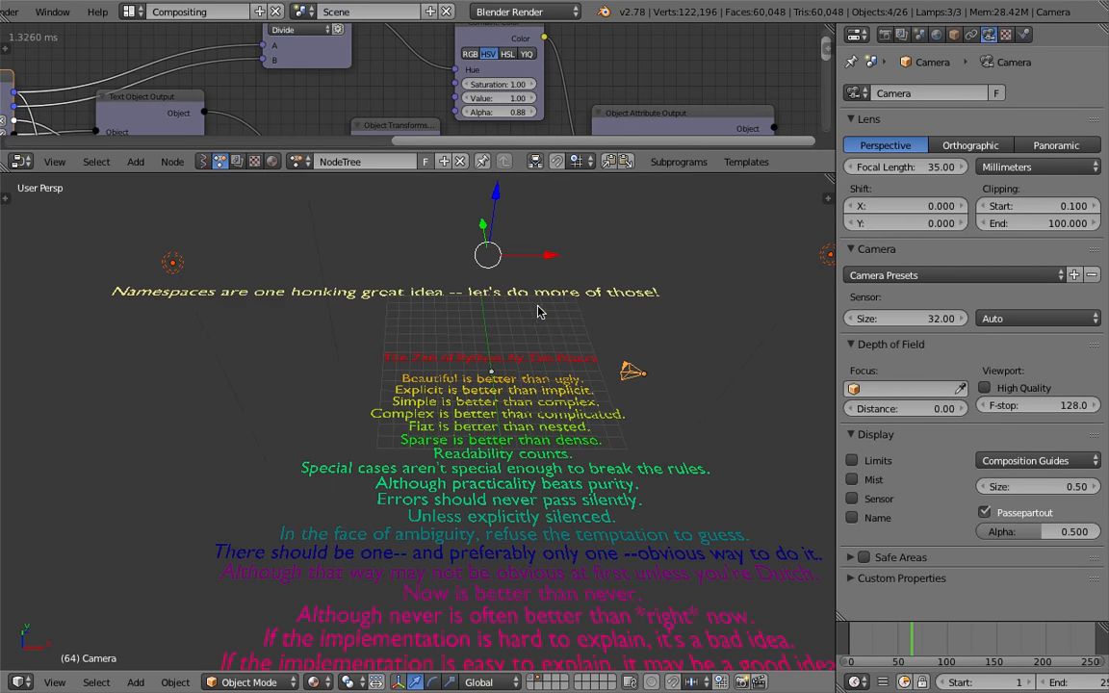
key("m")
key("2")
Move the headline text object to layer 3
scroll(510, 339, "down", 4)
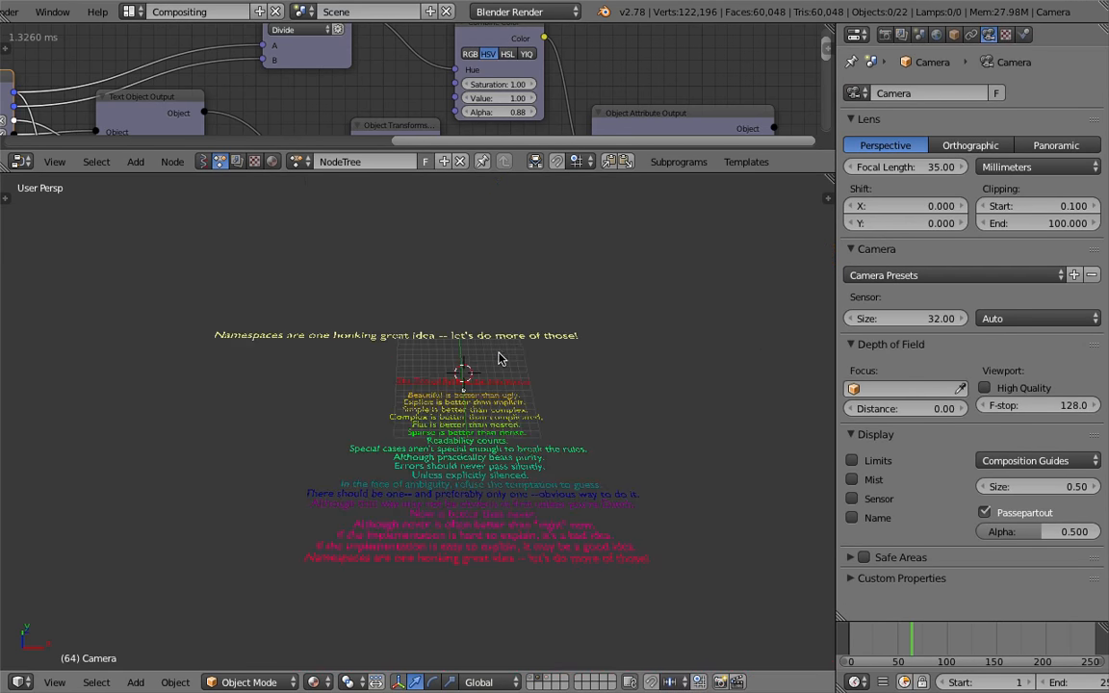
right_click(512, 337)
key("m")
key("3")
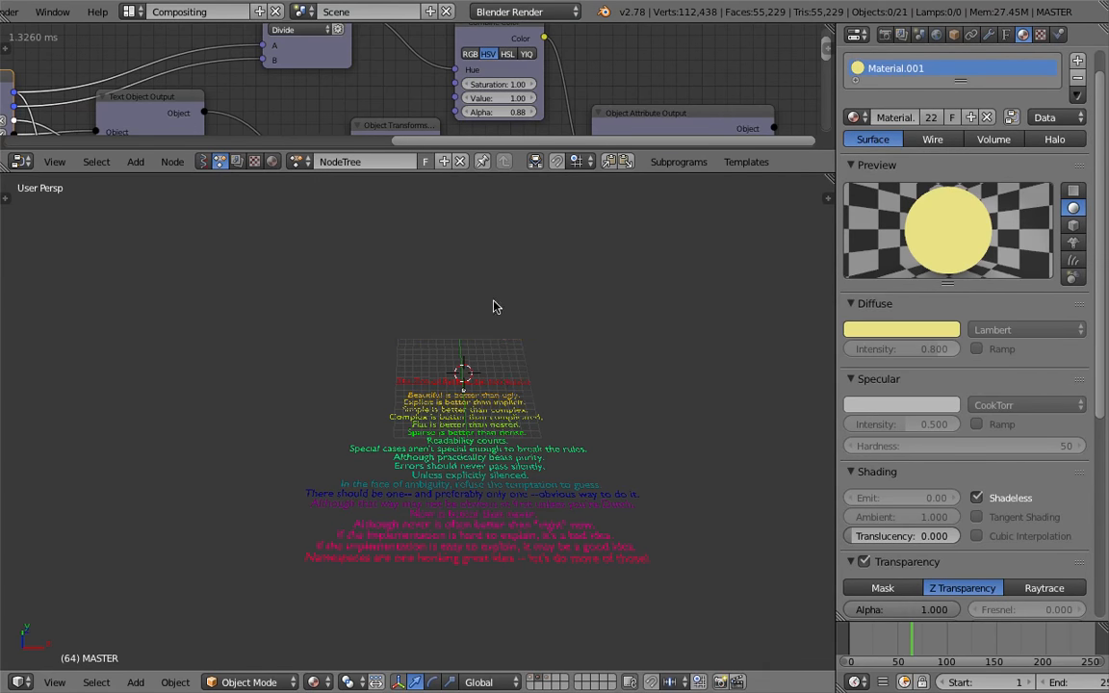
key("3")
Box-select all the text line objects, move them to layer 3 and display that layer
scroll(505, 382, "up", 1)
key("2")
right_click(504, 401)
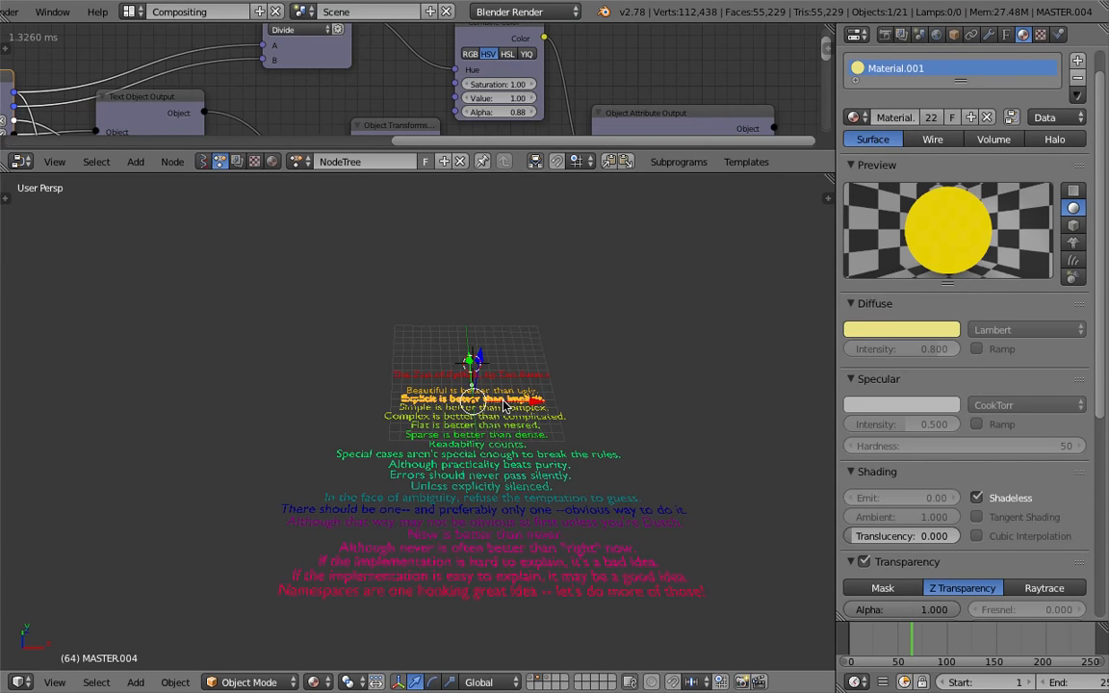
scroll(503, 405, "down", 1)
key("b")
left_click_drag(230, 309, 743, 656)
key("m")
key("3")
key("3")
scroll(577, 414, "up", 1)
key("a")
scroll(622, 460, "up", 2)
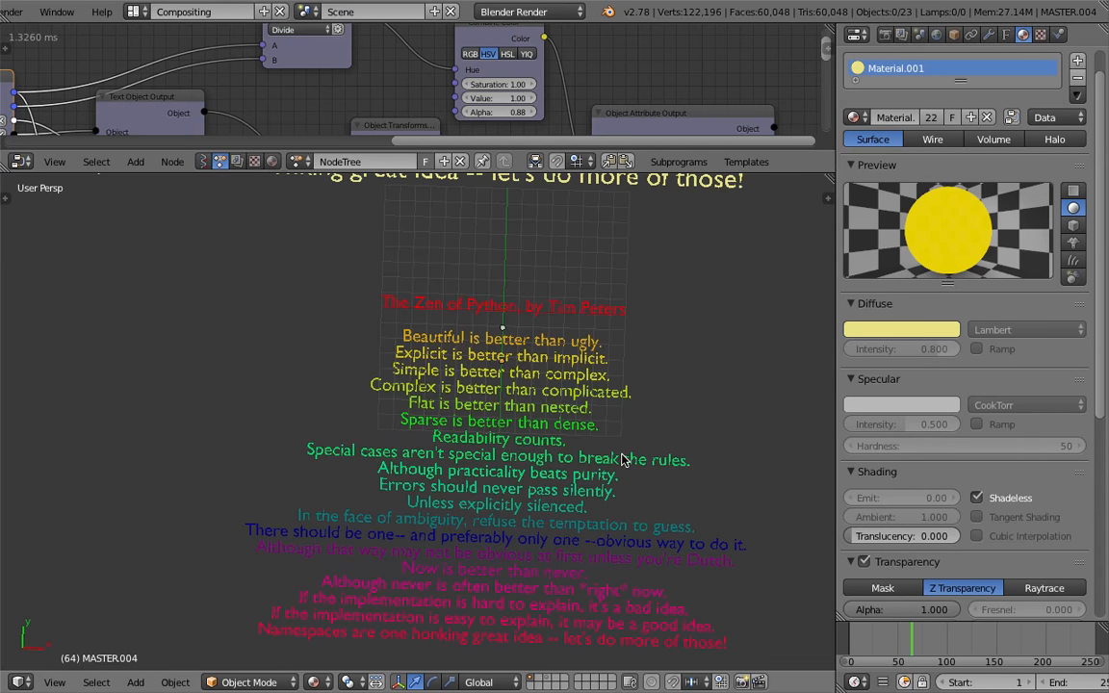
Save the file and set the Combine Color node's Alpha to 1.21
key("ctrl+s")
left_click(635, 408)
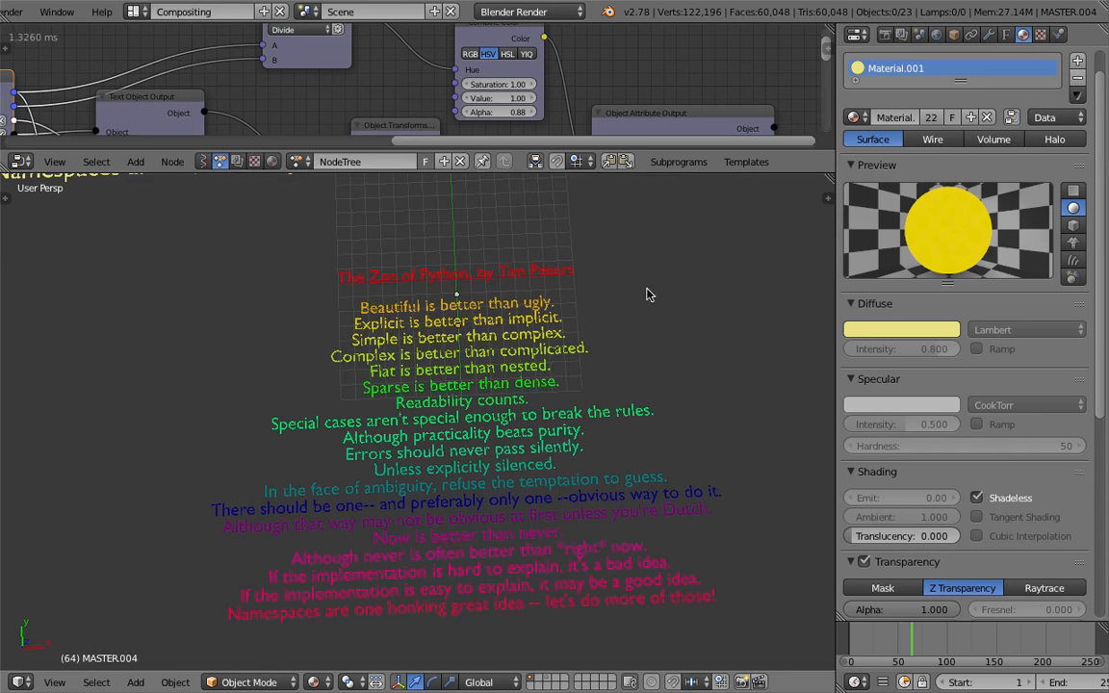
left_click_drag(625, 173, 596, 366)
middle_click_drag(494, 220, 526, 224)
mouse_move(464, 160)
left_mouse_down()
mouse_move(435, 160)
mouse_move(455, 161)
left_mouse_up()
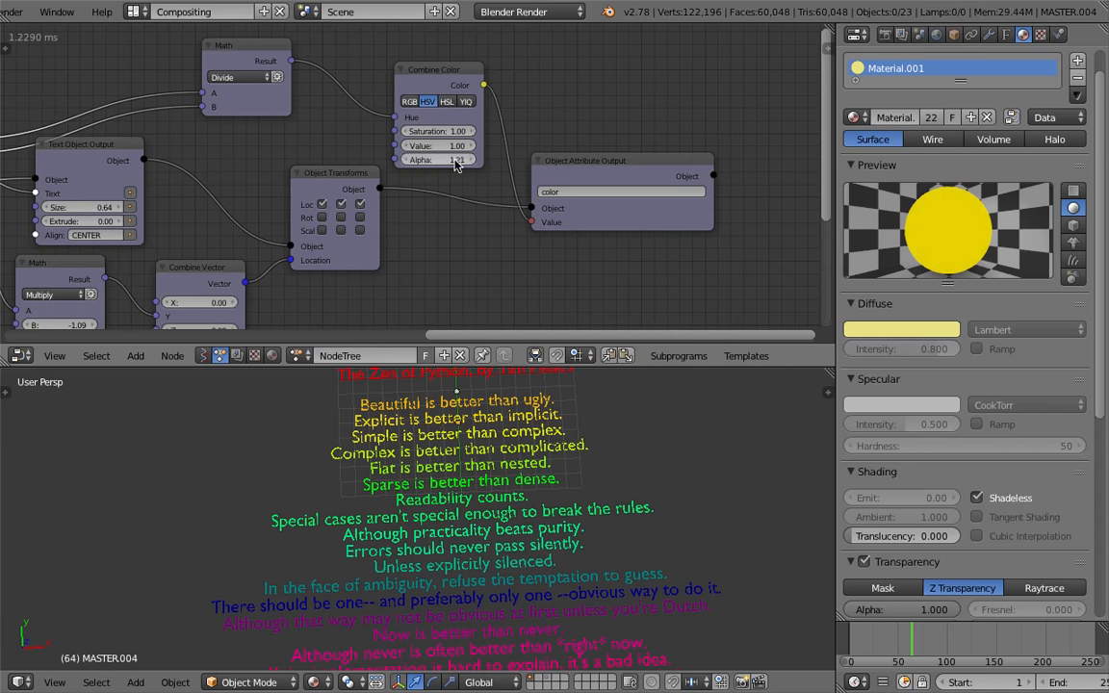
Save the blend file through the File menu
scroll(59, 17, "up", 2)
scroll(59, 23, "up", 2)
left_click(56, 15)
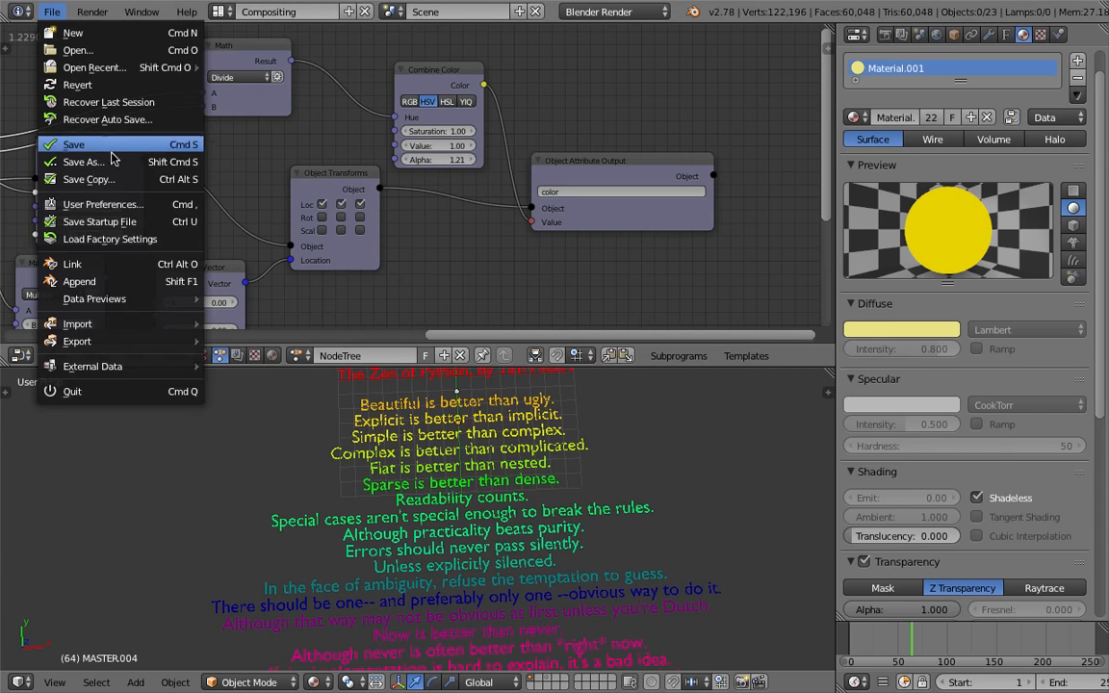
left_click(58, 149)
left_click(982, 77)
key("Return")
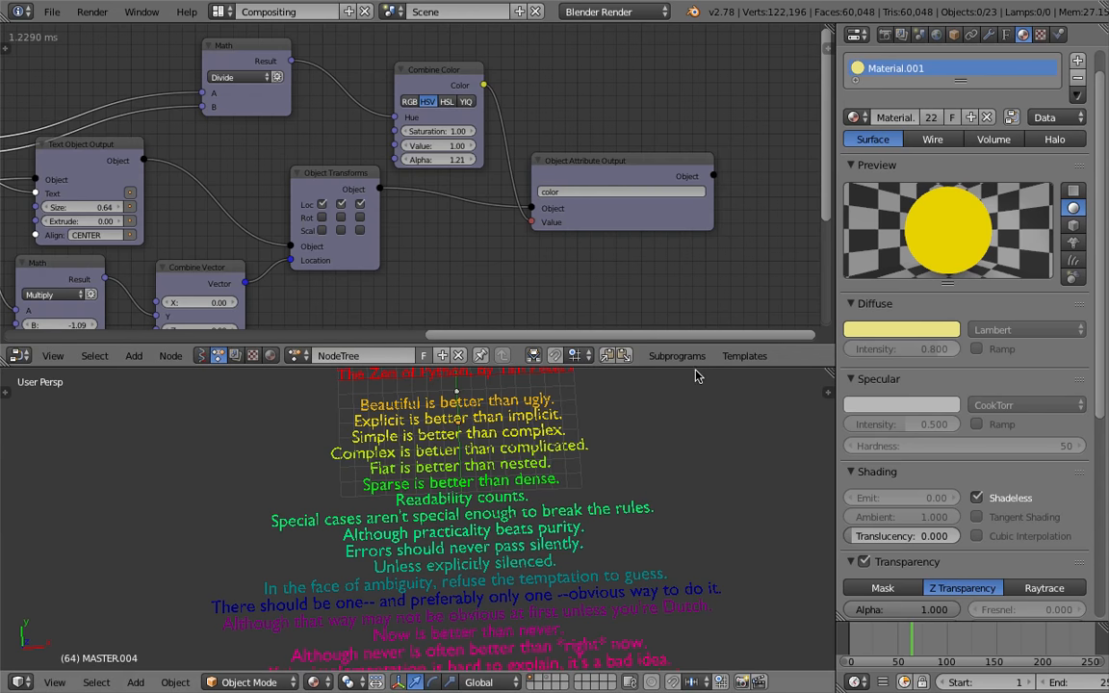
Enlarge the node editor and spread the Combine Color and Object Attribute Output nodes apart
left_click_drag(624, 365, 624, 265)
key("ctrl+s")
left_click(619, 389)
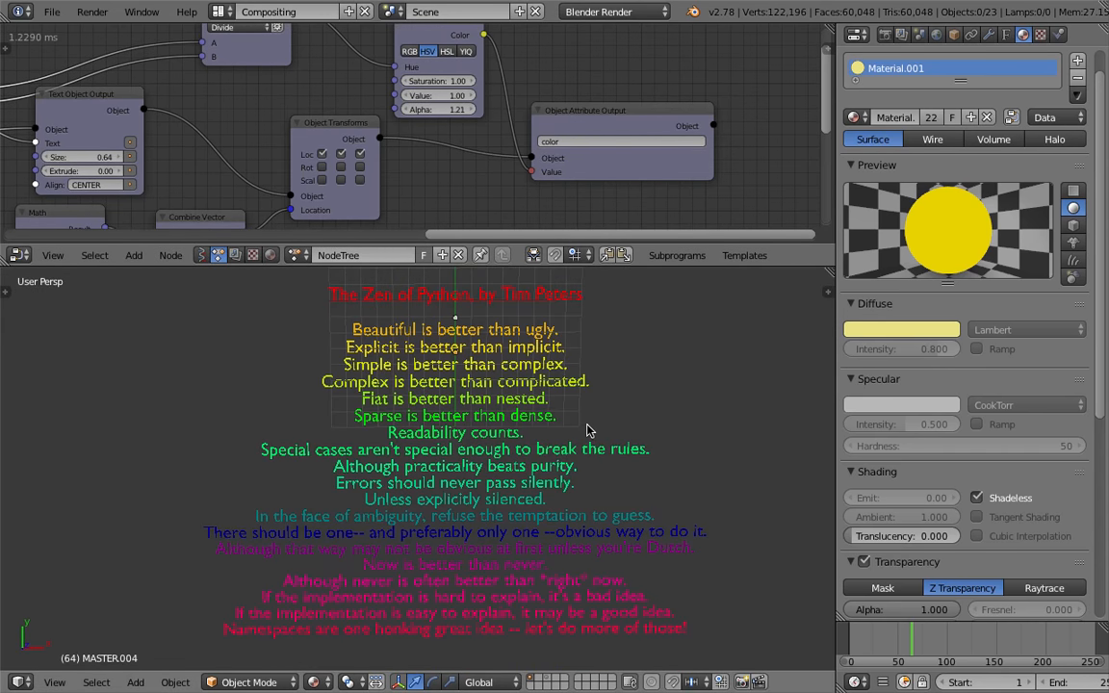
left_click_drag(630, 267, 630, 391)
left_click_drag(622, 233, 671, 221)
left_click_drag(416, 83, 389, 58)
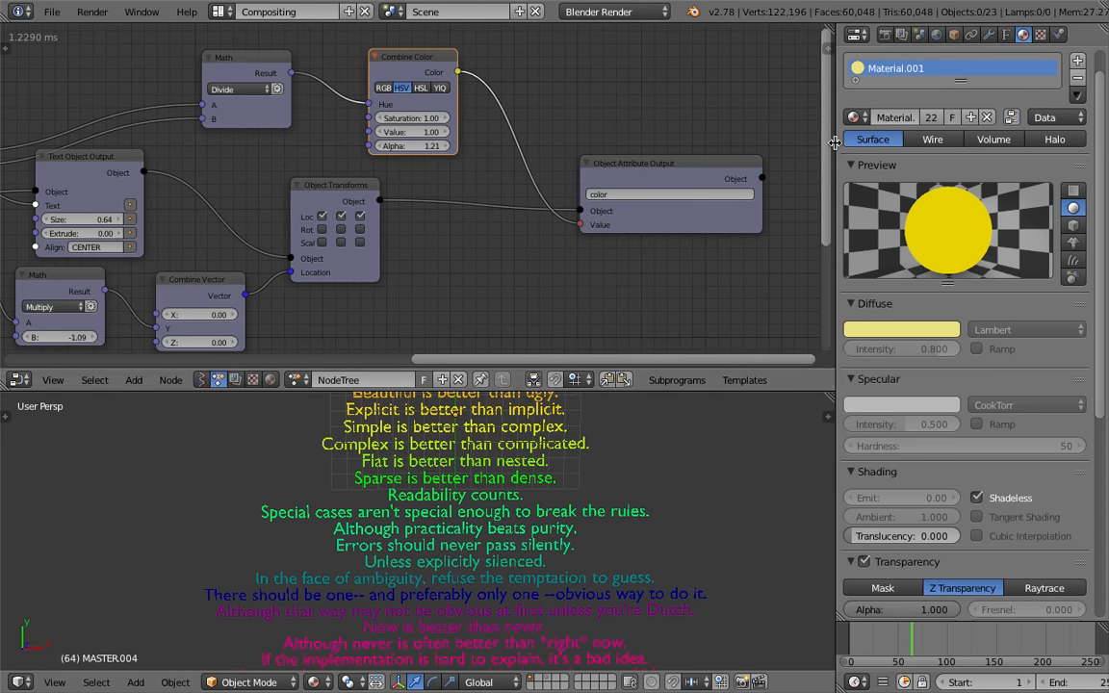
left_click_drag(833, 142, 909, 142)
left_click_drag(700, 230, 773, 216)
middle_click_drag(641, 165, 564, 250)
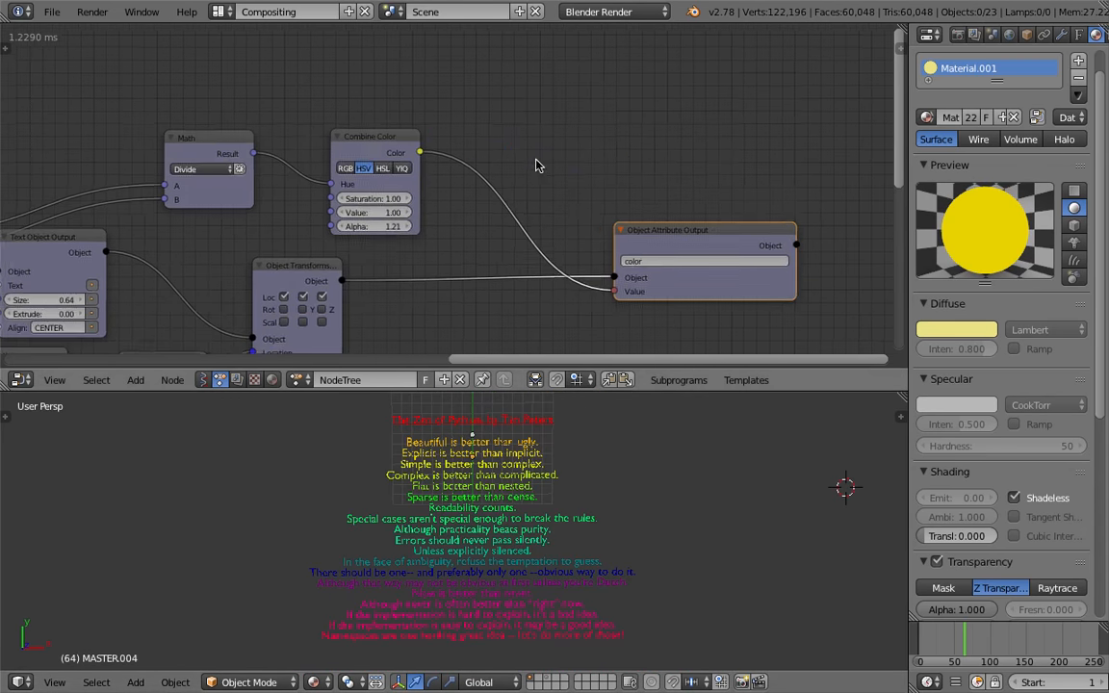
Add an Animate Float node through the node search
key("ctrl+a")
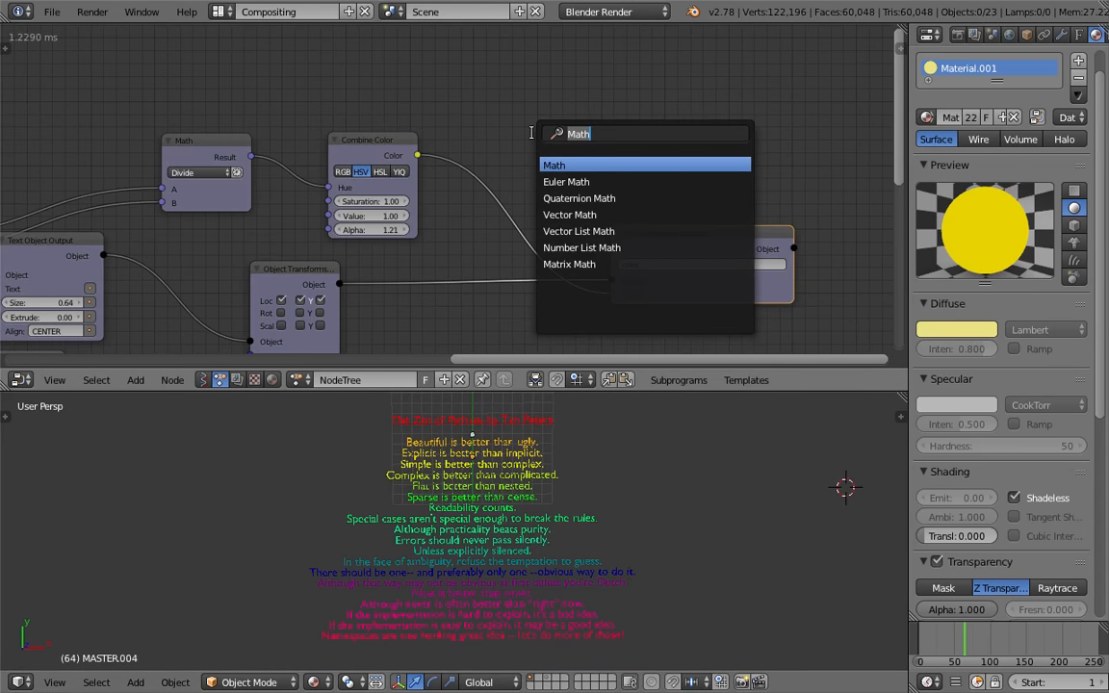
type("number")
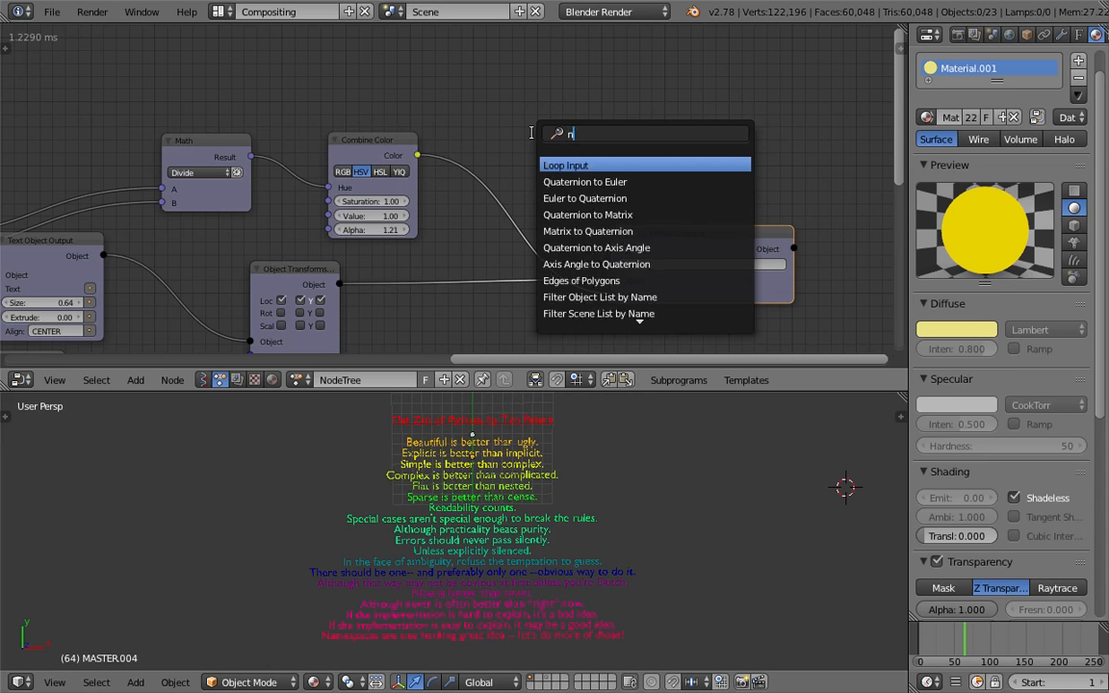
key("ctrl+a")
type("animate n")
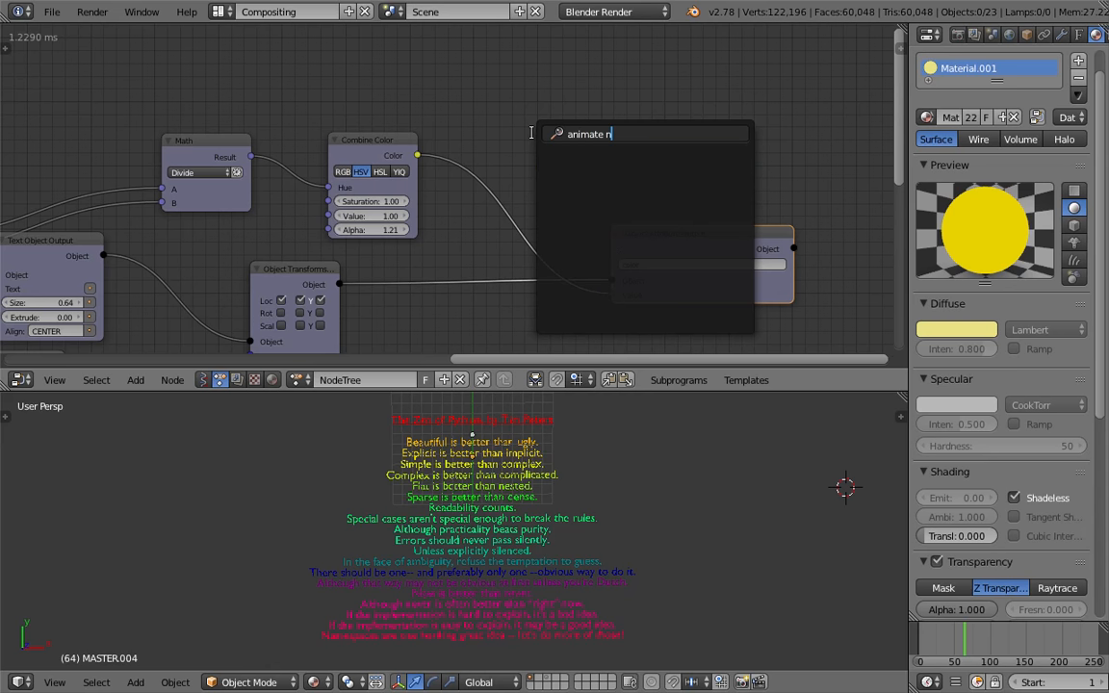
key("BackSpace")
key("BackSpace")
key("BackSpace")
key("BackSpace")
key("Down")
key("Down")
key("Return")
Reposition the Animate Float and Object Attribute Output nodes and save the file
left_click(558, 88)
key("ctrl+s")
left_click(563, 92)
left_click_drag(586, 94, 621, 94)
key("ctrl+s")
left_click(642, 180)
left_click_drag(692, 245, 742, 261)
key("ctrl+s")
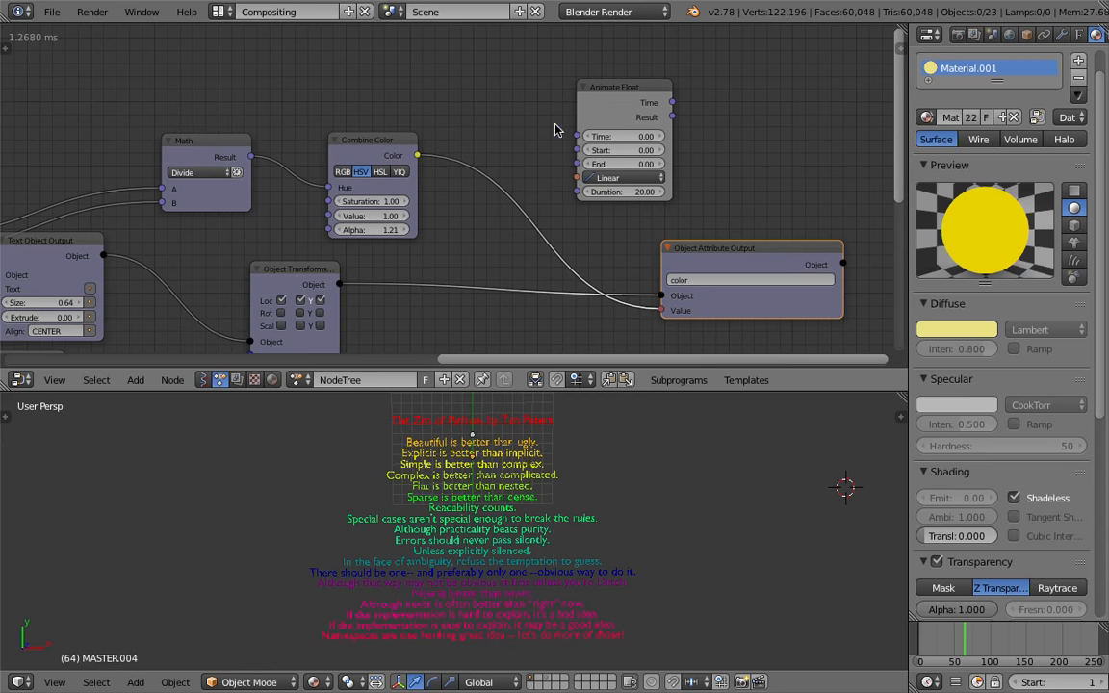
left_click_drag(621, 101, 597, 89)
key("ctrl+s")
Move the Animate Float node closer to the Combine Color node and enlarge the node editor
left_click_drag(703, 247, 765, 251)
middle_click_drag(651, 212, 626, 213)
left_click_drag(569, 96, 515, 82)
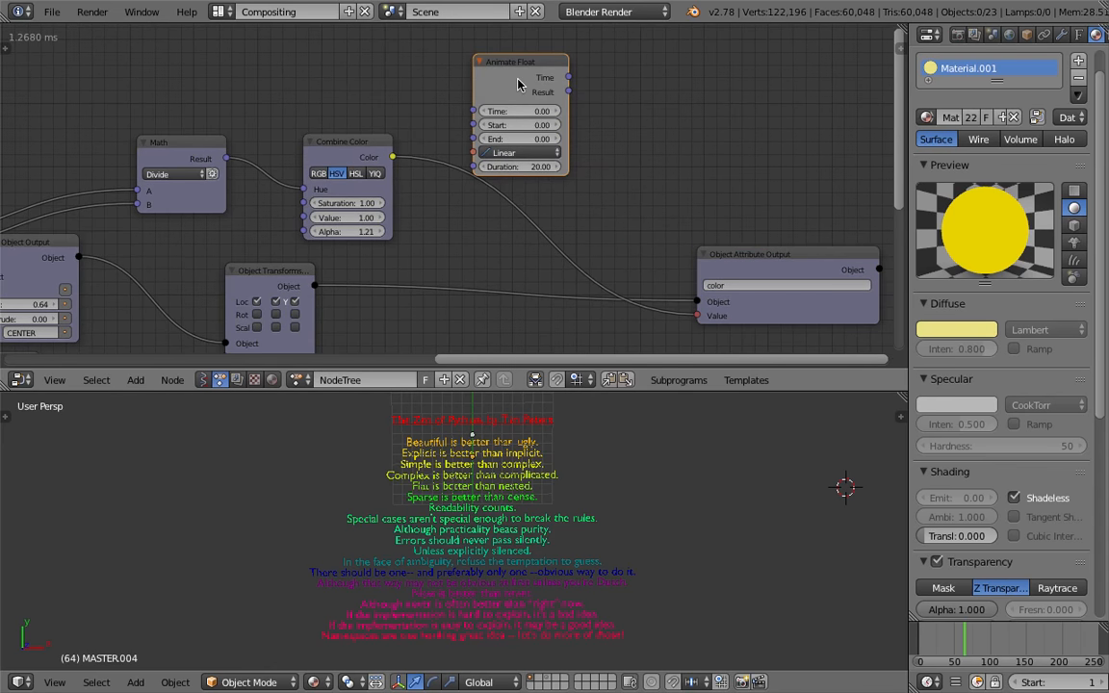
left_click_drag(712, 256, 733, 260)
middle_click_drag(695, 249, 606, 222)
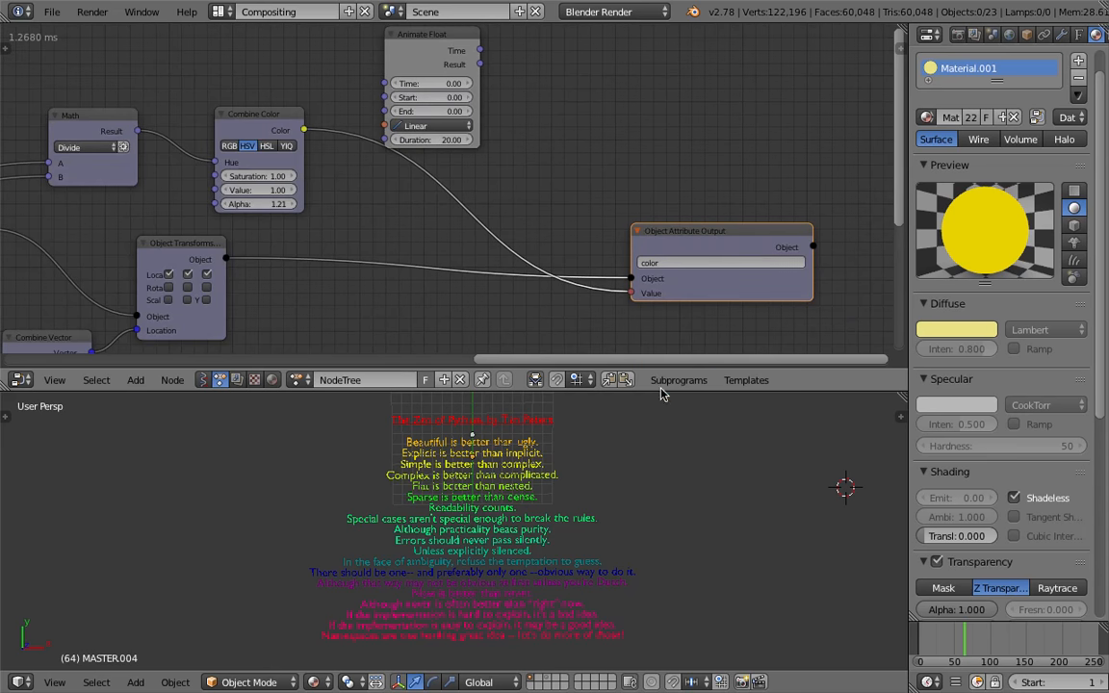
left_click_drag(660, 389, 664, 459)
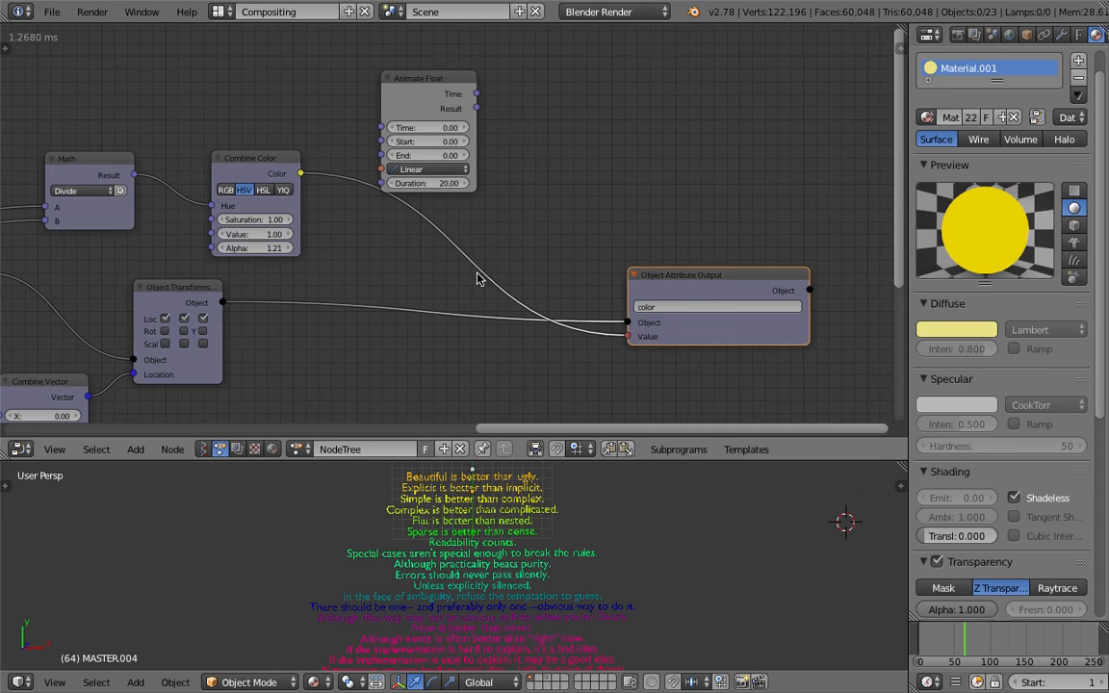
left_click_drag(675, 276, 714, 261)
middle_click_drag(576, 177, 583, 204)
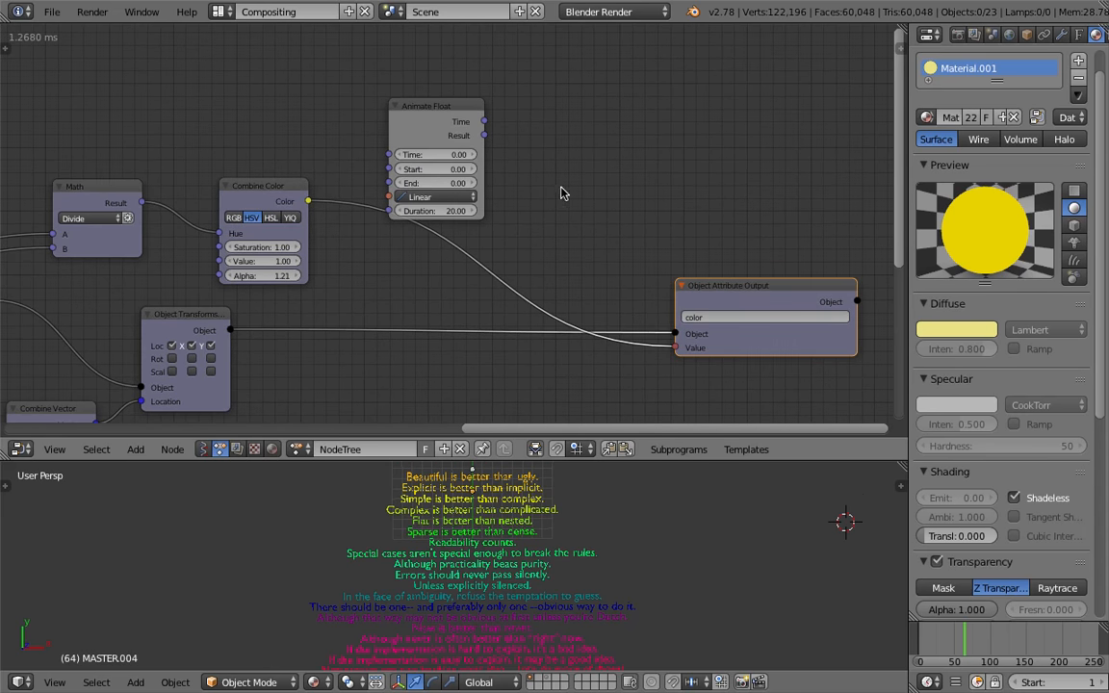
left_click_drag(431, 127, 440, 111)
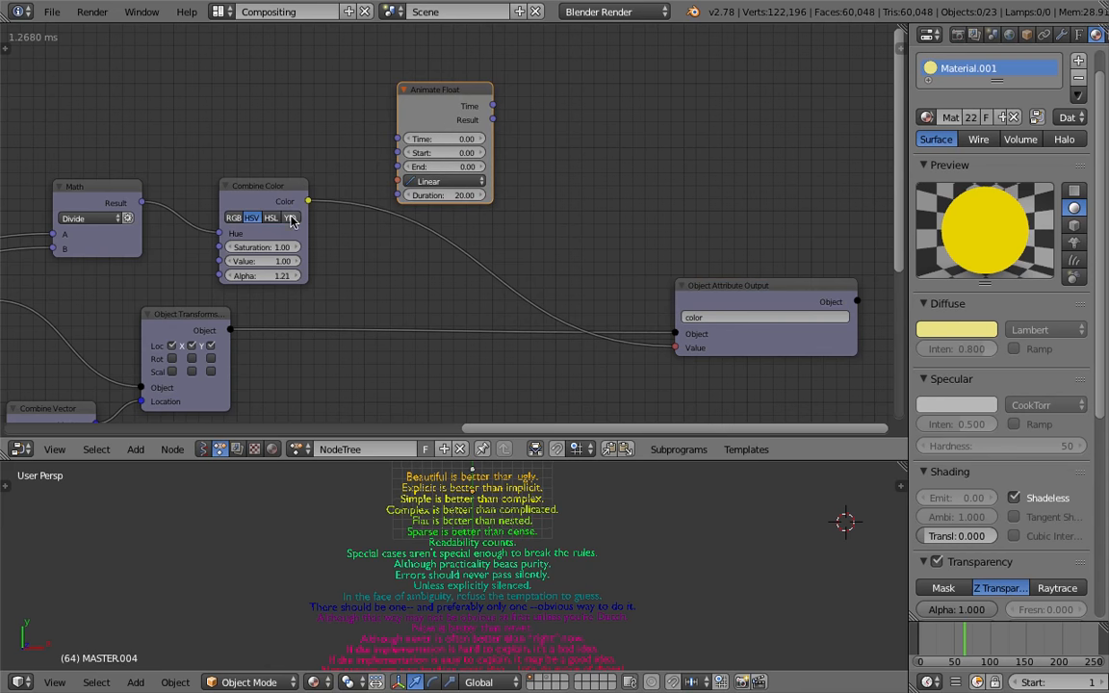
middle_click_drag(512, 156, 502, 162)
Add a Separate Color node beside the Animate Float node
key("shift+a")
left_click(558, 181)
type("separate co")
key("Return")
left_click(601, 192)
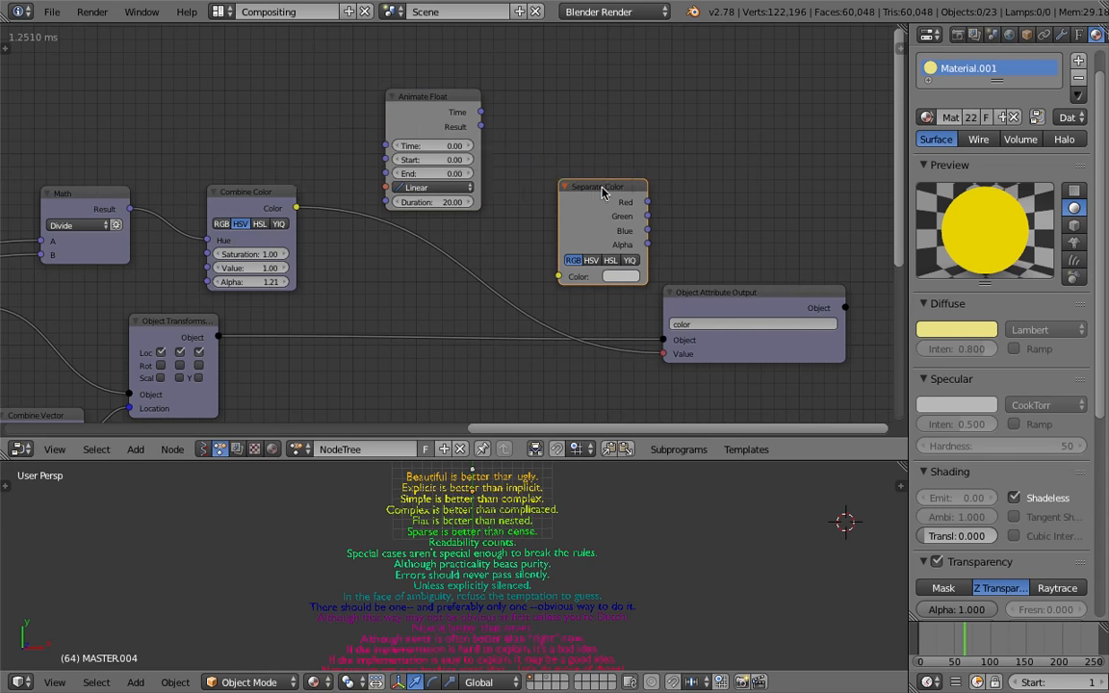
middle_click_drag(717, 154, 679, 154)
key("shift+a")
left_click(682, 156)
type("vec")
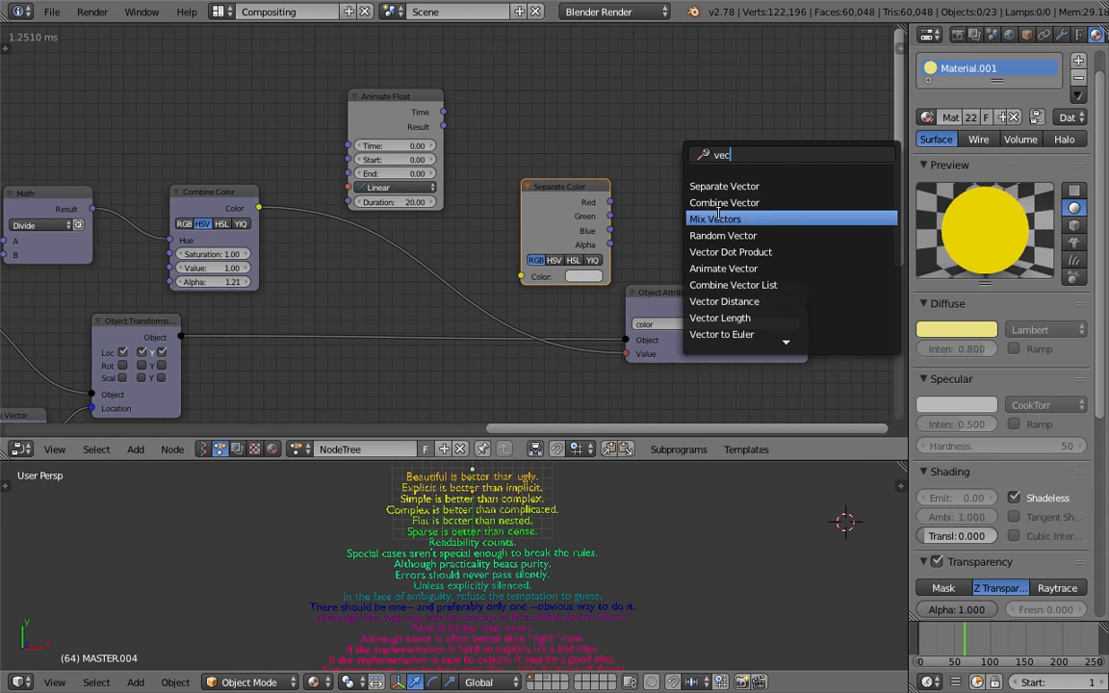
left_click(640, 112)
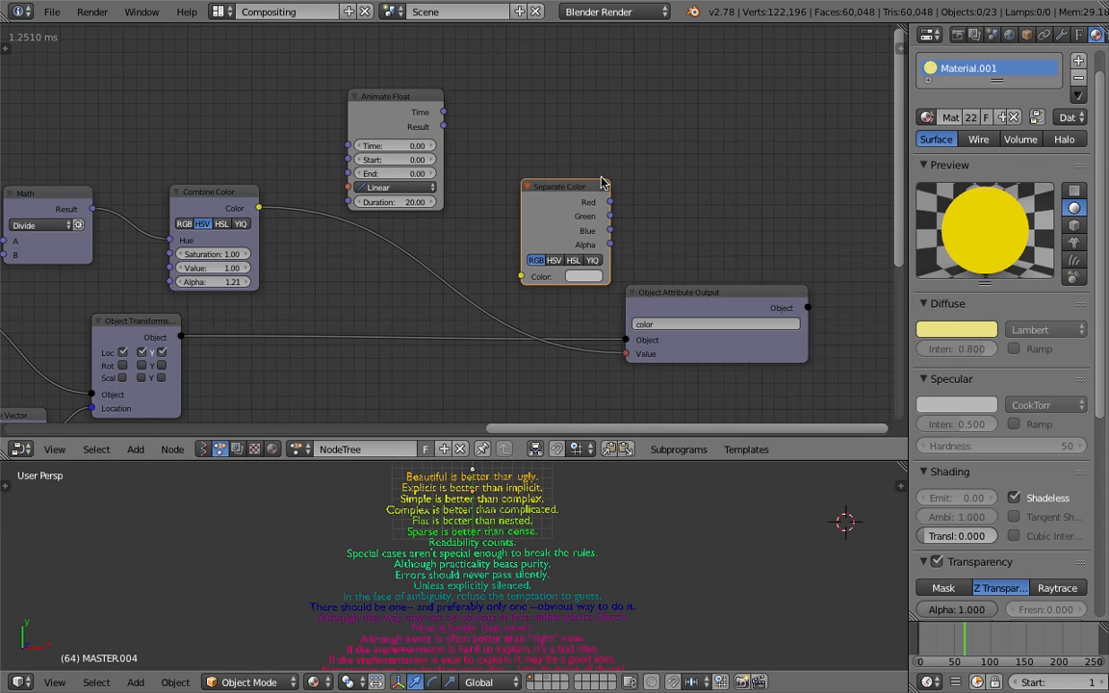
Rearrange the Separate Color and Object Attribute Output nodes and open the node search to add another node
left_click_drag(590, 185, 577, 178)
left_click_drag(680, 292, 703, 317)
key("shift+a")
left_click(702, 200)
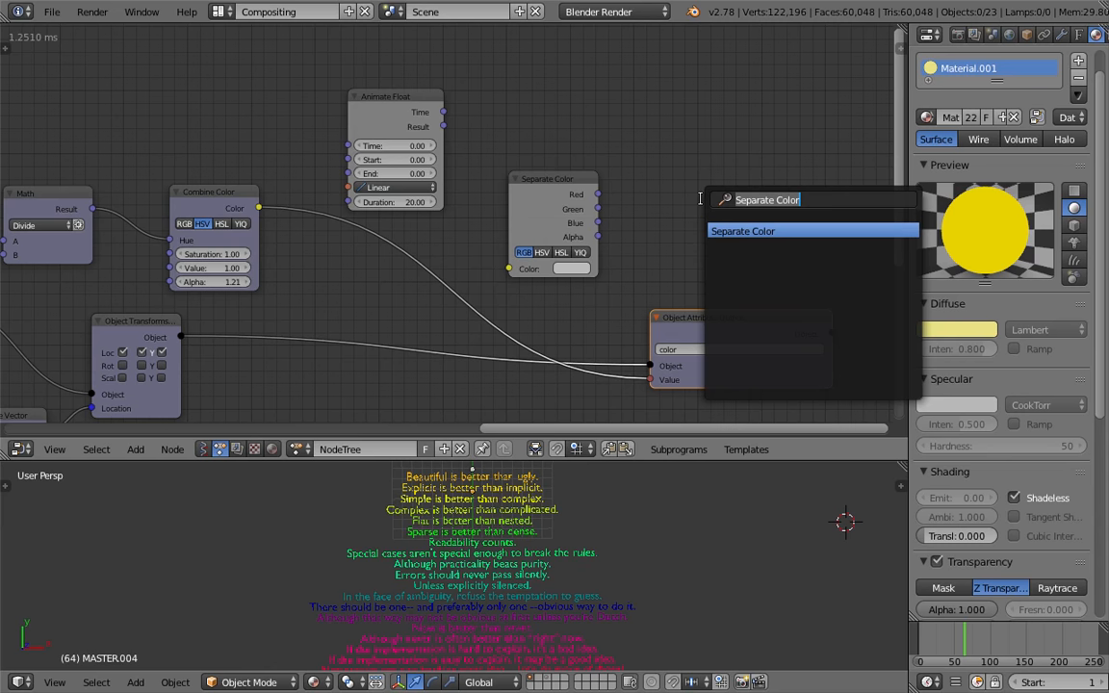
Add the Separate Color node, place it beside the Animate Float node, and save the file
key("Return")
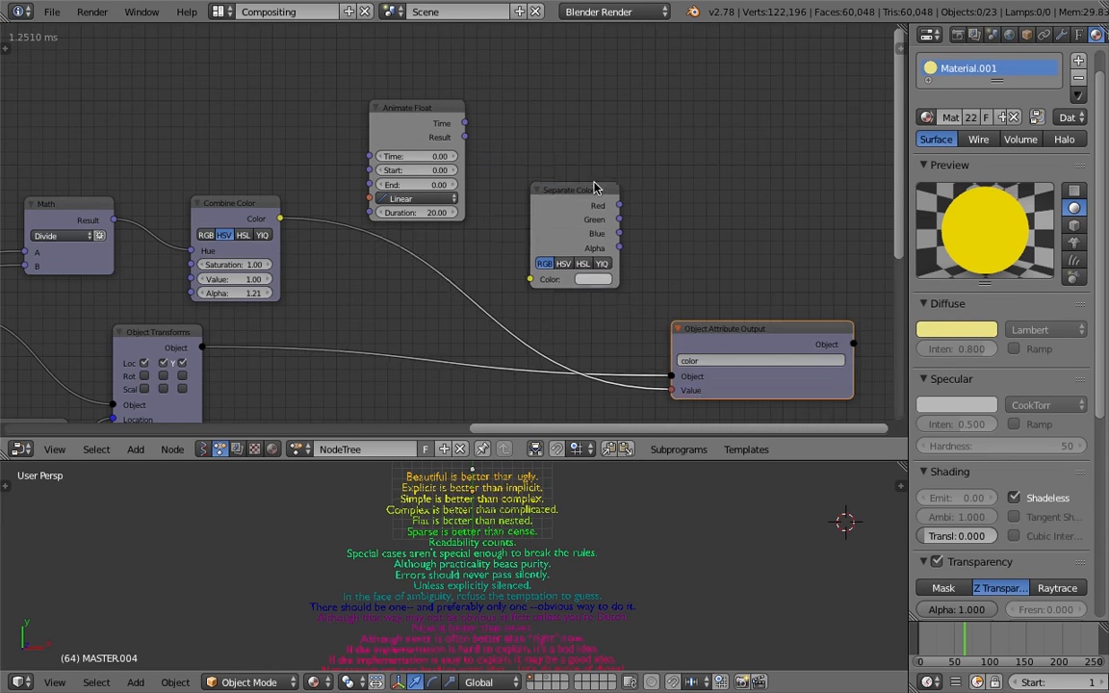
left_click(377, 73)
key("ctrl+s")
left_click(377, 73)
left_click_drag(546, 170, 512, 151)
key("ctrl+s")
left_click(512, 151)
Duplicate the Combine Color node and place the copy to the right of the Separate Color node
left_click(240, 208)
key("shift+d")
left_click(680, 161)
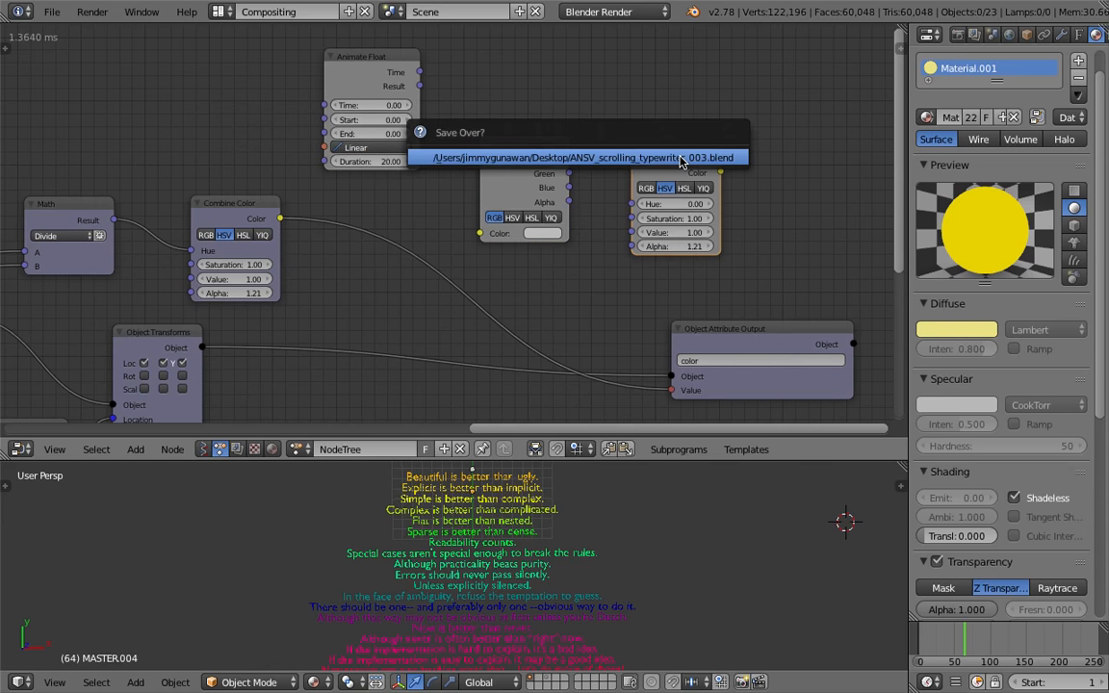
Wire the Separate Color channels and Animate Float Result into the new Combine Color, and feed its Color to Object Attribute Output's Value
left_click_drag(280, 218, 479, 233)
left_click_drag(569, 159, 633, 218)
left_click_drag(570, 188, 632, 232)
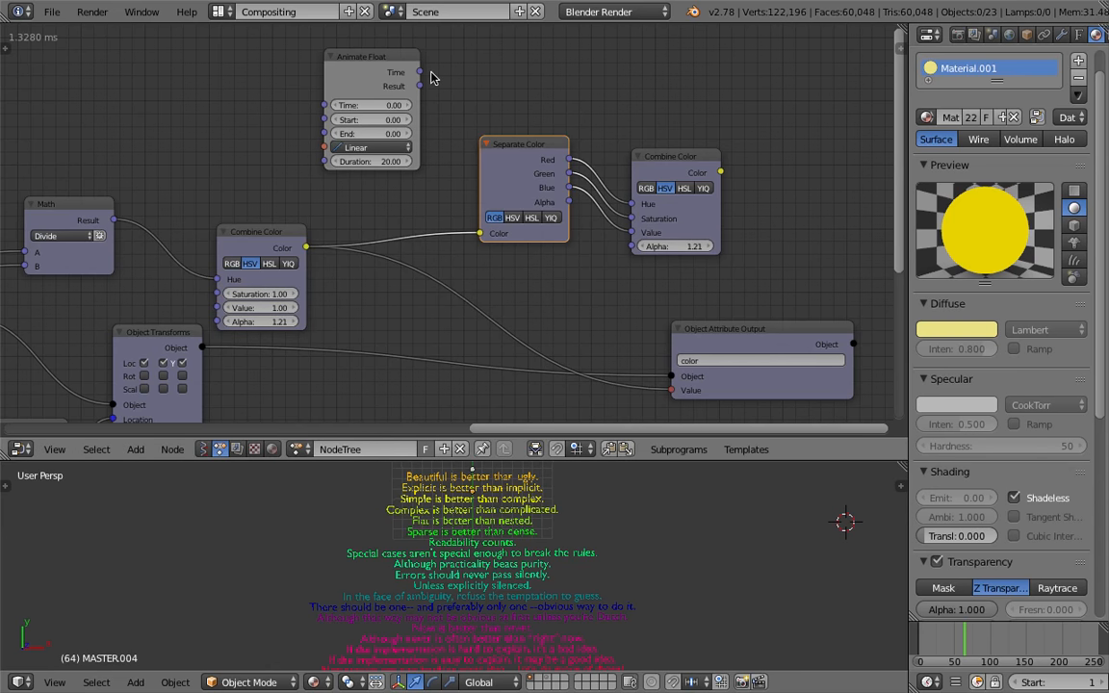
left_click_drag(370, 87, 479, 179)
left_click_drag(402, 102, 632, 246)
left_click_drag(720, 172, 666, 394)
left_click_drag(638, 155, 589, 161)
left_click_drag(513, 148, 487, 135)
Add a Time Info node next to the Animate Float node
scroll(1039, 684, "down", 5)
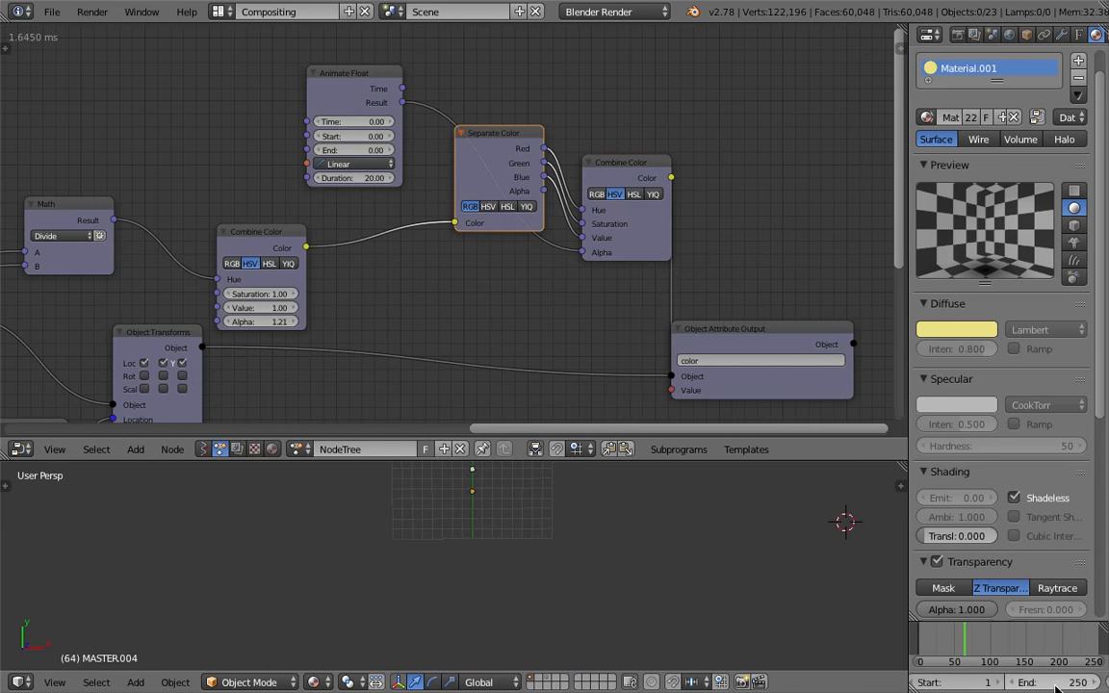
middle_click_drag(220, 119, 326, 151)
key("ctrl+a")
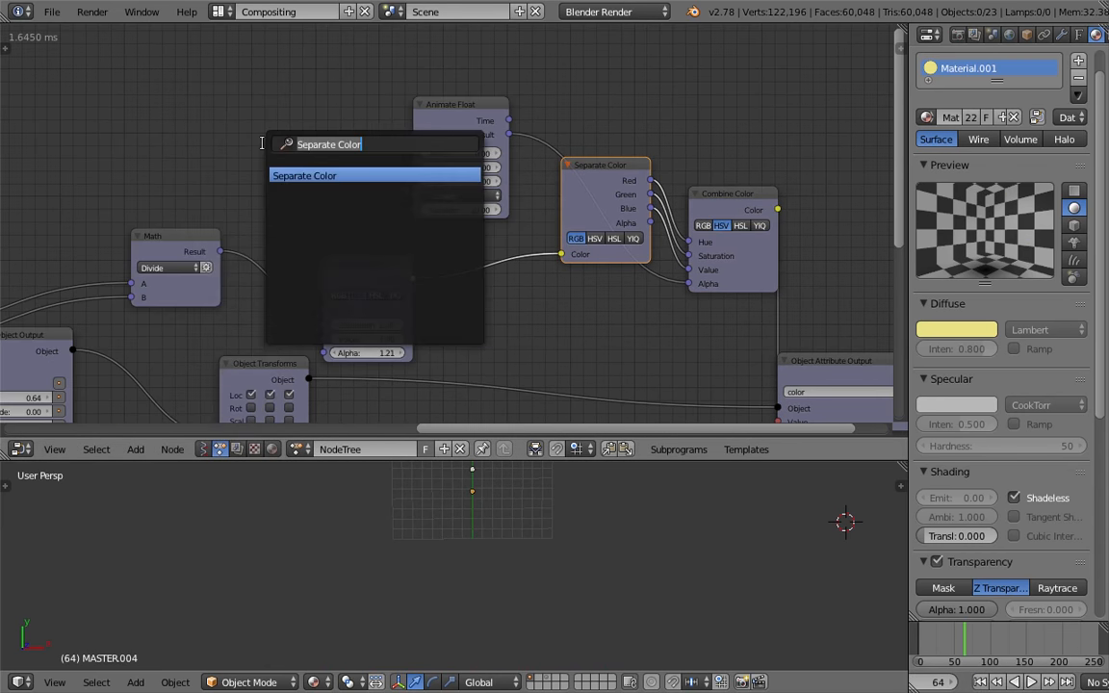
type("time")
key("Down")
key("BackSpace")
key("BackSpace")
key("BackSpace")
key("BackSpace")
type("fram")
key("Down")
key("Down")
key("Return")
left_click(170, 142)
Connect the Time Info Frame output to the Animate Float Time input and tidy the node layout
left_click_drag(275, 175, 414, 153)
left_click_drag(419, 122, 342, 109)
left_click(592, 166)
left_click_drag(592, 165, 533, 180)
left_click(708, 202)
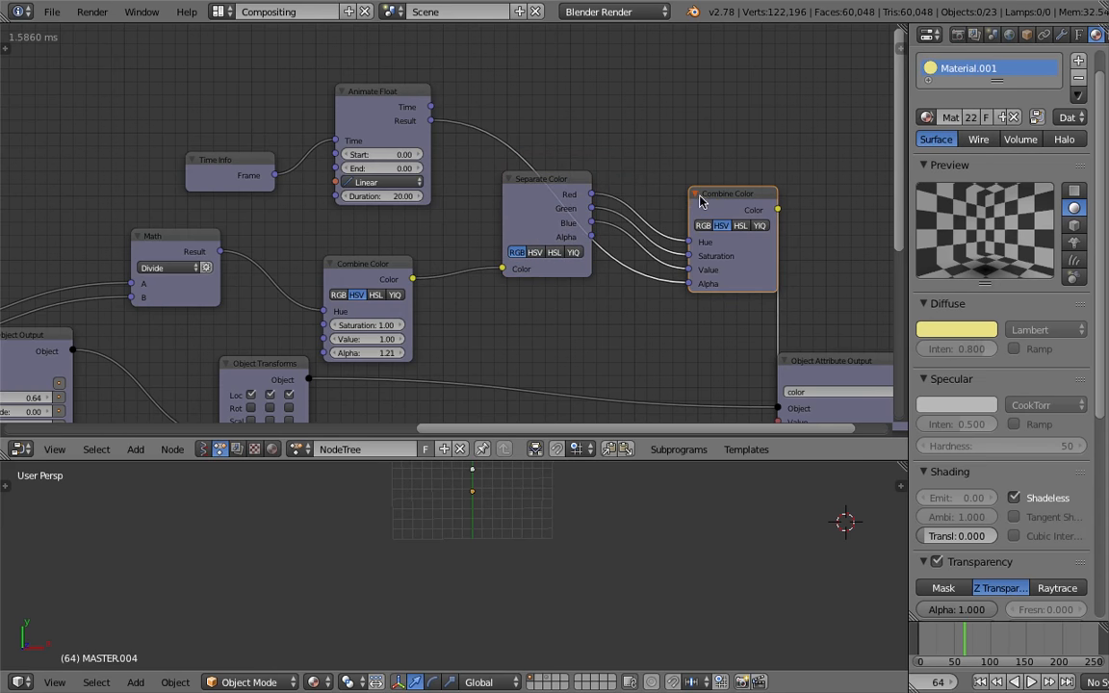
left_click_drag(730, 201, 671, 221)
middle_click_drag(693, 183, 646, 146)
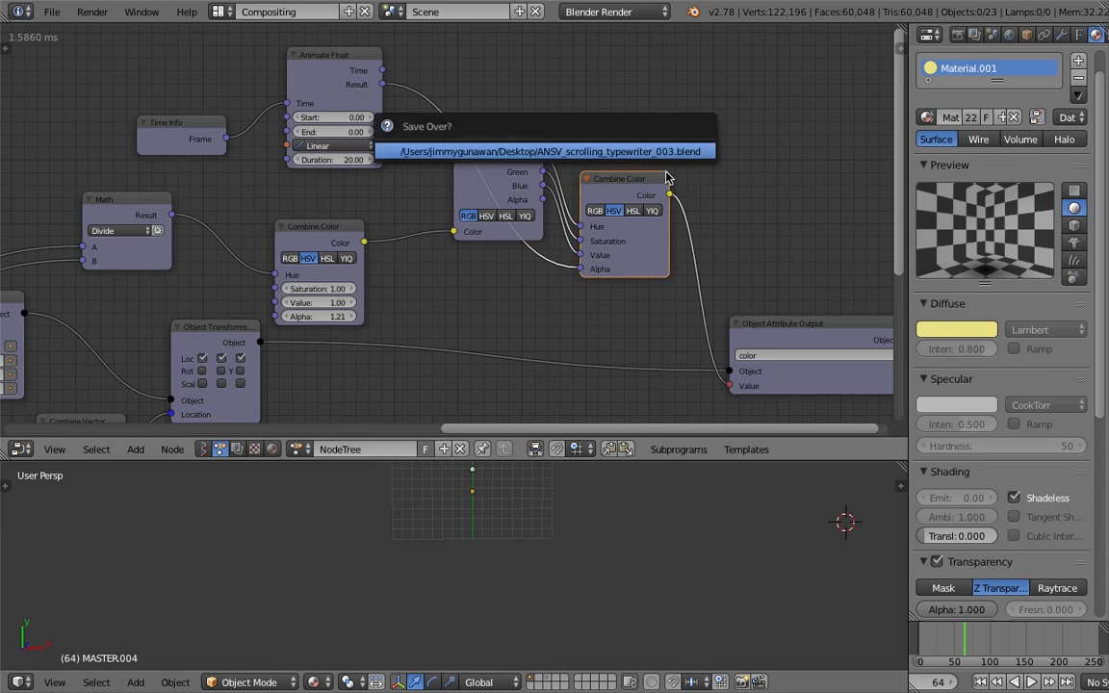
Play the animation and scrub the timeline to check the text colour change
left_click(1031, 682)
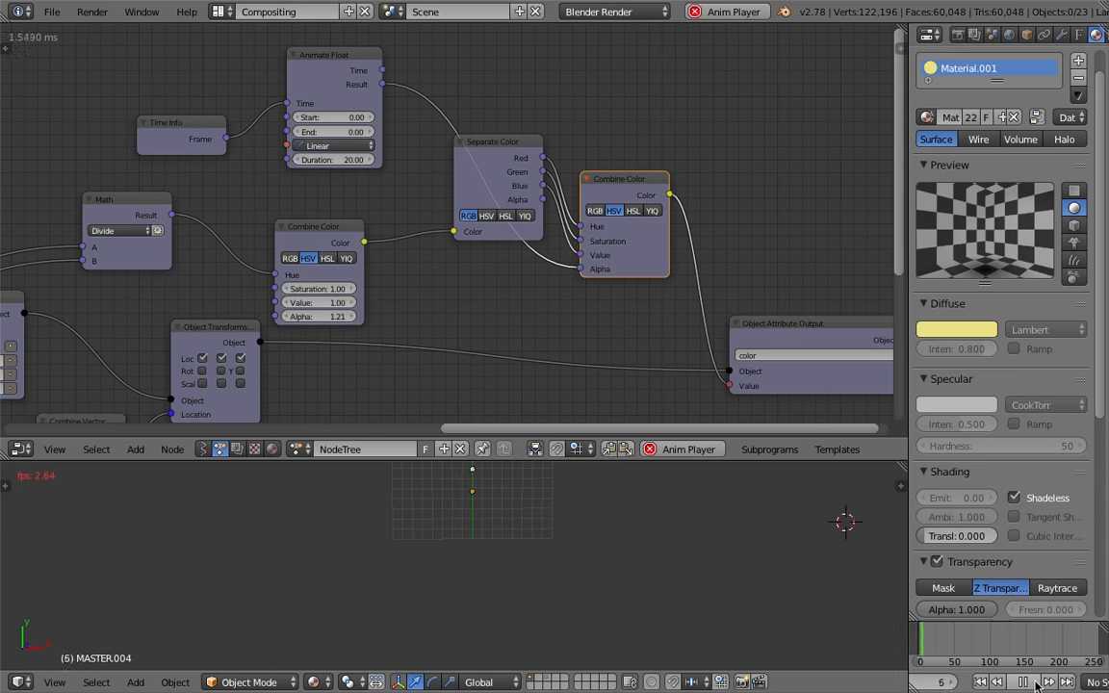
left_click(1025, 683)
mouse_move(941, 644)
left_mouse_down()
mouse_move(1023, 641)
mouse_move(982, 633)
left_mouse_up()
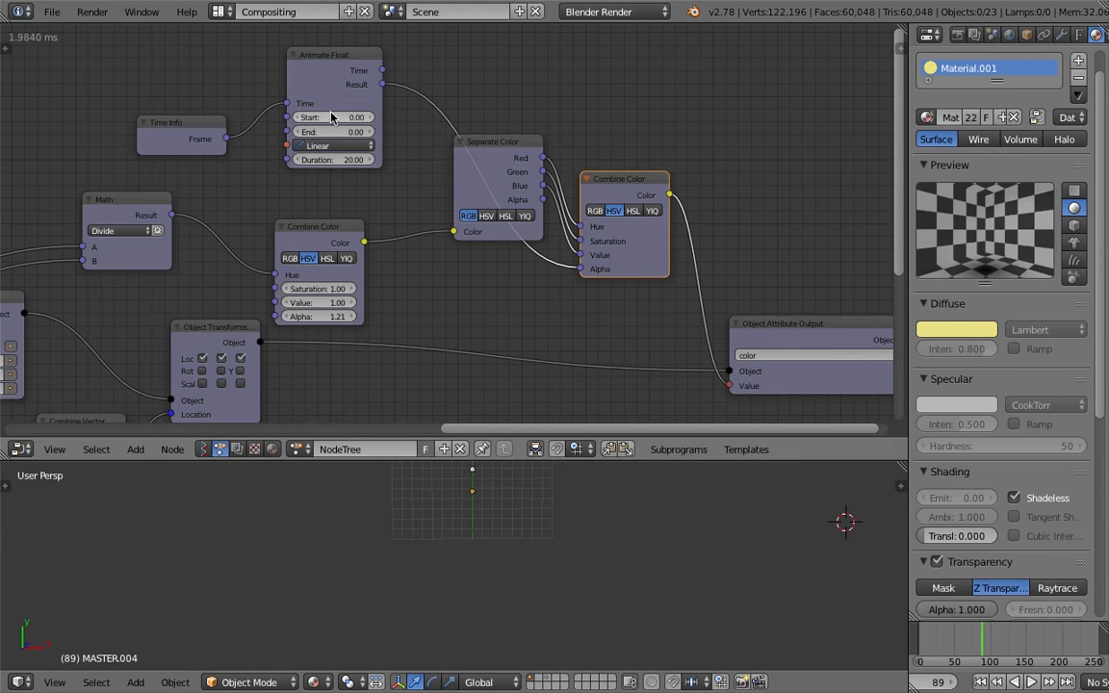
Set the Animate Float node's End value to 1
scroll(332, 116, "up", 3)
scroll(329, 112, "down", 2)
middle_click_drag(315, 151, 336, 175)
double_click(335, 152)
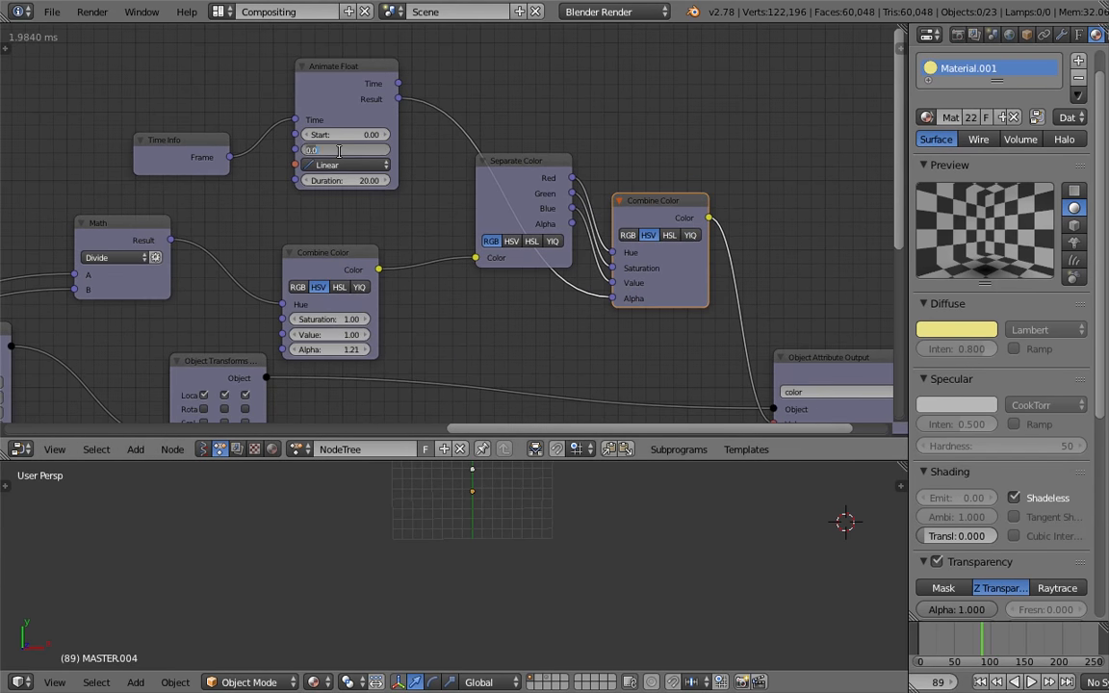
type("1")
key("Return")
Play the animation from frame 1 to preview the text colours
left_click(918, 640)
key("alt+a")
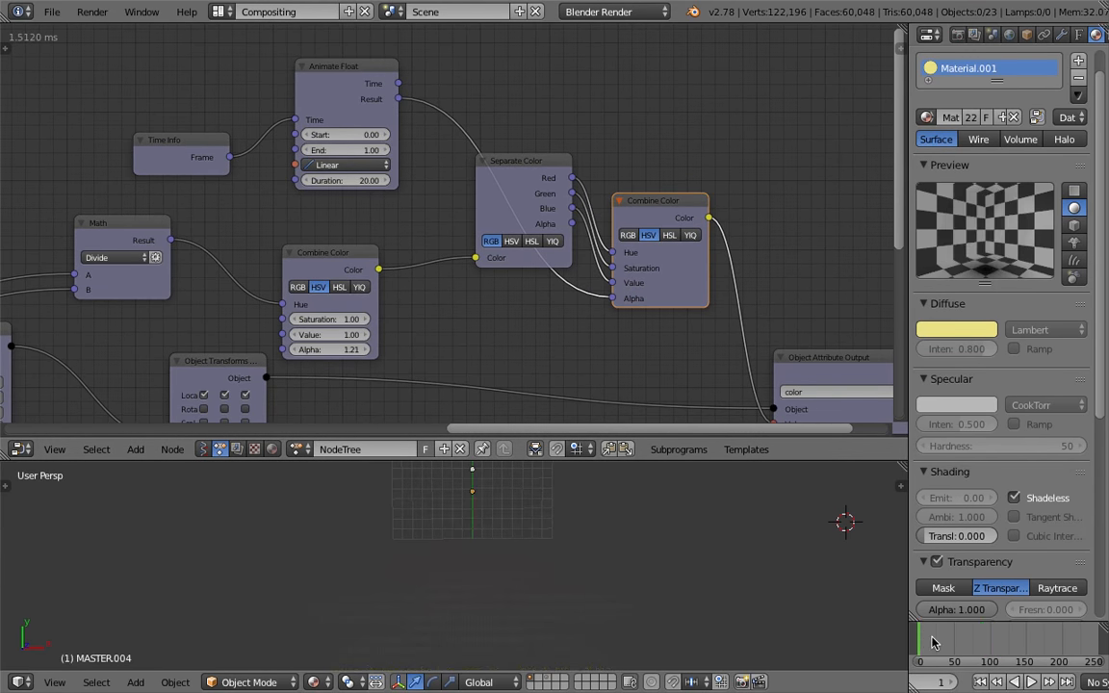
left_click_drag(954, 638, 953, 637)
Rearrange the Animate Float, Separate Color and Combine Color nodes and save the file
middle_click_drag(406, 254, 391, 228)
key("ctrl+s")
left_click(391, 228)
left_click_drag(493, 145, 450, 223)
mouse_move(641, 183)
left_mouse_down()
mouse_move(630, 164)
mouse_move(653, 202)
left_mouse_up()
middle_click_drag(654, 202, 639, 186)
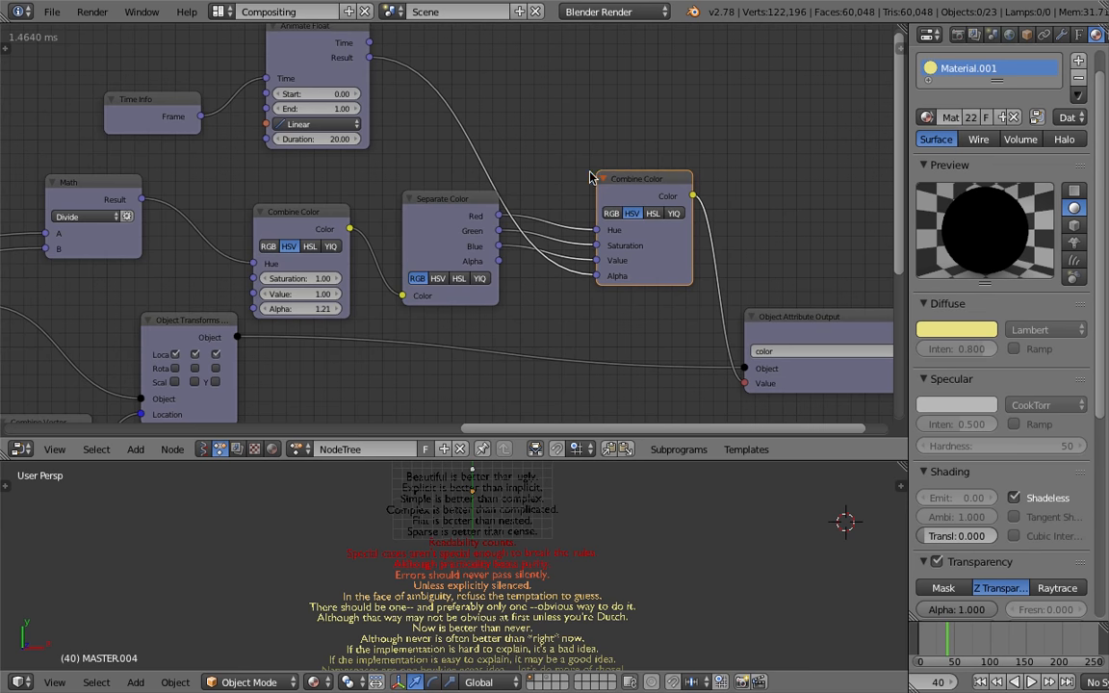
Switch the Separate Color node to HSV, connect its Hue, Saturation and Value to the new Combine Color, and save
scroll(631, 186, "up", 1)
left_click(438, 287)
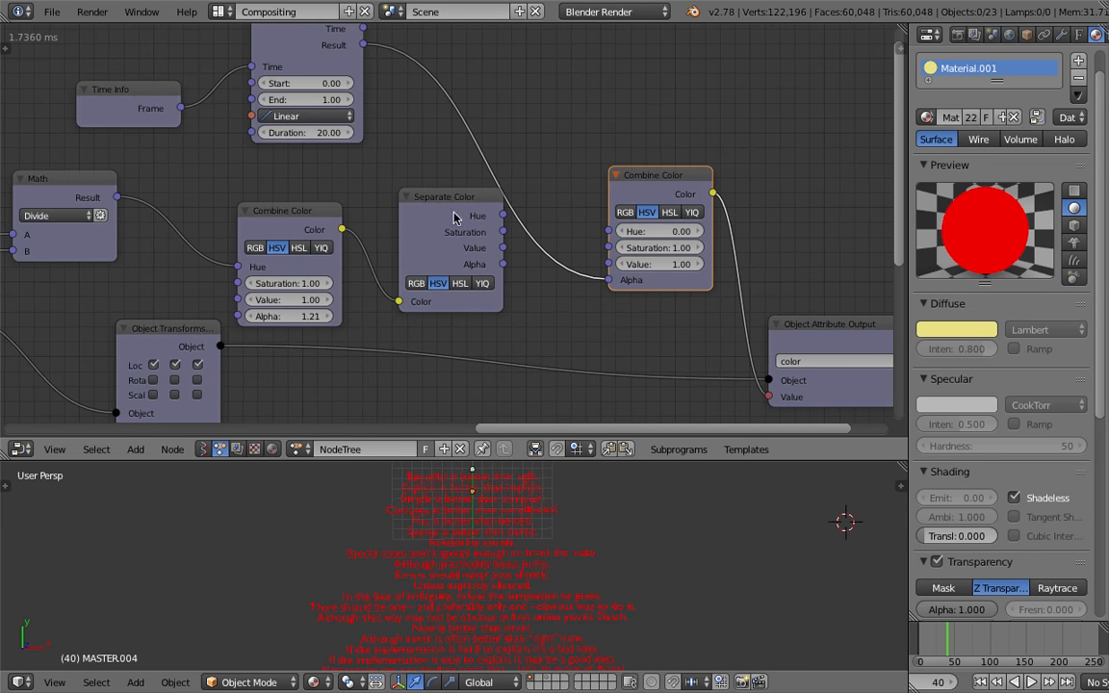
left_click_drag(502, 216, 608, 231)
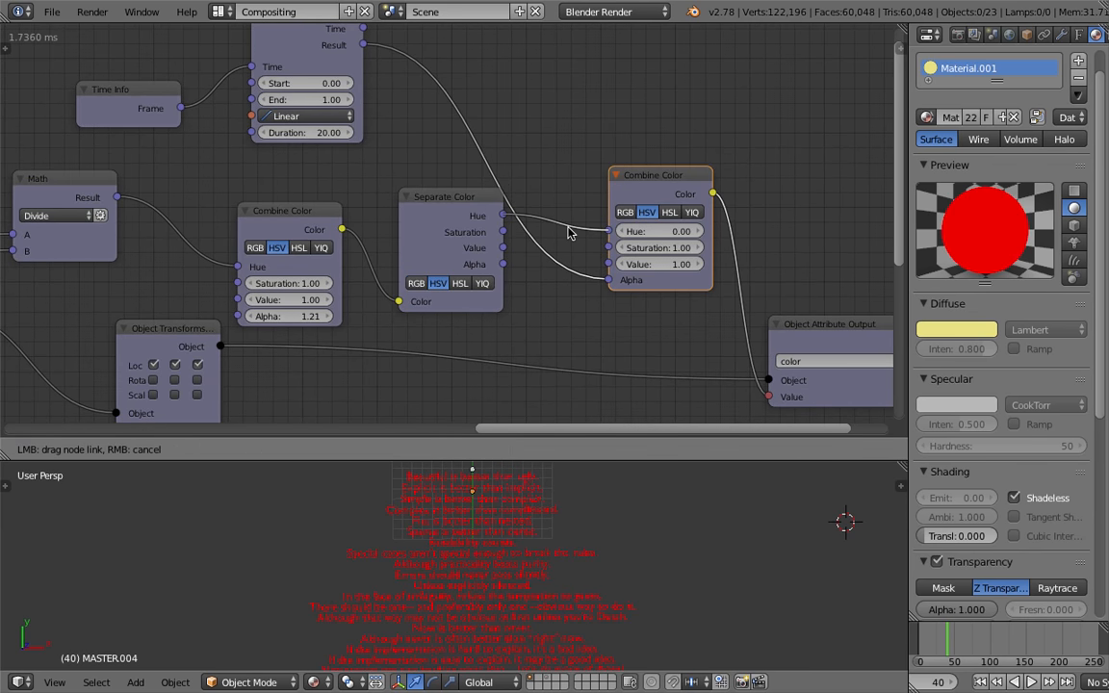
left_click_drag(502, 232, 608, 264)
key("ctrl+s")
key("Return")
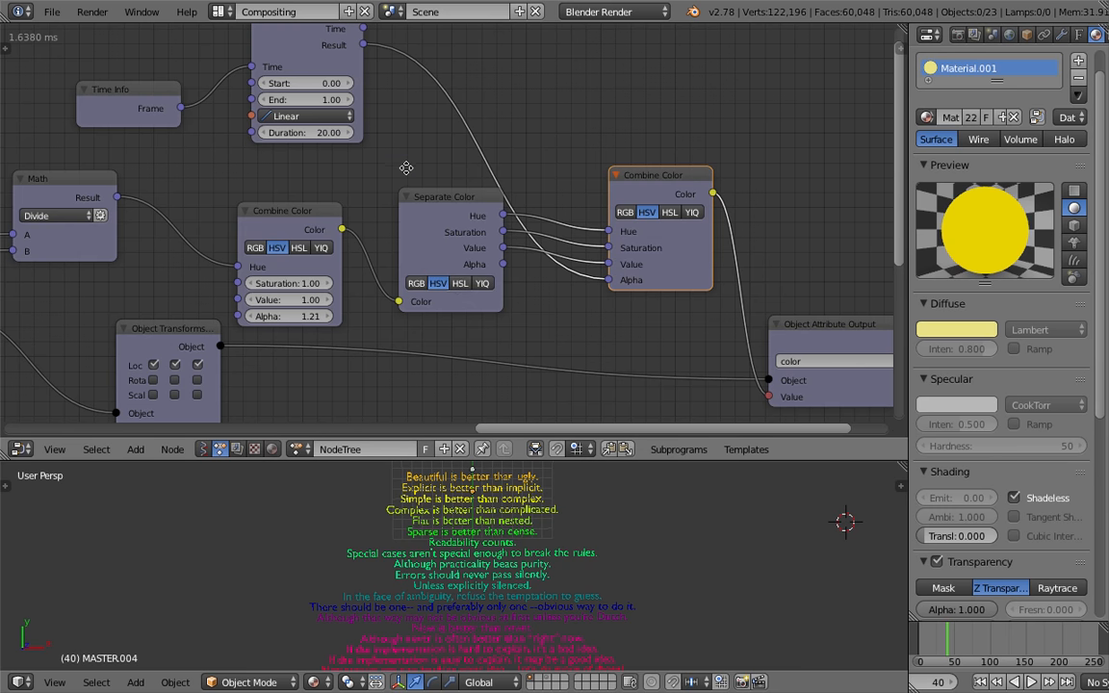
Cut the Separate Color node's Saturation and Value links and move the node
middle_click_drag(408, 174, 405, 158)
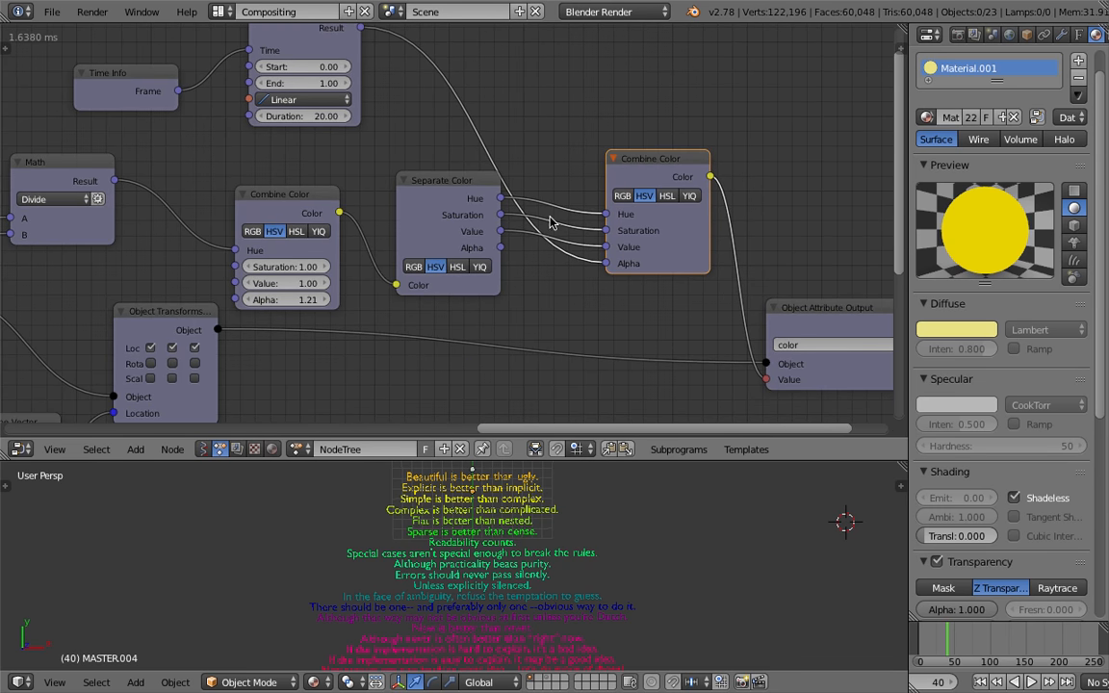
mouse_move(565, 214)
right_mouse_down("ctrl")
mouse_move(578, 240)
mouse_move(565, 213)
right_mouse_up("ctrl")
left_click_drag(459, 181, 446, 178)
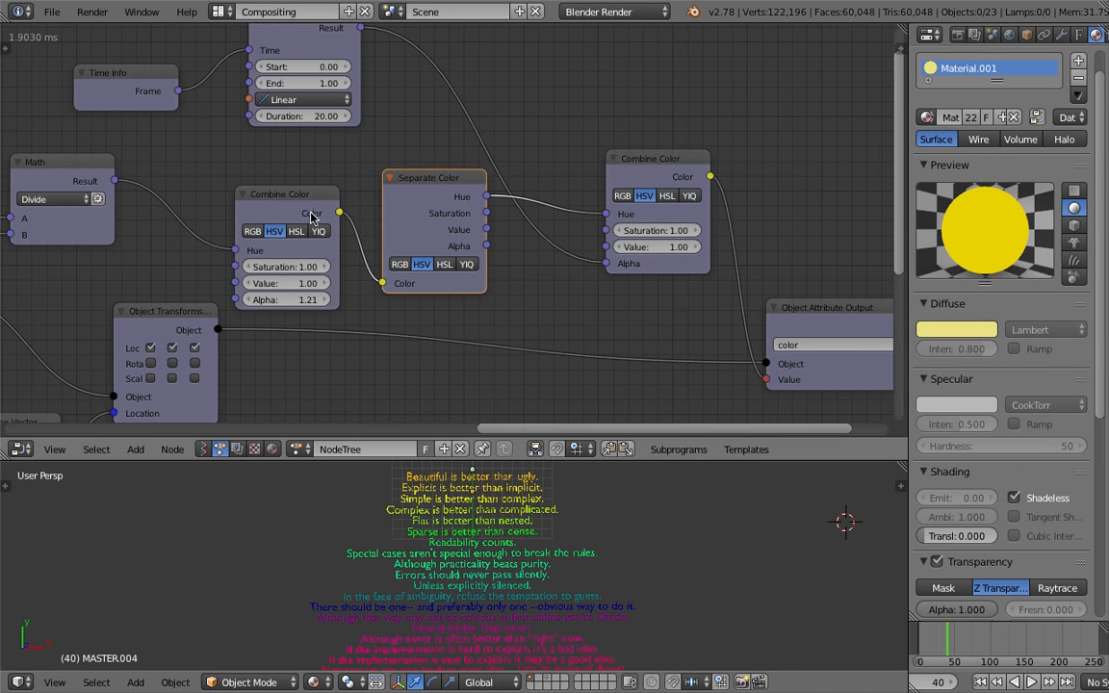
scroll(306, 209, "down", 1)
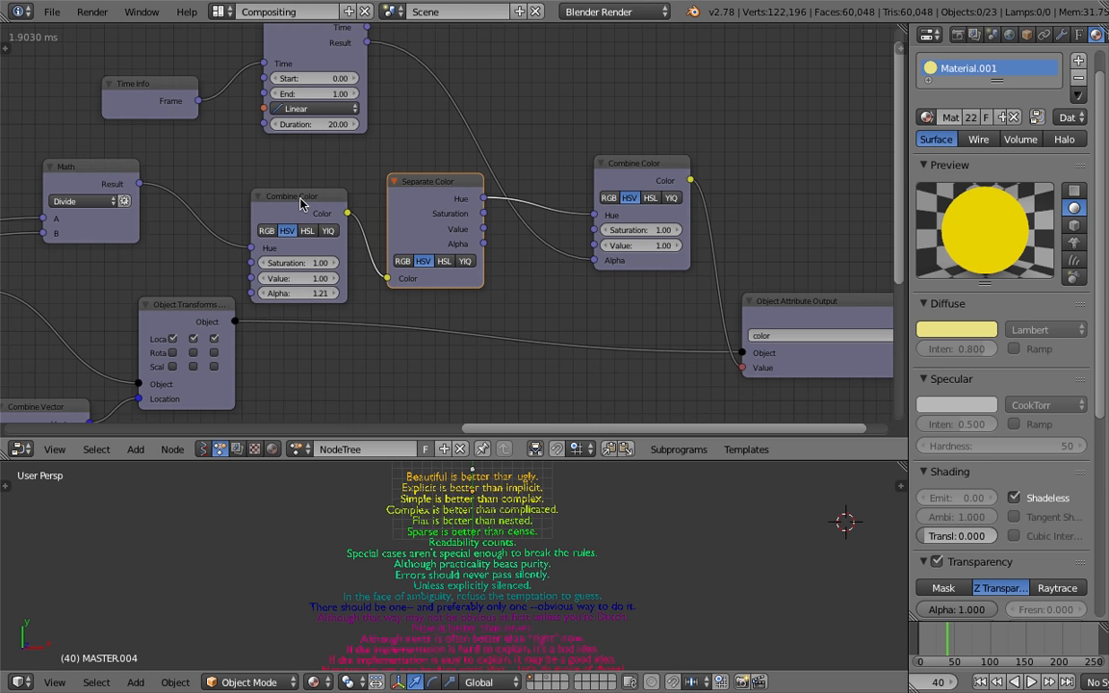
scroll(300, 202, "down", 2)
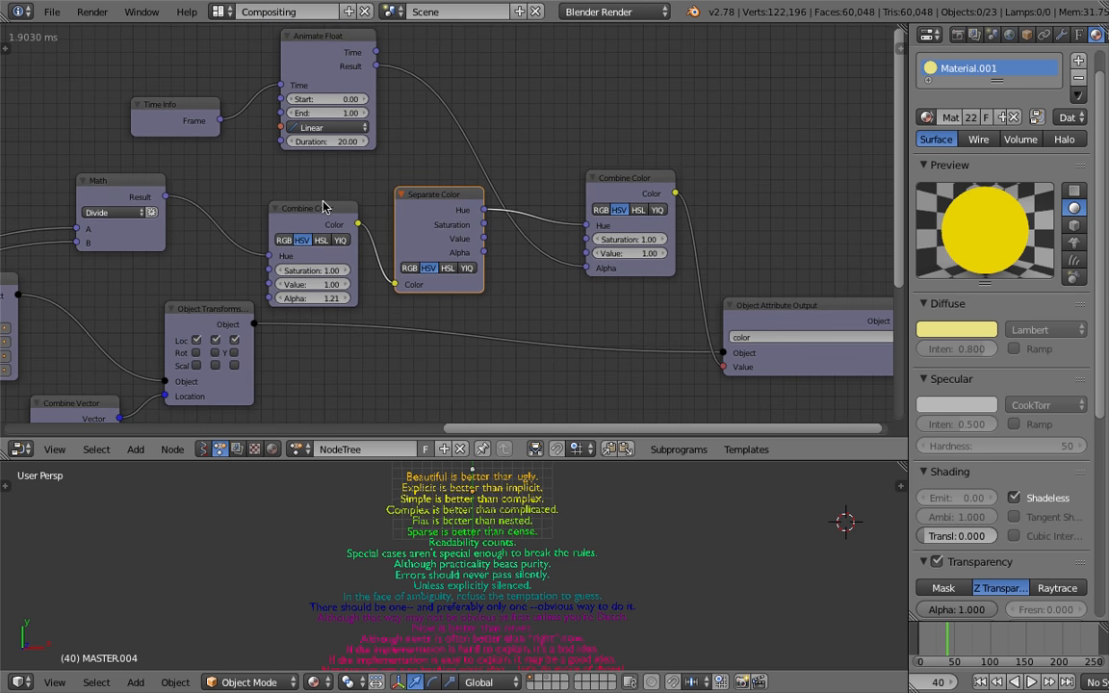
left_click_drag(417, 222, 383, 204)
Delete the original Combine Color node and the Separate Color node
left_click(311, 214)
key("x")
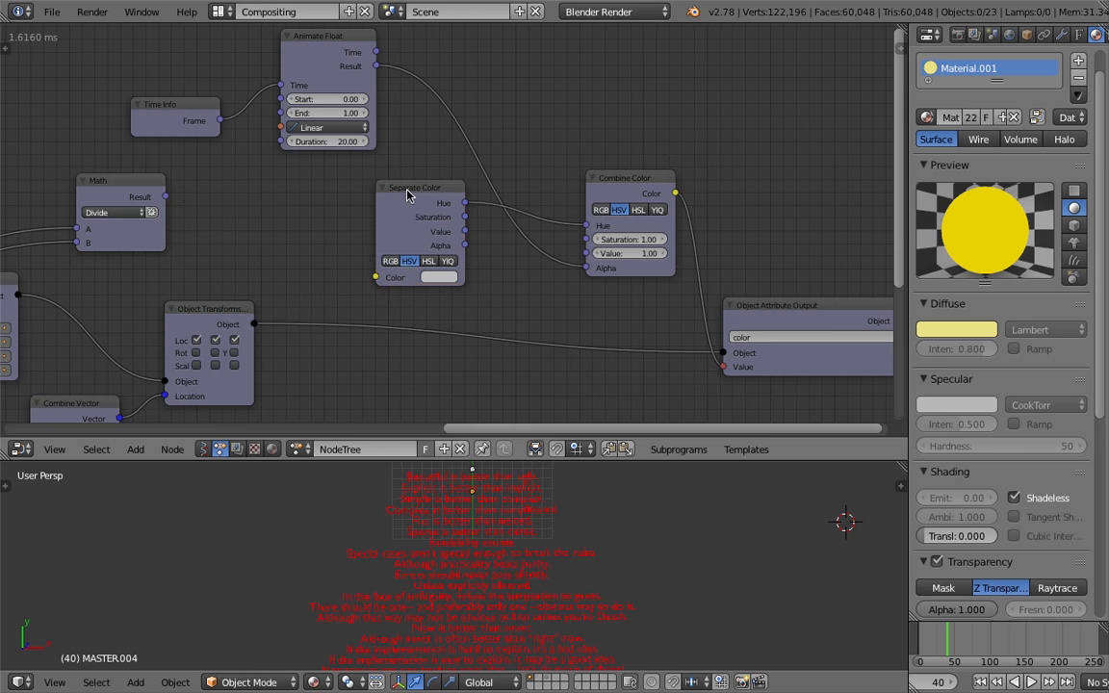
left_click(408, 193)
key("x")
Link the Math Result to the remaining Combine Color's Hue input, move the node, and save the file
left_click_drag(166, 197, 582, 227)
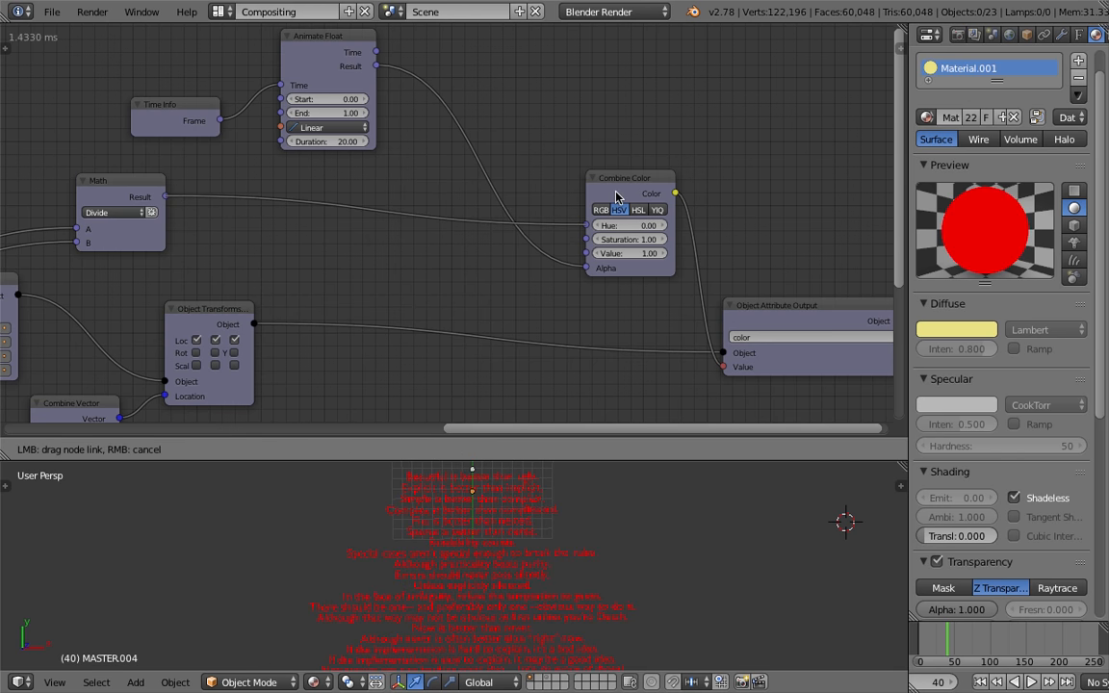
left_click_drag(630, 185, 516, 195)
key("ctrl+s")
left_click(516, 195)
Set the Combine Color node's Saturation to 0.91
scroll(520, 214, "up", 1)
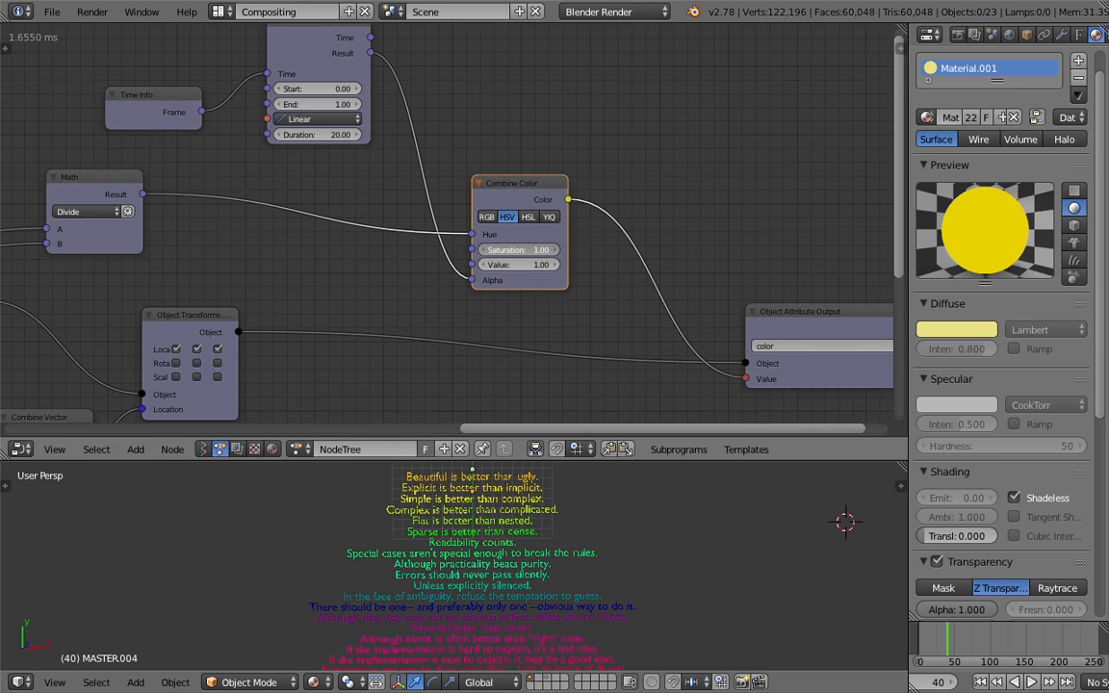
left_click_drag(540, 263, 576, 285)
Play the animation from the start to preview the colour fade
left_click(980, 682)
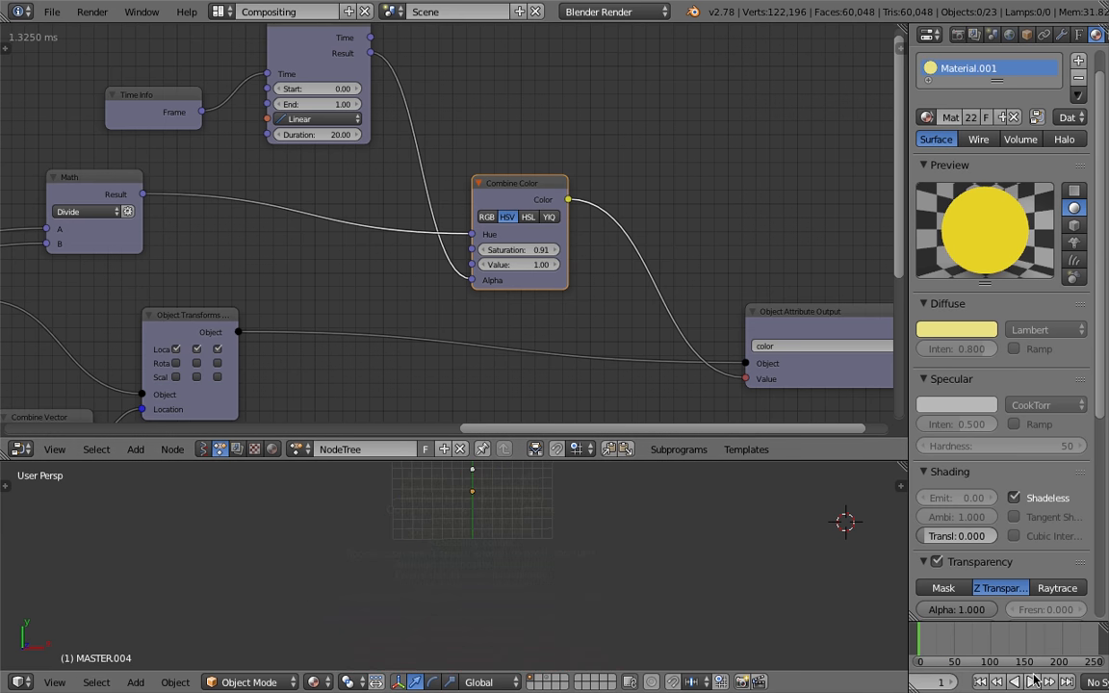
left_click(1034, 683)
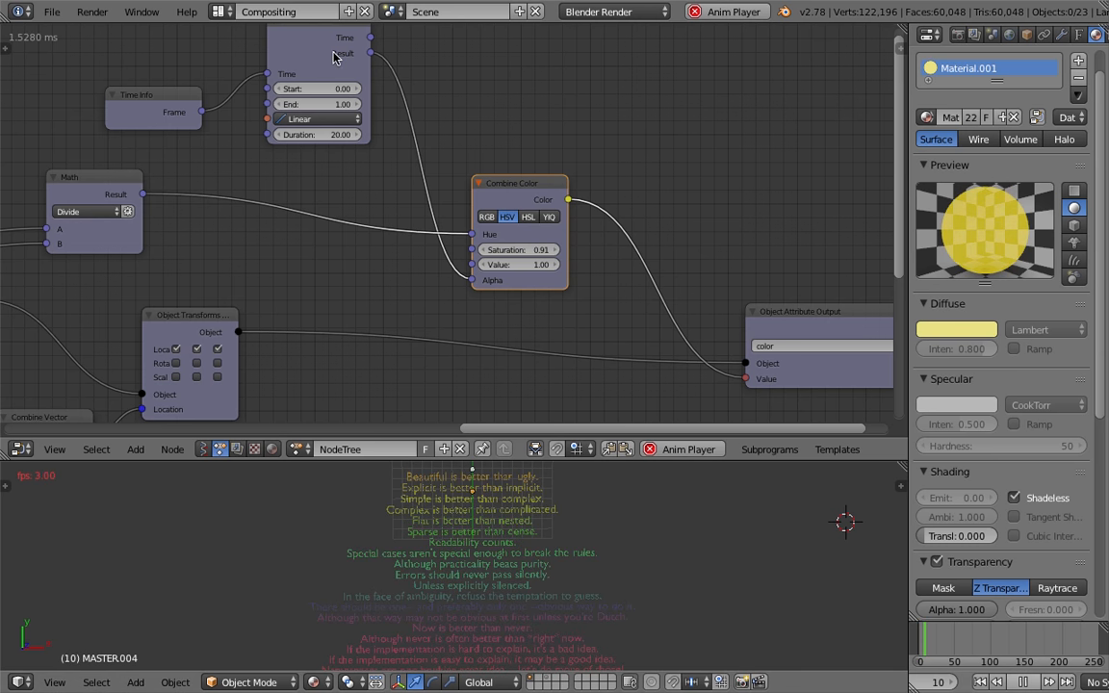
left_click(1023, 682)
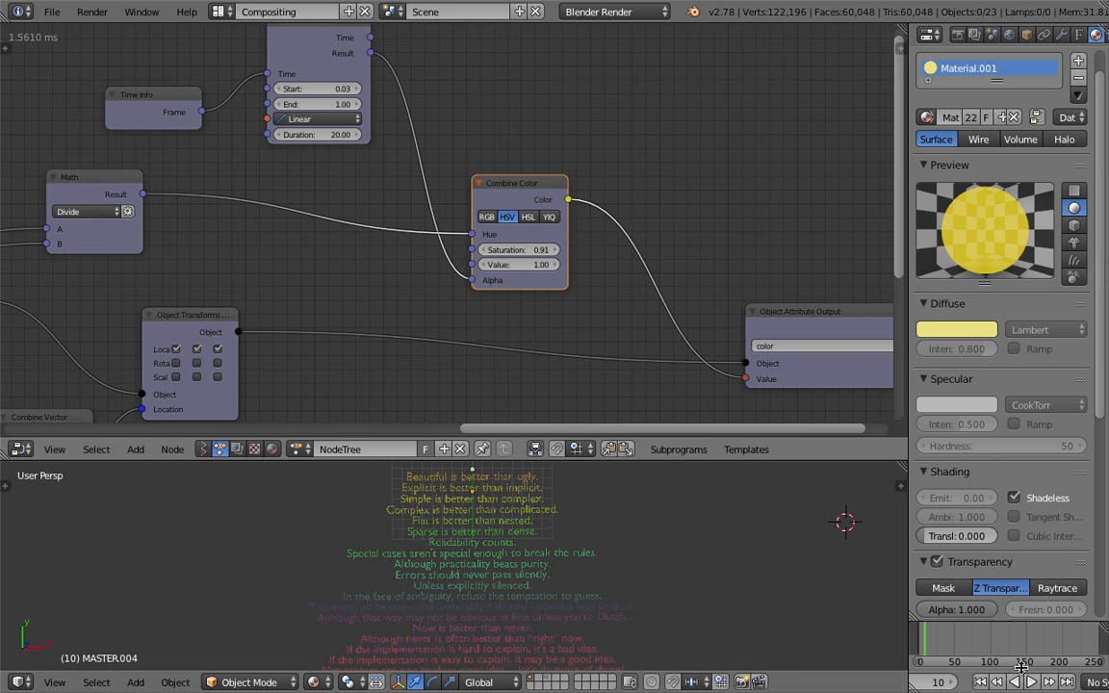
key("alt+a")
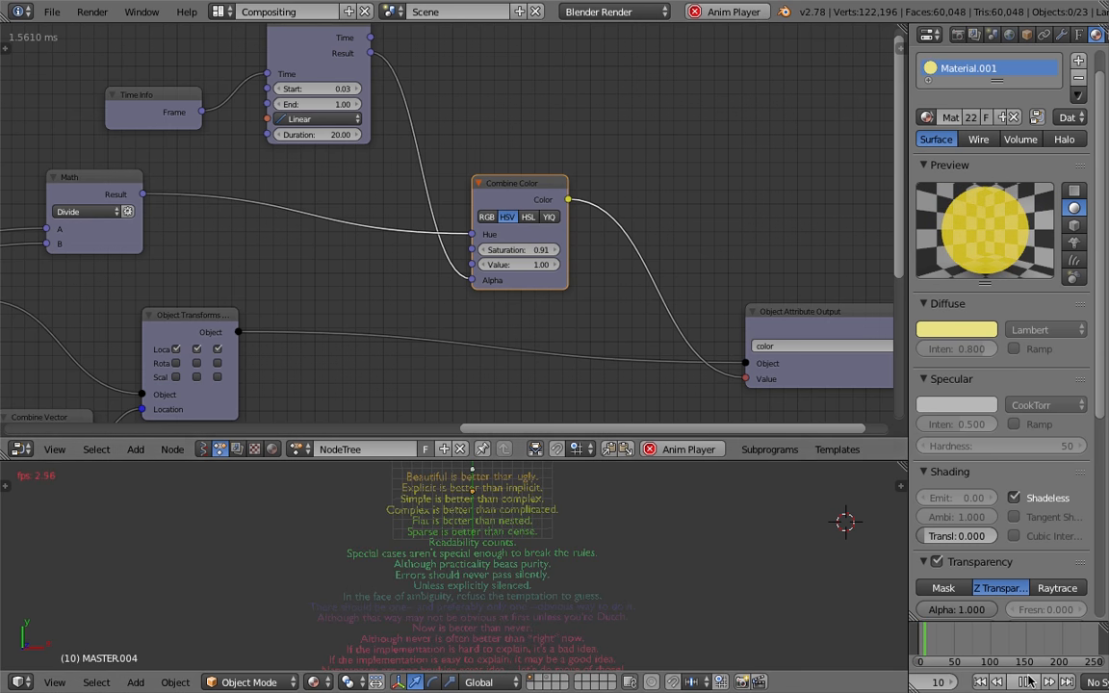
key("Escape")
Set the Animate Float node's Start value to 0
left_click(324, 87)
type("0")
key("Return")
Rearrange the Time Info, Animate Float, Combine Color and Object Attribute Output nodes into a tidy layout
middle_click_drag(837, 586, 707, 558)
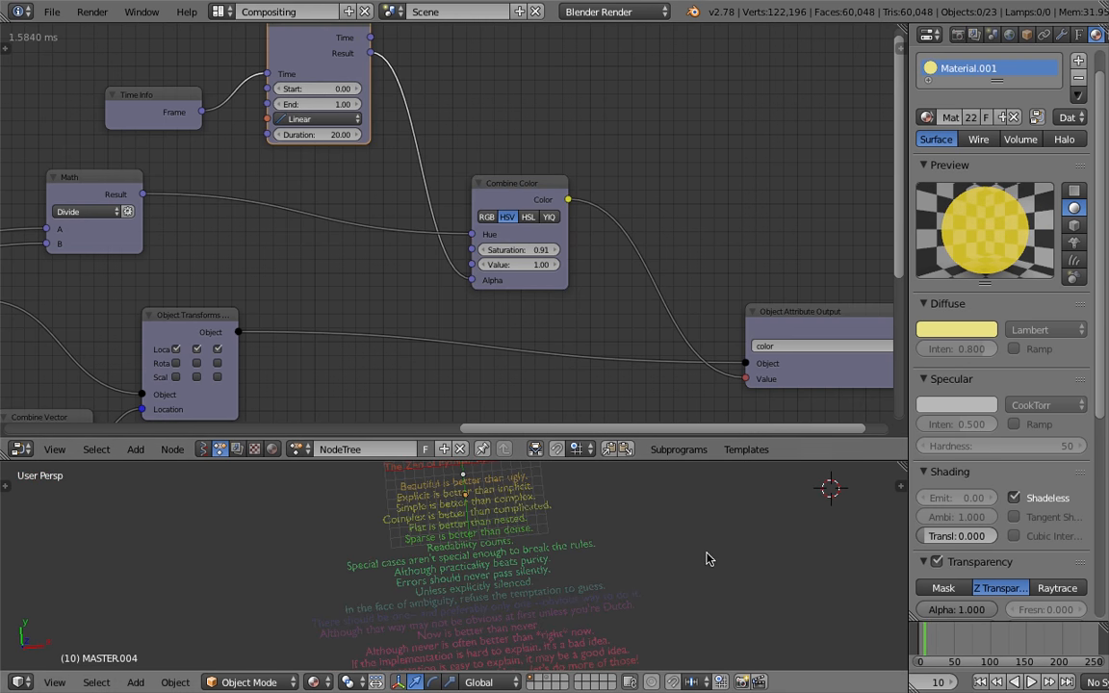
scroll(614, 183, "down", 3)
middle_click_drag(601, 171, 575, 234)
left_click_drag(692, 355, 576, 311)
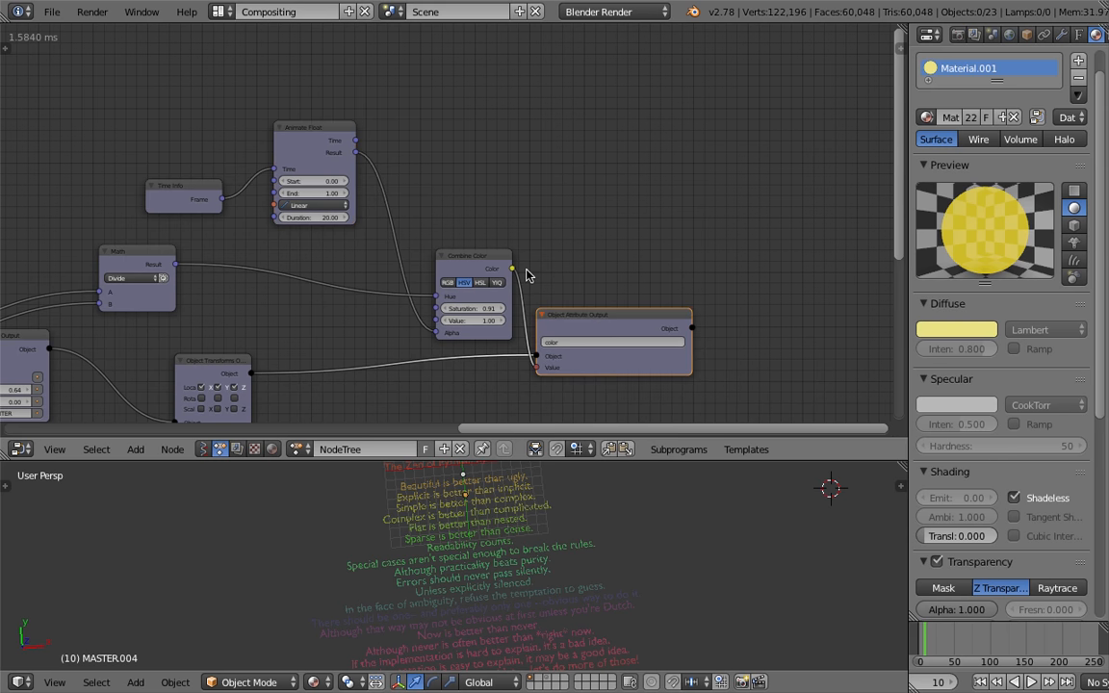
left_click_drag(477, 256, 457, 222)
left_click_drag(317, 139, 316, 154)
middle_click_drag(283, 173, 411, 136)
left_click_drag(329, 147, 347, 173)
middle_click_drag(347, 173, 412, 139)
middle_click_drag(309, 230, 396, 204)
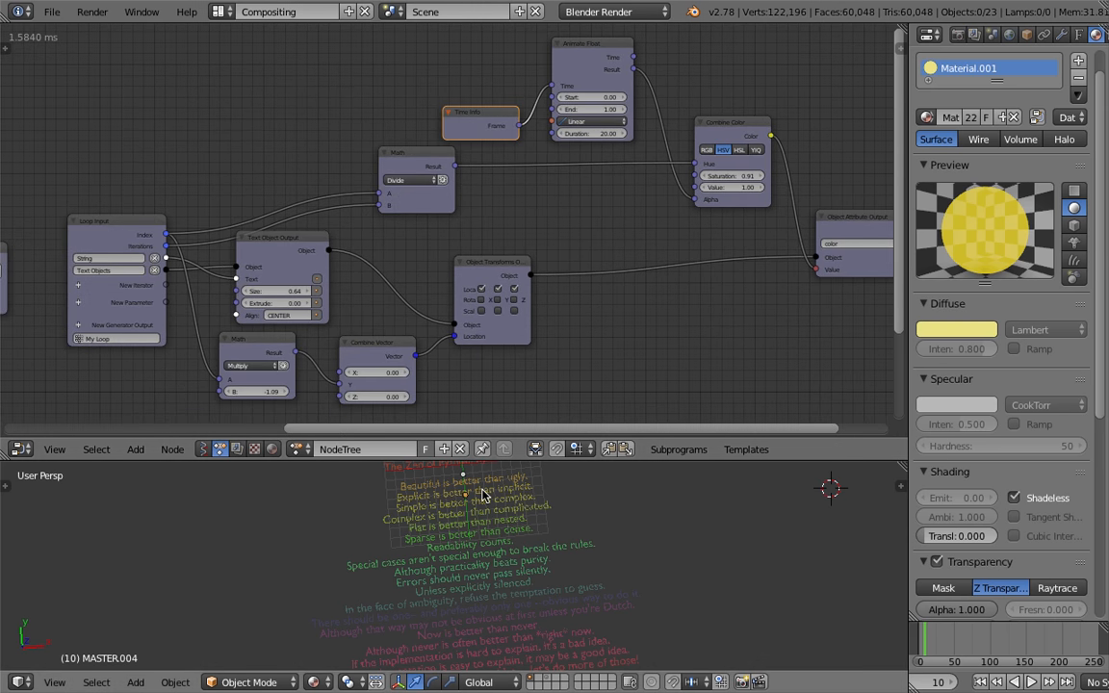
Enlarge the 3D viewport area and save the file
left_click_drag(484, 461, 487, 395)
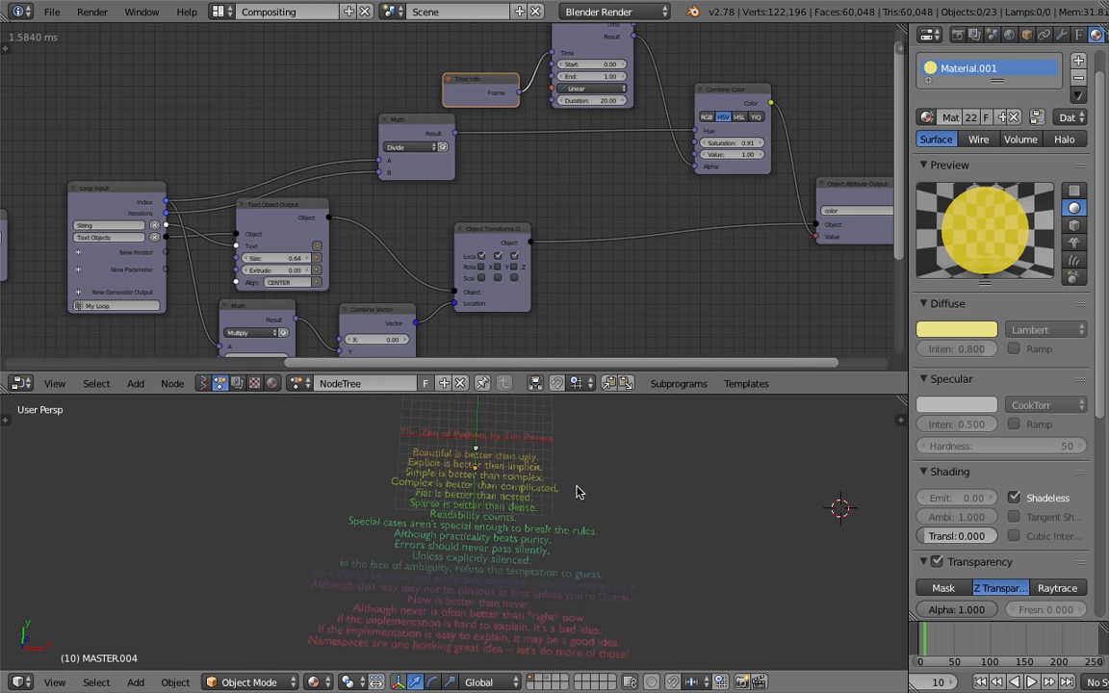
middle_click_drag(587, 496, 556, 503)
key("ctrl+s")
left_click(569, 477)
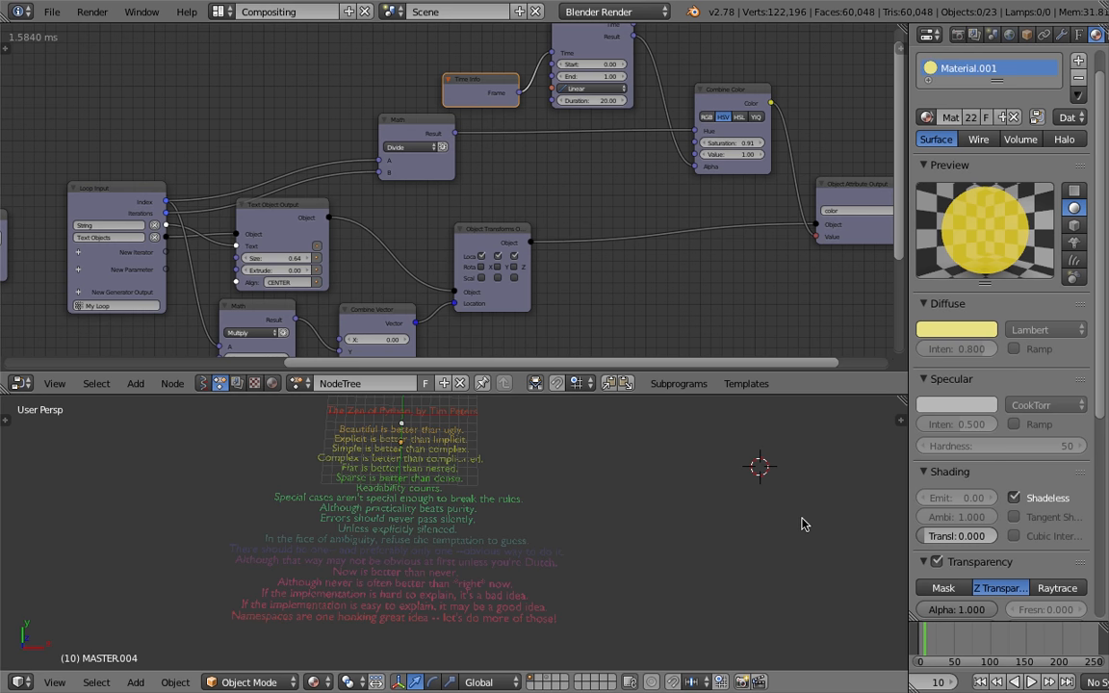
middle_click_drag(885, 574, 580, 495)
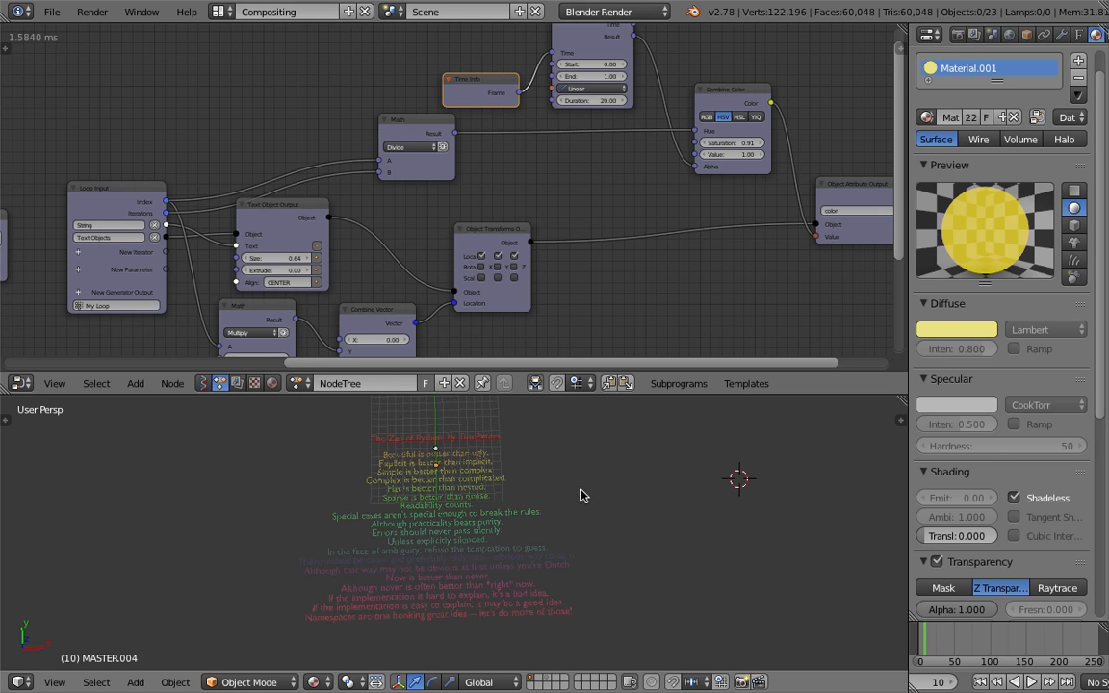
key("ctrl+s")
left_click(452, 508)
Move the Object Transforms node, resize the node editor and properties areas, and save the file
middle_click_drag(452, 508, 471, 488)
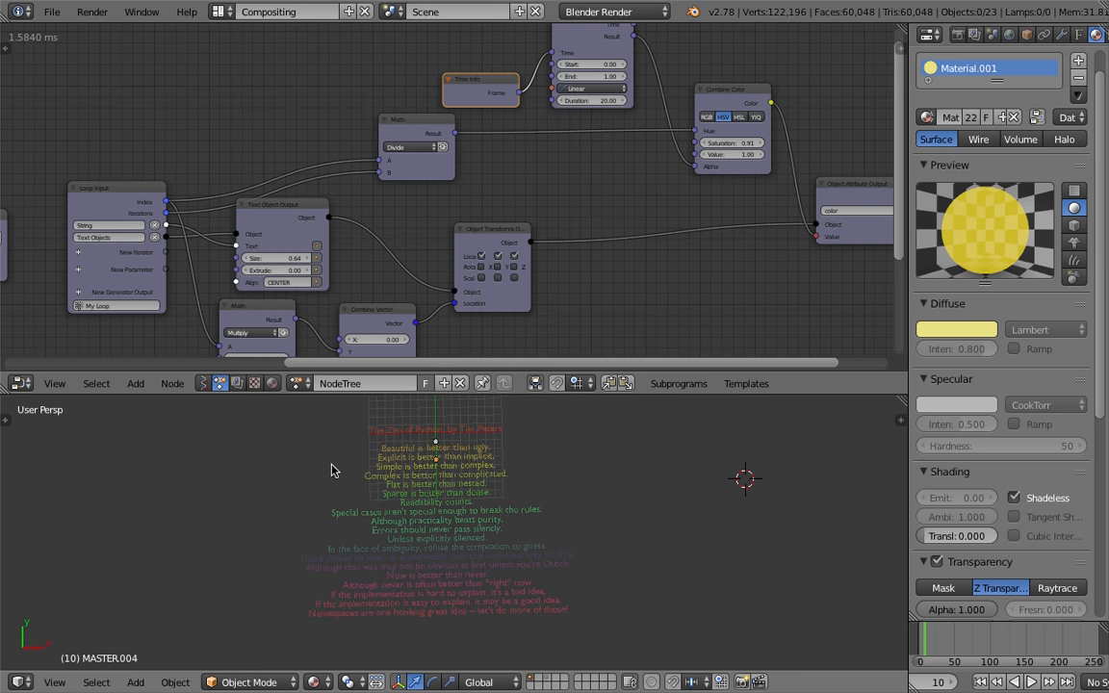
middle_click_drag(536, 539, 537, 550)
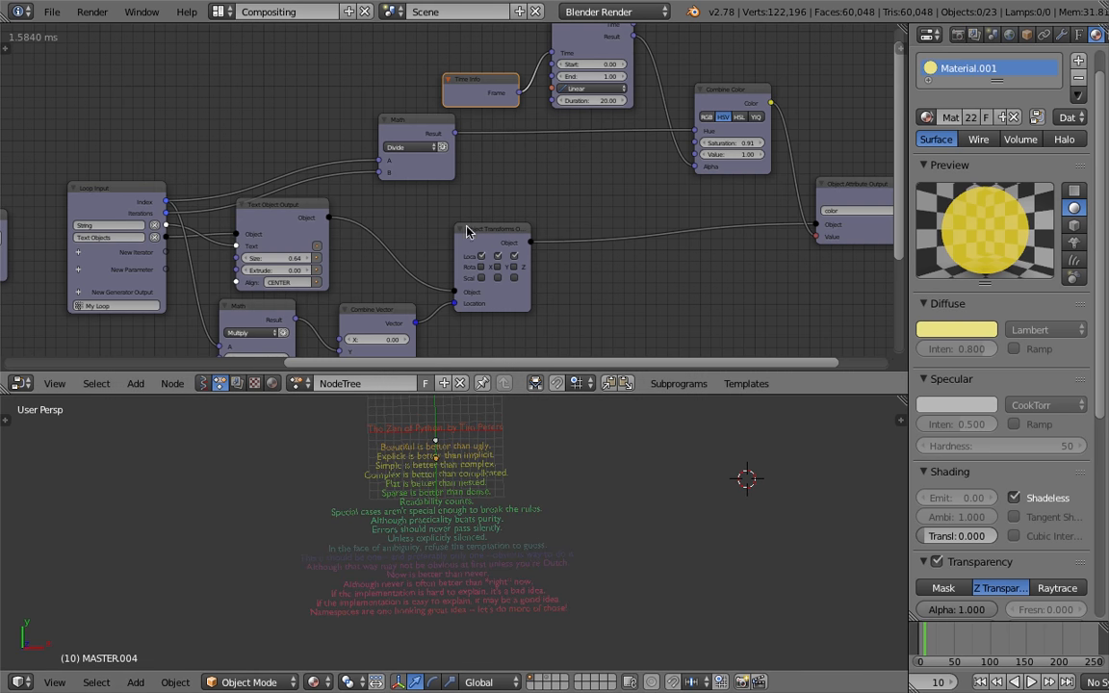
middle_click_drag(466, 230, 423, 221)
left_click_drag(688, 394, 688, 433)
left_click_drag(908, 289, 964, 289)
key("ctrl+s")
left_click(767, 255)
Reposition the Combine Color node and save the file
middle_click_drag(710, 127, 712, 165)
left_click(702, 141)
key("ctrl+s")
left_click(702, 141)
left_click_drag(431, 129, 286, 94)
key("ctrl+s")
scroll(389, 148, "up", 1)
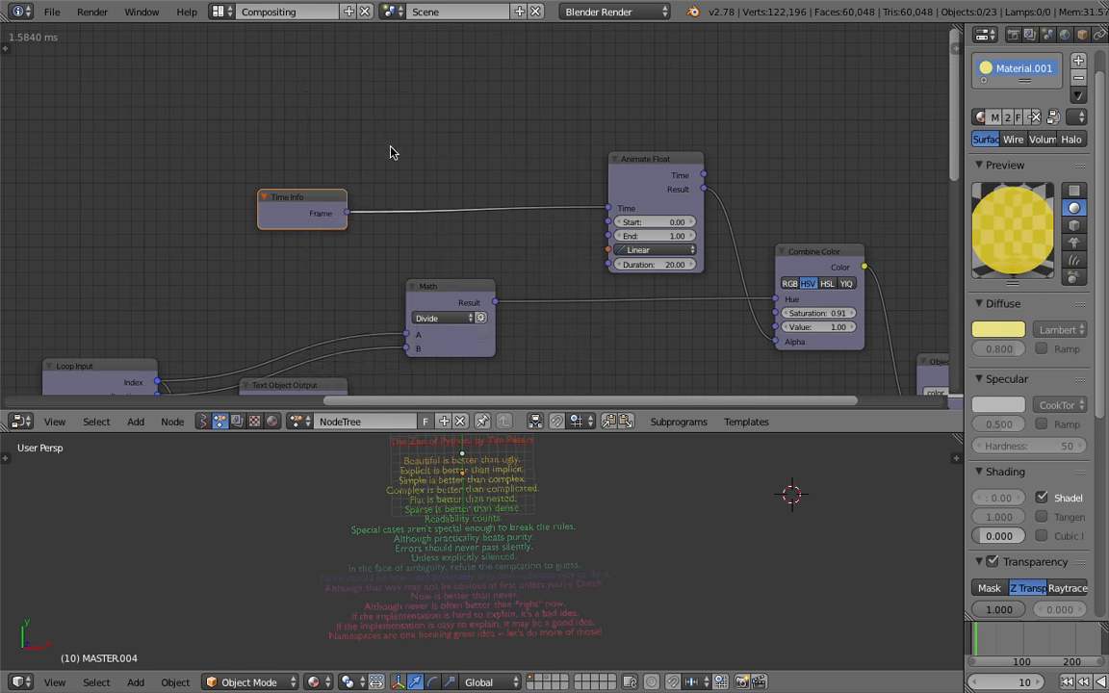
Insert a Delay Time node on the link between Time Info and Animate Float, and connect the loop Index to its Time input
key("space")
type("frmoffs")
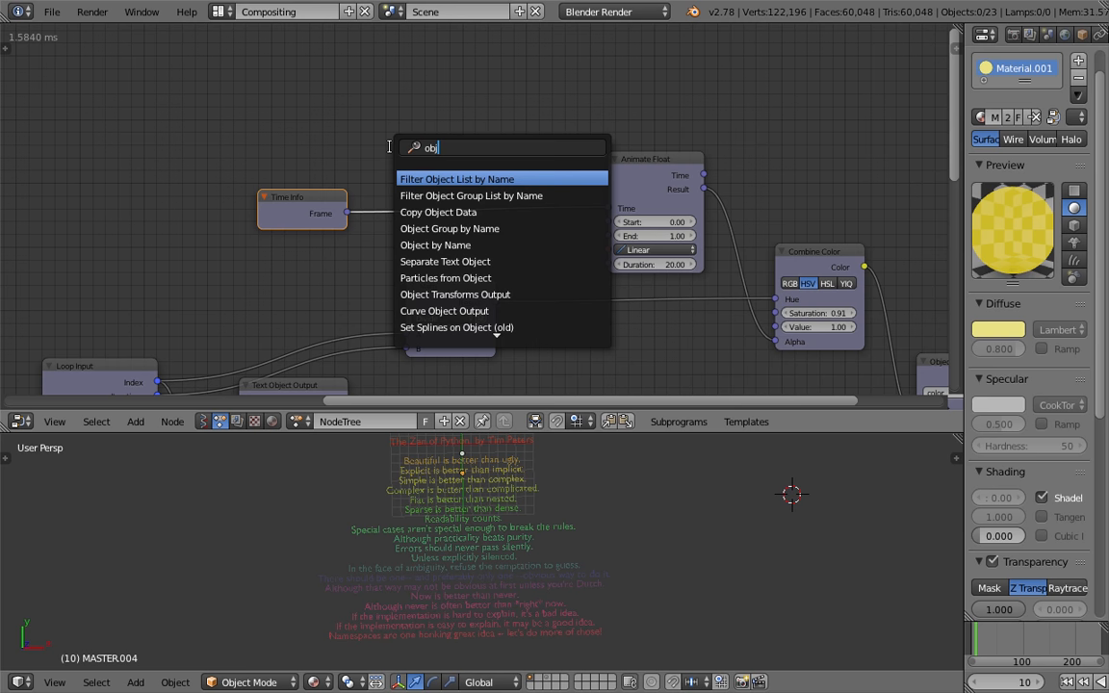
type("t")
key("ctrl+a")
type("object")
key("ctrl+a")
type("time of")
key("ctrl+a")
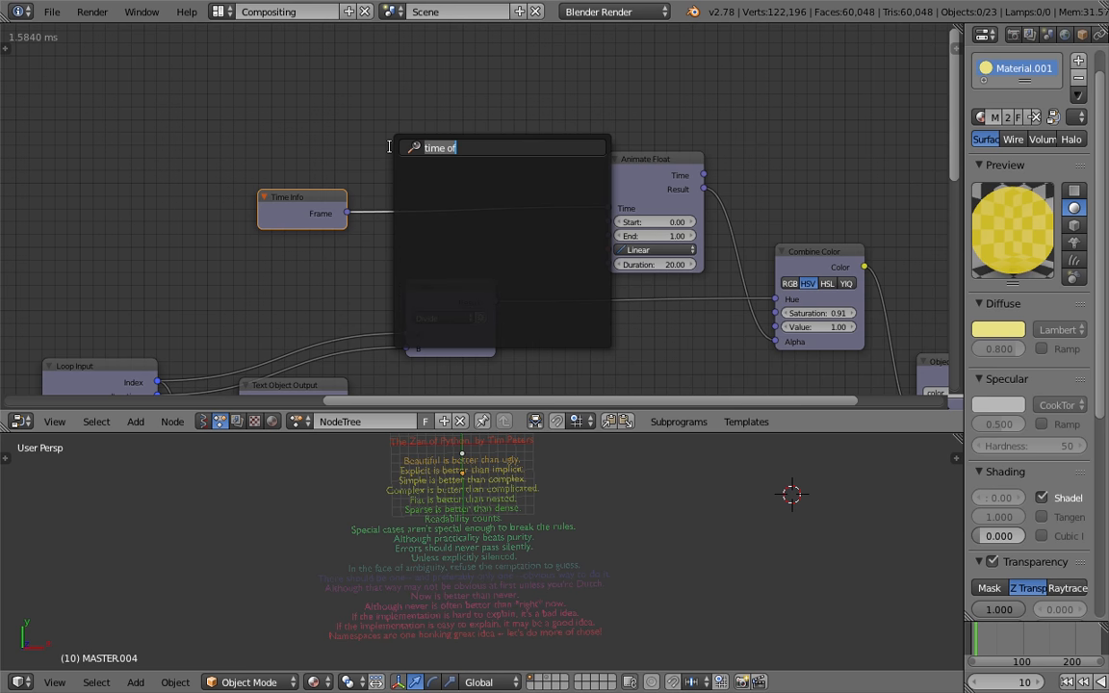
type("delay")
key("Return")
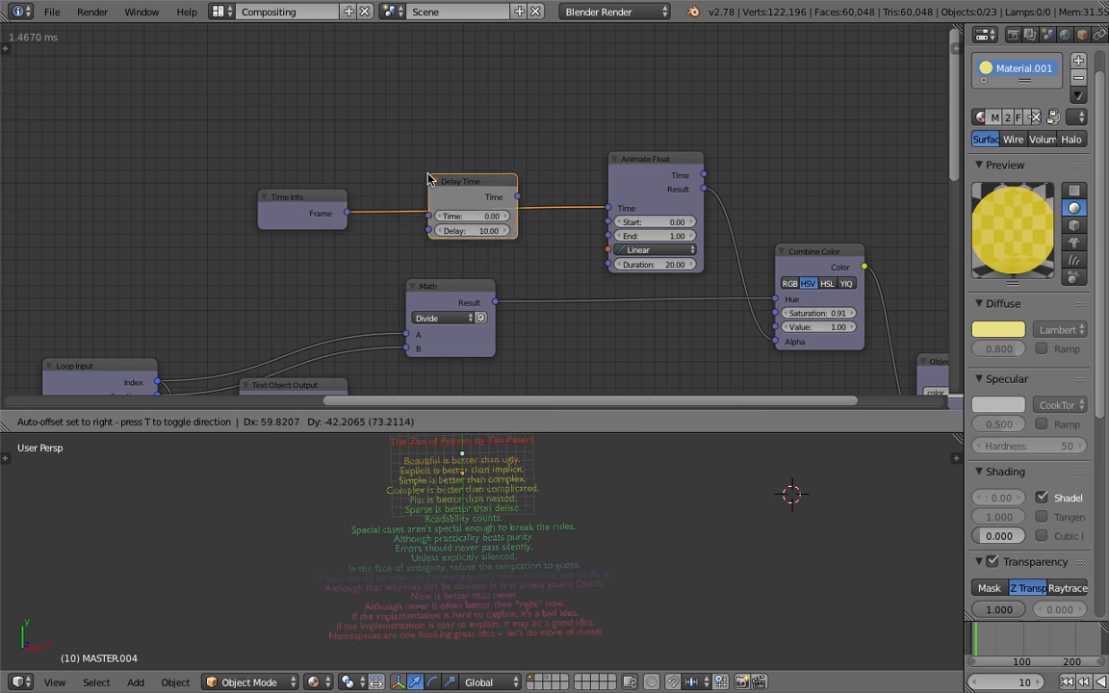
left_click(428, 178)
middle_click_drag(230, 323, 252, 235)
left_click_drag(181, 303, 452, 139)
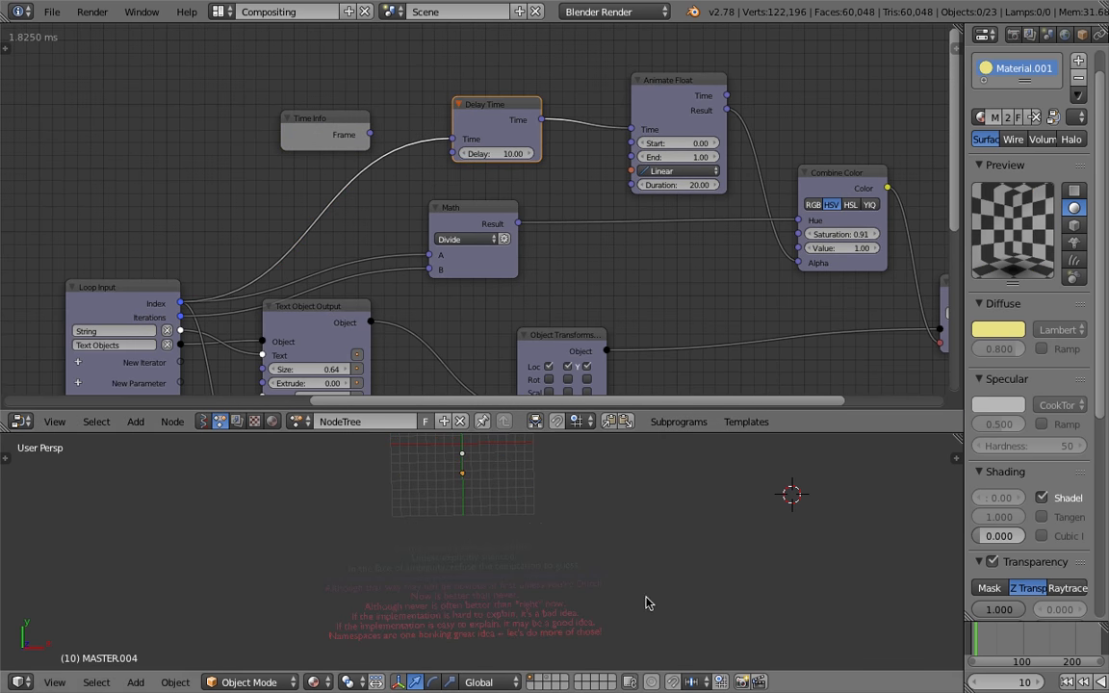
Play the animation from the first frame in the viewport
left_click(1066, 684)
scroll(1065, 684, "down", 3)
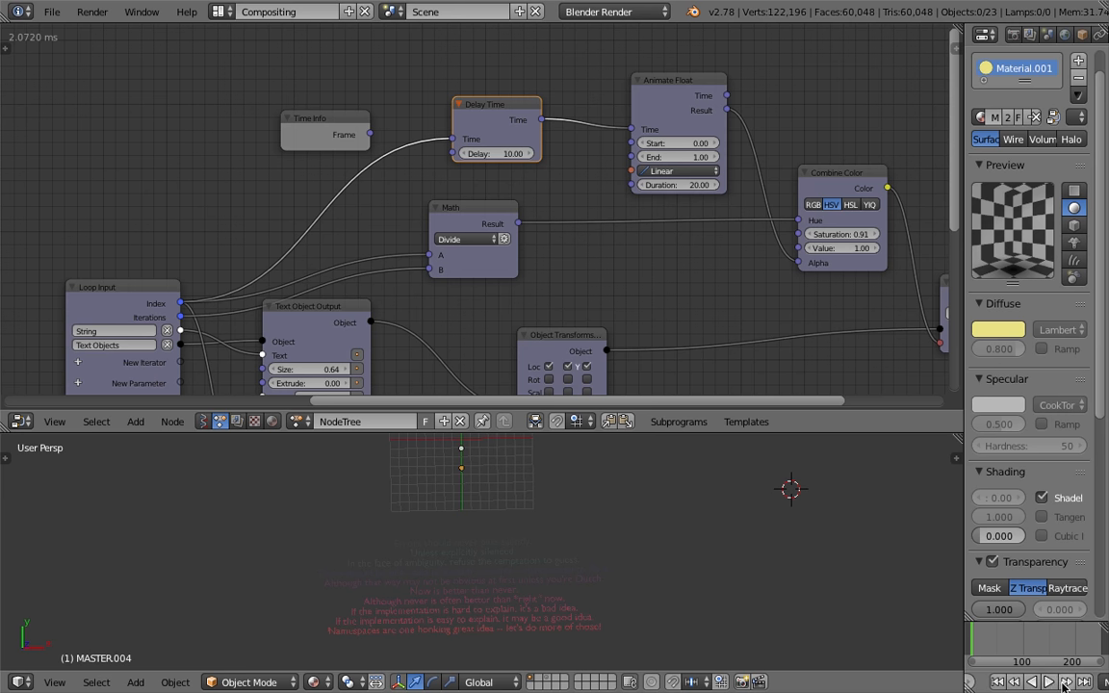
left_click(1051, 682)
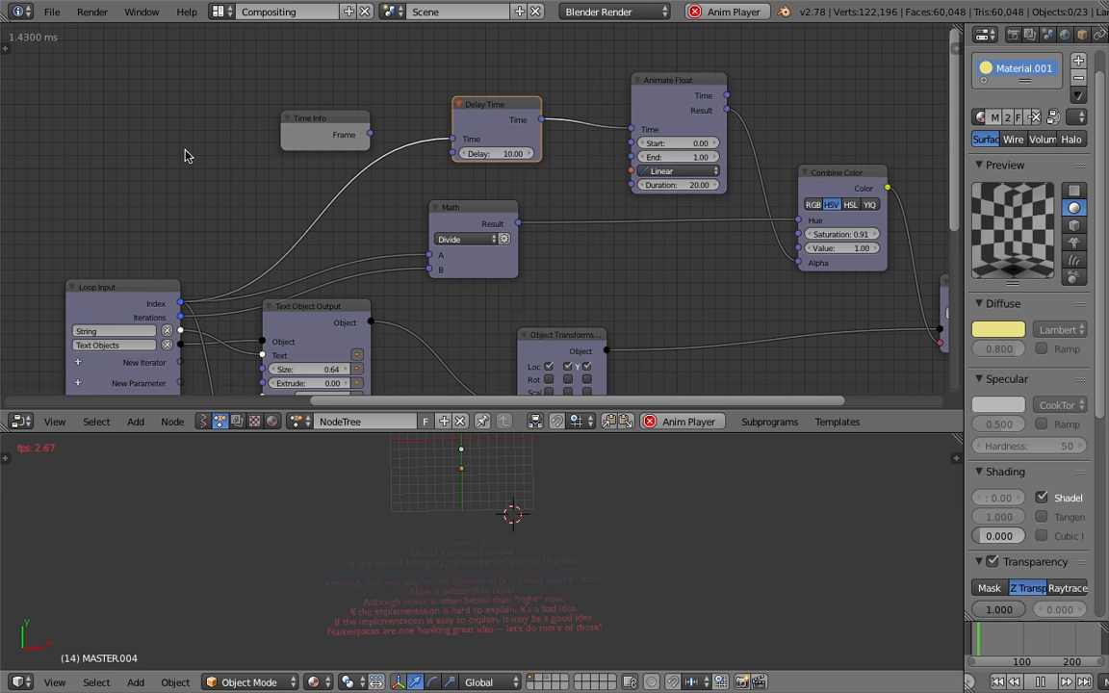
Switch to the 3D View Full layout, open the properties sidebar, and set viewport shading to Material
left_click(219, 11)
left_click(249, 39)
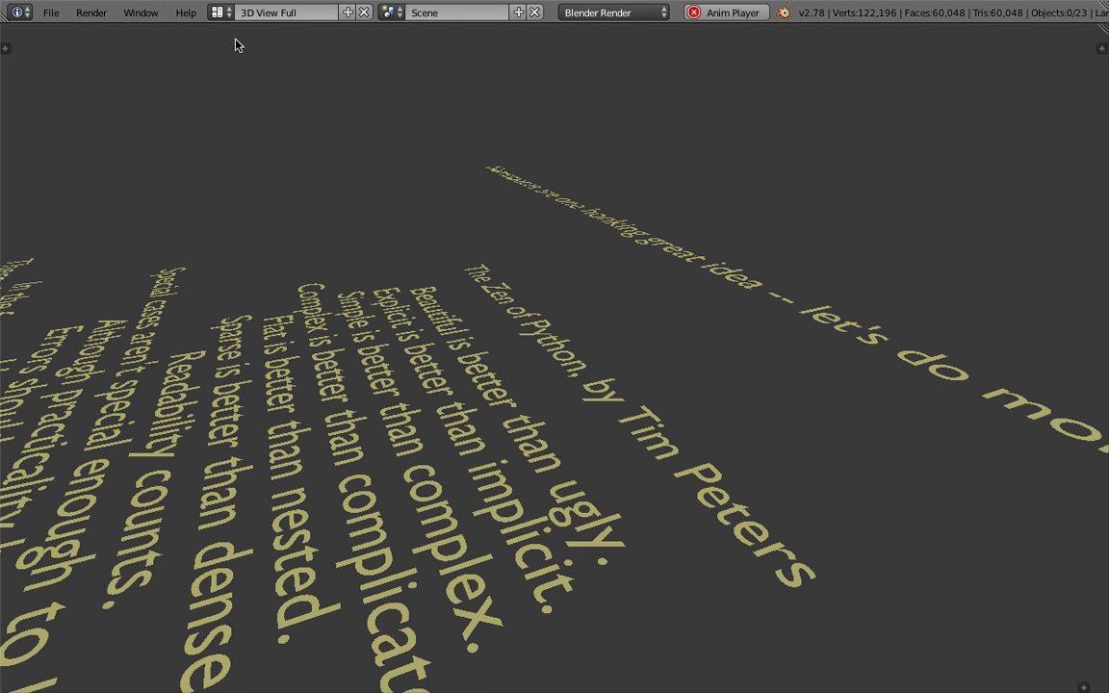
scroll(506, 404, "down", 5)
middle_click_drag(504, 398, 695, 441)
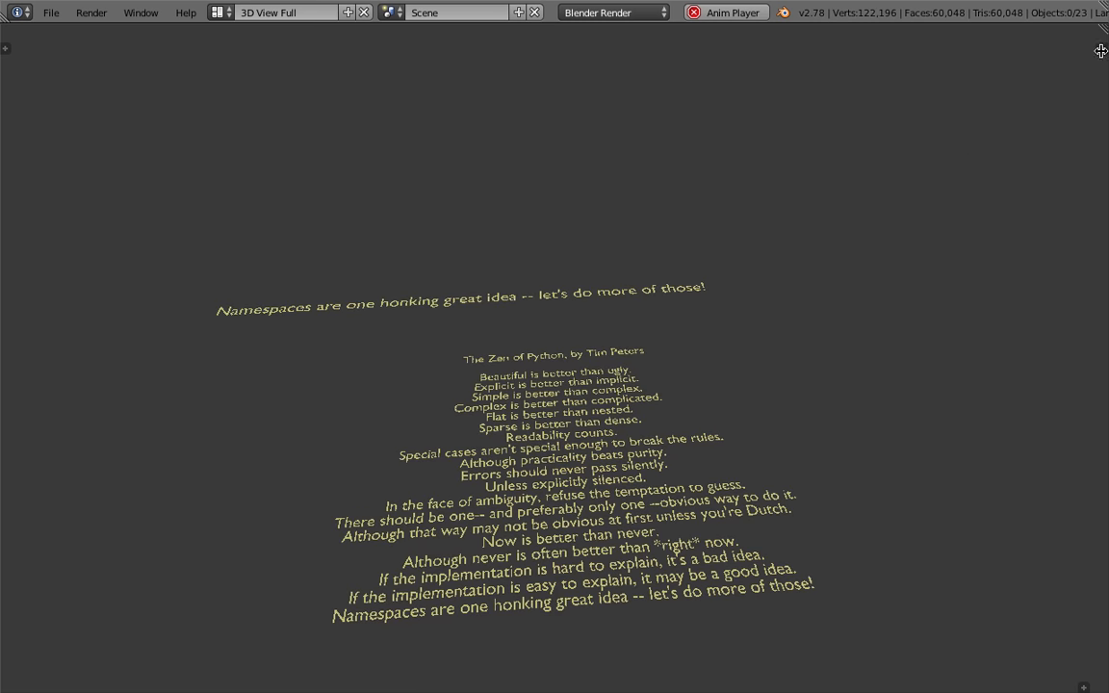
key("n")
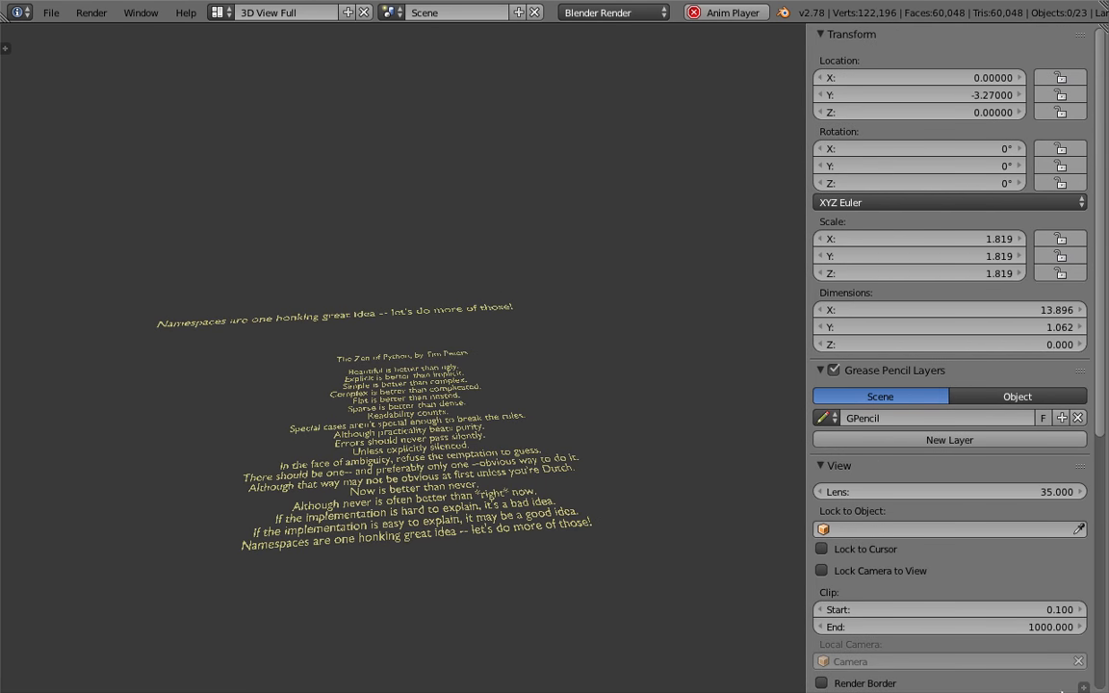
left_click(1080, 688)
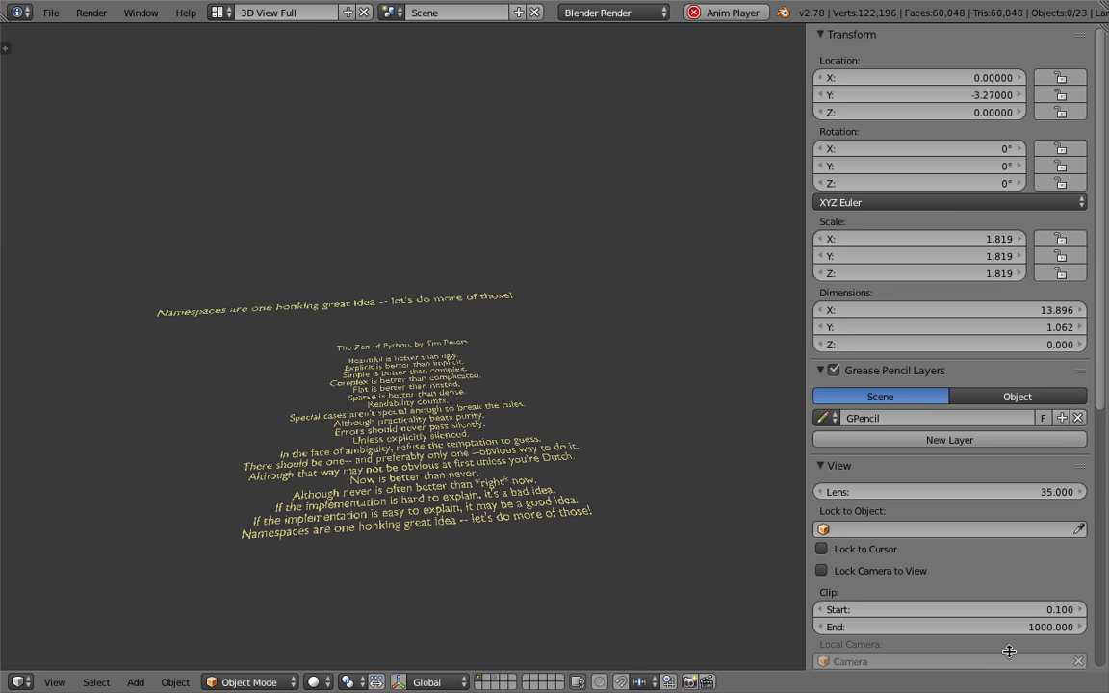
left_click(313, 683)
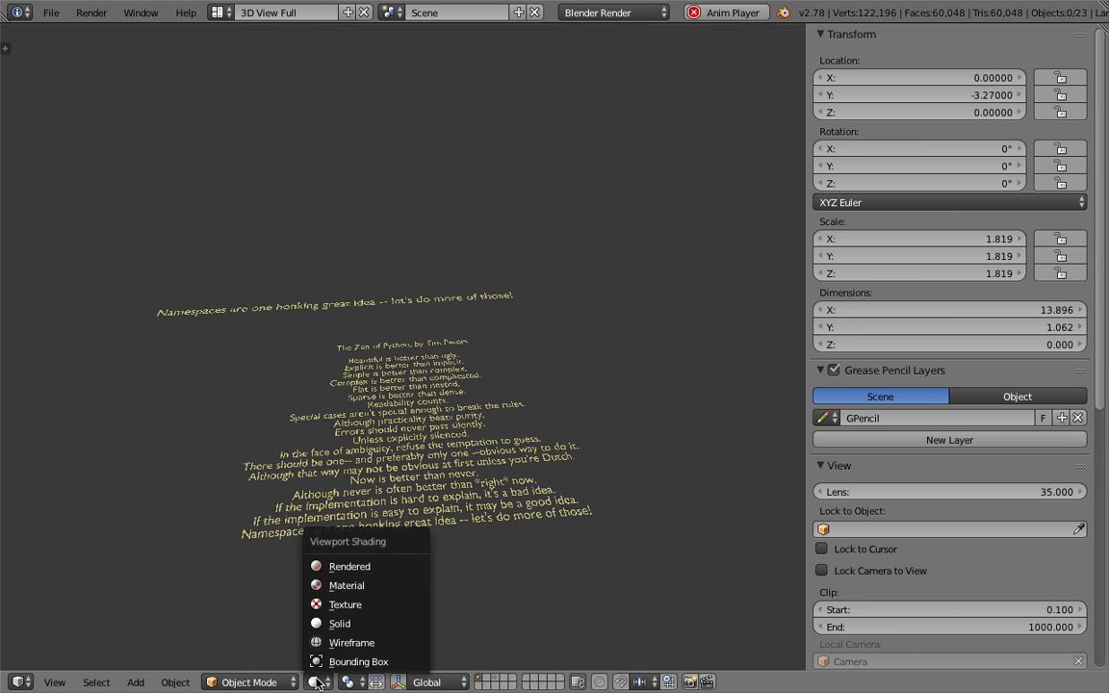
left_click(336, 589)
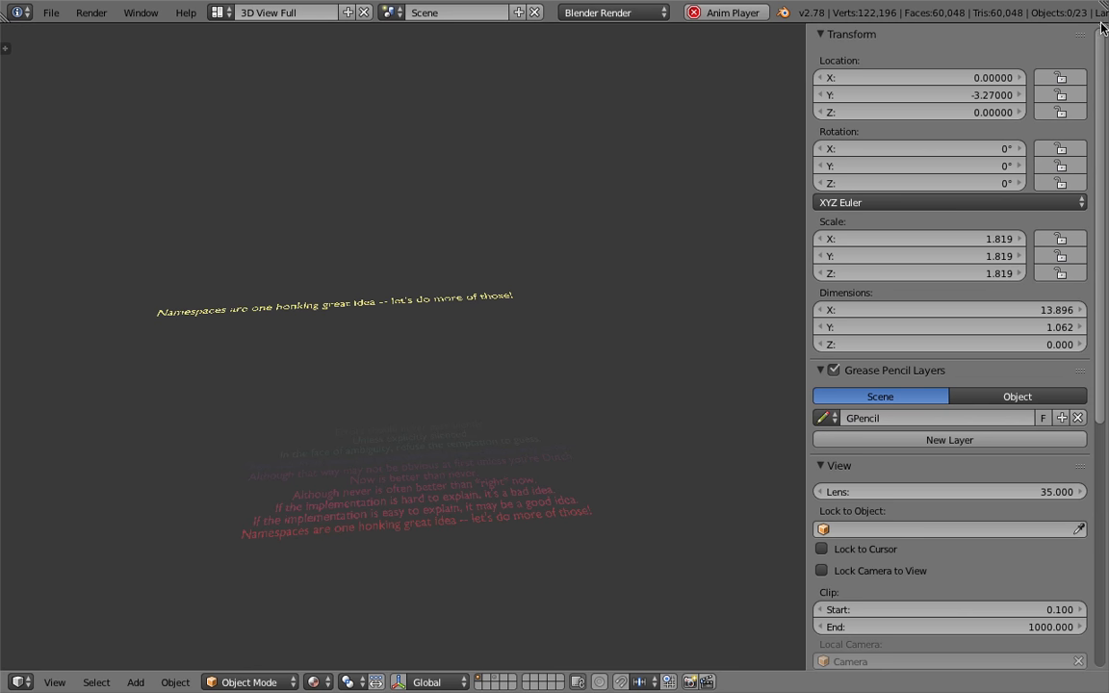
Split off a Timeline editor above the 3D view, enlarge it, and scrub to about frame 44
left_click_drag(1102, 27, 1104, 81)
left_click(20, 66)
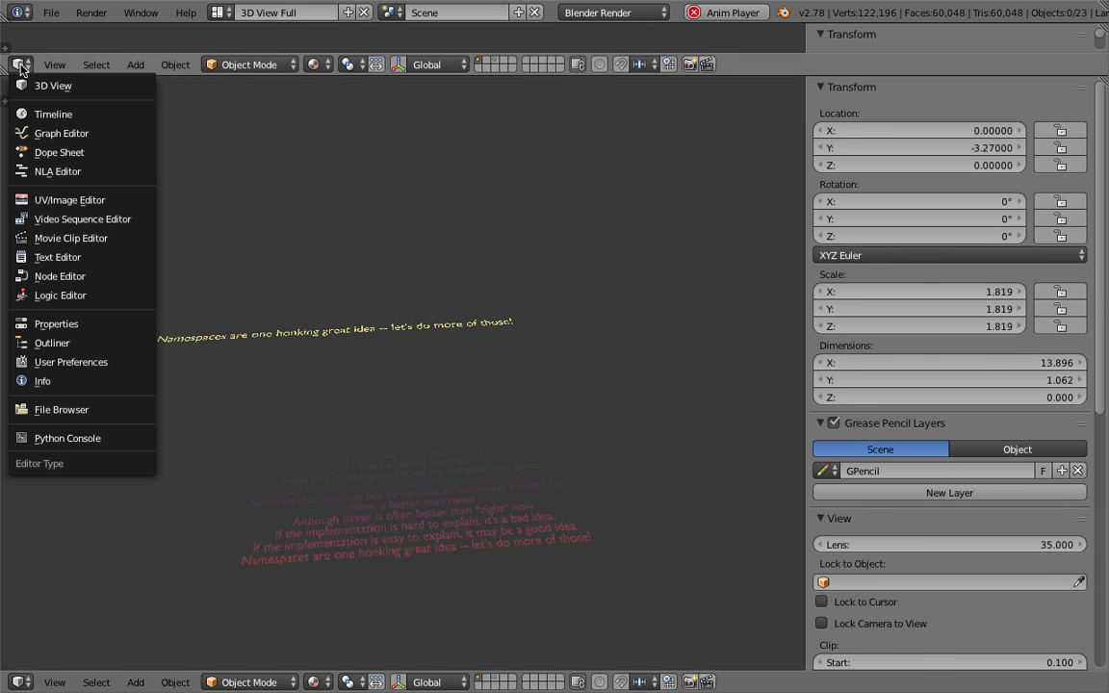
left_click(51, 116)
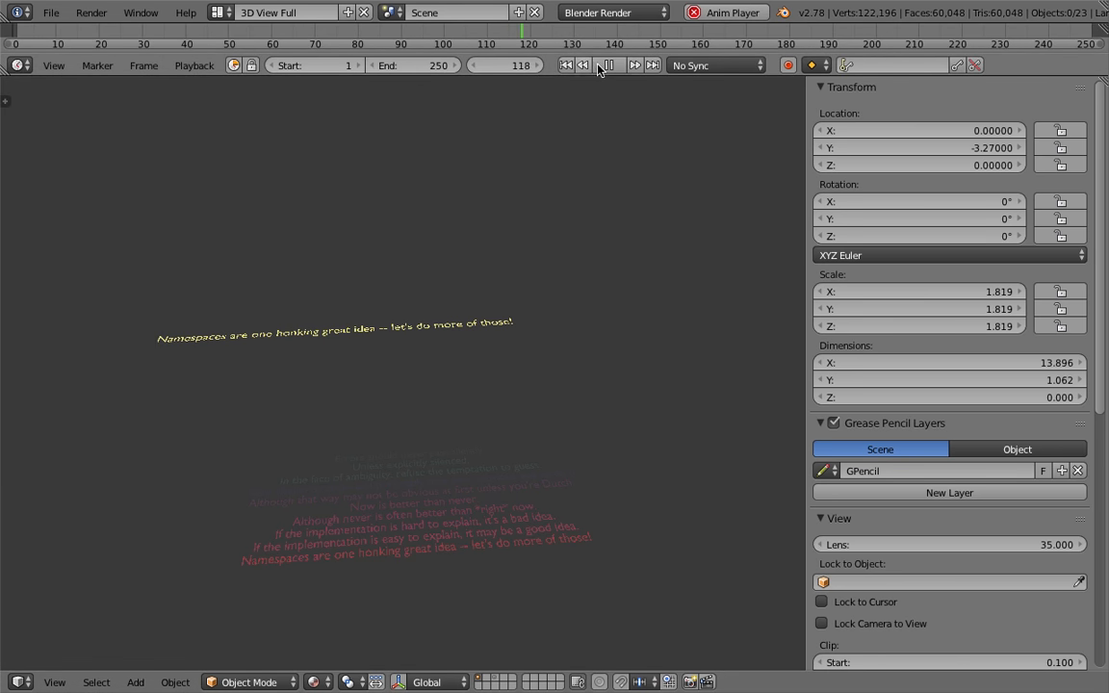
left_click_drag(601, 73, 610, 140)
left_click(611, 140)
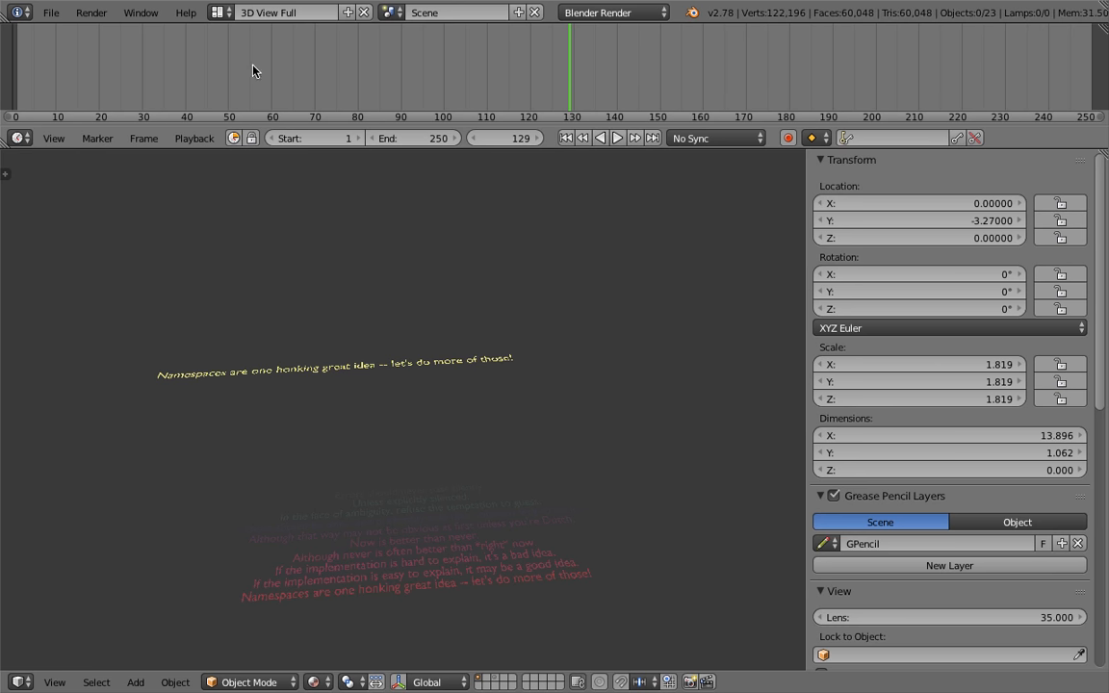
left_click_drag(72, 72, 529, 79)
left_click_drag(276, 81, 203, 77)
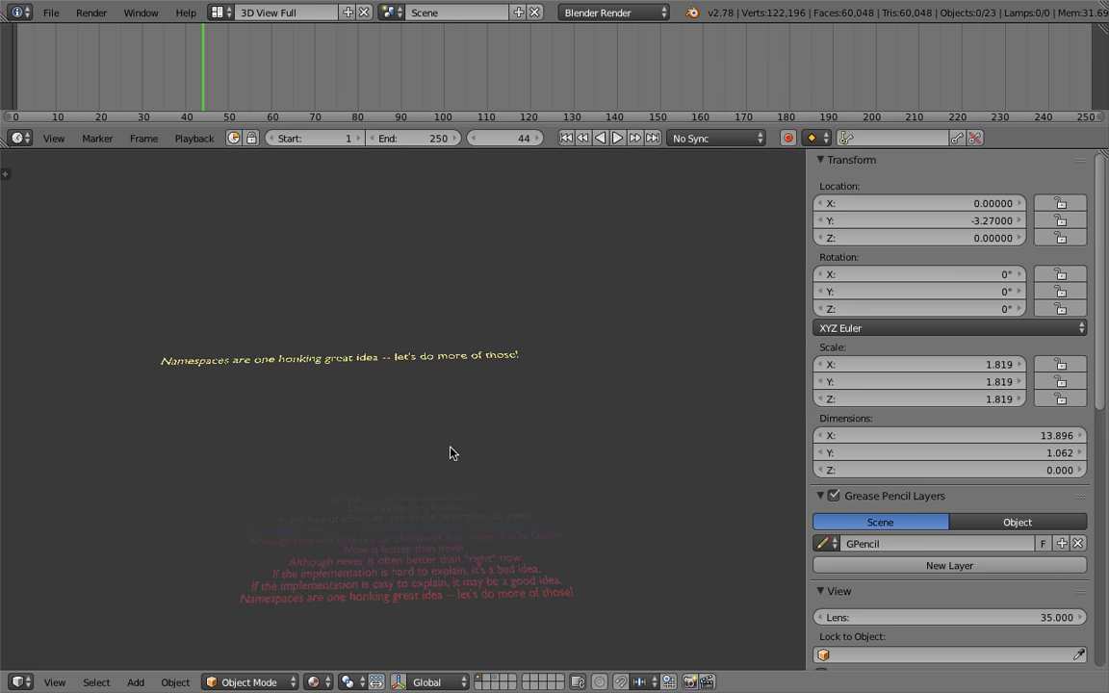
Switch back to the Compositing layout and rearrange the Delay Time, Animate Float and Combine Color nodes
left_click(219, 13)
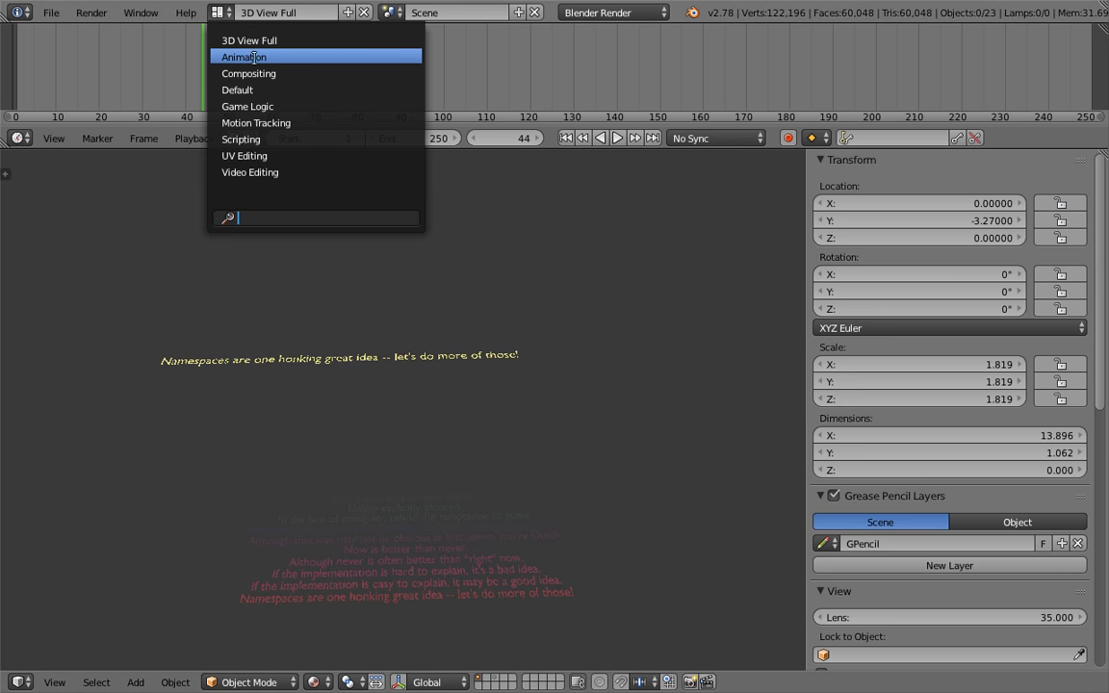
left_click(249, 73)
scroll(533, 228, "down", 2)
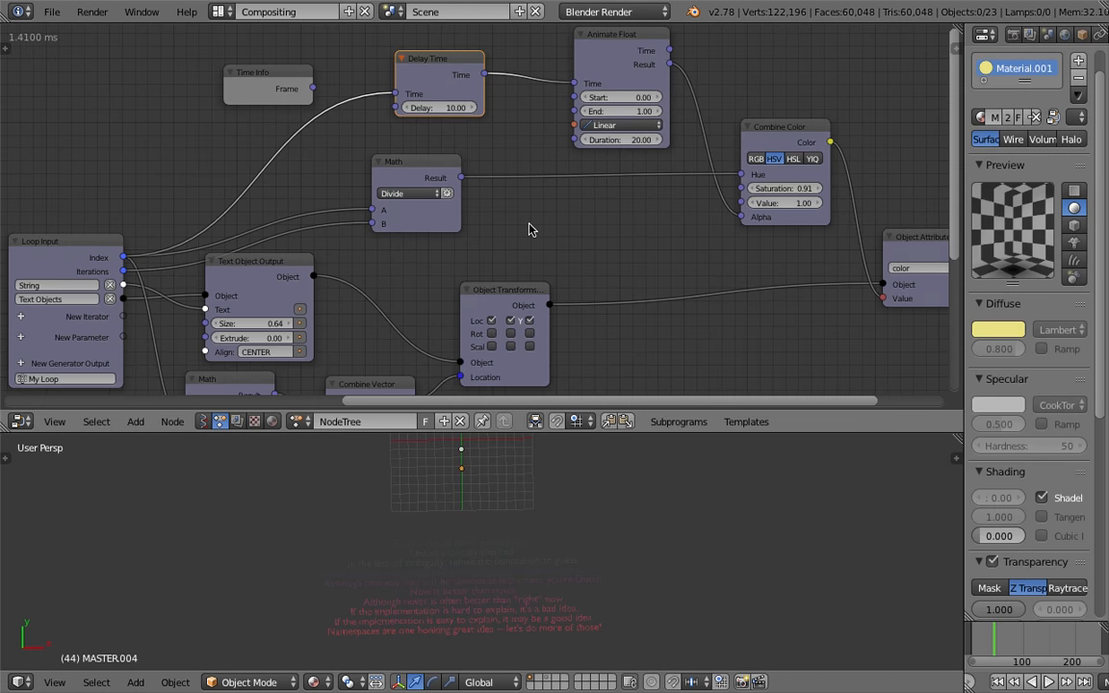
middle_click_drag(508, 215, 422, 202)
scroll(465, 186, "up", 2)
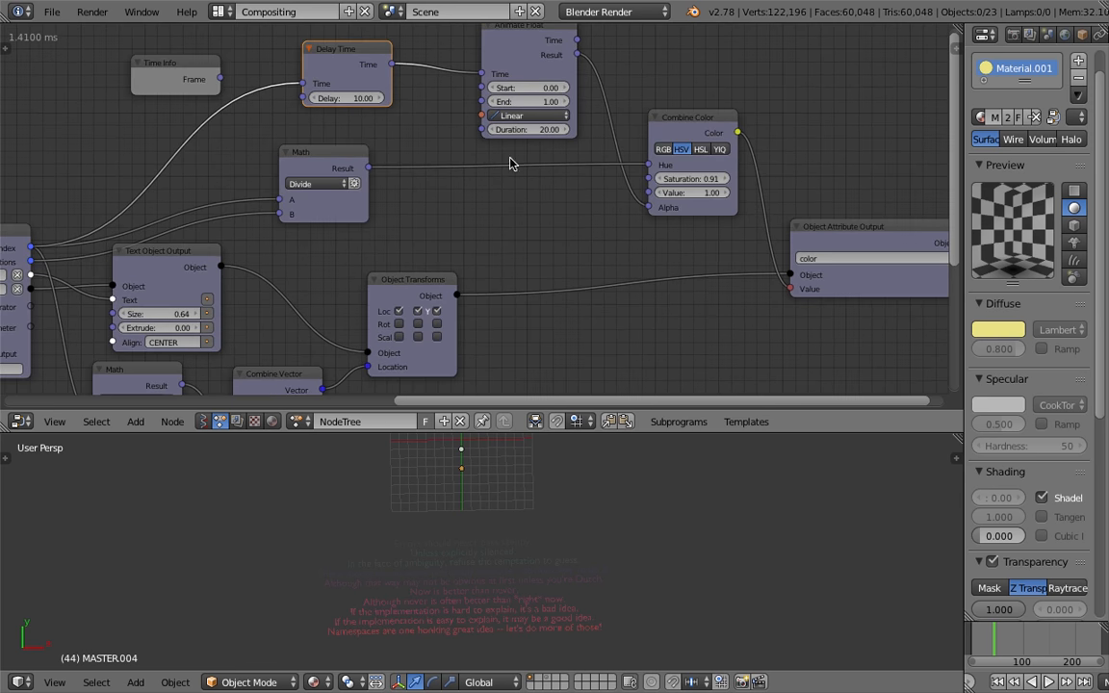
left_click_drag(684, 125, 678, 144)
middle_click_drag(616, 95, 611, 107)
middle_click_drag(344, 87, 393, 91)
left_click_drag(380, 69, 388, 79)
middle_click_drag(347, 101, 380, 92)
middle_click_drag(313, 126, 341, 119)
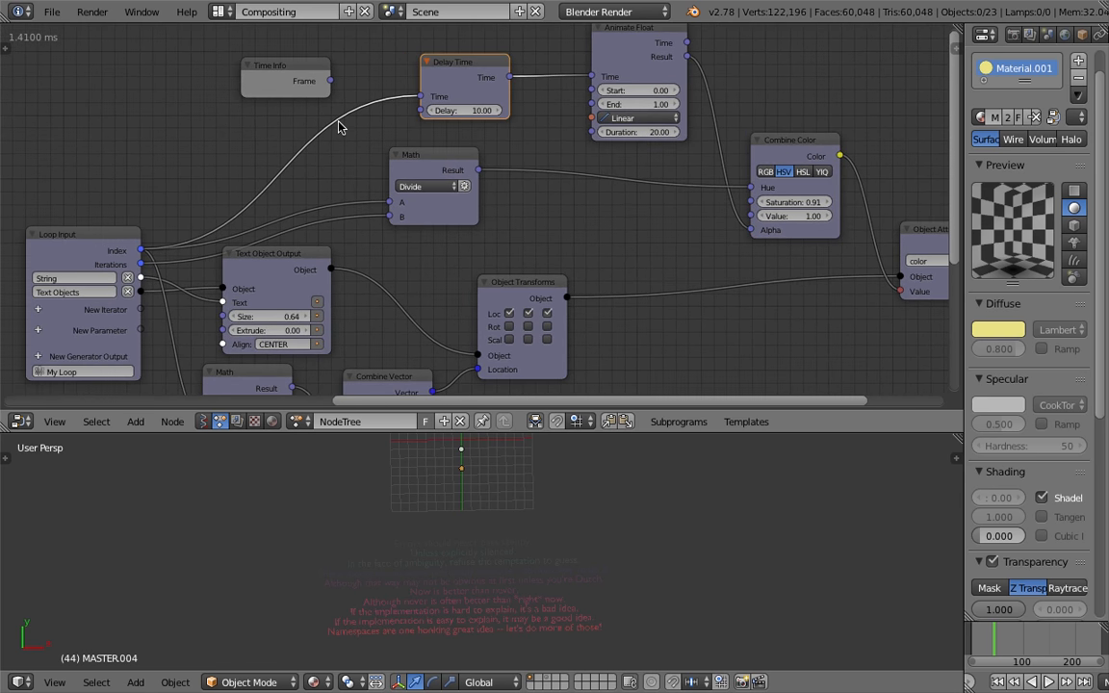
left_click_drag(441, 88, 444, 80)
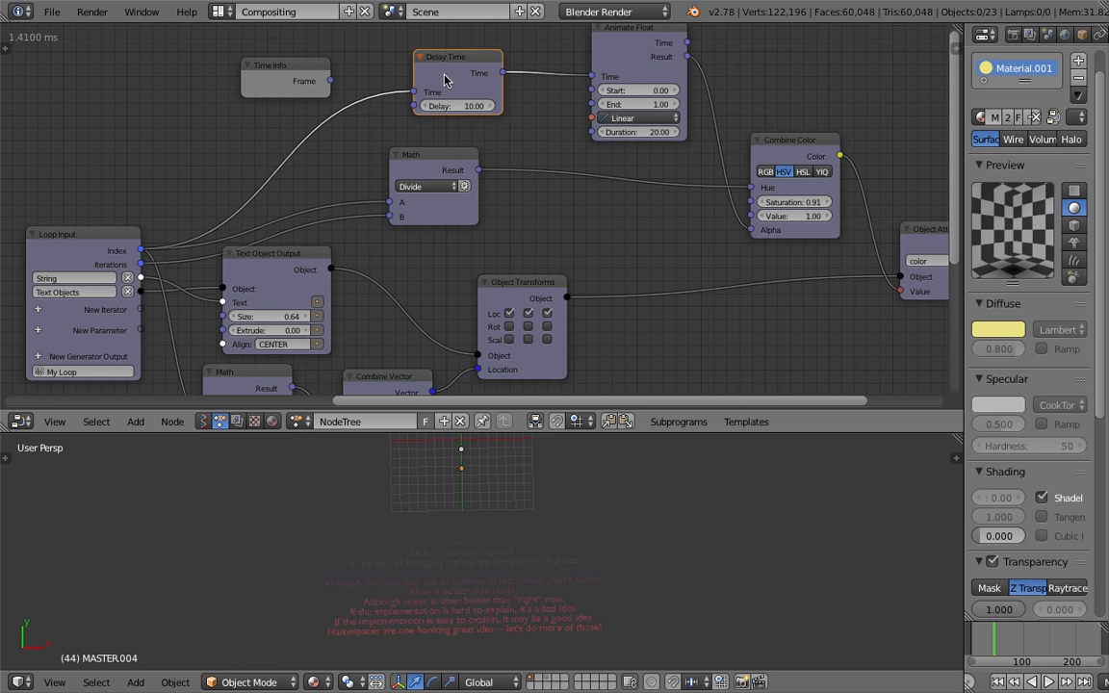
Link Time Info's Frame to Delay Time's Time input and the loop Index to its Delay input
left_click_drag(306, 61, 412, 93)
left_click_drag(142, 250, 414, 106)
scroll(333, 136, "down", 1)
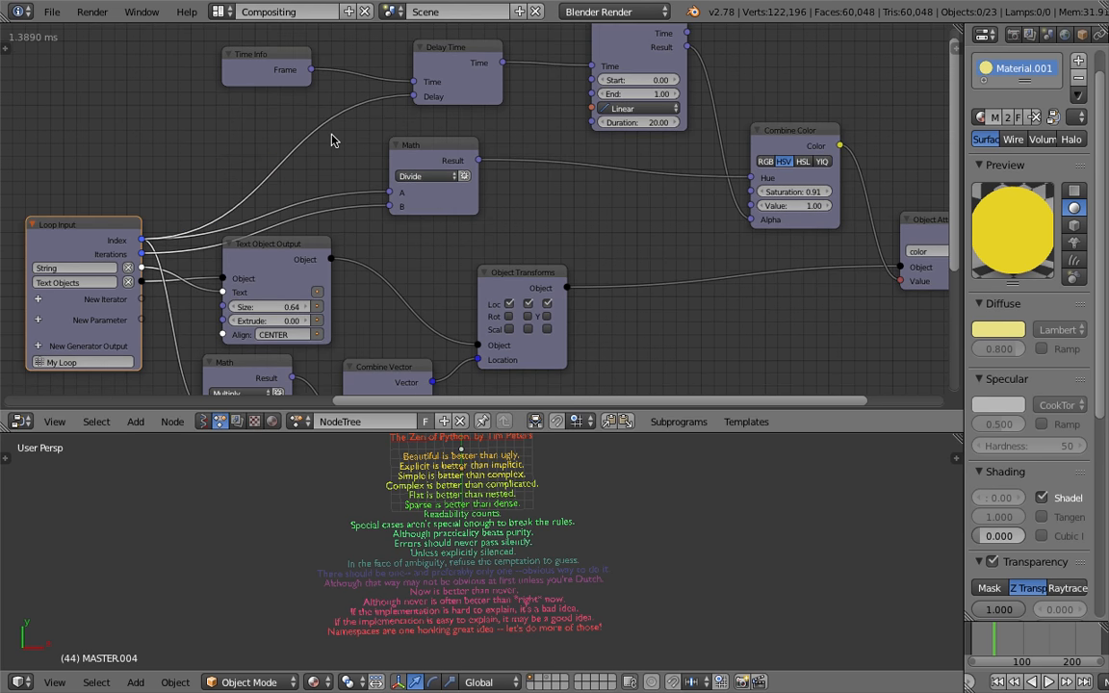
Play the animation and move the Time Info node further left
left_click(974, 650)
key("alt+a")
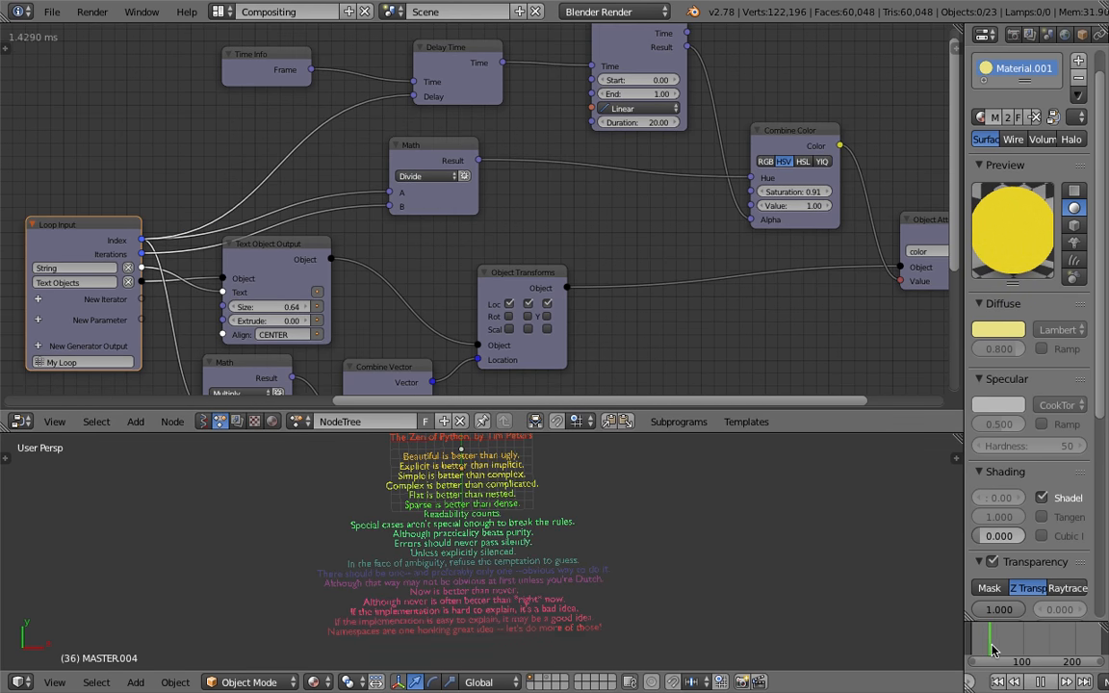
left_click_drag(231, 48, 140, 59)
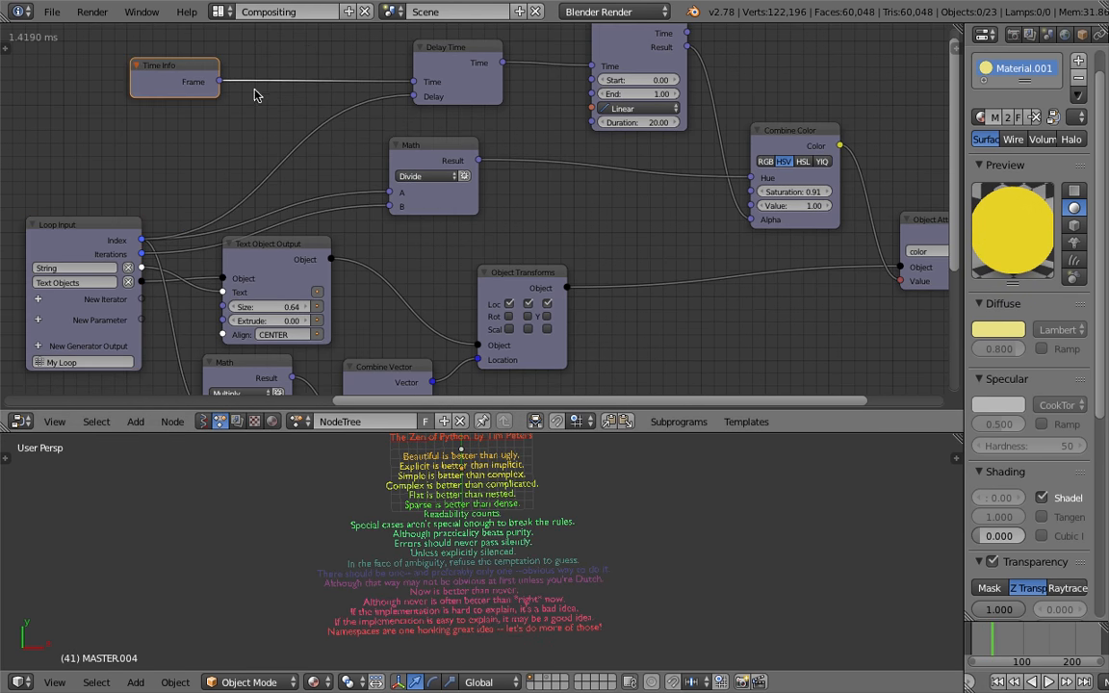
scroll(528, 113, "up", 2)
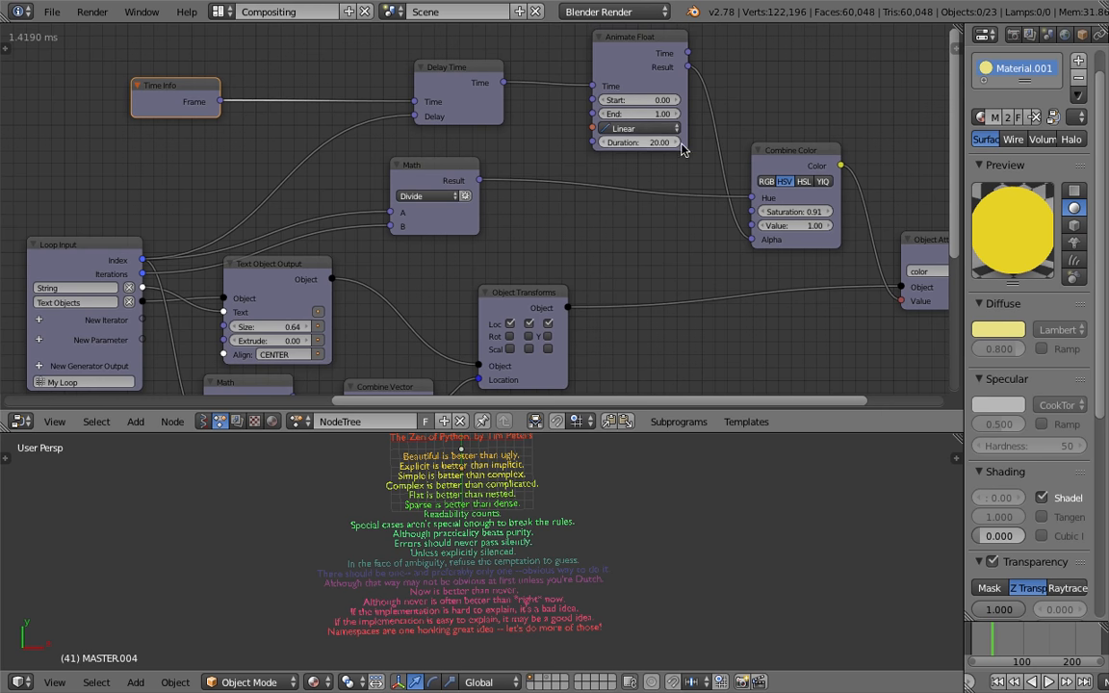
middle_click_drag(530, 135, 537, 139)
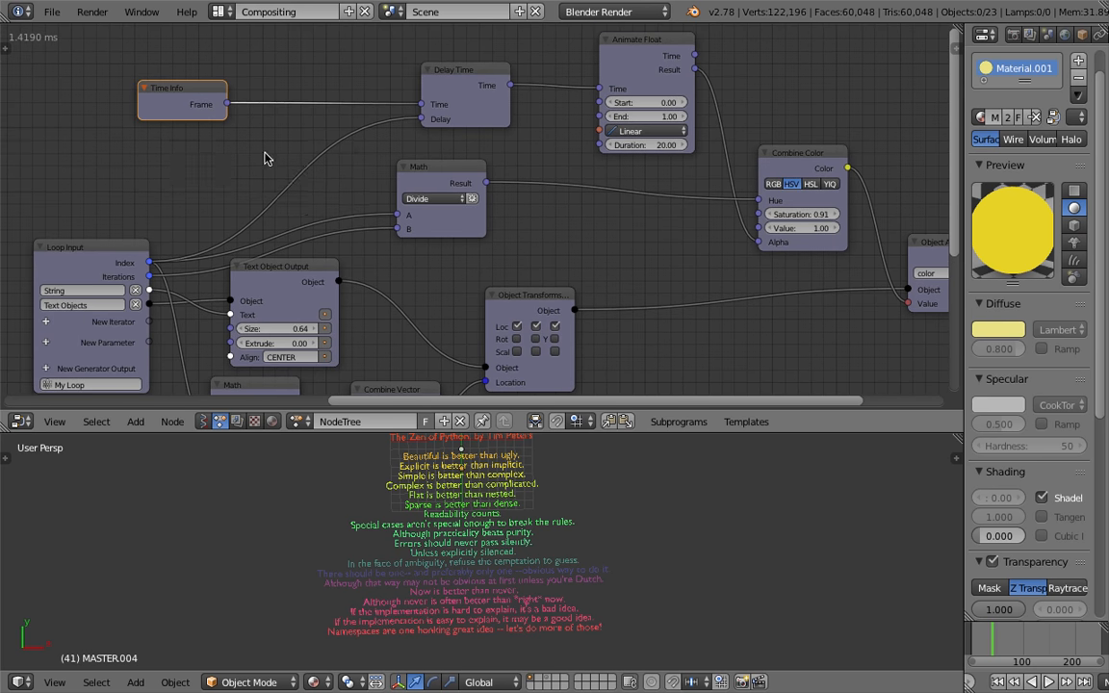
Add a Multiply Math node between the loop Index and Delay Time's Delay input with B set to 20
key("ctrl+a")
type("math")
key("Down")
key("Up")
key("Return")
left_click(250, 147)
left_click(290, 209)
type("20")
key("Return")
left_click_drag(292, 165, 275, 149)
Switch to the 3D View Full layout, play and scrub the animation, then stop playback
left_click(220, 12)
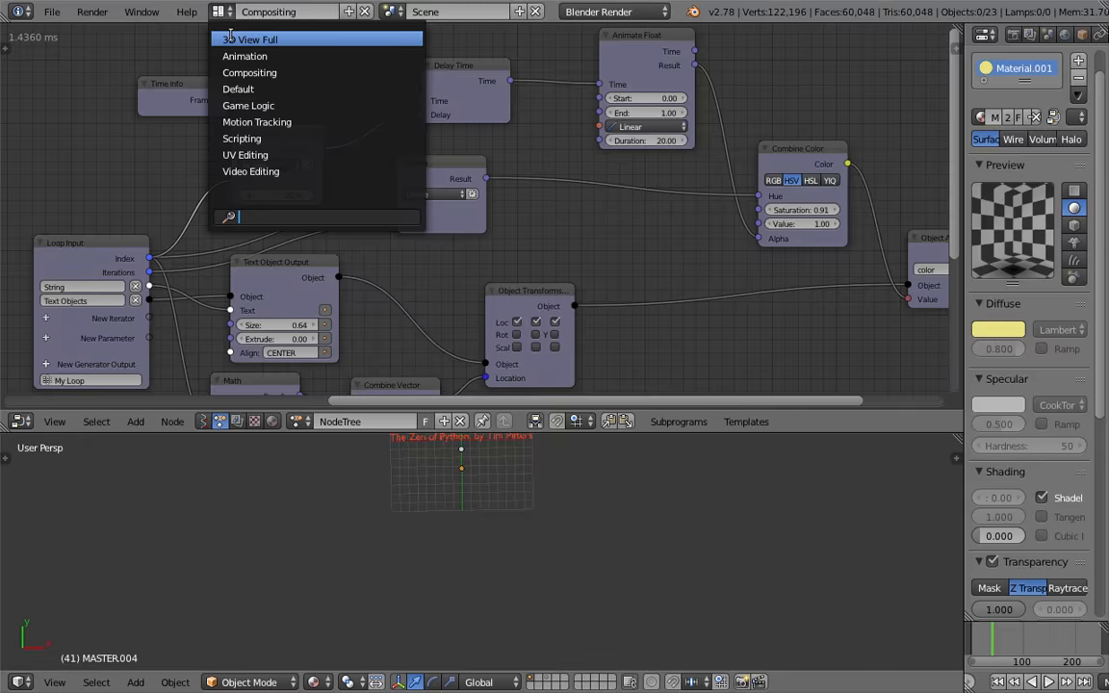
left_click(252, 36)
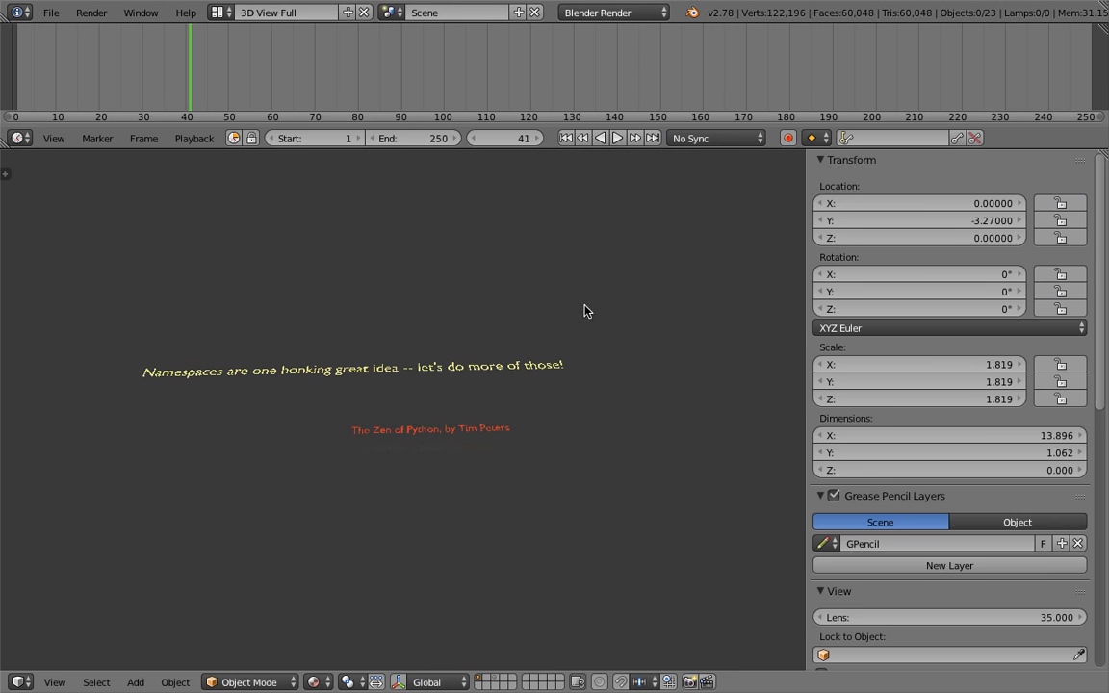
key("alt+a")
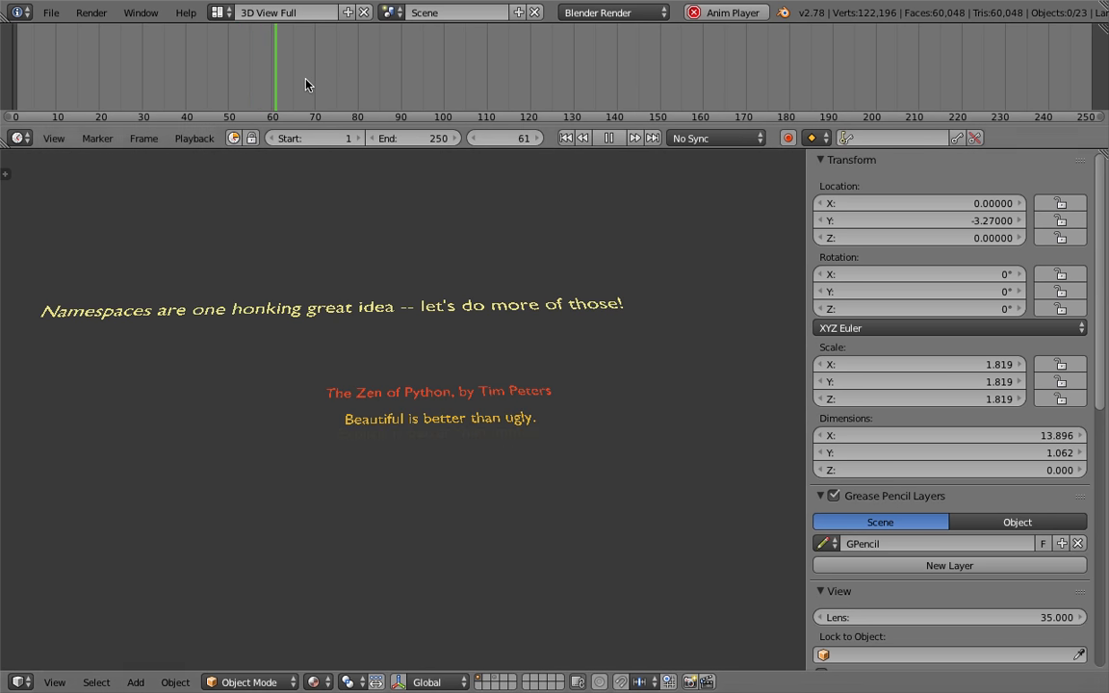
left_click_drag(485, 89, 784, 89)
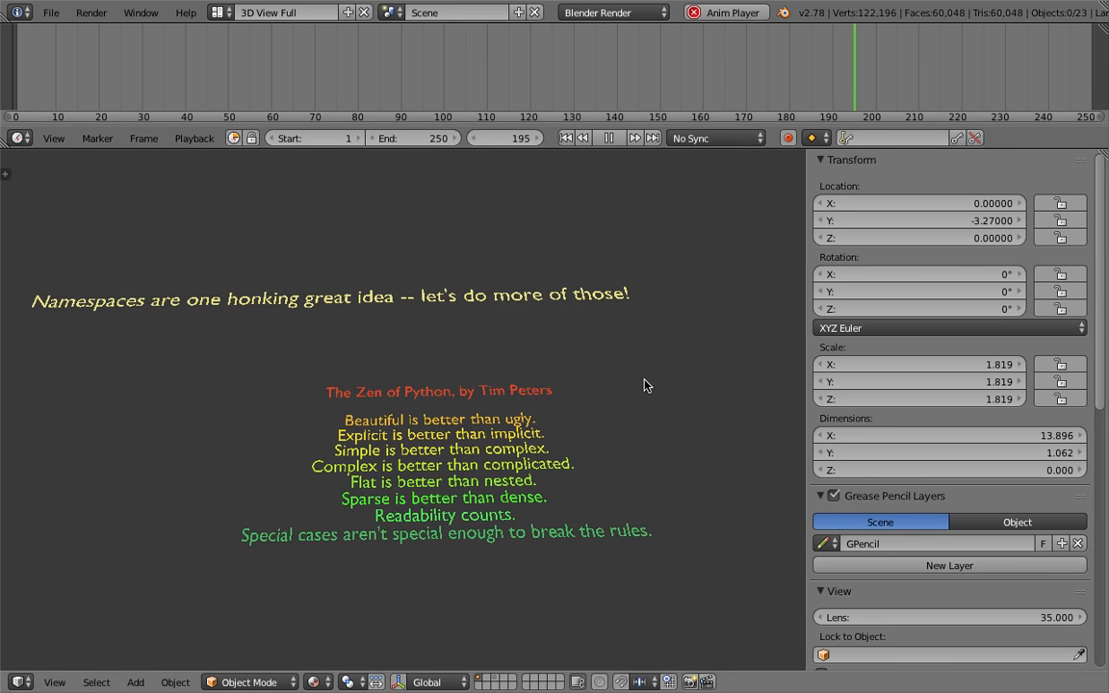
key("Escape")
Return to the Compositing layout and enlarge the 3D viewport area below the node editor
left_click(217, 13)
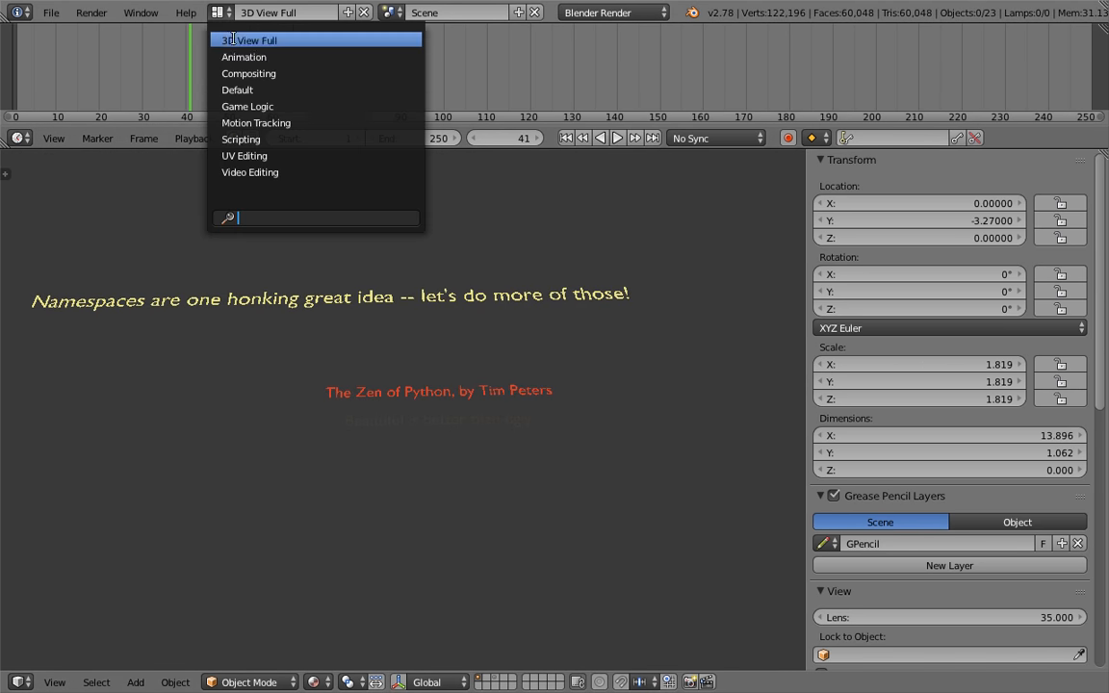
left_click(248, 89)
left_click(217, 13)
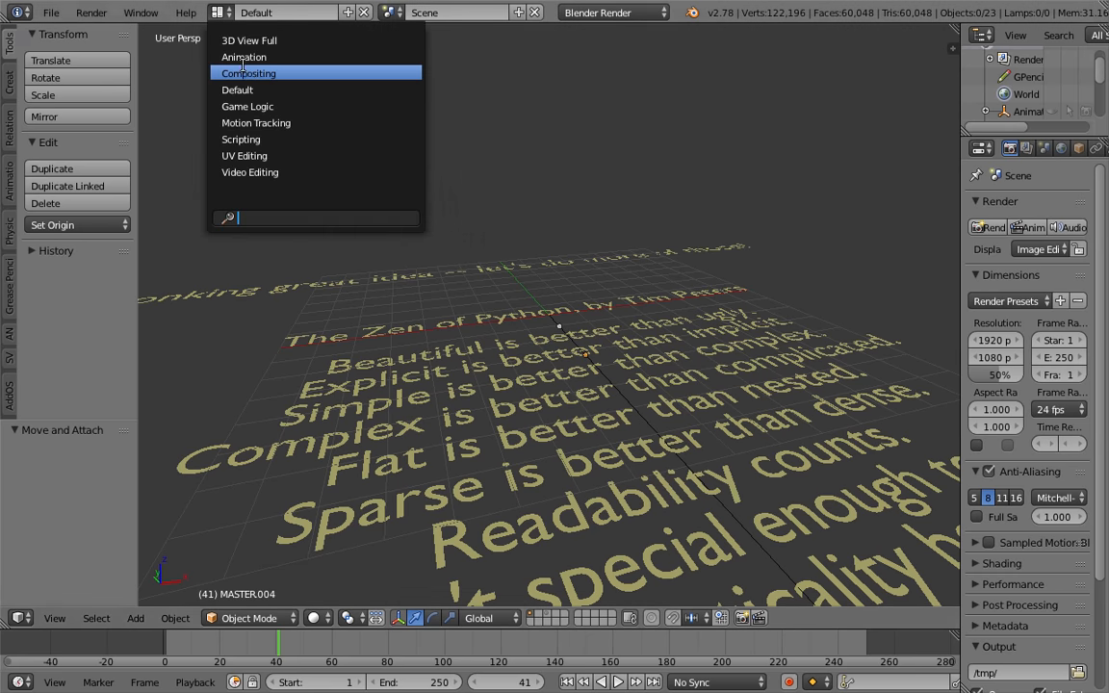
left_click(221, 74)
middle_click_drag(551, 611, 598, 450)
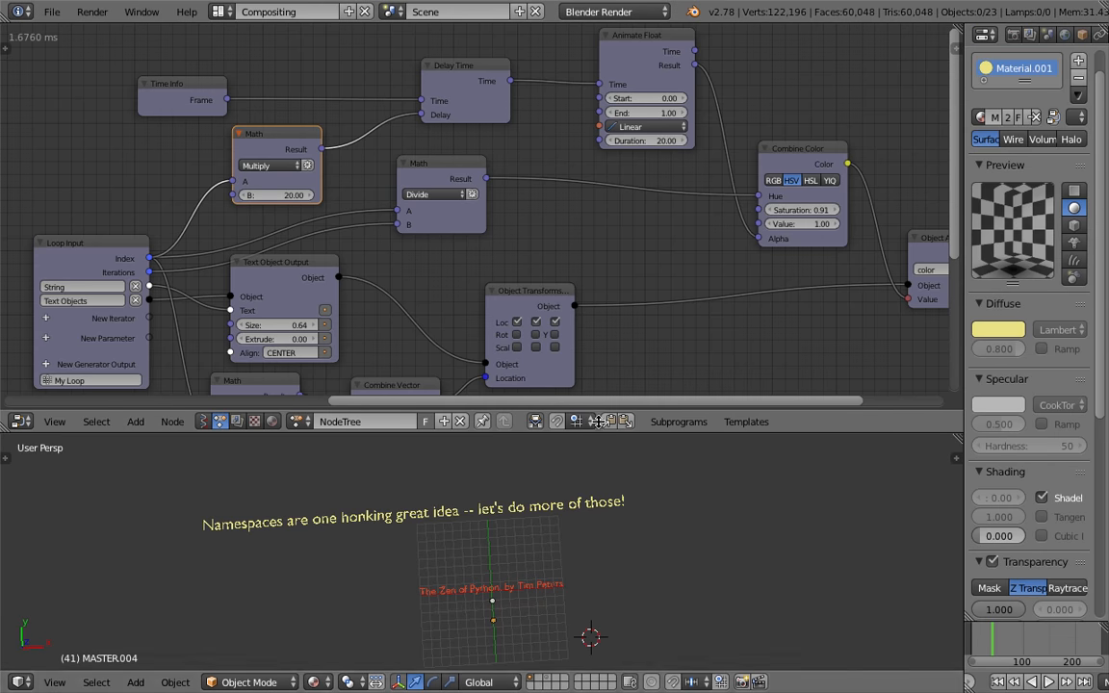
left_click_drag(598, 432, 595, 260)
middle_click_drag(589, 367, 576, 388)
Play the animation, then set the Multiply node's B value to 5
key("alt+a")
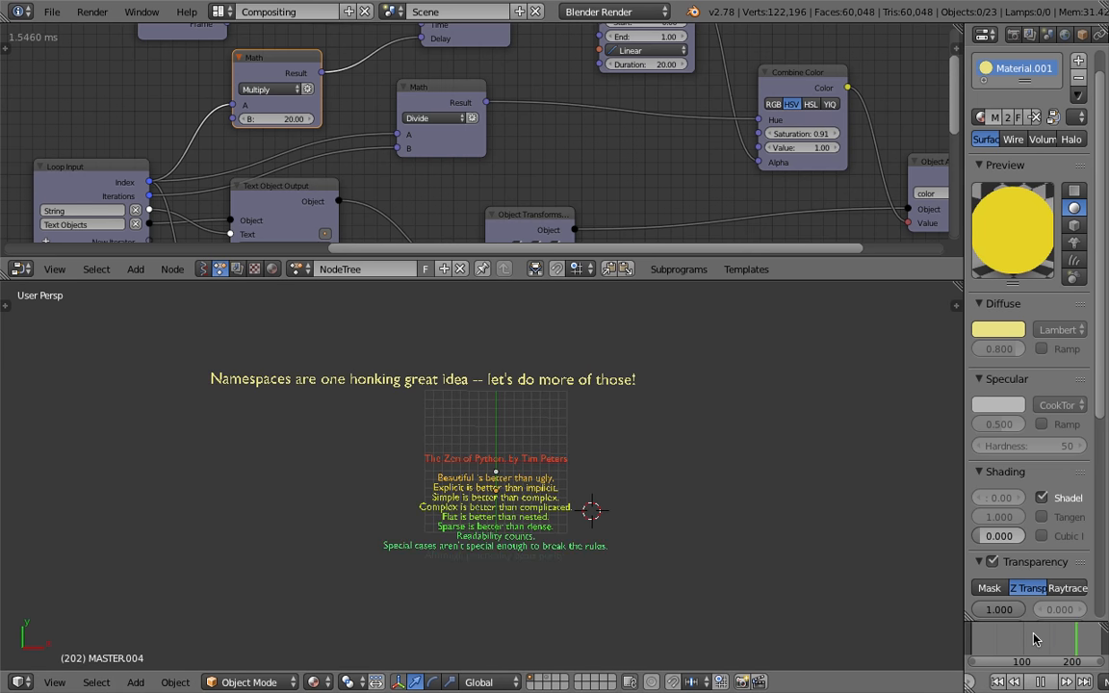
key("alt+a")
left_click(288, 119)
type("5")
key("Return")
Save the file, overwriting it, and jump to the first frame
key("ctrl+s")
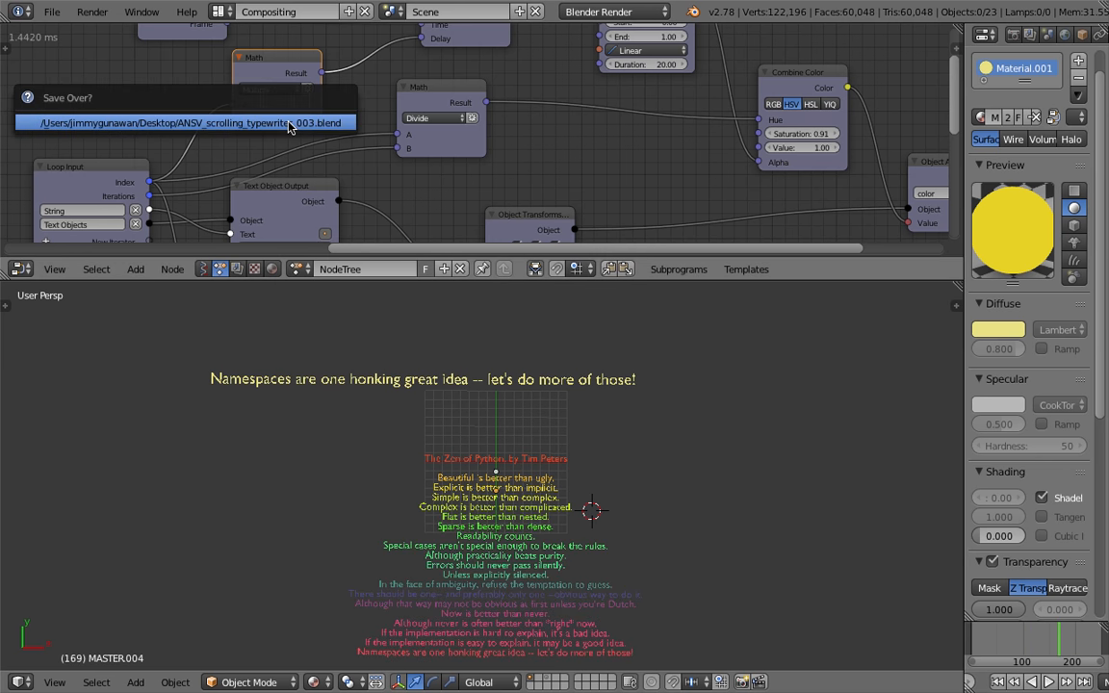
key("Return")
left_click(1003, 655)
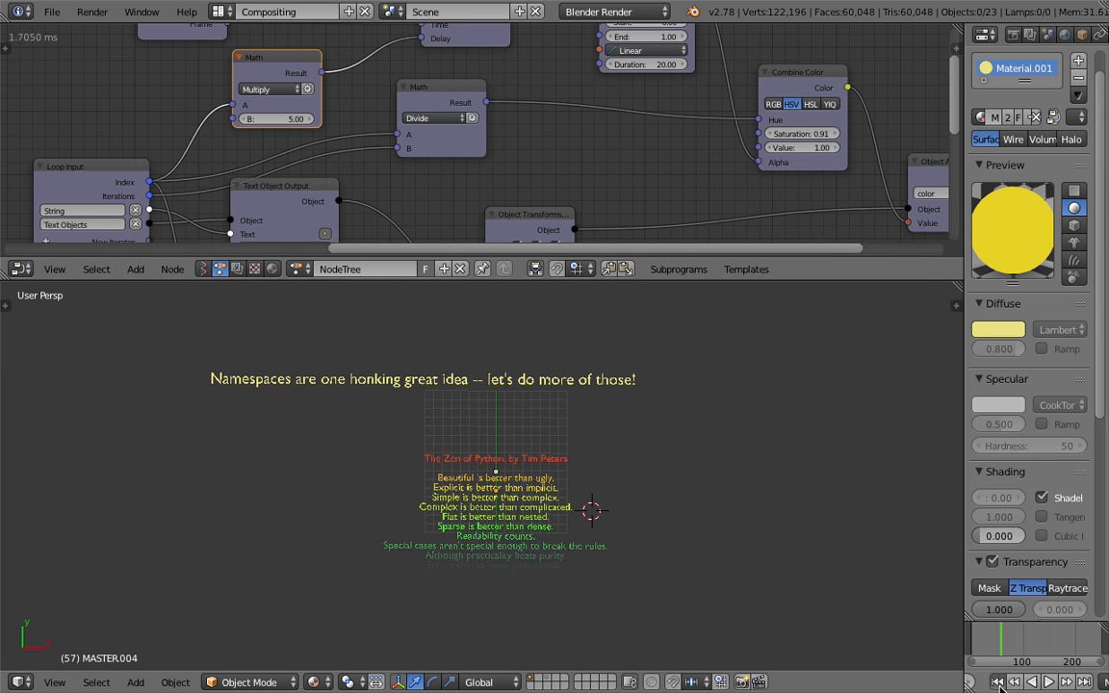
Jump to the first frame, play the animation, and stop playback
left_click(997, 681)
left_click(1041, 682)
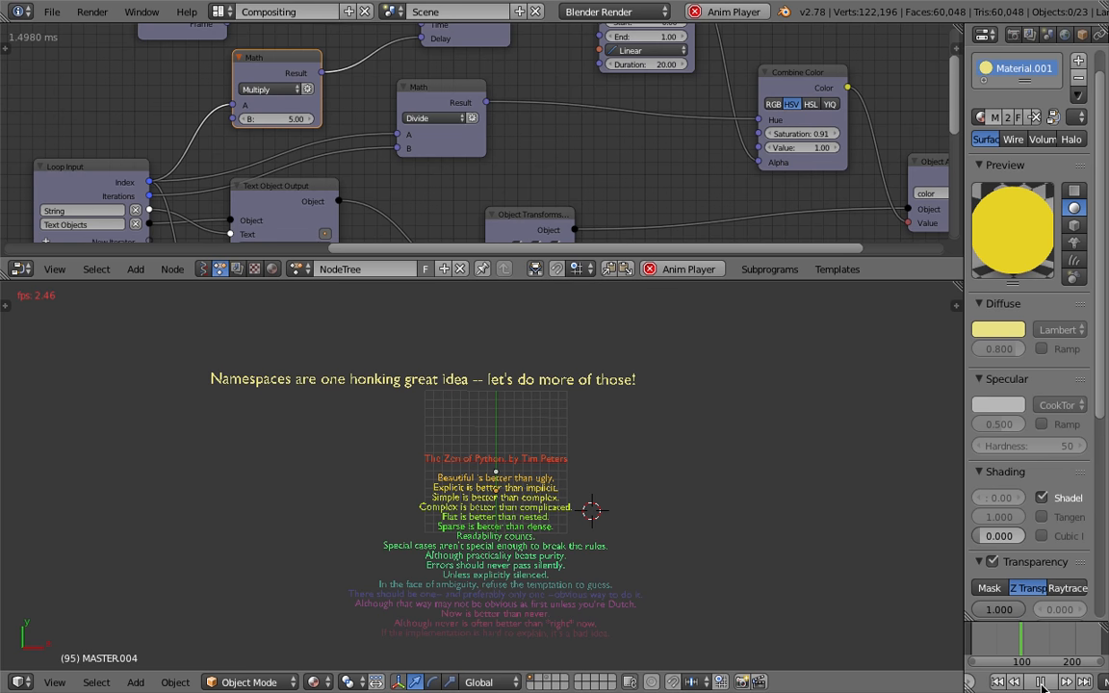
left_click(1040, 681)
Set the animation node's Duration to 10 and save the file
middle_click_drag(580, 154, 578, 199)
left_click(643, 102)
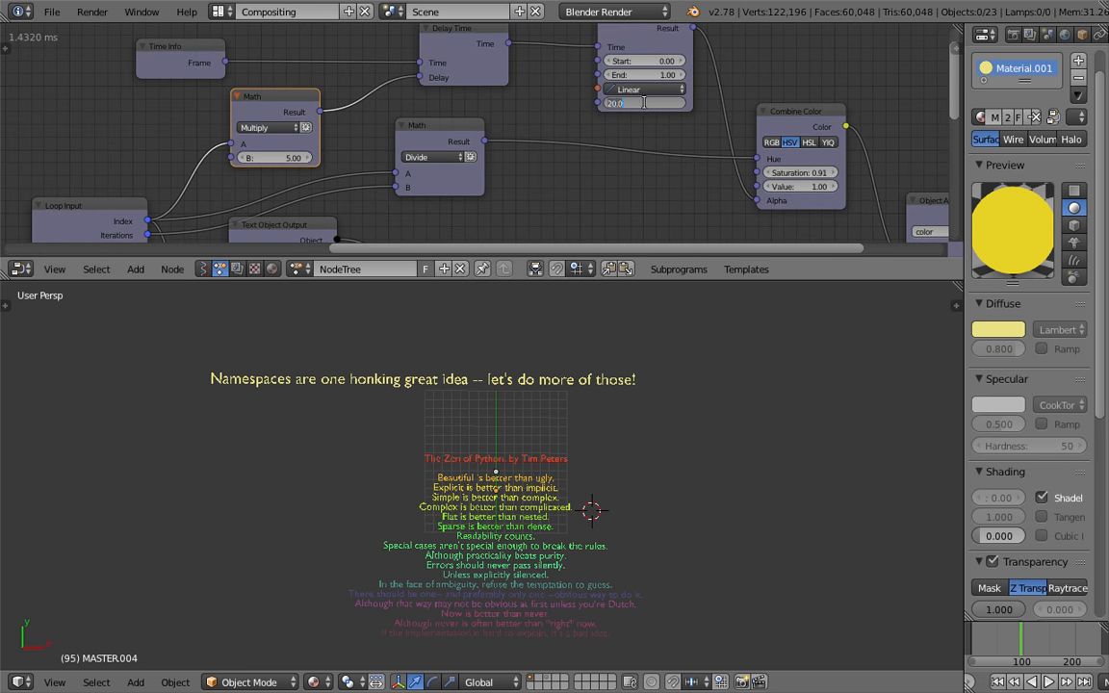
key("Return")
key("ctrl+s")
left_click(646, 105)
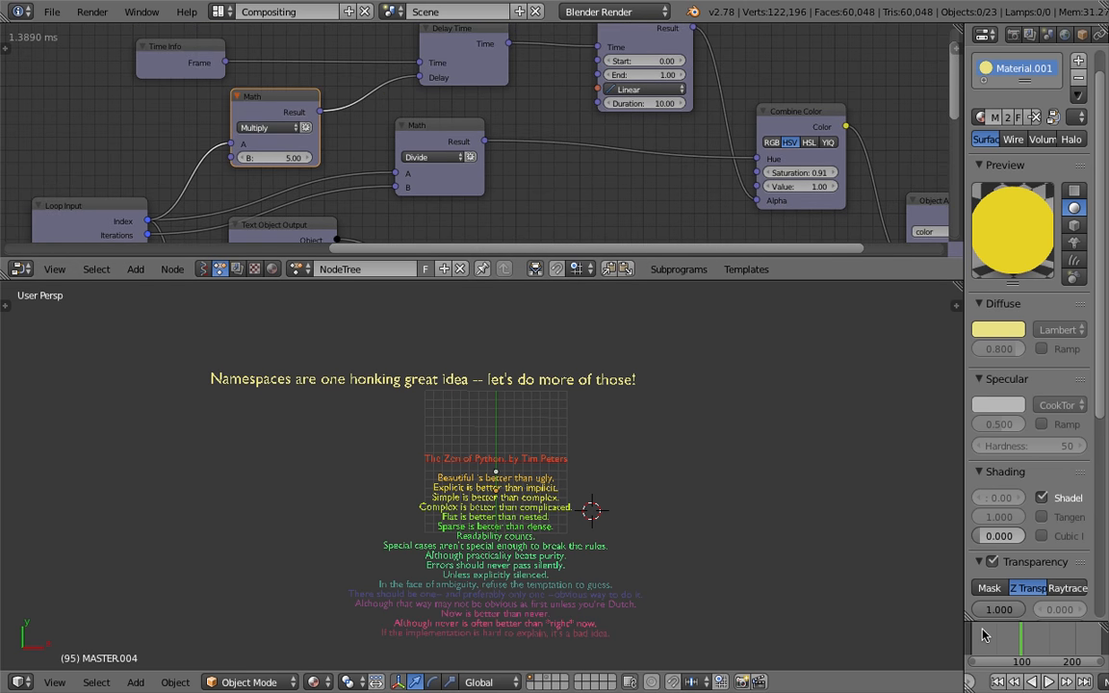
Scrub the timeline and zoom the 3D view to preview the delayed colour animation
left_click_drag(985, 632, 1020, 636)
scroll(727, 484, "up", 2)
middle_click_drag(726, 482, 726, 426, "shift")
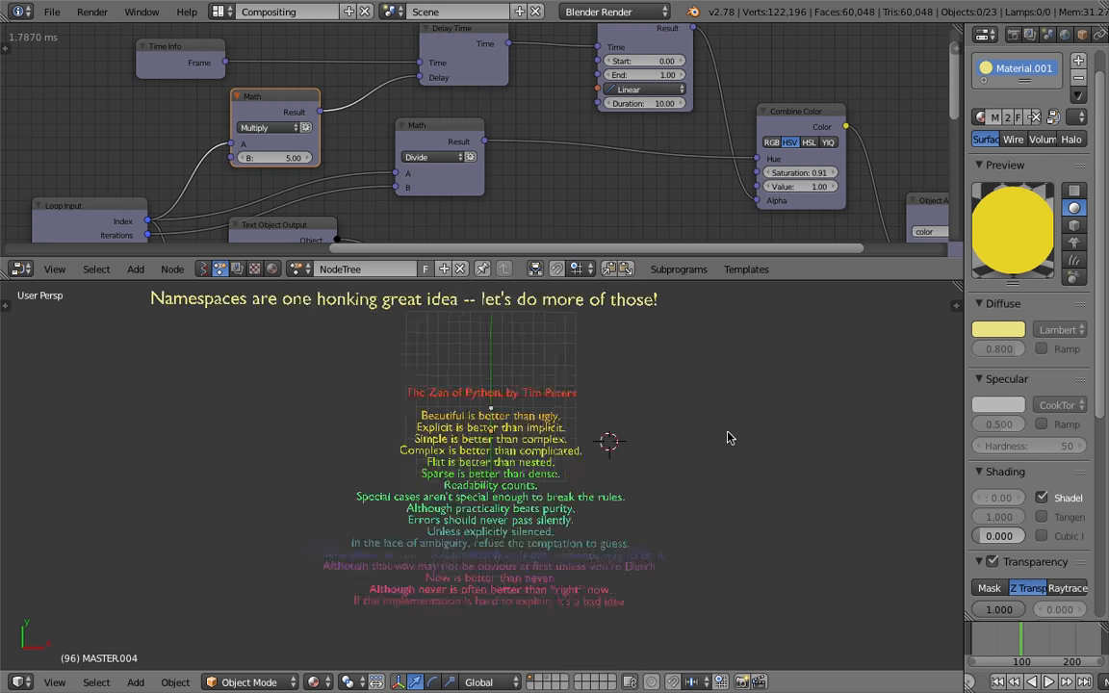
scroll(726, 433, "down", 2)
Save the file as a new version with an incremented file name
left_click(52, 11)
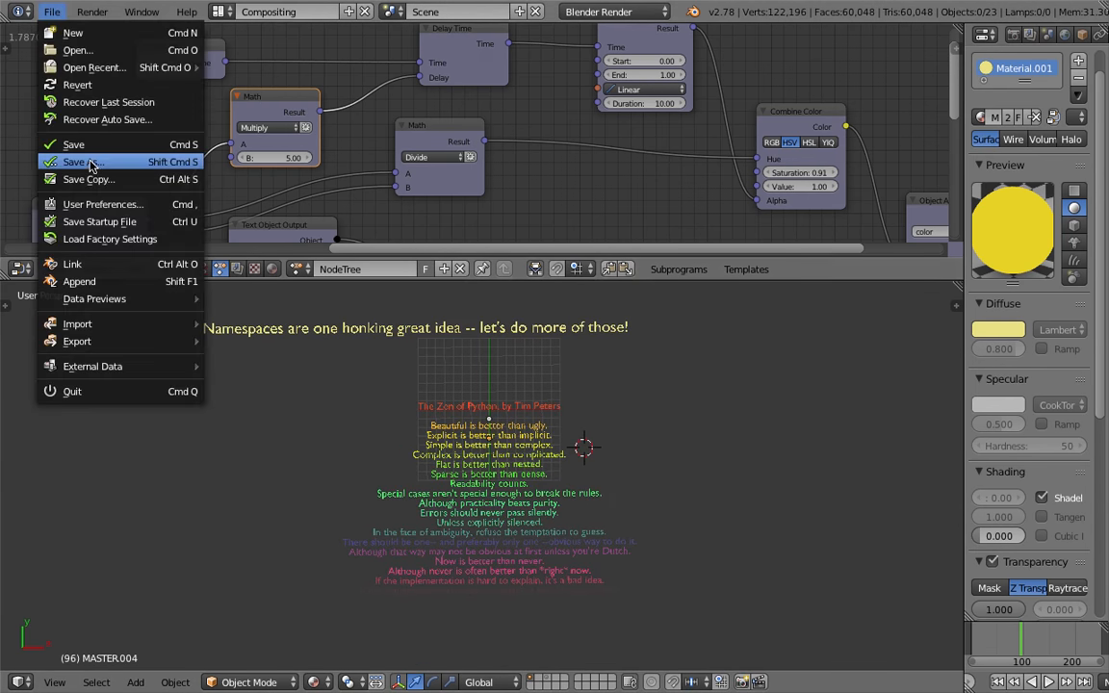
left_click(89, 164)
key("KP_Add")
key("Return")
key("ctrl+s")
Enlarge the node editor and move the Object Transforms and output nodes right to make room
left_click(714, 449)
middle_click_drag(690, 164, 516, 91)
left_click_drag(797, 281, 797, 506)
middle_click_drag(675, 353, 676, 306)
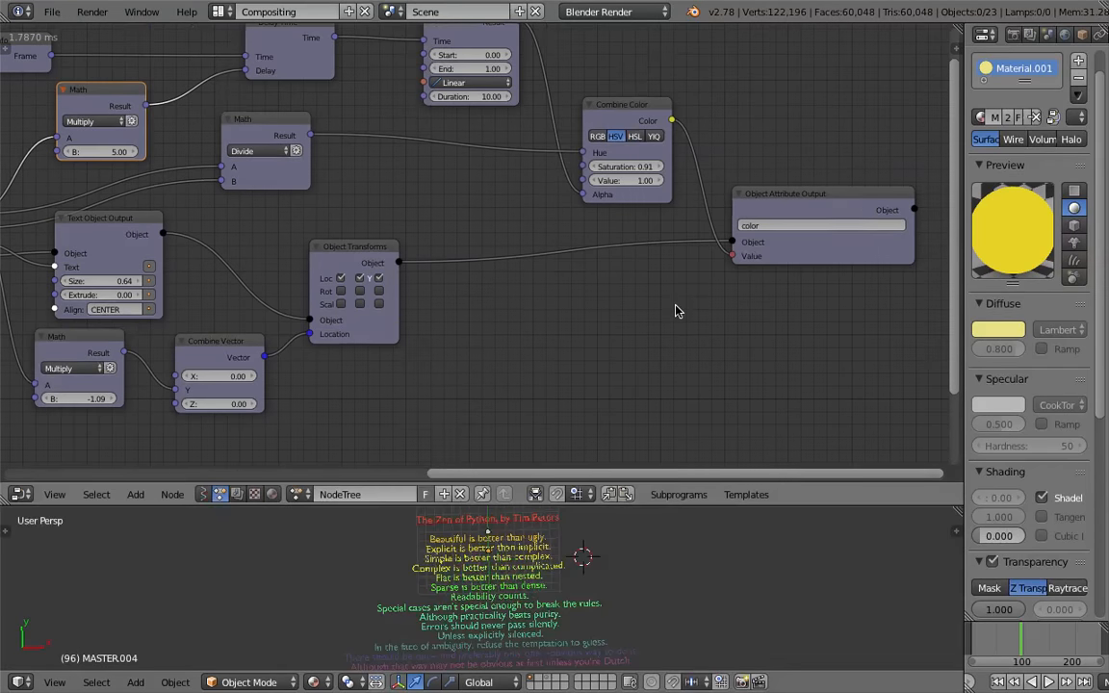
left_click_drag(770, 223, 794, 223)
left_click_drag(610, 115, 599, 114)
middle_click_drag(517, 215, 591, 216)
left_click_drag(436, 254, 508, 252)
middle_click_drag(485, 269, 659, 270)
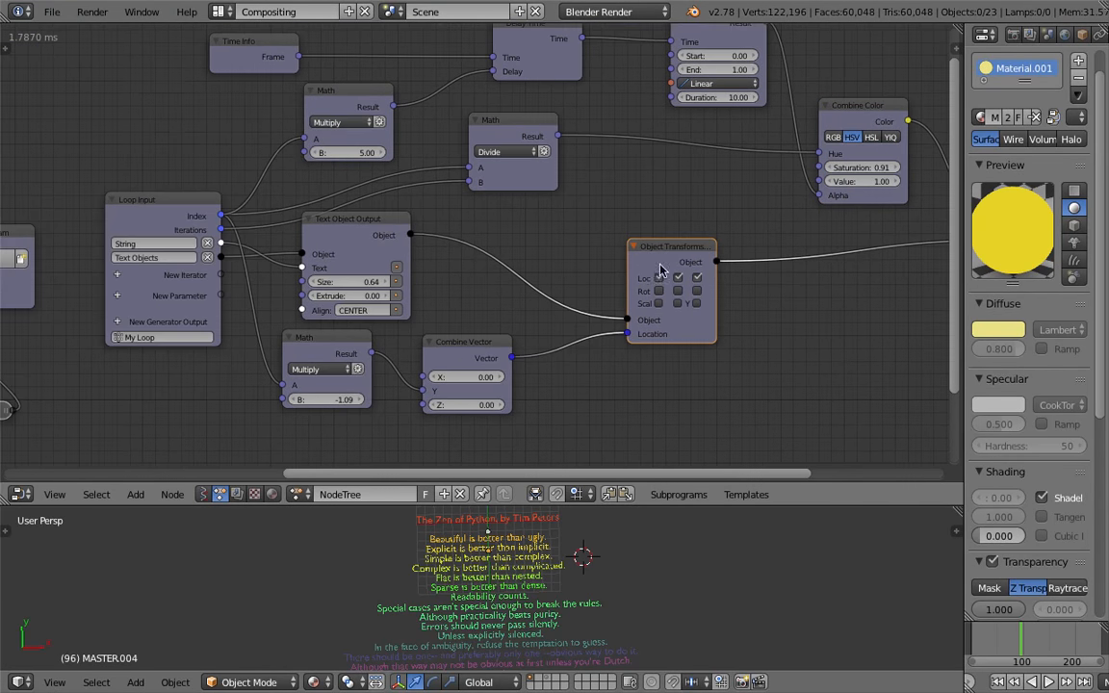
left_click_drag(664, 262, 724, 251)
middle_click_drag(618, 399, 588, 323)
Insert a Vector Math node between the Combine Vector node and the Object Transforms Location input
key("shift+a")
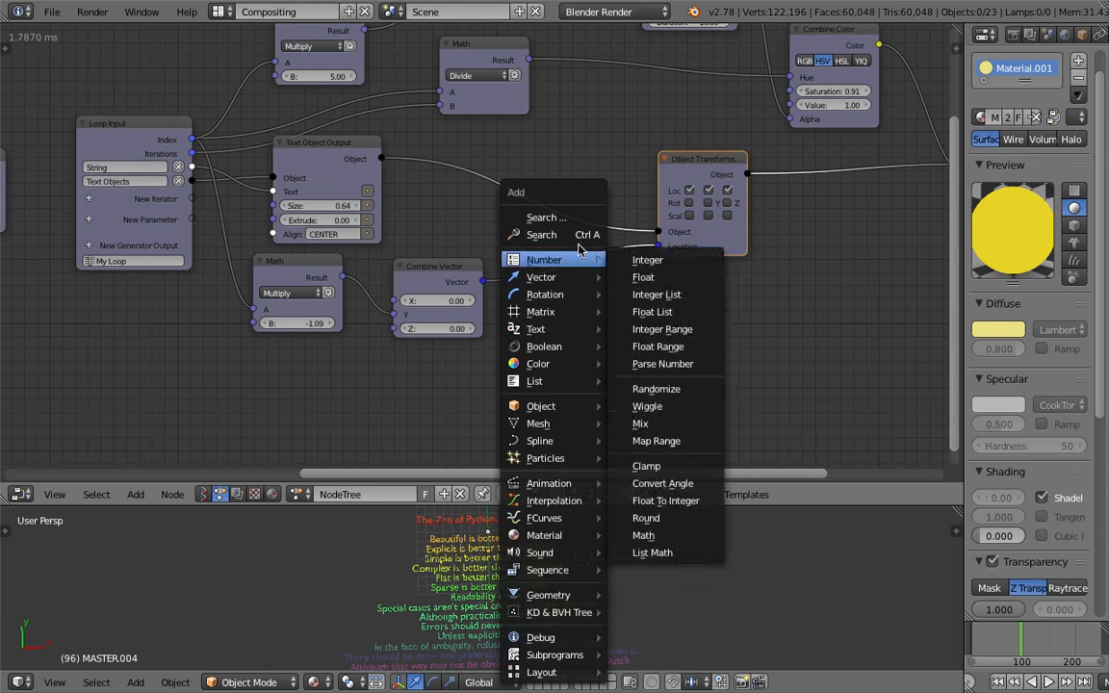
left_click(568, 235)
type("vectormath")
key("Return")
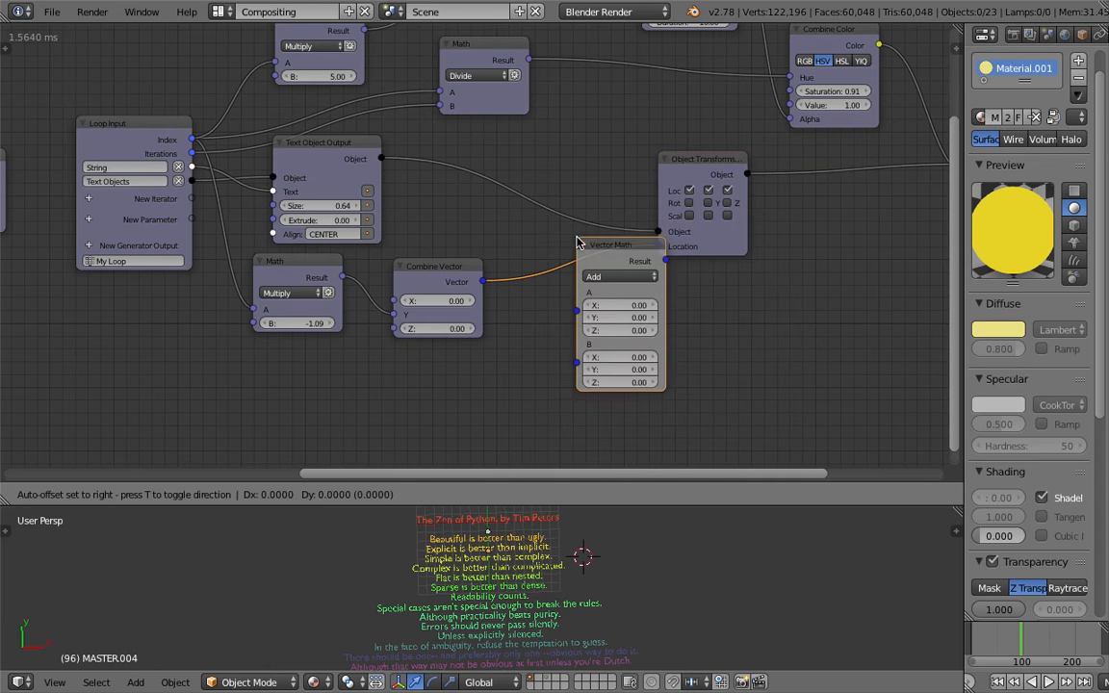
left_click(534, 242)
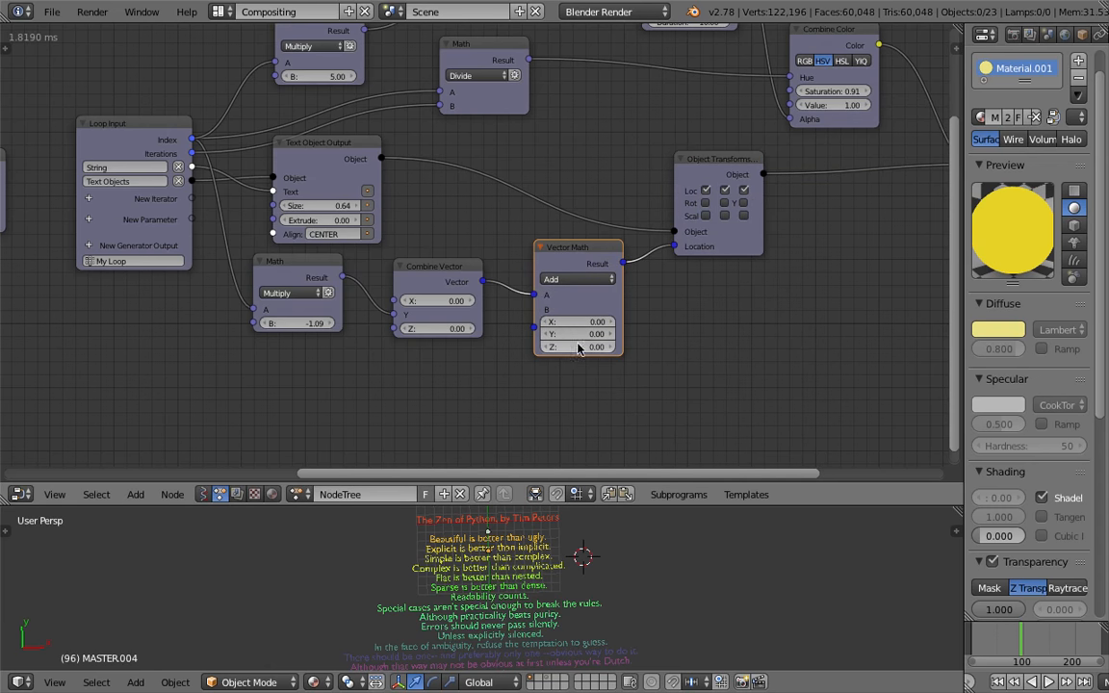
Adjust the Vector Math node's B vector, setting Y to about 1.11
left_click_drag(578, 346, 555, 347)
left_click(579, 347)
type("0")
key("Return")
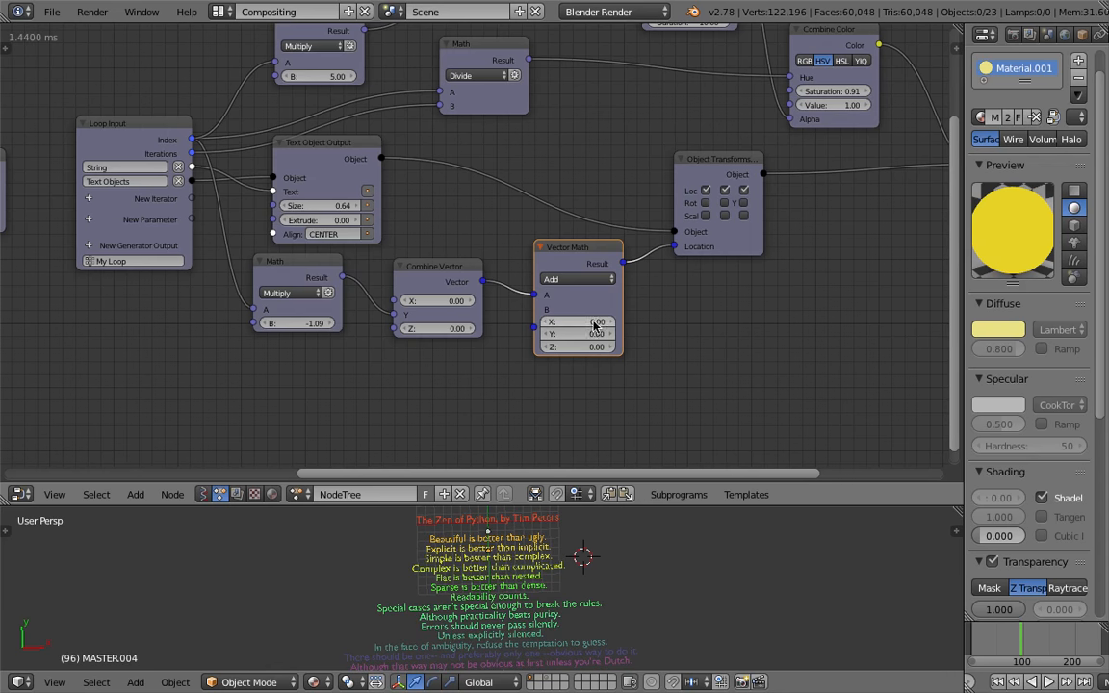
left_click(623, 360)
left_click_drag(590, 334, 923, 334)
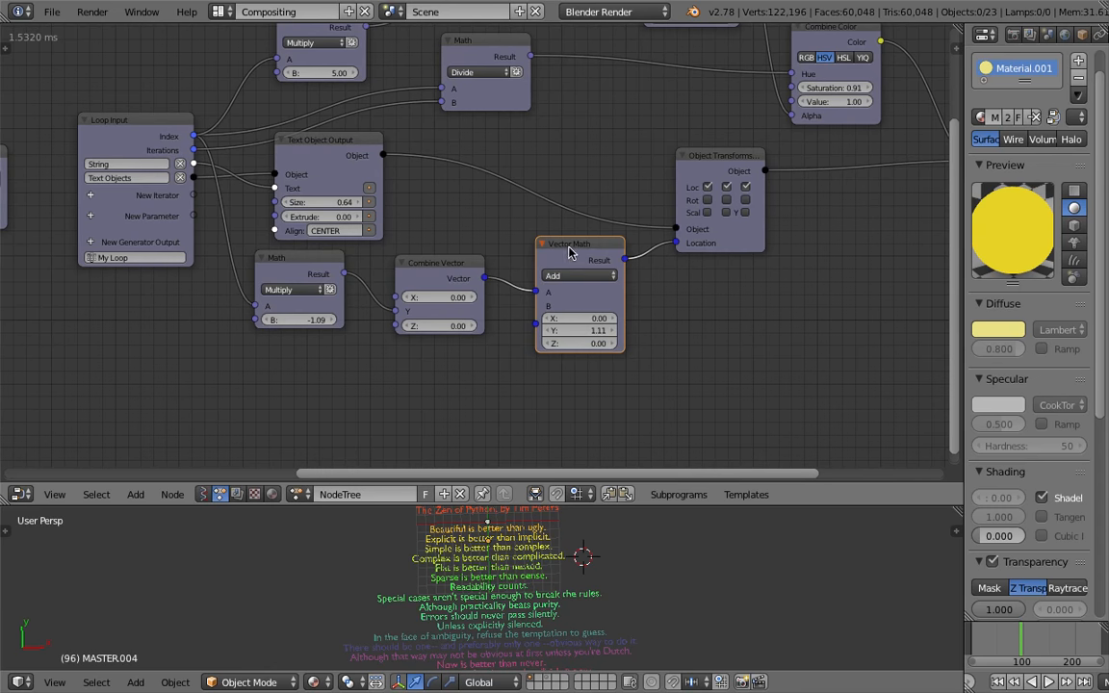
Add a Time Info node below the Vector Math node
left_click_drag(567, 250, 578, 277)
key("shift+a")
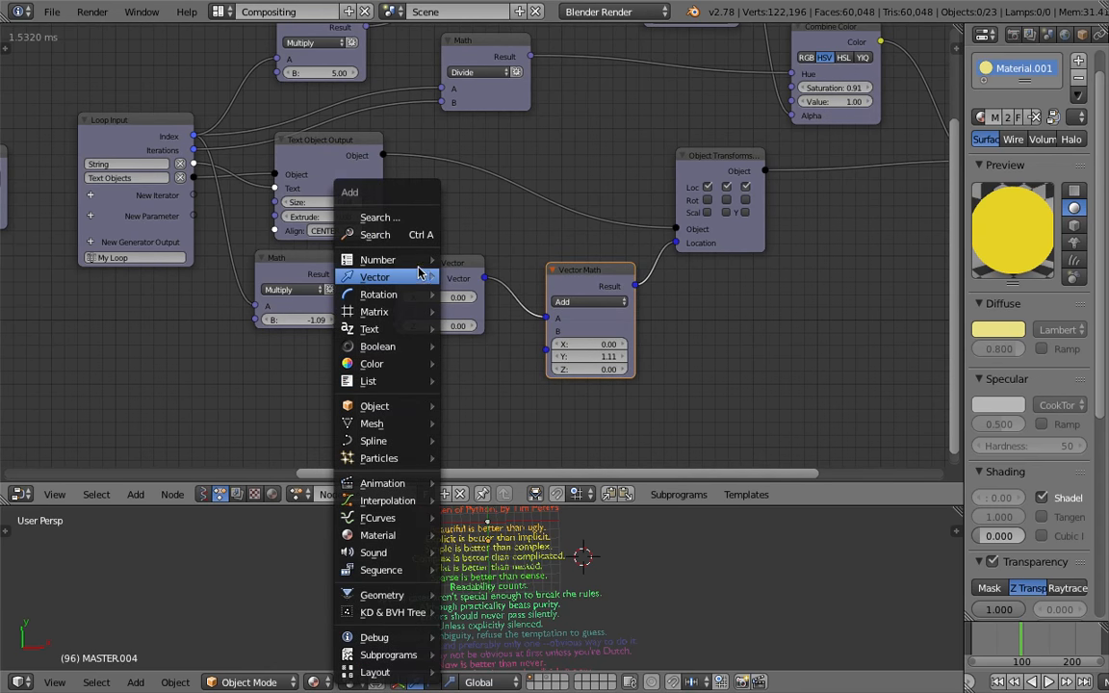
left_click(415, 236)
type("frame")
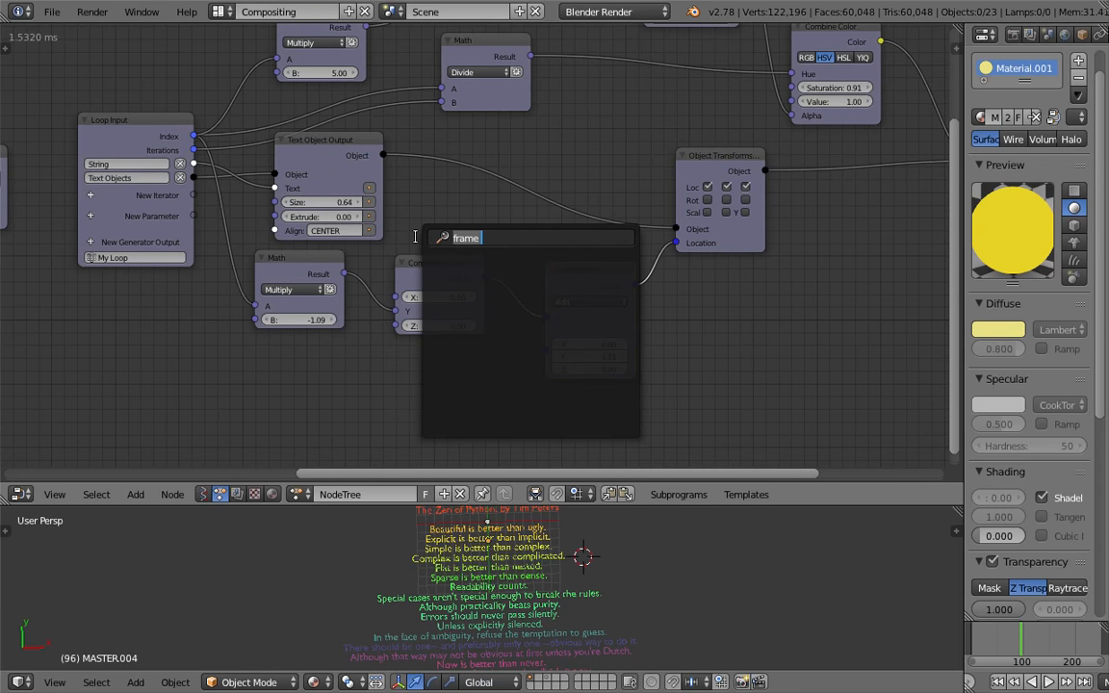
type("math")
key("Down")
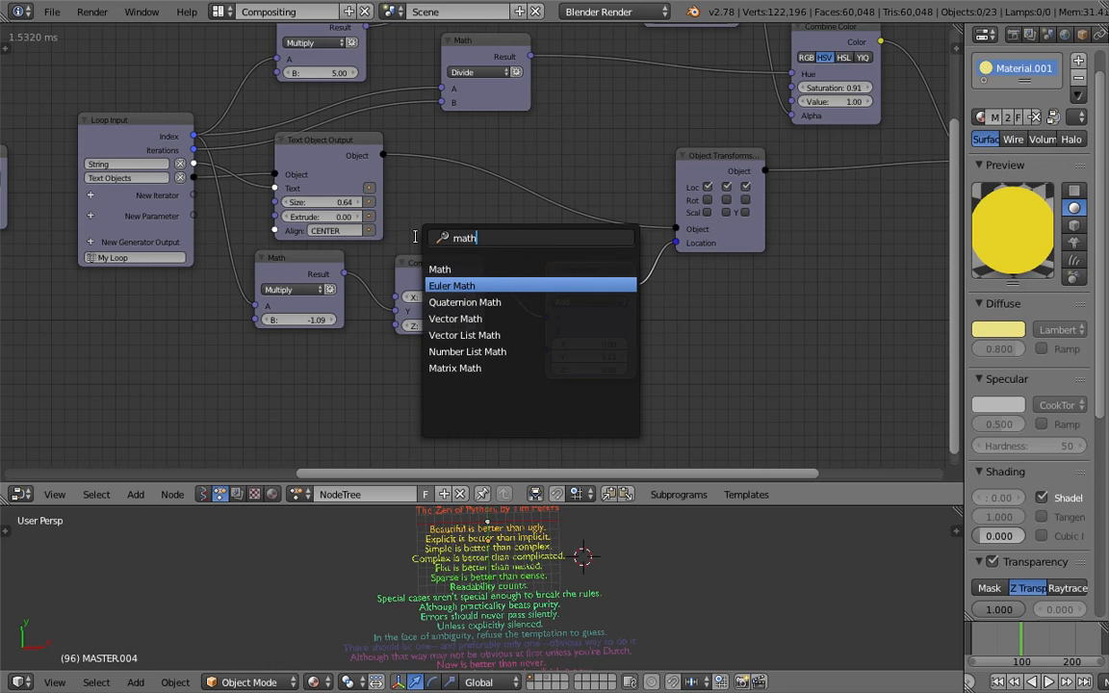
key("Up")
type("frmeframe")
key("Down")
key("Down")
key("Return")
left_click(382, 393)
Feed a new Combine Vector into Vector Math's B input and connect Time Info's Frame to its Y
left_click_drag(546, 347, 379, 393)
left_click_drag(483, 334, 459, 348)
left_click_drag(413, 403, 432, 393)
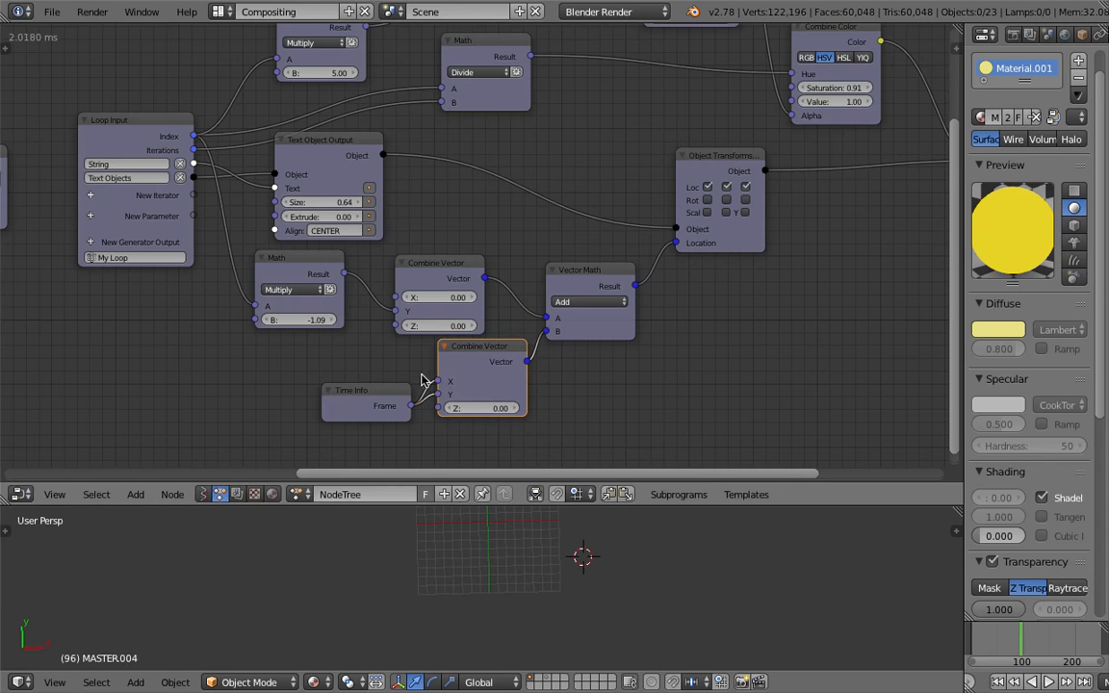
Box-select the leftmost group of nodes, move them further left, and save the file
scroll(441, 331, "down", 5)
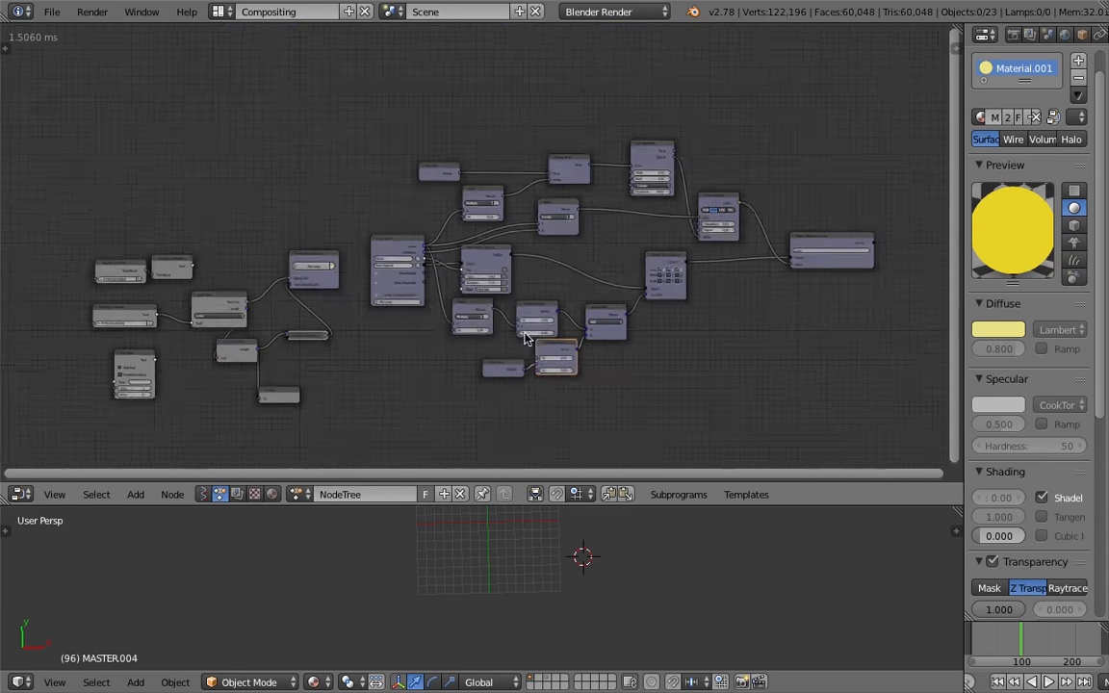
middle_click_drag(441, 328, 444, 325)
key("a")
key("a")
key("a")
key("b")
left_click_drag(95, 185, 352, 417)
key("g")
left_click(281, 335)
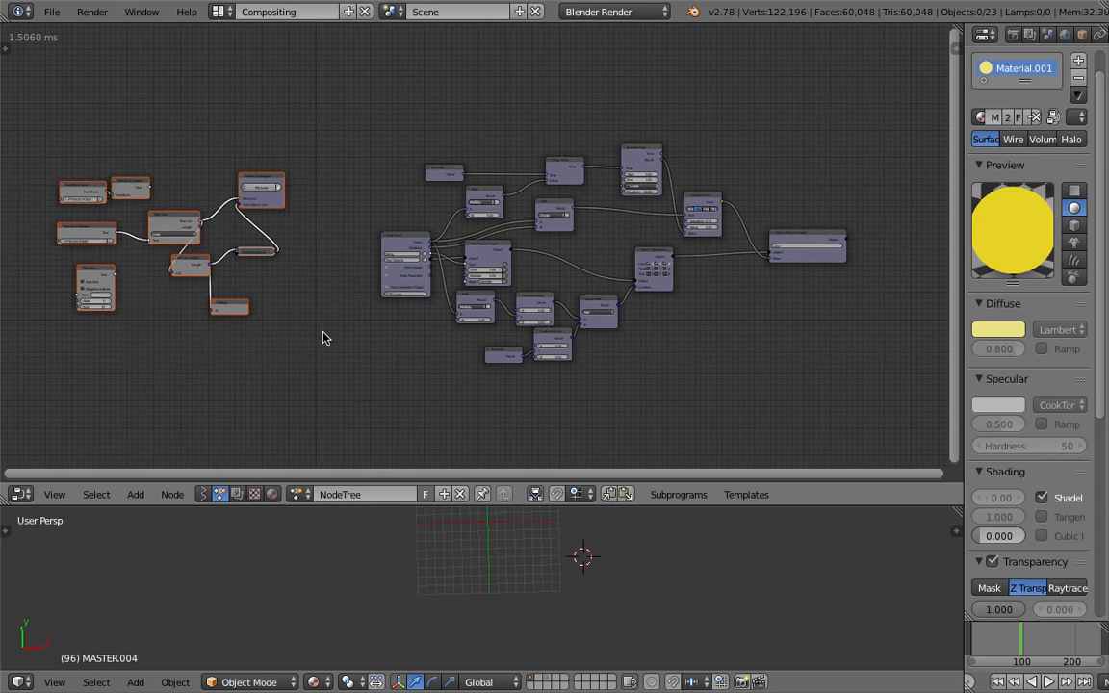
scroll(448, 354, "up", 1)
key("ctrl+s")
Jump to the first frame, play the animation, and stop it
left_click(567, 354)
scroll(539, 308, "up", 1)
scroll(539, 308, "up", 1)
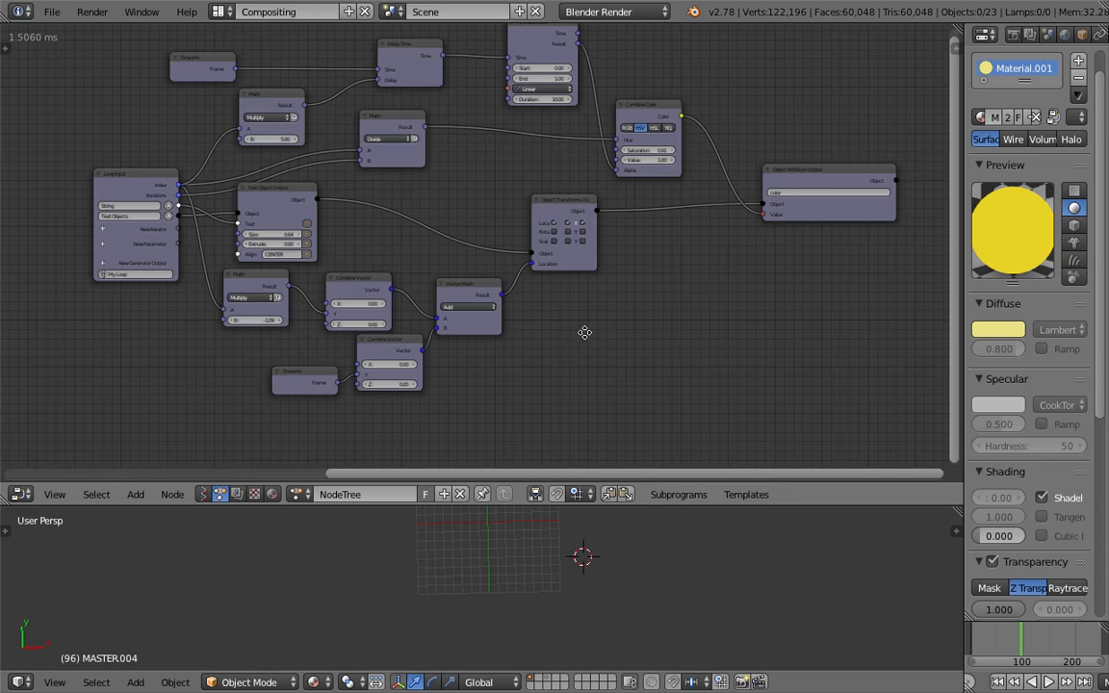
scroll(584, 333, "up", 1)
left_click(1007, 678)
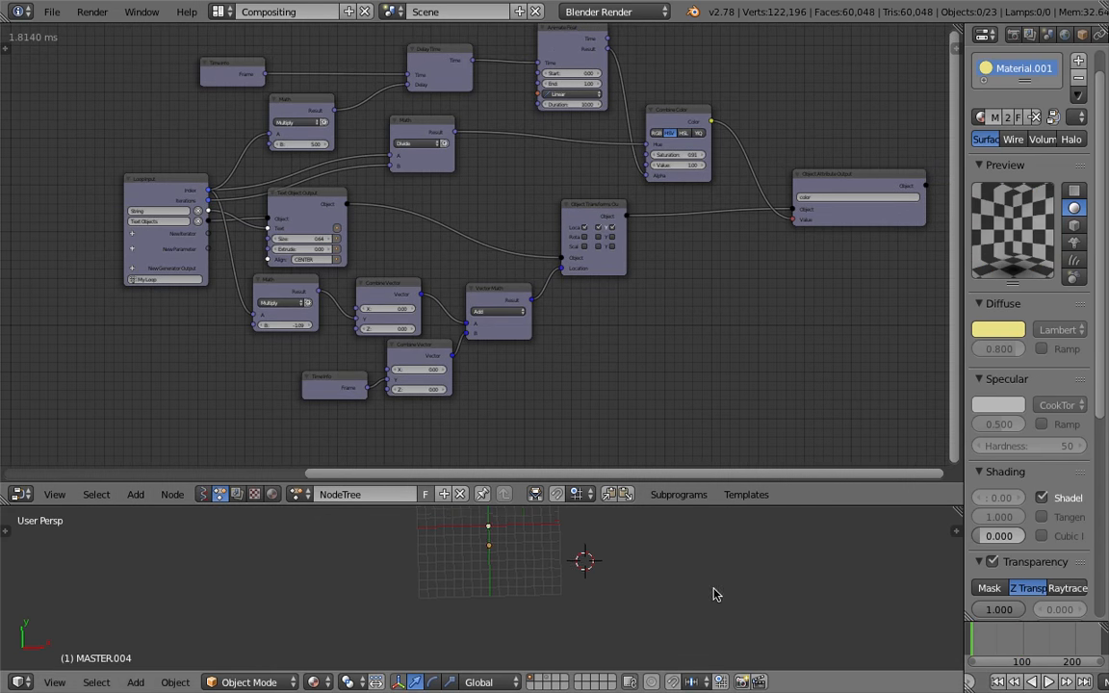
left_click(1051, 681)
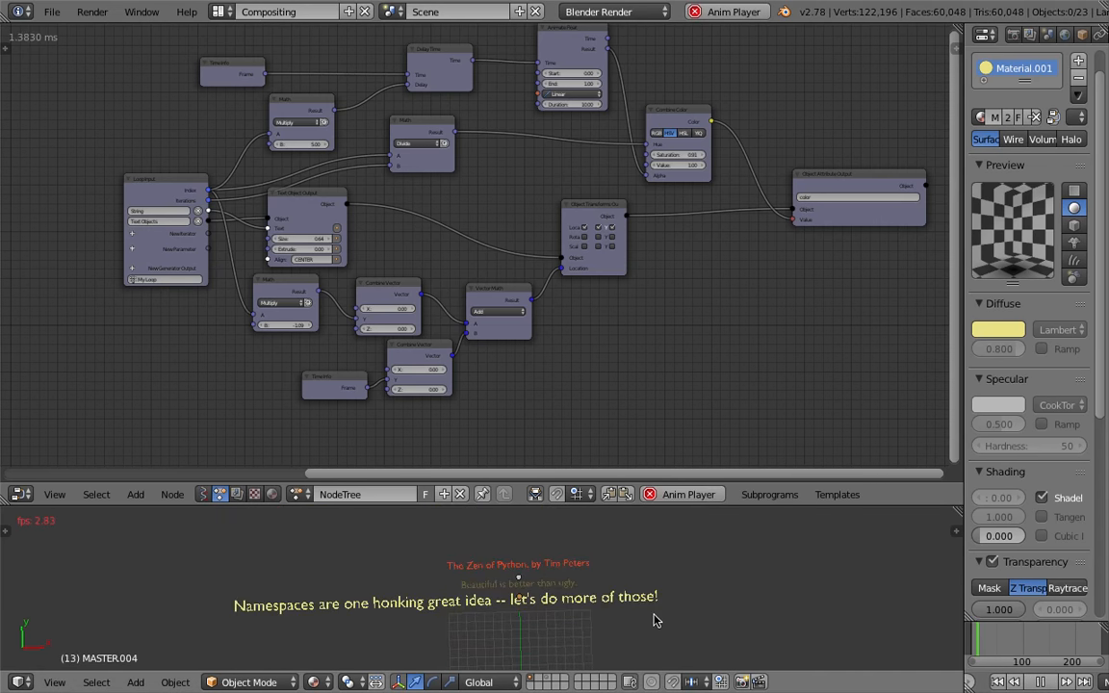
left_click(1041, 681)
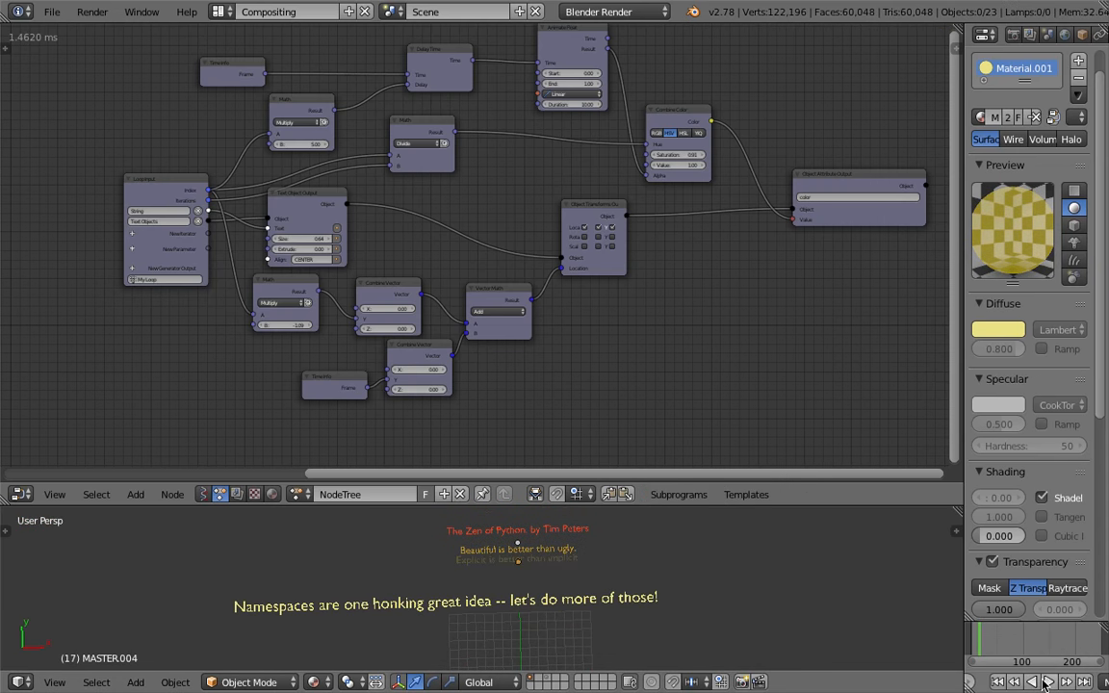
Move the Time Info and Combine Vector nodes apart to make room between them
scroll(516, 356, "up", 3)
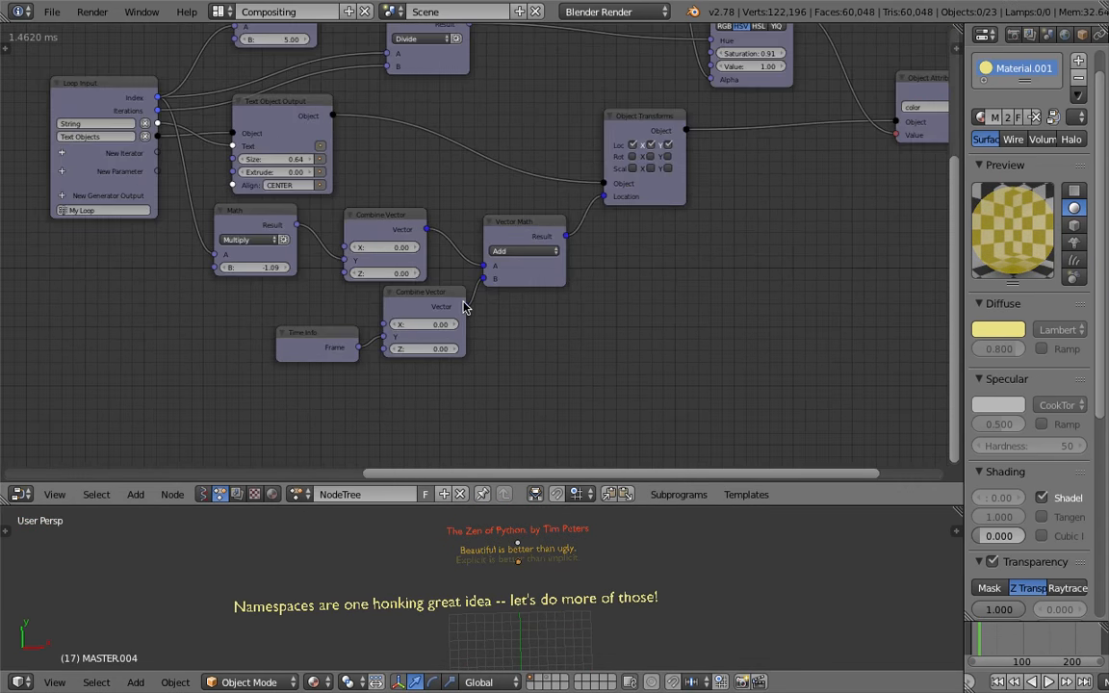
left_click(416, 329)
left_click_drag(333, 332, 297, 348)
scroll(431, 299, "down", 5)
middle_click_drag(438, 286, 470, 330)
scroll(472, 250, "down", 1)
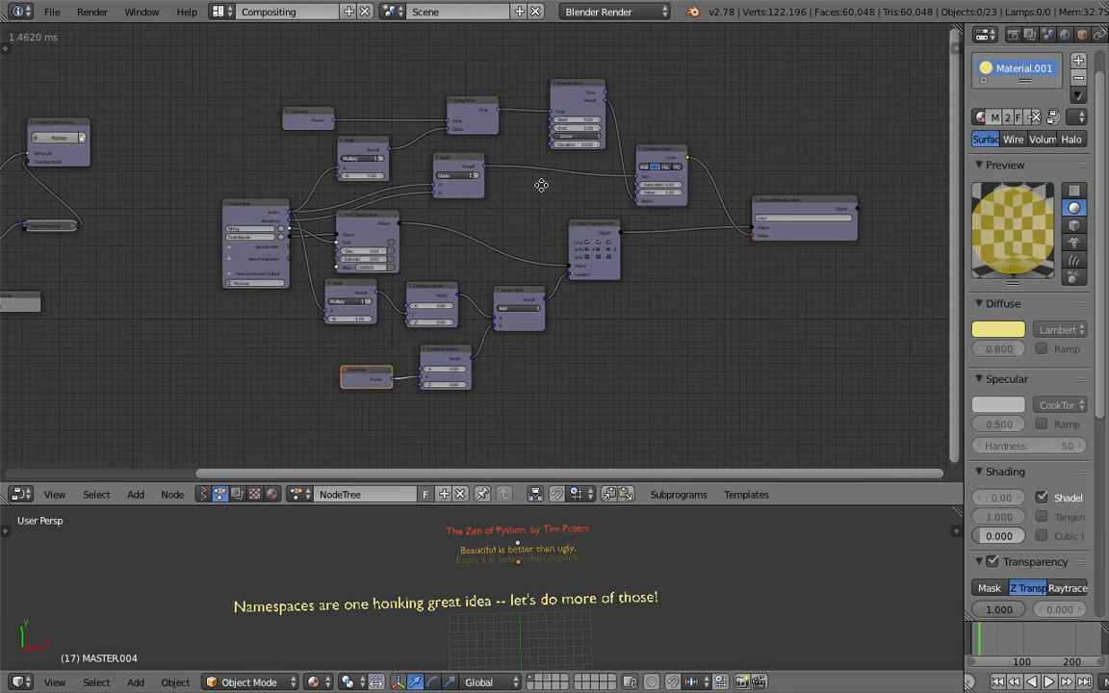
middle_click_drag(542, 186, 536, 131)
scroll(449, 229, "down", 1)
scroll(448, 233, "up", 3)
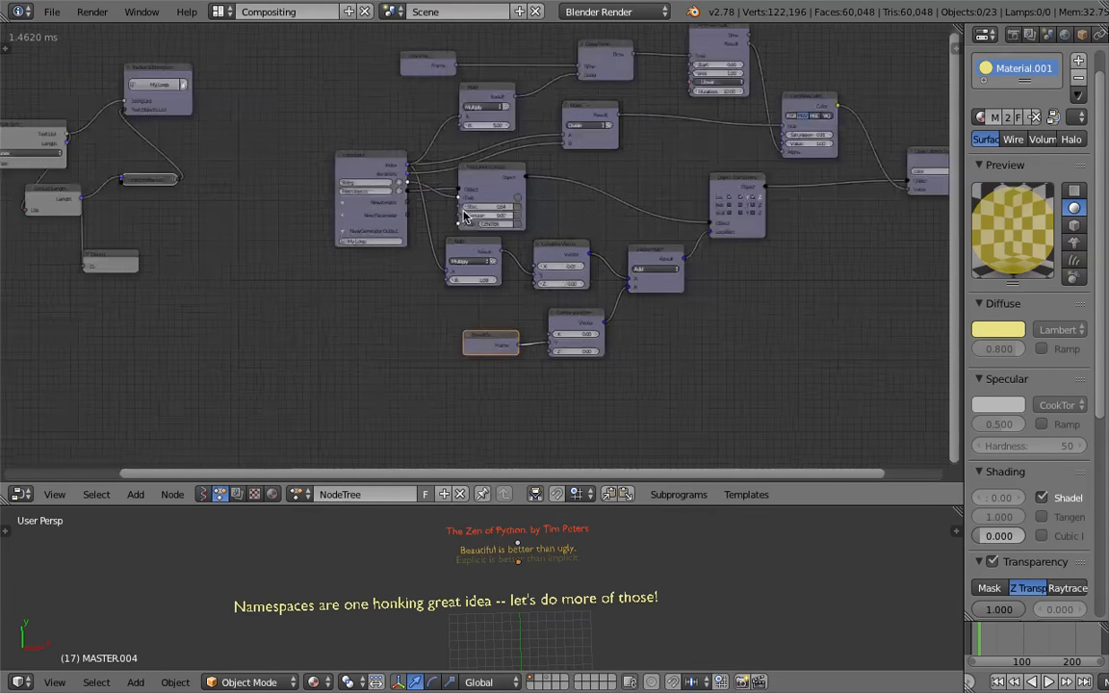
left_click_drag(390, 271, 293, 281)
Insert a Multiply Math node between Time Info's Frame and Combine Vector's Y, setting B to 0.1
scroll(359, 329, "up", 1)
key("shift+a")
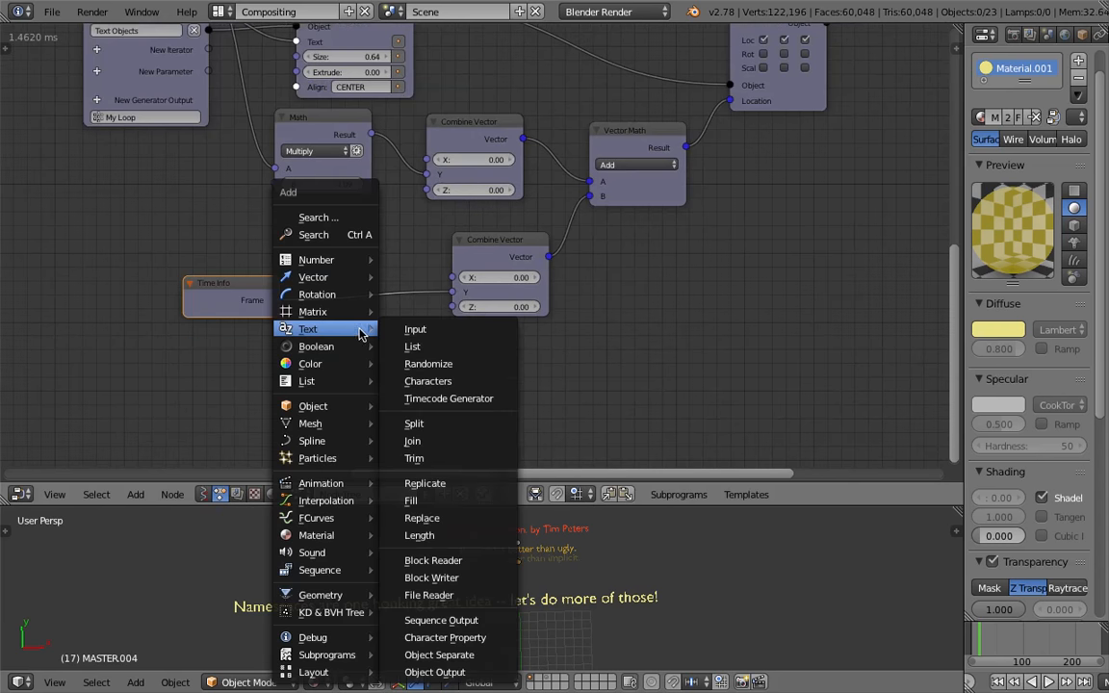
type("math")
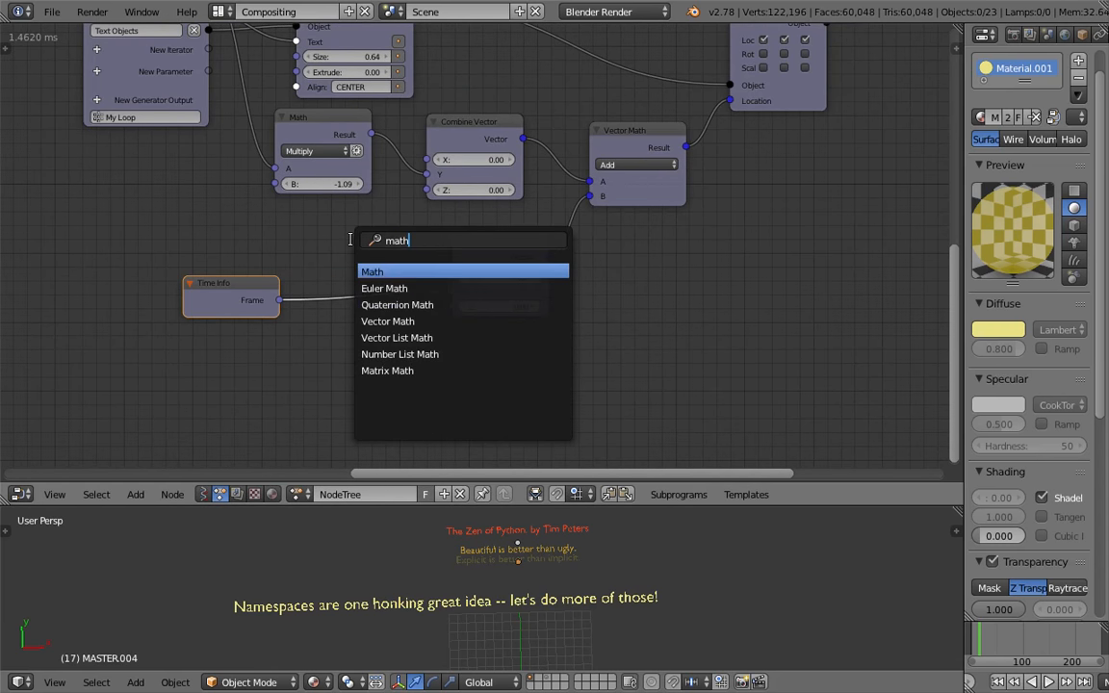
key("Return")
left_click(336, 247)
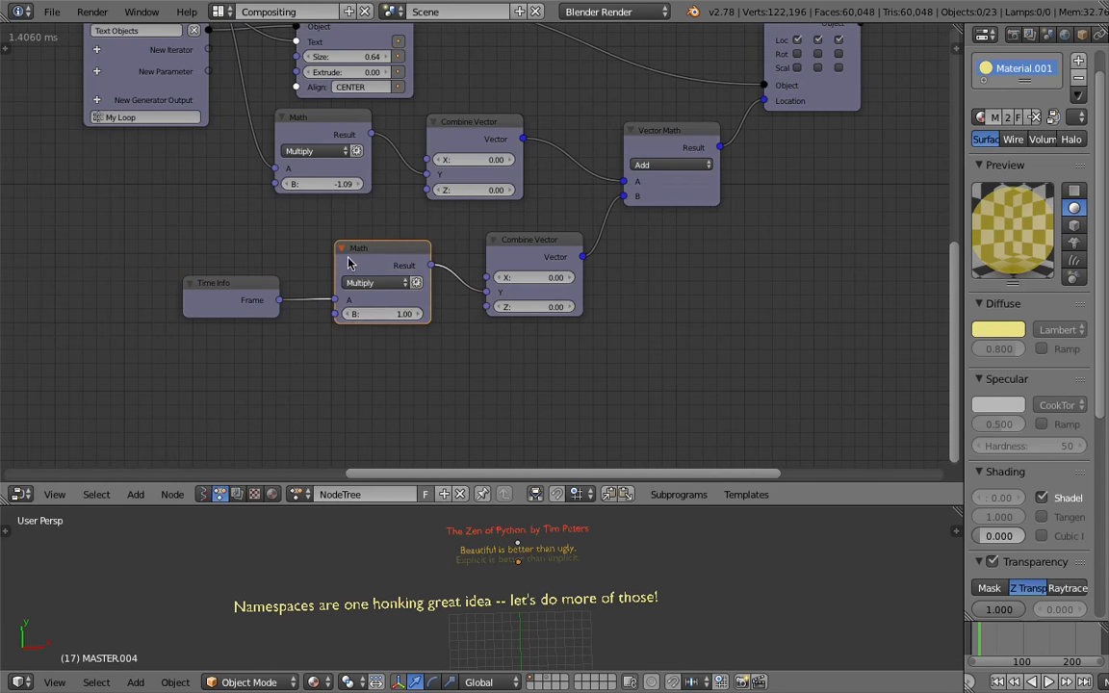
type("0.1")
key("Return")
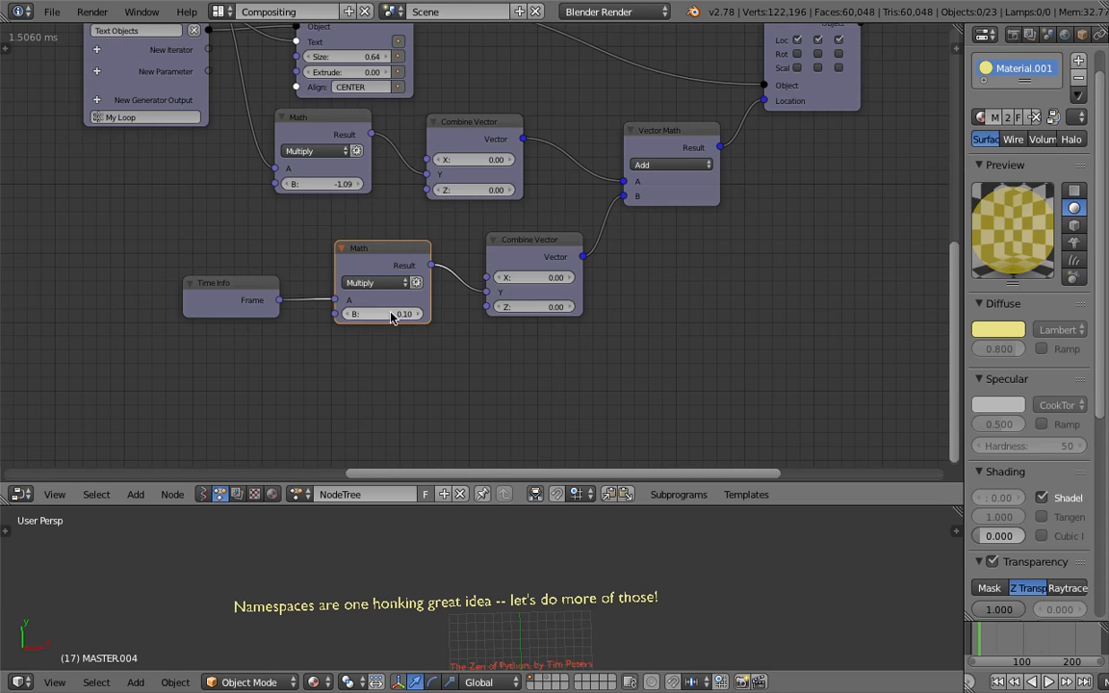
Preview the animation in an enlarged 3D viewport, then save the file
left_click_drag(651, 506, 645, 285)
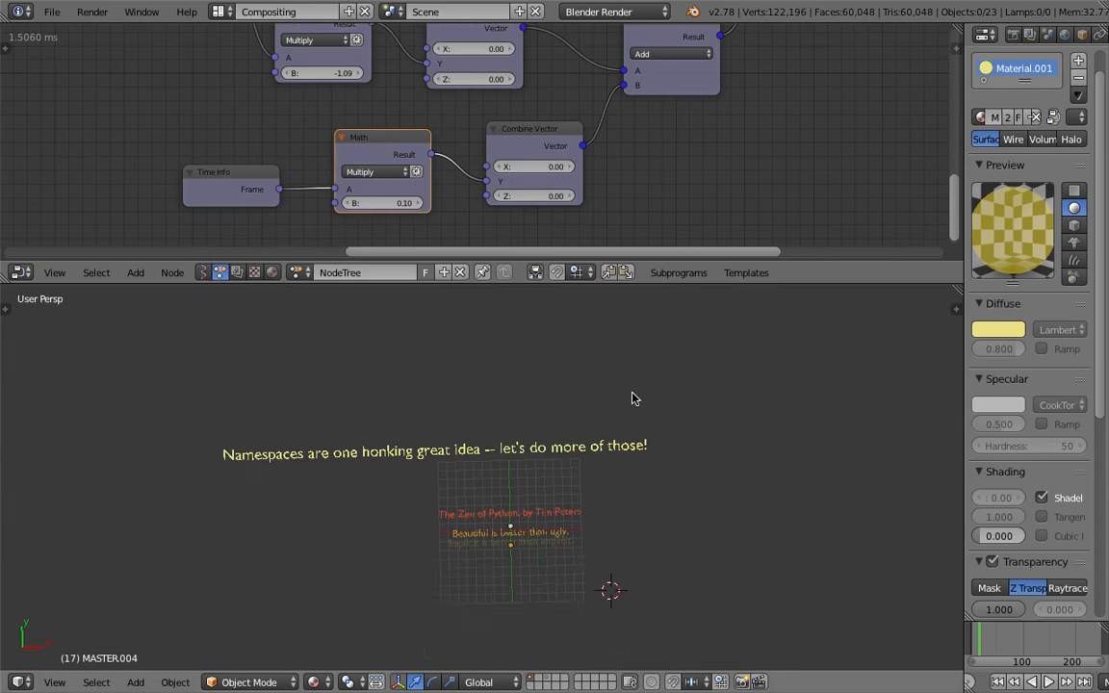
left_click(1047, 682)
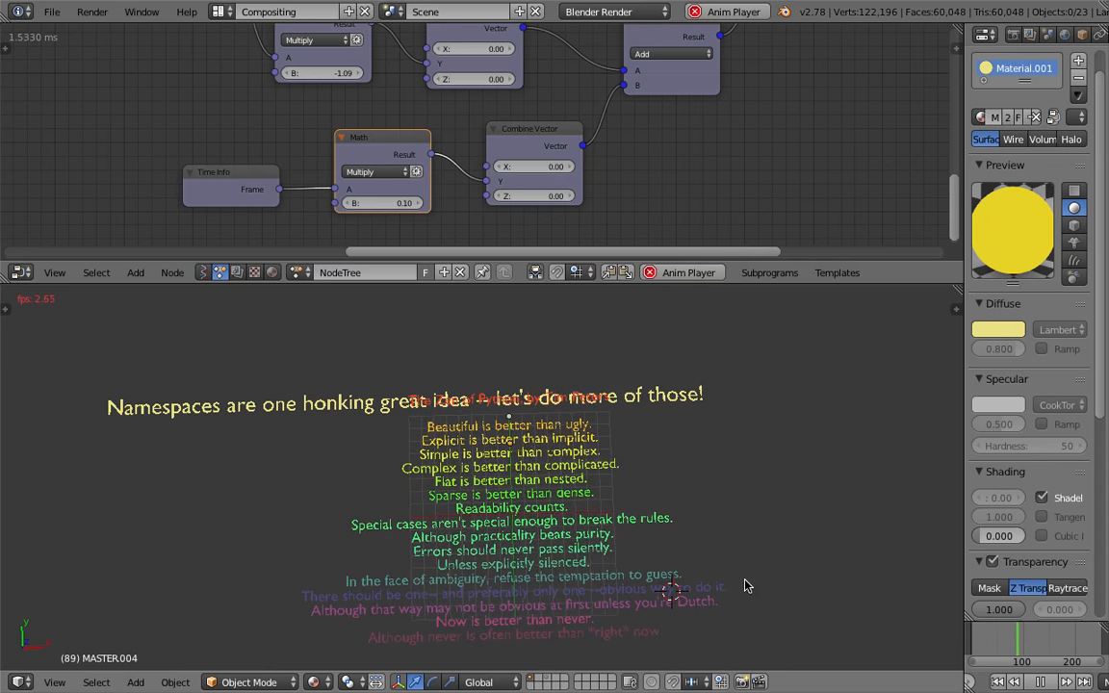
key("alt+a")
key("ctrl+s")
Enlarge the node editor area and rearrange the view around the location nodes
left_click(757, 512)
middle_click_drag(743, 202, 681, 223)
left_click_drag(742, 285, 742, 468)
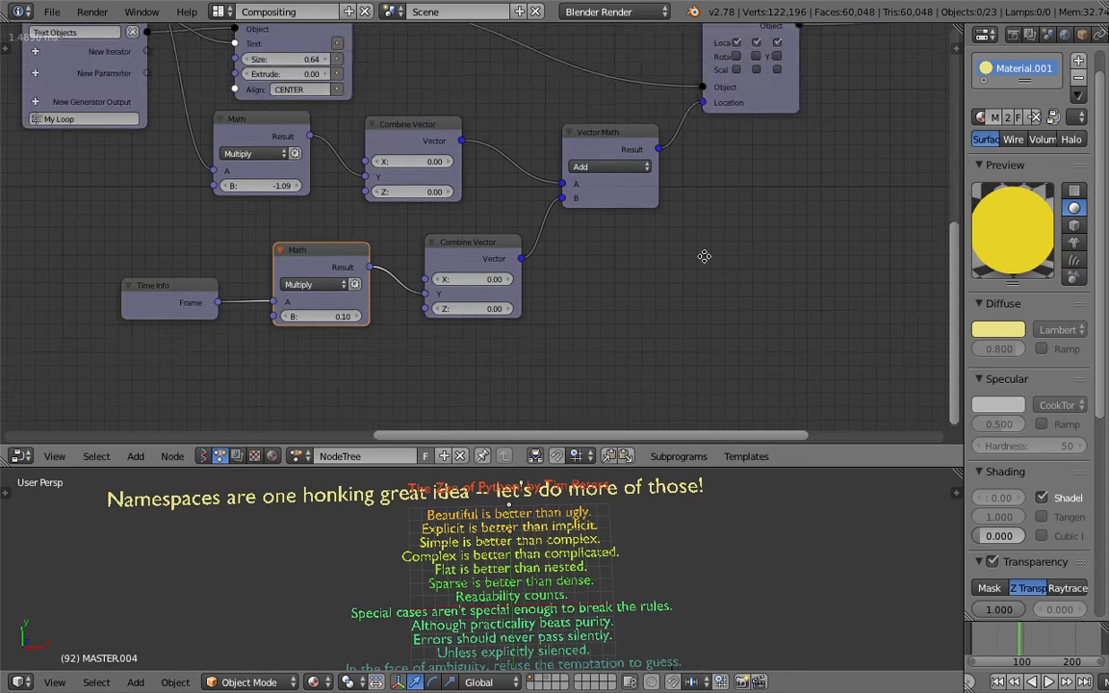
middle_click_drag(705, 255, 520, 275)
left_click_drag(594, 124, 657, 128)
key("shift+a")
left_click(665, 217)
key("Escape")
Add a Trim Text node beside the Vector Math node and widen it
key("shift+a")
mouse_move(567, 303)
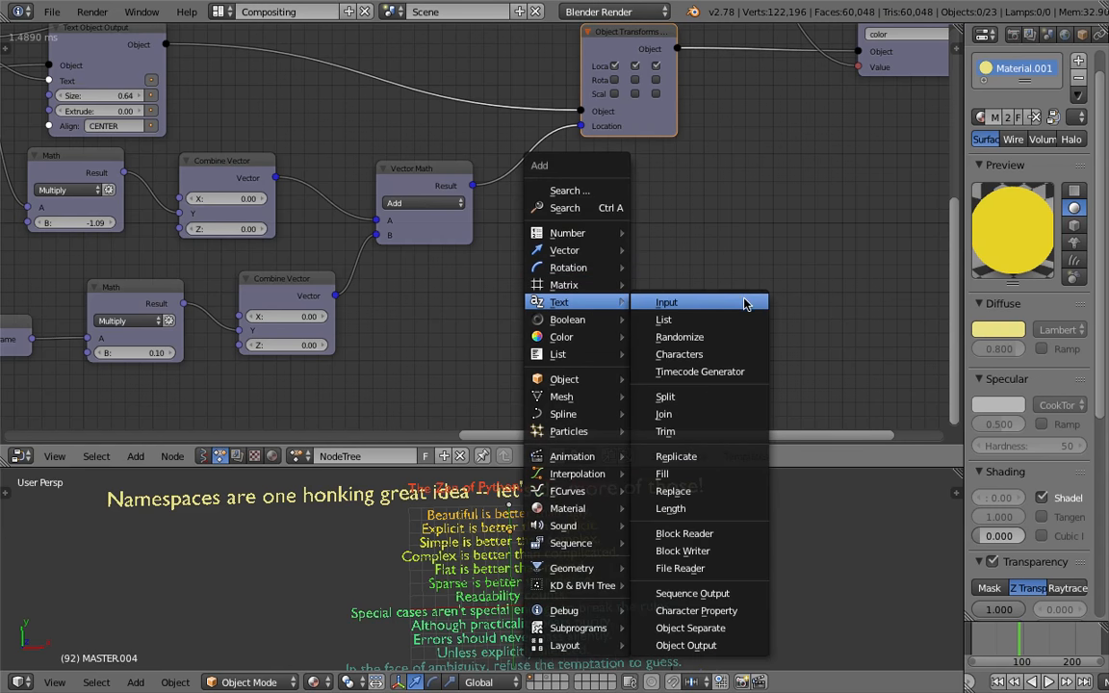
left_click(725, 429)
left_click(629, 211)
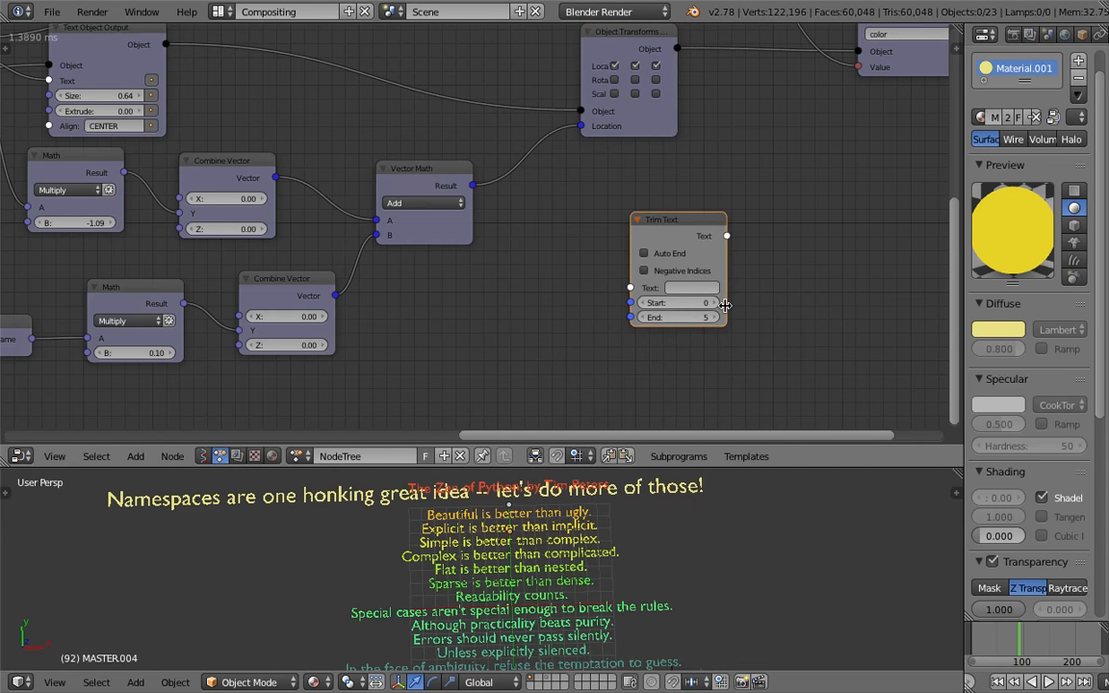
left_click_drag(727, 305, 765, 305)
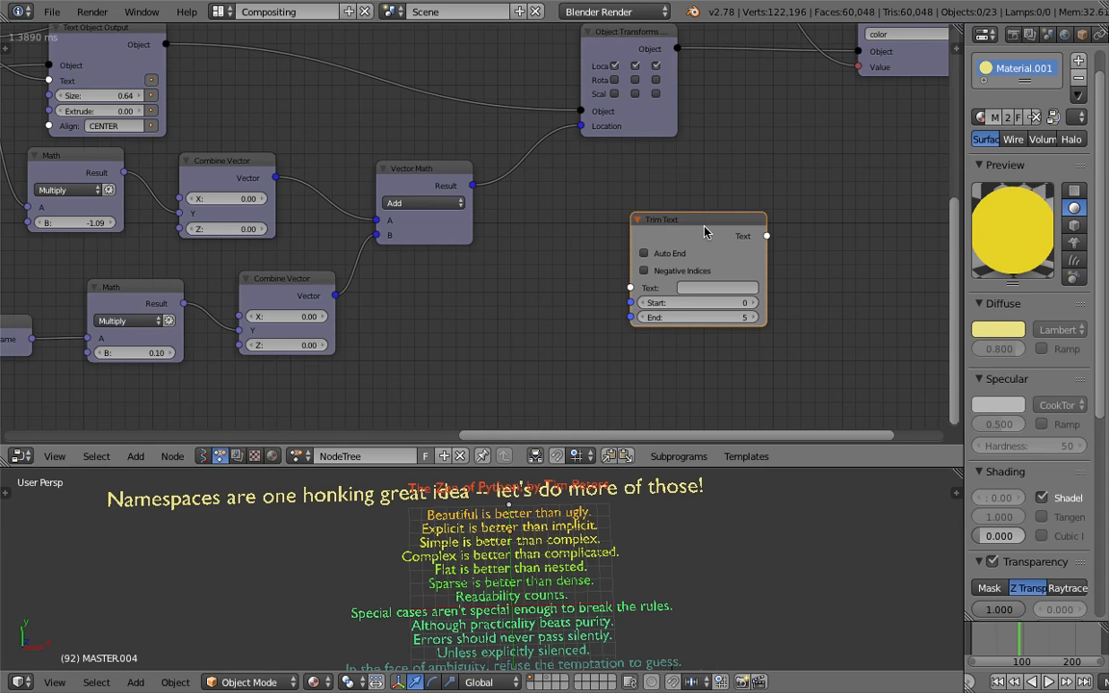
Move the Trim Text node aside and set its End value to 13
left_click_drag(703, 227, 753, 228)
middle_click_drag(730, 247, 773, 239)
left_click_drag(770, 251, 803, 229)
middle_click_drag(804, 229, 799, 250)
left_click_drag(793, 341, 818, 342)
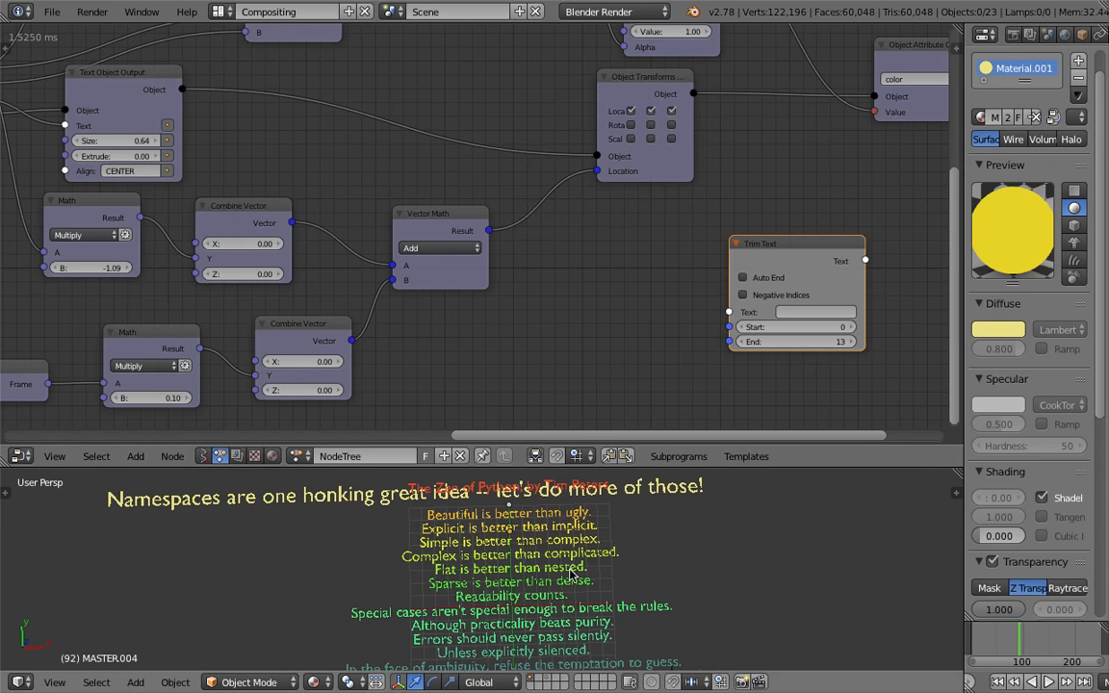
middle_click_drag(734, 370, 710, 388)
left_click_drag(961, 306, 991, 306)
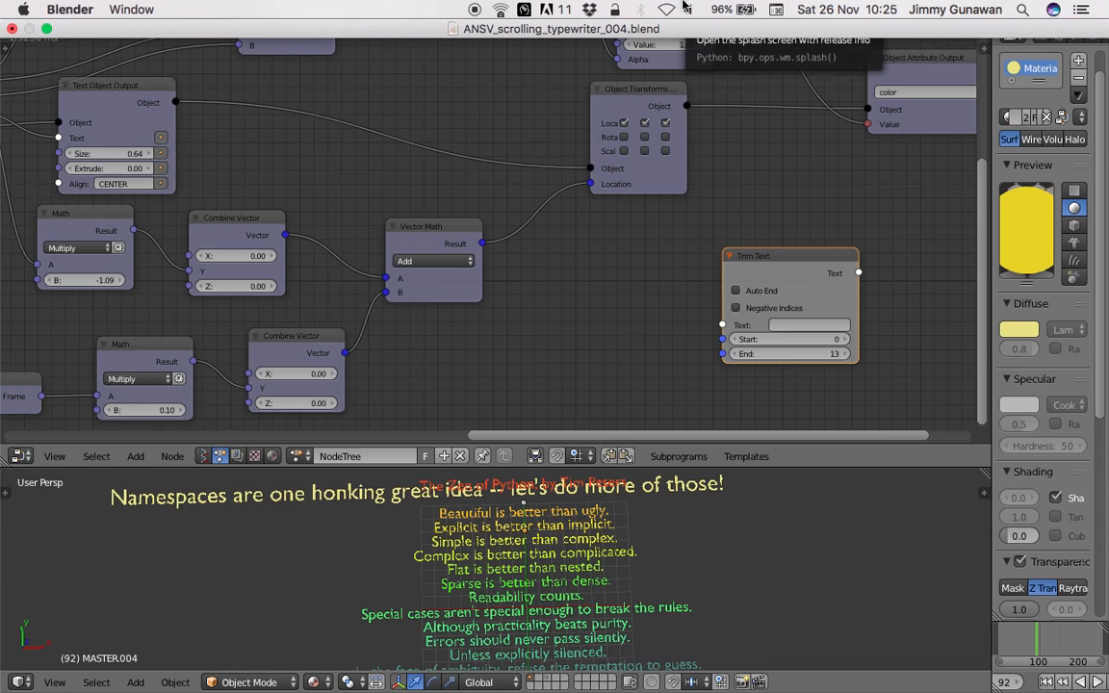
middle_click_drag(743, 203, 739, 196)
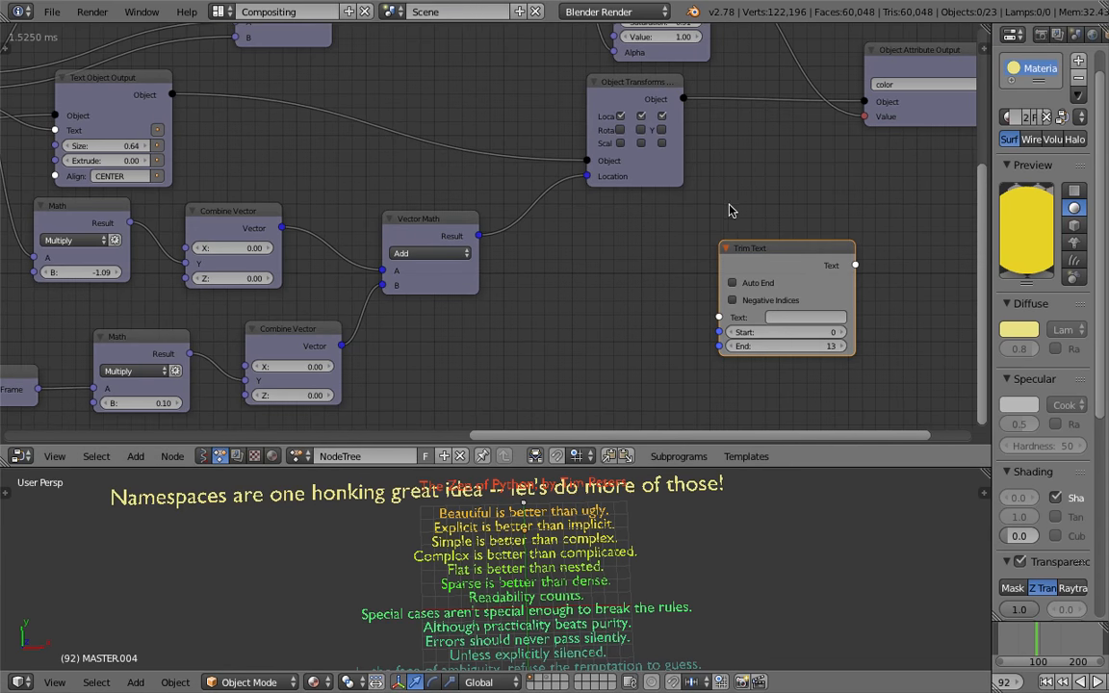
scroll(668, 239, "down", 1)
Move the large 'Namespaces are one honking great idea' text object in the viewport to layer 2
right_click(280, 512)
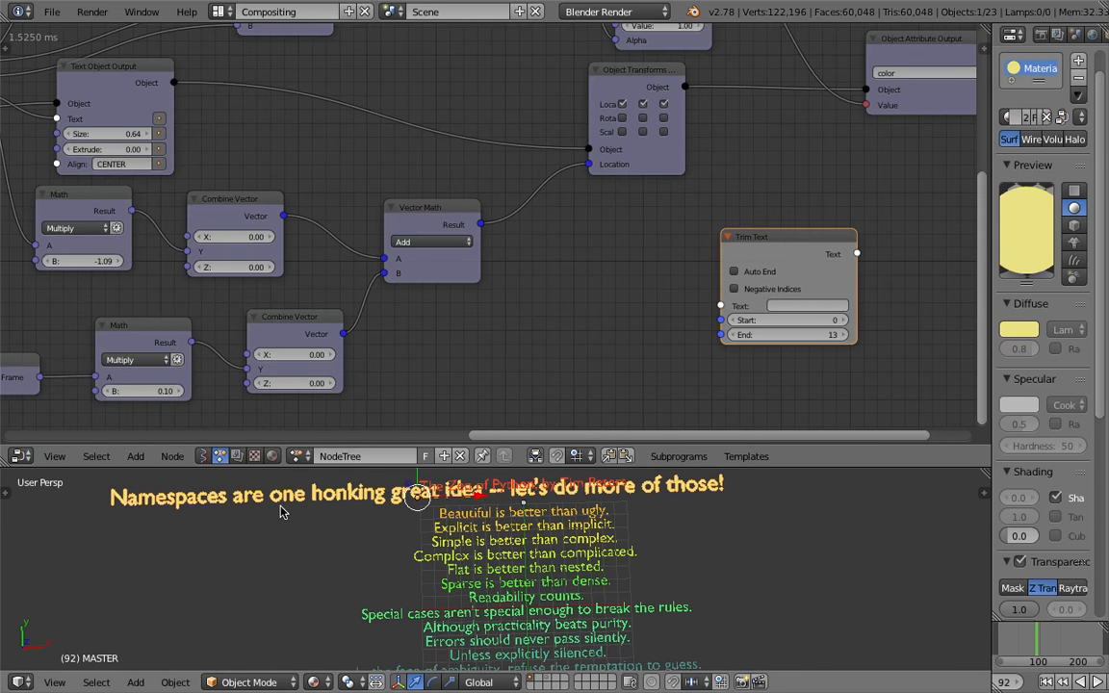
key("m")
key("2")
middle_click_drag(324, 520, 321, 516, "shift")
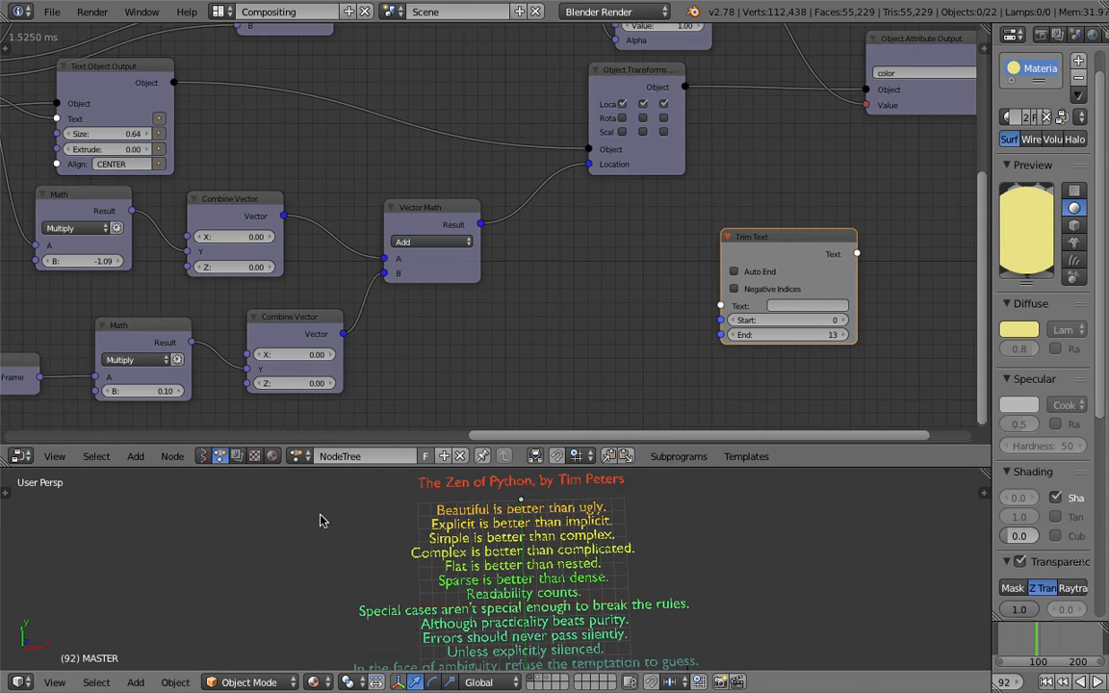
Save the blend file
left_click_drag(533, 464, 533, 384)
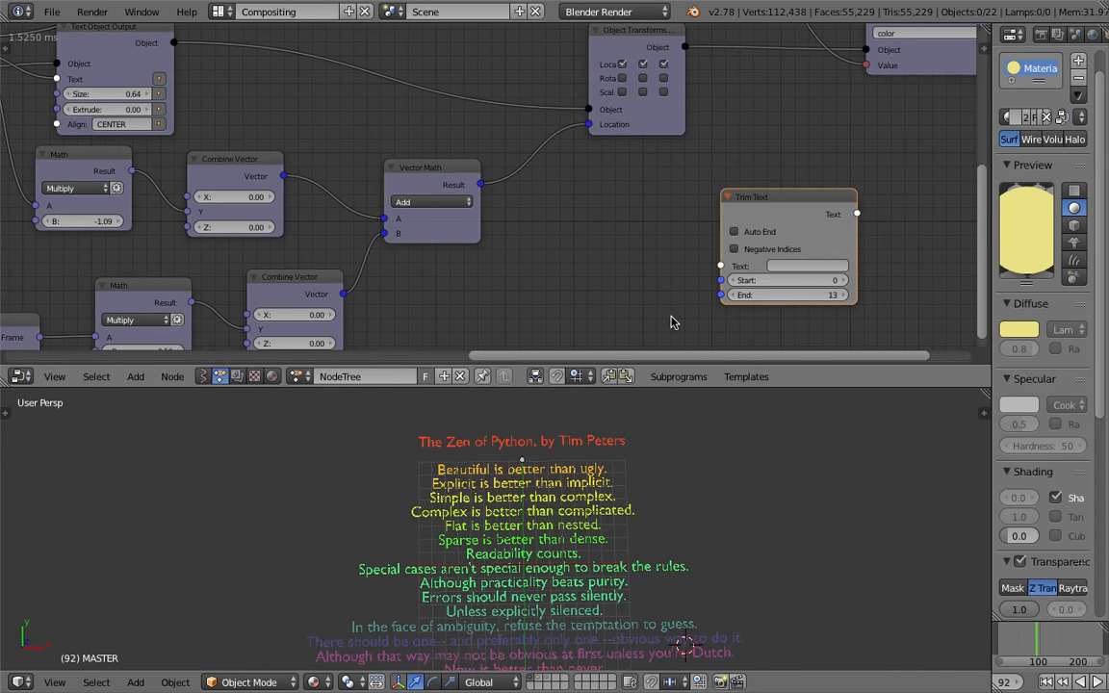
left_click_drag(751, 201, 676, 180)
middle_click_drag(675, 180, 644, 229)
scroll(664, 208, "down", 1)
key("ctrl+s")
left_click(664, 207)
left_click_drag(650, 260, 706, 215)
scroll(703, 212, "down", 1)
middle_click_drag(695, 207, 741, 230)
middle_click_drag(394, 192, 476, 181)
left_click_drag(342, 178, 571, 178)
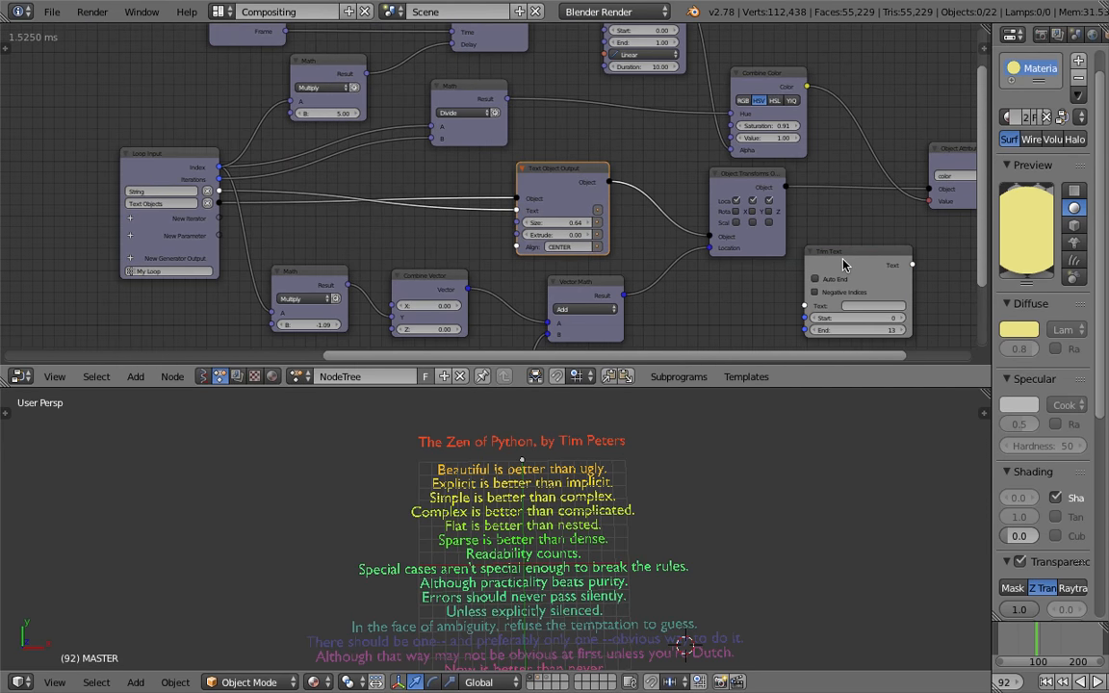
Move the Trim Text node closer to the Vector Math node and save the file
scroll(843, 265, "up", 2)
middle_click_drag(843, 264, 806, 233)
key("ctrl+s")
left_click(794, 226)
left_click_drag(873, 387, 873, 457)
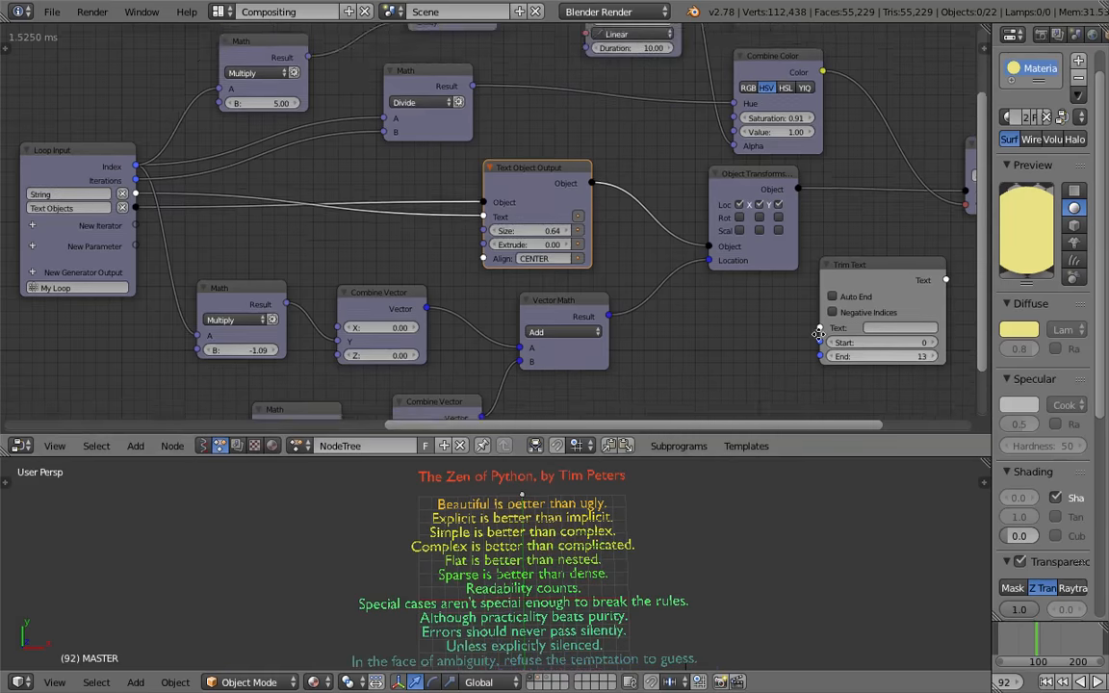
middle_click_drag(818, 334, 769, 314)
left_click_drag(991, 260, 1018, 262)
middle_click_drag(816, 289, 840, 257)
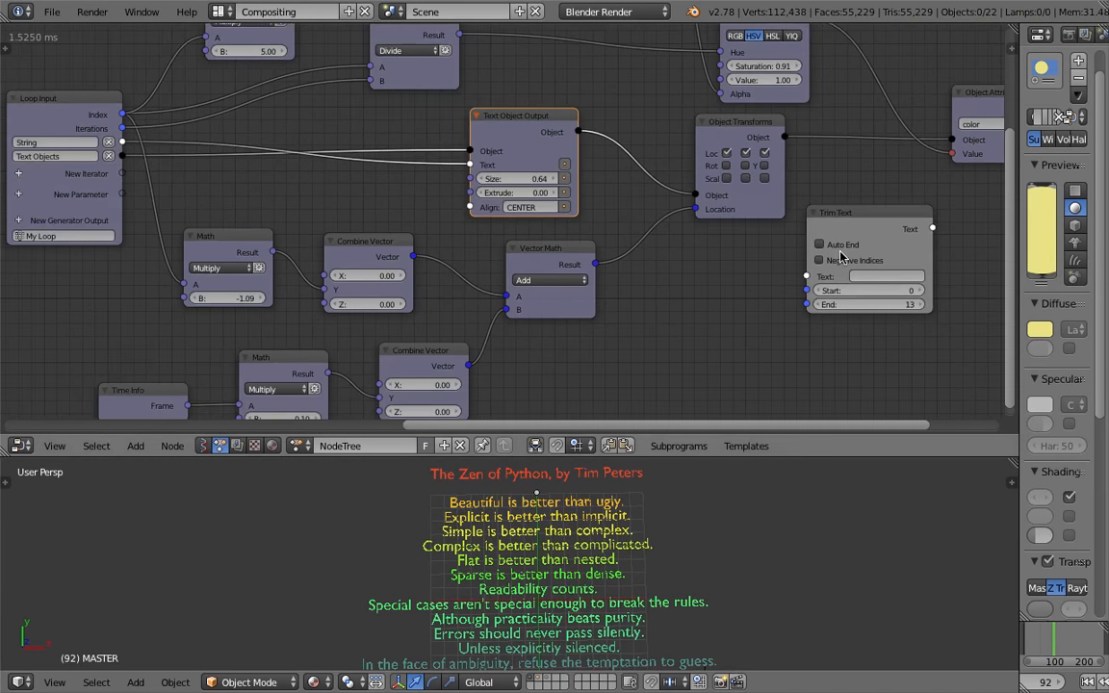
scroll(824, 320, "down", 1)
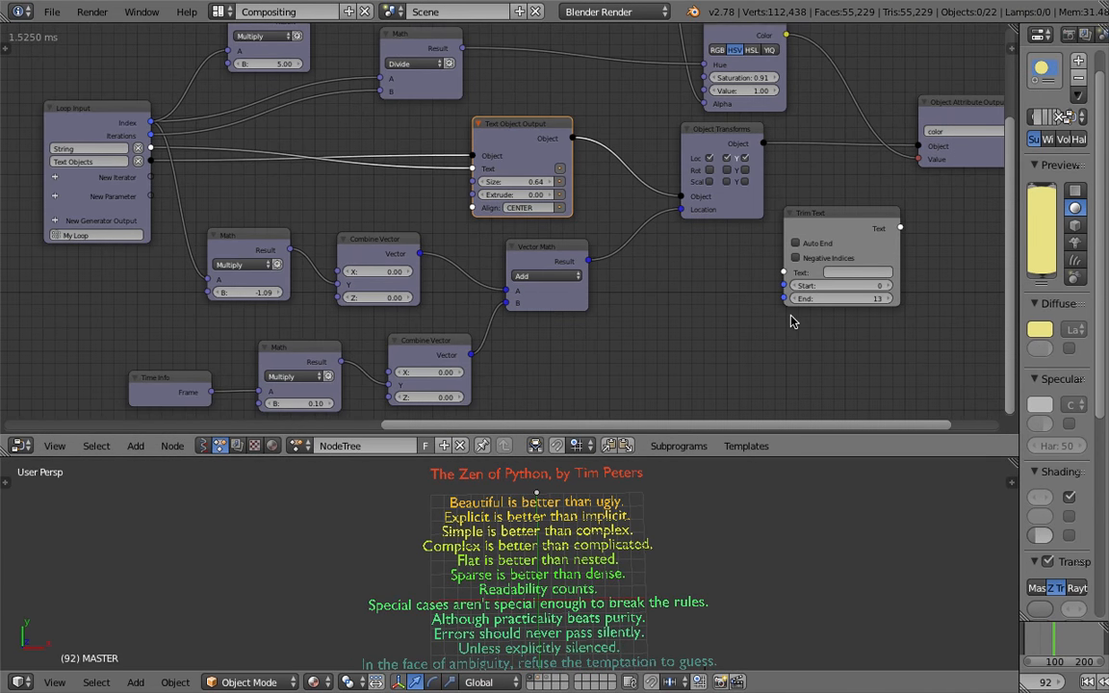
middle_click_drag(793, 322, 720, 313)
left_click_drag(764, 211, 622, 255)
middle_click_drag(693, 379, 575, 322)
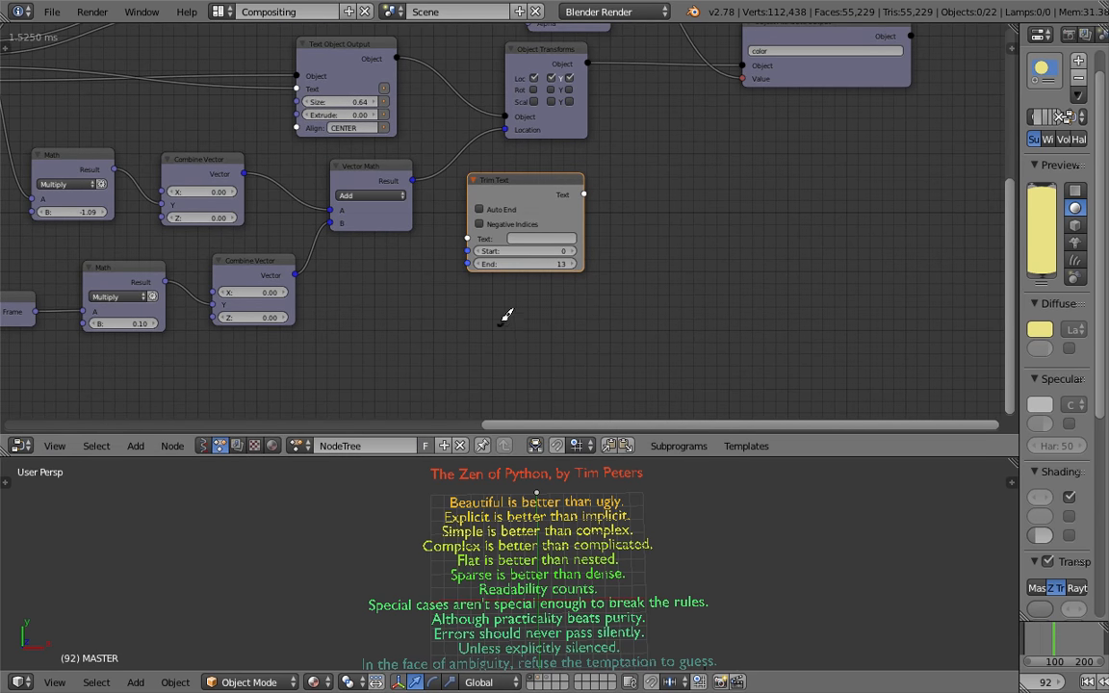
Sketch a grease-pencil diagram of a FRAME timeline divided into consecutive segments labelled 0 to 4
right_click_drag(501, 323, 944, 315, "ctrl")
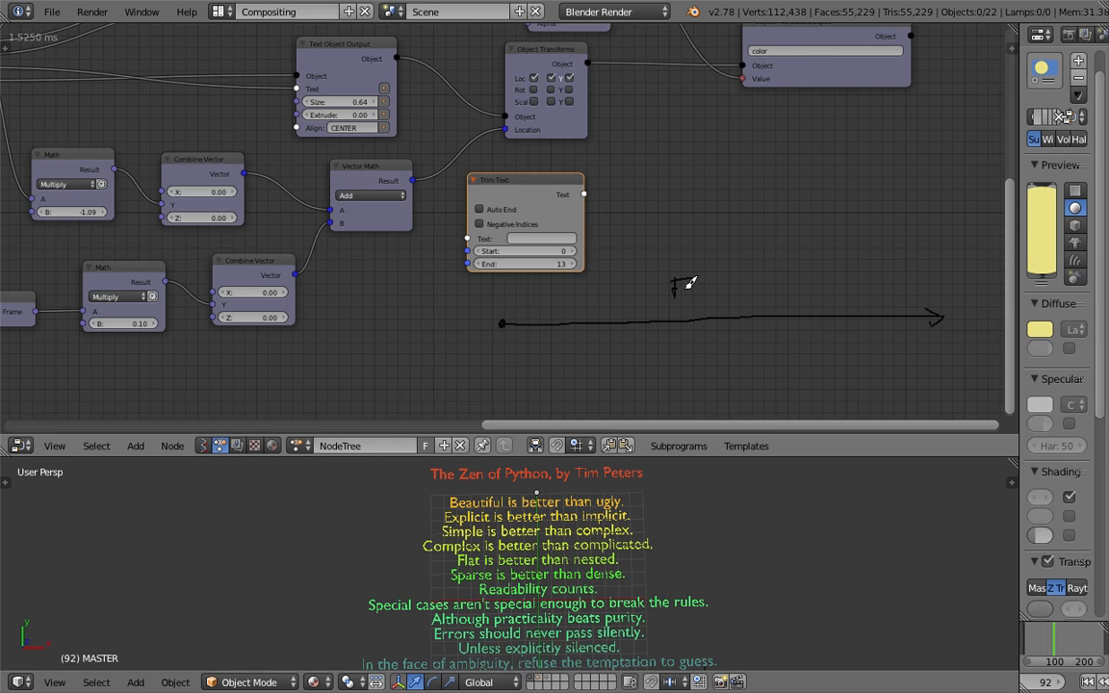
mouse_move(699, 282)
left_mouse_down()
mouse_move(720, 293)
mouse_move(755, 279)
mouse_move(764, 301)
left_mouse_up()
mouse_move(509, 337)
left_mouse_down()
mouse_move(579, 336)
mouse_move(565, 346)
mouse_move(574, 356)
mouse_move(684, 351)
mouse_move(686, 364)
mouse_move(849, 376)
mouse_move(849, 399)
mouse_move(943, 395)
mouse_move(931, 406)
left_mouse_up()
middle_click_drag(603, 359, 568, 337)
mouse_move(493, 334)
left_mouse_down()
mouse_move(580, 338)
mouse_move(589, 355)
left_mouse_up()
left_click_drag(677, 363, 689, 374)
mouse_move(740, 376)
left_mouse_down()
mouse_move(752, 384)
mouse_move(741, 388)
left_mouse_up()
mouse_move(840, 393)
left_mouse_down()
mouse_move(852, 403)
mouse_move(843, 411)
left_mouse_up()
scroll(484, 302, "up", 2)
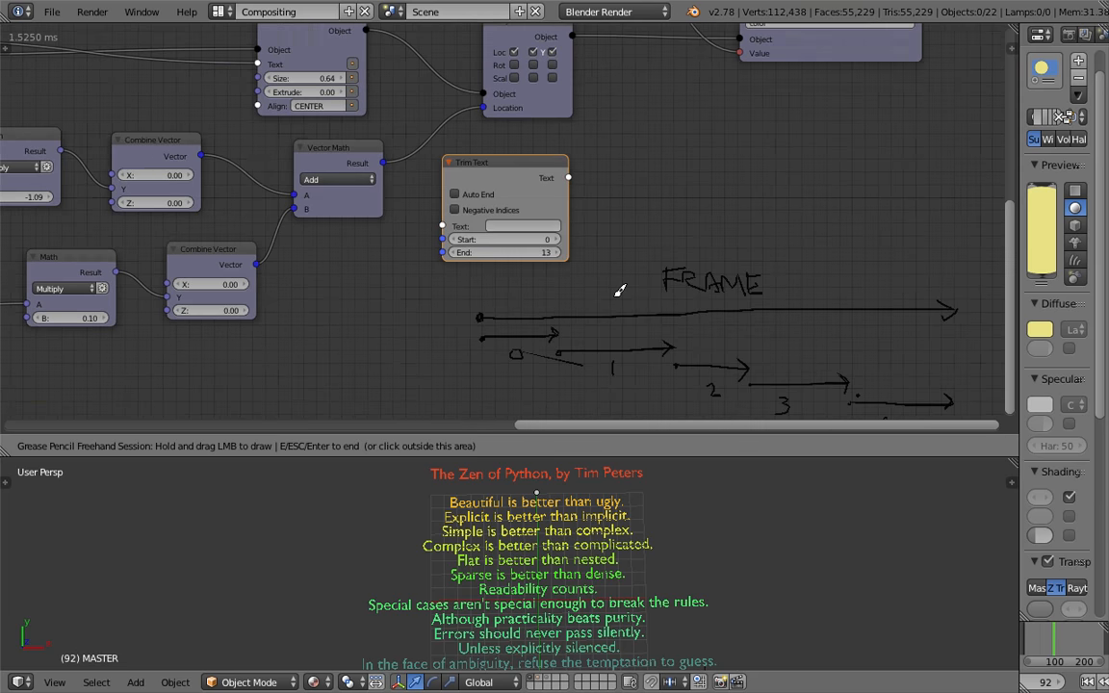
left_click_drag(462, 301, 460, 305)
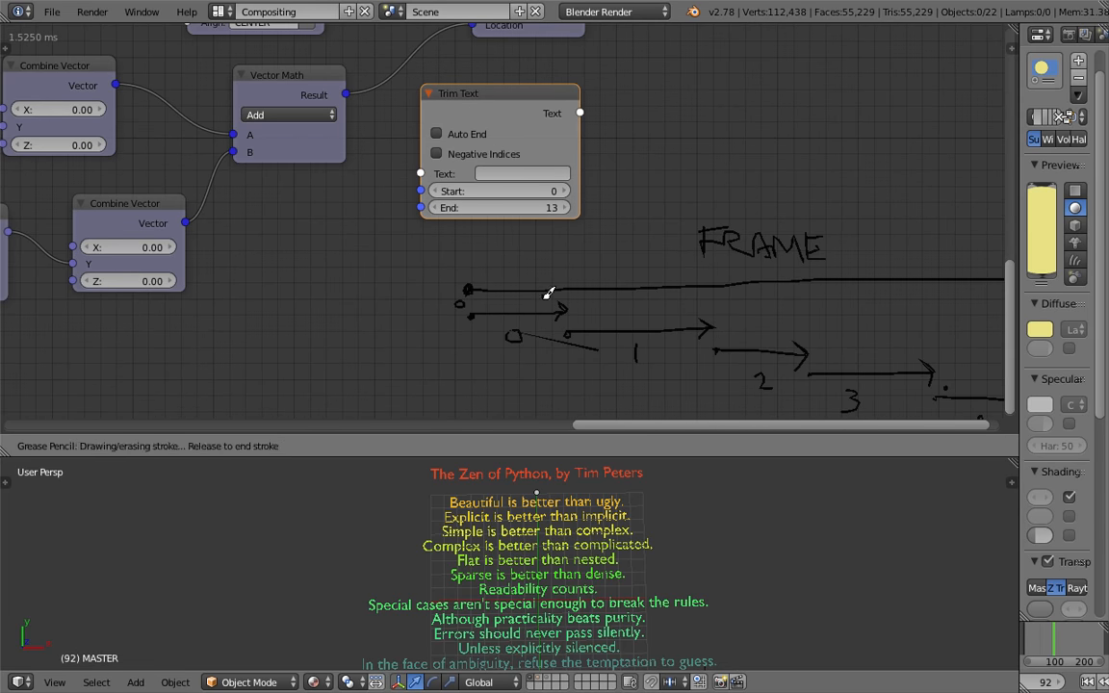
scroll(599, 173, "down", 1)
middle_click_drag(599, 173, 657, 248)
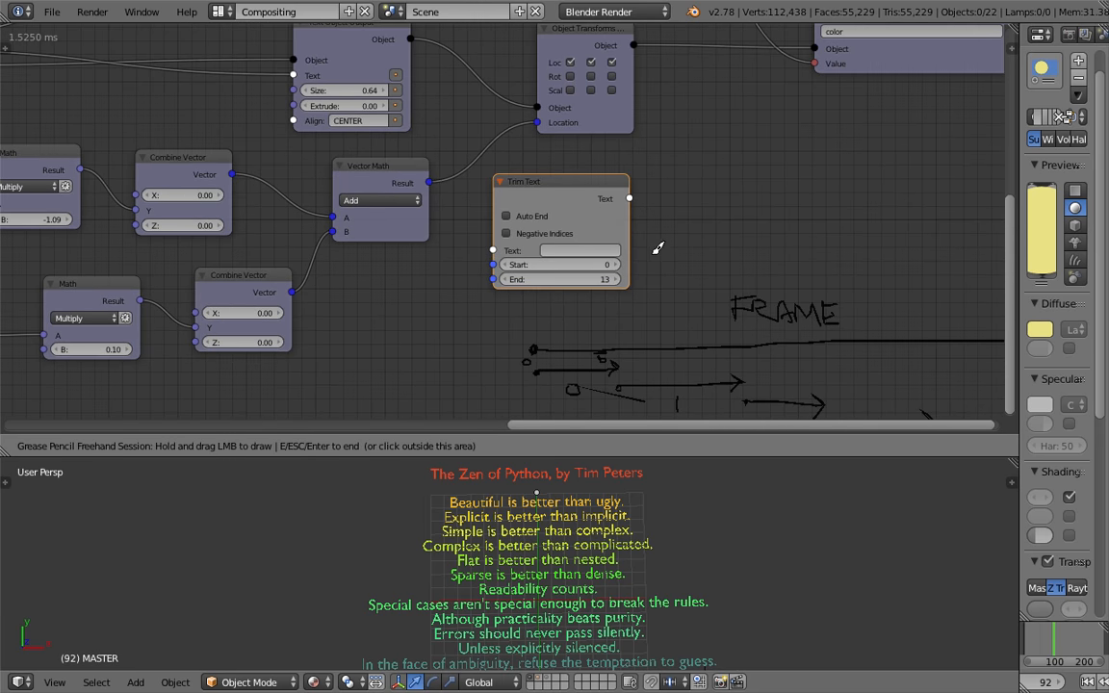
key("Escape")
Spread out the Combine Color, Trim Text, Vector Math, Combine Vector, Math and Time Info nodes to tidy the layout
scroll(483, 127, "down", 3)
mouse_move(483, 127)
middle_mouse_down()
mouse_move(568, 154)
mouse_move(551, 175)
mouse_move(556, 224)
middle_mouse_up()
left_click_drag(506, 169, 567, 136)
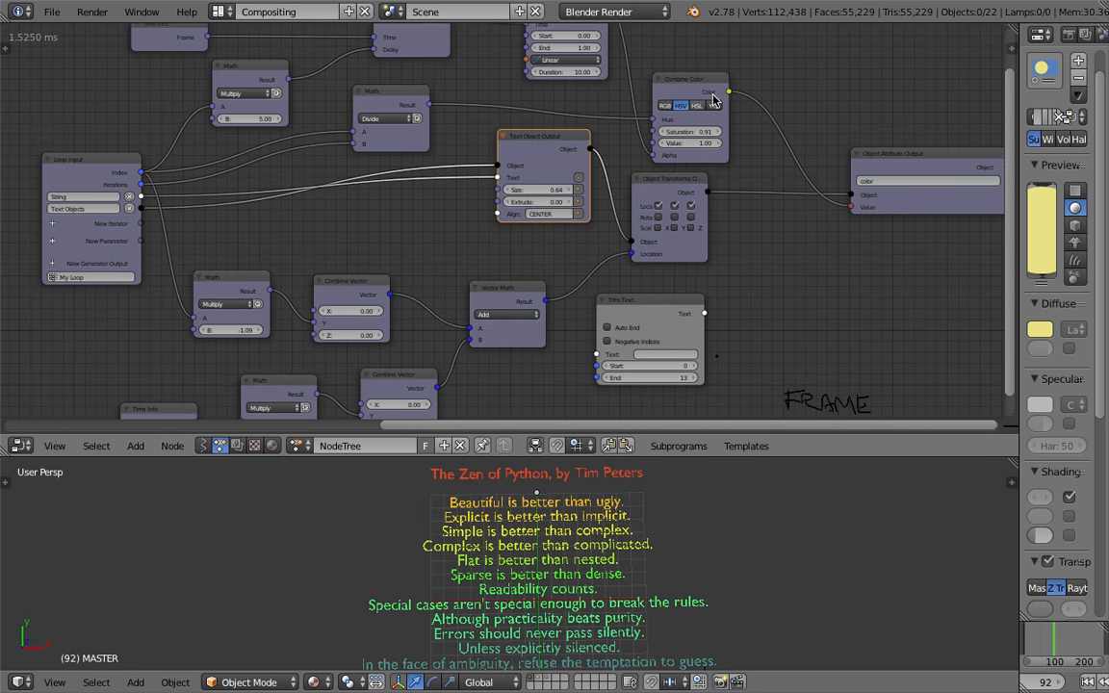
left_click_drag(701, 96, 755, 82)
left_click_drag(625, 306, 744, 280)
left_click_drag(535, 291, 549, 329)
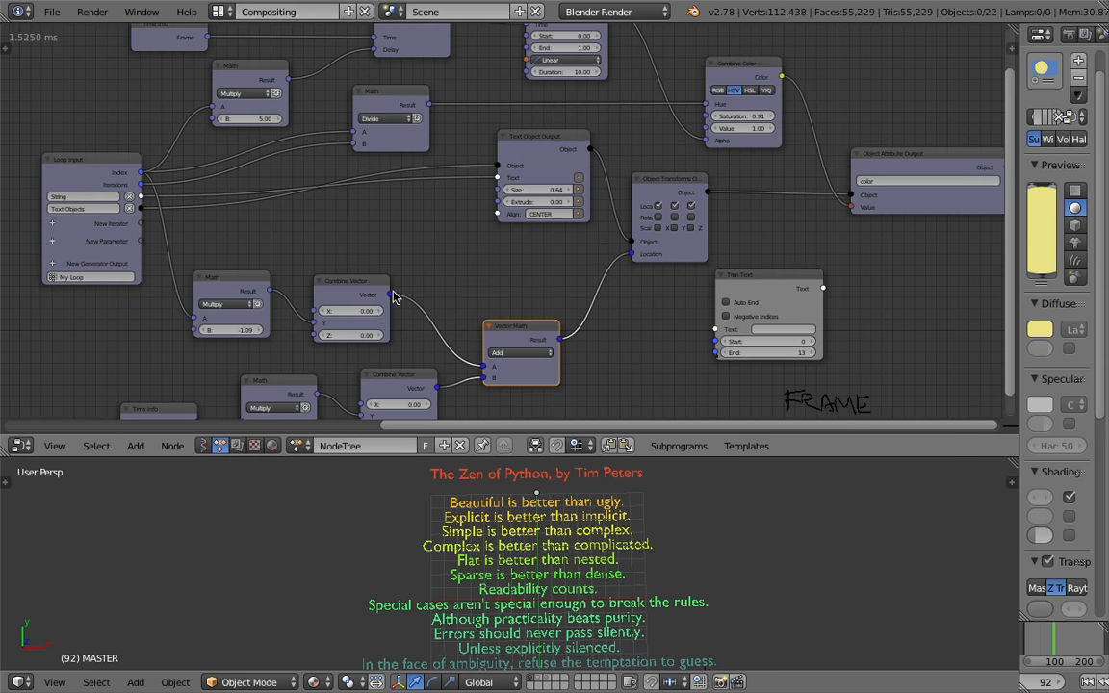
left_click_drag(364, 283, 373, 299)
middle_click_drag(313, 281, 368, 209)
left_click(297, 211)
left_click_drag(297, 211, 300, 230)
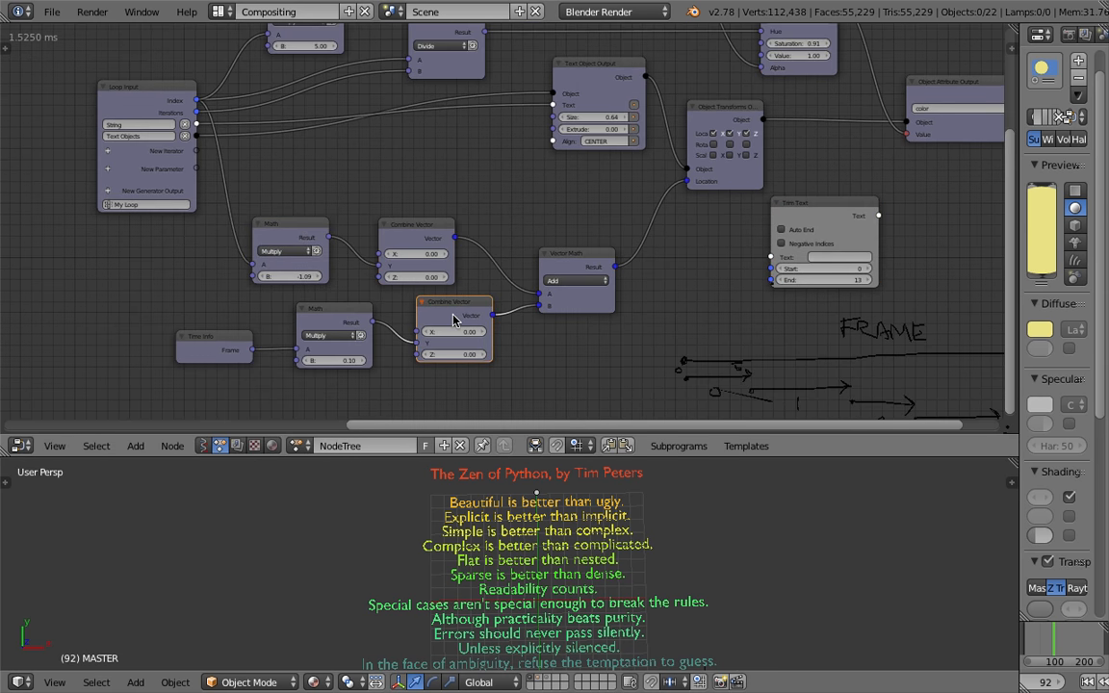
left_click_drag(451, 313, 458, 348)
left_click_drag(337, 309, 342, 331)
left_click_drag(225, 334, 226, 352)
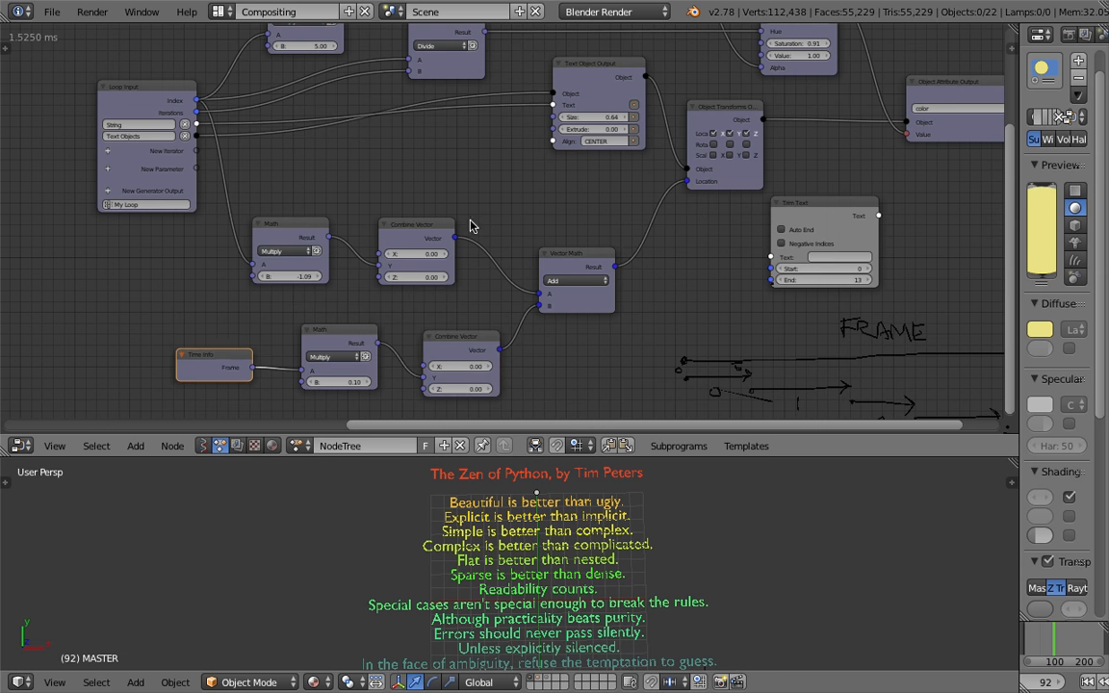
middle_click_drag(474, 215, 461, 263)
Move the Trim Text node beside the Loop Input node and save the file
left_click_drag(814, 247, 460, 172)
scroll(224, 129, "up", 2)
key("ctrl+s")
left_click(252, 181)
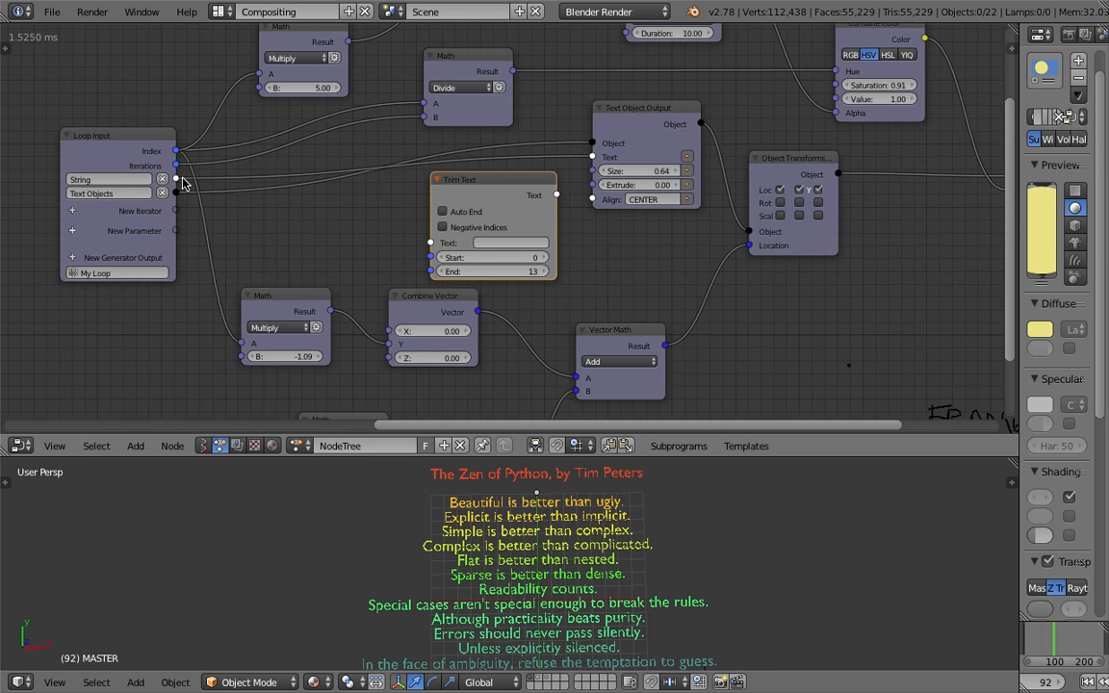
Route Loop Input's String output through Trim Text into Text Object Output's Text input
left_click_drag(182, 183, 431, 243)
left_click_drag(556, 195, 593, 157)
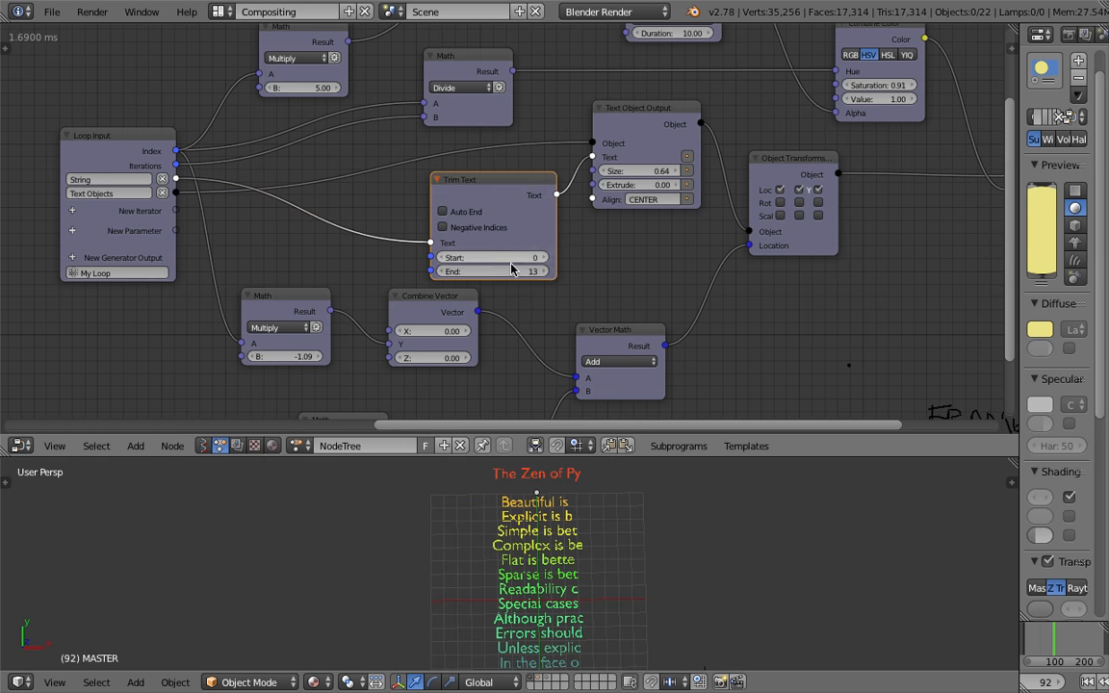
mouse_move(520, 272)
left_mouse_down()
mouse_move(599, 272)
mouse_move(498, 272)
mouse_move(543, 271)
mouse_move(514, 275)
left_mouse_up()
middle_click_drag(554, 277, 360, 197)
middle_click_drag(643, 335, 453, 233)
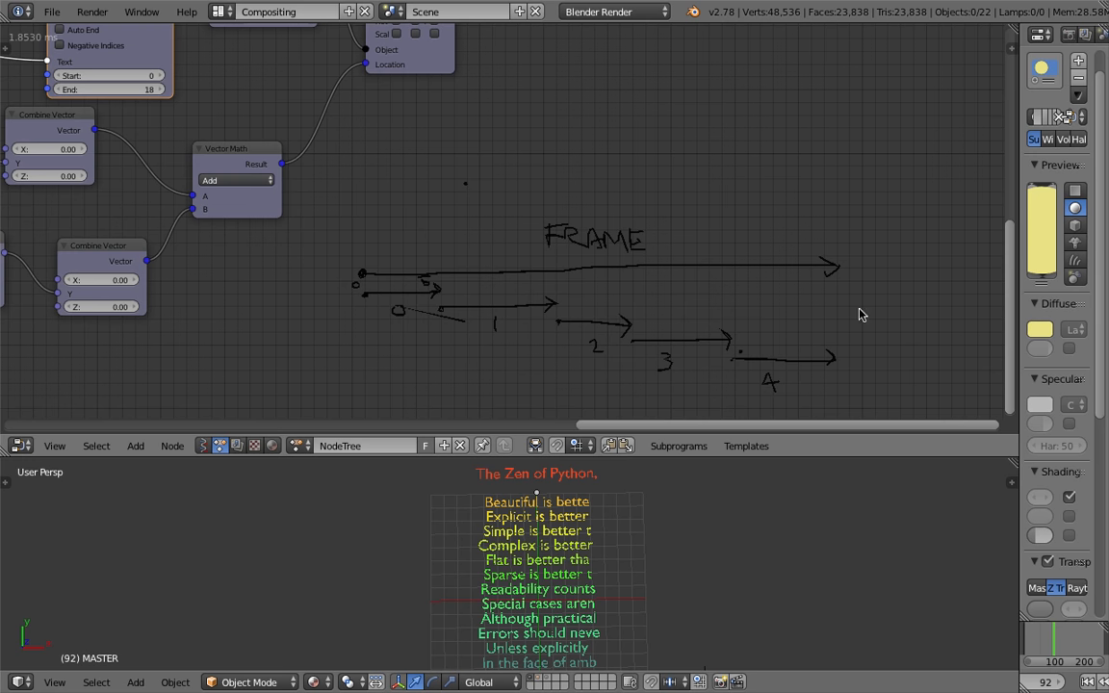
Set the Trim Text End value to 41
scroll(666, 187, "left", 5)
scroll(651, 228, "up", 3)
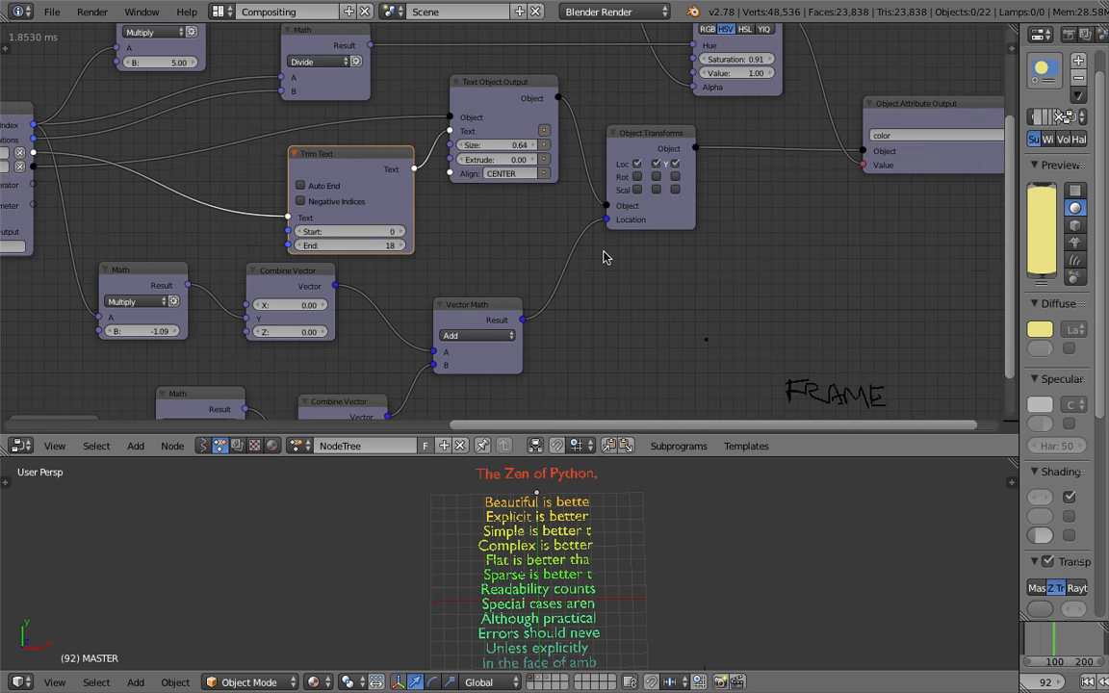
left_click_drag(398, 246, 497, 246)
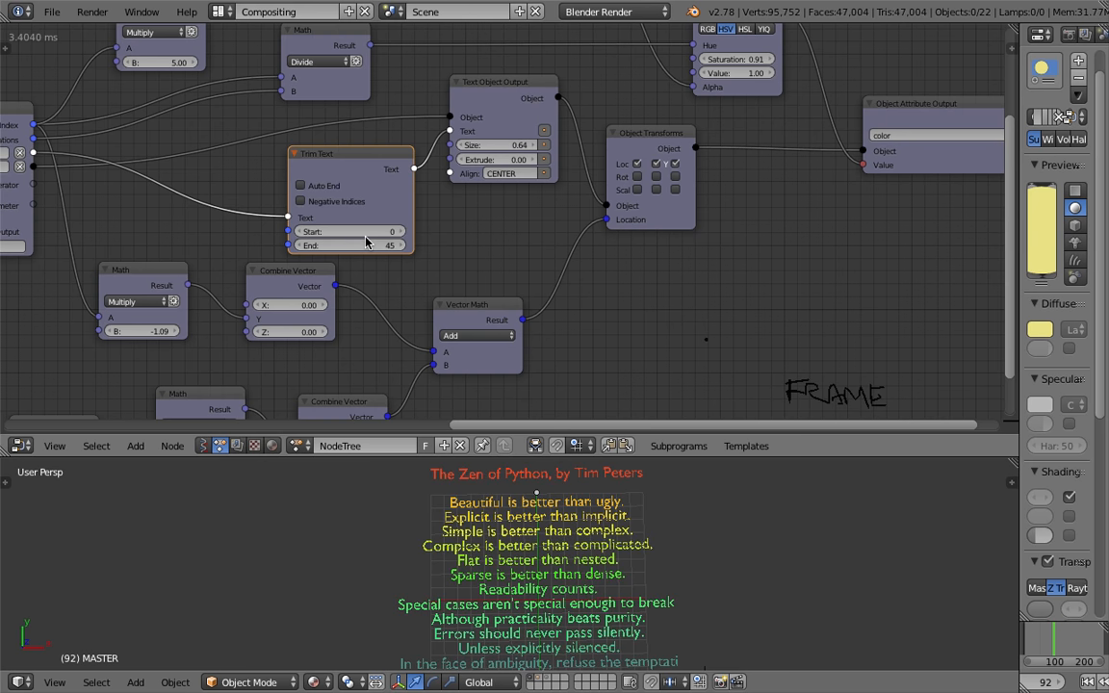
middle_click_drag(365, 243, 443, 237)
mouse_move(443, 239)
left_mouse_down()
mouse_move(385, 239)
mouse_move(435, 239)
left_mouse_up()
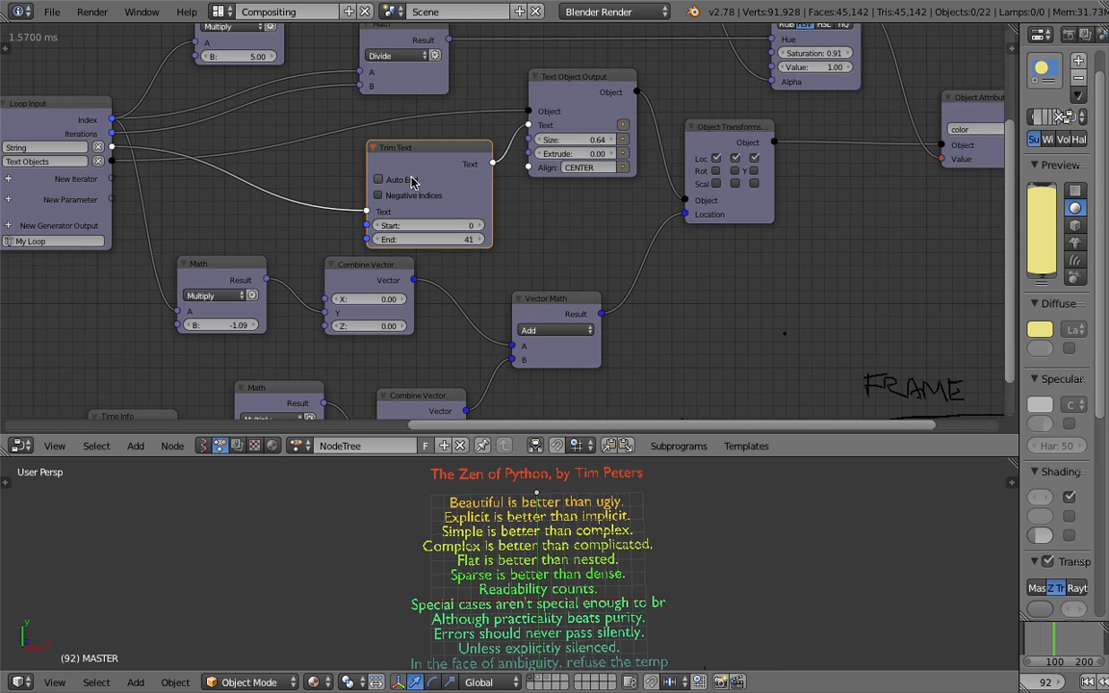
Enable Auto End and Negative Indices on Trim Text and set its Start to -54
left_click(408, 183)
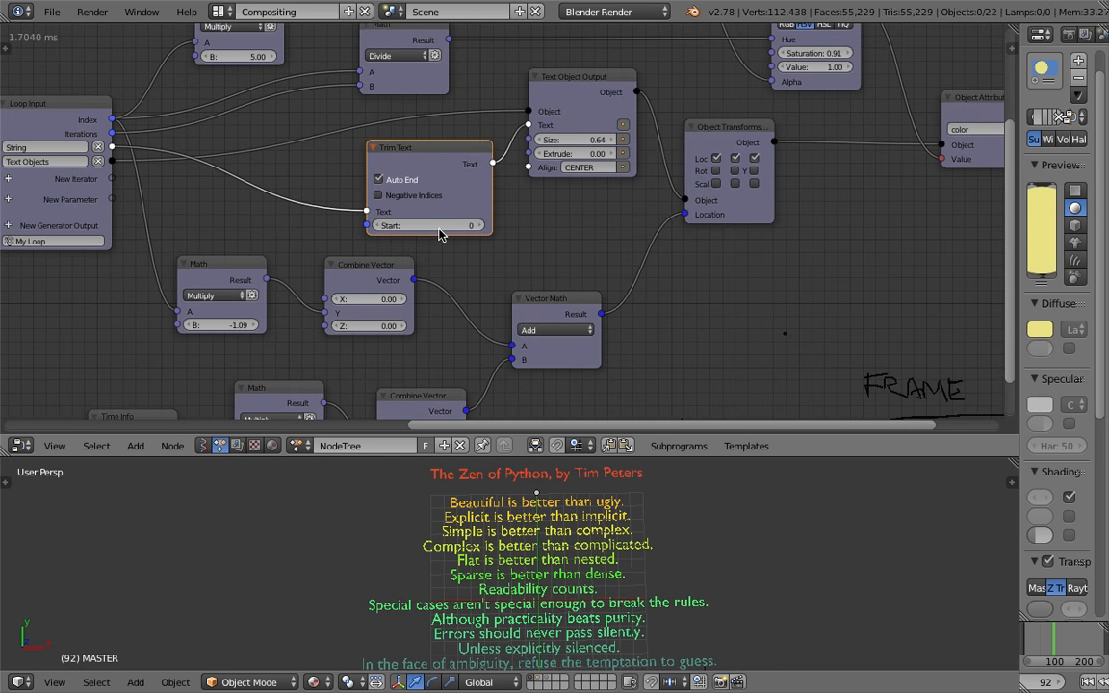
left_click_drag(397, 225, 444, 231)
middle_click_drag(429, 243, 451, 275)
scroll(428, 220, "up", 2)
left_click_drag(439, 256, 466, 270)
scroll(471, 321, "down", 8)
Select the linked location node chain and move it lower in the node editor
middle_click_drag(474, 324, 499, 150)
left_click(555, 173)
key("l")
key("l")
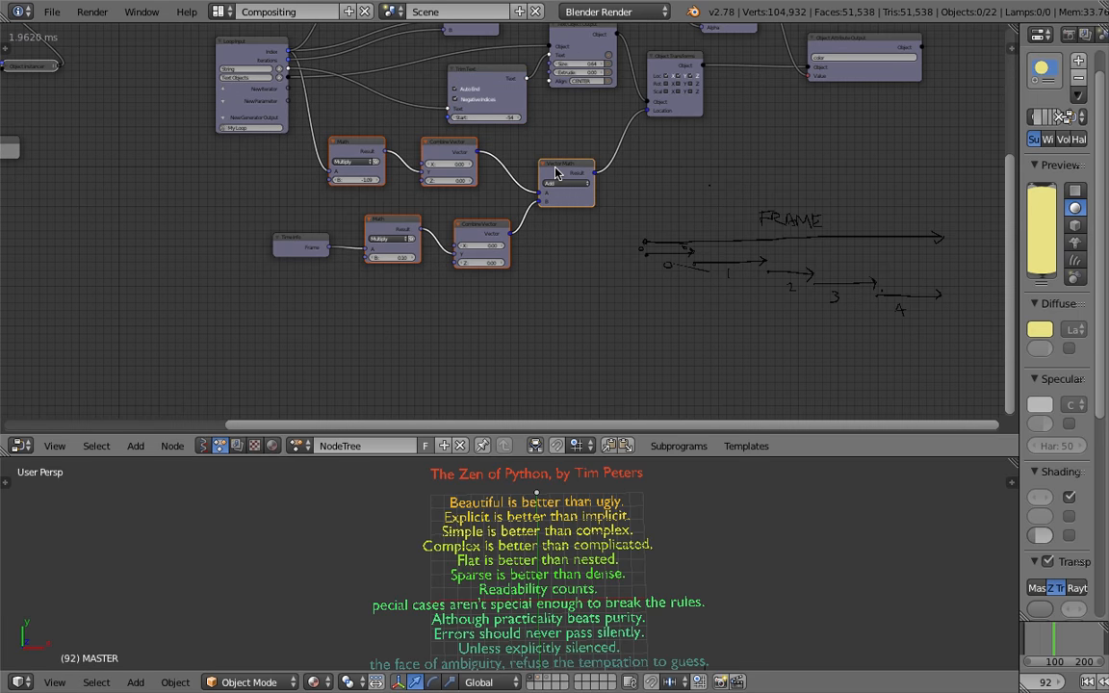
left_click(306, 245, "shift")
key("g")
left_click(443, 370)
Rearrange the Time Info, Delay Time, Math and Animate Float colour nodes above the Loop Input
scroll(474, 184, "up", 2)
middle_click_drag(475, 184, 472, 292)
scroll(496, 206, "up", 1)
left_click_drag(505, 163, 508, 192)
scroll(597, 144, "up", 4)
left_click_drag(654, 87, 671, 105)
left_click(501, 170)
scroll(448, 143, "down", 3)
middle_click_drag(441, 138, 526, 309)
left_click_drag(337, 137, 296, 64)
left_click_drag(370, 172, 333, 126)
left_click_drag(539, 114, 512, 66)
left_click_drag(327, 144, 368, 139)
scroll(368, 125, "down", 2)
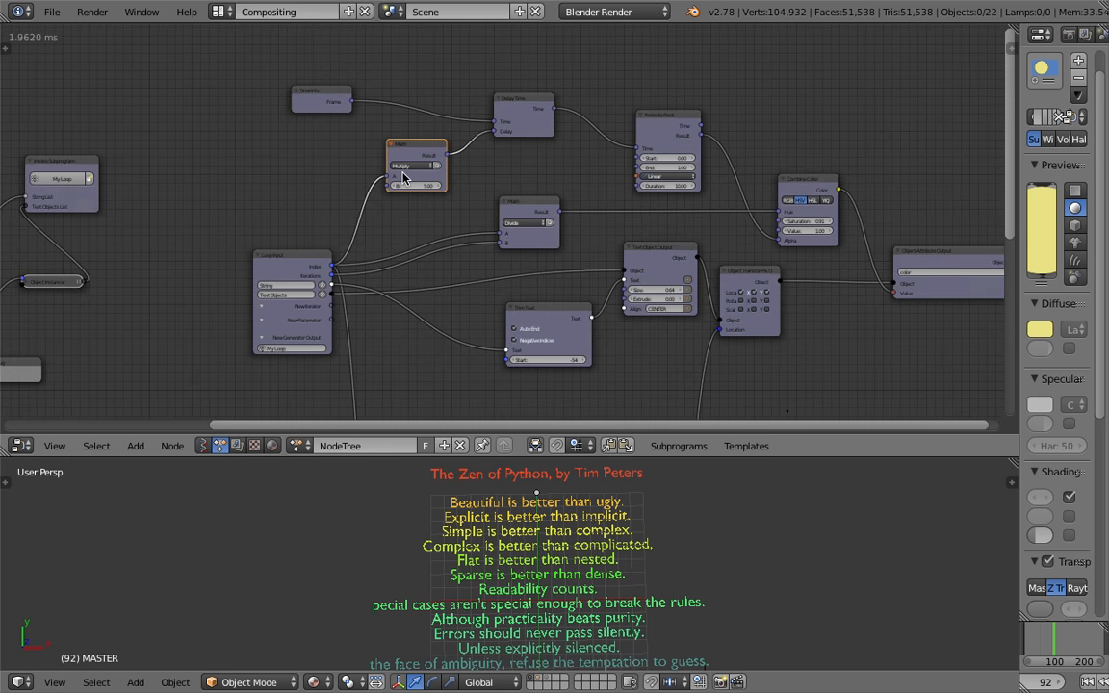
scroll(413, 130, "down", 1)
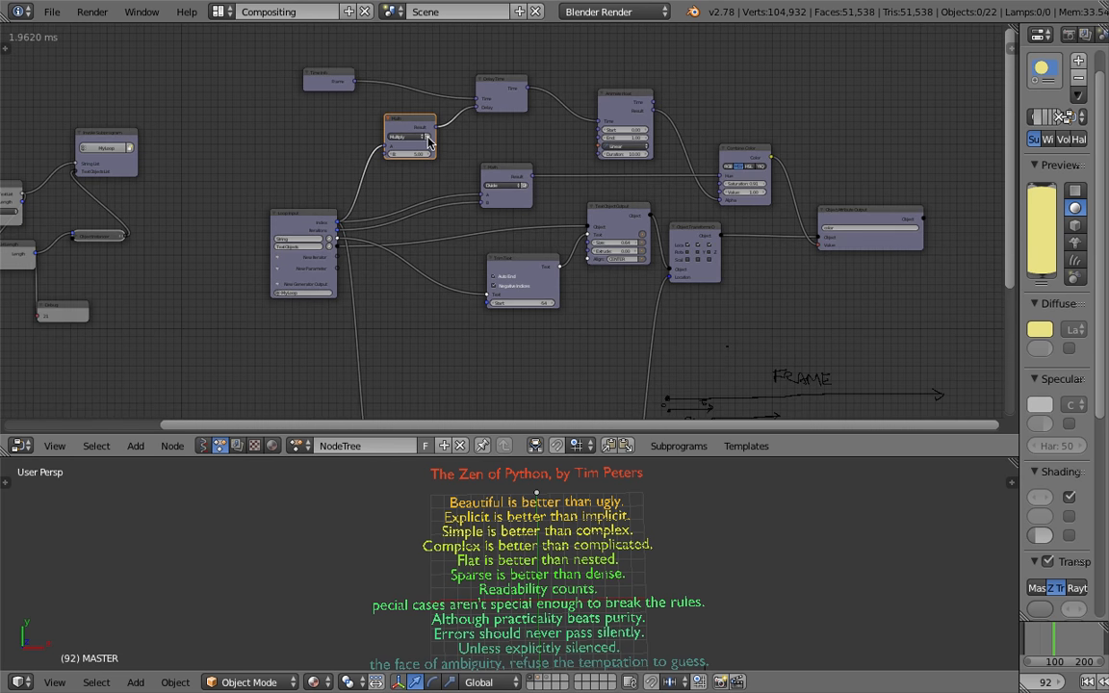
Shift the Loop Input node left and save the file
left_click_drag(306, 226, 227, 220)
scroll(269, 159, "up", 1)
left_click(309, 46)
middle_click_drag(582, 82, 586, 105)
left_click(651, 103)
key("ctrl+s")
left_click(660, 96)
scroll(660, 108, "up", 1)
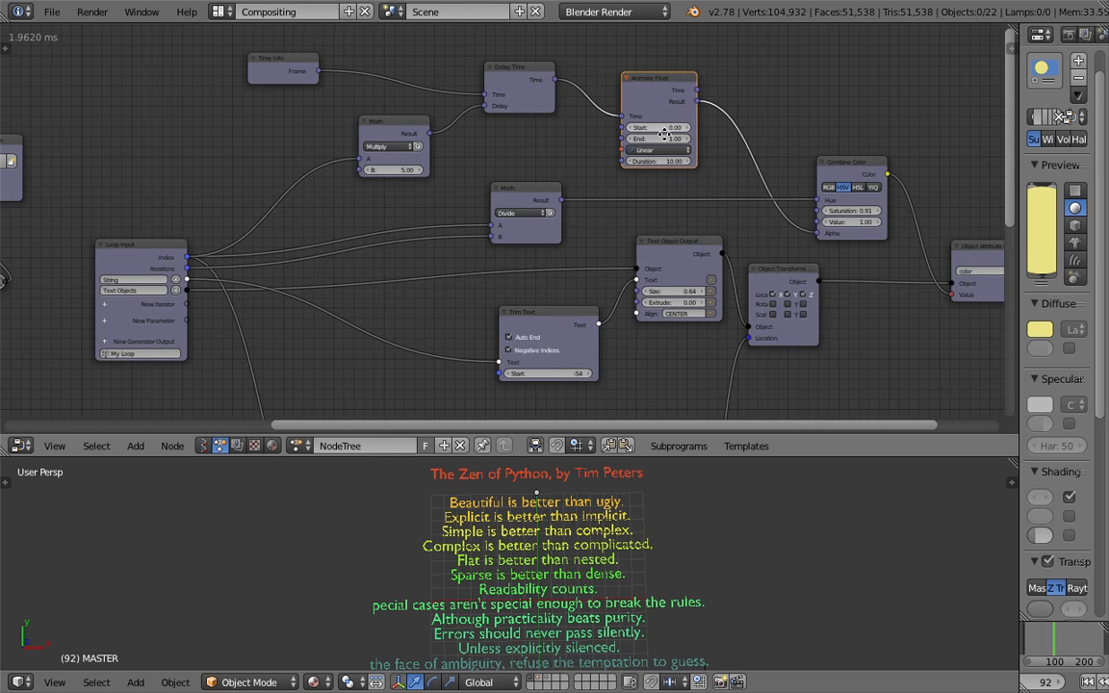
Duplicate the Time Info, Multiply Math and Delay Time nodes below the main setup
middle_click_drag(628, 146, 647, 160)
middle_click_drag(703, 133, 744, 153)
left_click(593, 112)
left_click(447, 159, "shift")
left_click(358, 103, "shift")
scroll(589, 178, "down", 2)
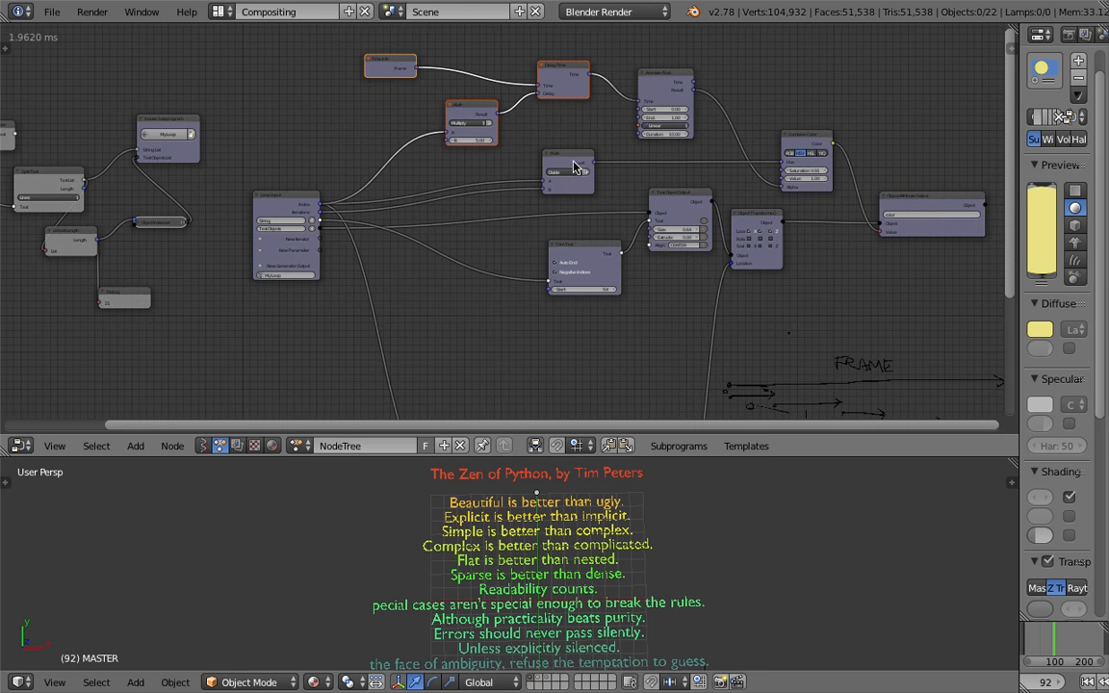
key("shift+d")
left_click(603, 419)
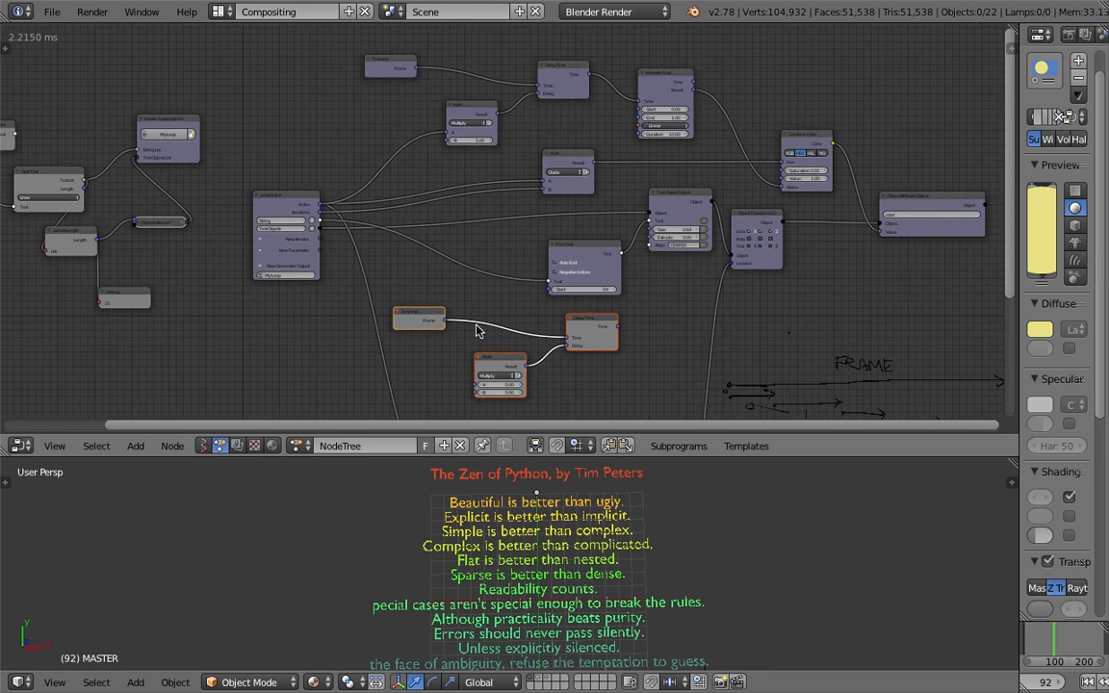
Delete the duplicated Time Info, wire the original Frame into the new Delay Time's Time input, and save
scroll(416, 332, "up", 1)
left_click(416, 336)
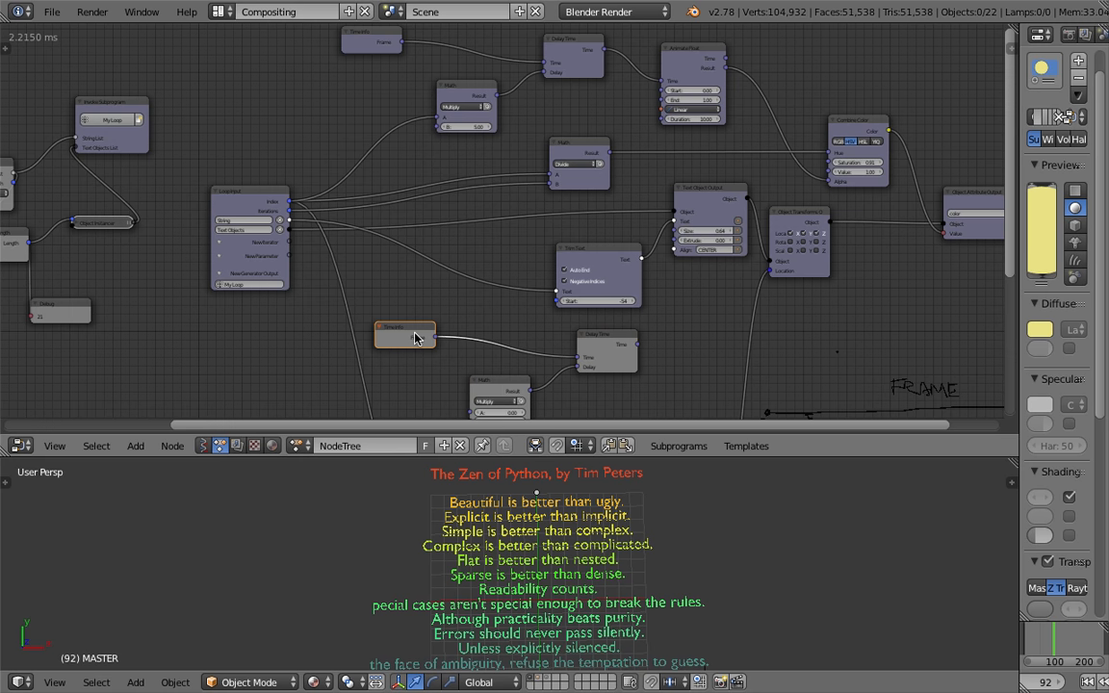
key("x")
left_click_drag(403, 43, 578, 357)
left_click_drag(485, 377, 399, 330)
left_click_drag(611, 338, 500, 313)
key("ctrl+s")
left_click(503, 313)
Connect Loop Input's Index to the duplicated Math node's A and the new Delay Time output to Trim Text's Start
scroll(503, 314, "up", 3)
left_click_drag(395, 361, 384, 358)
middle_click_drag(383, 354, 440, 345)
left_click_drag(292, 185, 405, 388)
key("ctrl+s")
left_click(455, 378)
mouse_move(579, 329)
left_mouse_down()
mouse_move(564, 328)
mouse_move(594, 328)
left_mouse_up()
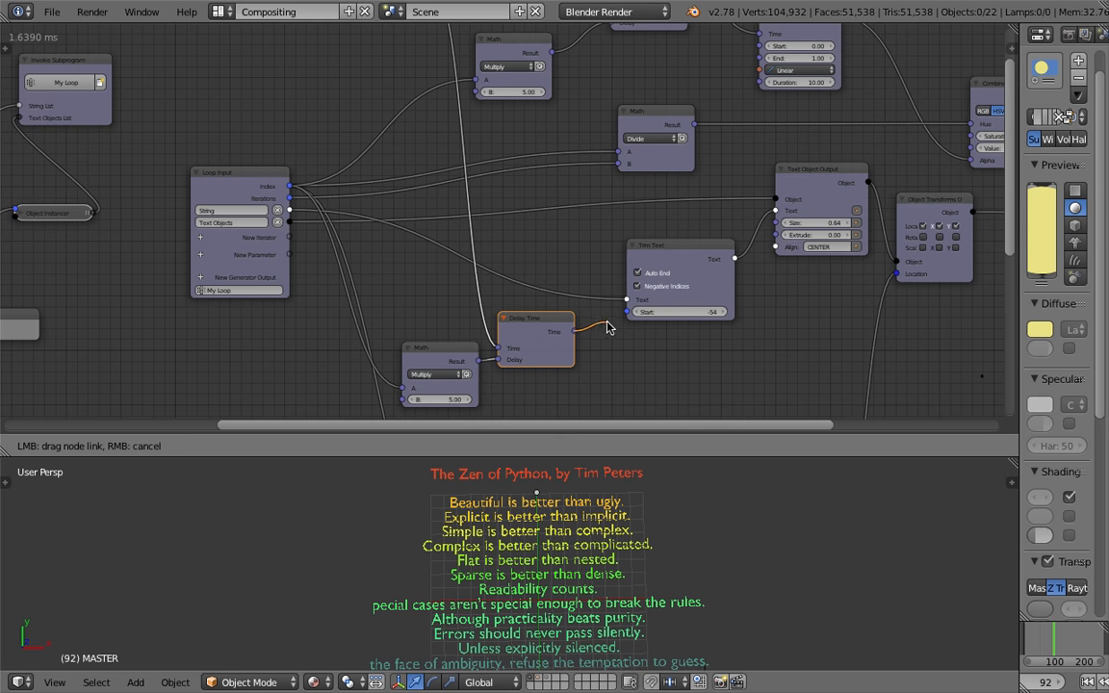
left_click_drag(624, 313, 625, 312)
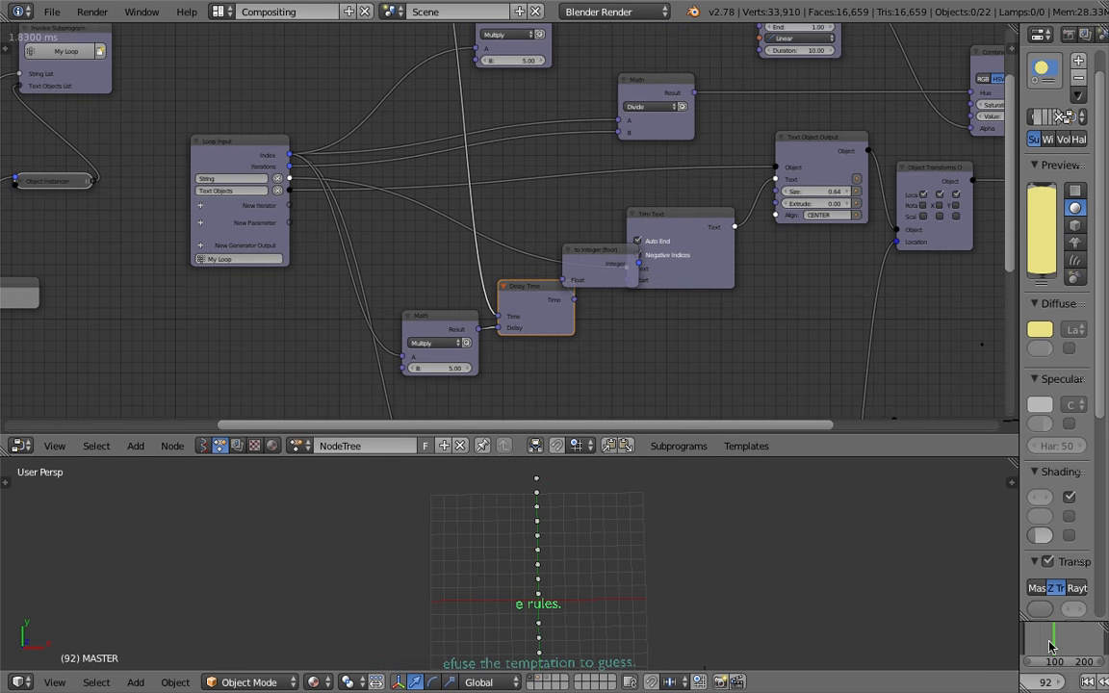
Widen the properties editor and play through the animation to preview the trimmed text reveal
left_click_drag(1018, 630, 787, 599)
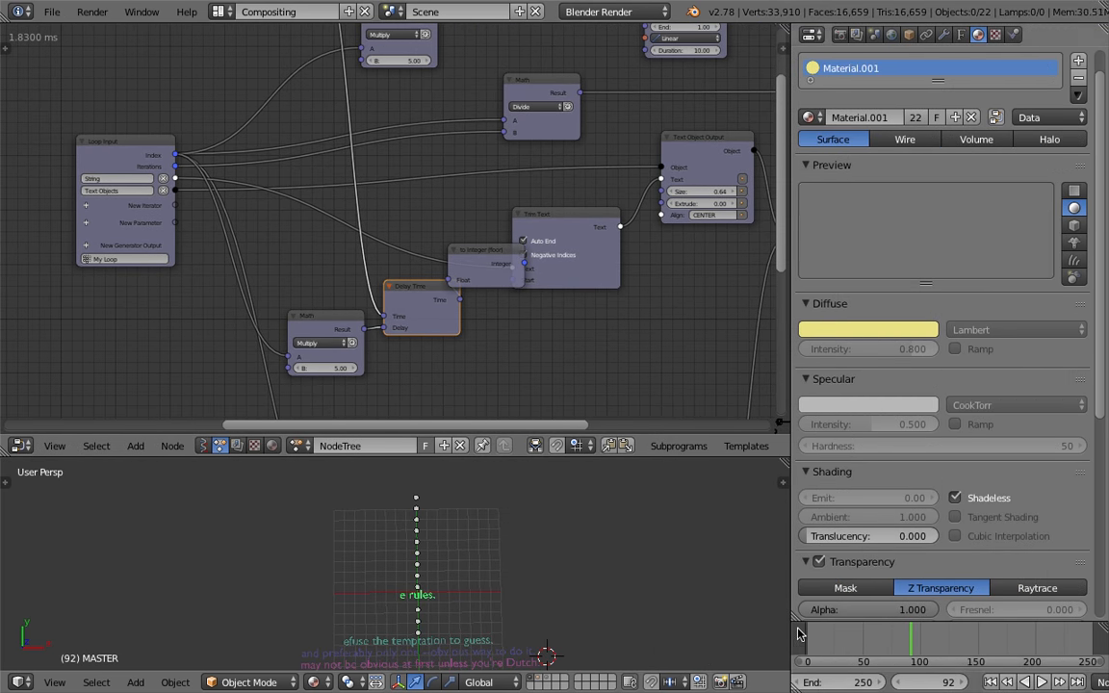
key("alt+a")
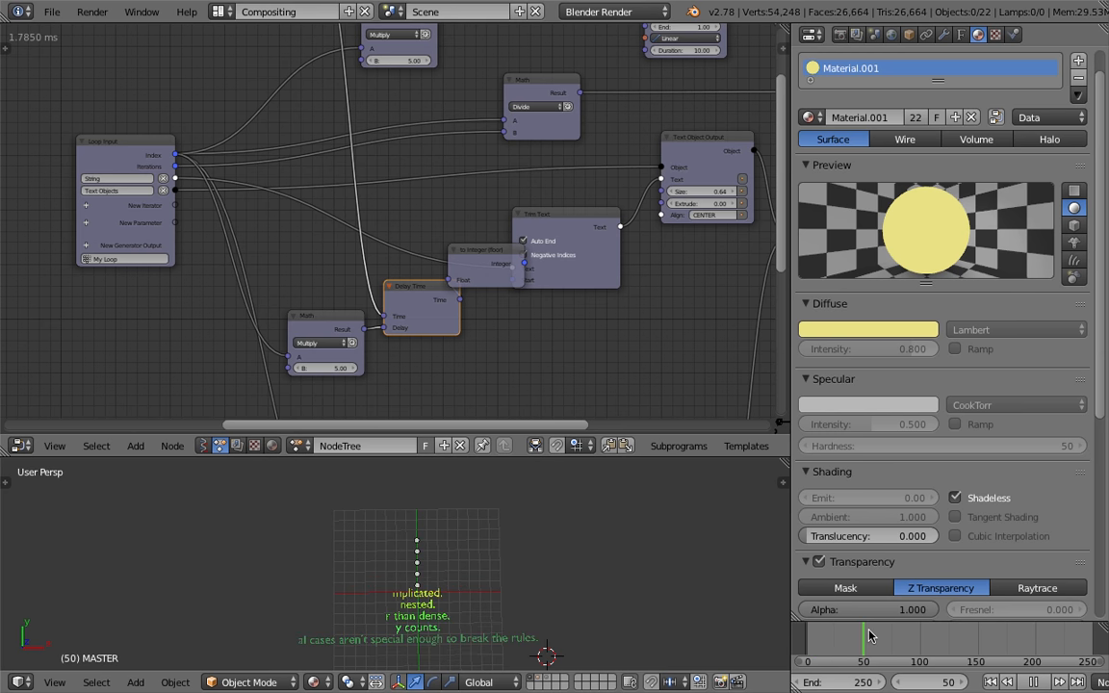
left_click_drag(876, 631, 842, 666)
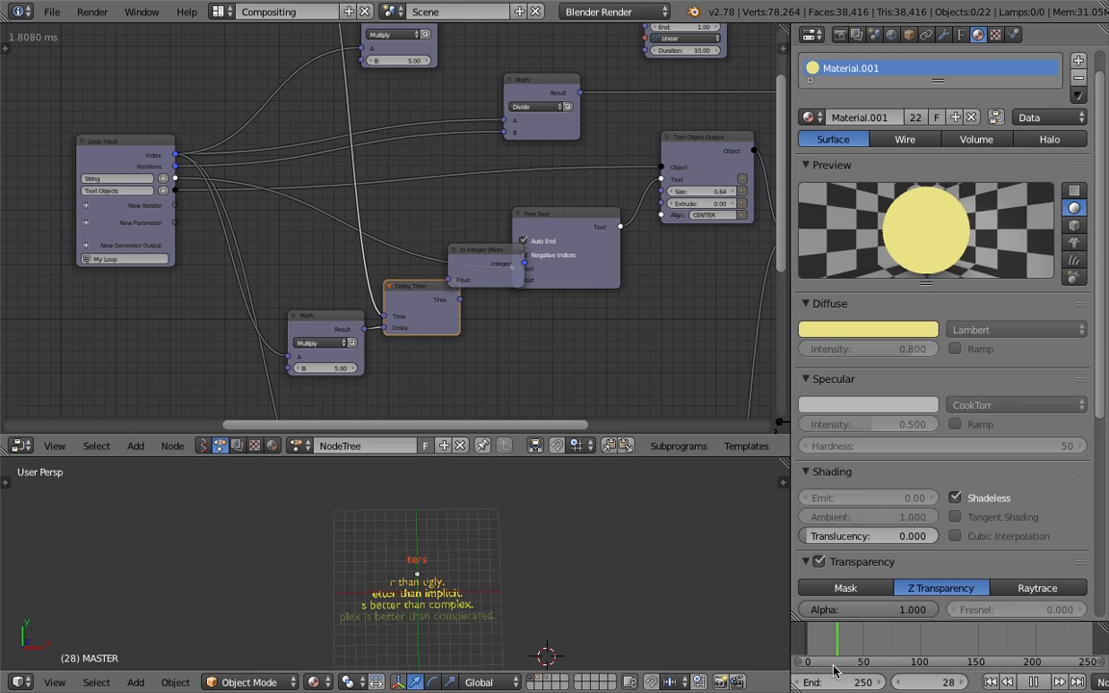
key("alt+a")
Rearrange the Math, Delay Time and to Integer nodes to open space between the Math and Delay Time nodes
middle_click_drag(386, 386, 382, 363)
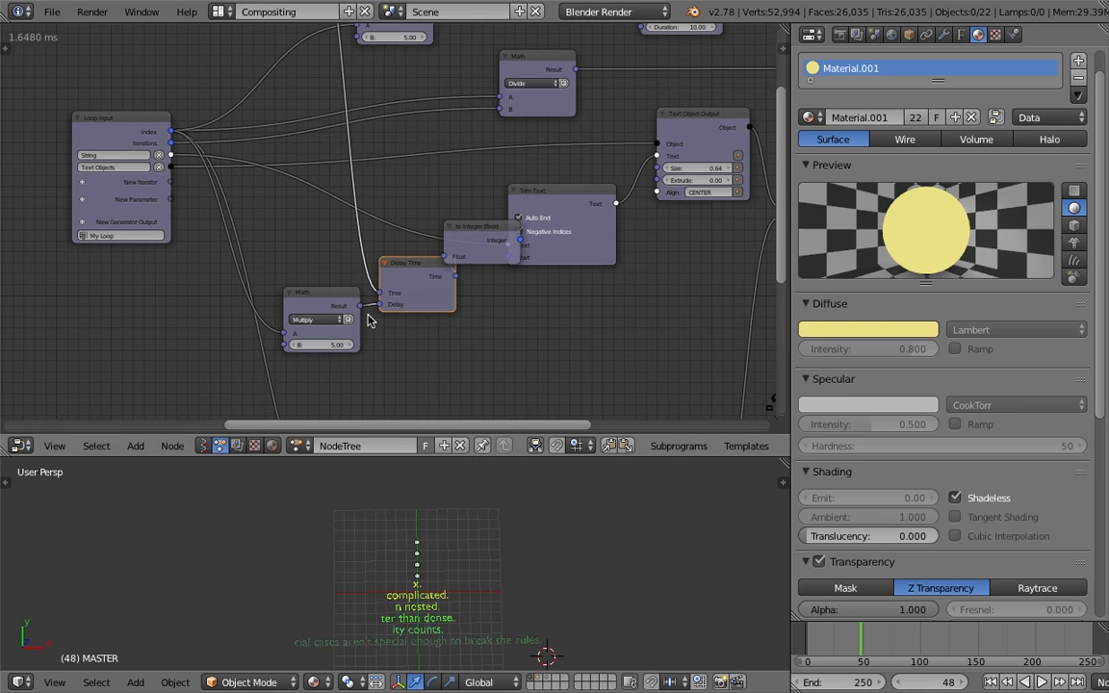
scroll(329, 298, "up", 1)
left_click_drag(321, 306, 168, 313)
left_click_drag(414, 268, 313, 302)
left_click_drag(471, 236, 417, 289)
middle_click_drag(416, 288, 434, 284)
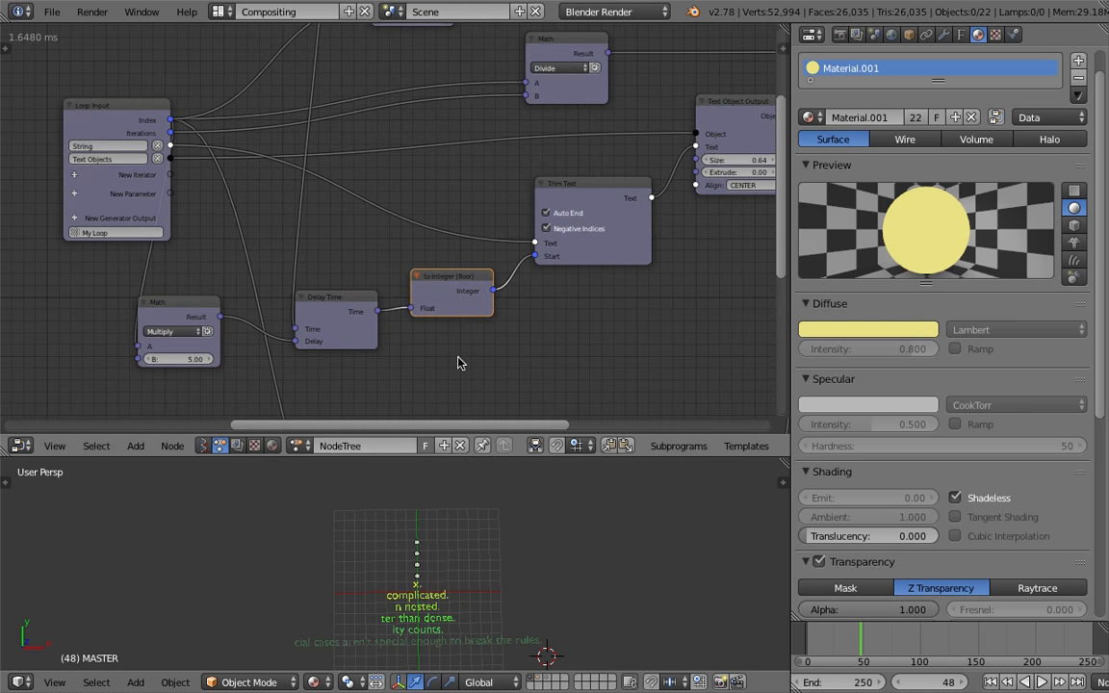
left_click_drag(175, 320, 117, 317)
Duplicate the Math node and insert the copy between the Math and Delay Time nodes with B set to -1
key("shift+d")
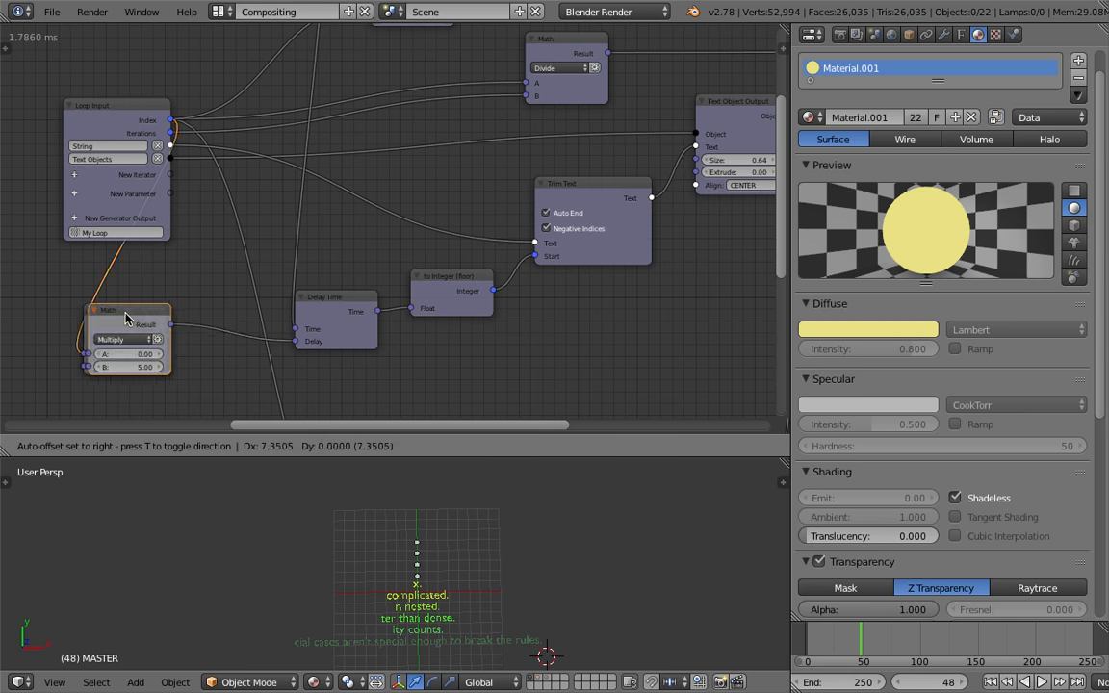
left_click(250, 313)
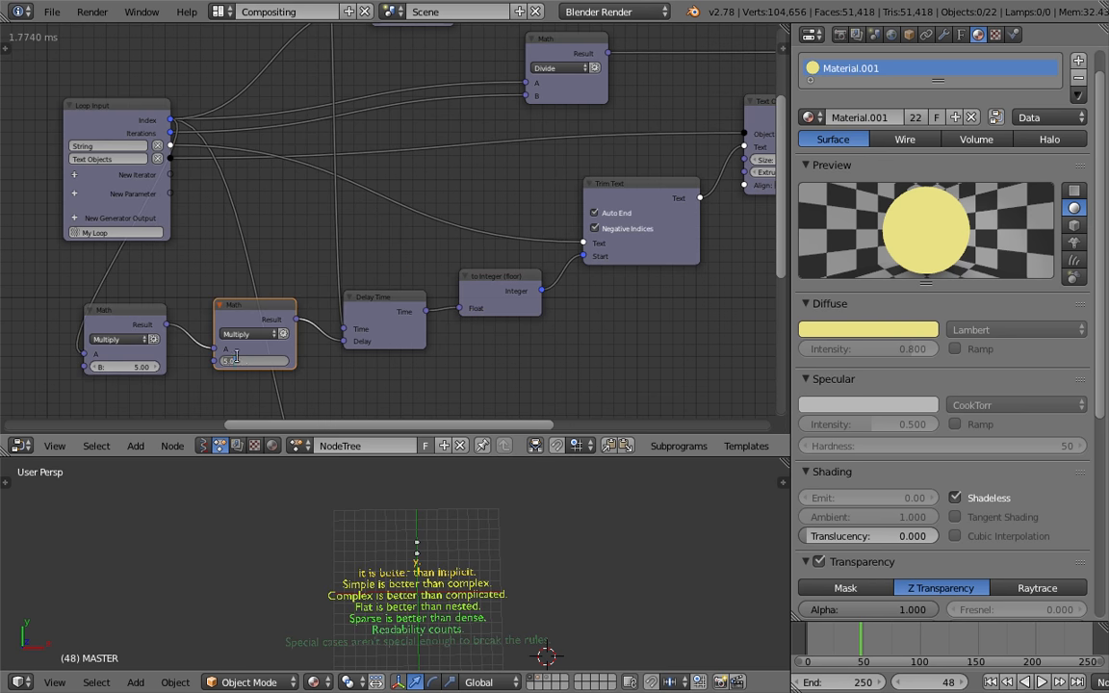
key("Return")
Play and scrub through the animation to preview the reveal
left_click(987, 683)
key("alt+a")
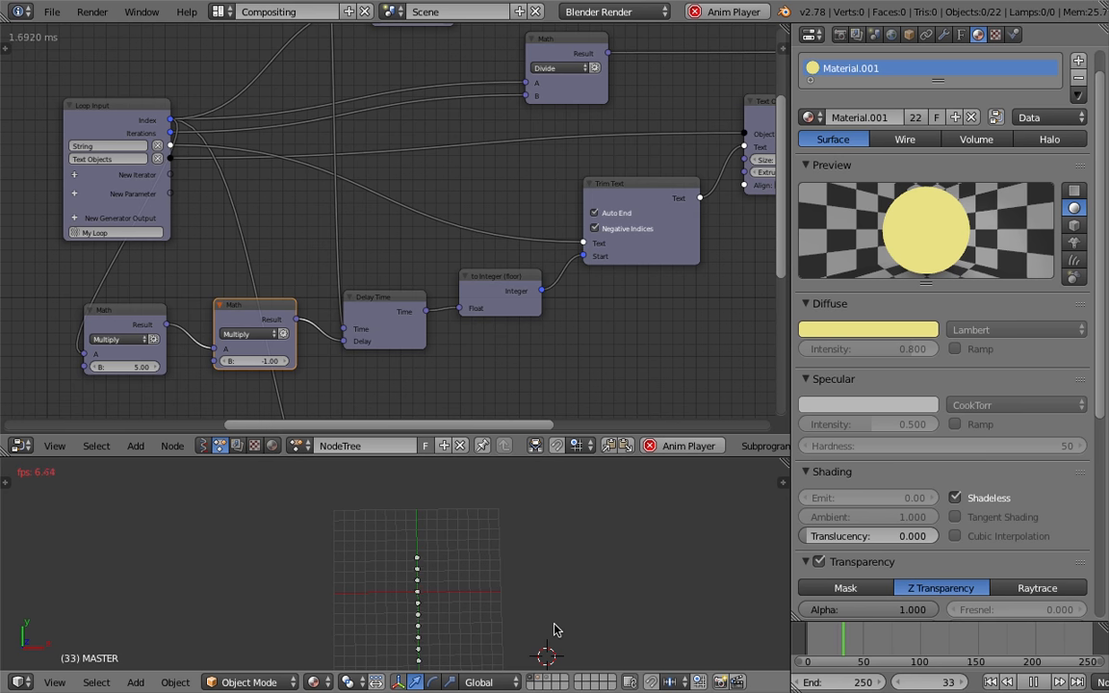
left_click(806, 647)
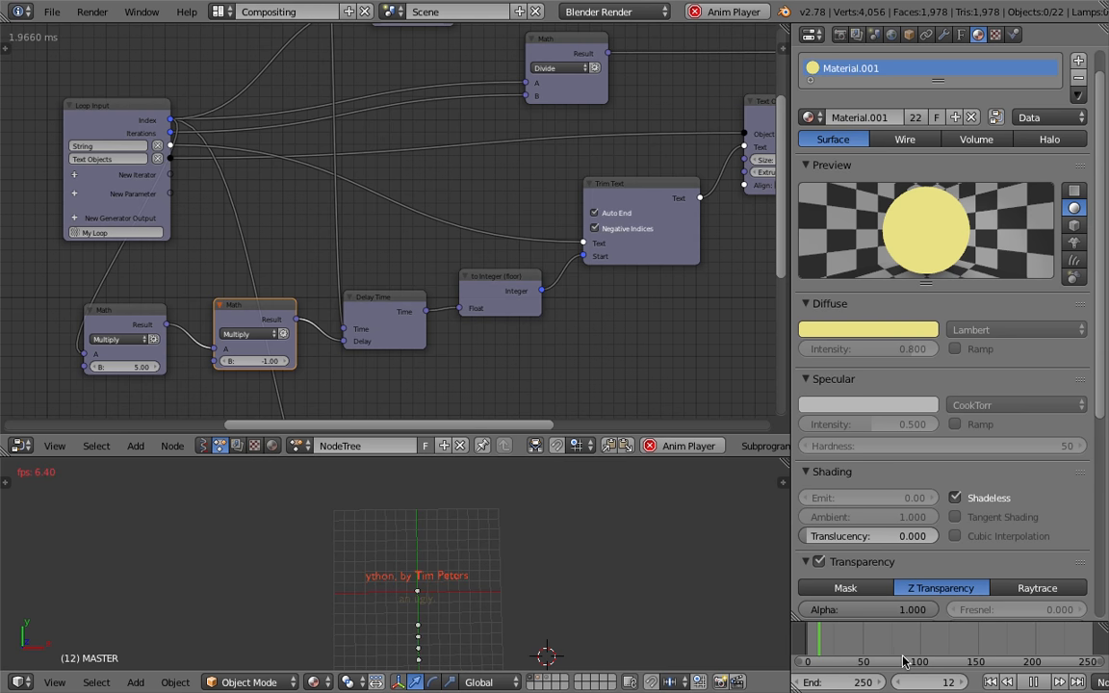
key("alt+a")
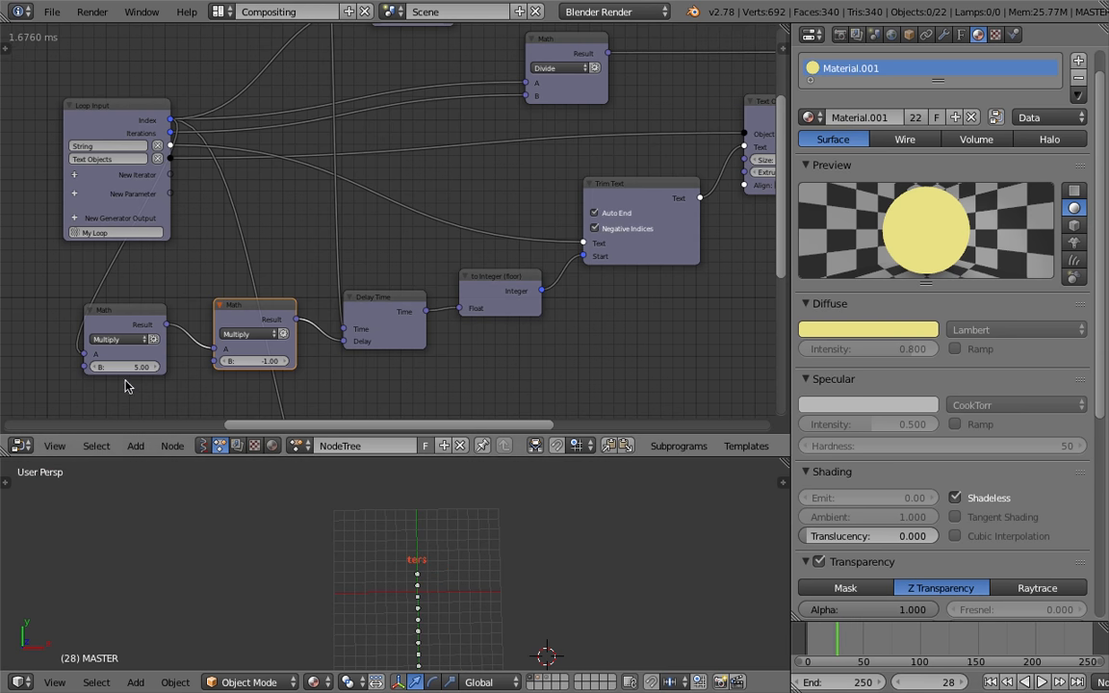
Set the first Math node's B to -40 and the inserted Math node's B to 1
middle_click_drag(125, 386, 189, 371)
left_click(188, 352)
type("-40")
key("Return")
left_click(307, 347)
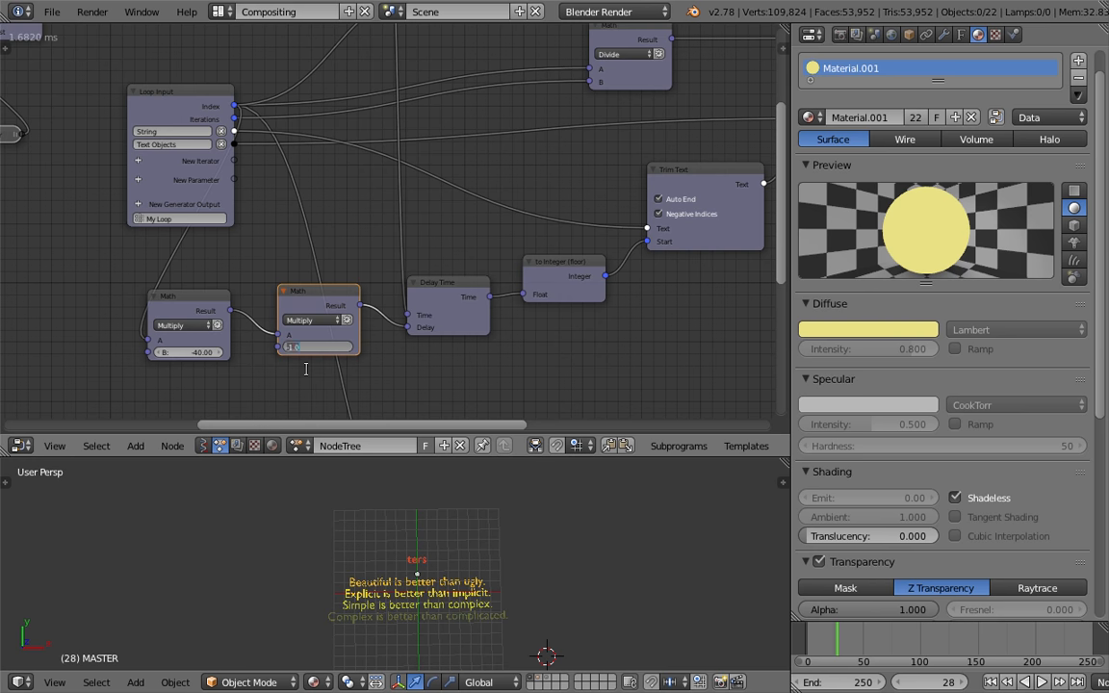
type("1")
key("Return")
Play the animation and scrub the first Math node's B to about 33.77 while watching the result
middle_click_drag(301, 380, 390, 358)
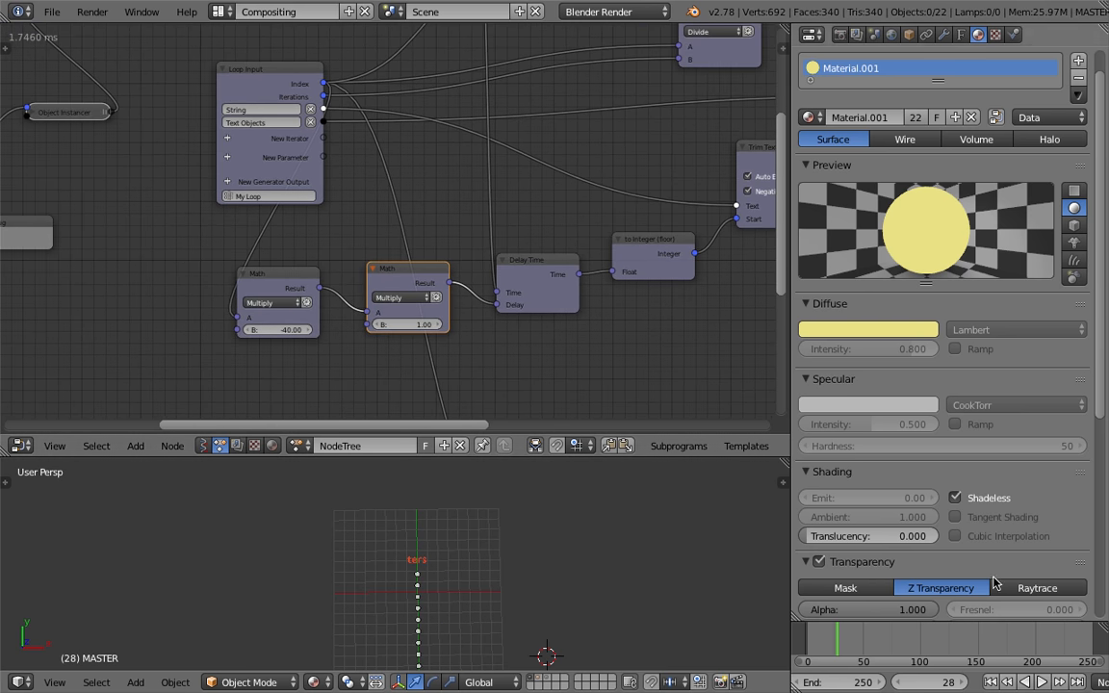
left_click(988, 683)
key("alt+a")
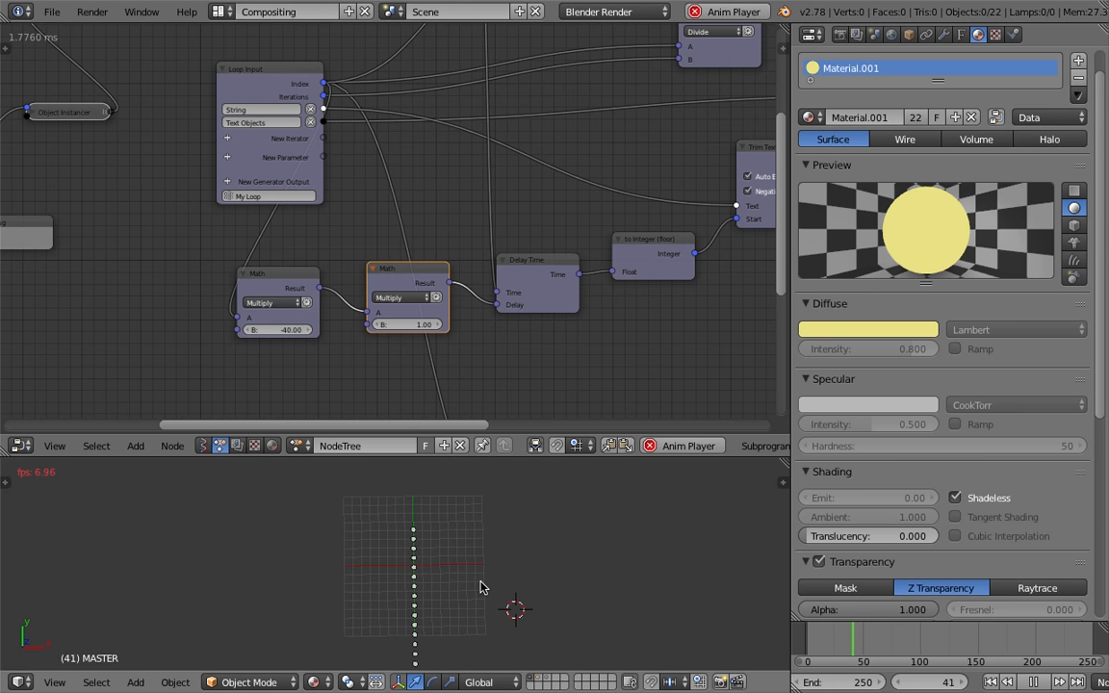
left_click(292, 330)
left_click_drag(292, 330, 385, 330)
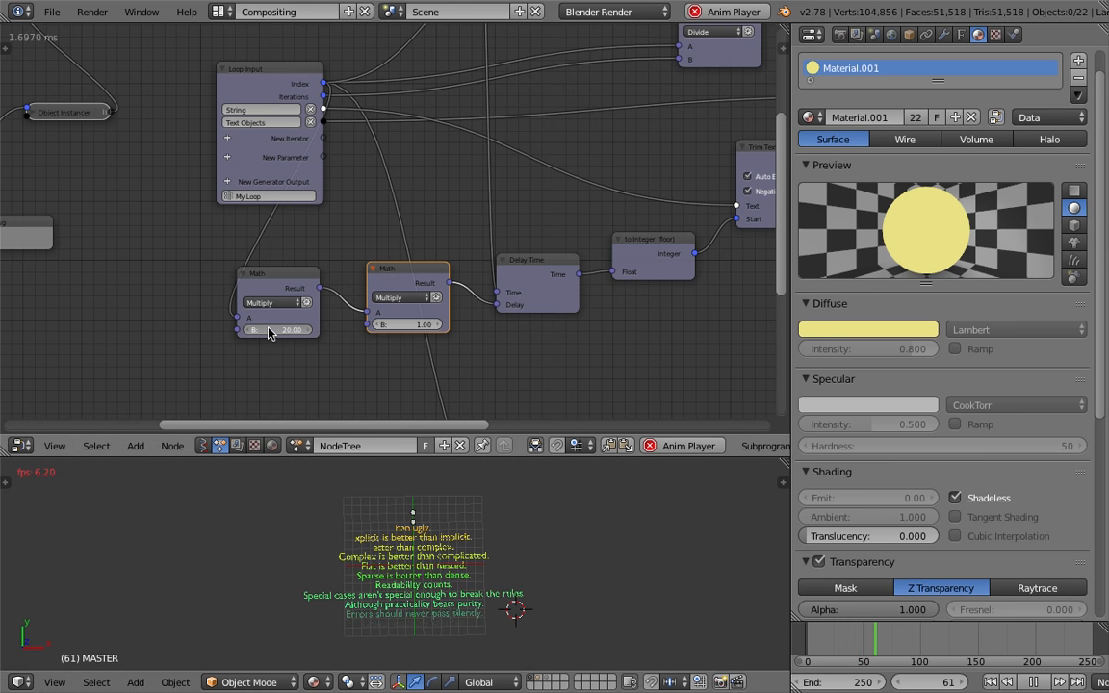
left_click_drag(274, 336, 280, 343)
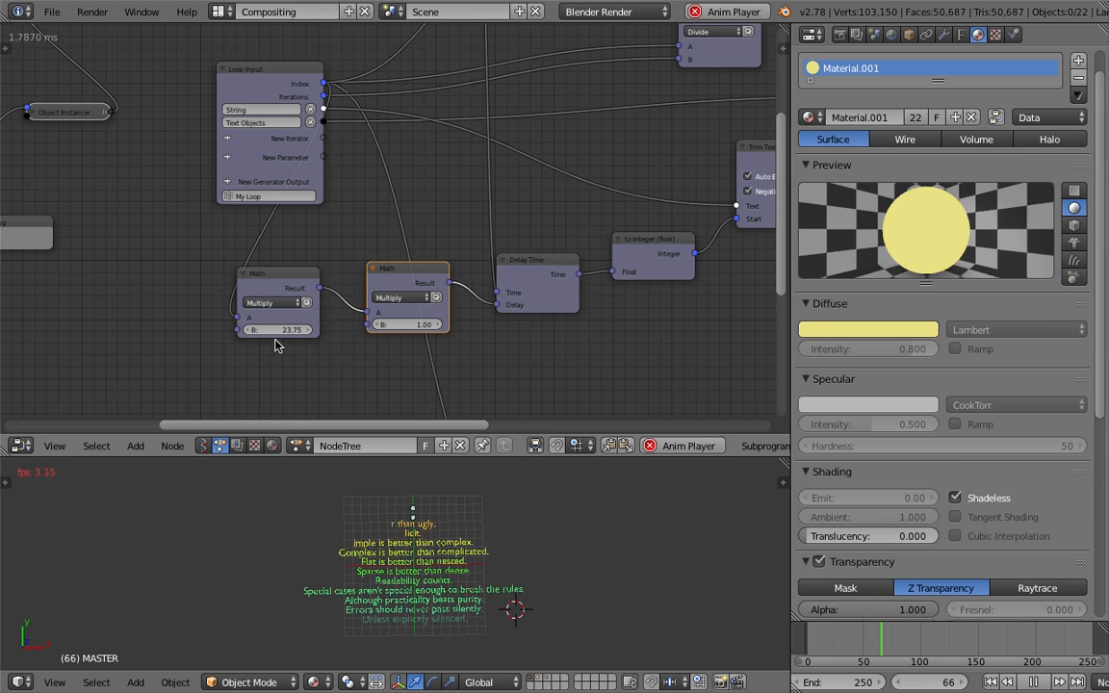
left_click_drag(288, 330, 299, 332)
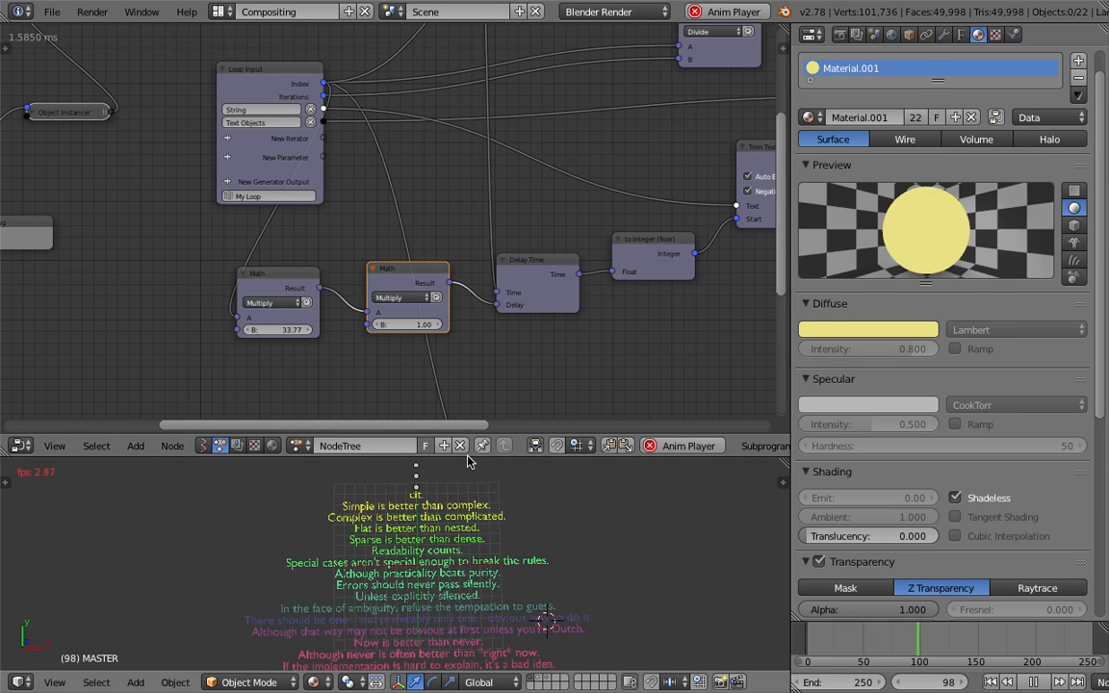
Enlarge the 3D viewport by moving its boundary with the node editor upward
mouse_move(468, 457)
left_mouse_down()
mouse_move(468, 343)
mouse_move(481, 444)
left_mouse_up()
left_click_drag(559, 441, 570, 338)
left_click(638, 515)
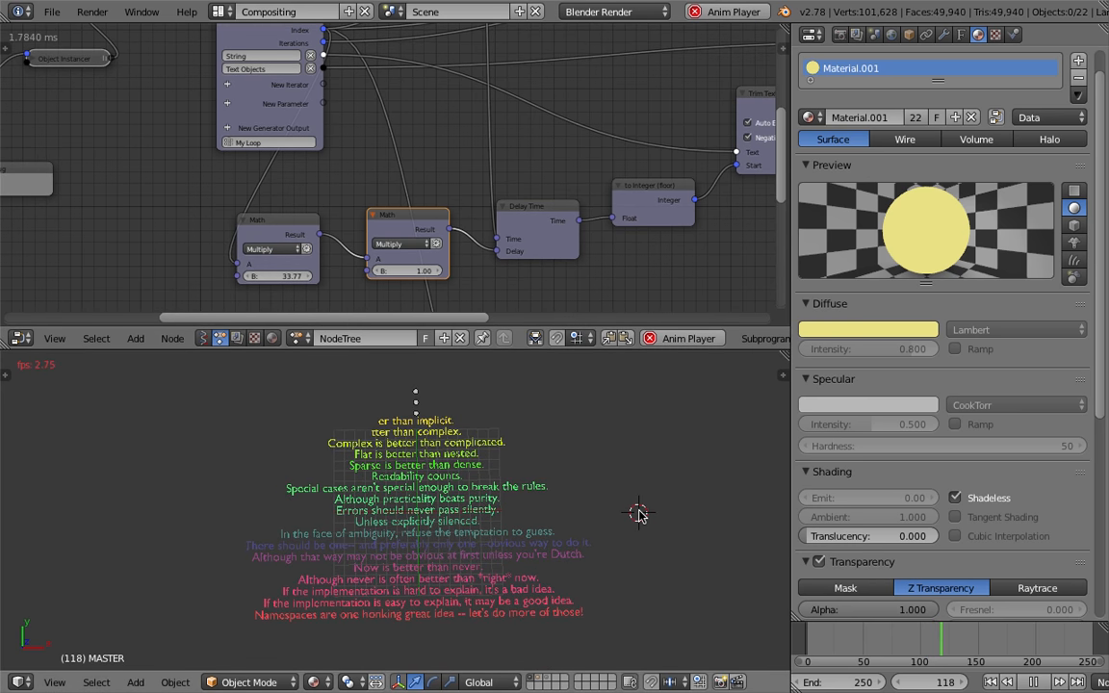
Set the inserted Math node's B to -1 and jump to an early frame
left_click(410, 272)
type("-1")
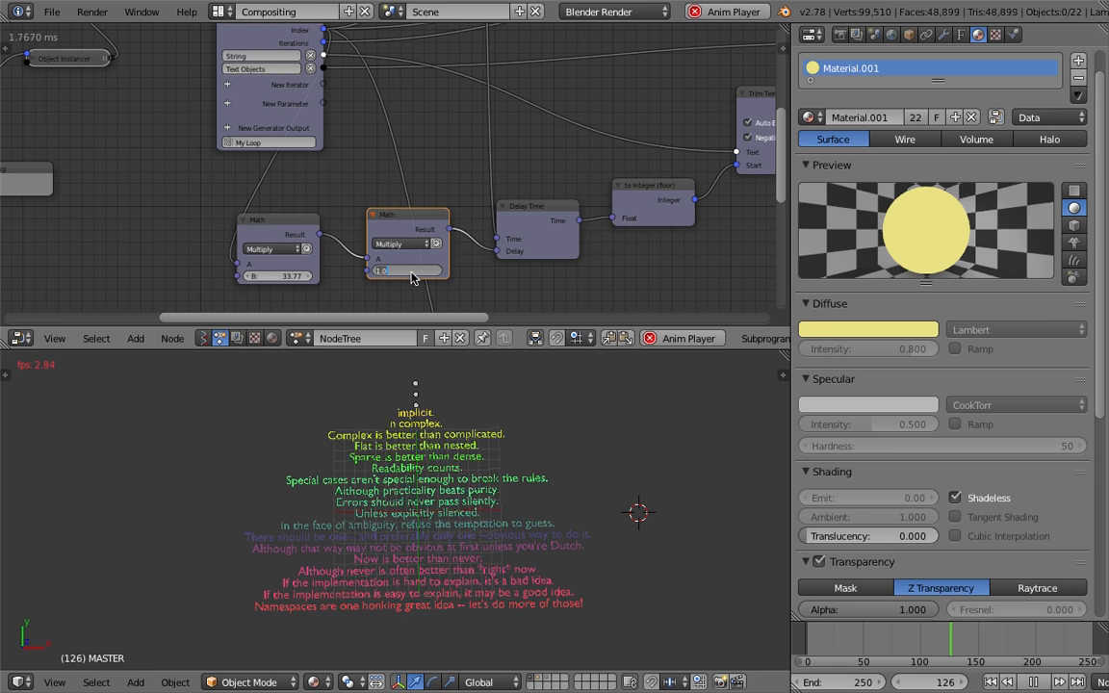
key("Return")
left_click(807, 641)
Try 200 as the first Math node's B and preview an early frame
left_click(281, 275)
type("200")
key("Return")
left_click(812, 640)
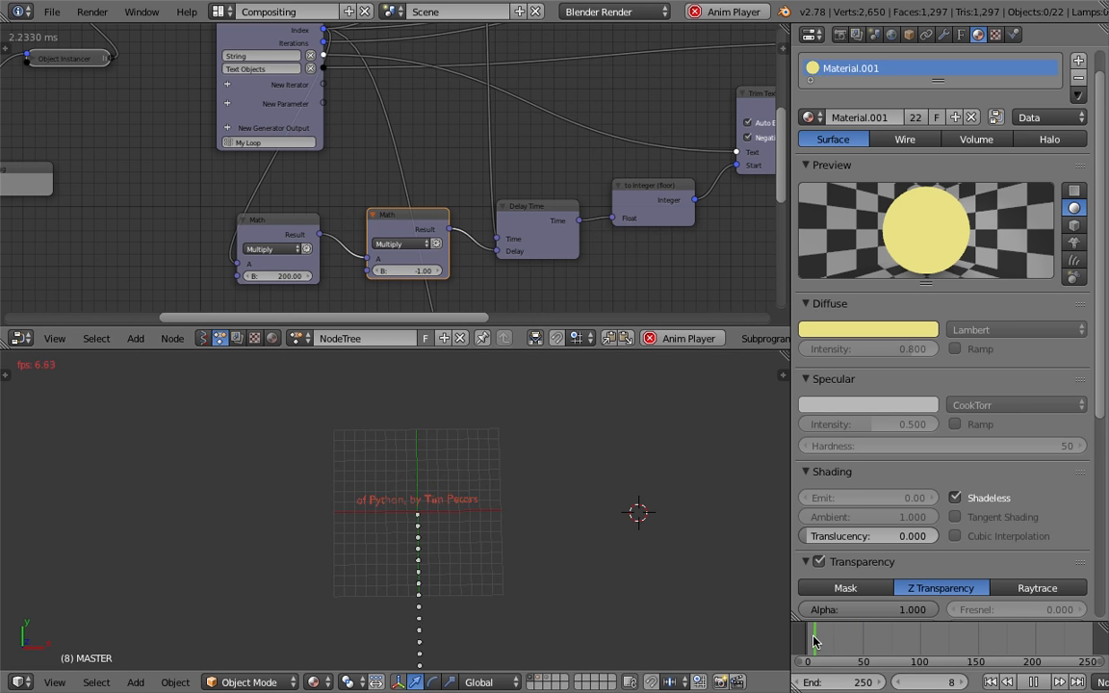
left_click(808, 637)
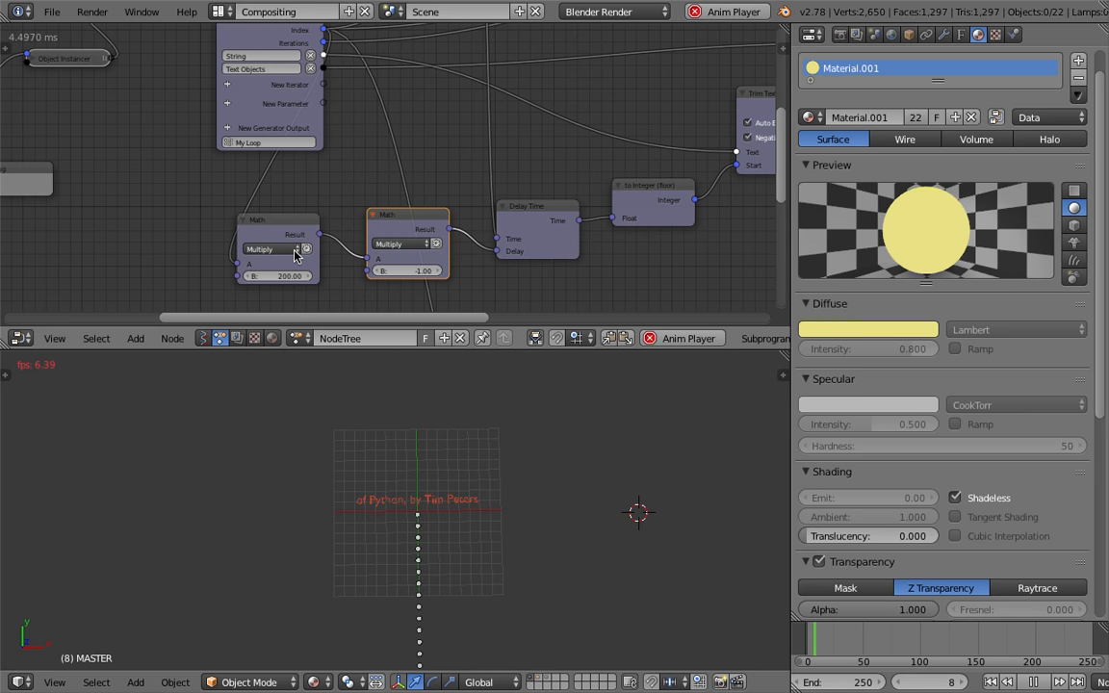
Move the Loop Input node left and set the first Math node's B to -50
left_click_drag(247, 99, 194, 116)
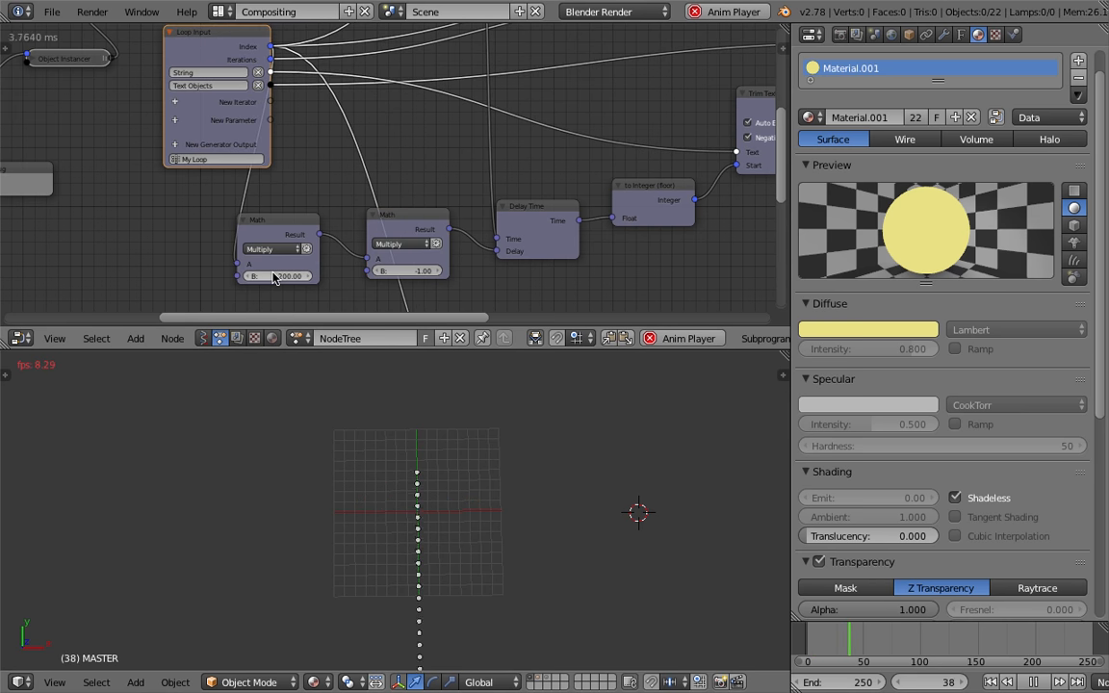
left_click(271, 275)
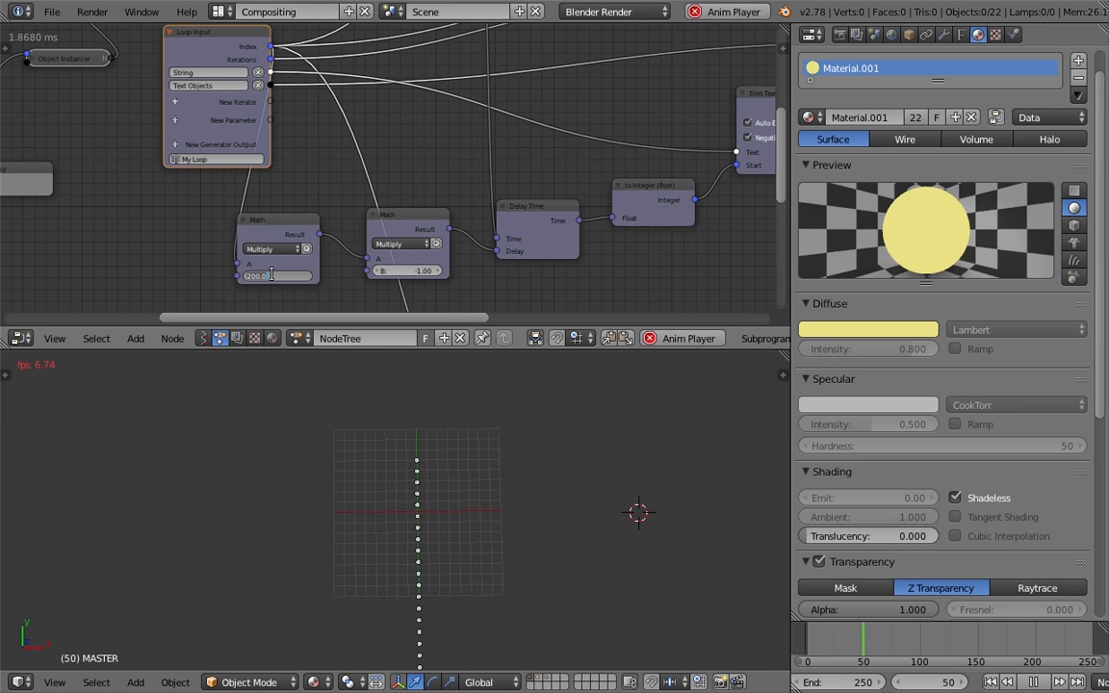
type("-200")
key("Return")
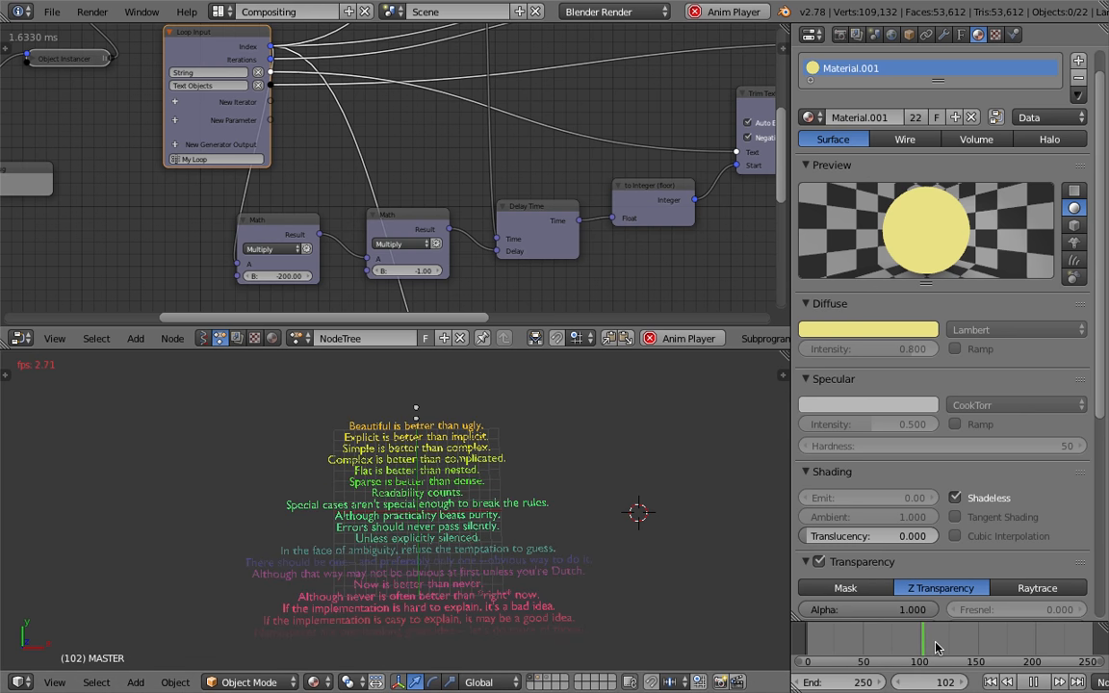
left_click(283, 277)
type("-5")
key("Return")
type("0")
key("Return")
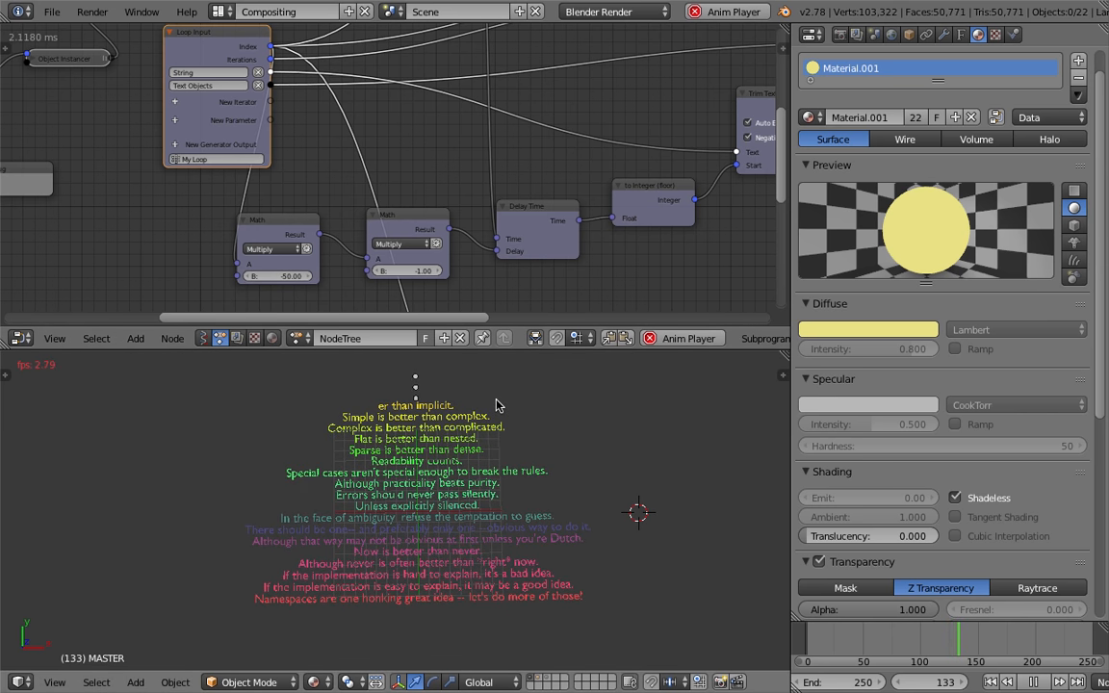
Test the inserted Math node's B at 1 on the timeline before restoring it to -1
left_click(421, 272)
type("1")
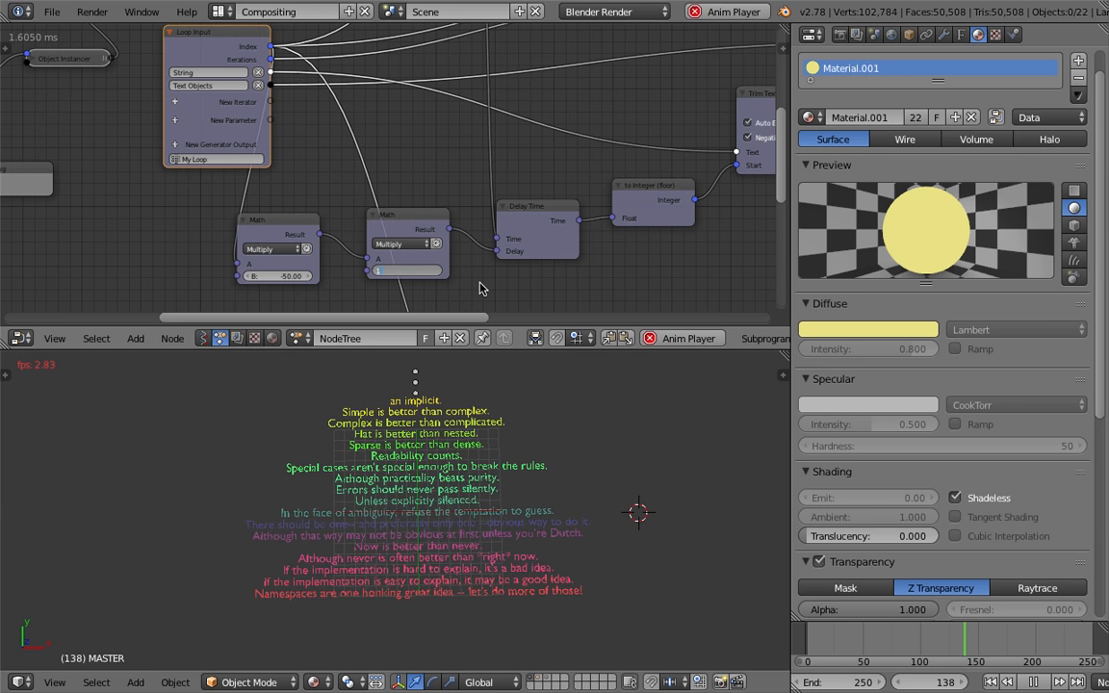
key("Return")
left_click(802, 644)
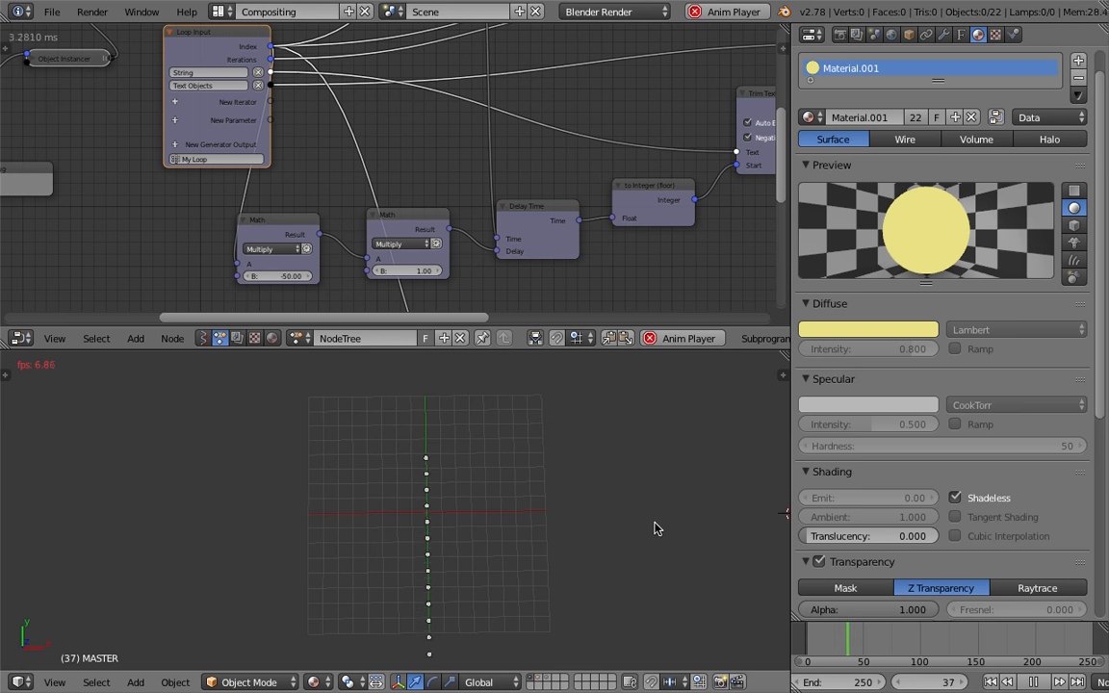
left_click_drag(847, 643, 986, 646)
left_click(420, 270)
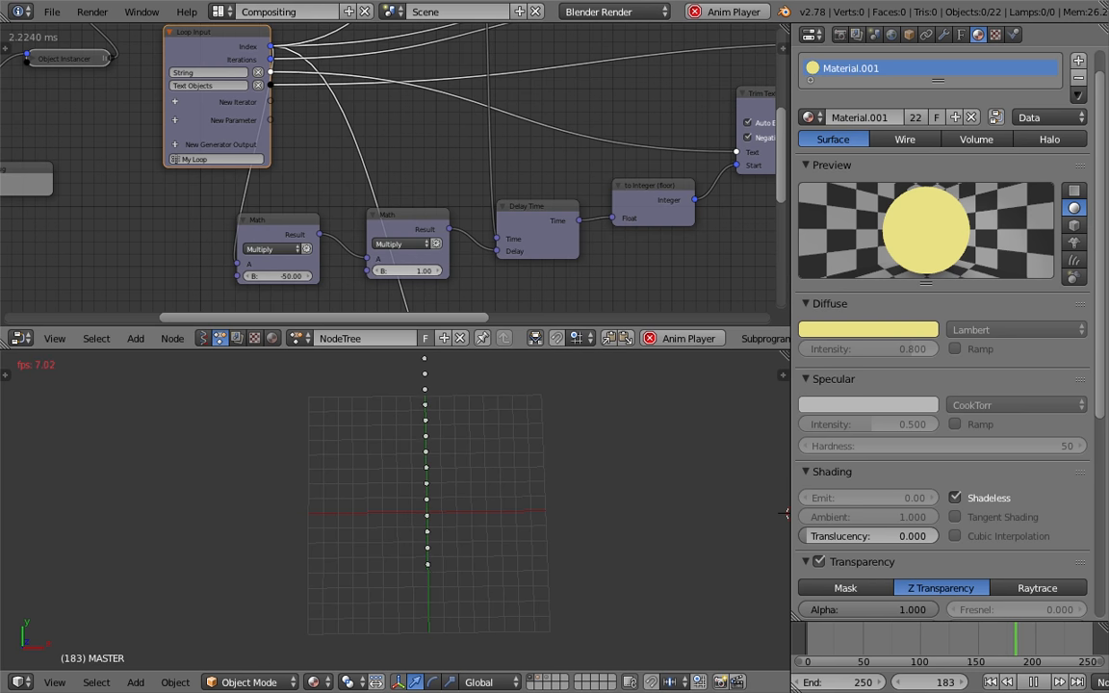
type("-1")
key("Return")
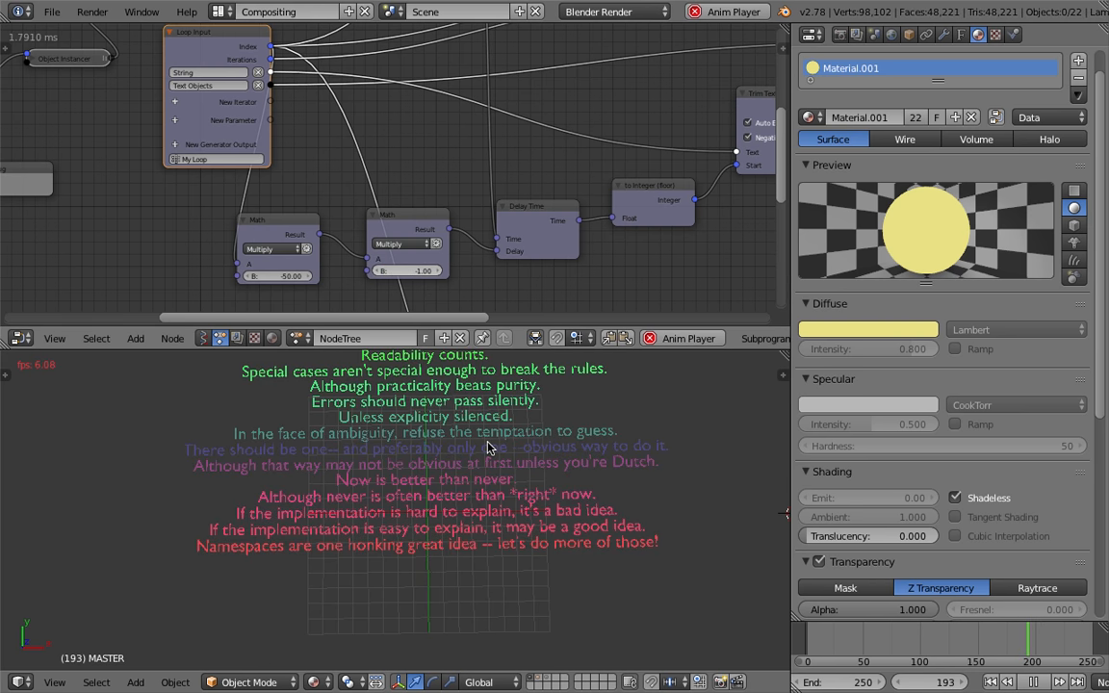
Play and scrub through the animation to review the line-by-line typing reveal
scroll(481, 486, "down", 4)
scroll(482, 497, "up", 2, "shift")
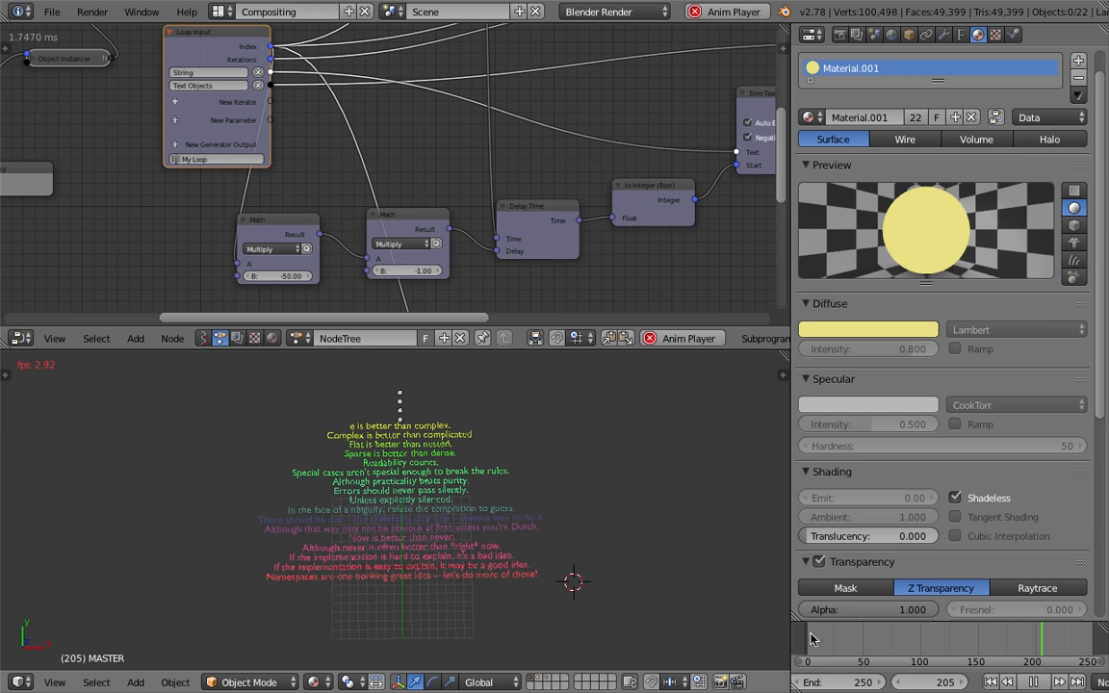
left_click(841, 639)
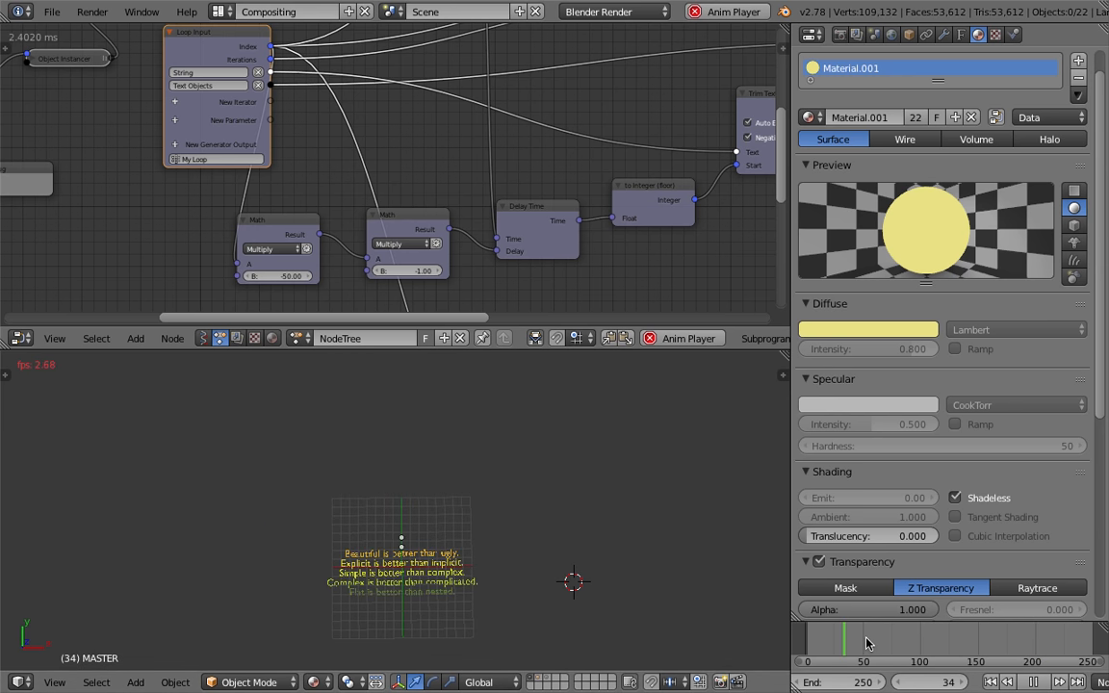
left_click_drag(866, 642, 922, 643)
left_click_drag(912, 643, 907, 643)
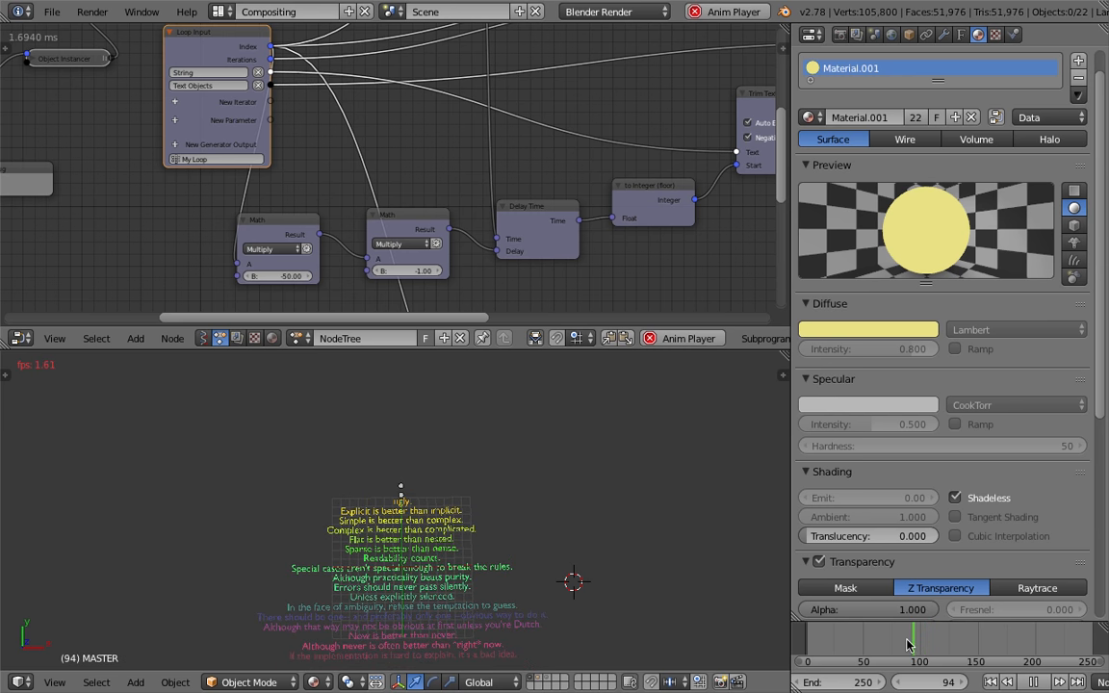
key("Escape")
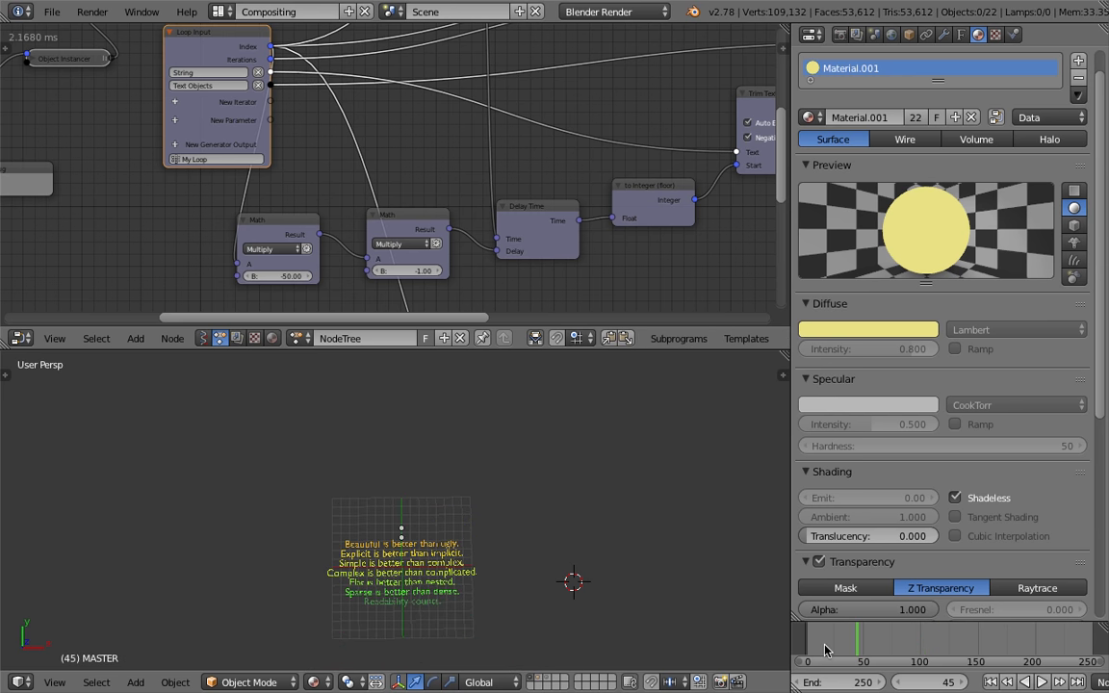
left_click_drag(824, 650, 909, 638)
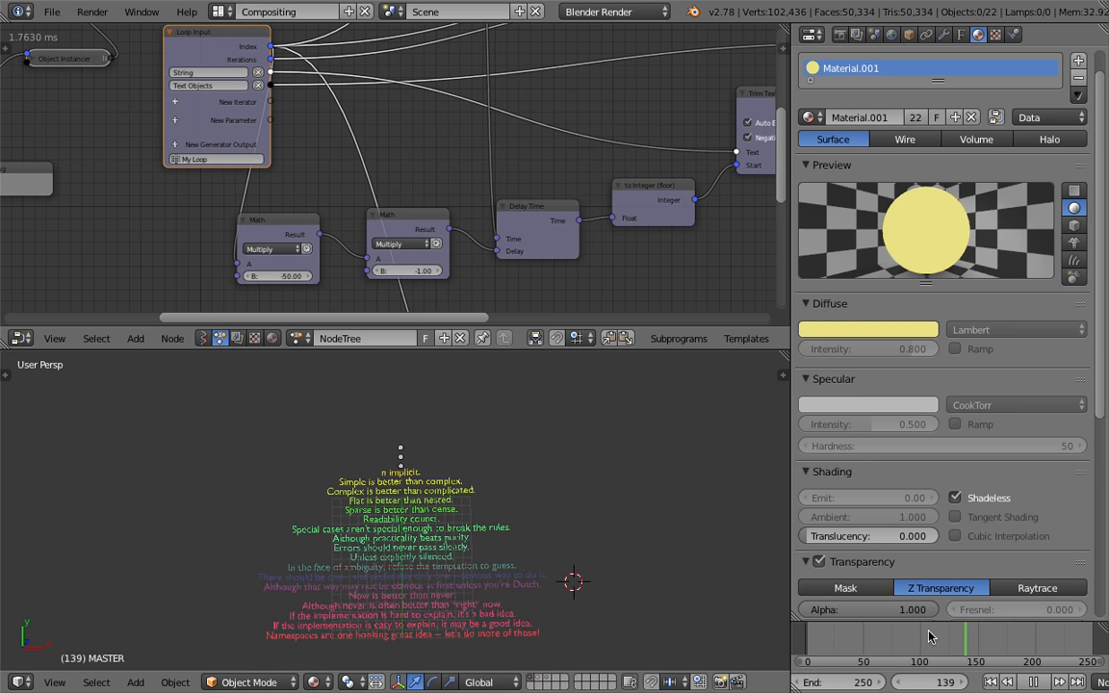
key("alt+a")
middle_click_drag(523, 572, 520, 533, "shift")
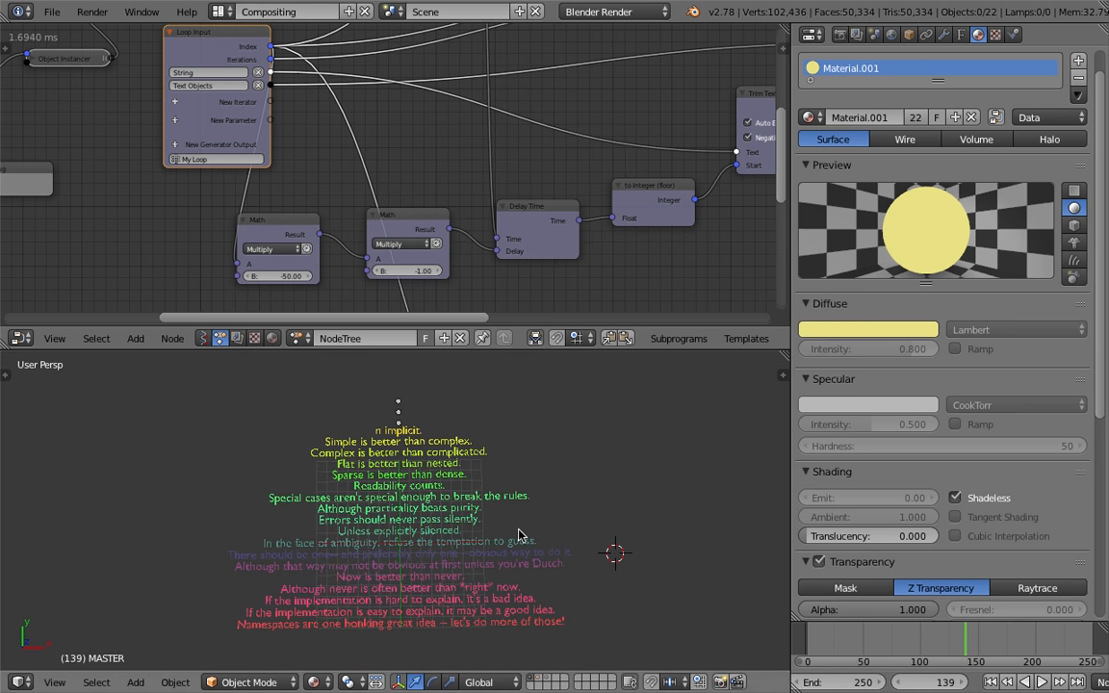
Save the file
key("ctrl+s")
middle_click_drag(463, 199, 441, 211)
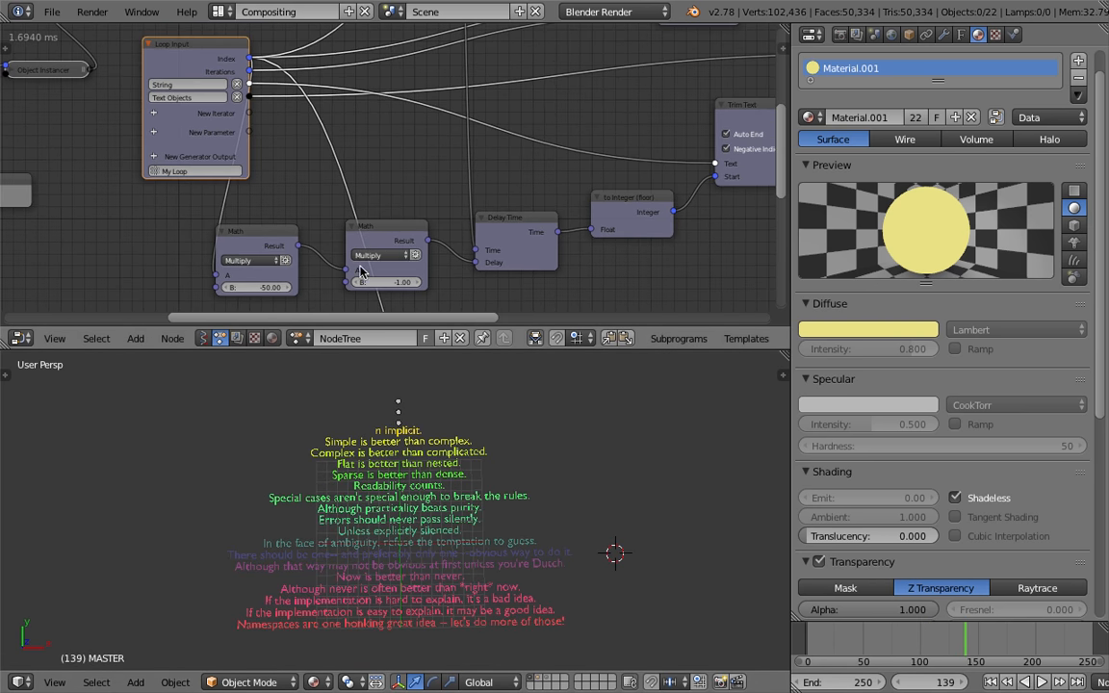
Set the first Math node's B to 50
left_click(251, 288)
type("50")
key("Return")
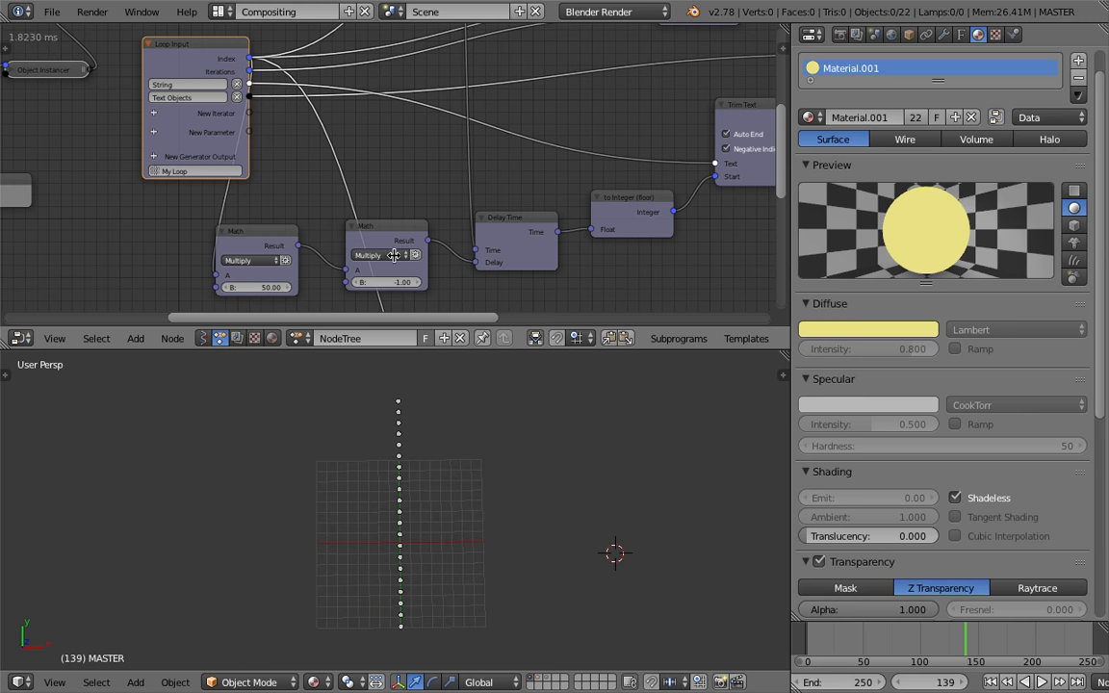
Delete the inserted second Math node, link the first Math node's Result to Delay Time's Delay, and play
left_click(399, 227)
key("x")
left_click_drag(298, 245, 484, 269)
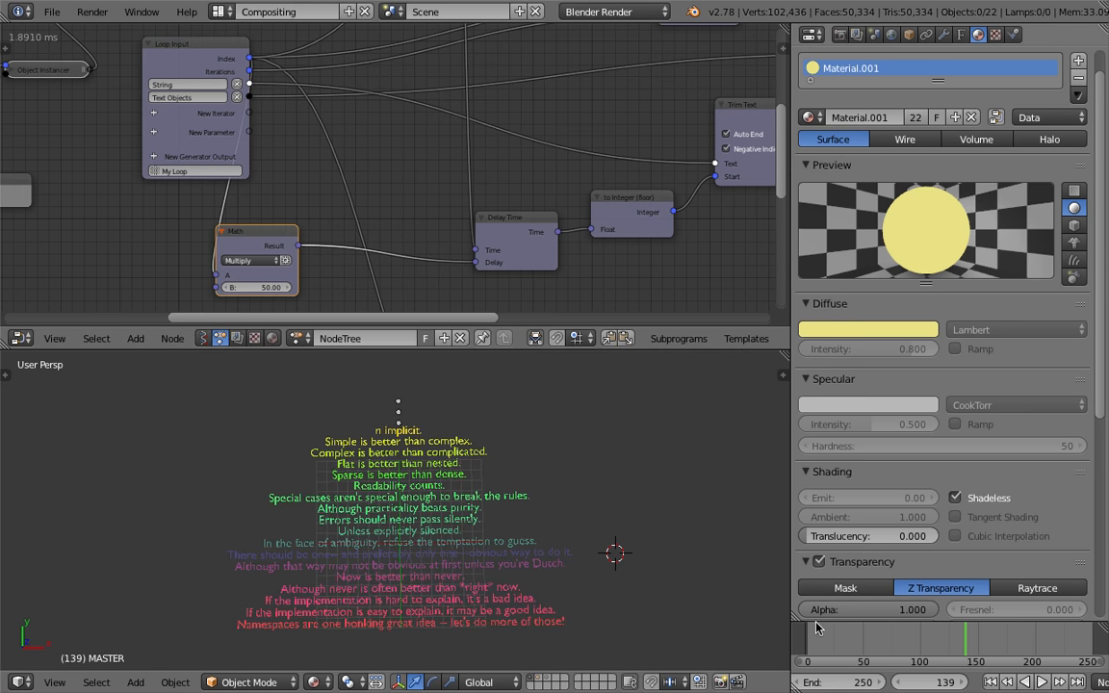
left_click(815, 628)
key("alt+a")
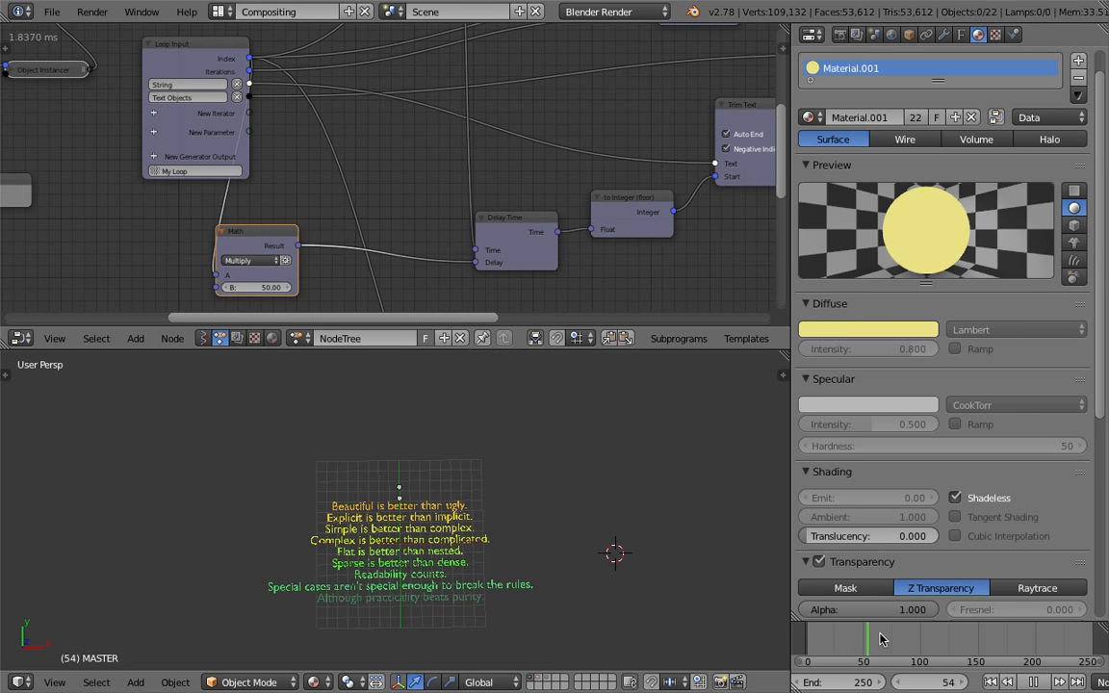
Disable Negative Indices on the Trim Text node and replay the animation
key("alt+a")
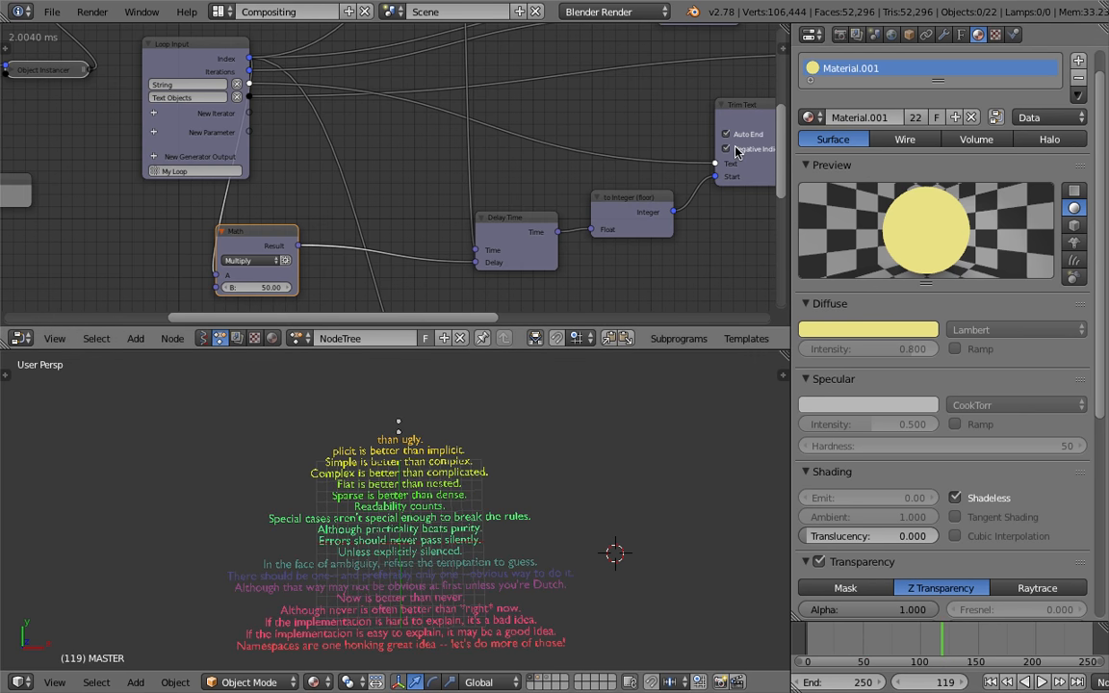
left_click(735, 150)
left_click(822, 643)
key("alt+a")
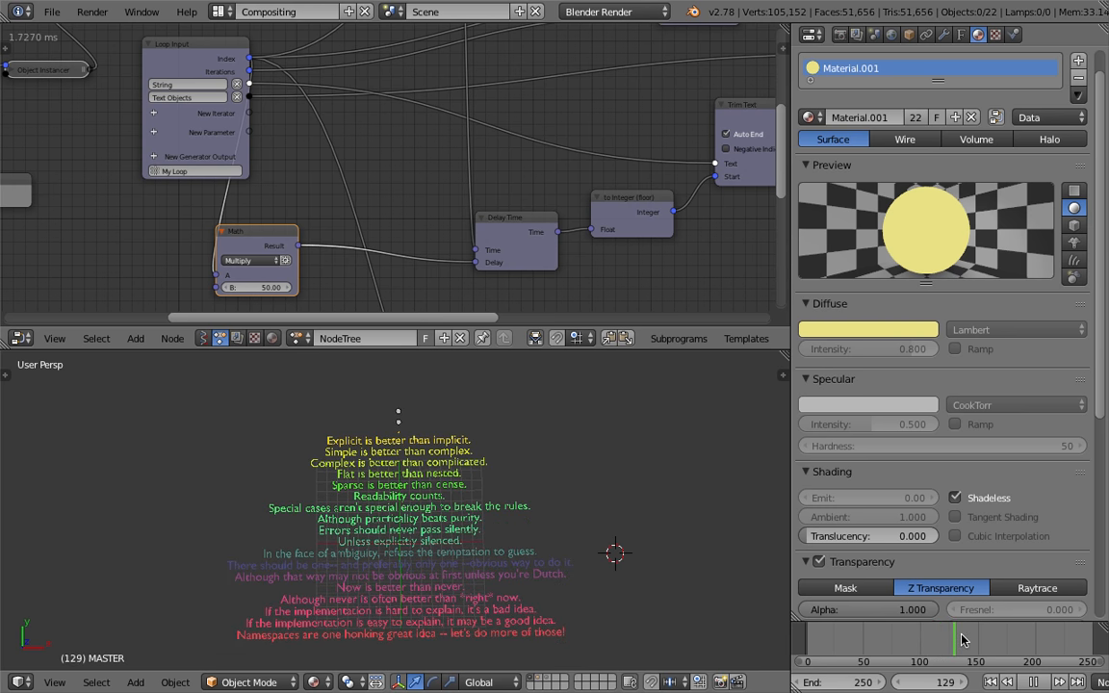
Set the first Math node's B to -50 and scrub the timeline to check the reveal
left_click(279, 289)
type("-")
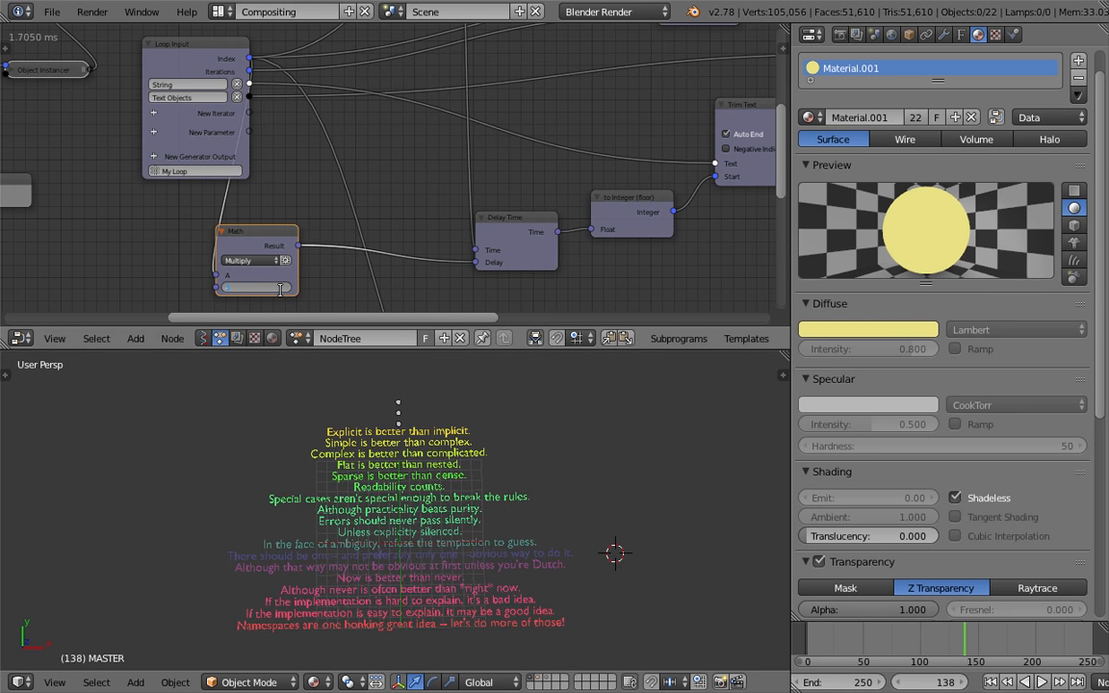
type("50")
key("Return")
left_click(856, 638)
key("alt+a")
left_click_drag(891, 642, 1105, 642)
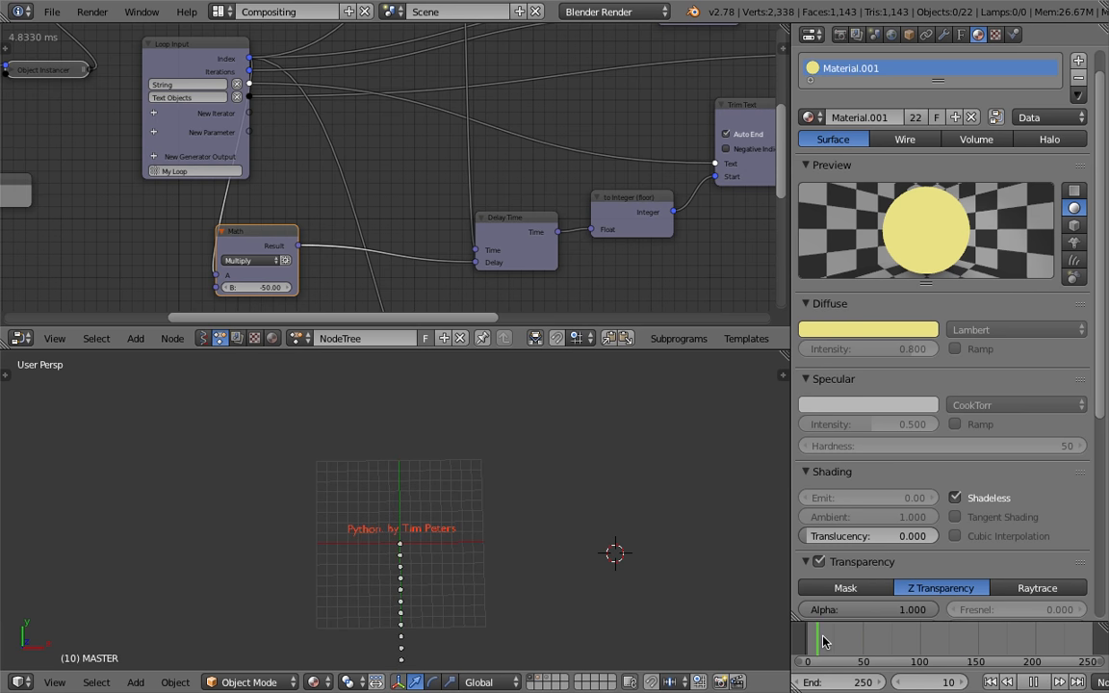
left_click(273, 287)
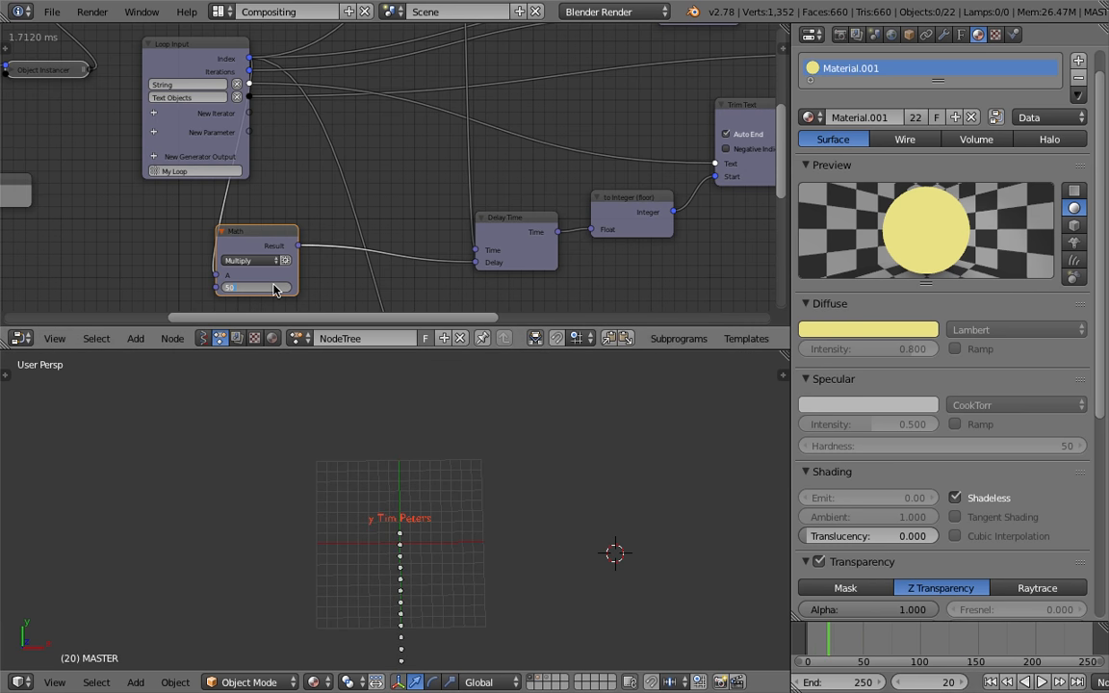
key("Return")
Turn off Auto End on the Trim Text node, play, and turn Auto End back on
middle_click_drag(449, 230, 239, 228)
scroll(332, 212, "up", 3)
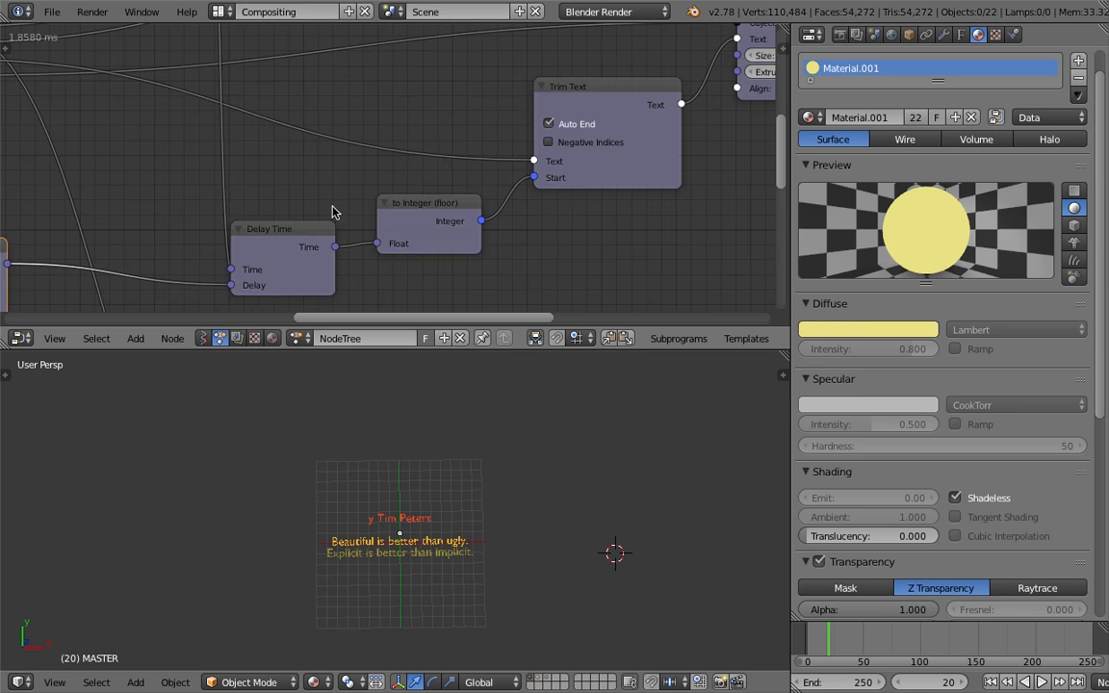
left_click(548, 128)
key("alt+a")
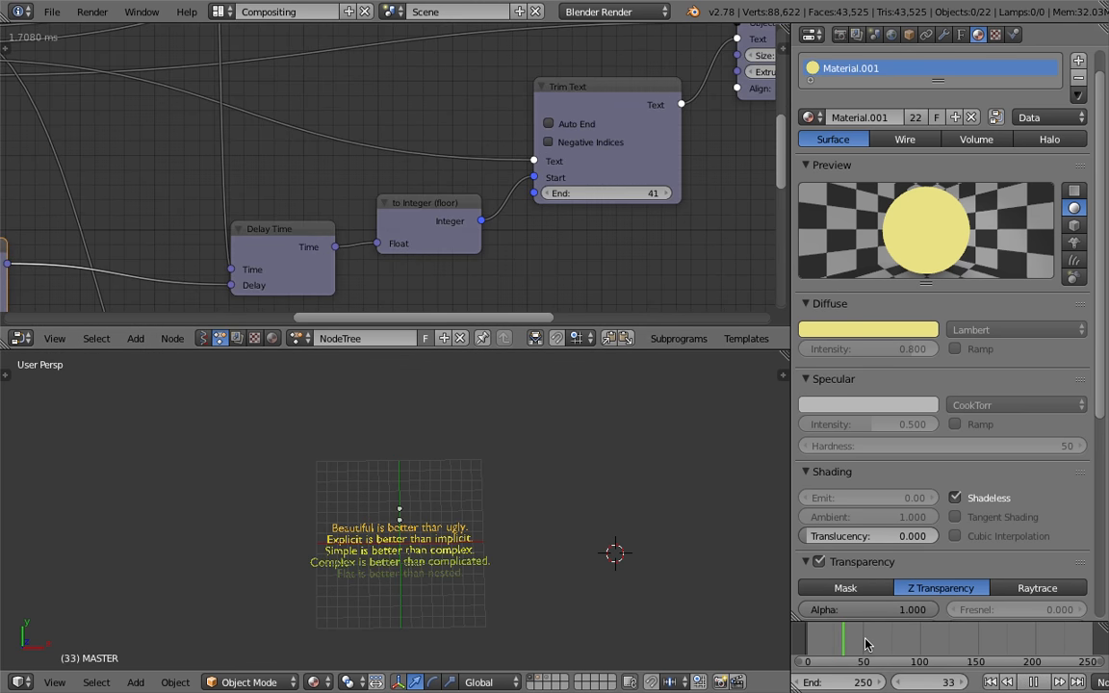
key("alt+a")
left_click(548, 124)
Play the animation to review the typing reveal
left_click(820, 637)
key("alt+a")
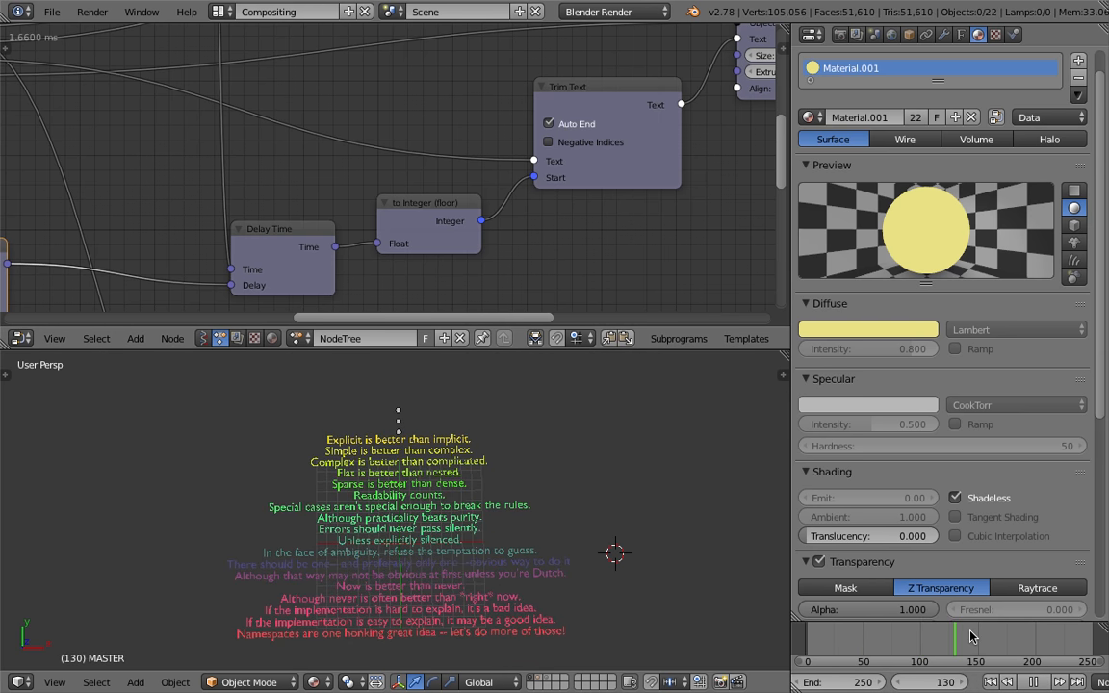
key("alt+a")
Set the delay Math node's B to 25
middle_click_drag(263, 175, 445, 163)
middle_click_drag(252, 205, 308, 187)
left_click(215, 287)
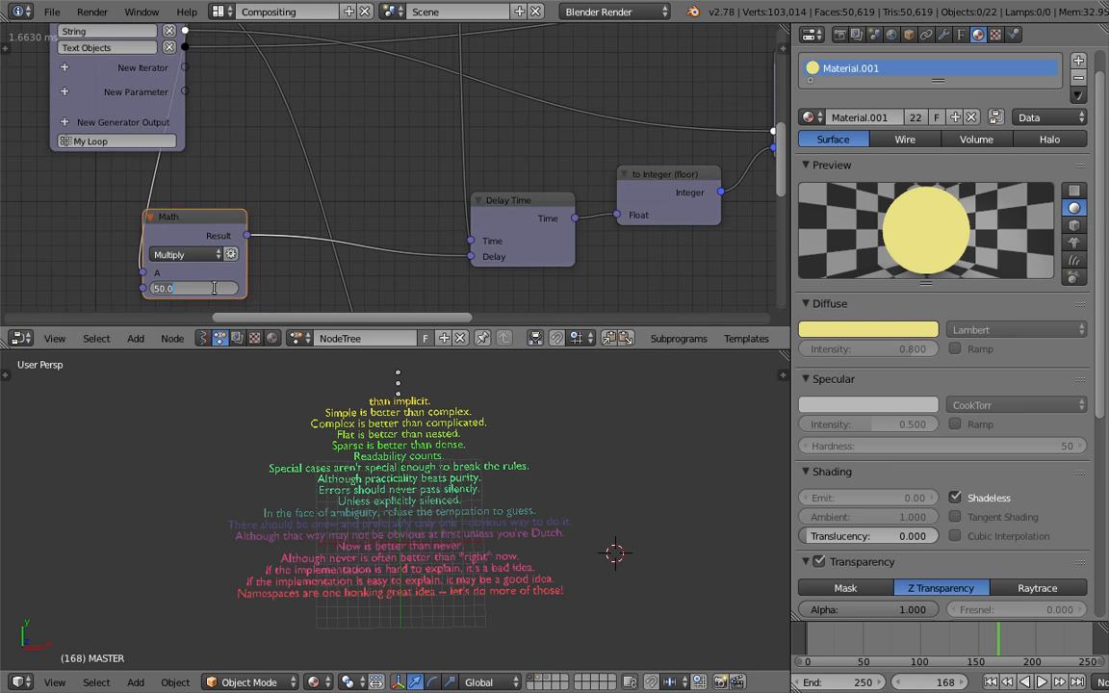
type("25")
key("Return")
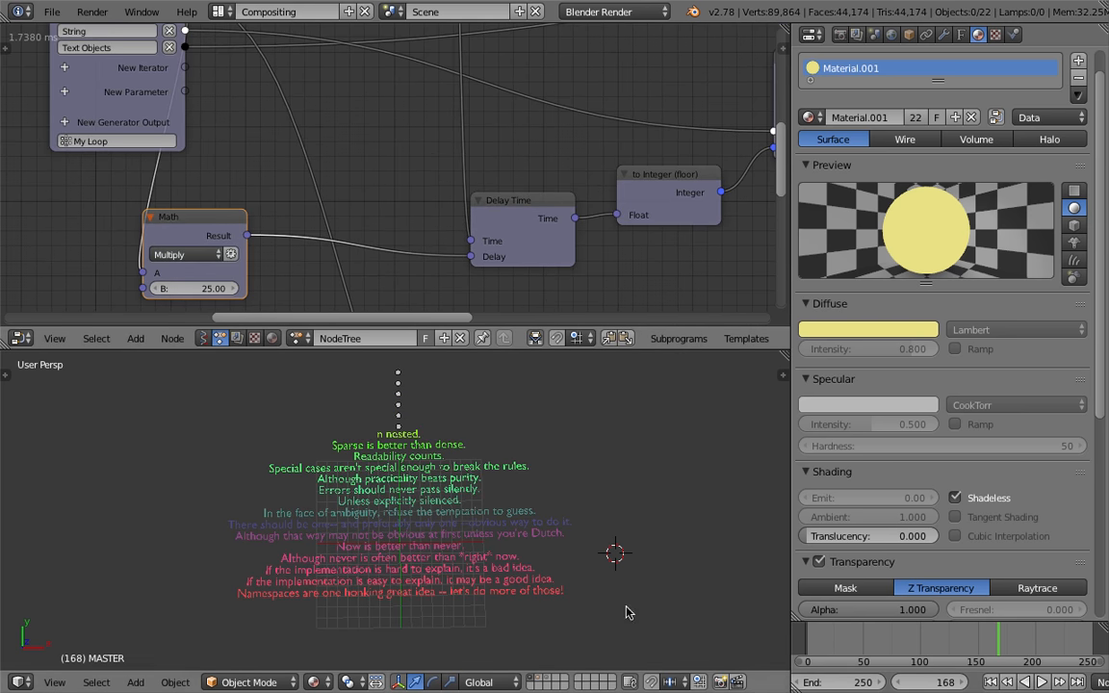
Play the animation from the start to review the line timing
left_click(813, 628)
key("alt+a")
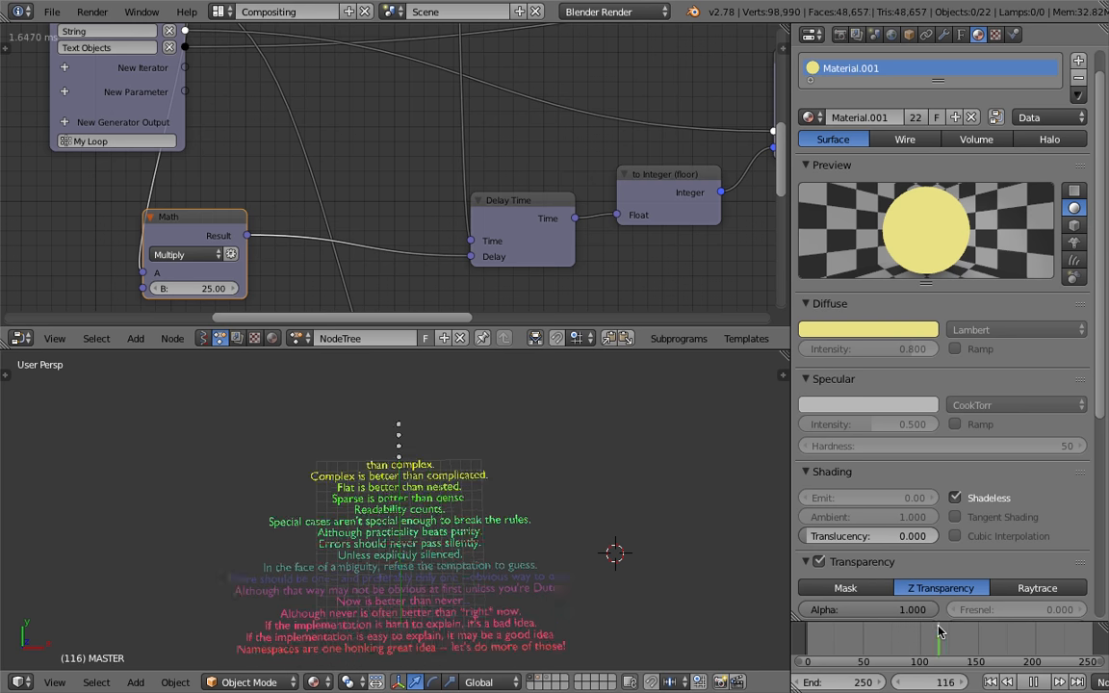
key("alt+a")
Set the delay Math node's B to 10
left_click(183, 286)
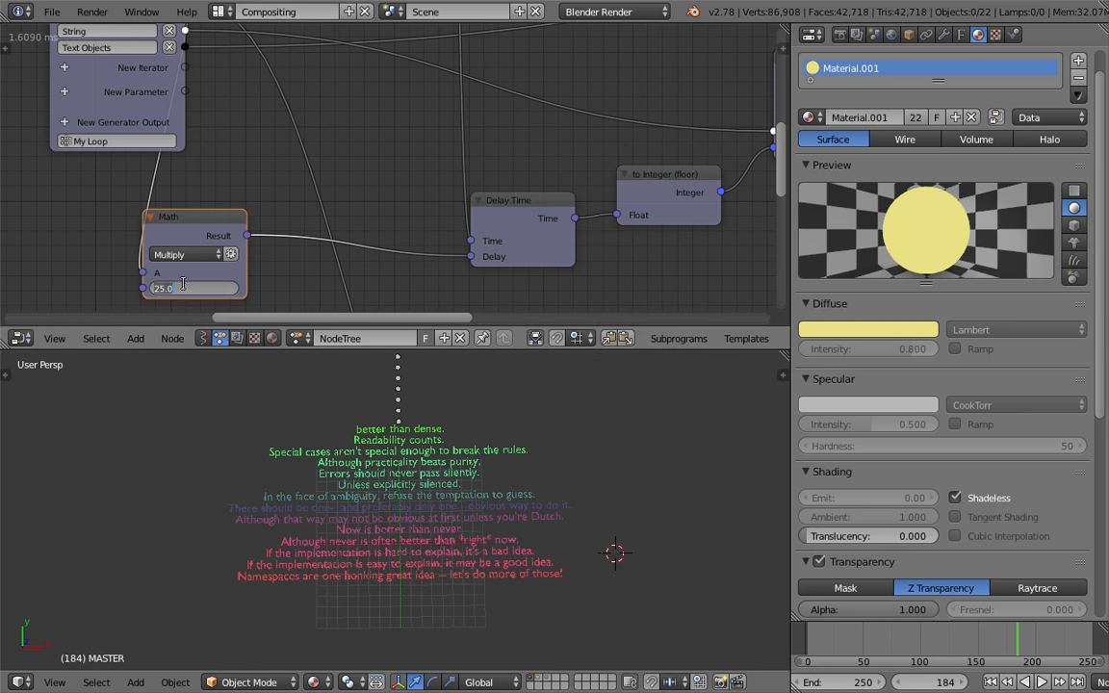
type("10")
key("Return")
Scrub to the end of the timeline and save the file
left_click_drag(815, 637, 1095, 641)
key("ctrl+s")
left_click(948, 676)
Set the scene's end frame to 400
scroll(910, 679, "up", 1)
left_click(857, 688)
type("40")
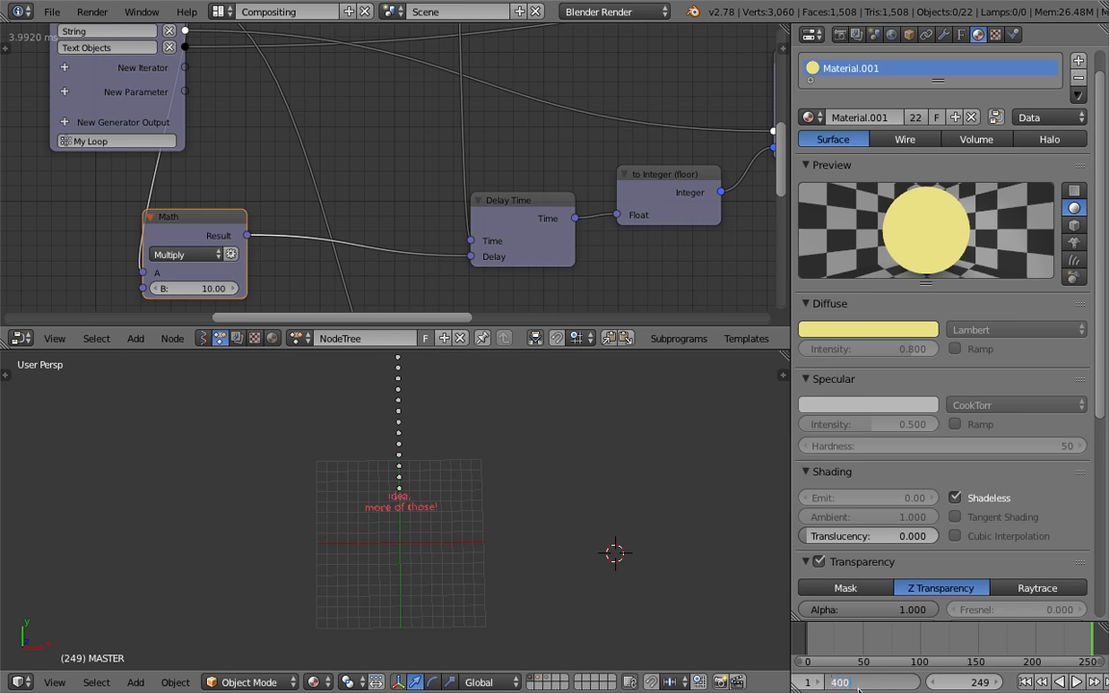
type("0")
key("Return")
Save the file, confirming the overwrite
scroll(857, 688, "down", 3)
scroll(973, 654, "down", 5)
key("ctrl+s")
left_click(947, 645)
Scrub the timeline and move through the node tree to the upward-motion Math nodes
scroll(983, 639, "down", 4)
middle_click_drag(987, 639, 974, 640)
left_click_drag(991, 643, 868, 635)
middle_click_drag(529, 244, 333, 233)
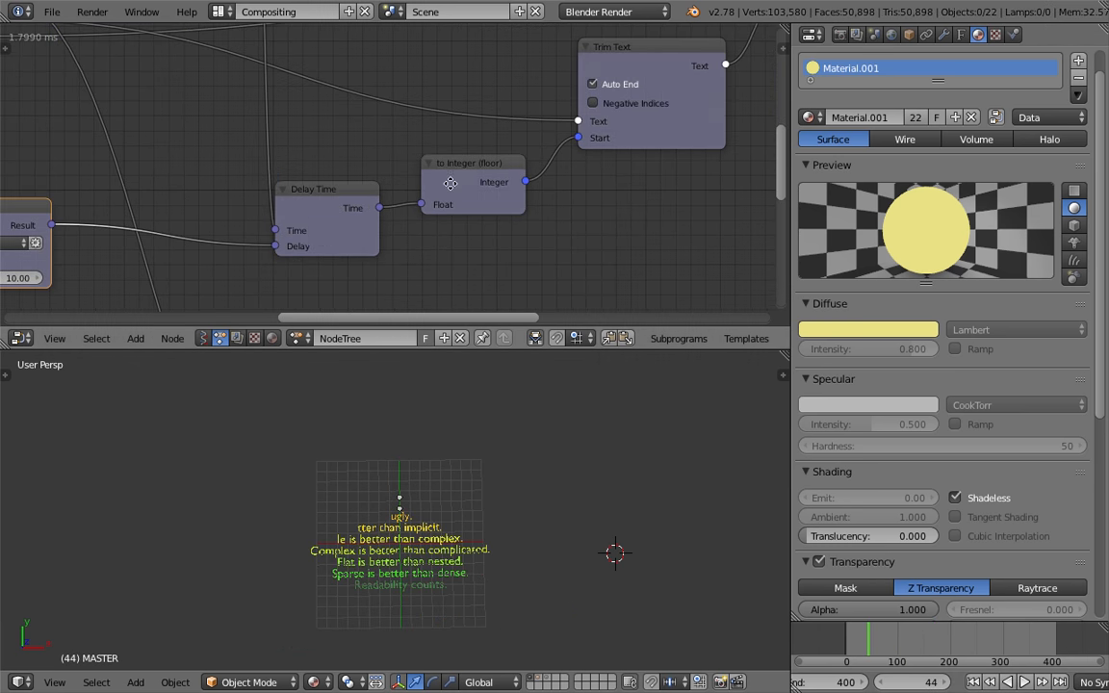
middle_click_drag(450, 183, 224, 293)
mouse_move(569, 217)
middle_mouse_down()
mouse_move(455, 133)
mouse_move(408, 46)
middle_mouse_up()
scroll(483, 220, "down", 3)
middle_click_drag(482, 220, 446, 103)
scroll(471, 171, "down", 3)
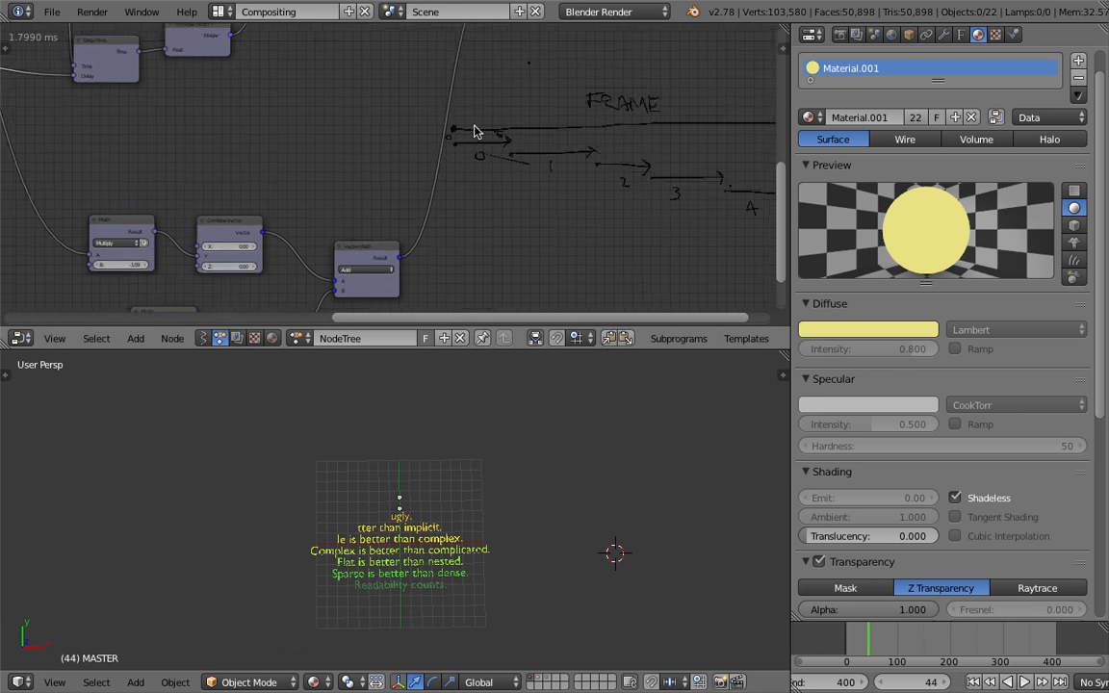
middle_click_drag(321, 282, 515, 143)
scroll(456, 156, "up", 3)
middle_click_drag(397, 207, 474, 177)
scroll(472, 176, "up", 2)
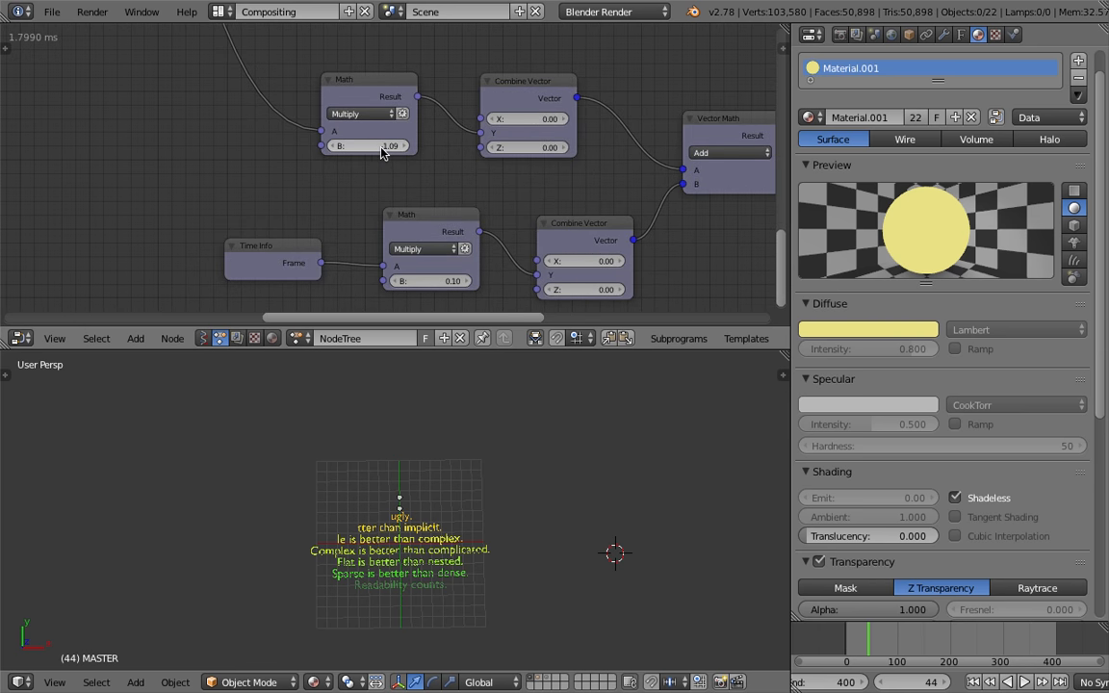
Set the frame Math node's B to -0.62
left_click(381, 148)
key("Return")
type("-0.23")
key("Return")
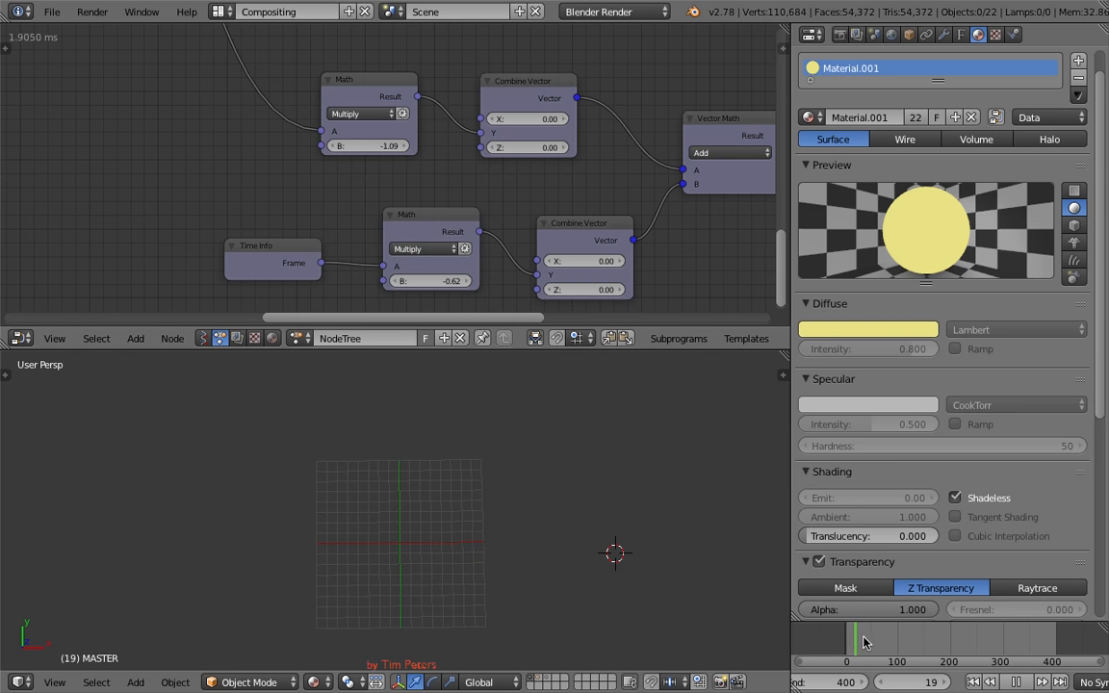
Play the animation forward and in reverse to review the upward motion
key("alt+a")
scroll(864, 577, "down", 3)
key("alt+a")
key("alt+shift+a")
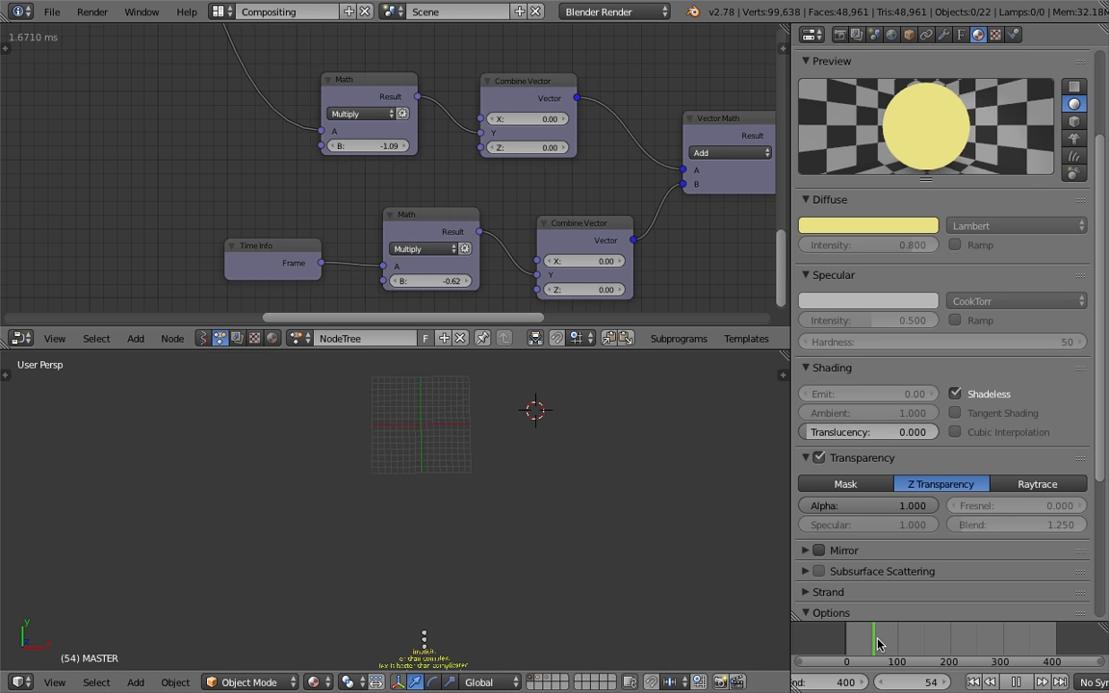
key("alt+a")
scroll(462, 288, "up", 1)
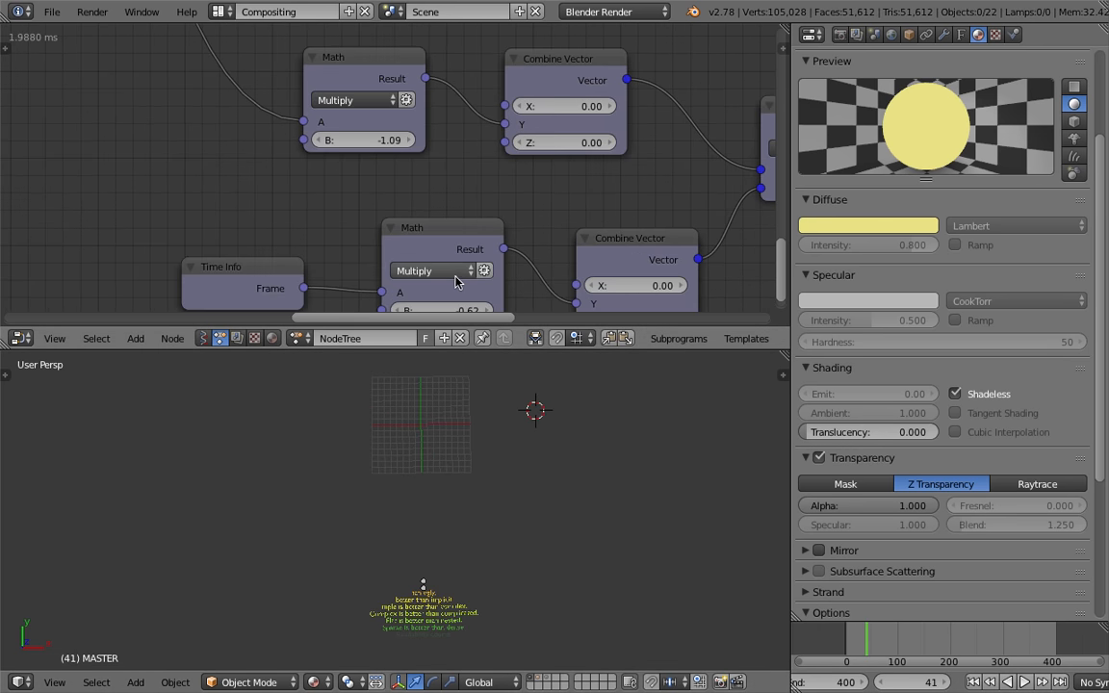
Try setting the frame Math node's B to 0.2, then undo the change
middle_click_drag(461, 289, 443, 252)
left_click(441, 257)
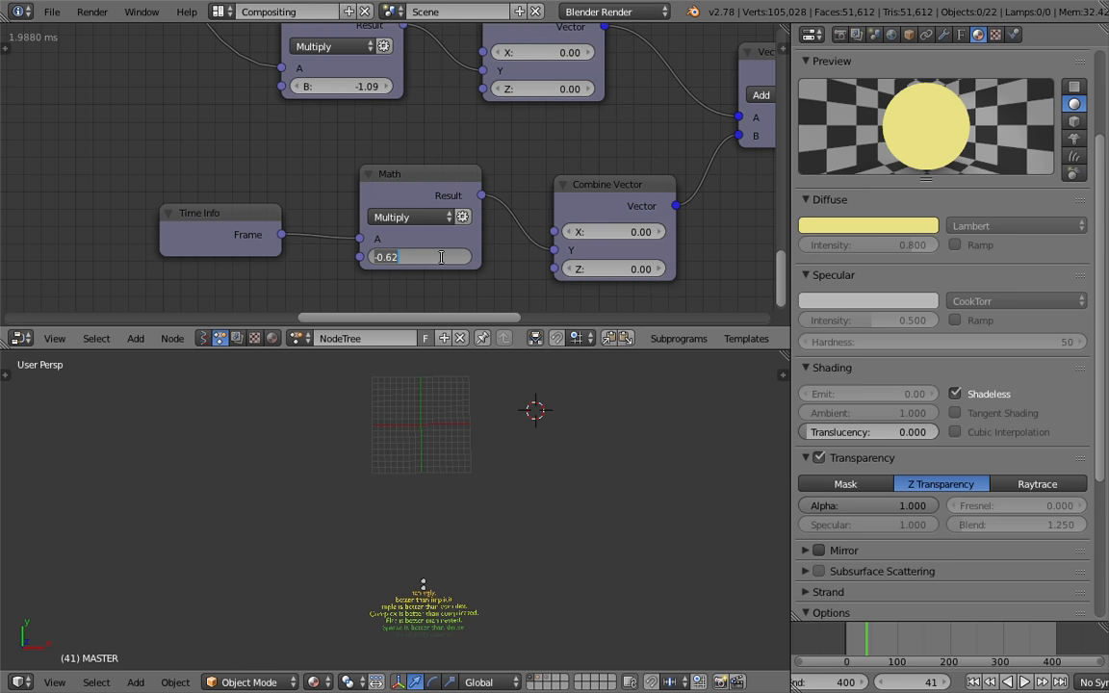
type("0.2")
key("Return")
middle_click_drag(466, 150, 479, 299)
key("ctrl+z")
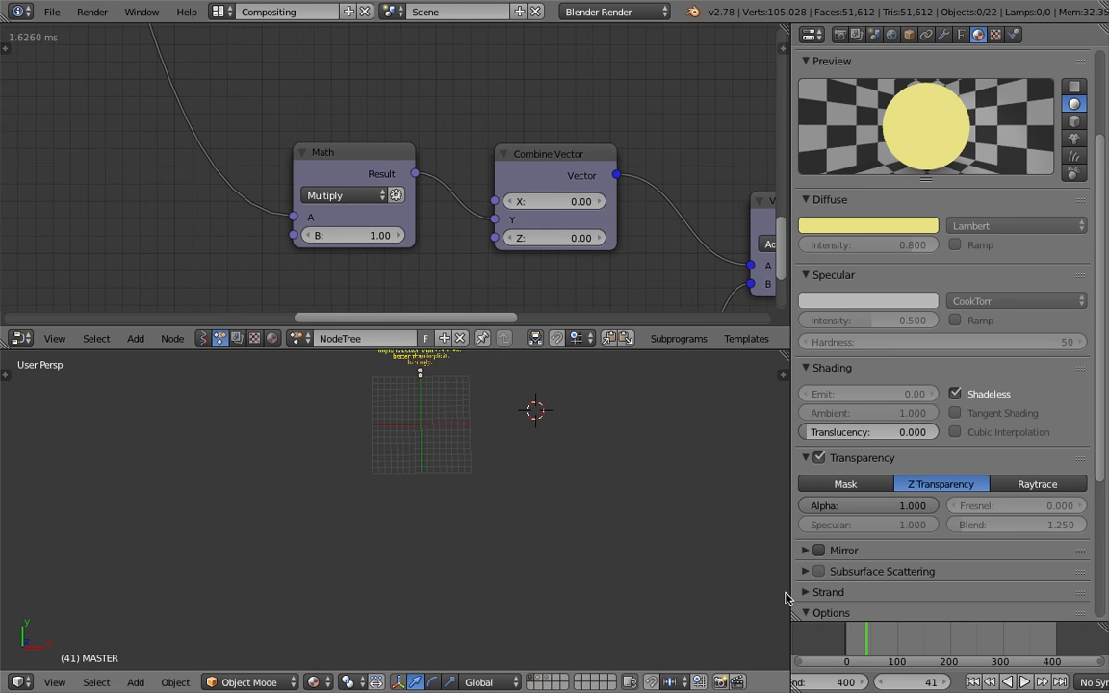
Play and scrub the animation from the start to review the motion
left_click(849, 631)
key("alt+a")
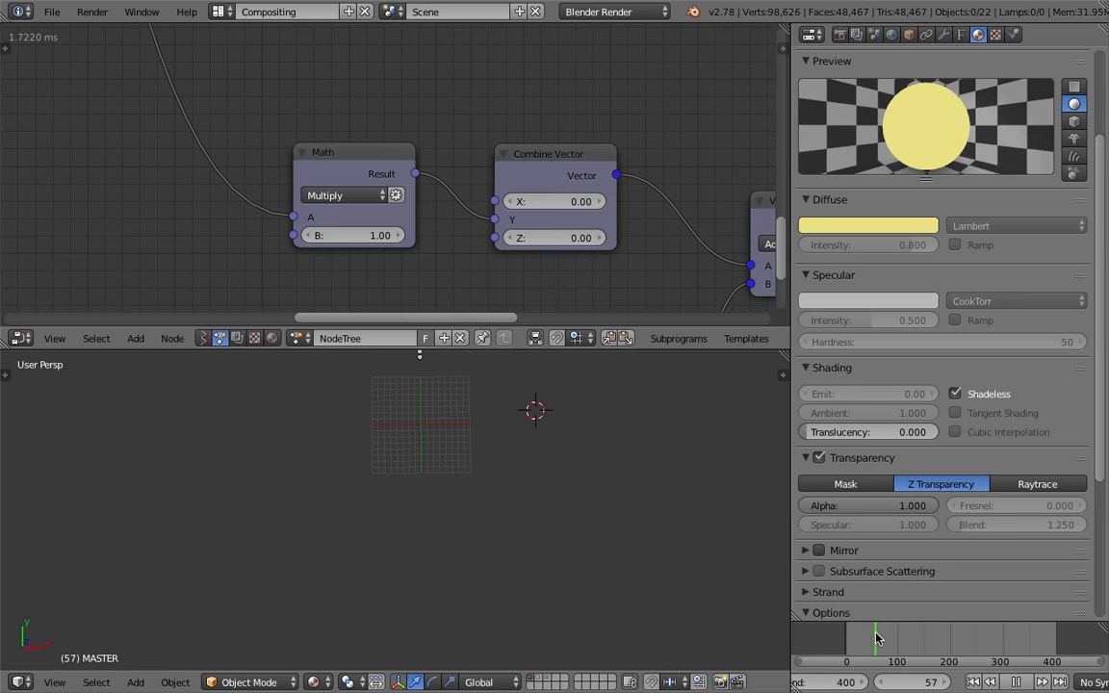
key("alt+a")
key("alt+a")
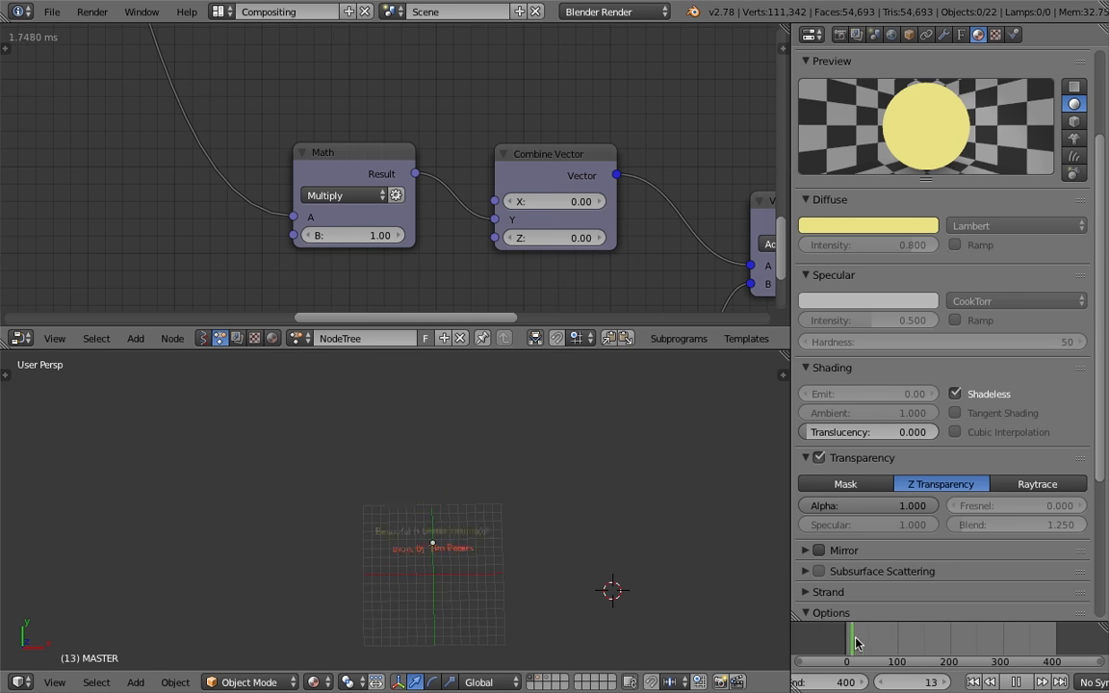
mouse_move(865, 642)
left_mouse_down()
mouse_move(852, 640)
mouse_move(863, 640)
left_mouse_up()
key("alt+a")
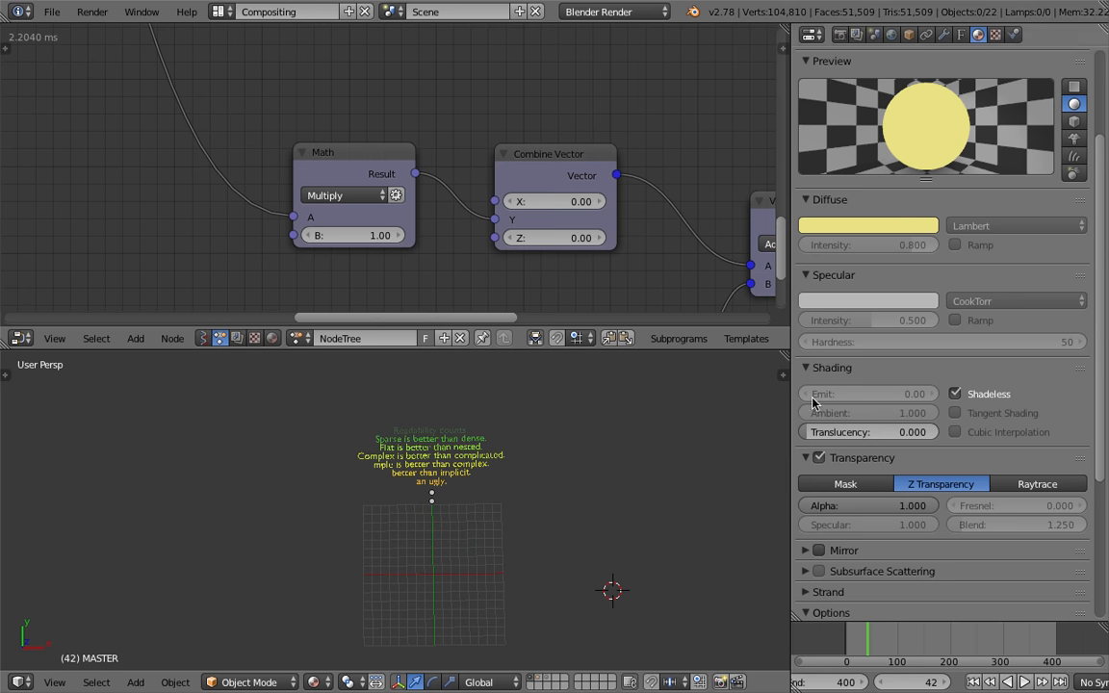
Set the upper motion Math node's B to -1
left_click(379, 231)
type("-1")
key("Return")
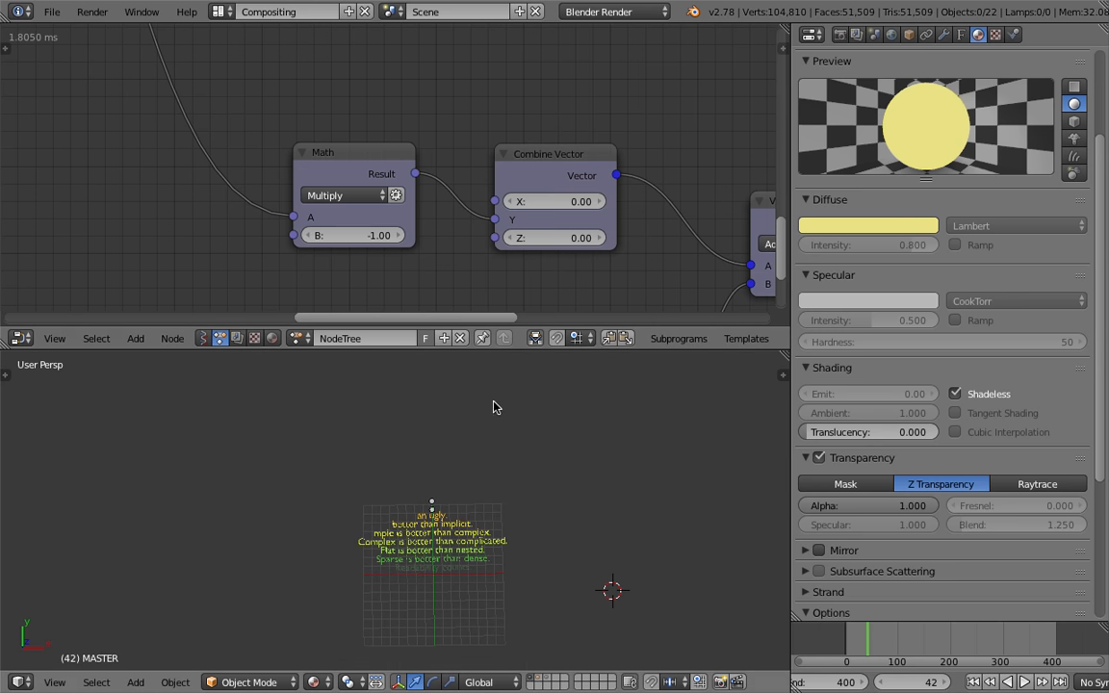
Scrub the timeline and save the file
left_click_drag(1040, 640, 905, 643)
middle_click_drag(142, 184, 265, 269)
key("ctrl+s")
Set the delay Math node's B to 20
left_click(222, 257)
scroll(223, 257, "down", 3)
middle_click_drag(101, 144, 307, 312)
scroll(307, 312, "up", 3)
double_click(338, 296)
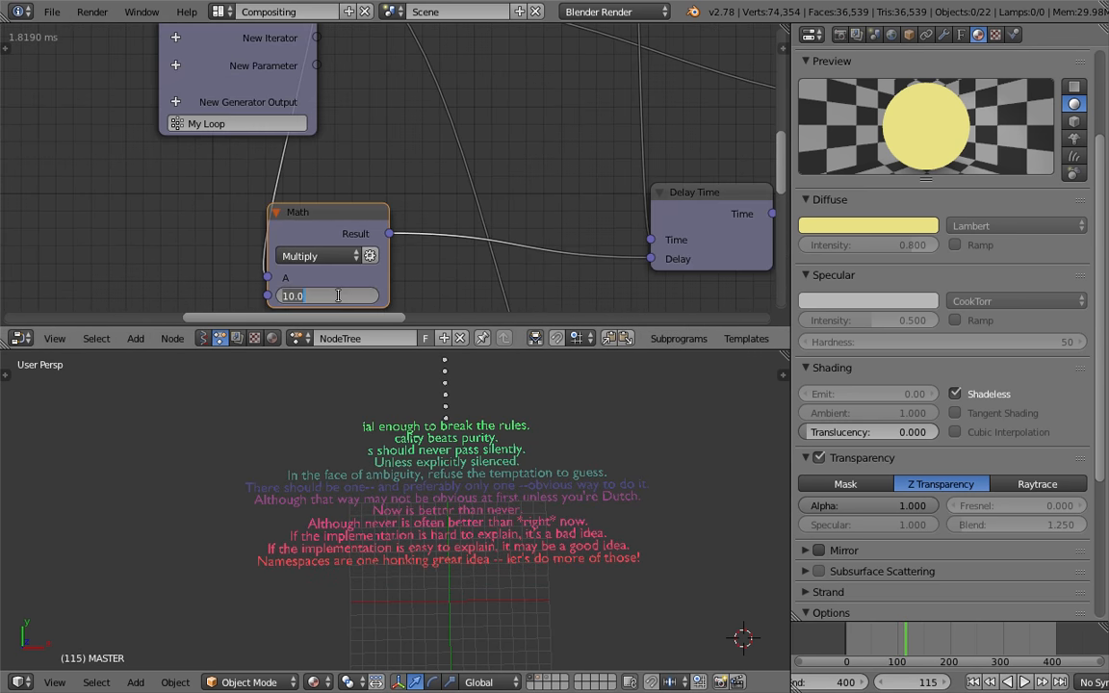
type("20")
key("Return")
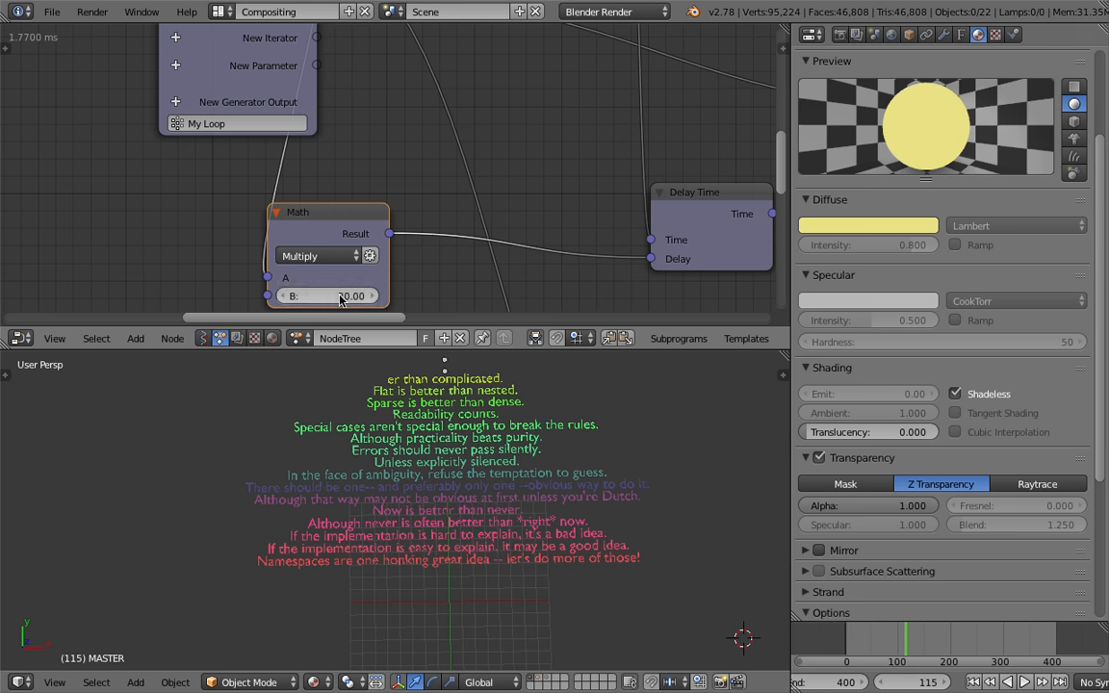
Play the animation from the start to review the per-line delay
key("alt+a")
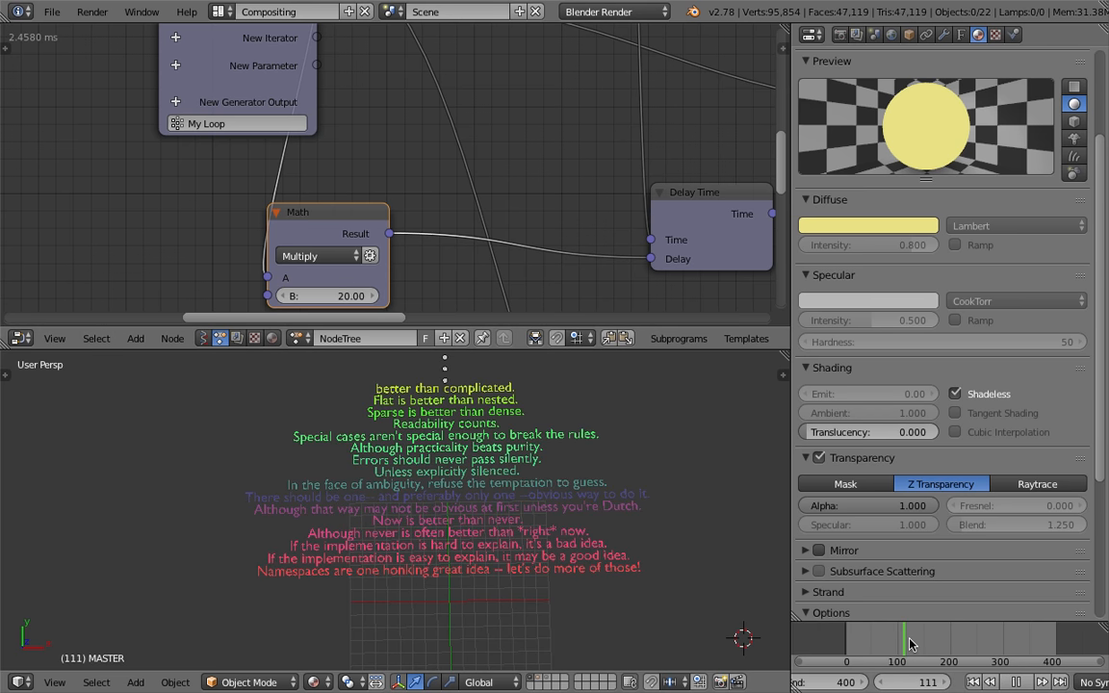
left_click_drag(900, 642, 859, 636)
key("alt+a")
scroll(391, 471, "up", 1)
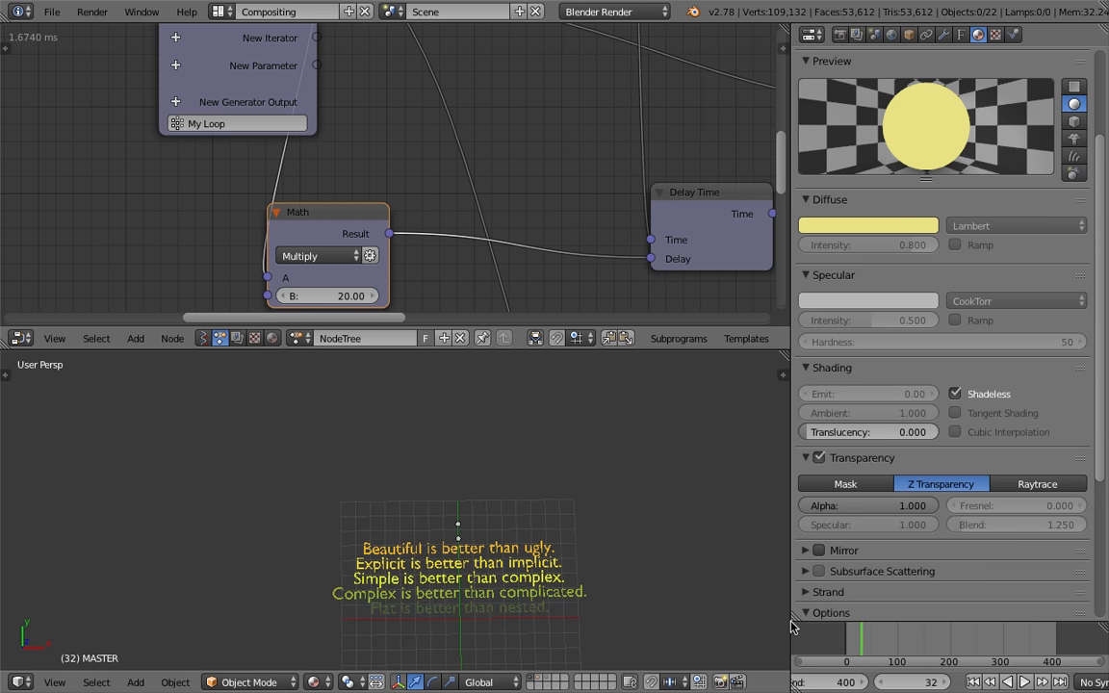
left_click(849, 645)
key("alt+a")
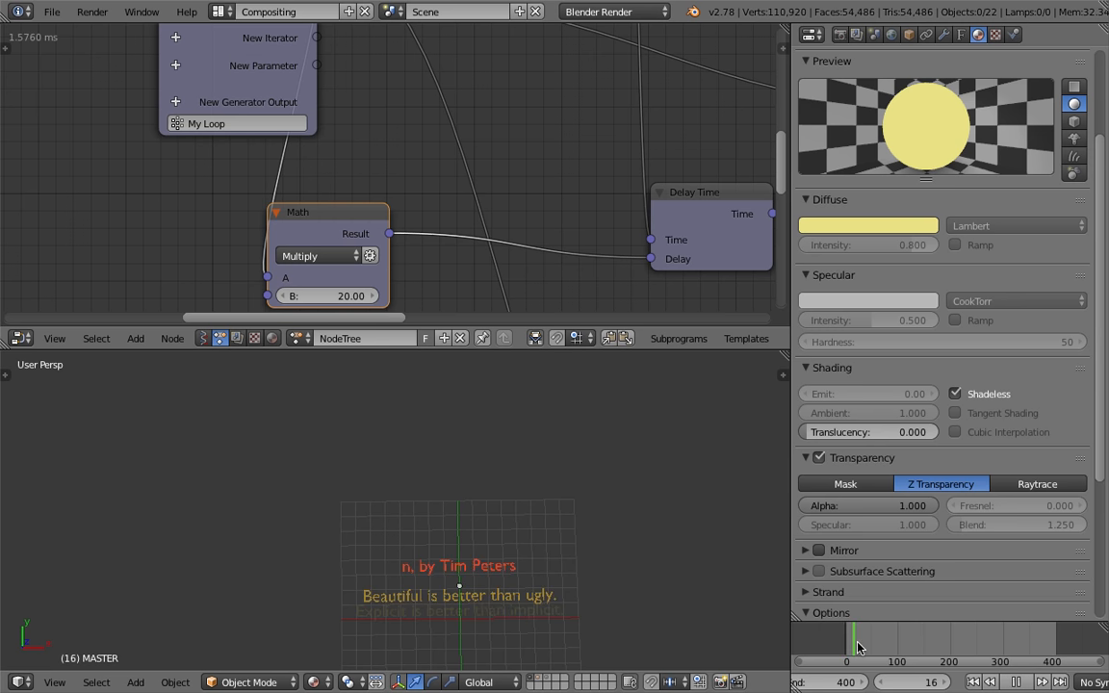
Save the file, confirming the overwrite
key("ctrl+s")
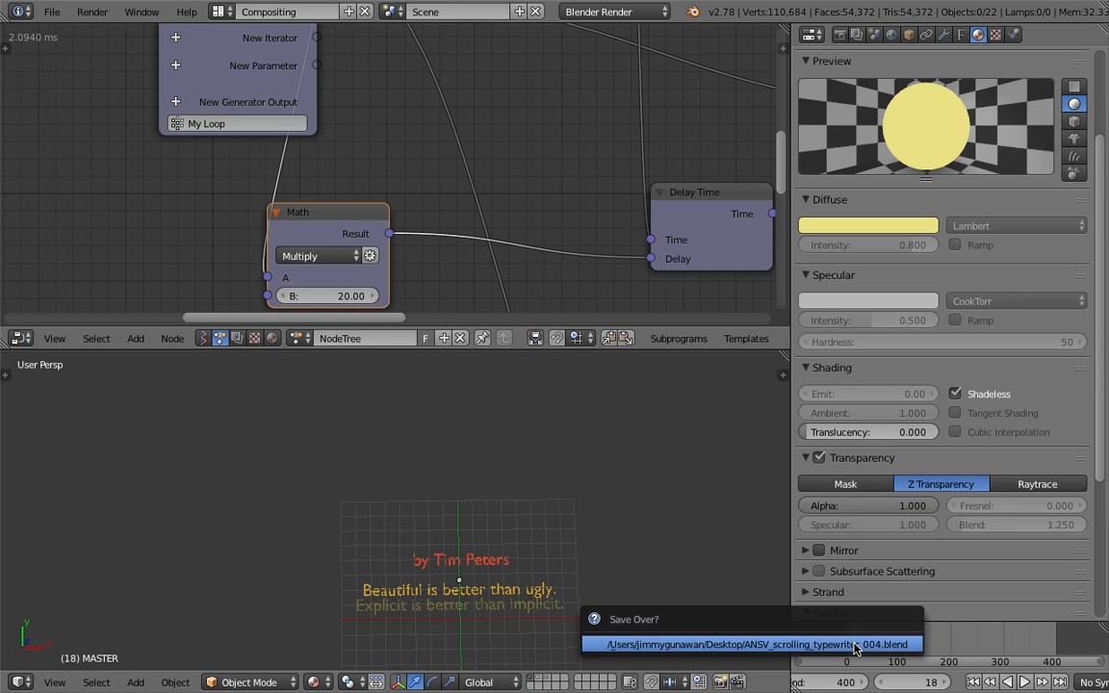
left_click(853, 644)
Step through frames and move around the node tree to review the reveal
left_click_drag(850, 650, 889, 643)
key("Right")
key("Right")
key("Right")
key("Right")
key("Right")
key("Right")
scroll(568, 94, "down", 3)
middle_click_drag(563, 125, 523, 151)
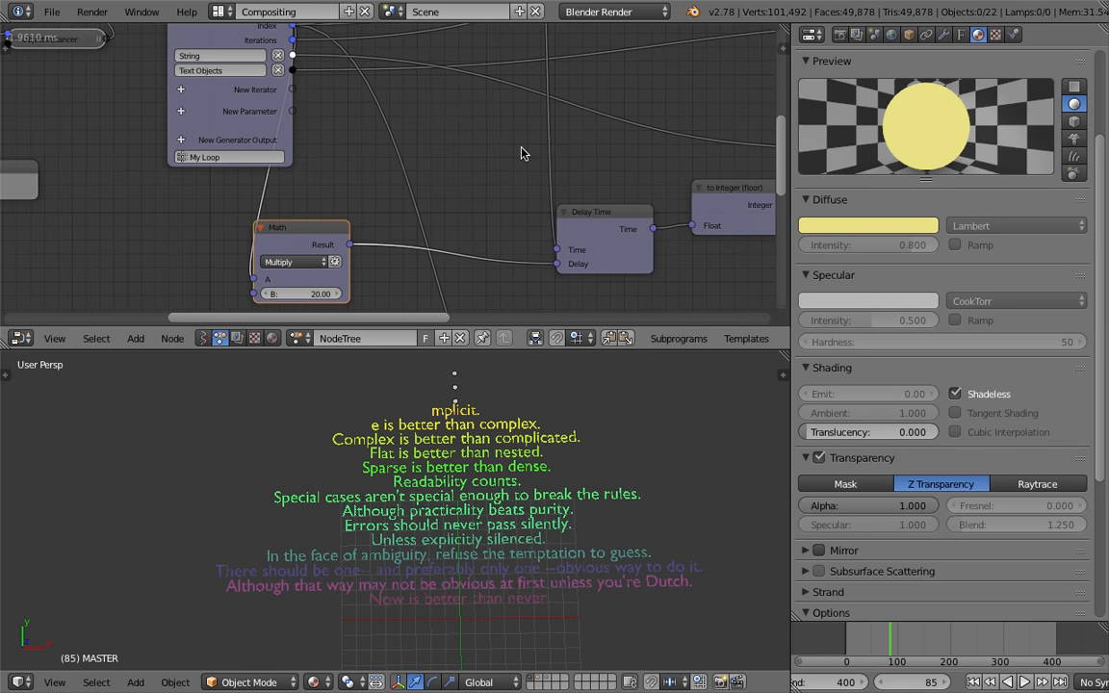
scroll(578, 151, "down", 3)
middle_click_drag(608, 151, 471, 244)
left_click_drag(795, 229, 953, 231)
left_click_drag(927, 347, 874, 420)
middle_click_drag(805, 229, 517, 339)
middle_click_drag(533, 199, 515, 299)
left_click_drag(508, 192, 498, 131)
scroll(521, 136, "up", 2)
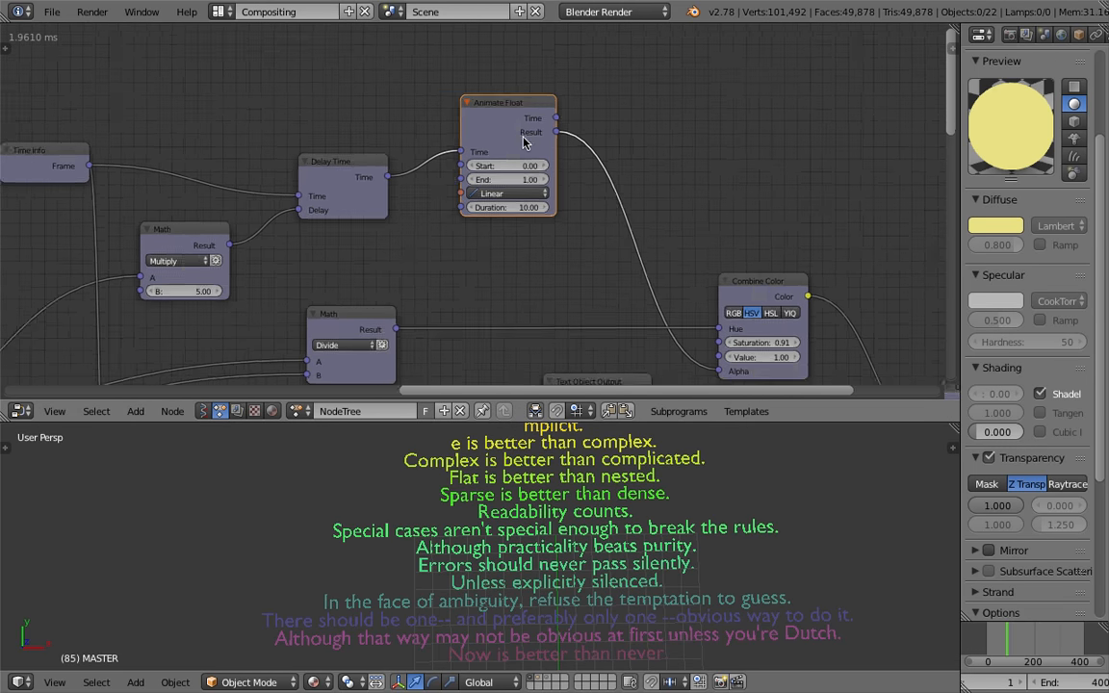
middle_click_drag(732, 95, 618, 124)
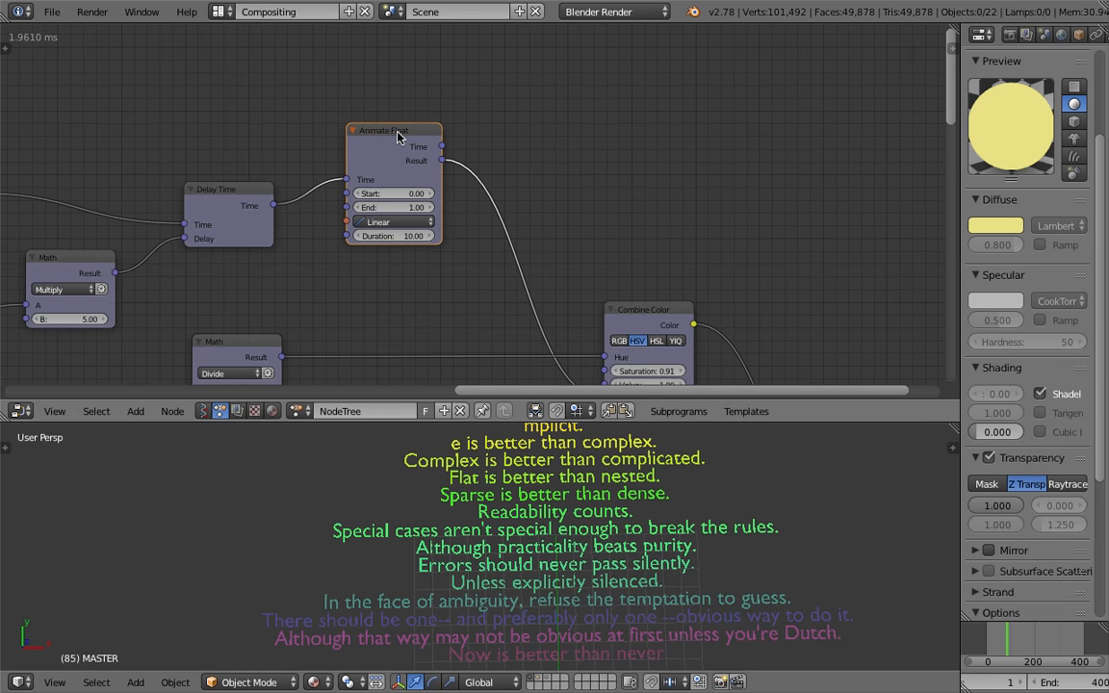
key("shift+d")
left_click(614, 132)
left_click_drag(442, 147, 486, 160)
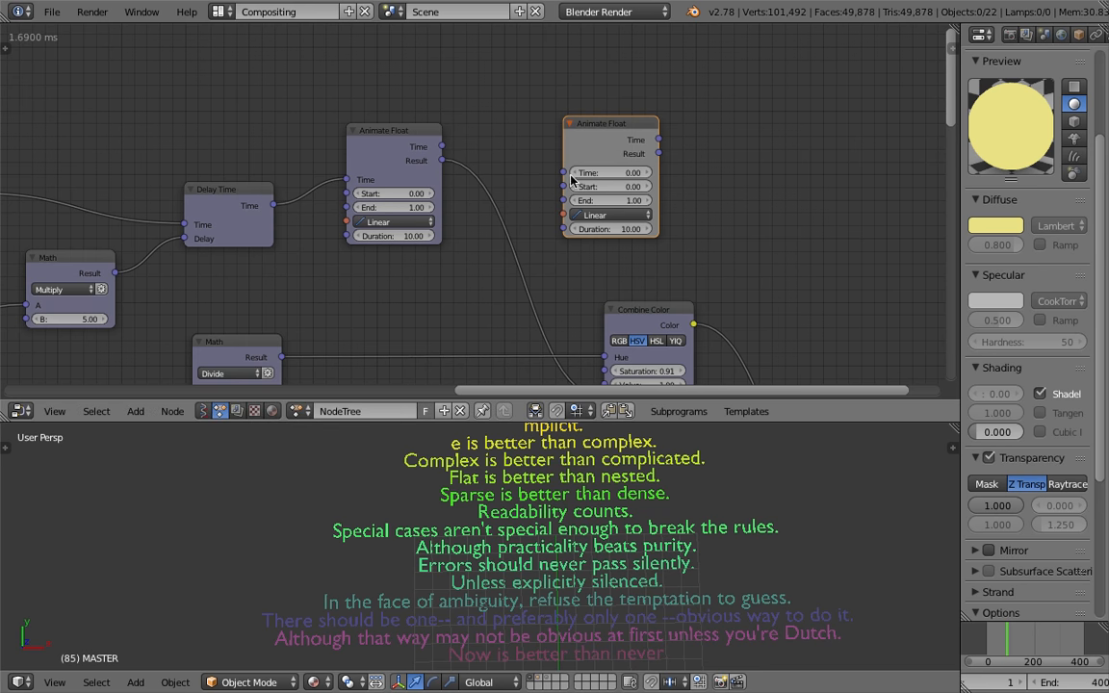
Add a Mix Floats node above the Animate Float node and save the file, confirming the overwrite
key("shift+a")
mouse_move(609, 137)
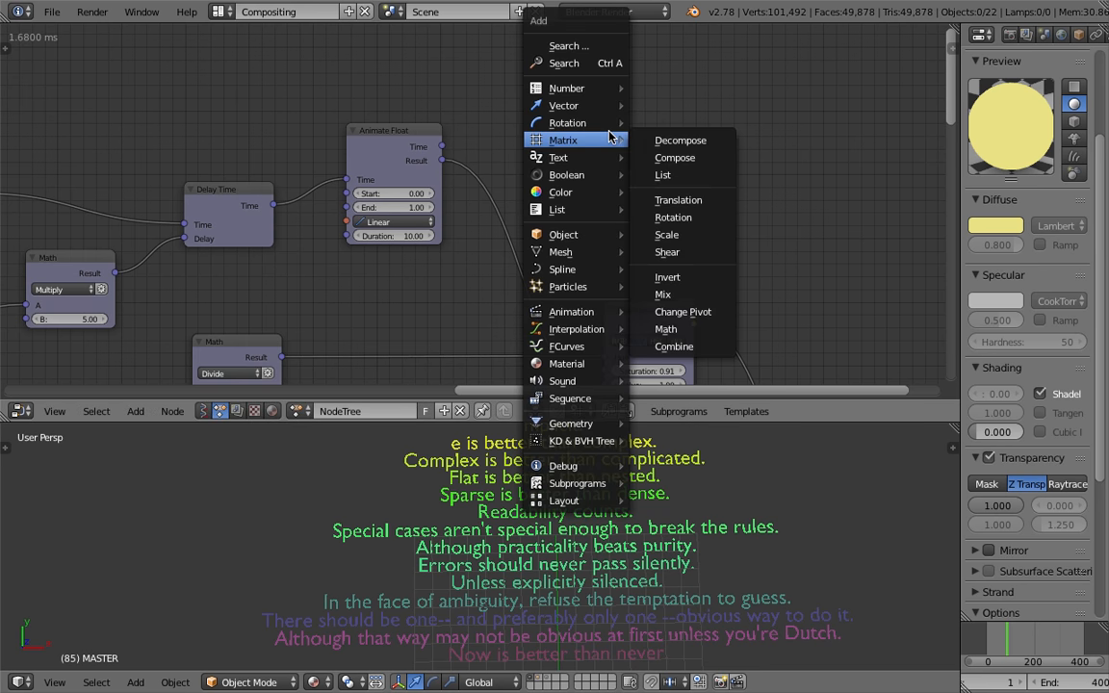
left_click(574, 63)
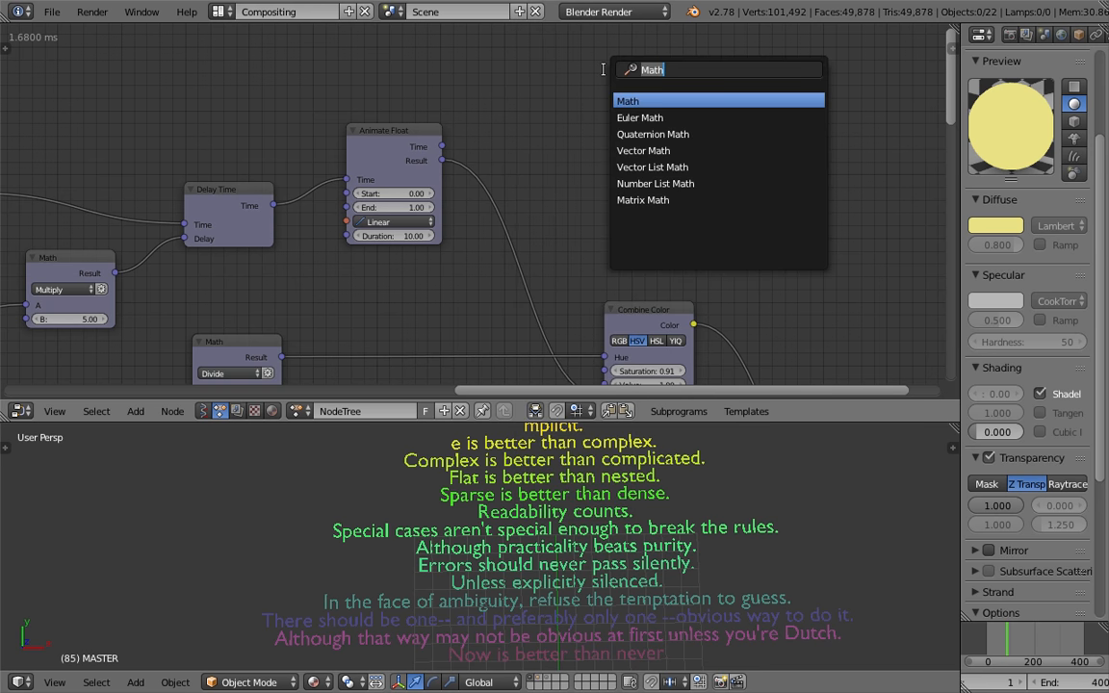
type("mix n")
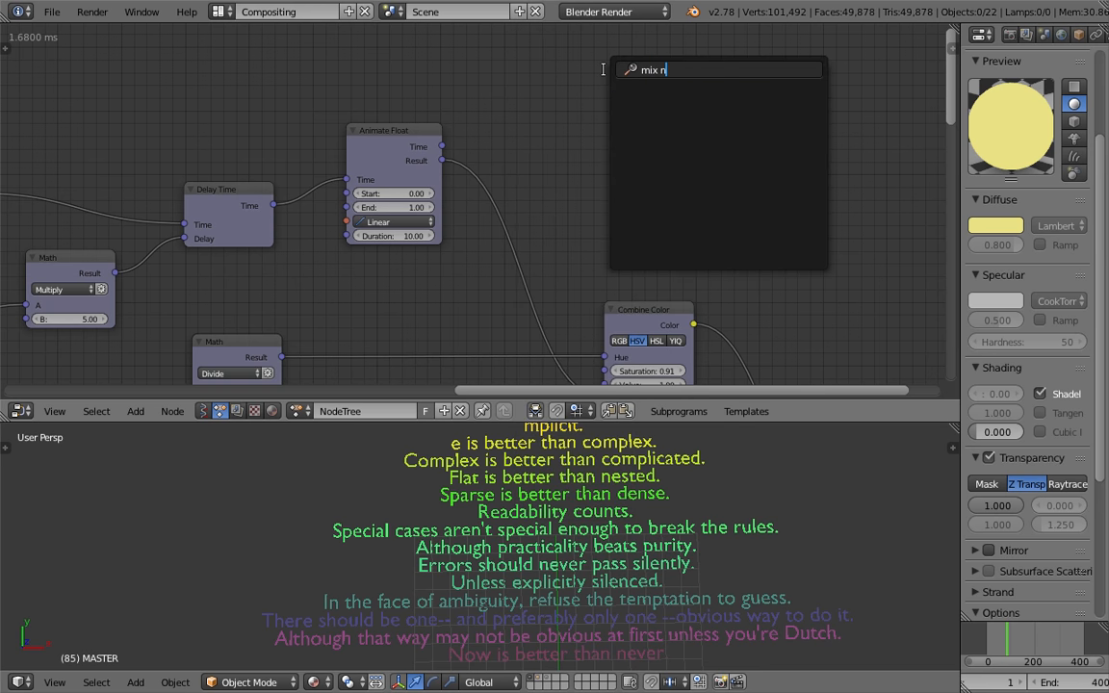
key("BackSpace")
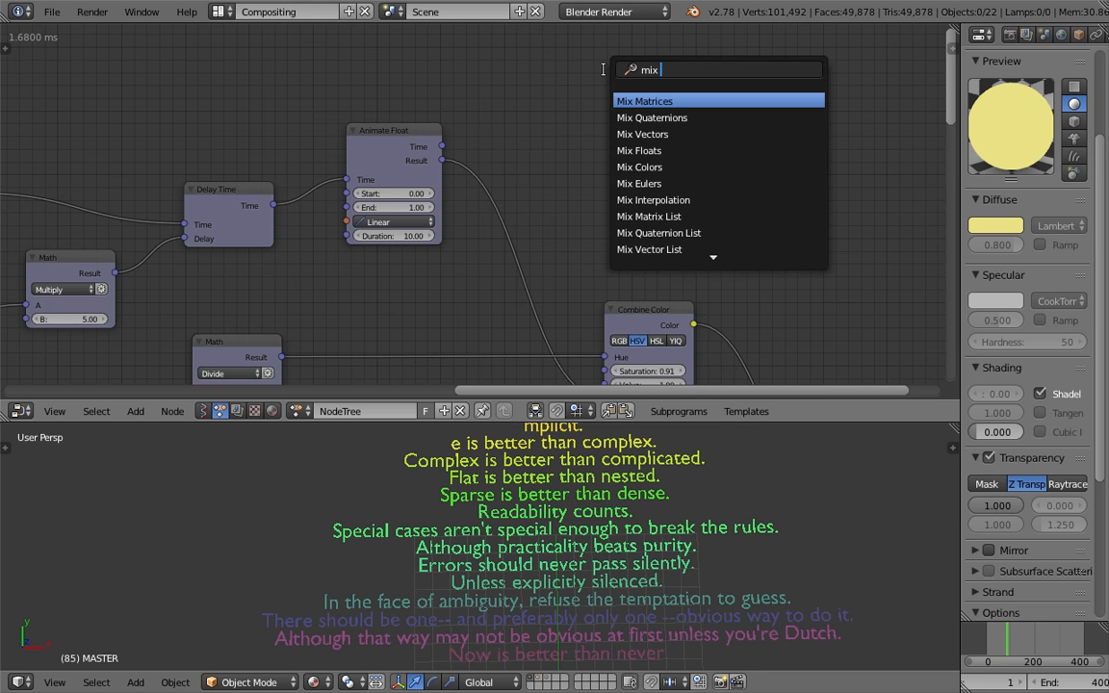
key("Down")
key("Down")
key("Down")
key("Return")
left_click(585, 77)
key("ctrl+s")
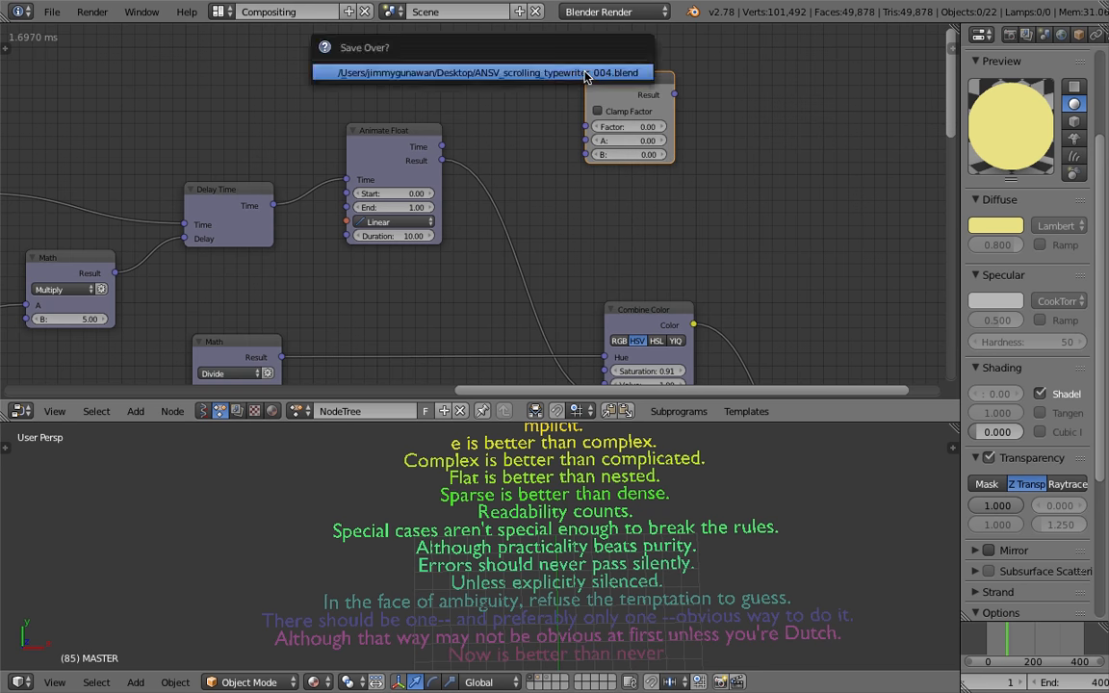
left_click(585, 73)
Widen the Mix Floats node slightly and nudge it into place
scroll(587, 115, "up", 1)
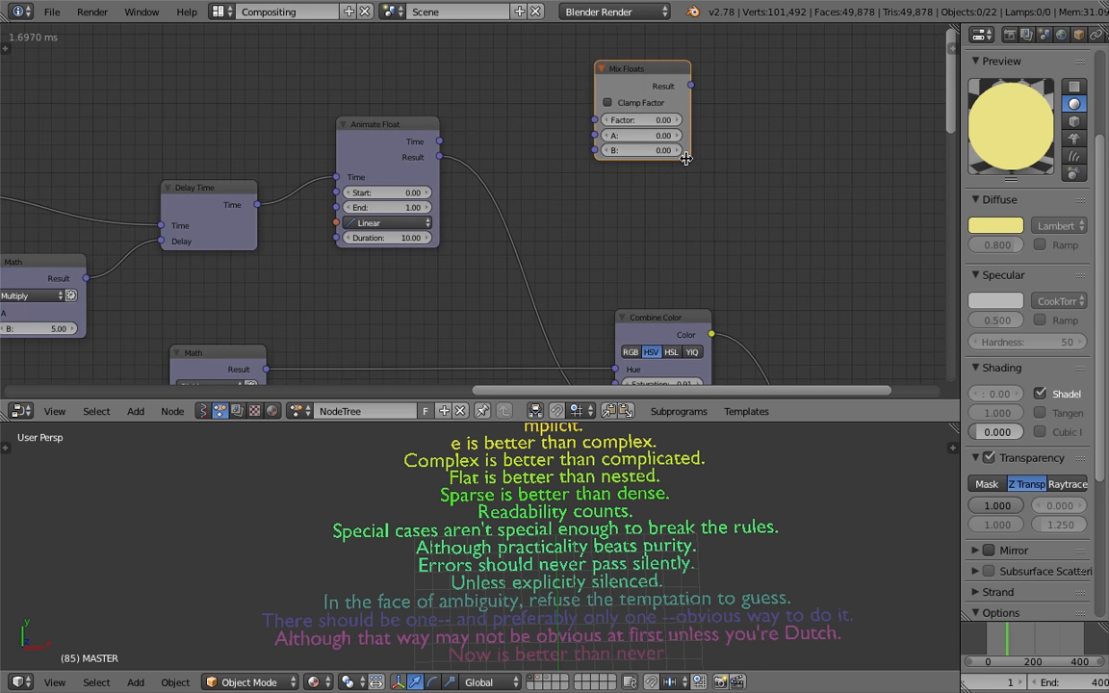
left_click_drag(686, 159, 715, 160)
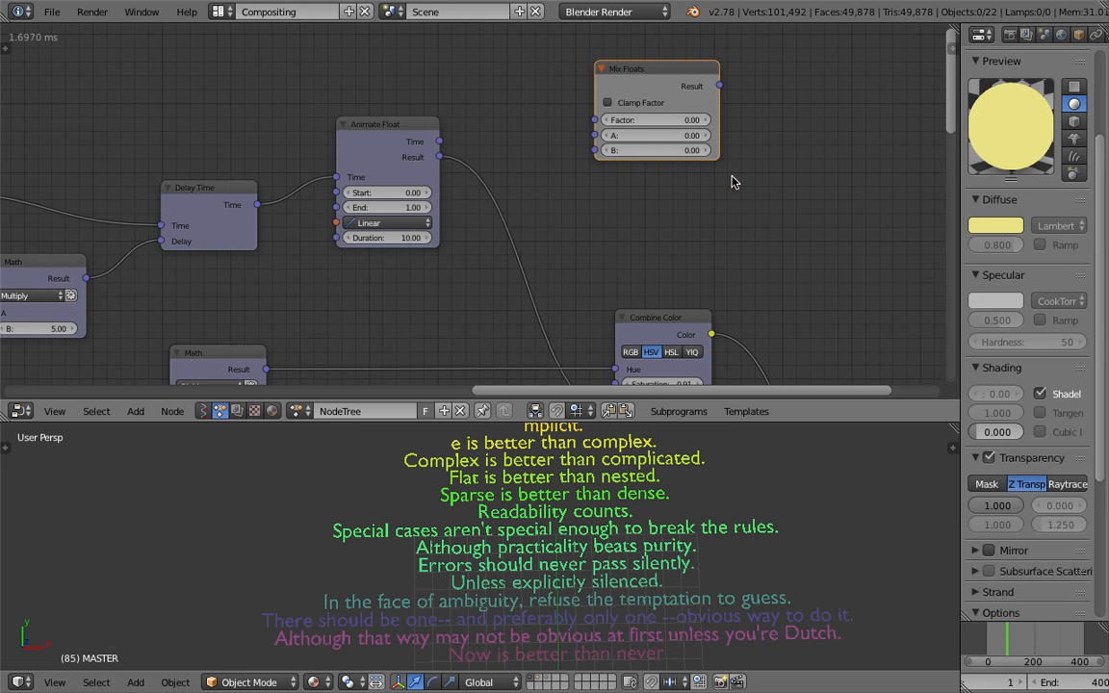
left_click_drag(647, 83, 617, 75)
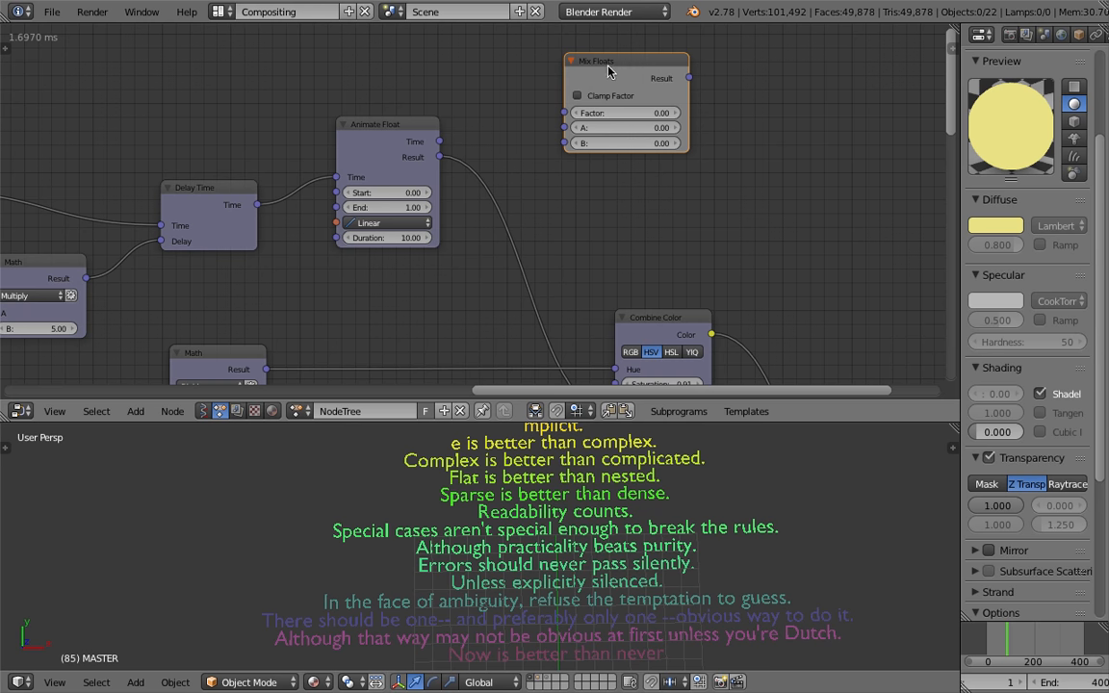
key("shift+d")
left_click(777, 113)
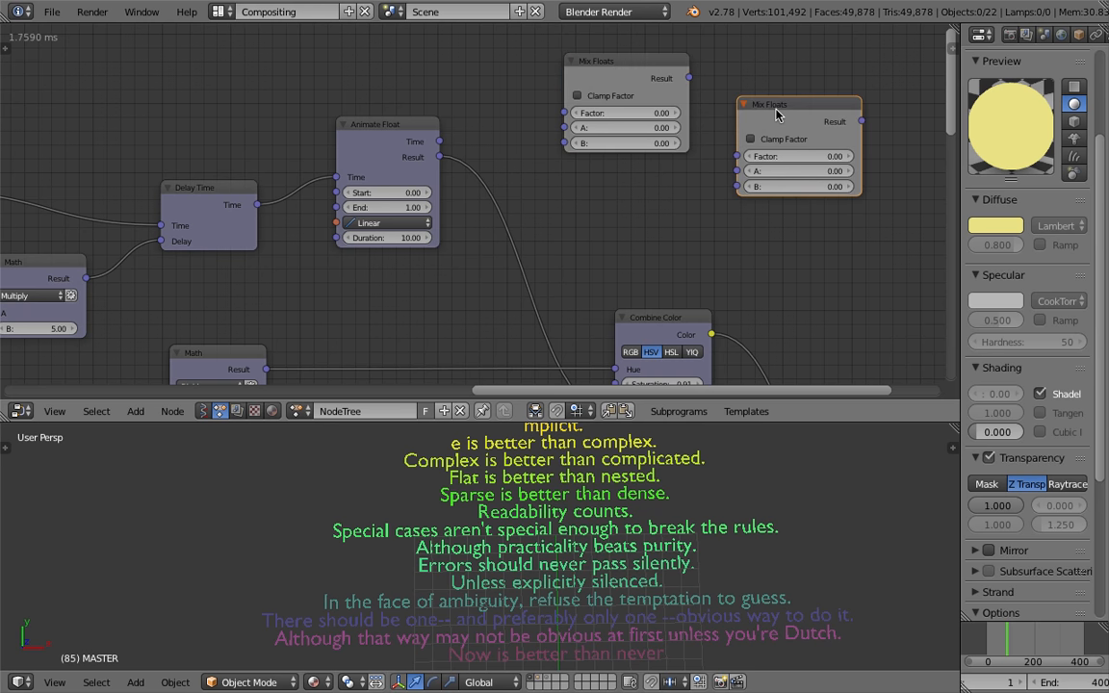
key("x")
middle_click_drag(752, 132, 742, 135)
key("shift+a")
left_click(735, 137)
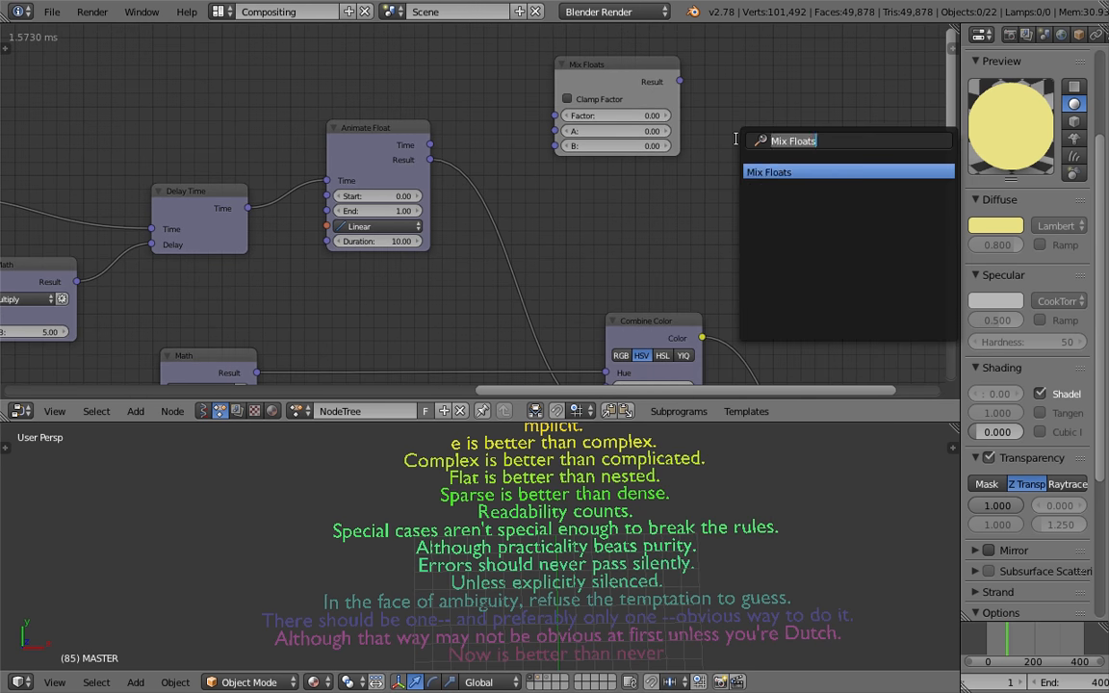
type("animat")
key("Up")
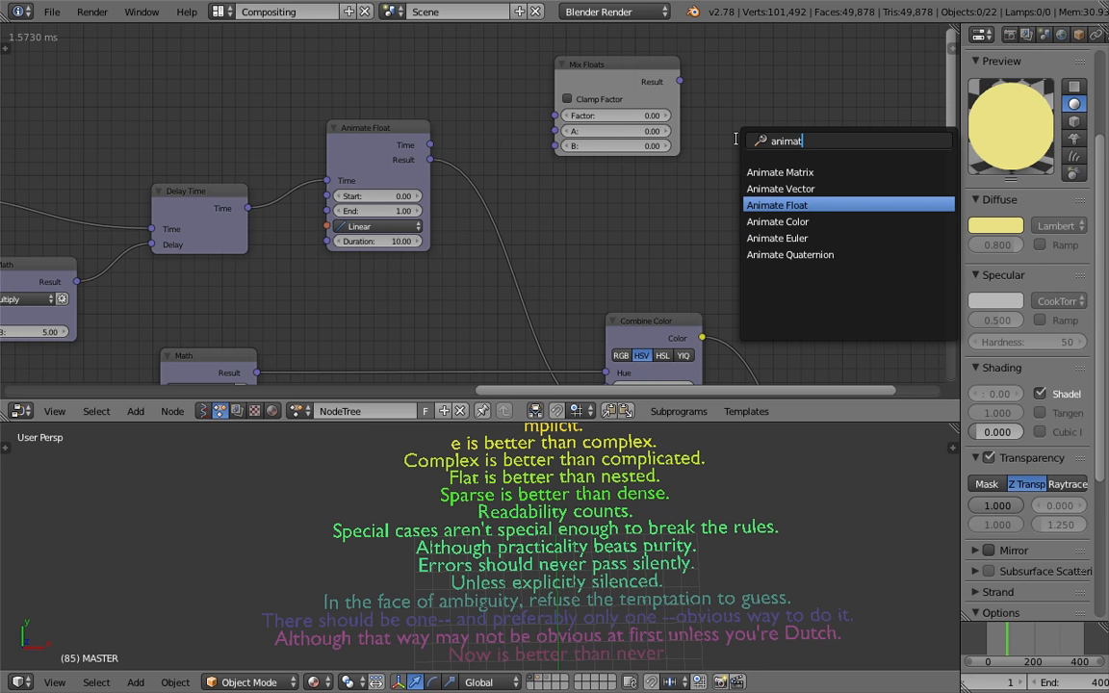
key("Up")
key("Up")
key("Escape")
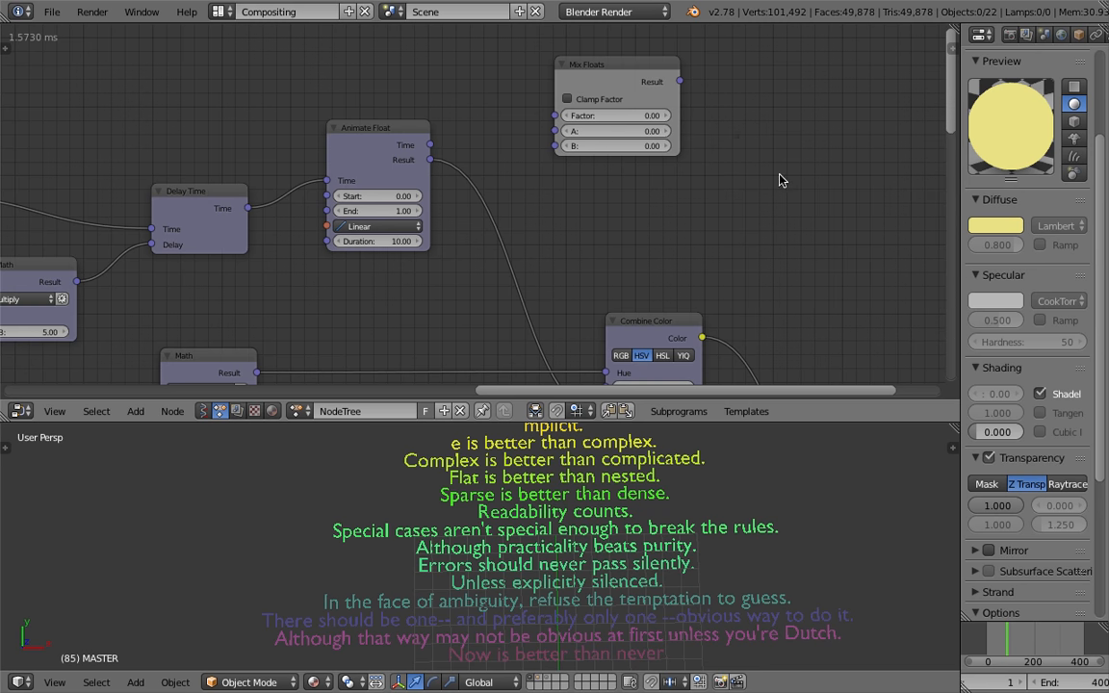
Add a Mix Float List node to the right of the Mix Floats node and position it
key("shift+a")
mouse_move(780, 209)
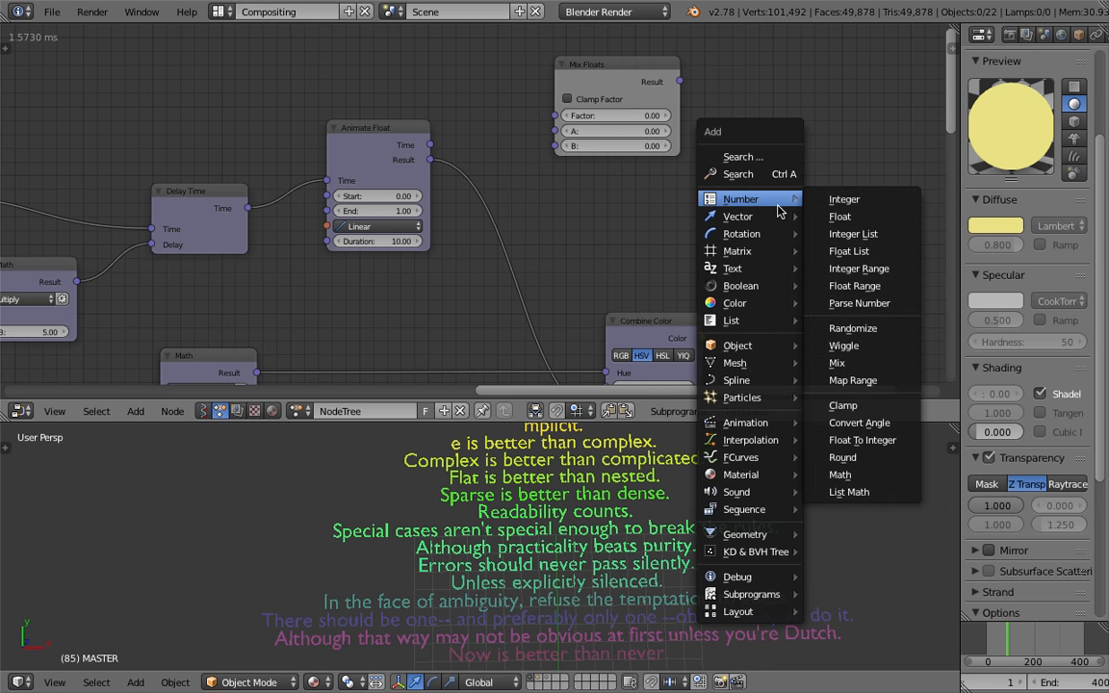
mouse_move(763, 294)
left_click(755, 175)
type("float l")
key("Down")
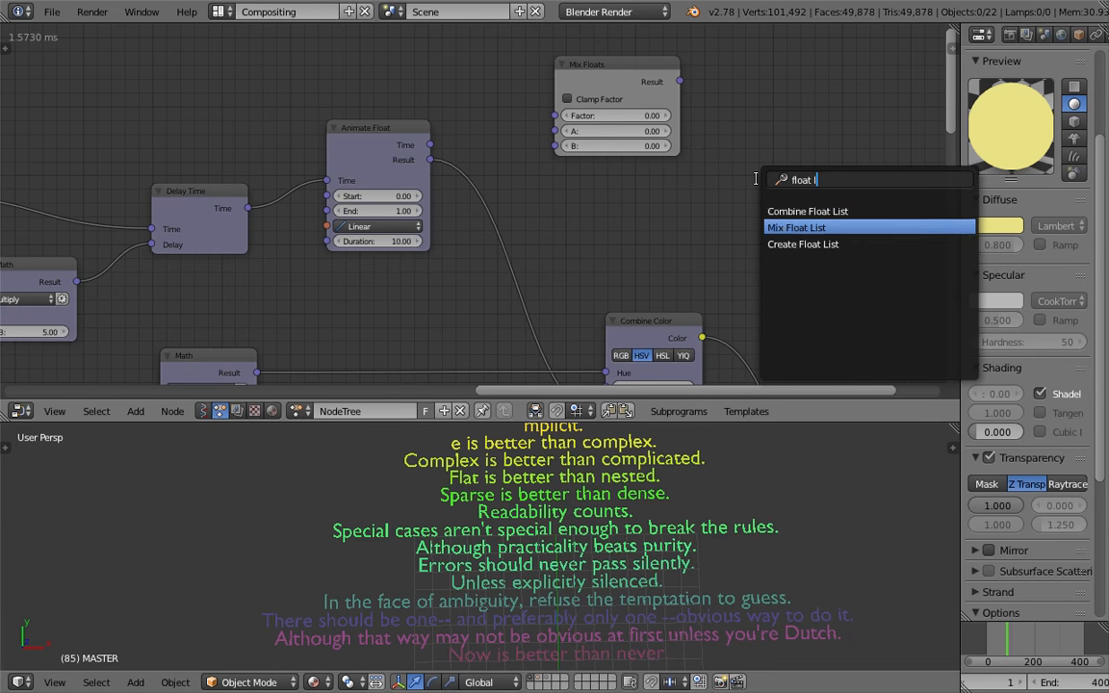
key("Return")
left_click(730, 152)
left_click_drag(758, 155, 781, 145)
middle_click_drag(765, 144, 668, 156)
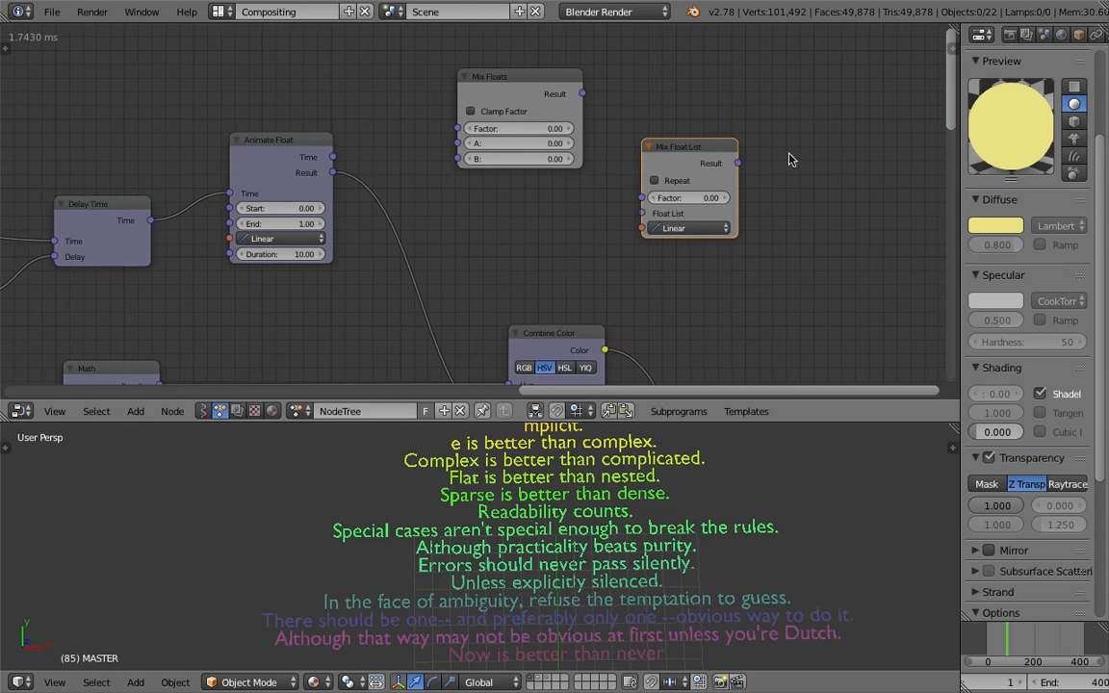
Add a Create Float List node beside the Mix Float List and save the file
key("ctrl+a")
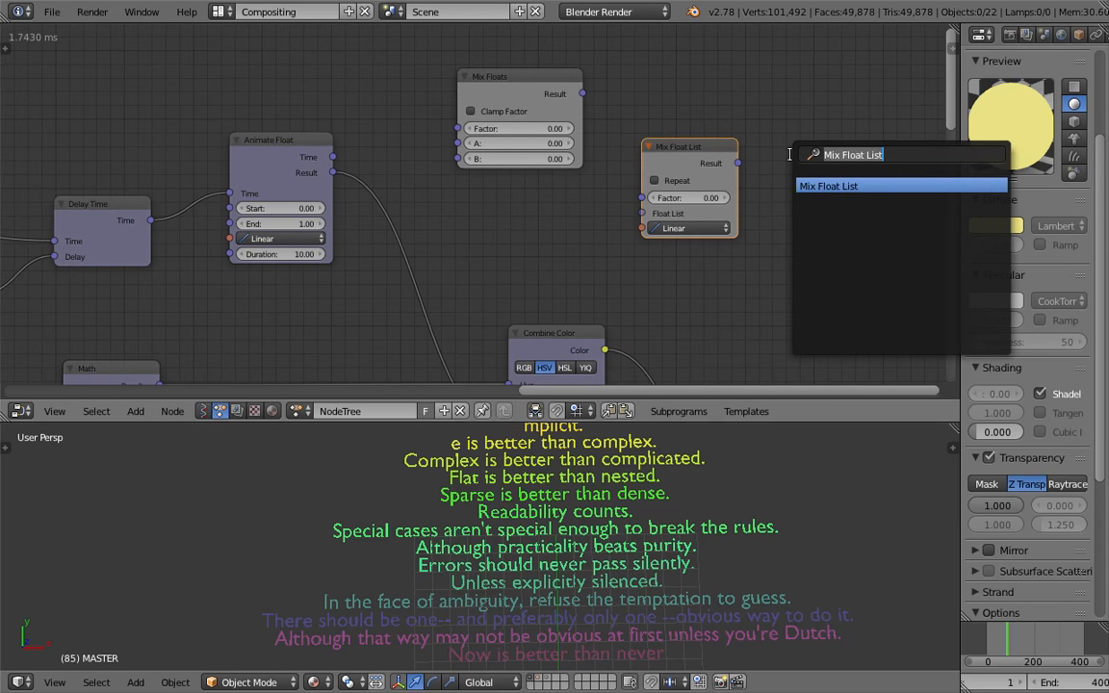
type("float li")
key("Down")
key("Down")
key("Return")
left_click(792, 159)
key("ctrl+s")
left_click(793, 158)
left_click_drag(807, 158, 780, 133)
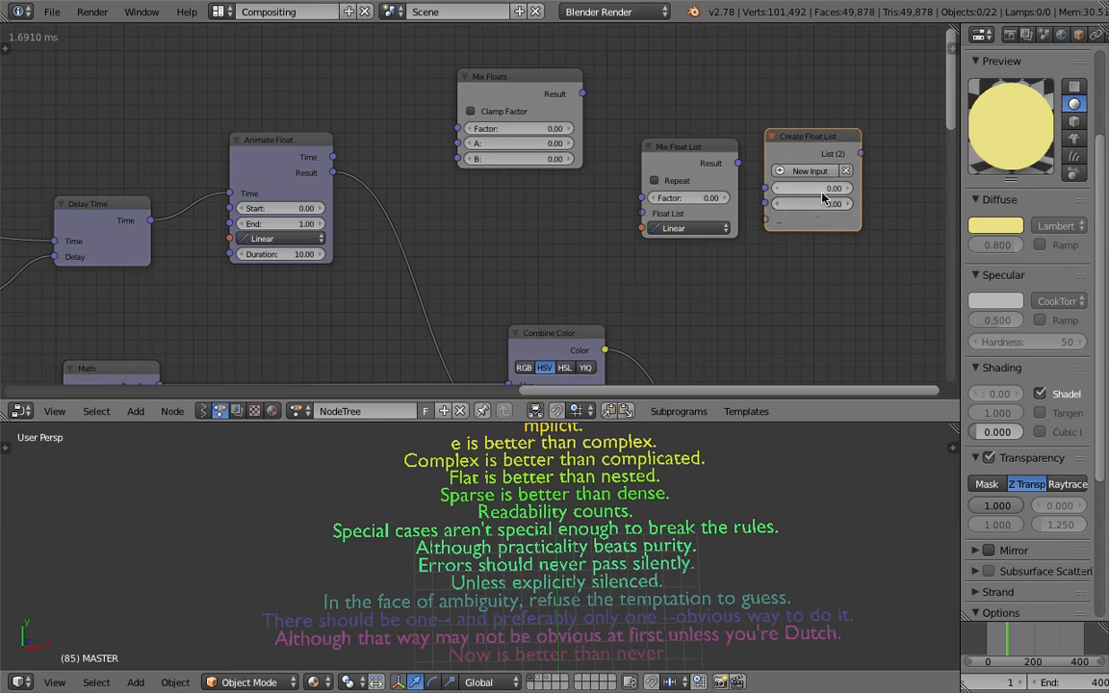
Extend the Create Float List to five inputs and set the middle three values to 1
scroll(818, 199, "up", 3)
scroll(775, 203, "down", 2)
middle_click_drag(775, 203, 411, 213)
scroll(520, 208, "up", 4)
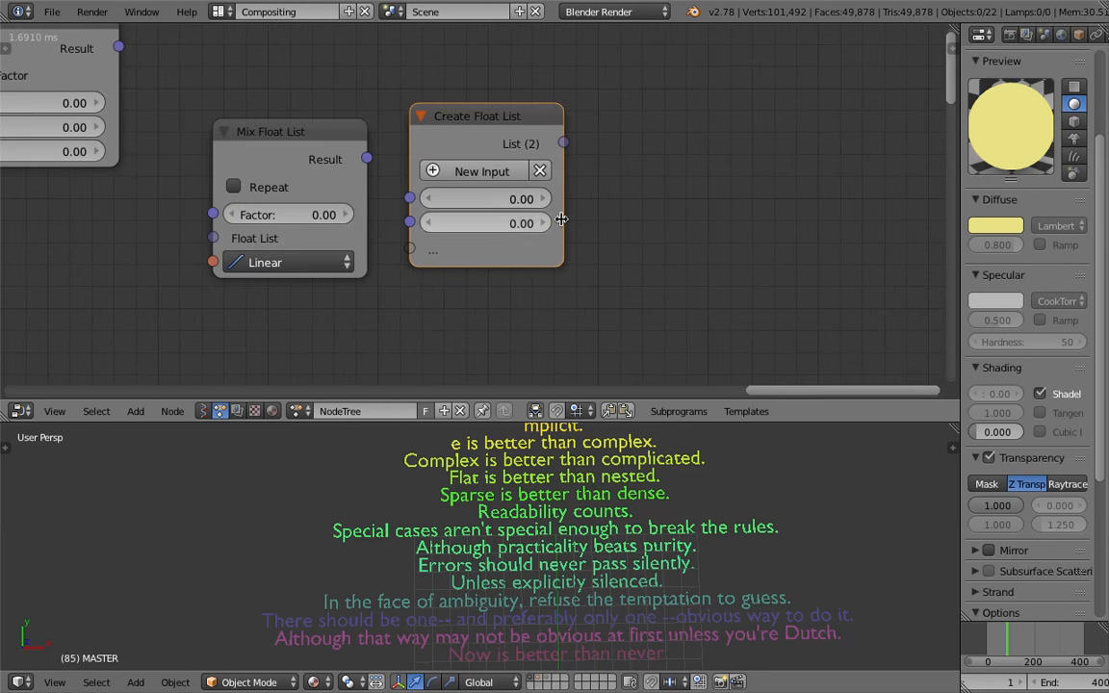
scroll(544, 219, "up", 1)
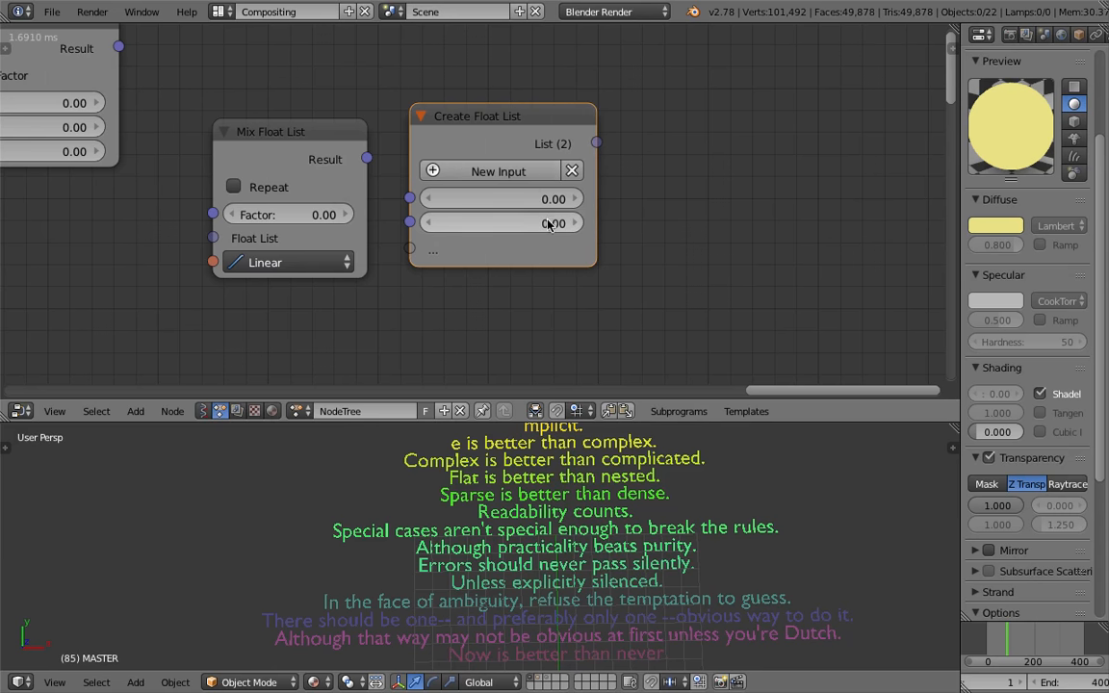
left_click(531, 171)
left_click(531, 172)
left_click(531, 171)
left_click(520, 223)
type("1")
key("Tab")
type("1")
key("Tab")
type("1")
key("Return")
Connect the Create Float List output to the Mix Float List's Float List input and save the file
scroll(619, 268, "down", 2)
scroll(618, 267, "down", 4)
middle_click_drag(619, 268, 689, 238)
left_click_drag(483, 155, 737, 141)
key("g")
left_click(668, 152)
left_click_drag(659, 164, 707, 194)
key("ctrl+s")
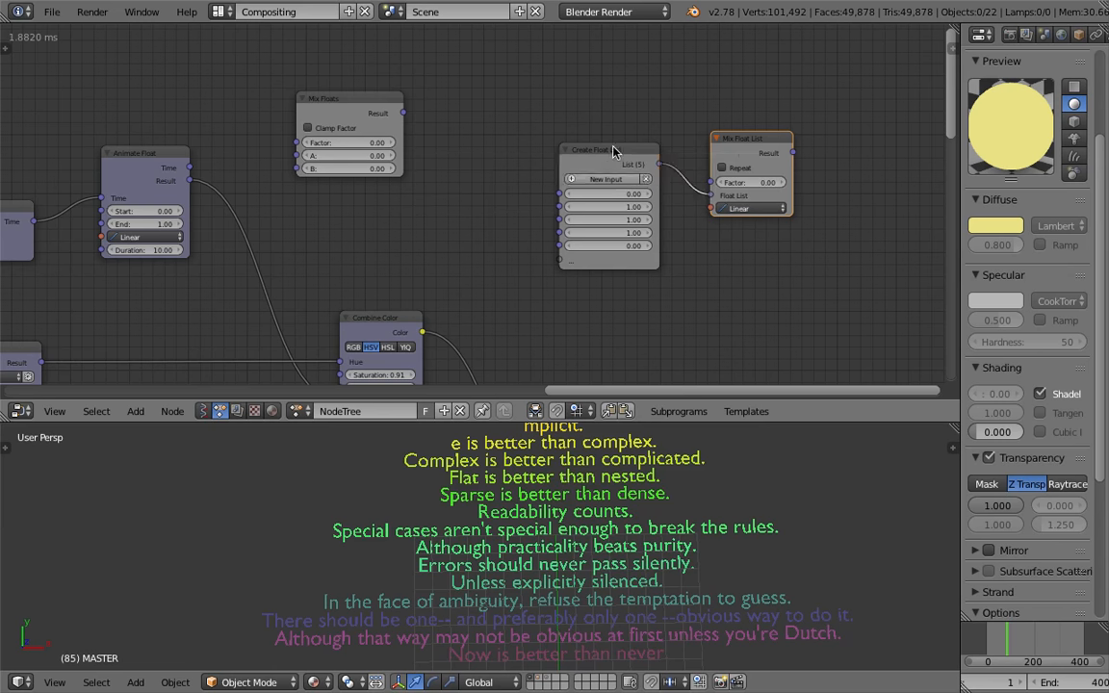
left_click(705, 194)
Rearrange the Create Float List, Mix Float List and Mix Floats nodes into a tidy group, saving along the way
left_click_drag(627, 152, 566, 168)
left_click_drag(748, 143, 696, 125)
key("ctrl+s")
left_click(680, 154)
left_click_drag(553, 173, 429, 165)
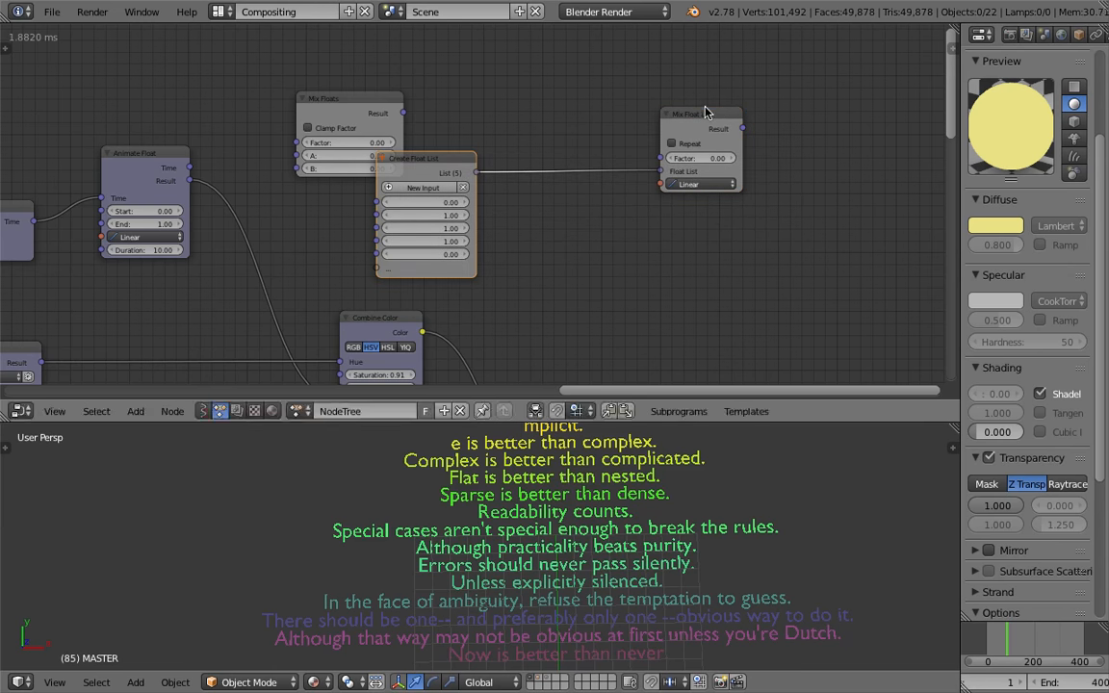
left_click_drag(681, 143, 612, 145)
middle_click_drag(616, 145, 765, 142)
left_click_drag(495, 106, 497, 60)
left_click_drag(549, 171, 453, 173)
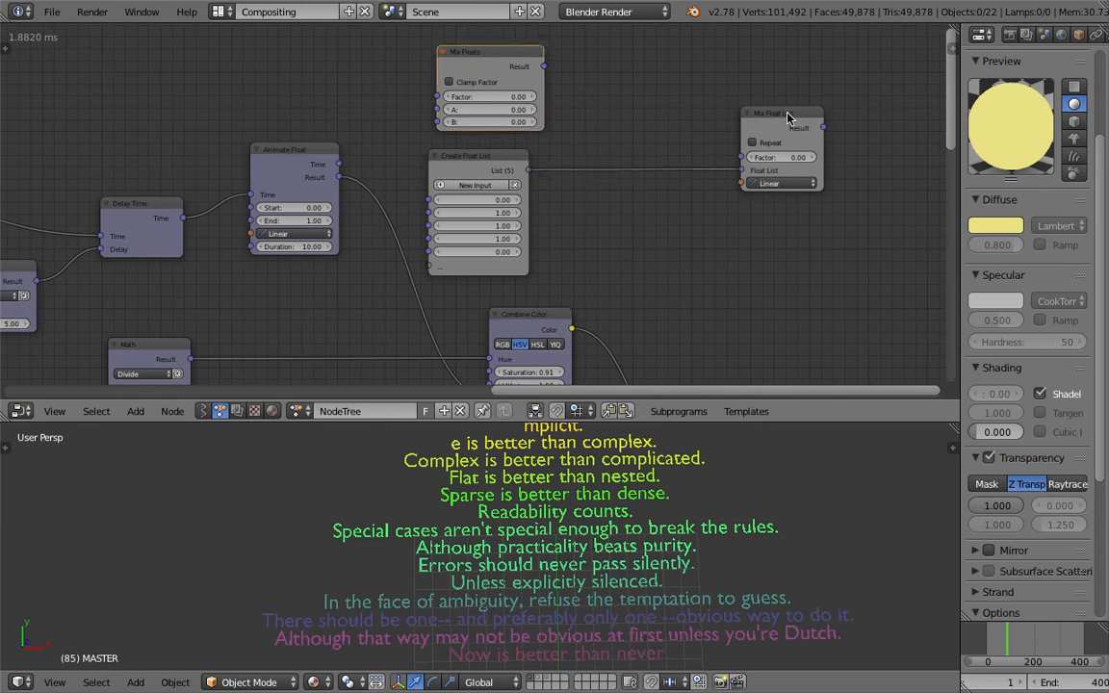
left_click_drag(787, 118, 592, 154)
middle_click_drag(574, 151, 627, 151)
Link the Delay Time output into the Mix Float List factor and its result into the Combine Color alpha
scroll(465, 186, "up", 2)
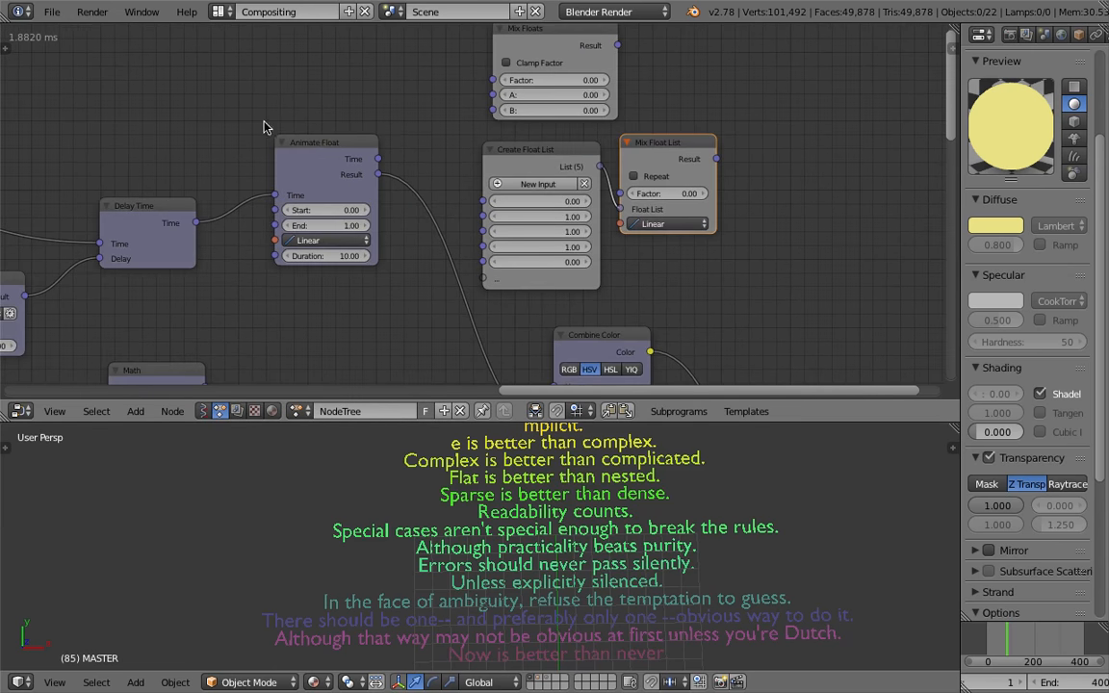
scroll(320, 151, "up", 1)
left_click_drag(243, 146, 219, 145)
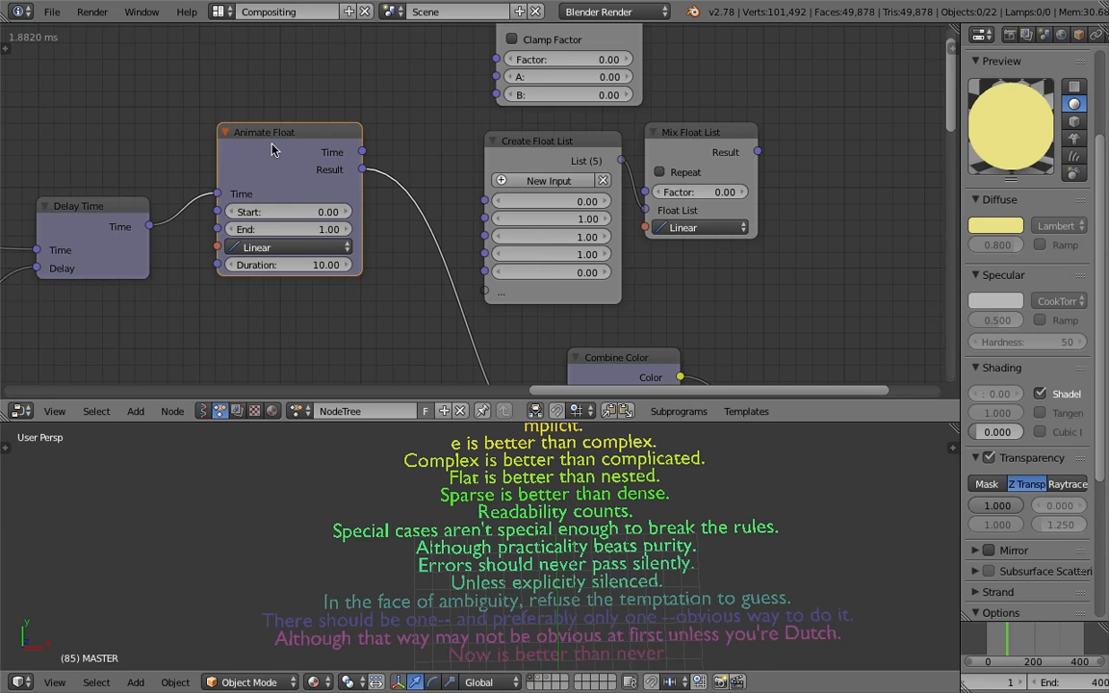
scroll(691, 179, "down", 1)
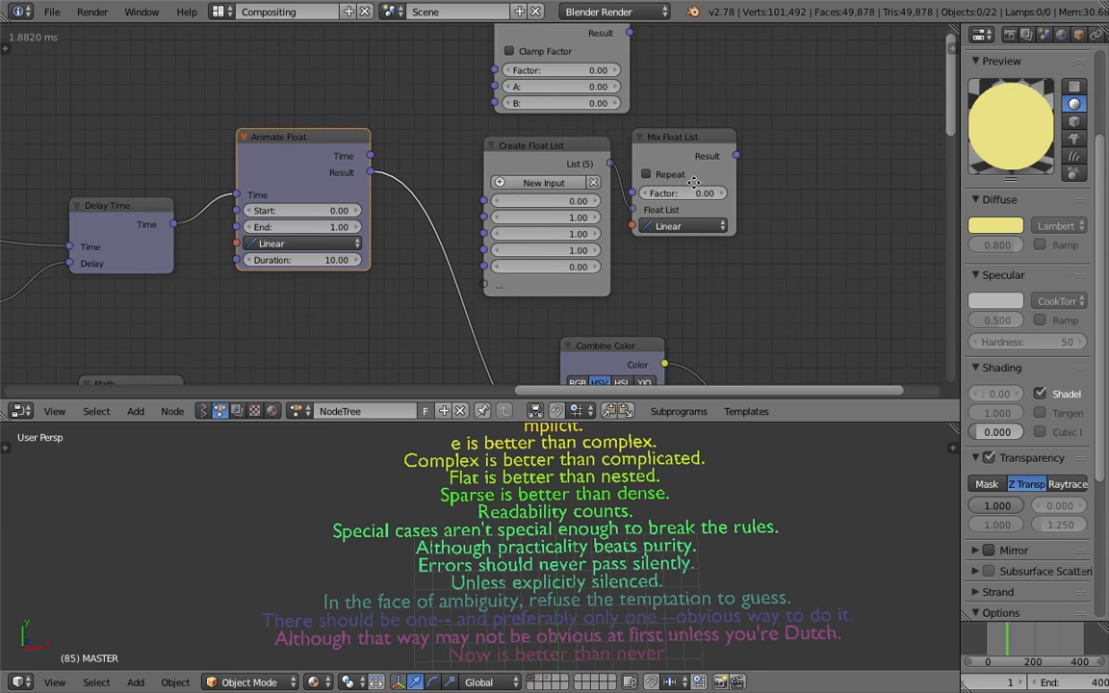
middle_click_drag(691, 183, 775, 163)
scroll(774, 129, "down", 1)
left_click(774, 129)
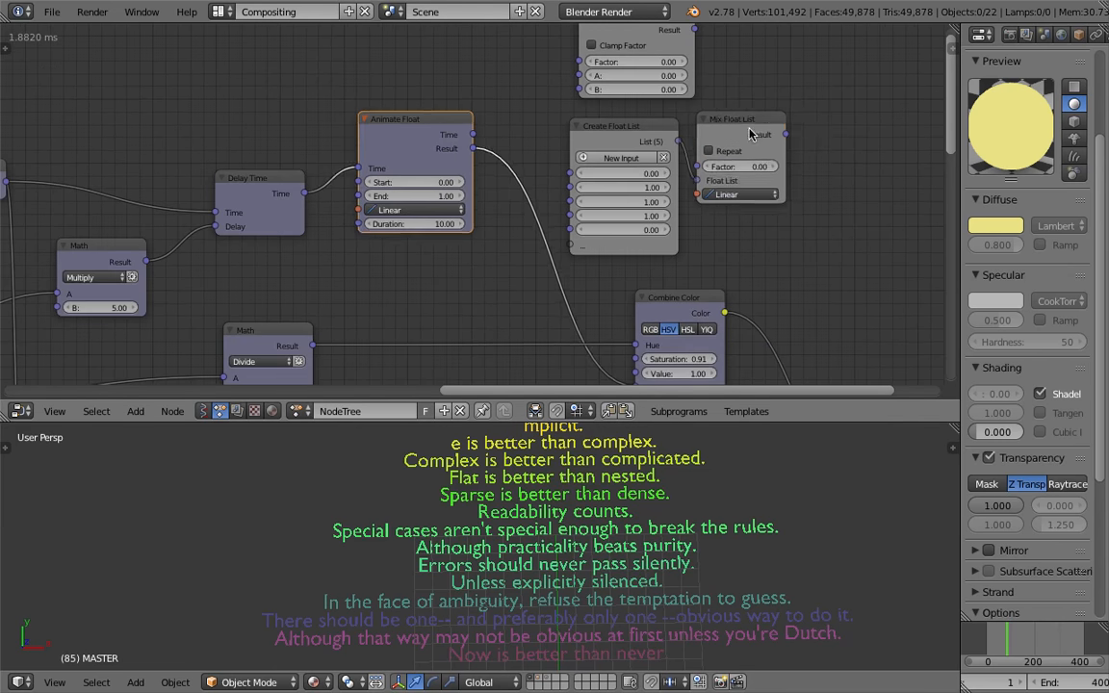
left_click(643, 135)
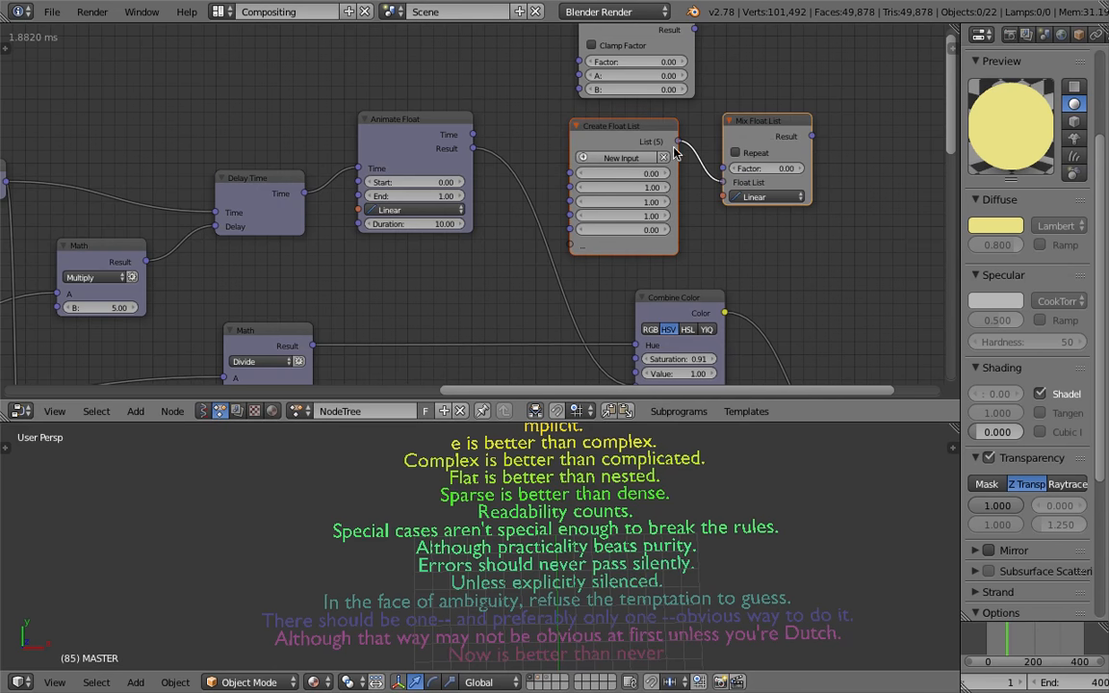
left_click_drag(304, 192, 813, 142)
scroll(741, 112, "down", 2)
left_click_drag(729, 101, 580, 280)
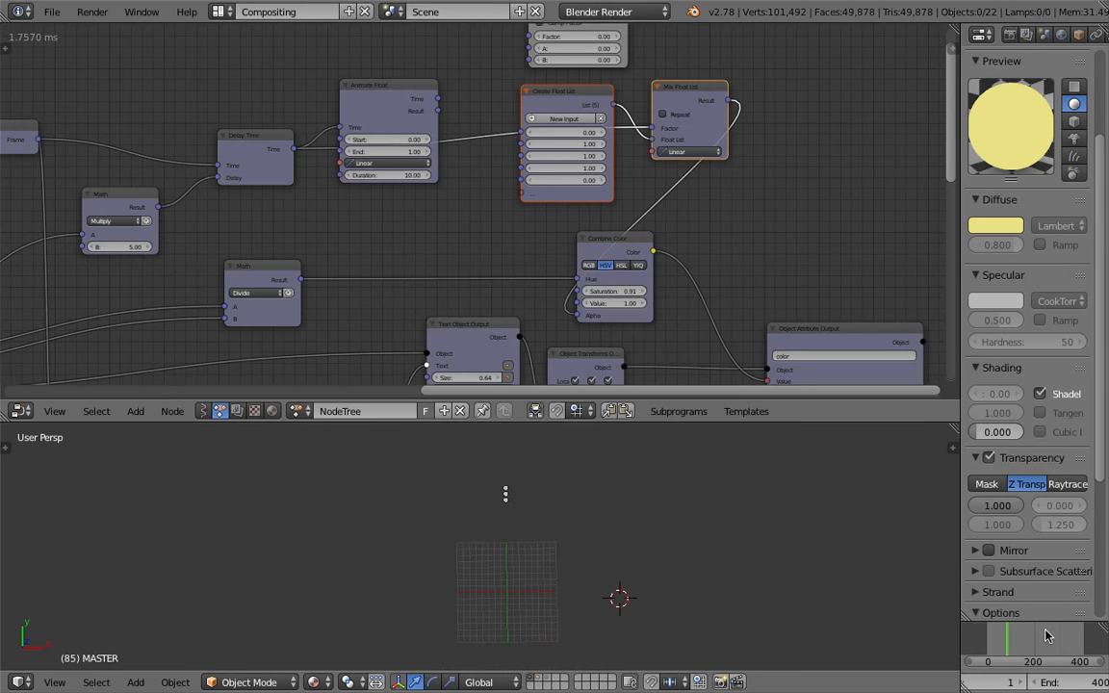
Scrub the timeline to frame 43 and enable Repeat on the Mix Float List node
left_click_drag(1031, 638, 996, 640)
left_click(673, 118)
middle_click_drag(685, 157, 642, 201)
scroll(642, 201, "up", 2)
Add a Debug node beside the Mix Float List and connect the Mix Float List result to it
key("ctrl+a")
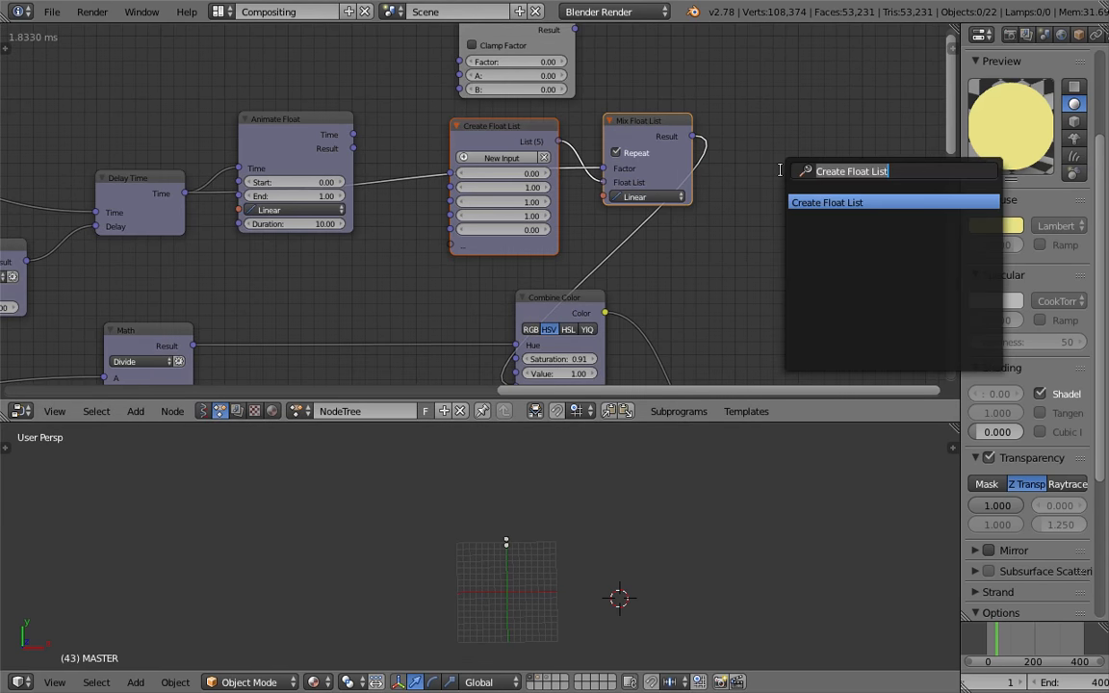
type("debug")
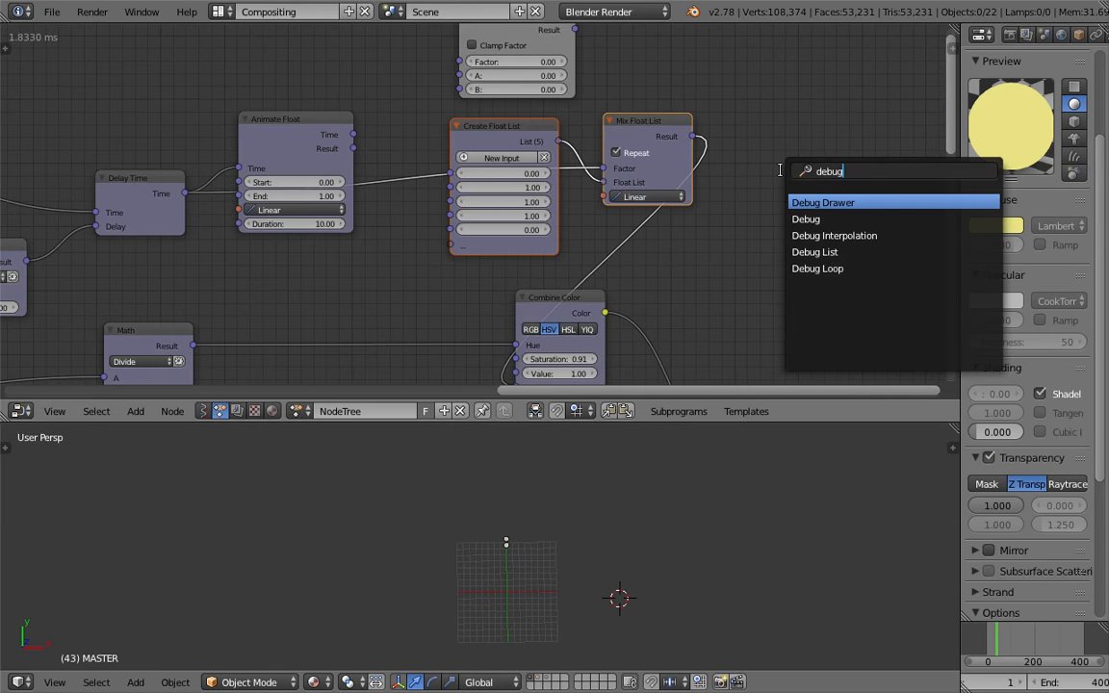
key("Down")
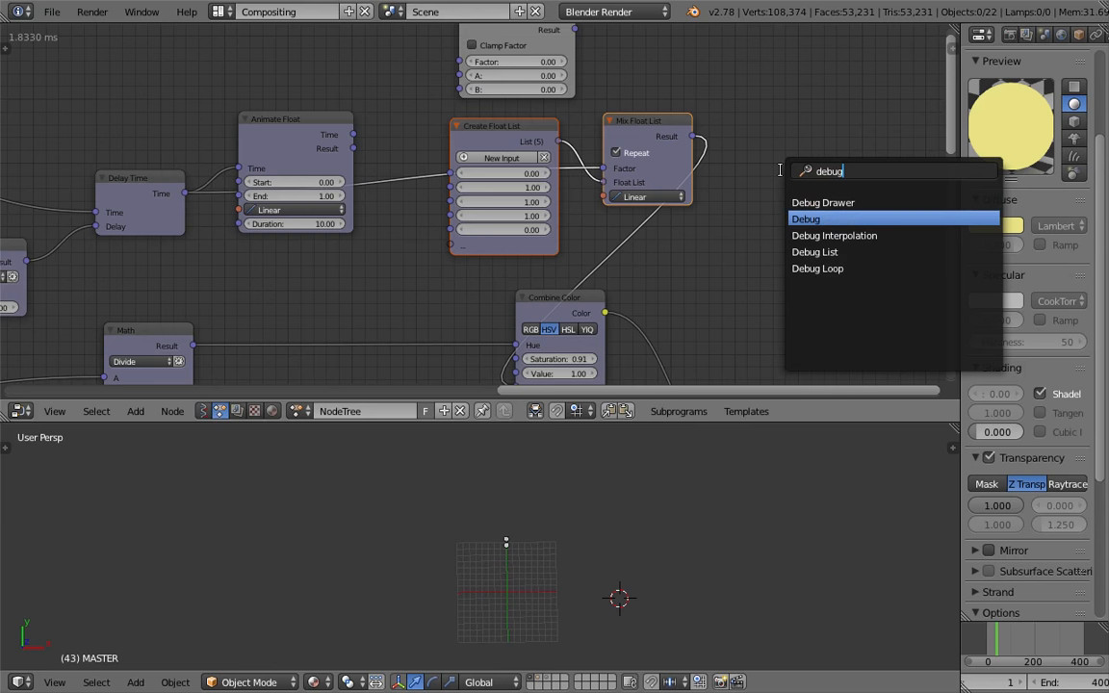
key("Return")
left_click(781, 174)
left_click_drag(693, 137, 695, 141)
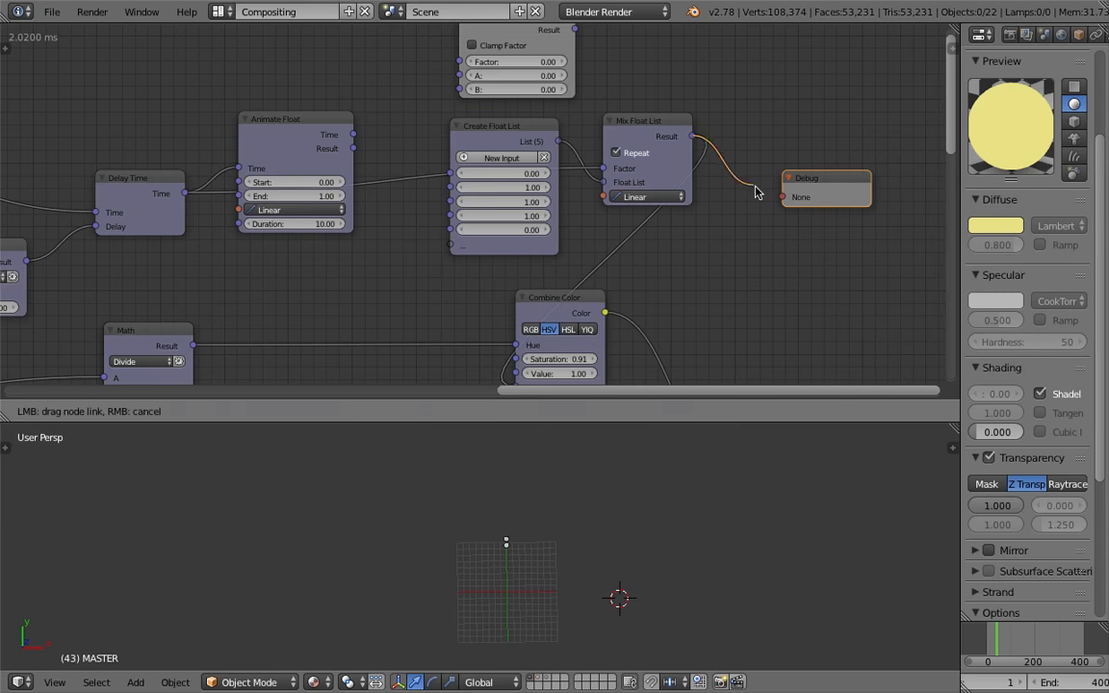
left_click_drag(787, 169, 816, 171)
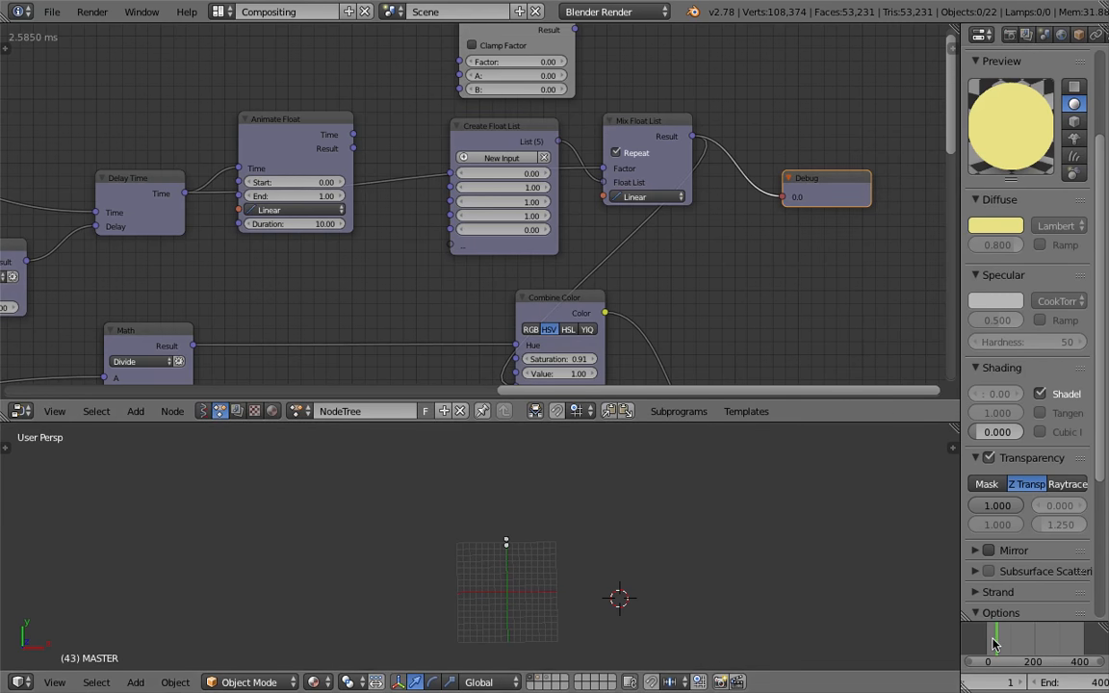
Add a Debug Loop node and connect the Mix Float List result to its Data input to print the list
left_click_drag(997, 648, 1026, 646)
key("shift+a")
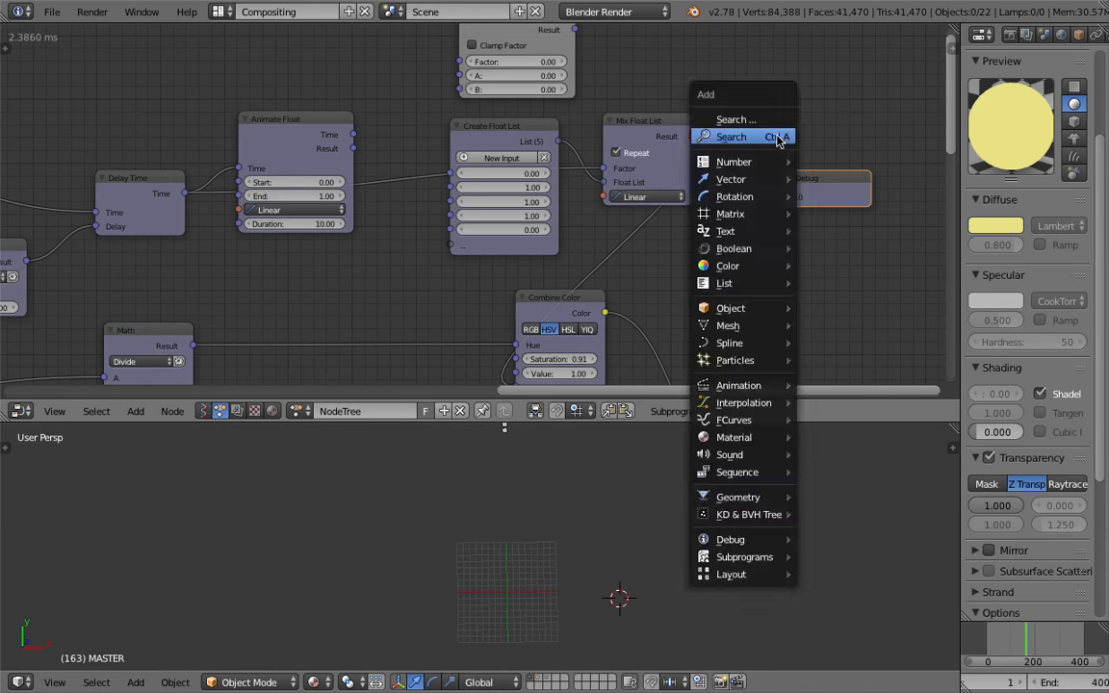
left_click(781, 135)
type("debug l")
key("Down")
key("Return")
left_click(785, 96)
left_click_drag(692, 136, 784, 132)
left_click(868, 115)
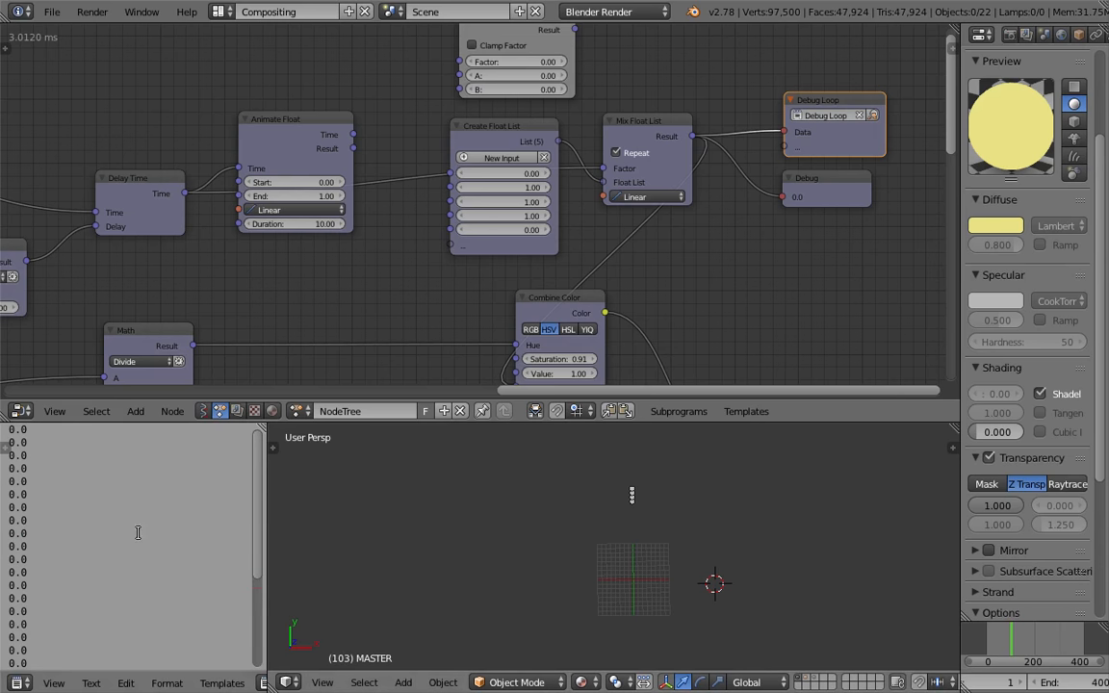
Rearrange the nodes and link the Animate Float result into the Mix Float List's Factor input
middle_click_drag(447, 174, 447, 199)
scroll(448, 199, "up", 1)
left_click_drag(676, 153, 701, 163)
left_click_drag(505, 134, 441, 239)
scroll(402, 185, "up", 1)
left_click_drag(258, 145, 267, 101)
scroll(272, 134, "down", 1)
left_click_drag(342, 108, 635, 208)
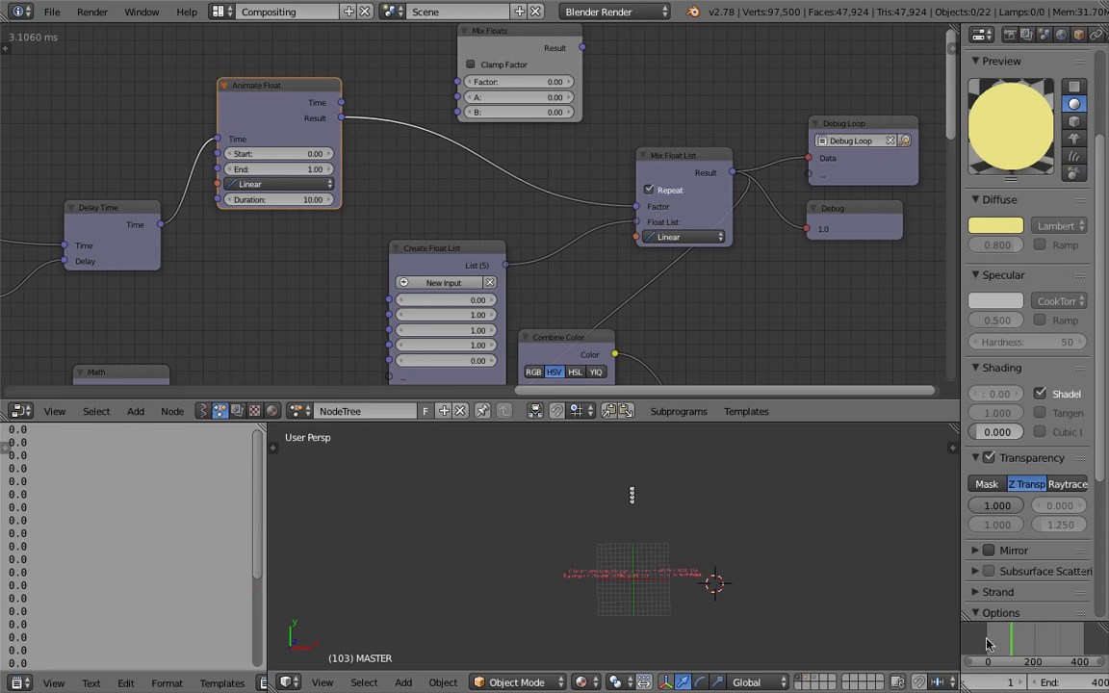
Scrub the timeline to about frame 50 and save the file
scroll(770, 597, "up", 5)
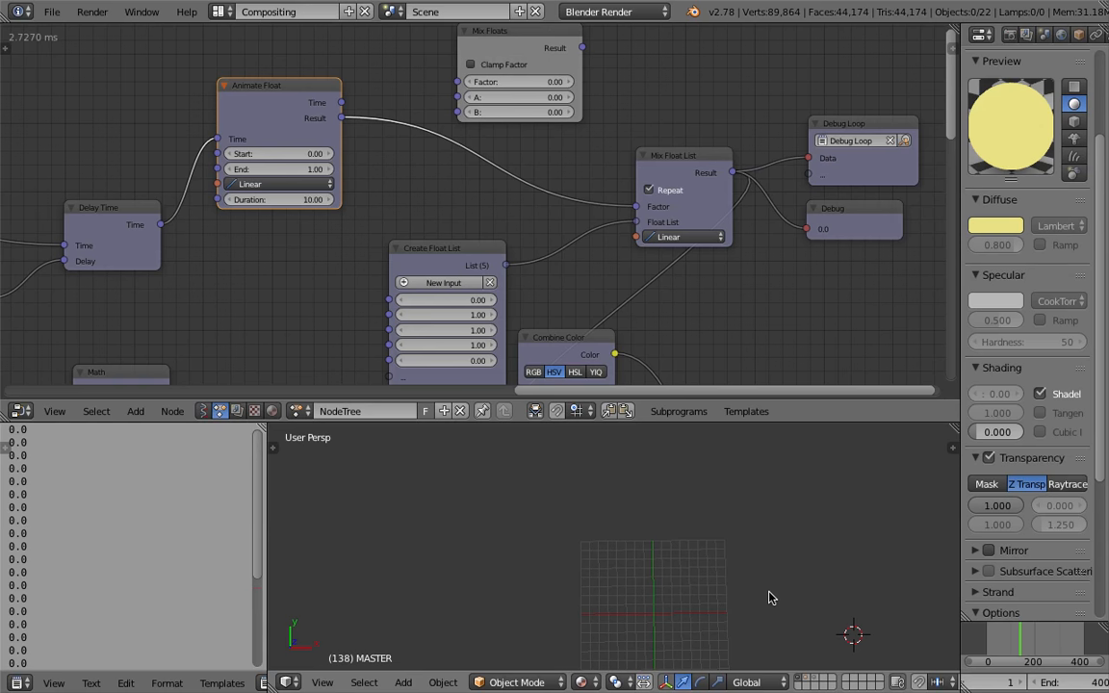
left_click(993, 642)
left_click_drag(991, 639, 999, 637)
key("ctrl+s")
left_click(674, 484)
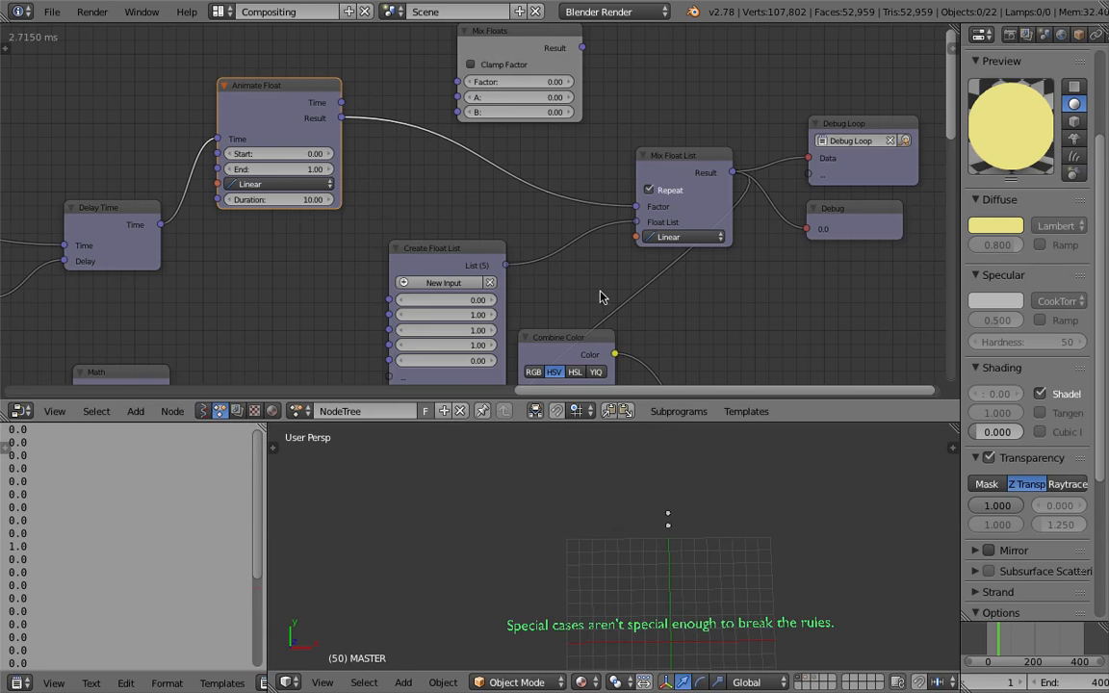
Reposition the Create Float List and Animate Float nodes and save the file
left_click_drag(469, 254, 442, 215)
key("ctrl+s")
left_click_drag(255, 86, 232, 83)
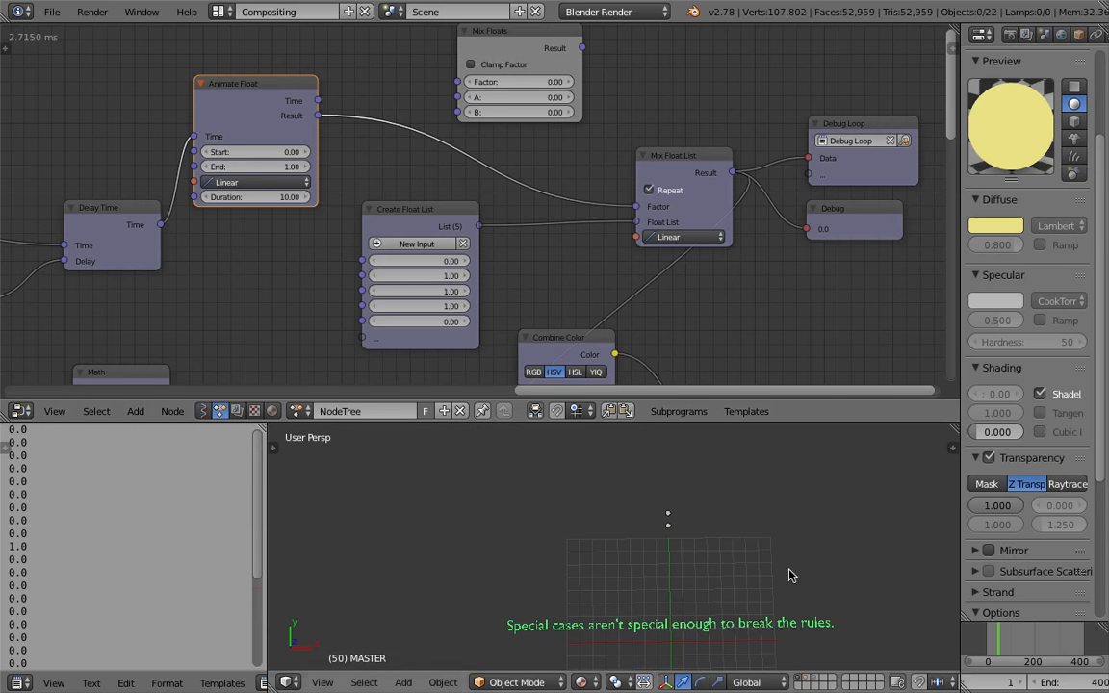
Jump to frame 0, play the animation briefly and pause it
left_click(985, 648)
scroll(1042, 686, "right", 3)
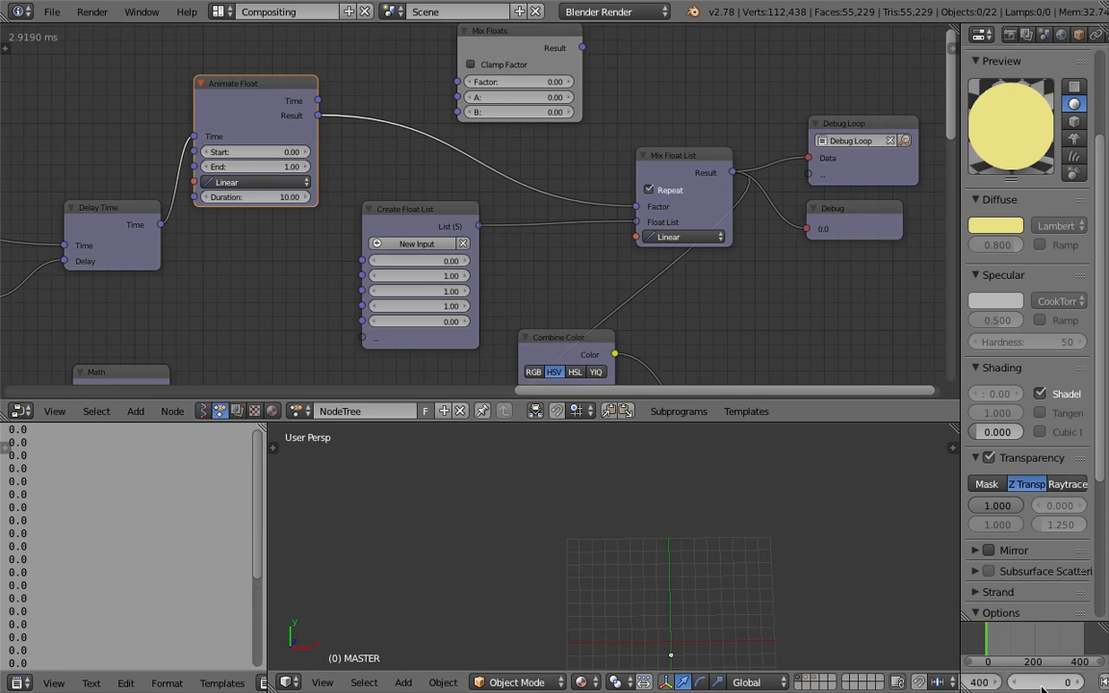
left_click(1002, 681)
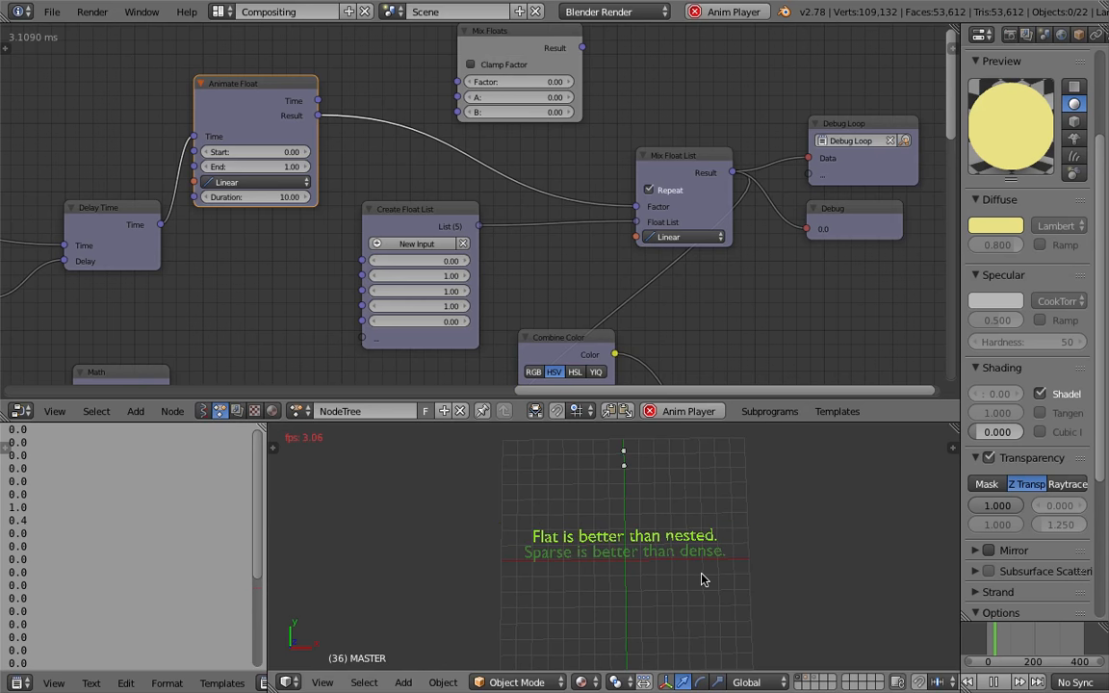
left_click(994, 681)
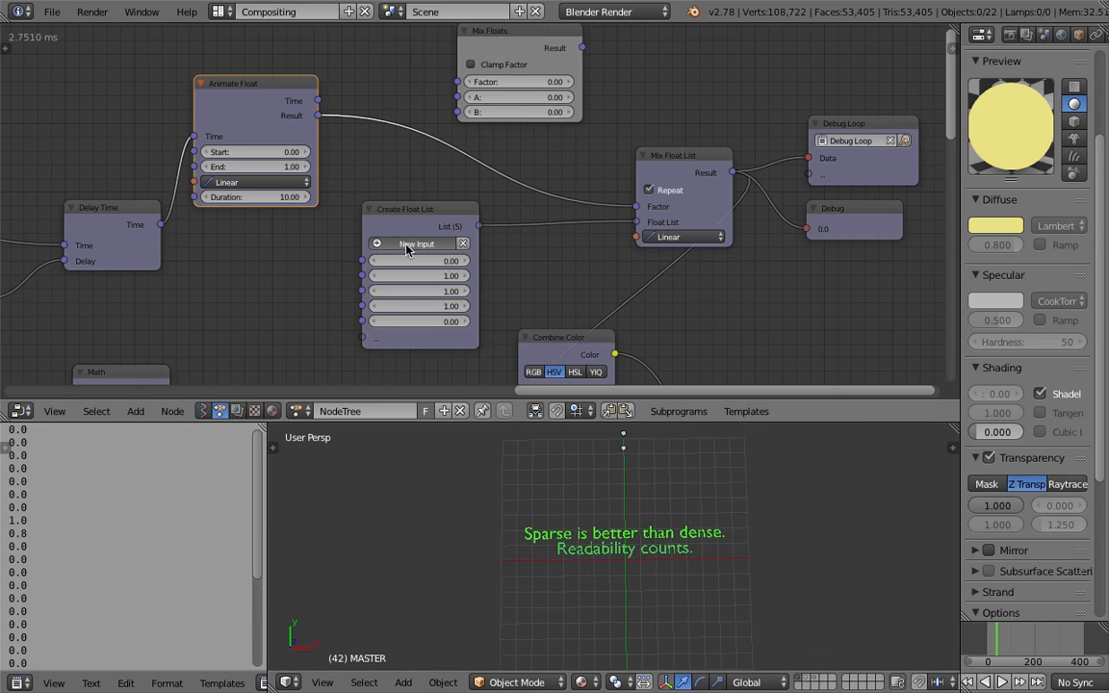
Add a new input to the Create Float List node and save the file
left_click(405, 244)
key("Return")
key("ctrl+s")
left_click(448, 364)
Rewind to the start frame and play the animation
left_click(983, 643)
left_click(979, 685)
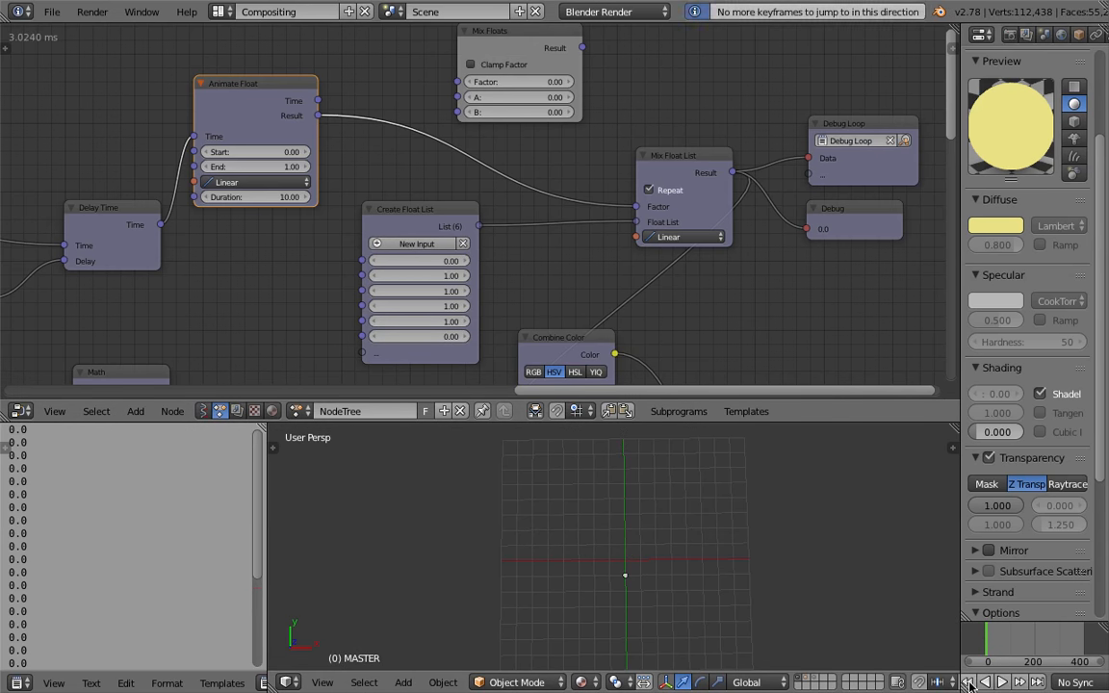
left_click(1036, 681)
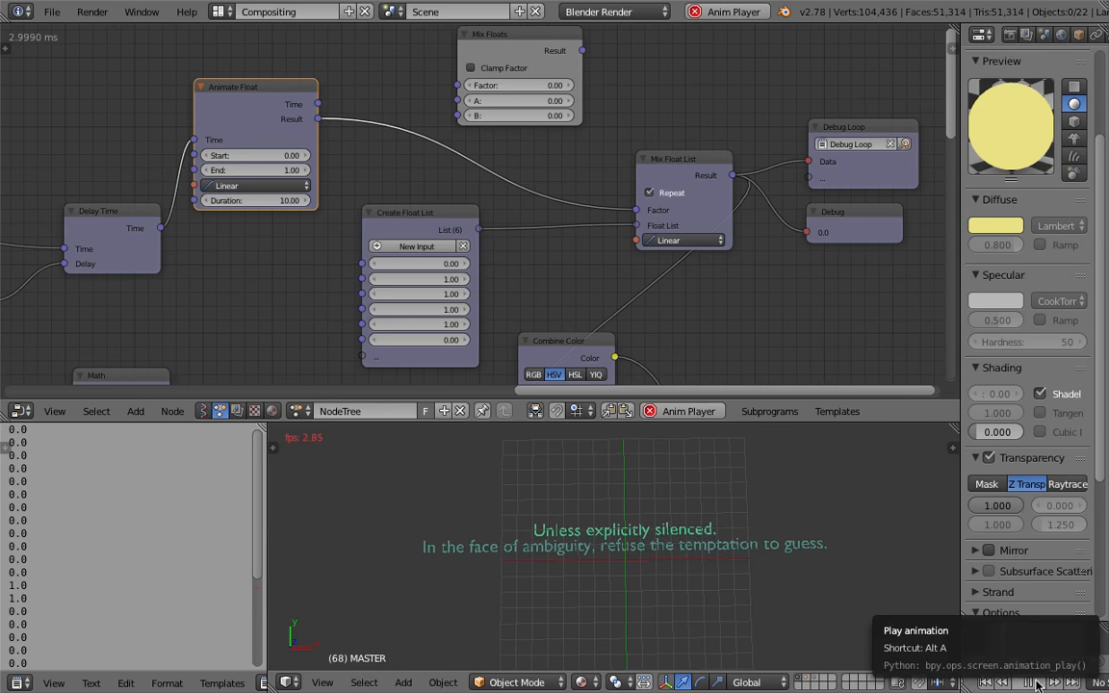
Set the Animate Float duration to 20 and replay the animation from the start
left_click(248, 200)
type("20")
key("Return")
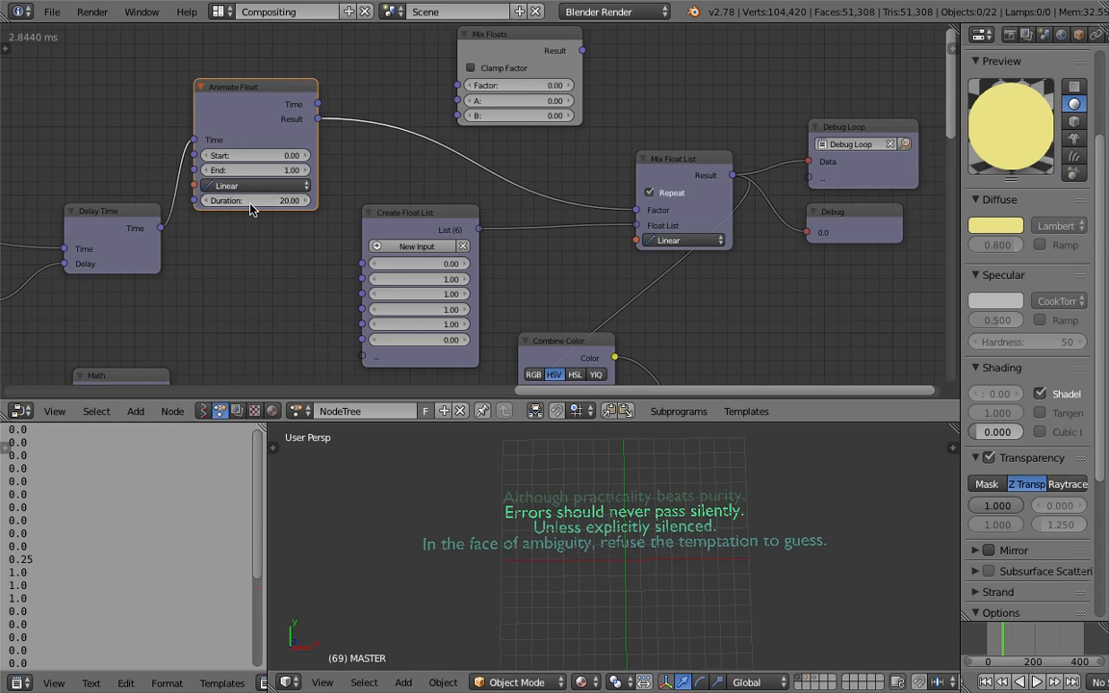
left_click(985, 682)
left_click(1038, 682)
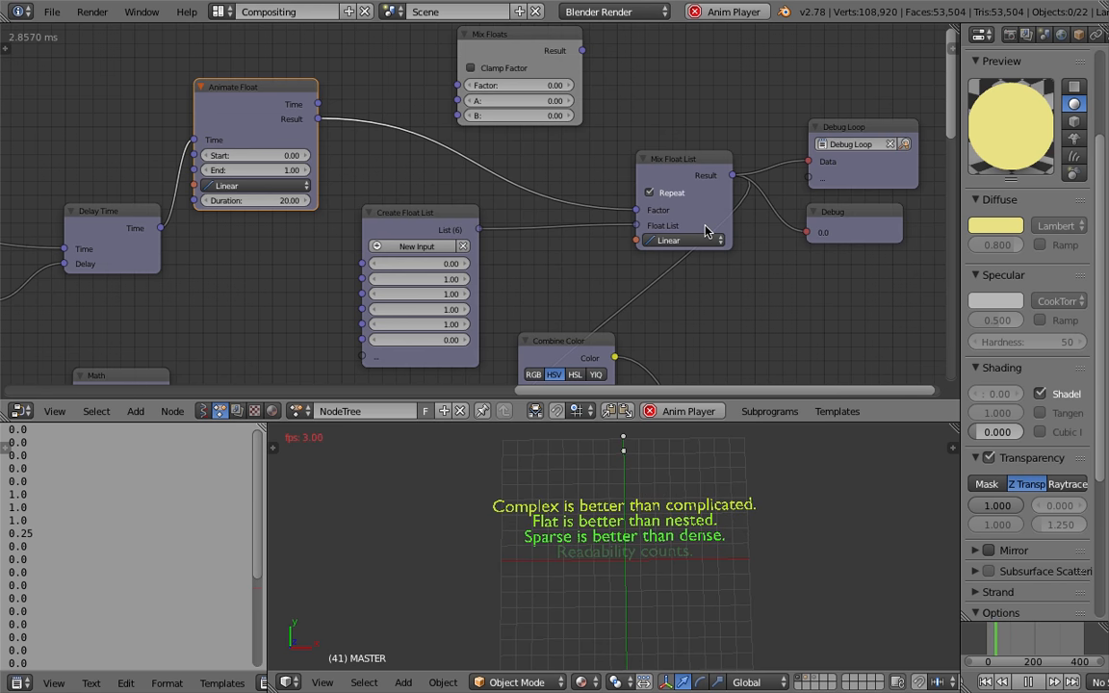
Delete the Debug node
left_click(851, 215)
key("x")
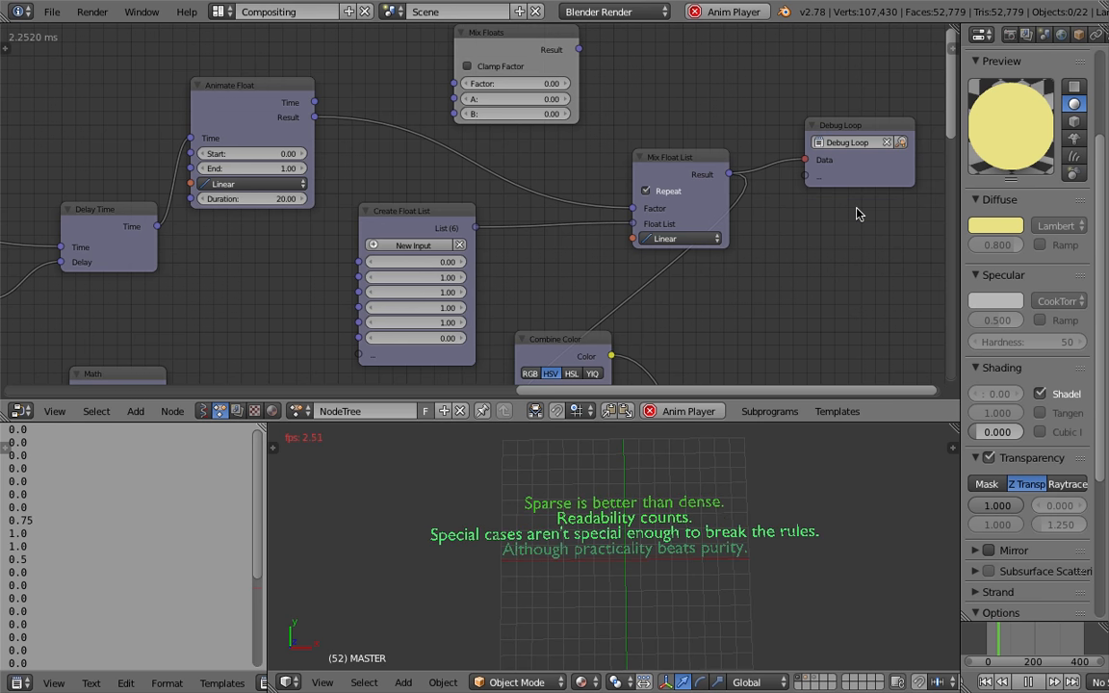
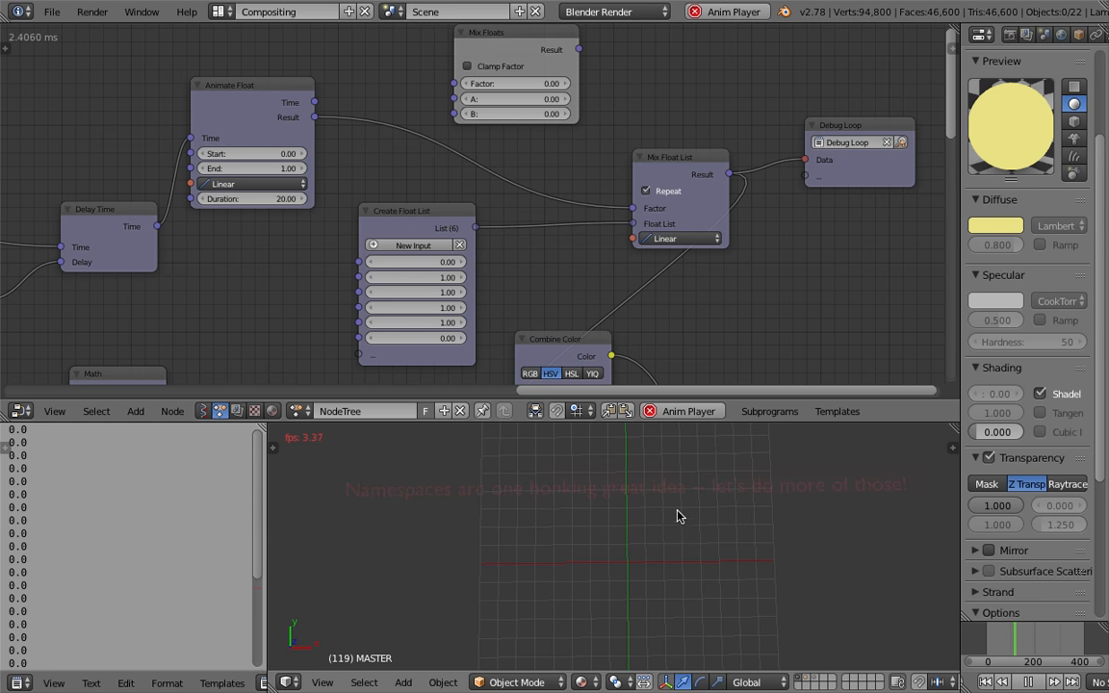
Replay the animation from the start frame
left_click(984, 683)
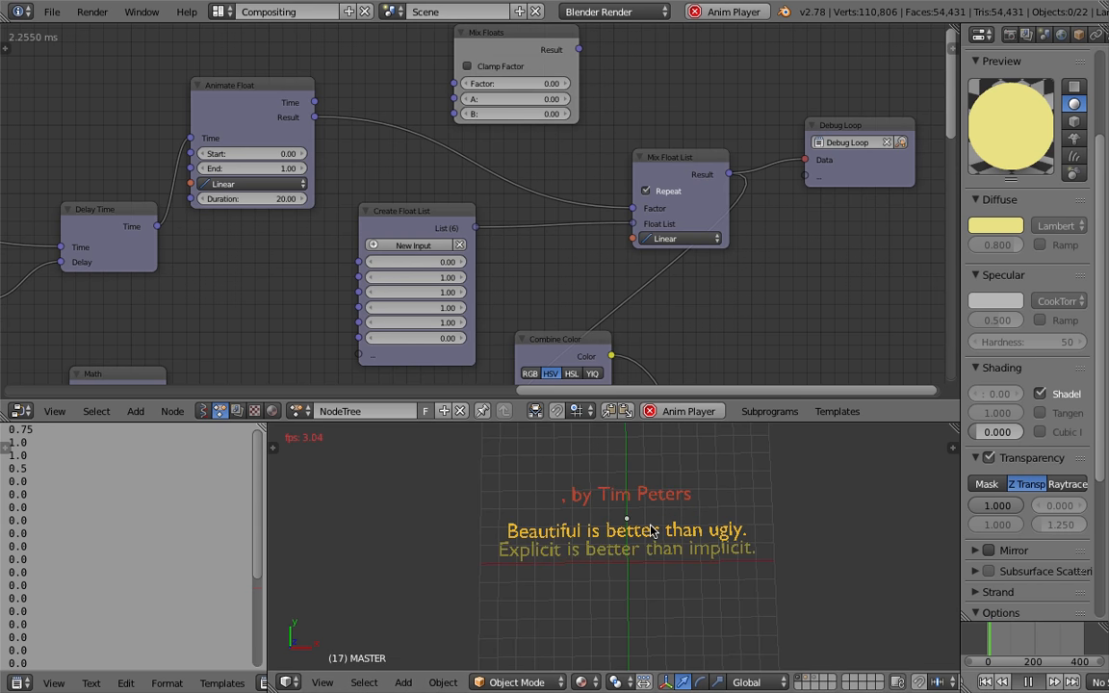
key("alt+a")
scroll(651, 530, "down", 2)
middle_click_drag(651, 530, 445, 564, "shift")
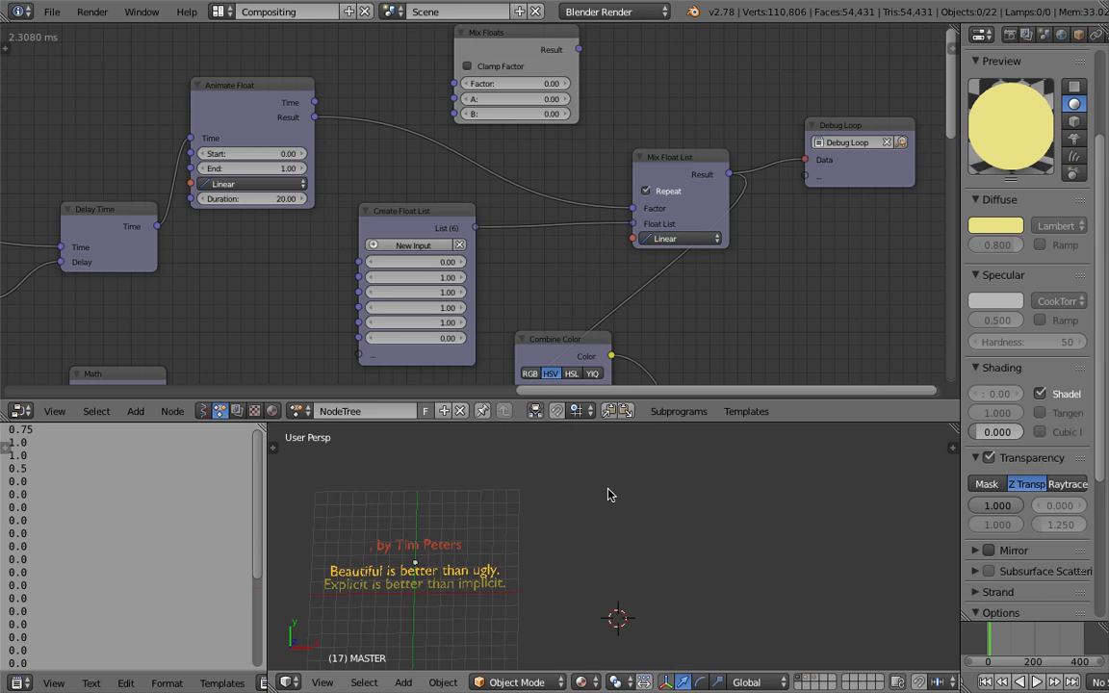
Sketch several horizontal grease pencil strokes beside the text in the 3D viewport
mouse_move(616, 478)
left_mouse_down()
mouse_move(651, 473)
mouse_move(632, 504)
mouse_move(701, 510)
left_mouse_up()
mouse_move(613, 524)
left_mouse_down()
mouse_move(732, 535)
mouse_move(654, 539)
mouse_move(686, 543)
left_mouse_up()
mouse_move(616, 558)
left_mouse_down()
mouse_move(761, 560)
mouse_move(689, 574)
left_mouse_up()
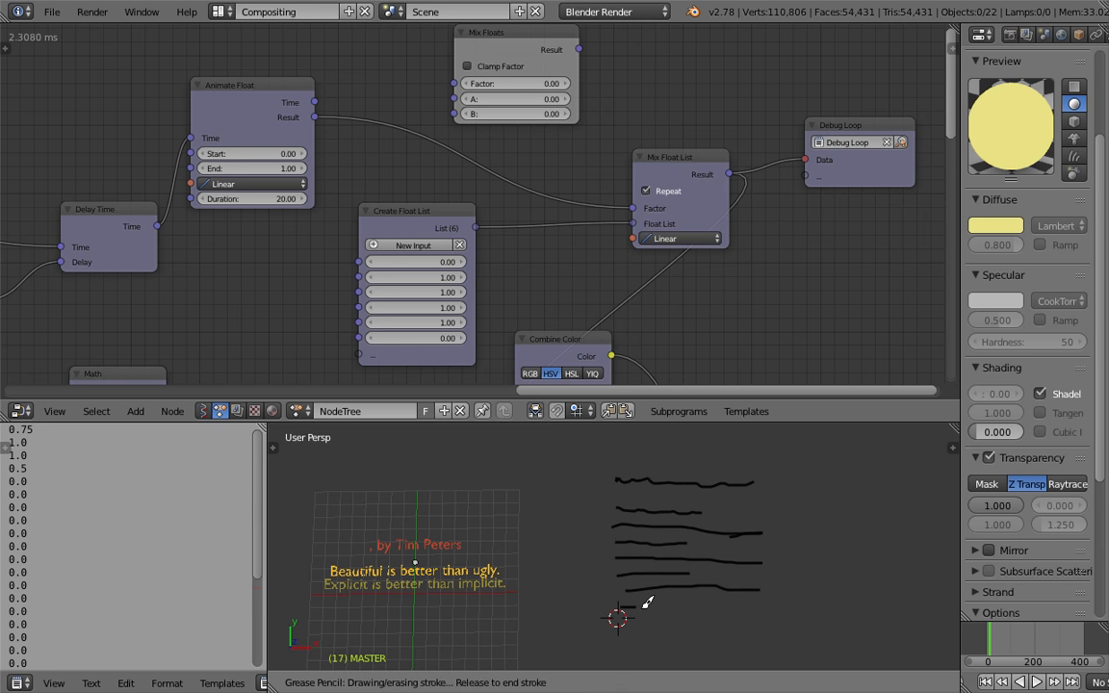
scroll(671, 591, "down", 3)
scroll(654, 590, "up", 3)
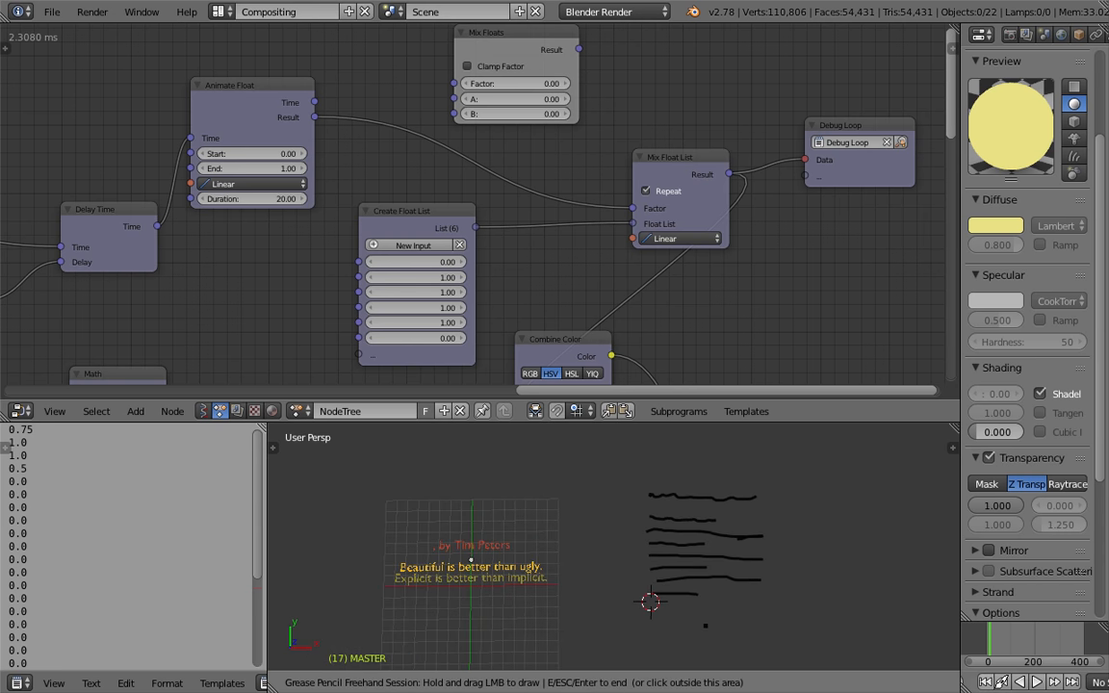
key("Escape")
middle_click_drag(623, 522, 680, 508, "shift")
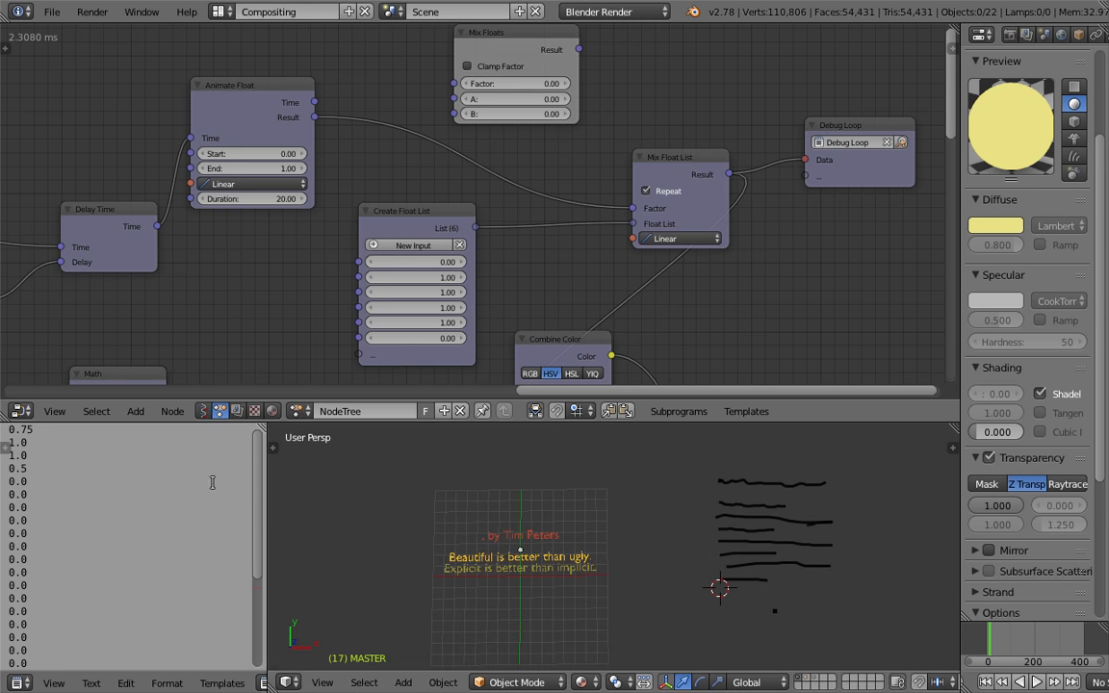
scroll(32, 683, "down", 3)
Show the PYTHON POEM text block in the text editor
left_click(159, 682)
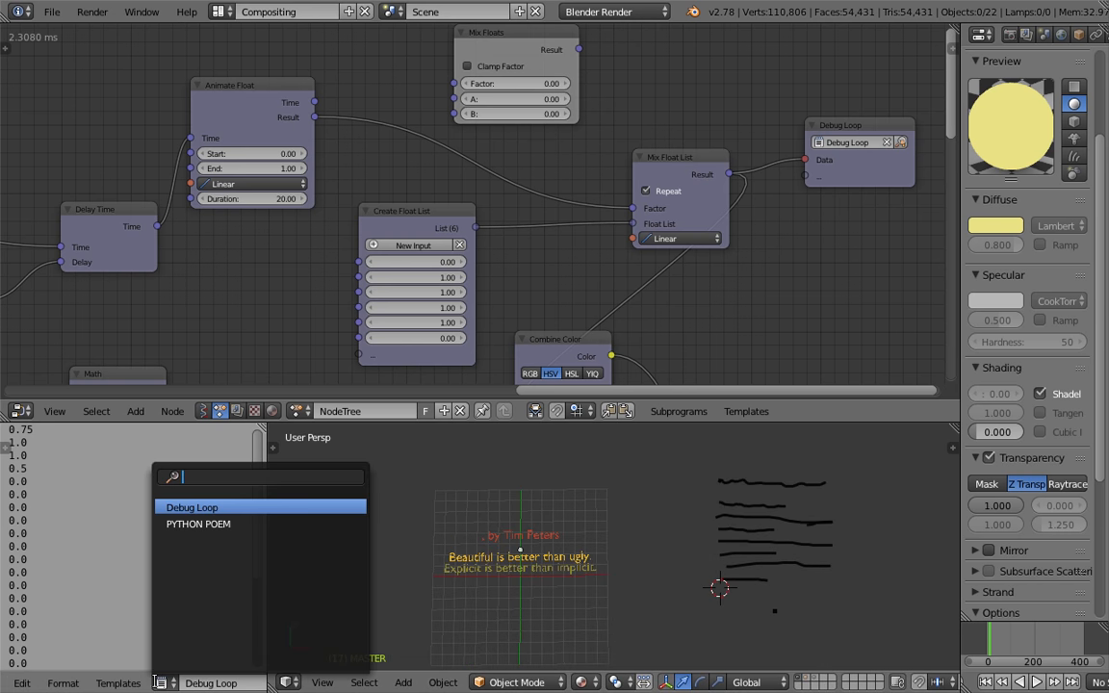
left_click(177, 522)
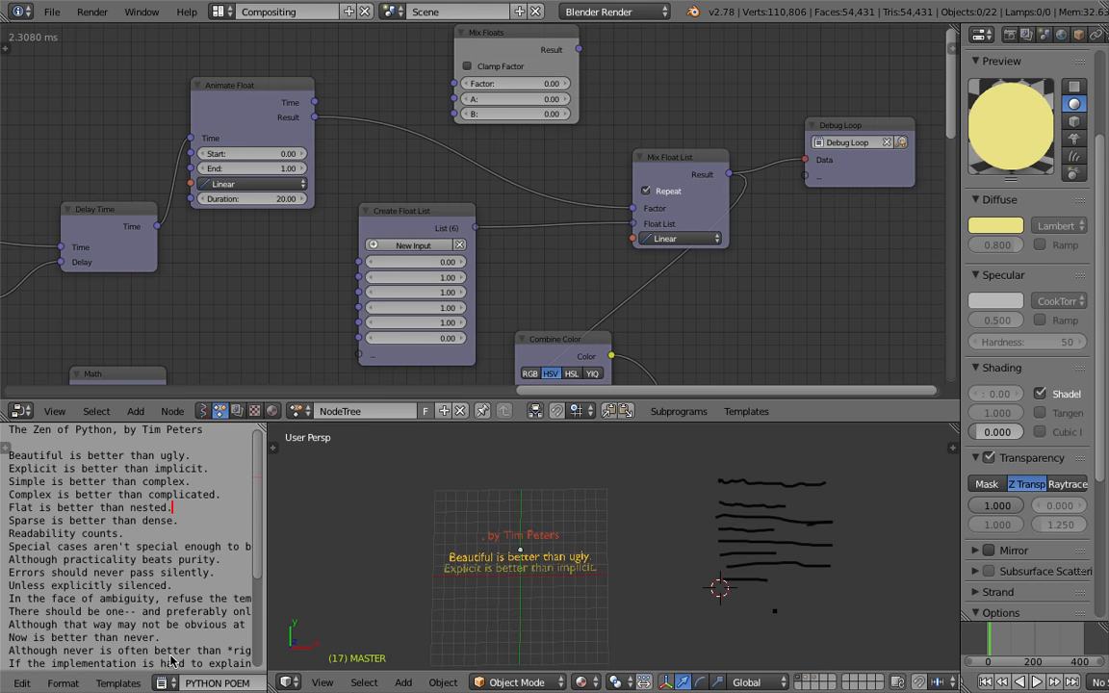
scroll(60, 684, "up", 3)
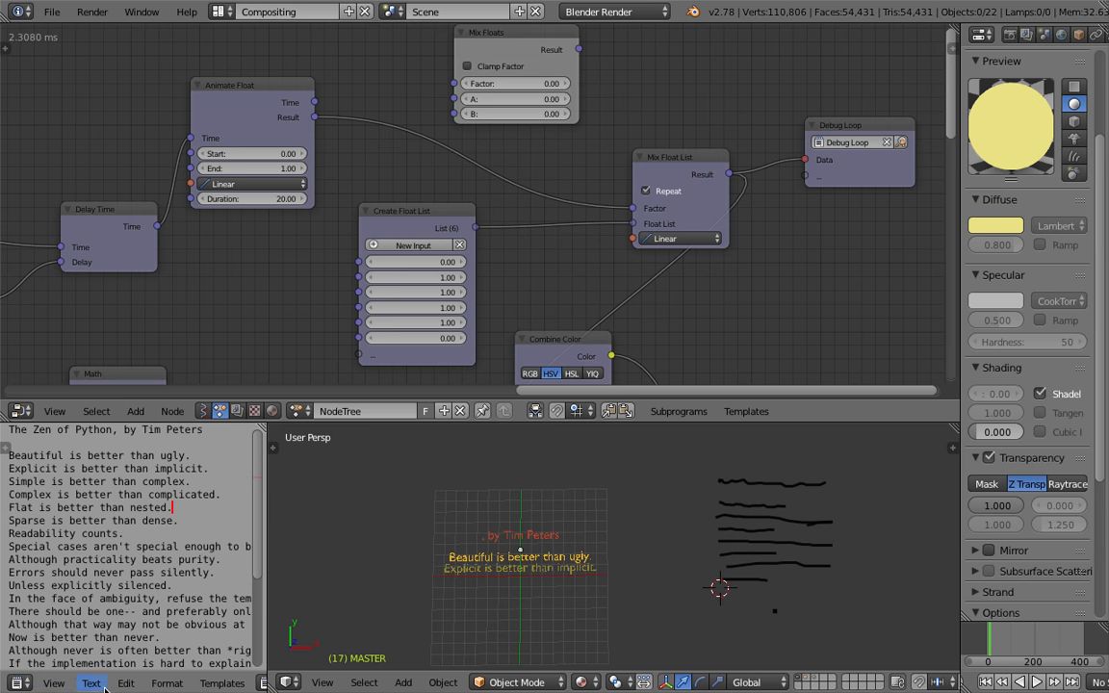
Convert the PYTHON POEM text block into a single 3D text object
left_click(105, 685)
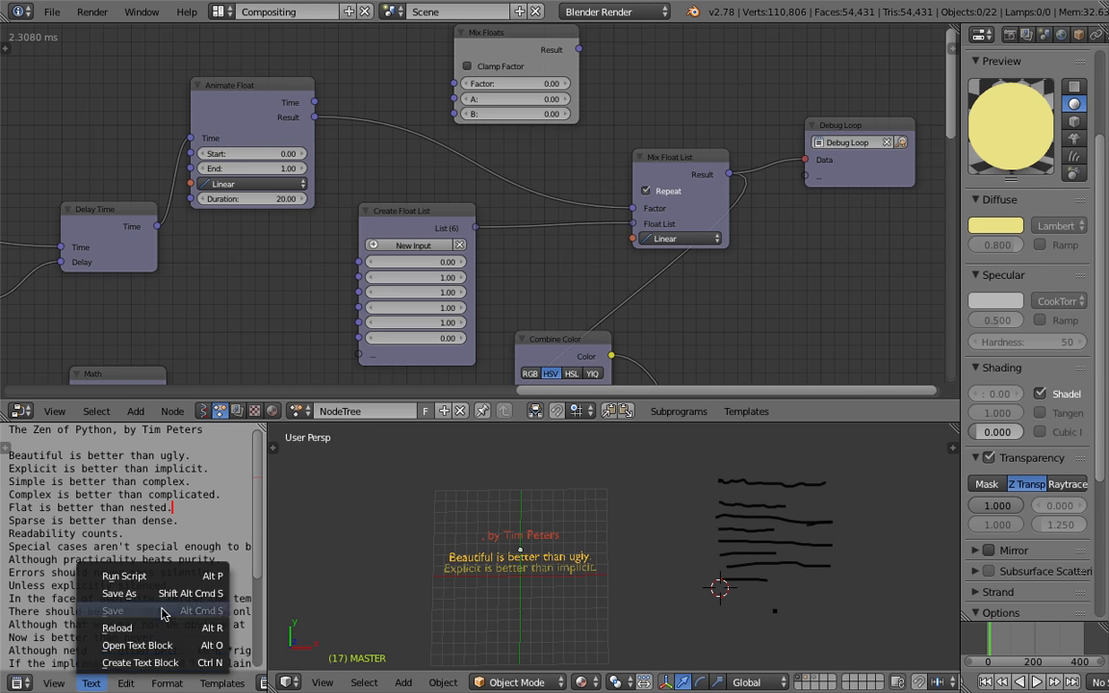
mouse_move(148, 684)
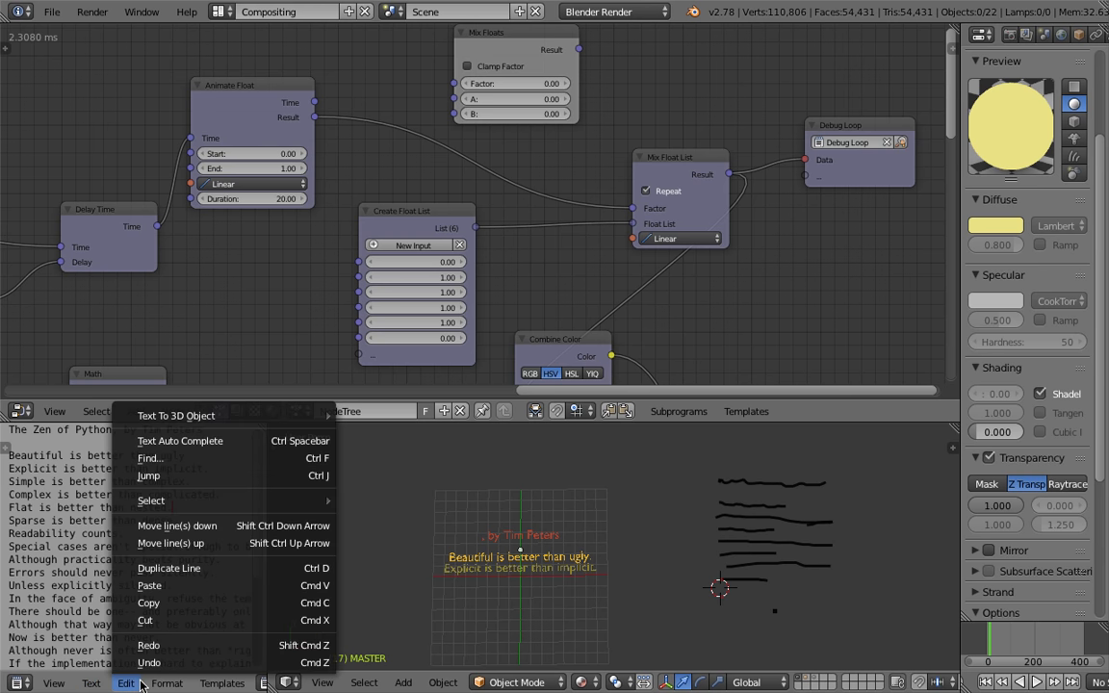
left_click(142, 682)
left_click(135, 687)
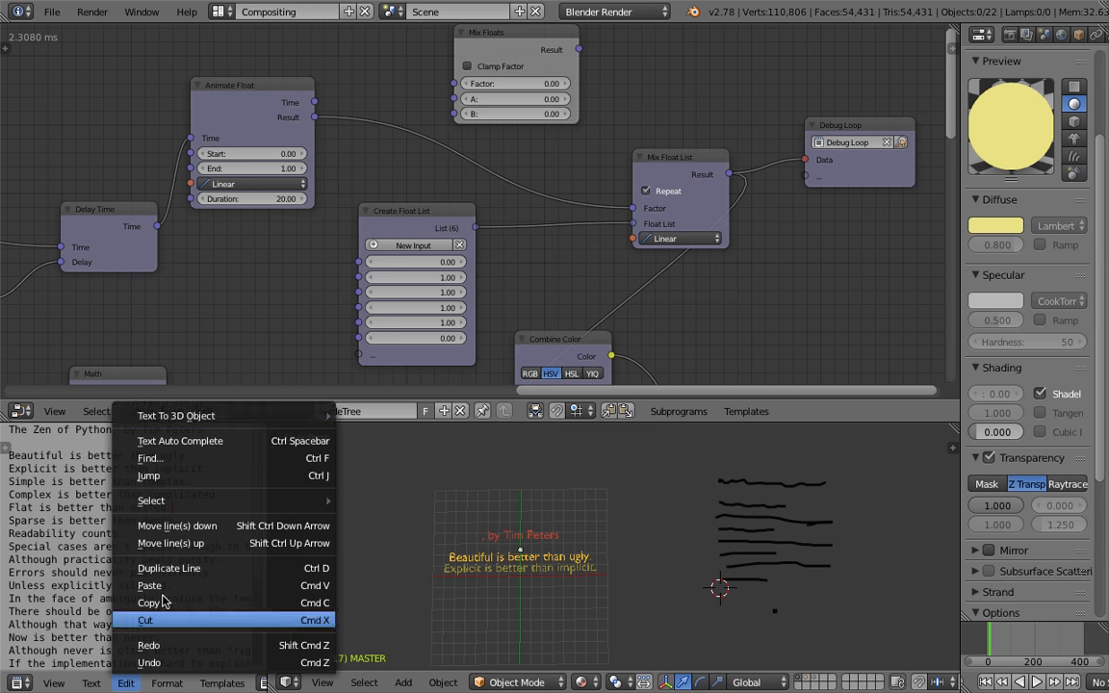
mouse_move(241, 416)
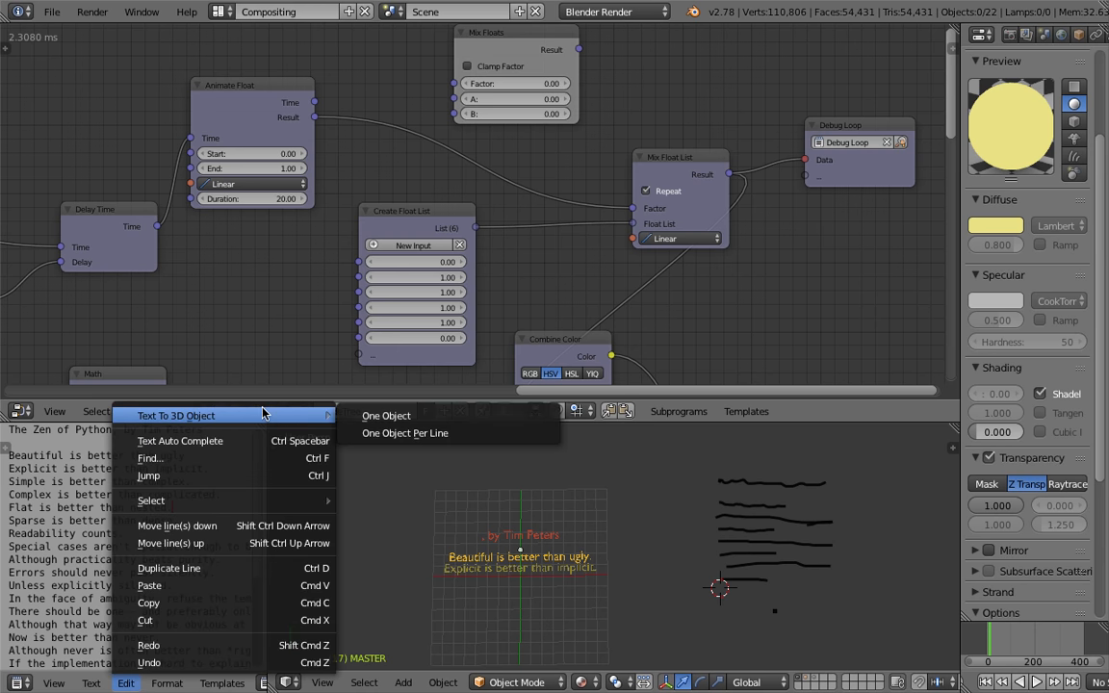
left_click(453, 423)
Move the new text object to the right of the animated text
scroll(590, 519, "down", 3)
key("g")
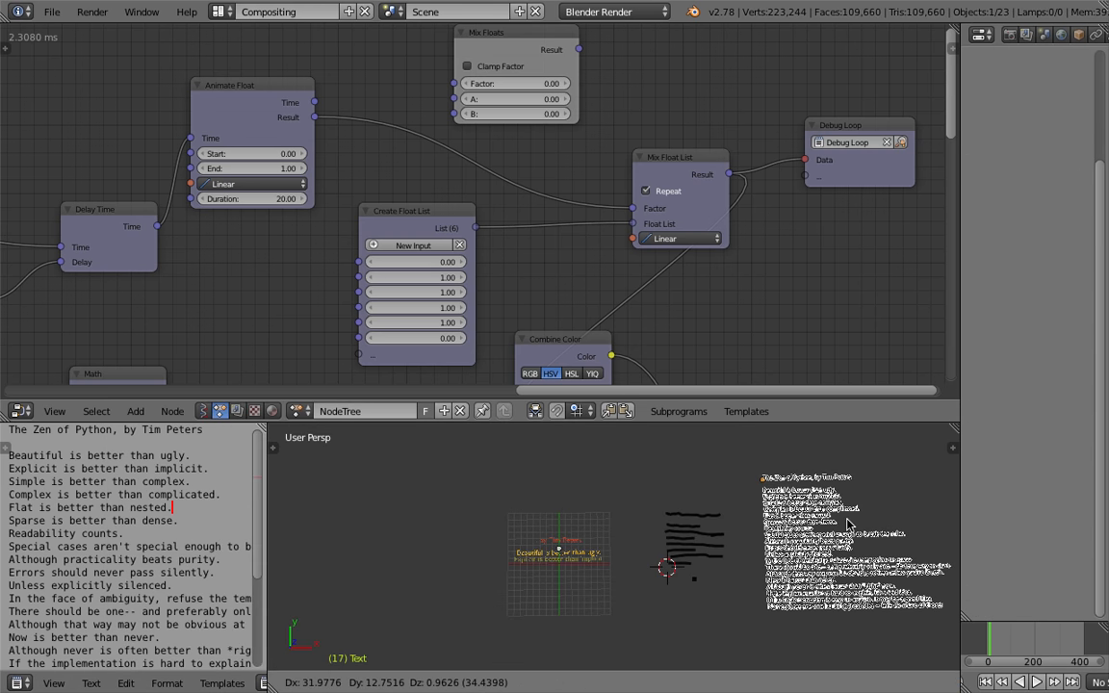
left_click(847, 523)
Add a Build modifier to the text object
scroll(847, 523, "up", 2)
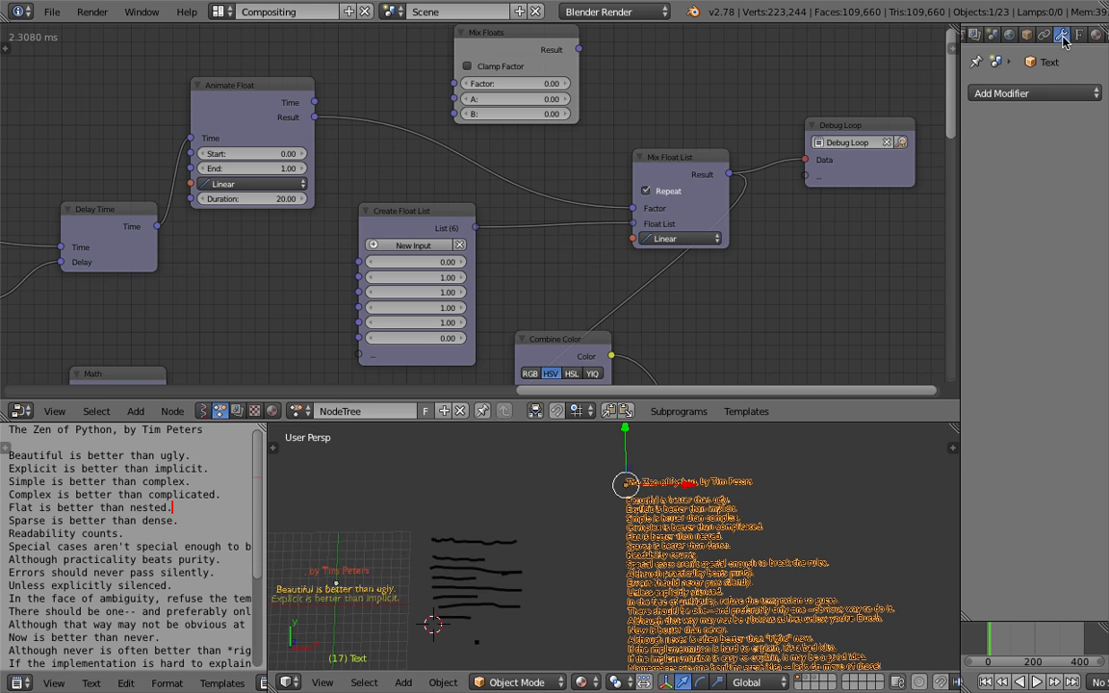
left_click(1027, 93)
left_click(867, 152)
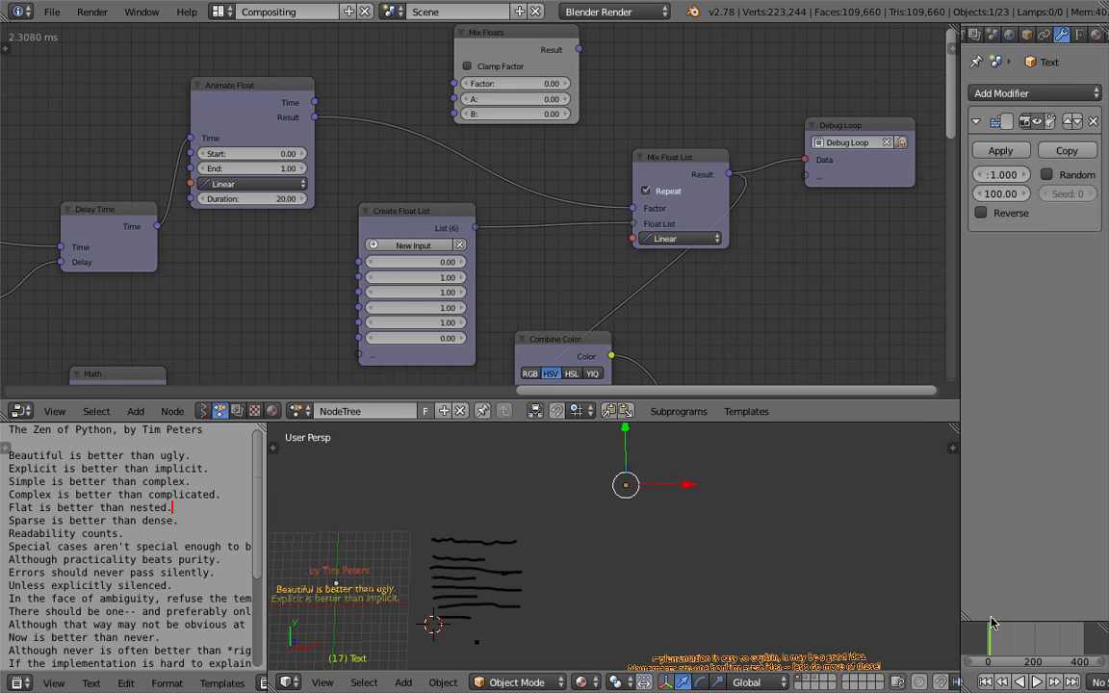
Try the Build modifier's Reverse option while playing the animation
key("alt+a")
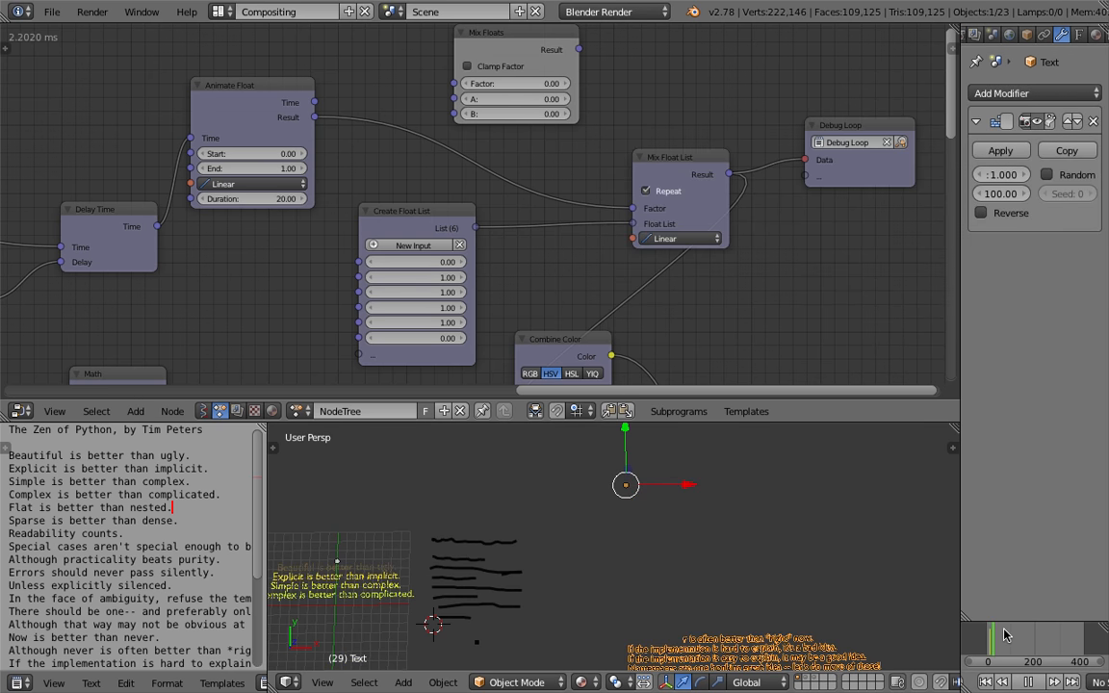
key("alt+a")
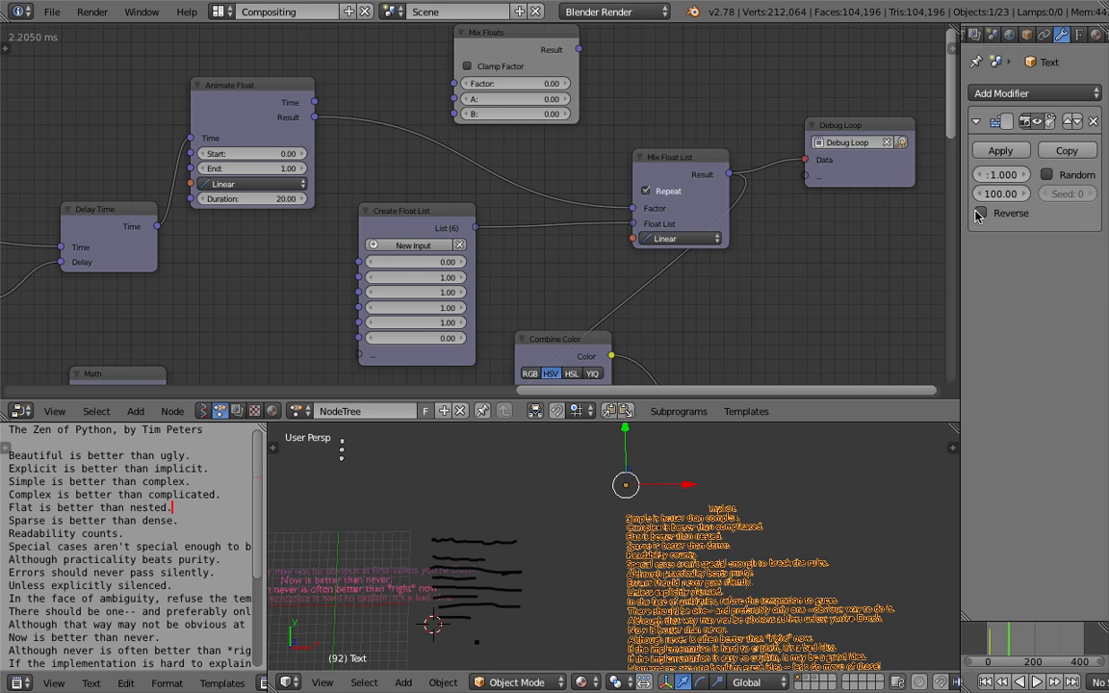
left_click(979, 214)
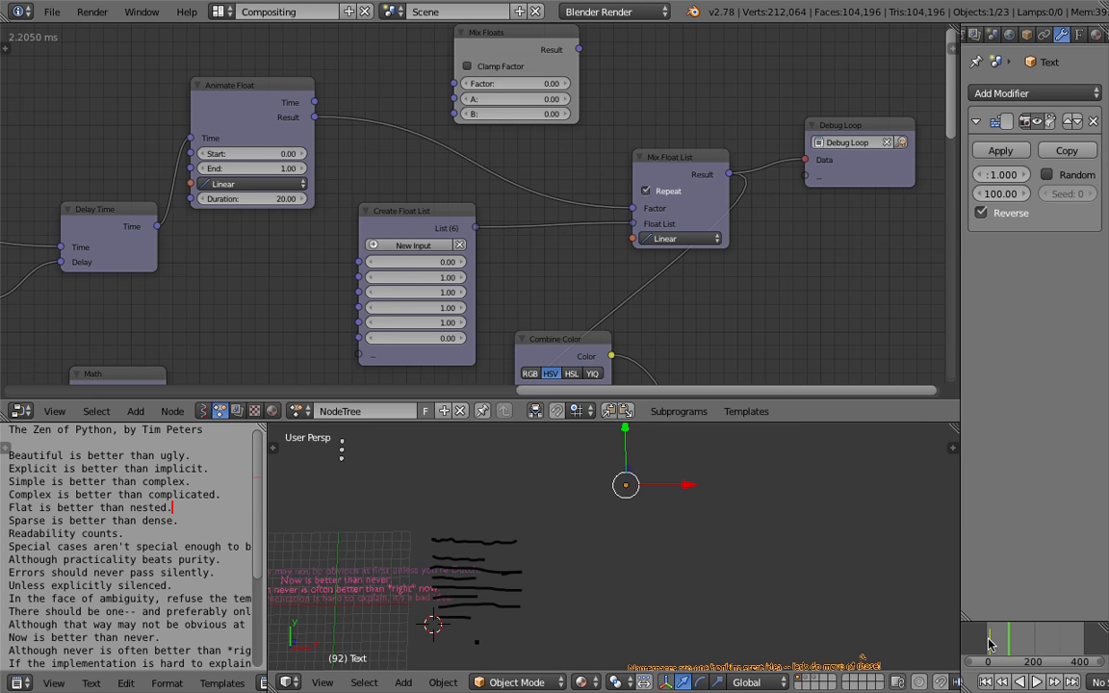
key("alt+a")
key("alt+a")
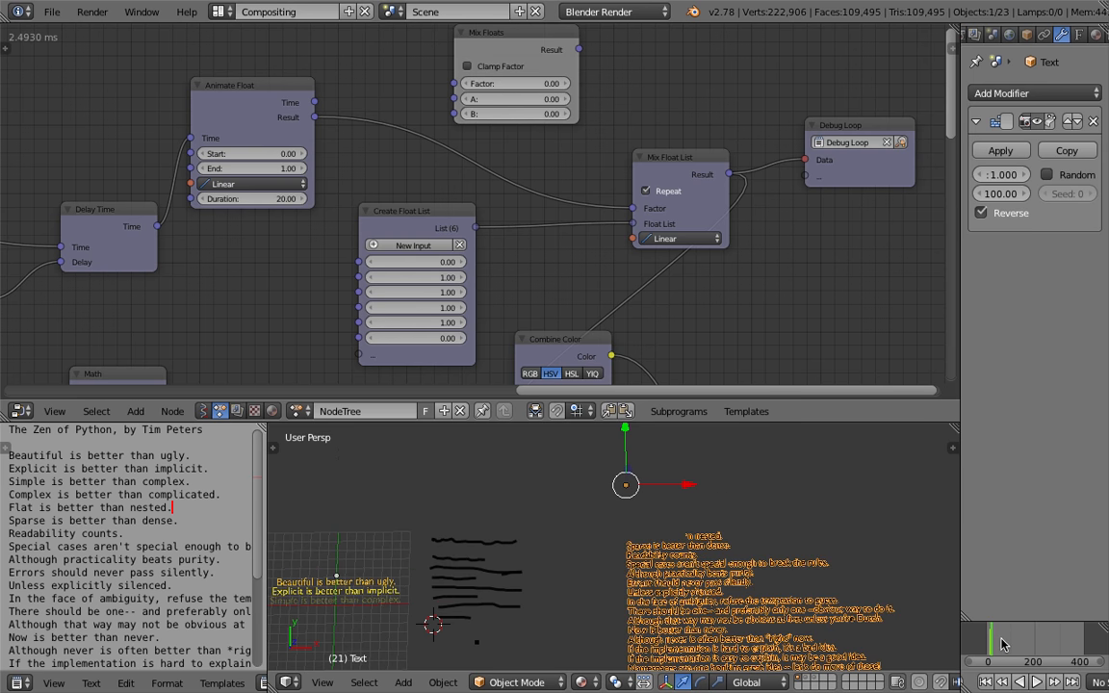
left_click(1002, 641)
left_click(981, 209)
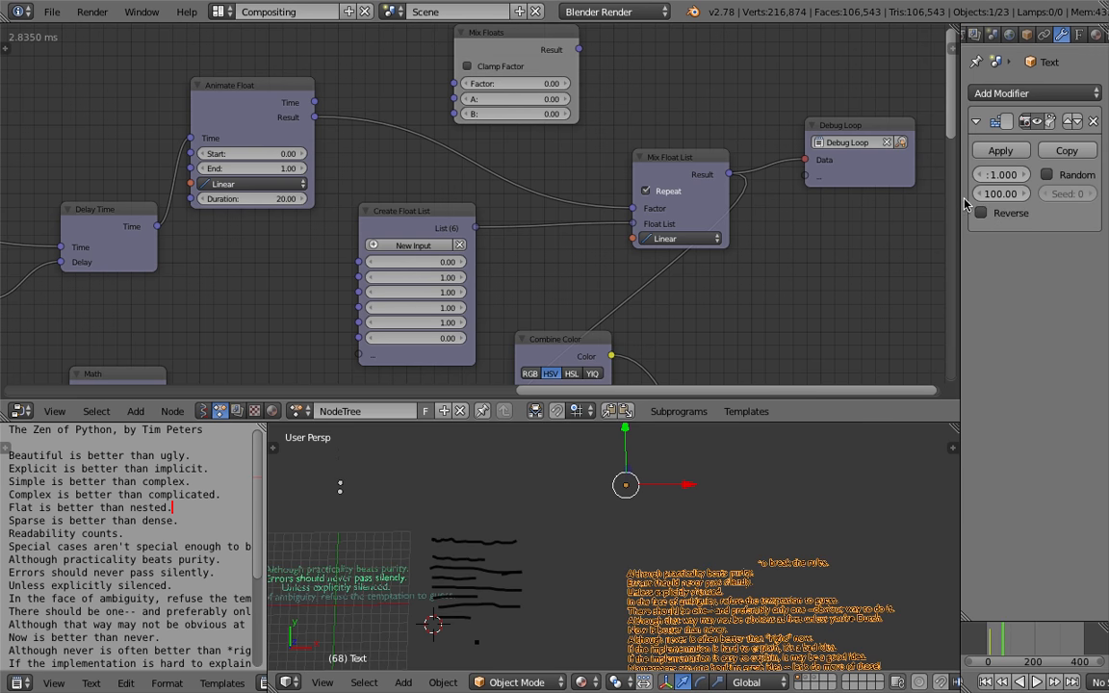
Widen the properties editor and play the animation backwards
left_click_drag(959, 198, 884, 202)
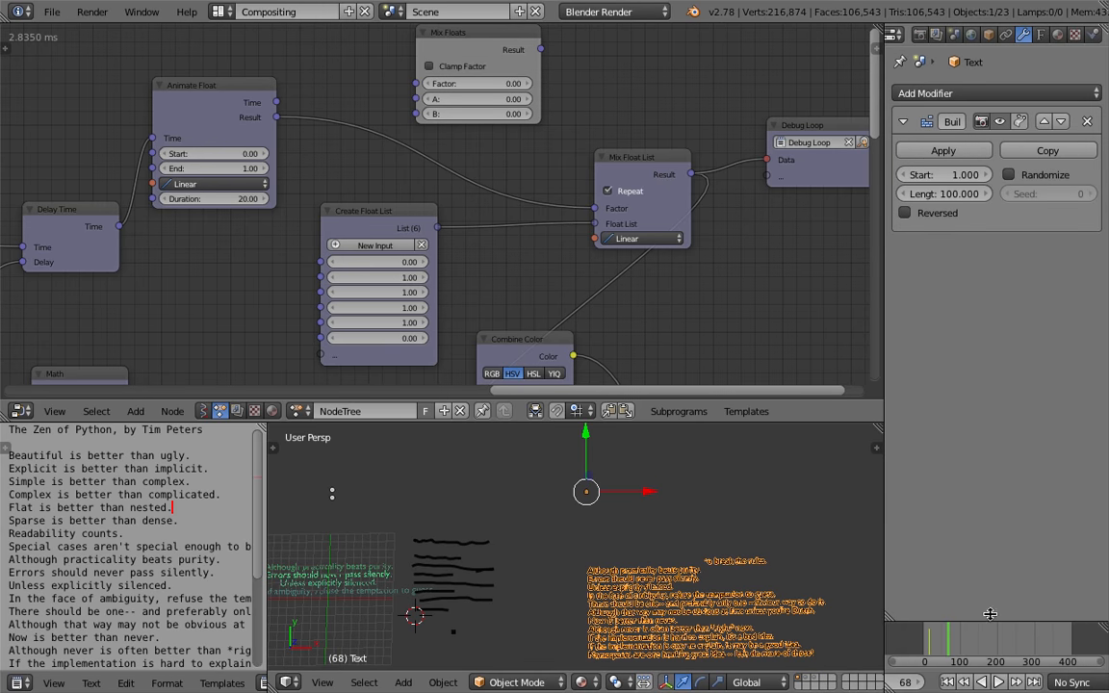
key("shift+alt+a")
left_click(955, 648)
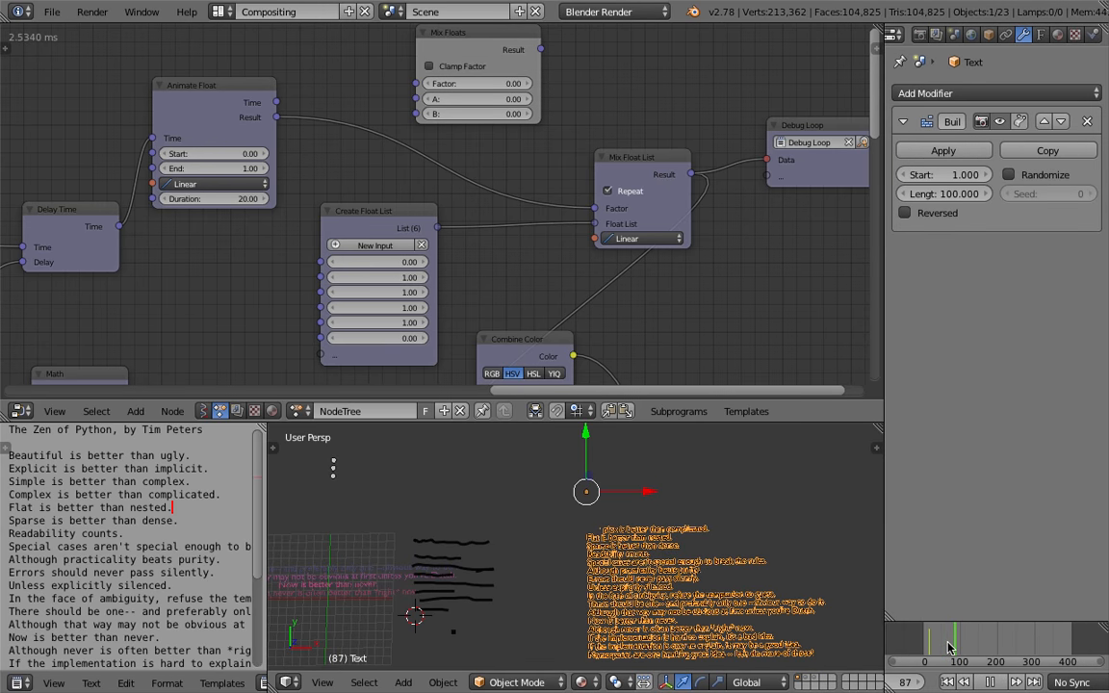
key("shift+alt+a")
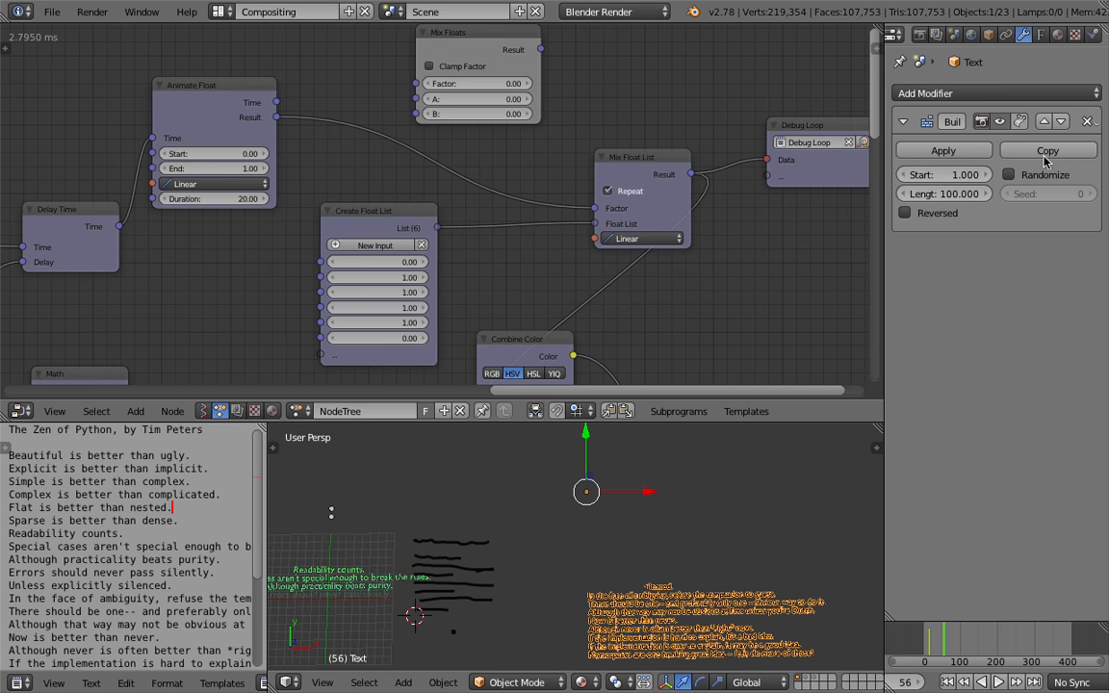
Remove the Build modifier and delete the 3D text object
left_click(1088, 121)
key("x")
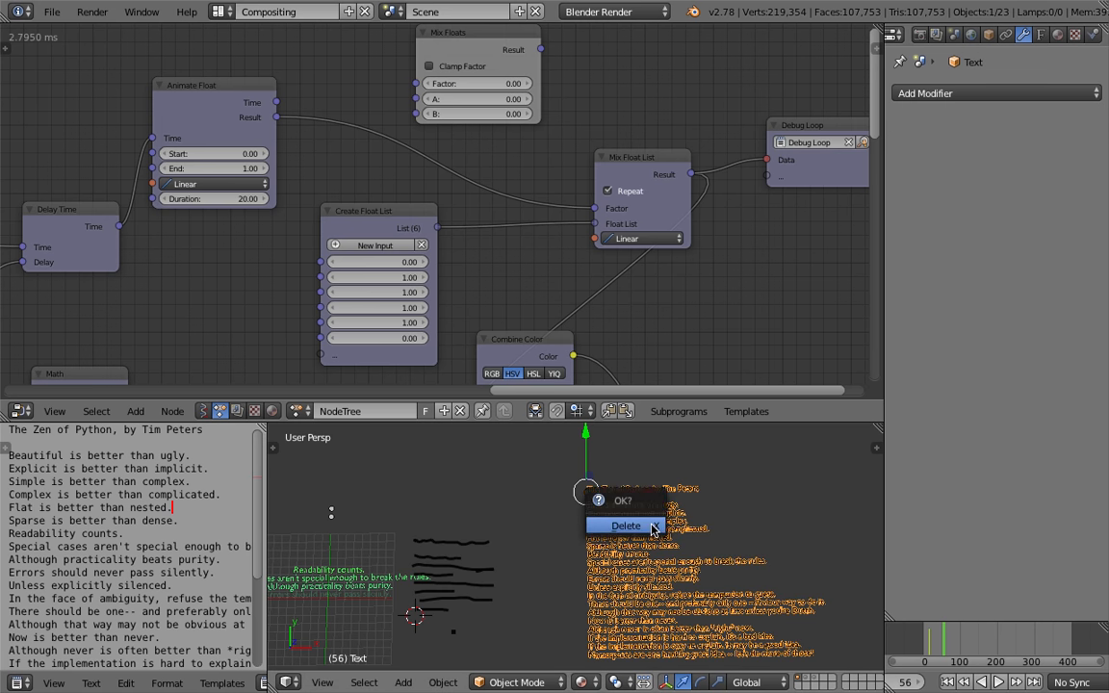
left_click(653, 527)
Save the file
middle_click_drag(430, 556, 643, 541, "shift")
scroll(650, 542, "up", 3)
key("ctrl+s")
left_click(650, 539)
mouse_move(934, 640)
left_mouse_down()
mouse_move(953, 642)
mouse_move(941, 635)
left_mouse_up()
key("ctrl+s")
Play the animation with the whole node tree in view, then stop it
left_click(746, 335)
scroll(674, 303, "down", 11)
middle_click_drag(338, 272, 439, 203)
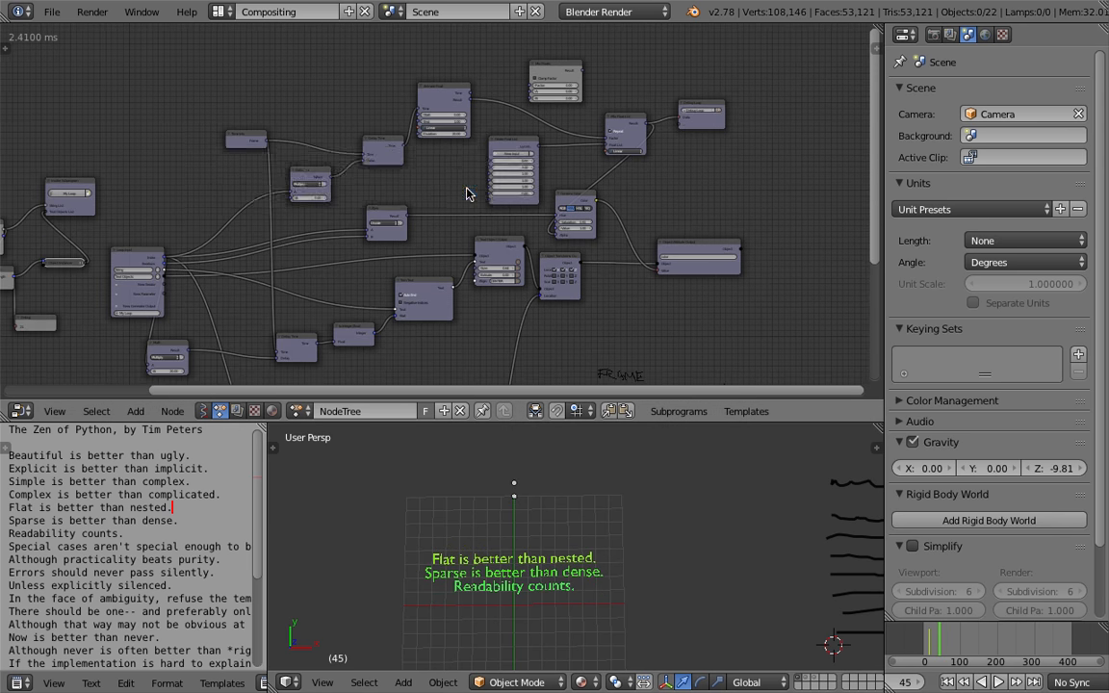
scroll(472, 233, "up", 1)
left_click_drag(930, 635, 934, 636)
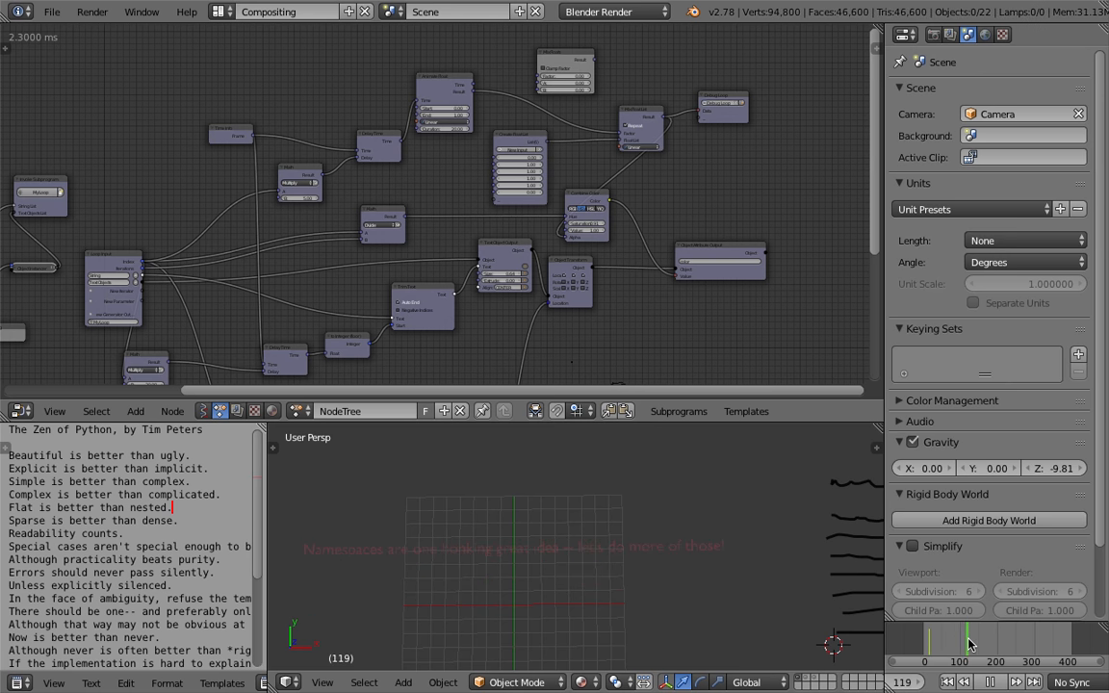
key("Escape")
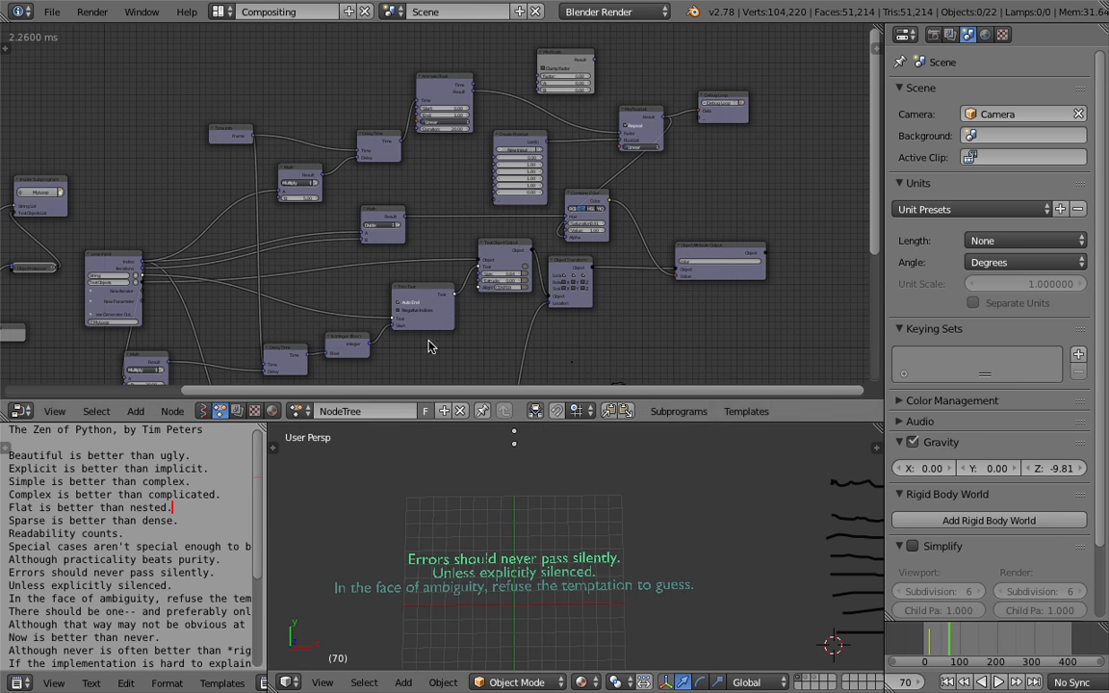
Set the Animate Float node's duration to 40
scroll(430, 225, "up", 1)
scroll(430, 224, "up", 5)
middle_click_drag(569, 515, 555, 482)
scroll(562, 491, "up", 3)
middle_click_drag(626, 510, 671, 495)
middle_click_drag(734, 573, 710, 571, "shift")
scroll(698, 547, "down", 2)
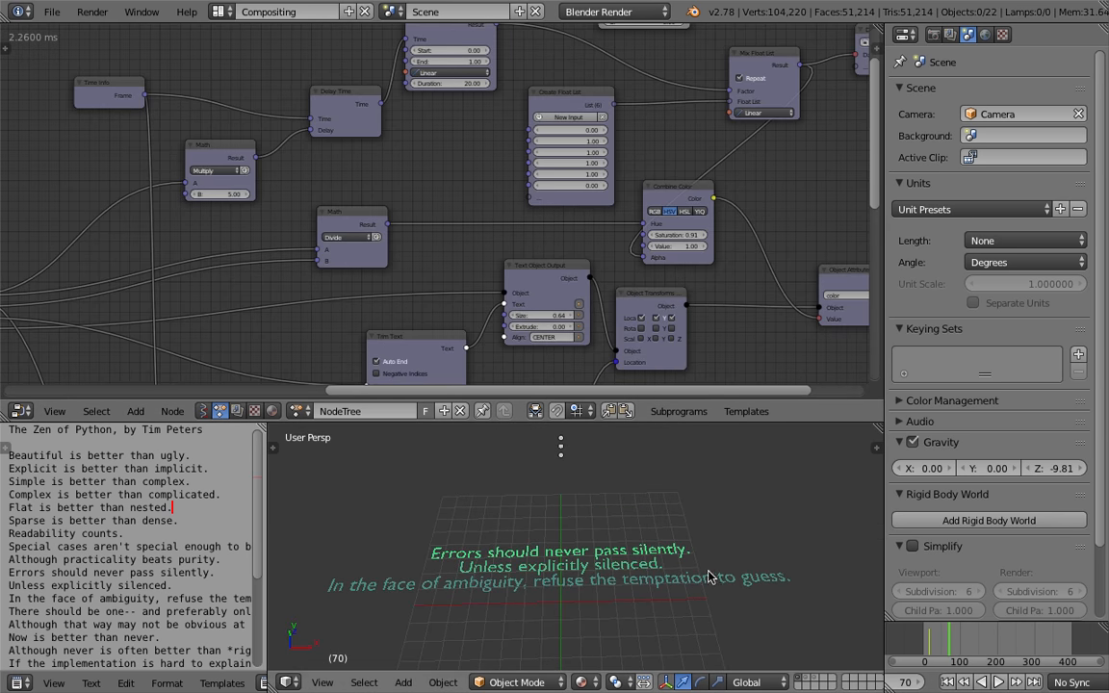
middle_click_drag(459, 105, 442, 149)
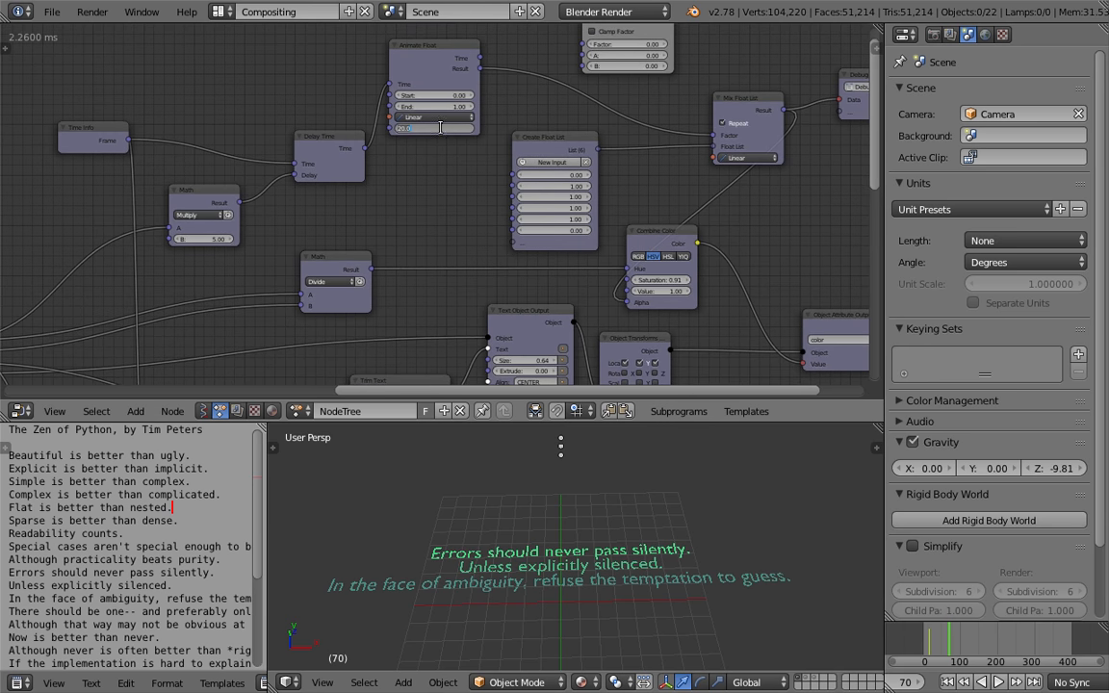
type("40")
key("Return")
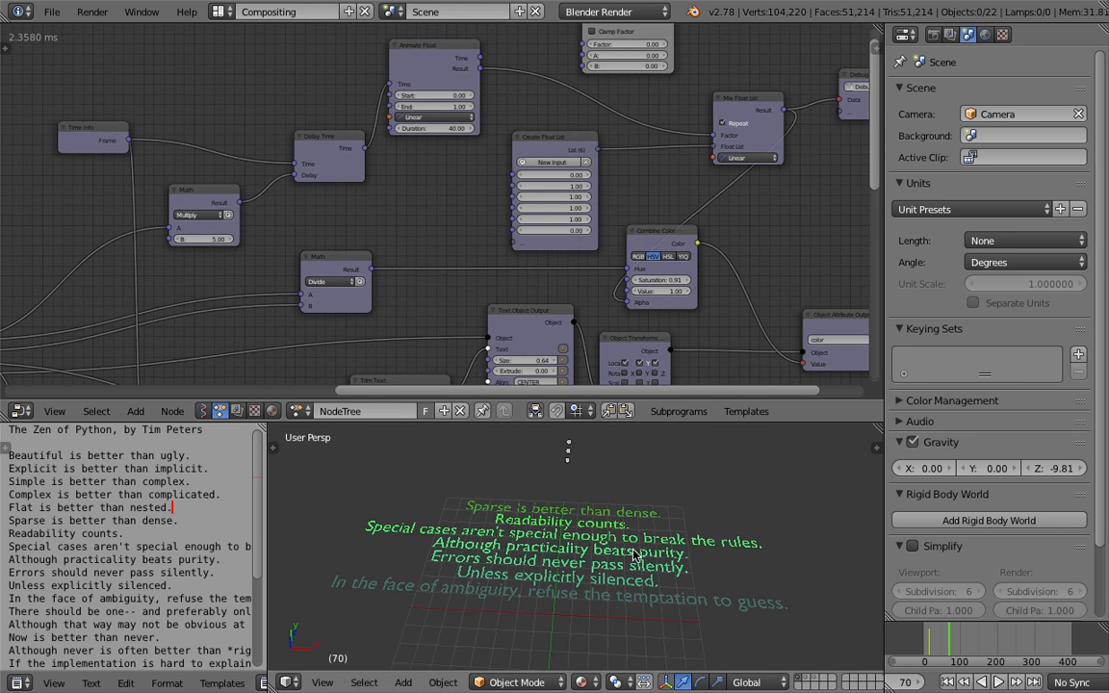
Set the 3D viewport's lens to 18
scroll(627, 543, "up", 2)
scroll(627, 525, "down", 1)
middle_click_drag(626, 525, 609, 505)
scroll(615, 500, "down", 1)
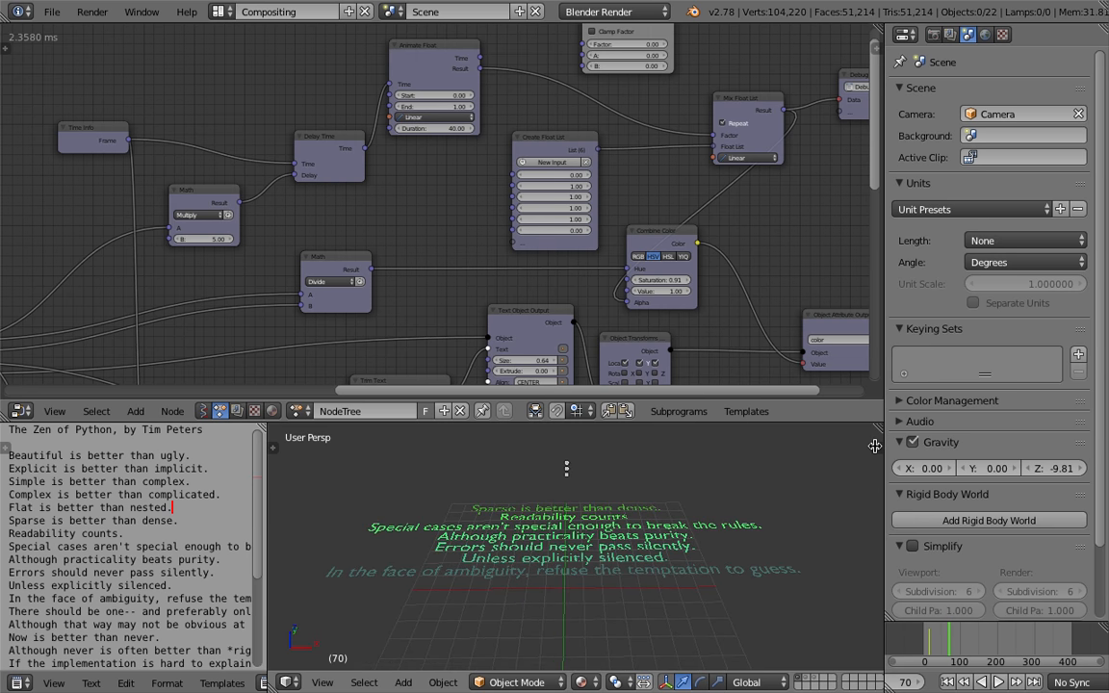
key("n")
scroll(818, 534, "up", 10)
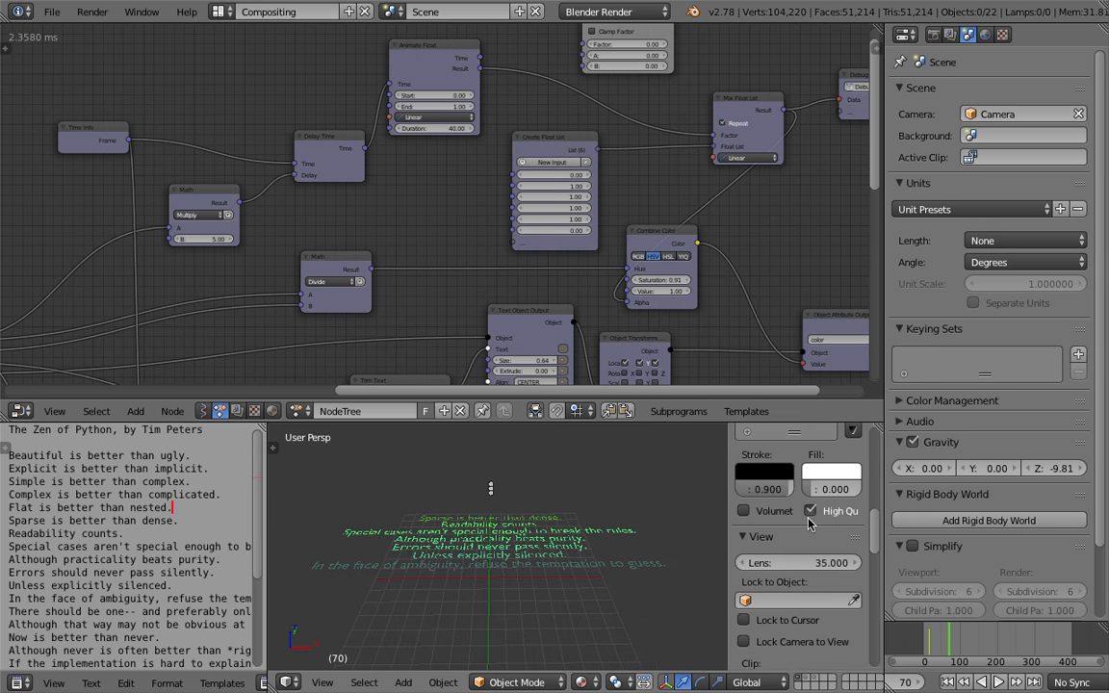
scroll(809, 523, "down", 3)
left_click(801, 491)
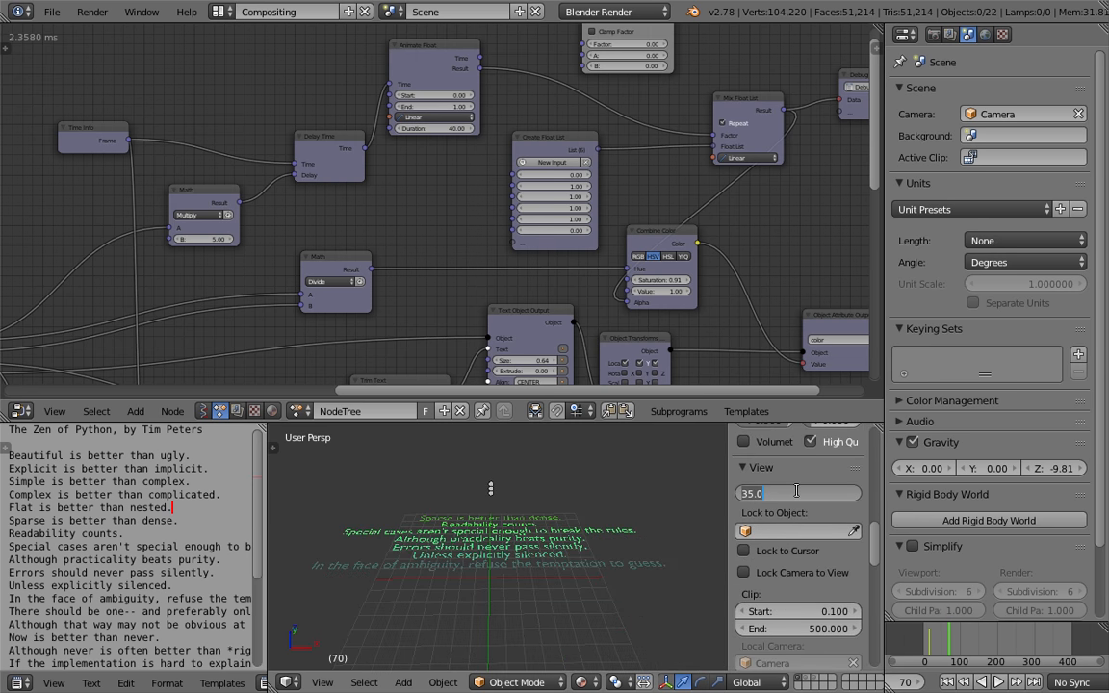
type("18")
key("Return")
Set the 3D viewport's lens to 12
scroll(586, 542, "up", 7)
scroll(586, 545, "down", 4)
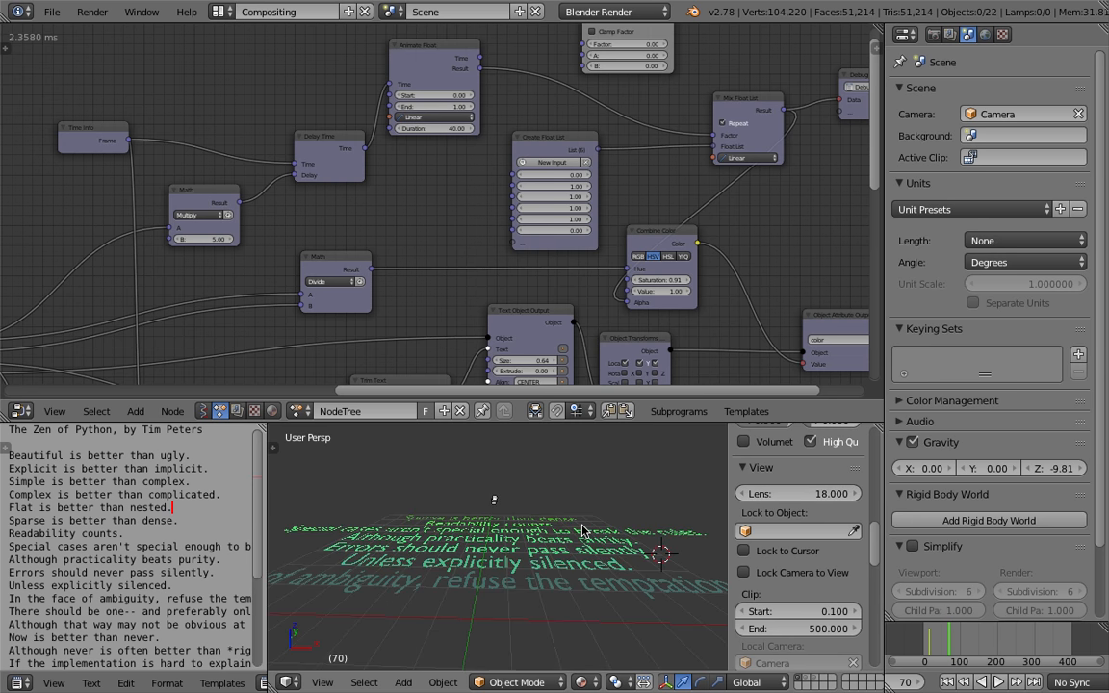
left_click(790, 492)
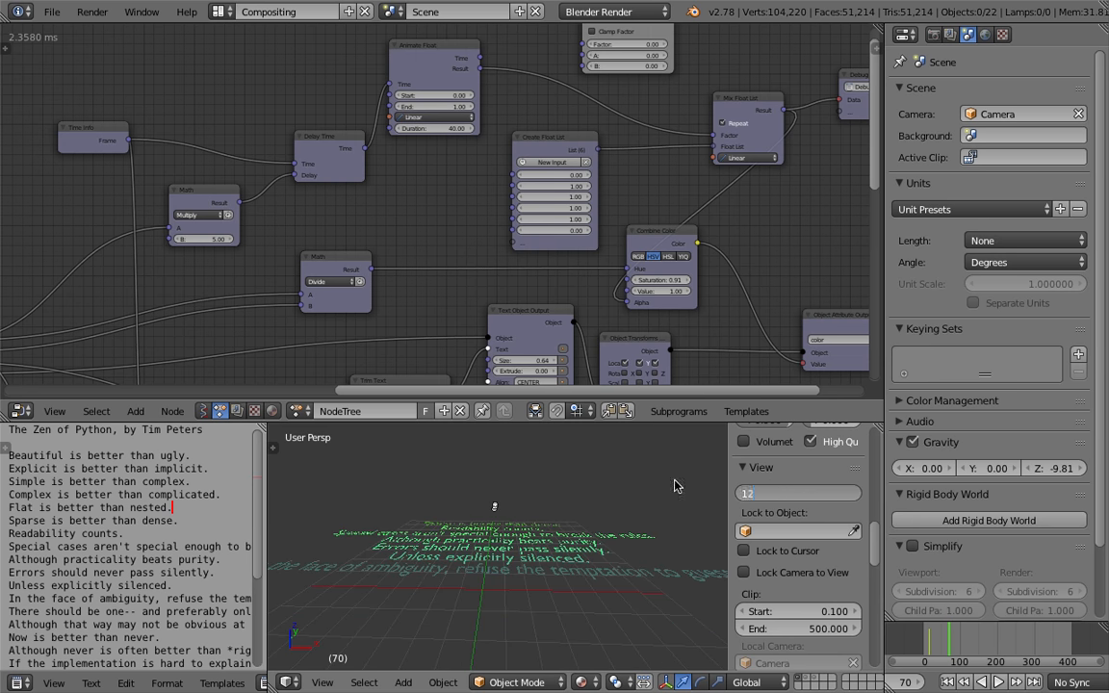
key("Return")
Merge the text editor area into the 3D viewport so the viewport spans the lower half
left_click_drag(263, 429, 241, 445)
scroll(326, 492, "down", 1)
middle_click_drag(325, 492, 369, 511)
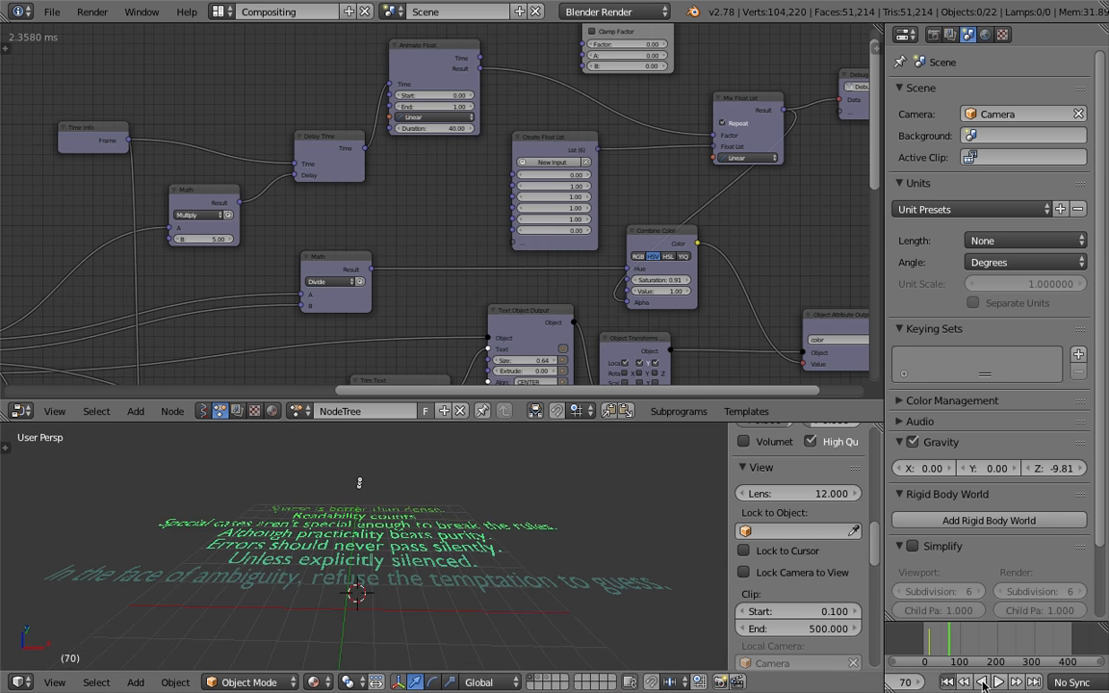
Play the animation to preview the text reveal in the enlarged viewport
left_click(982, 683)
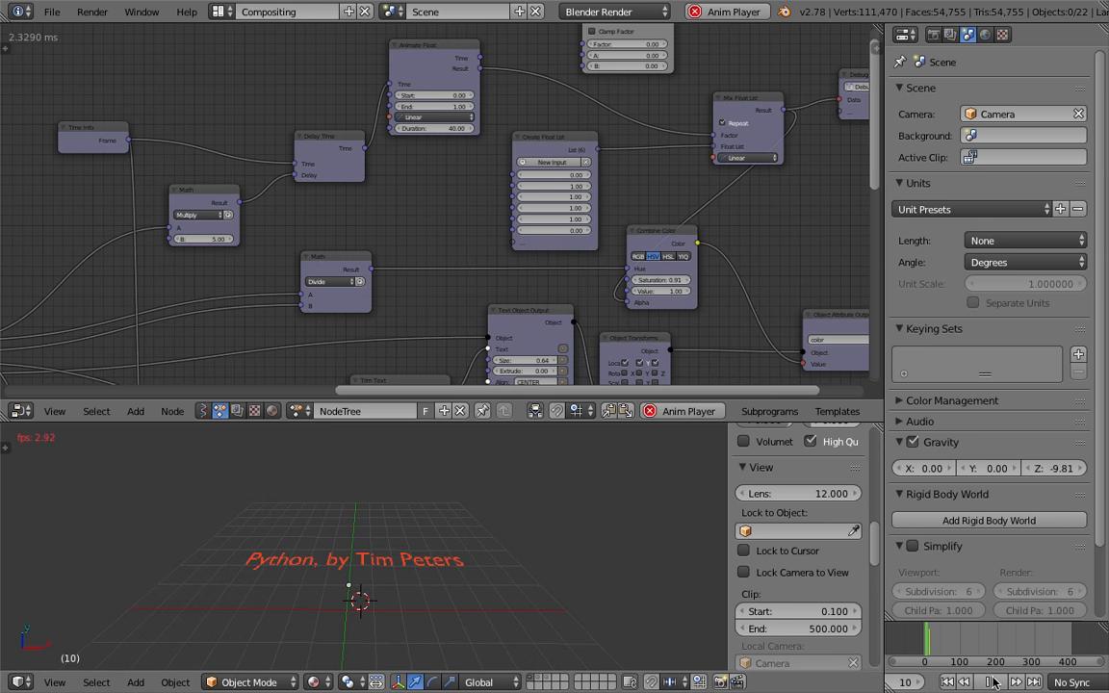
key("alt+a")
middle_click_drag(378, 218, 344, 167)
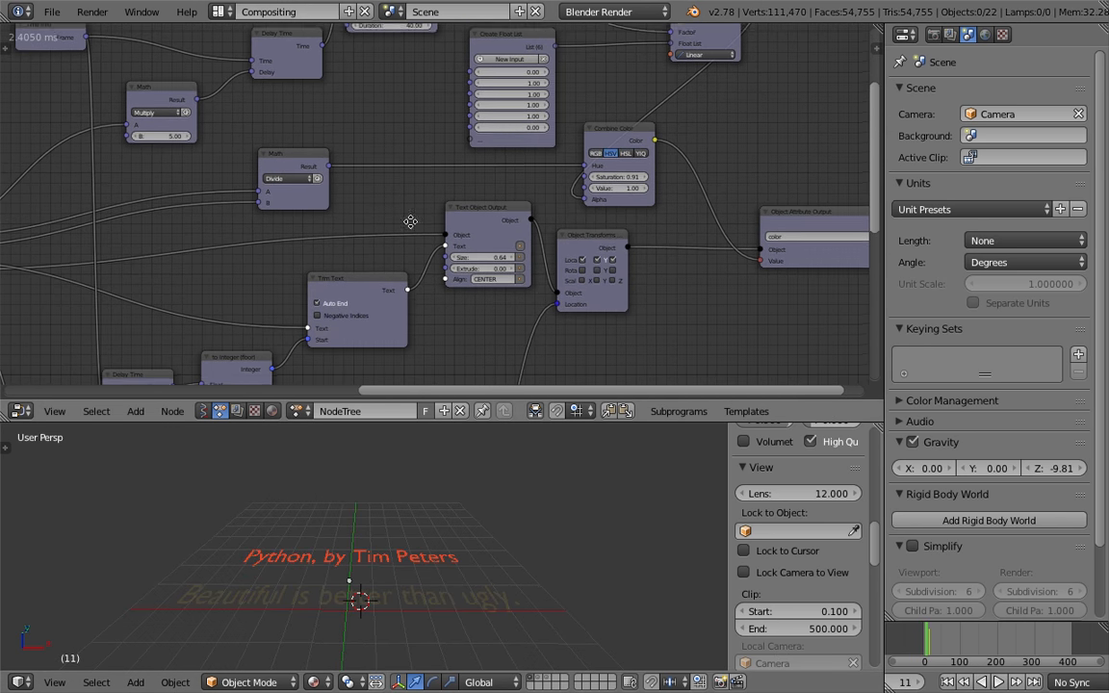
middle_click_drag(409, 303, 409, 286)
left_click(310, 644)
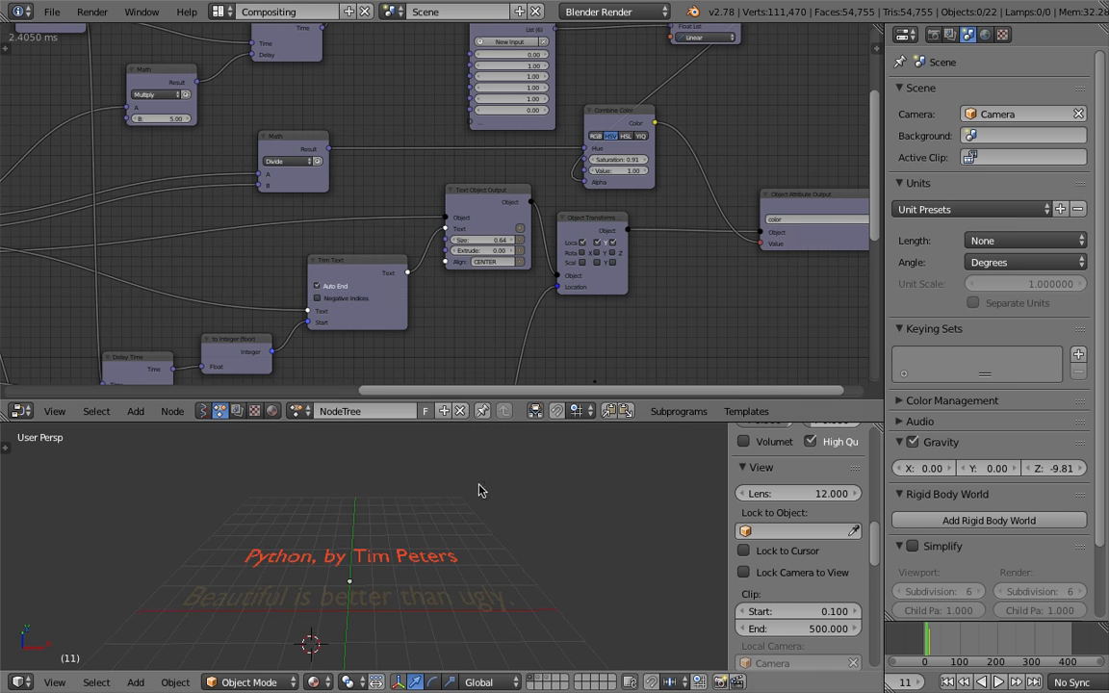
left_click(998, 682)
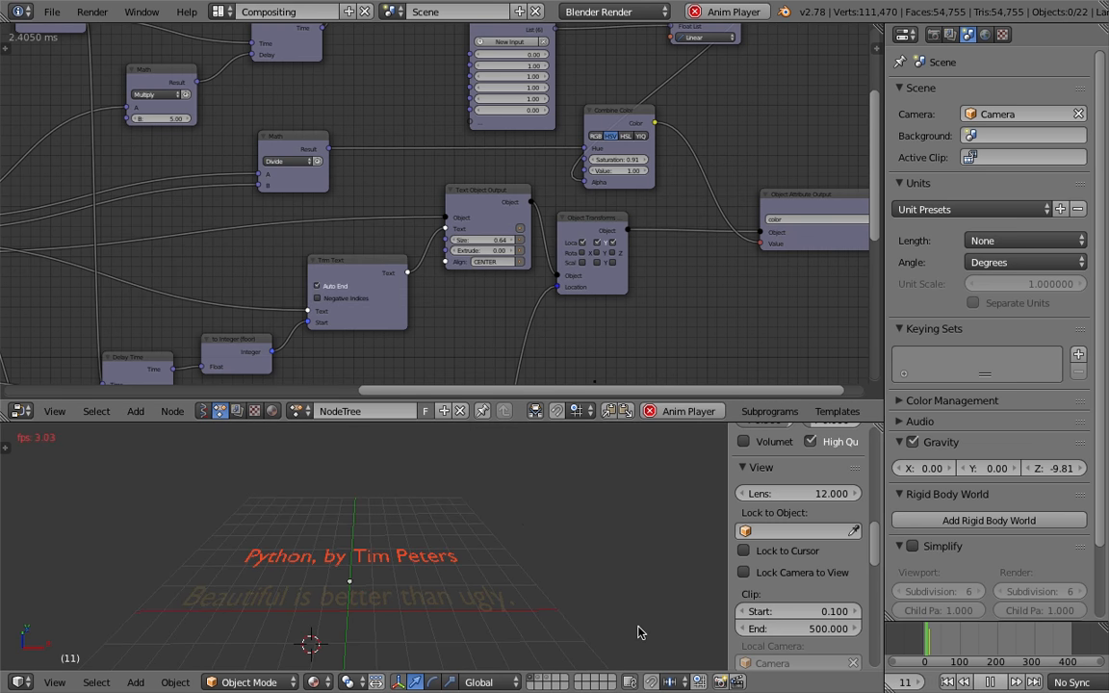
left_click(589, 540)
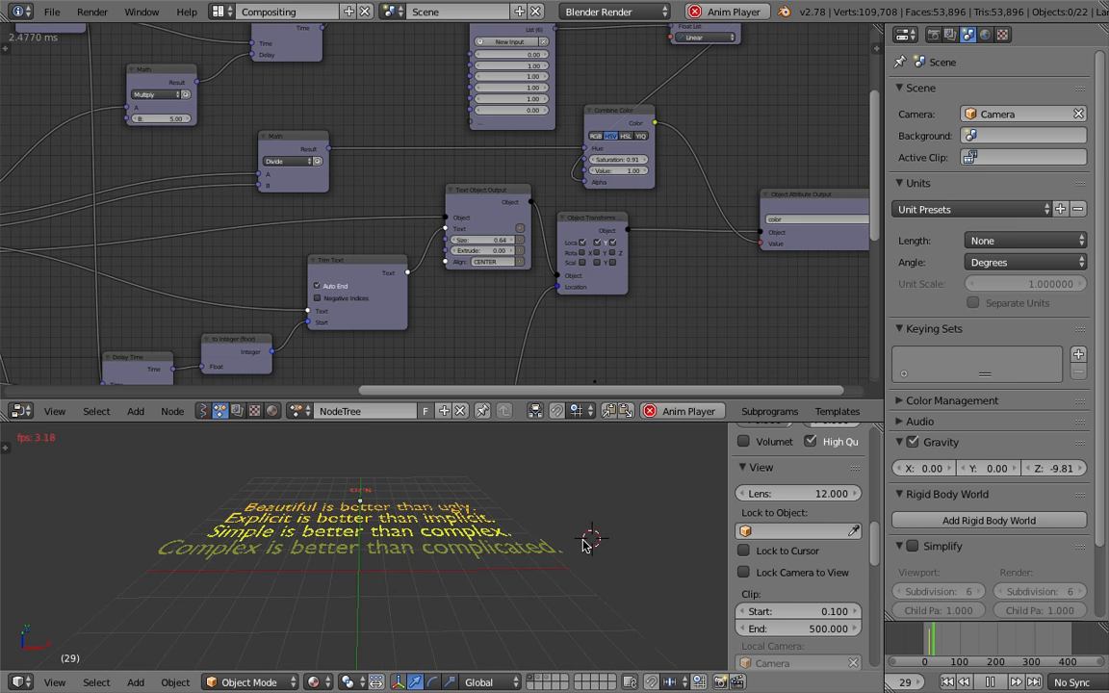
Switch to the 3D View Full layout and set its viewport lens to 12
left_click(228, 11)
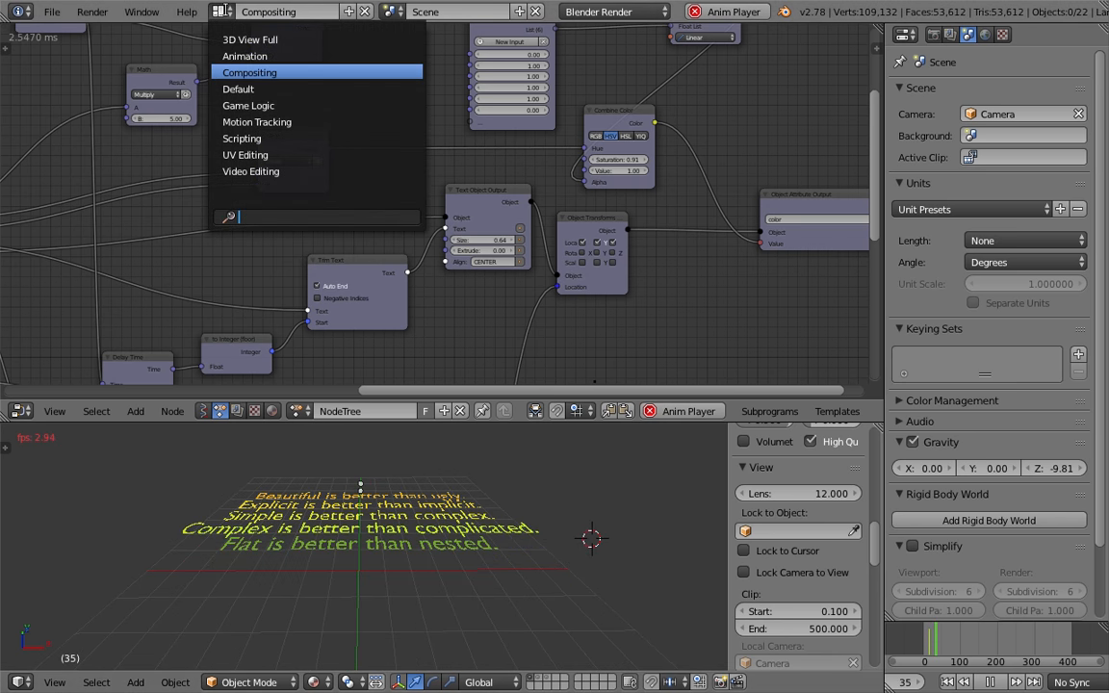
left_click(231, 39)
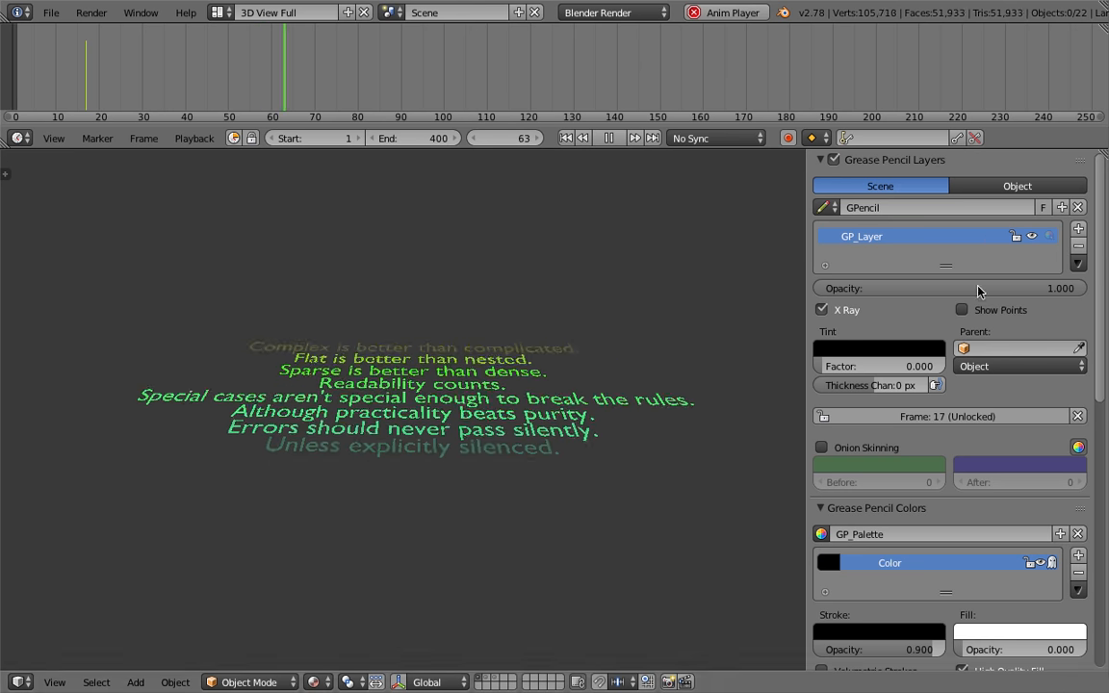
scroll(1010, 510, "down", 6)
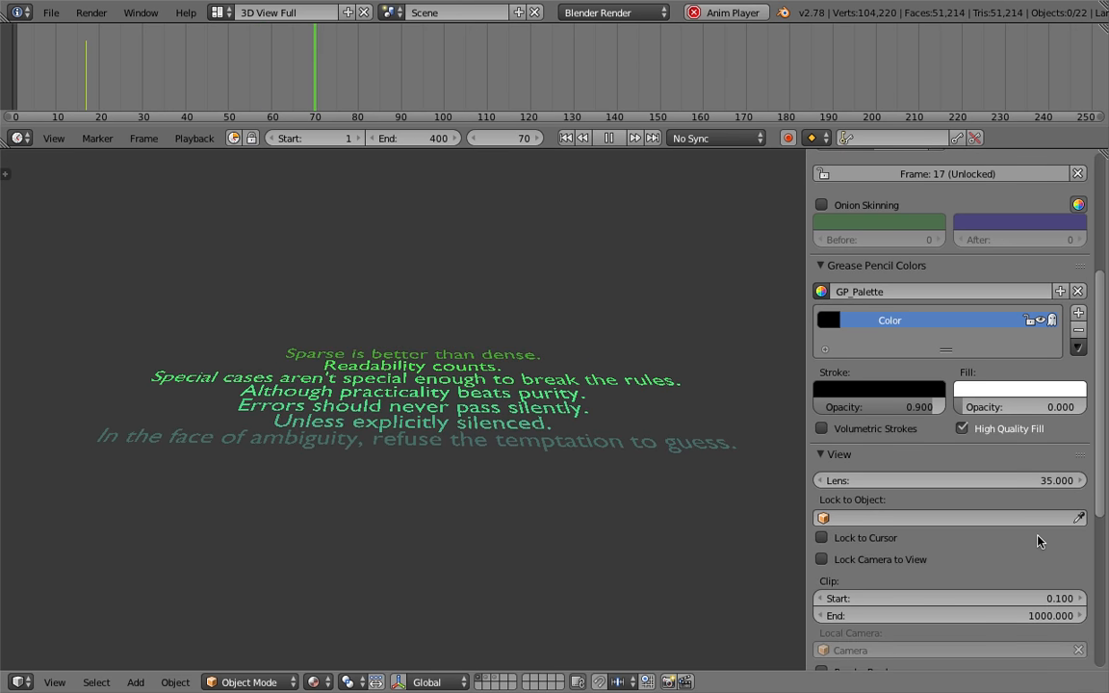
scroll(1001, 539, "down", 3)
left_click(994, 376)
type("12")
key("Return")
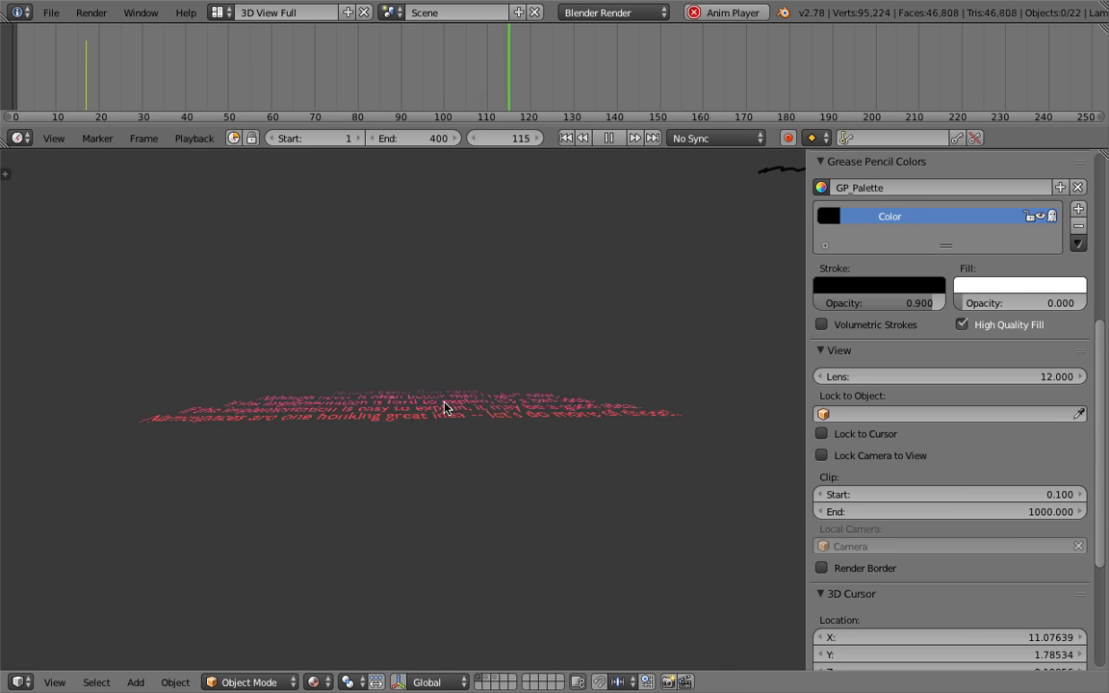
Pause playback and switch back to the Compositing layout
middle_click_drag(448, 433, 458, 375)
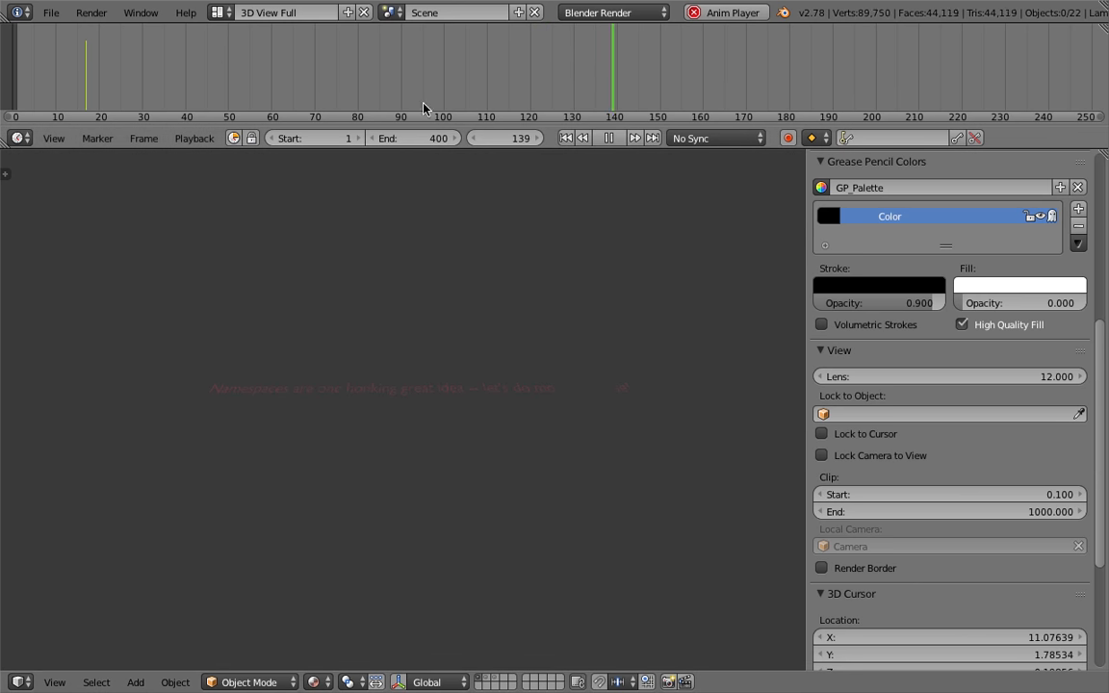
left_click(607, 138)
left_click(247, 14)
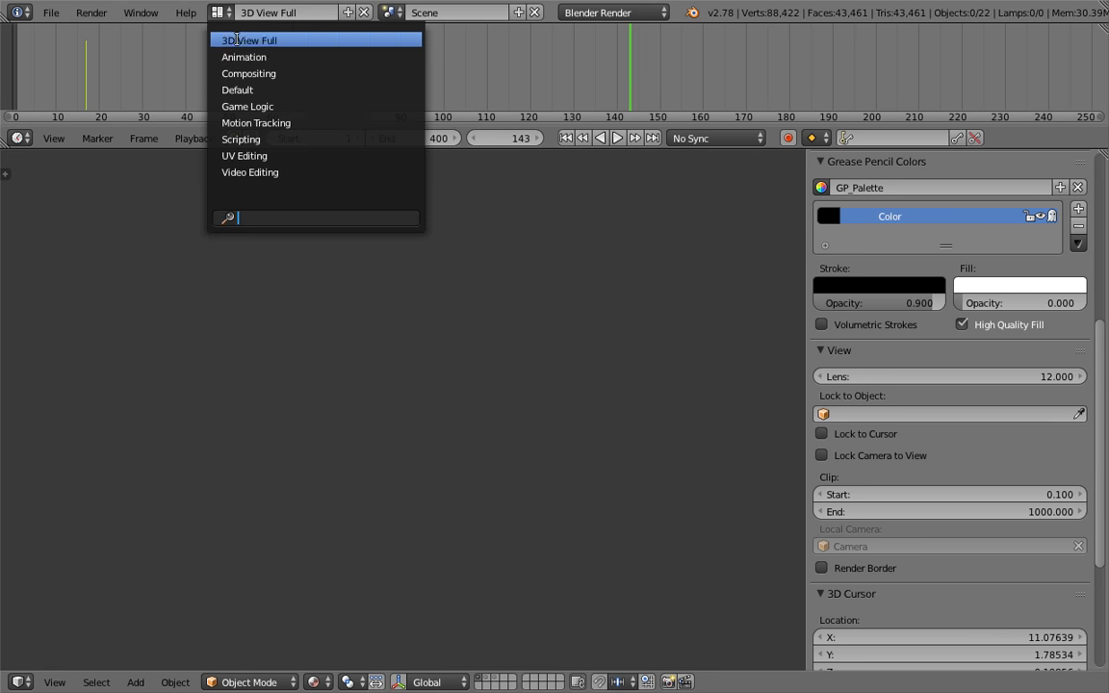
left_click(247, 73)
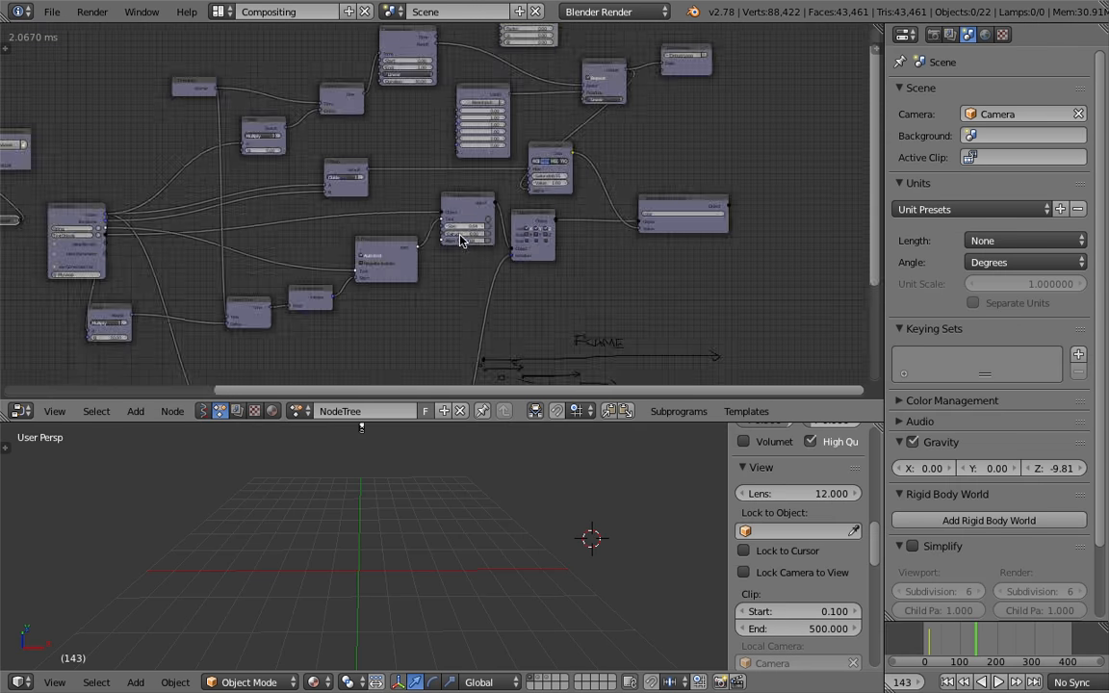
Save the file with the whole node tree in view
scroll(460, 239, "down", 3)
scroll(544, 188, "down", 2)
key("ctrl+s")
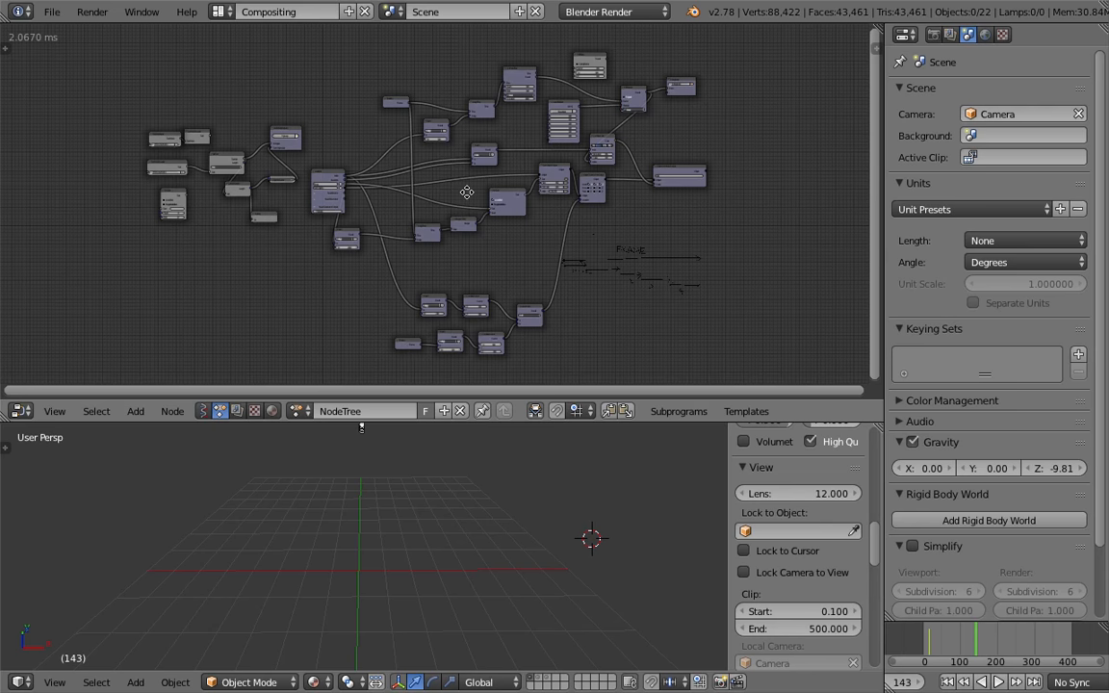
Open the Save As dialog and close it again
middle_click_drag(466, 193, 441, 190)
left_click(52, 11)
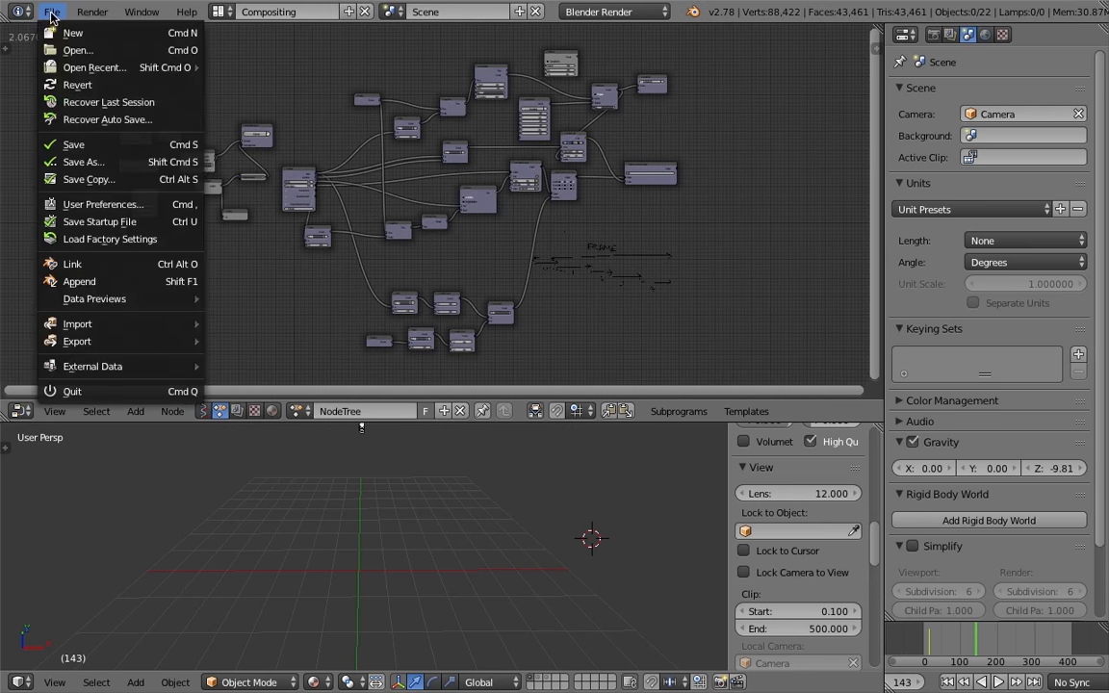
left_click(105, 163)
left_click(982, 78)
left_click(1030, 57)
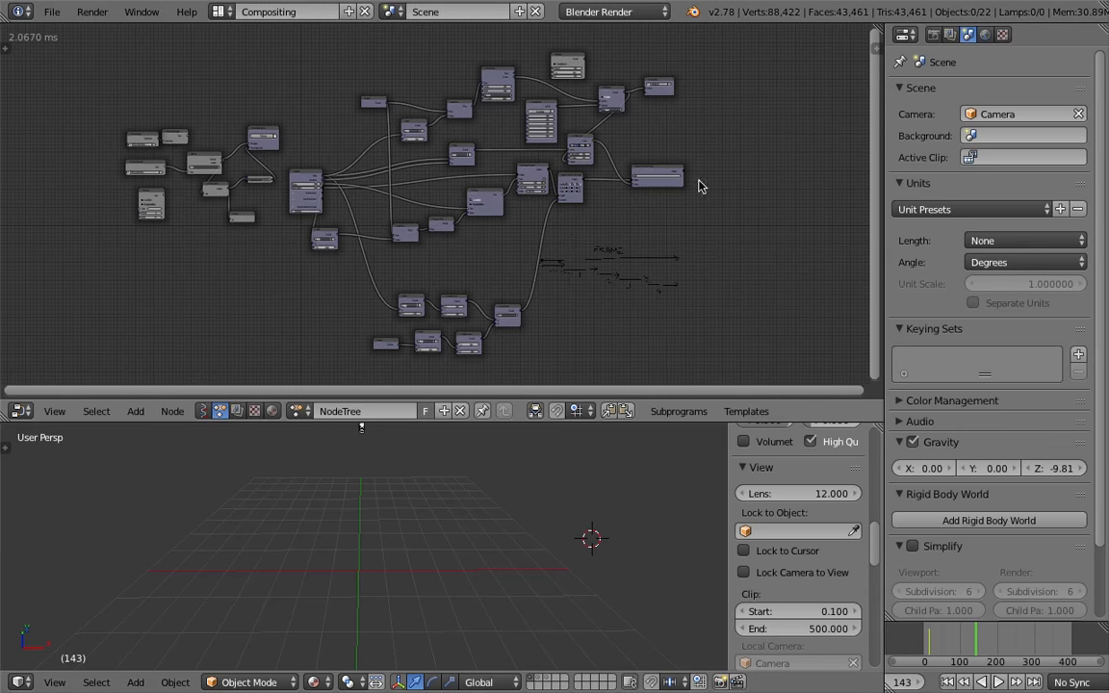
Move the lower delay and trim nodes up to compact the node tree, saving the file
left_click_drag(512, 307, 525, 267)
left_click_drag(452, 306, 406, 272)
left_click_drag(468, 343, 460, 300)
left_click_drag(420, 336, 409, 292)
left_click_drag(385, 342, 356, 315)
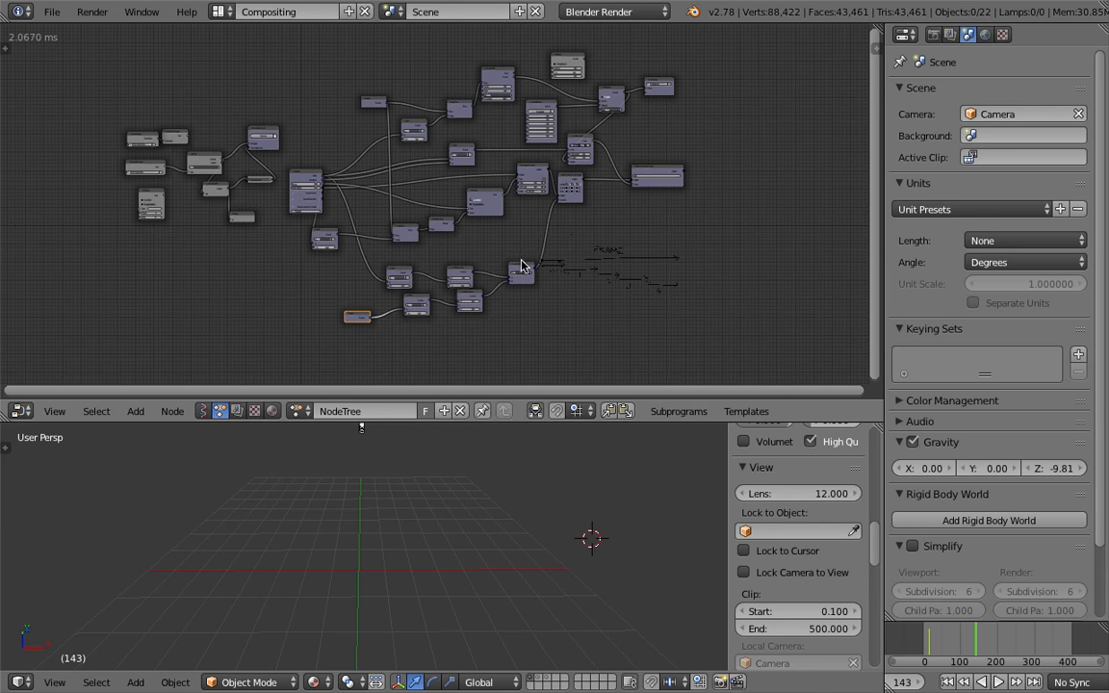
left_click_drag(463, 264, 468, 257)
key("ctrl+s")
left_click(467, 261)
scroll(606, 252, "up", 2)
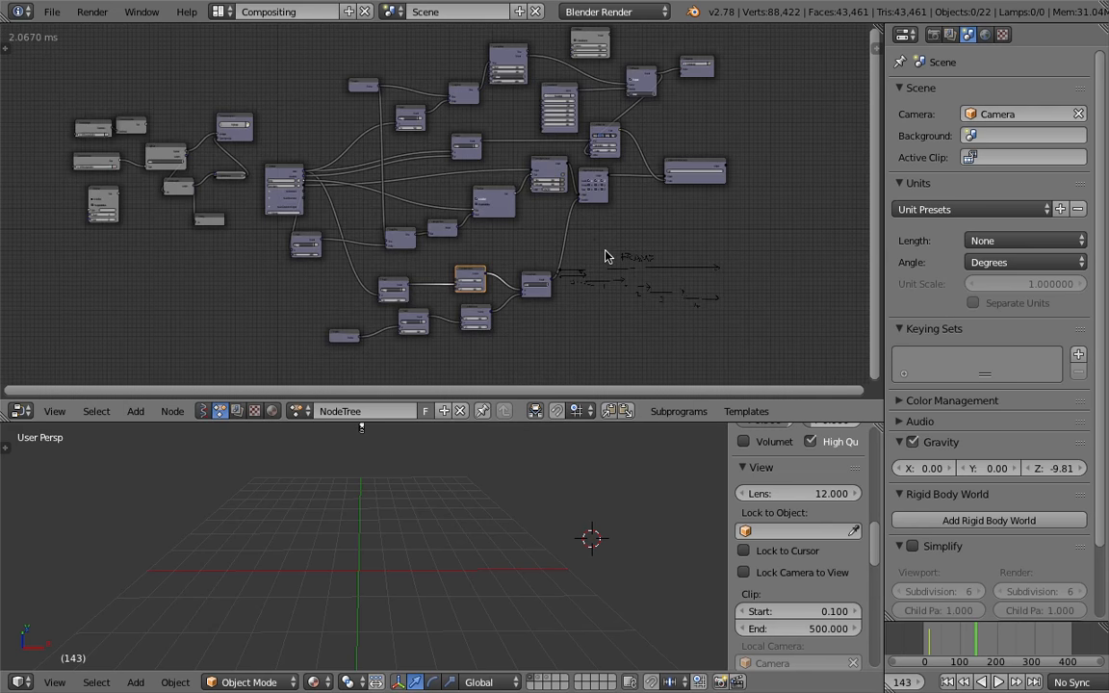
middle_click_drag(612, 254, 622, 296)
key("ctrl+s")
left_click(626, 296)
Scrub and play the timeline to preview the text animation in the viewport
left_click_drag(1006, 642, 930, 639)
middle_click_drag(392, 547, 424, 593)
left_click(927, 639)
key("alt+a")
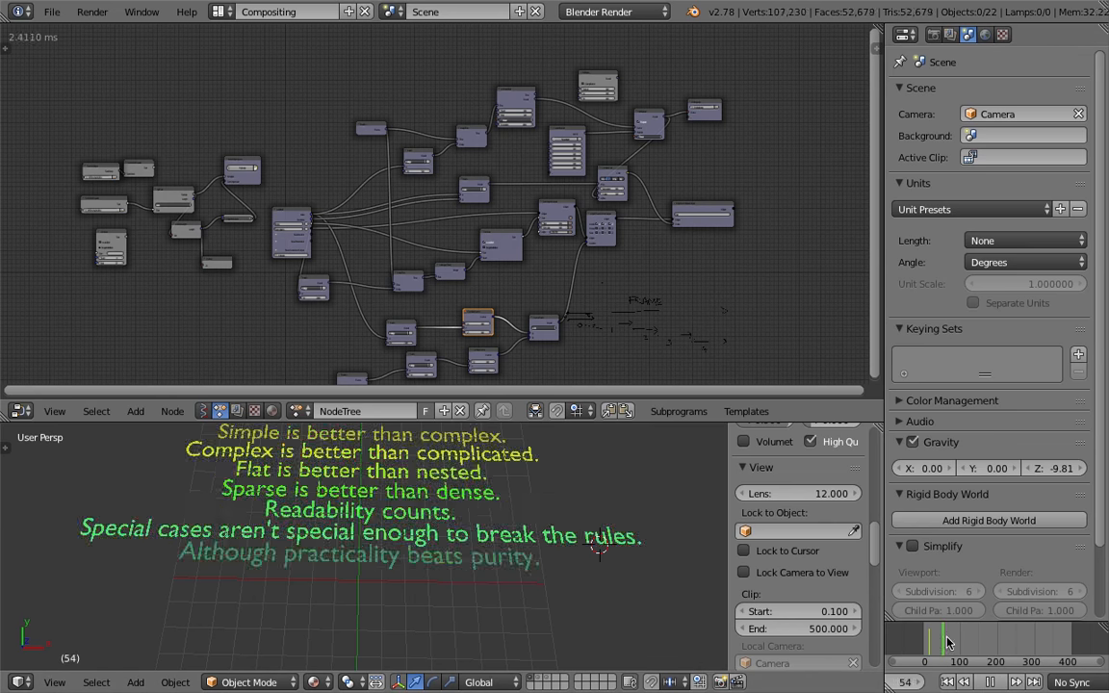
key("alt+a")
left_click(944, 635)
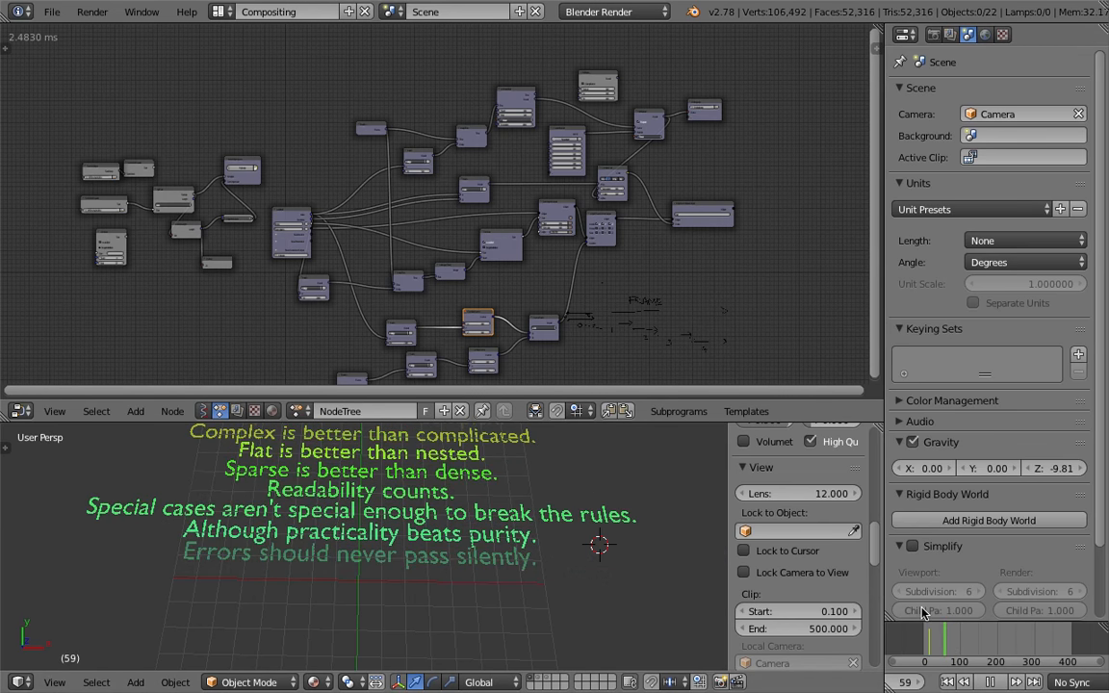
middle_click_drag(394, 530, 402, 529)
key("Home")
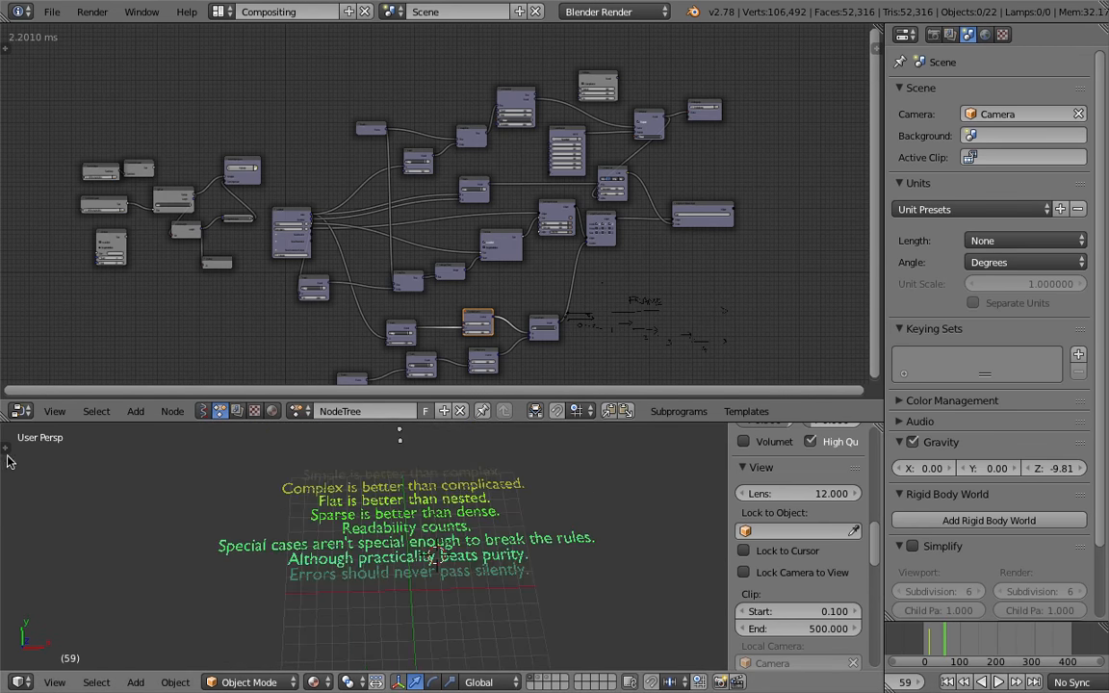
Split the 3D viewport and show the PYTHON POEM text in a text editor in the new area
left_click_drag(874, 426, 550, 655)
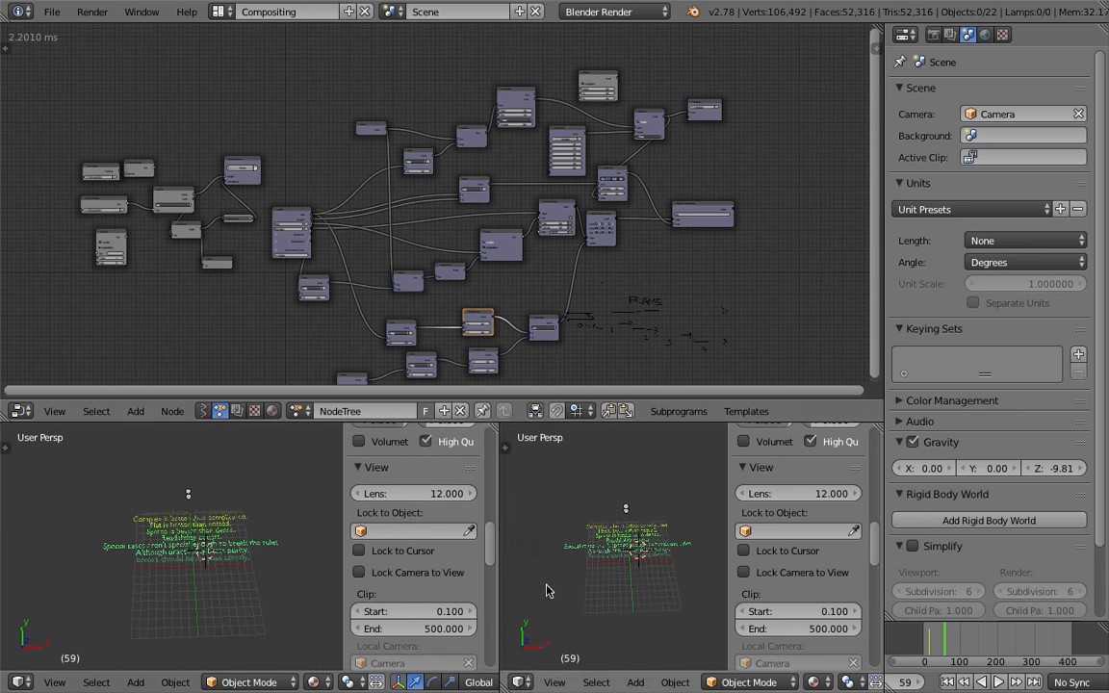
left_click(518, 683)
left_click(566, 491)
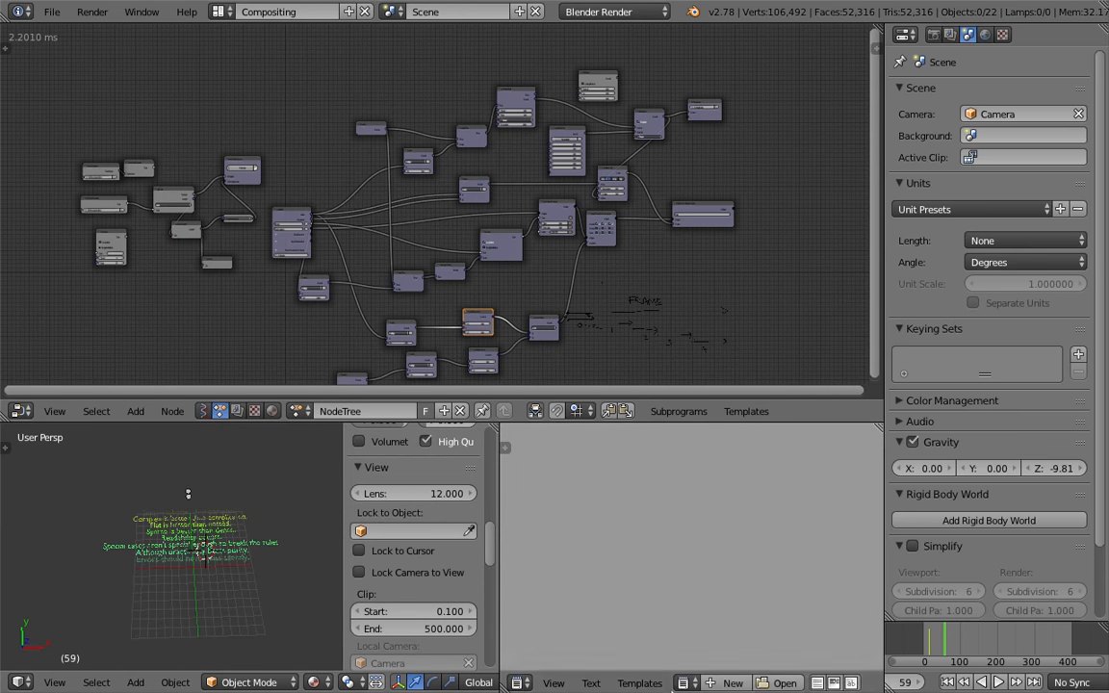
left_click(685, 683)
left_click(636, 471)
Replace the whole poem text with the heading BLENDER 3D ROCKS
scroll(630, 502, "up", 1)
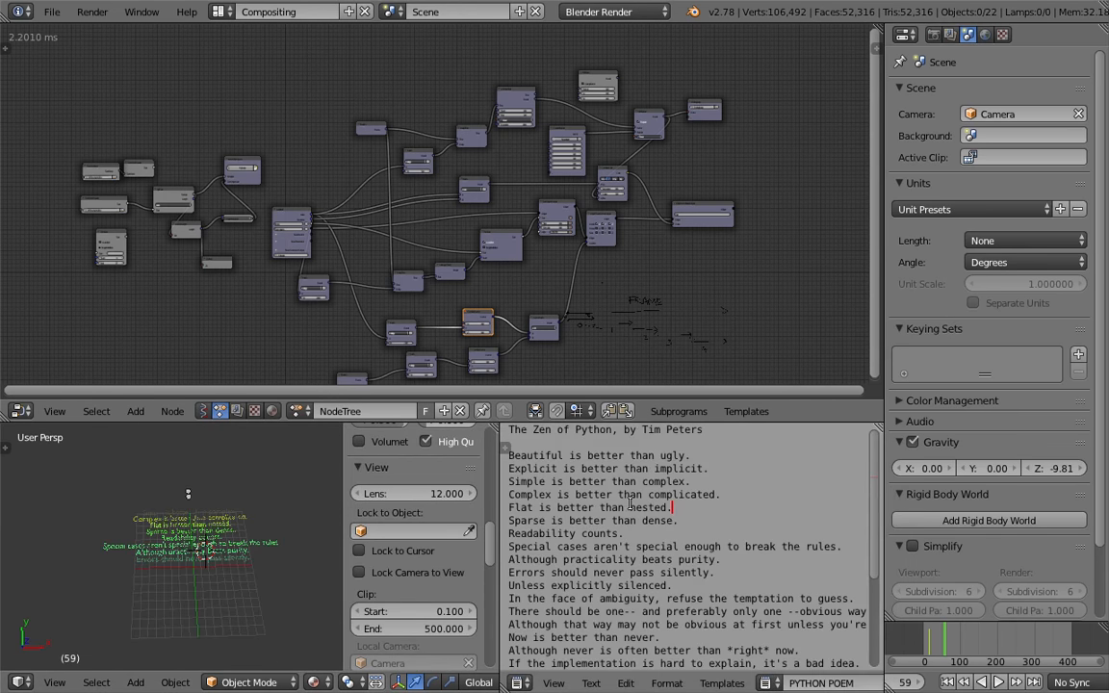
key("ctrl+a")
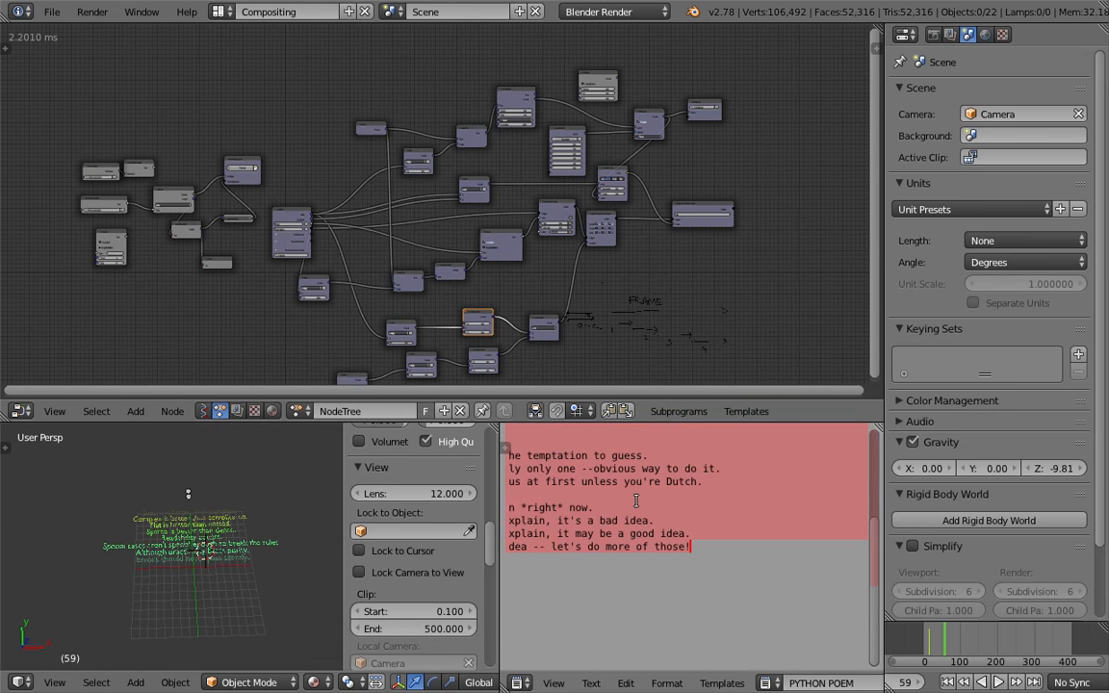
type("BLENDER 3D ROCKS")
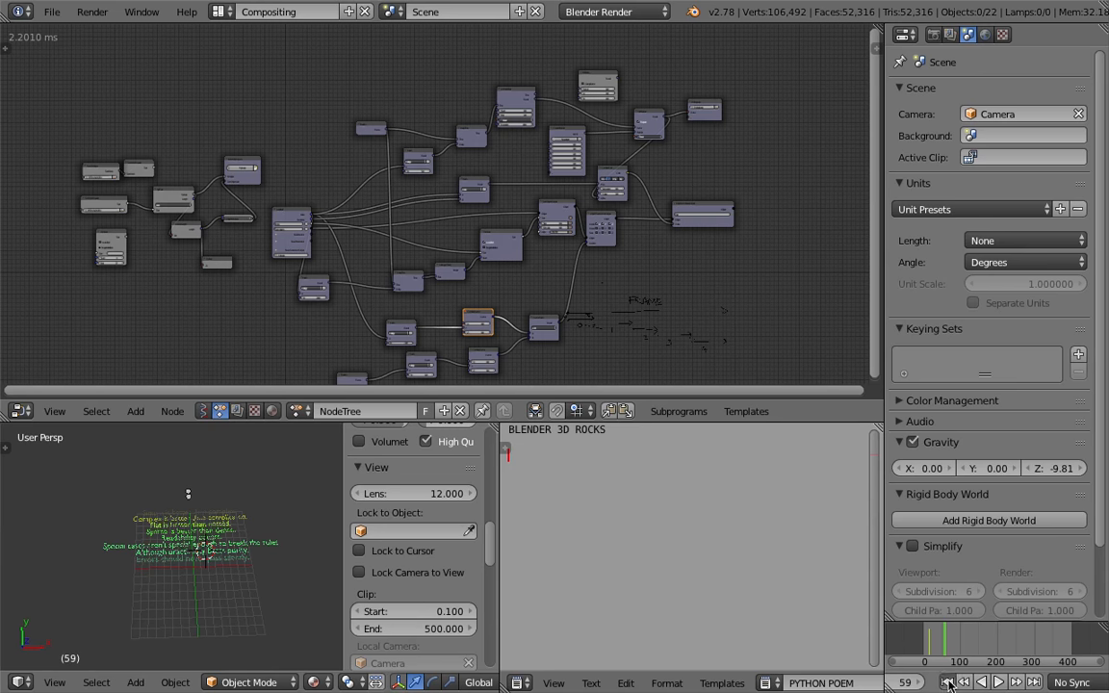
Restart playback from the first frame
left_click(950, 682)
left_click(998, 682)
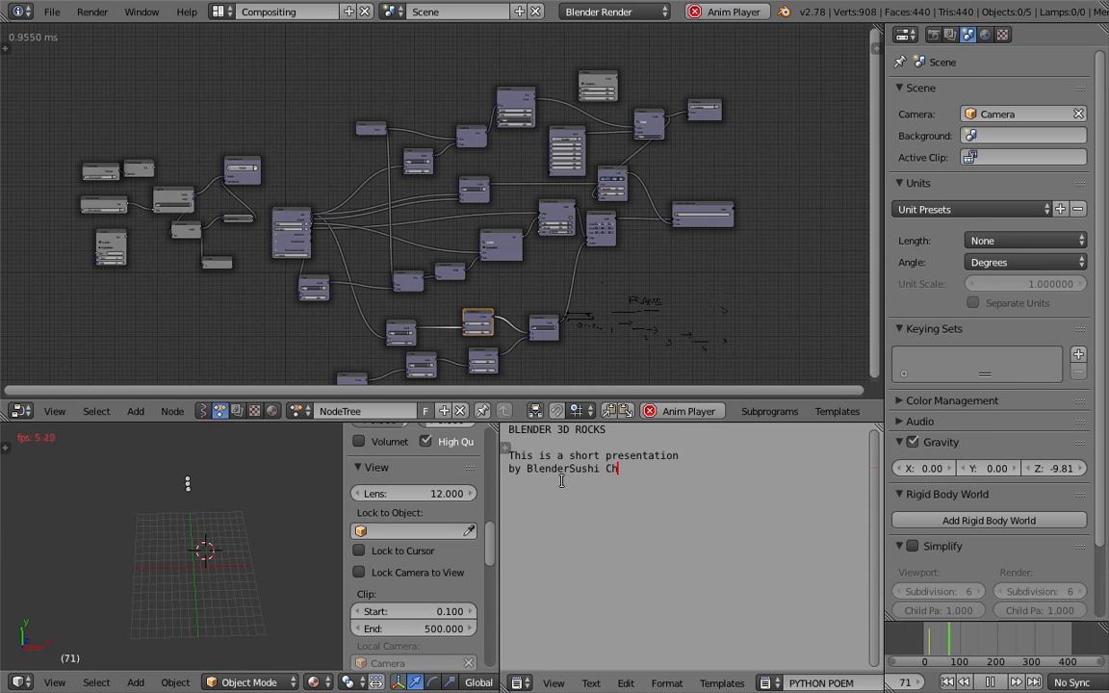
left_click(947, 682)
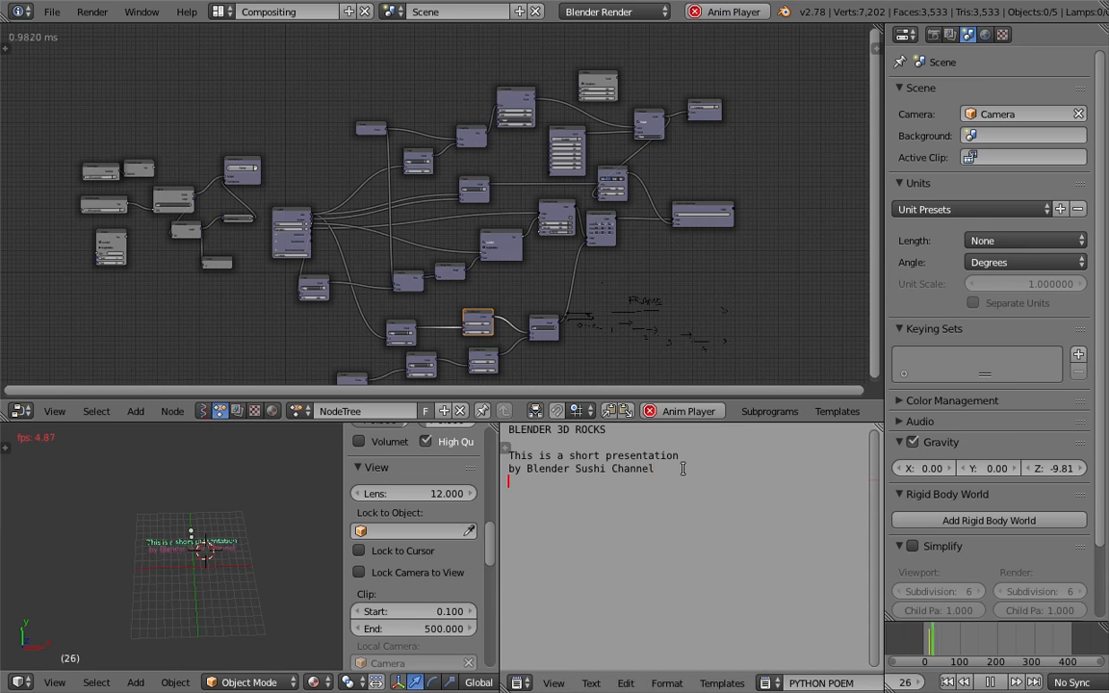
Add the lines "how we can create", "fade in fade out text" and "in realtime" to the text
type("how qwe")
key("BackSpace")
key("BackSpace")
key("BackSpace")
type("we can create ")
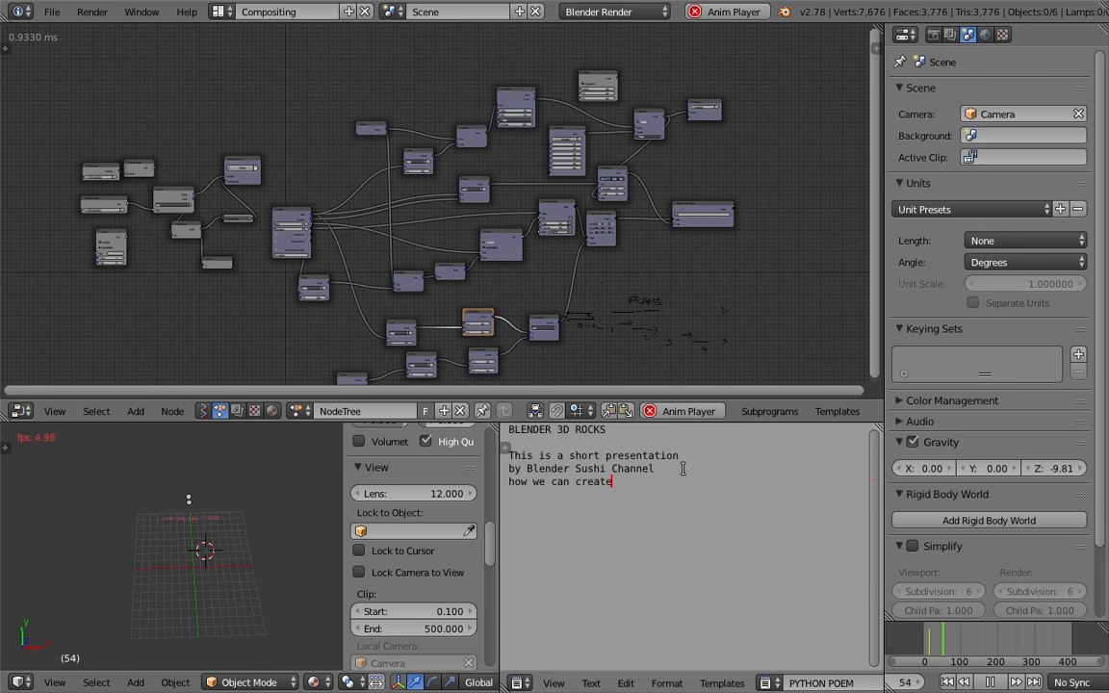
type("fade in ")
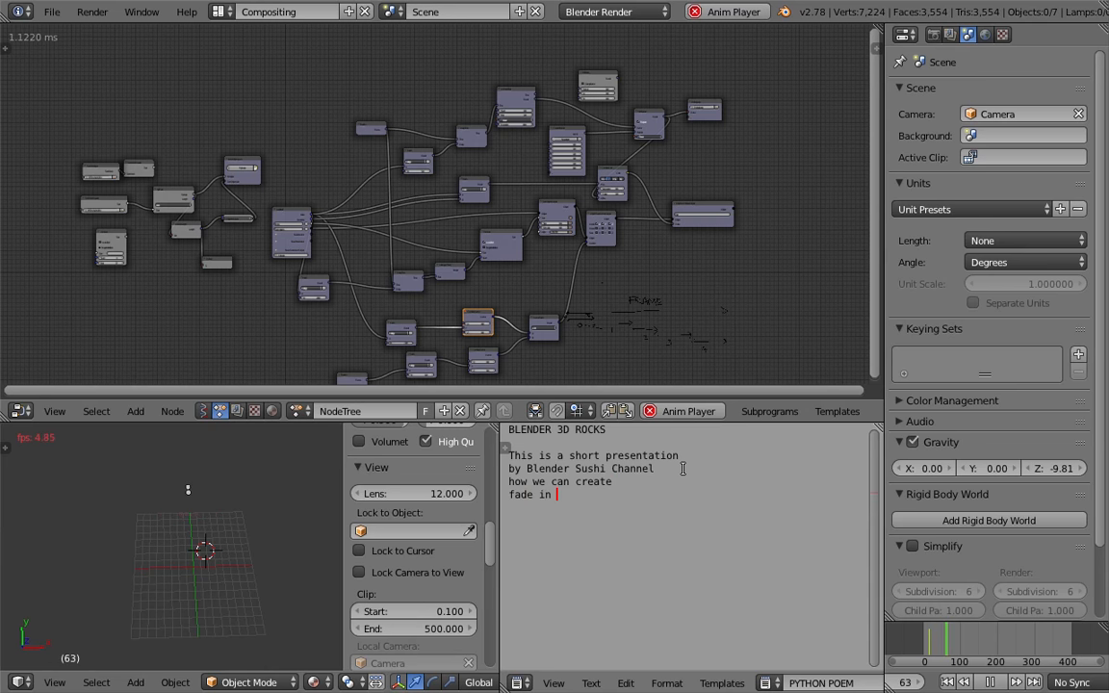
type("fade out text ")
type("in realtime")
Add the lines "procedurally" and "using the Animation Nodes ADD ON" to the text, briefly previewing the result in a maximized viewport
key("Return")
type("pro")
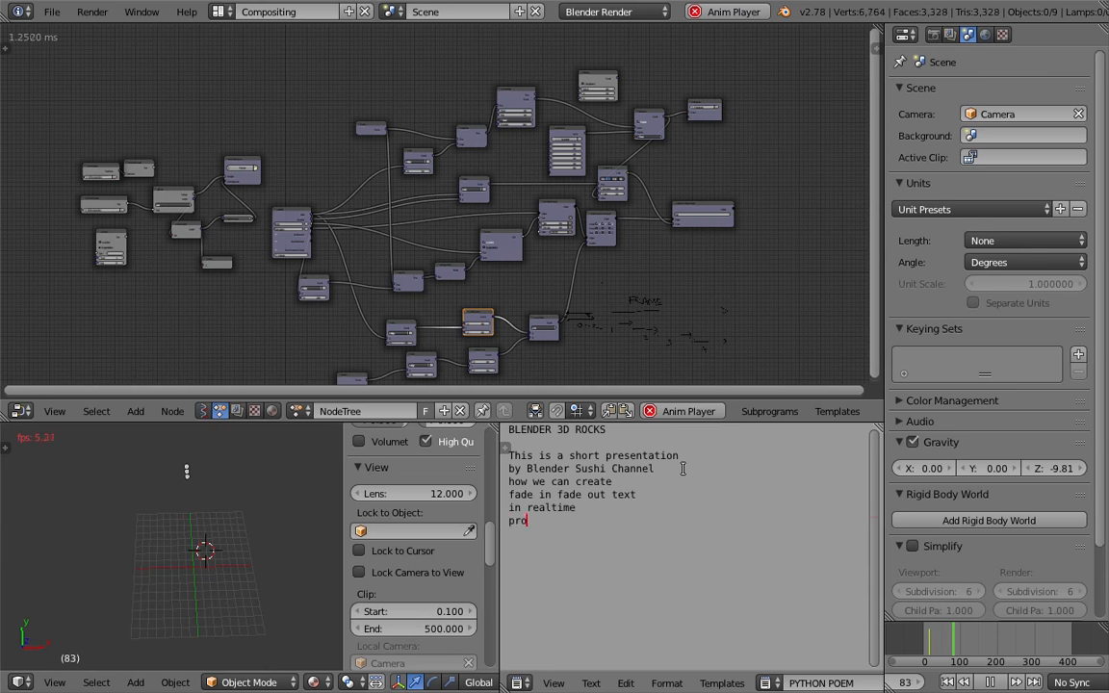
type("cedsu")
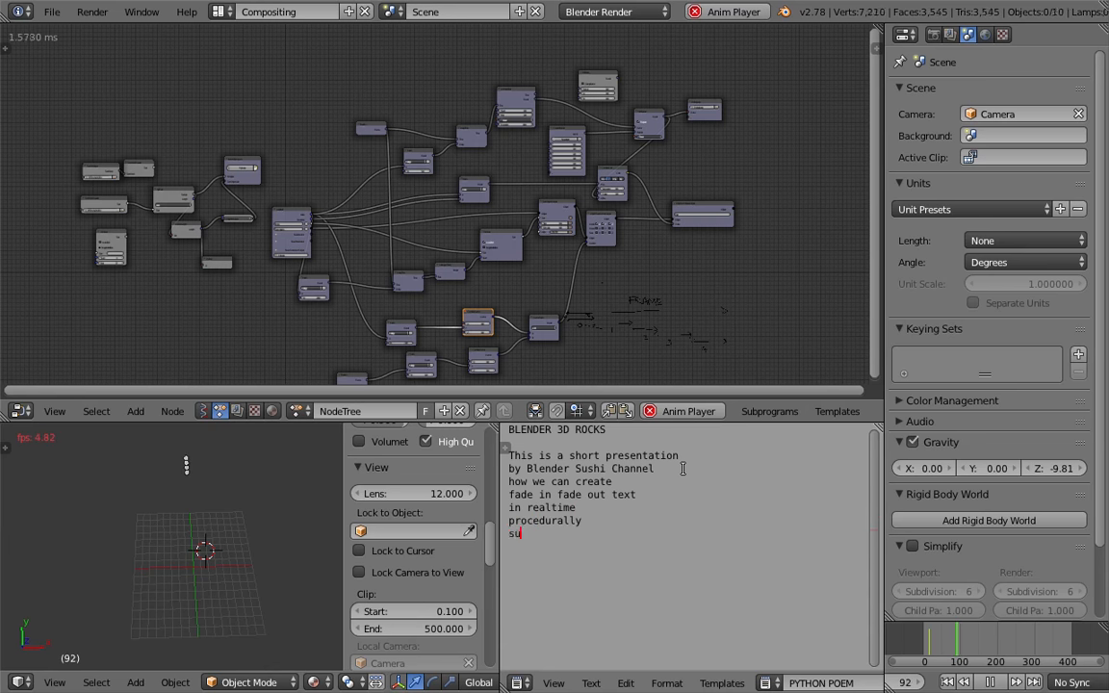
type("ing the Animation N")
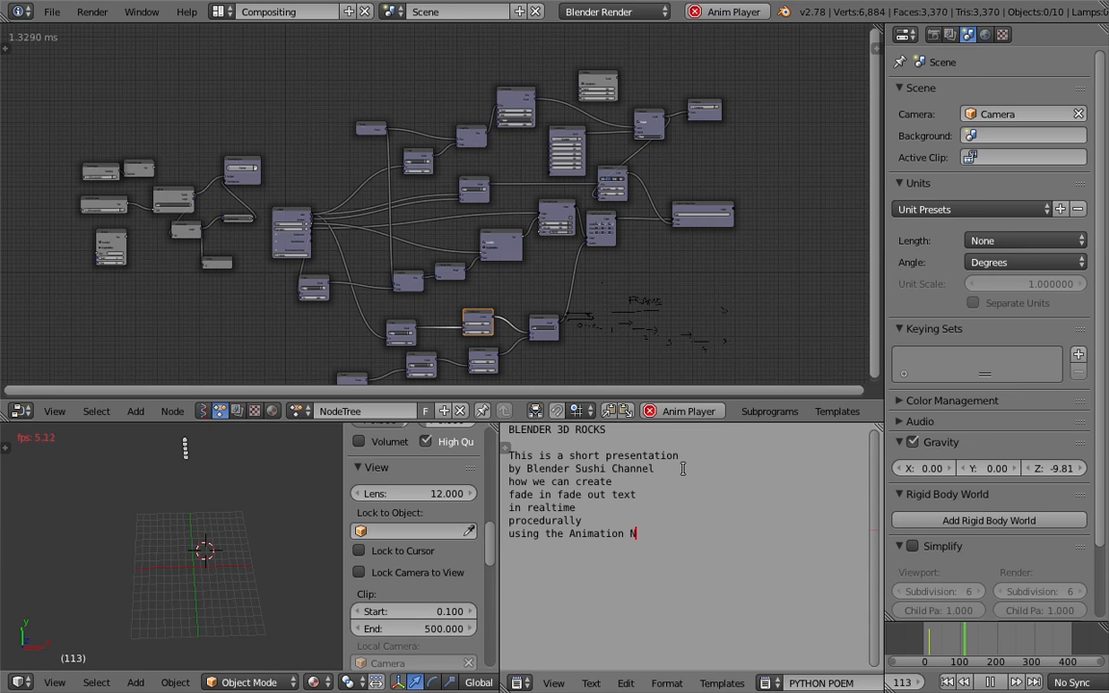
type("odes ADD ON")
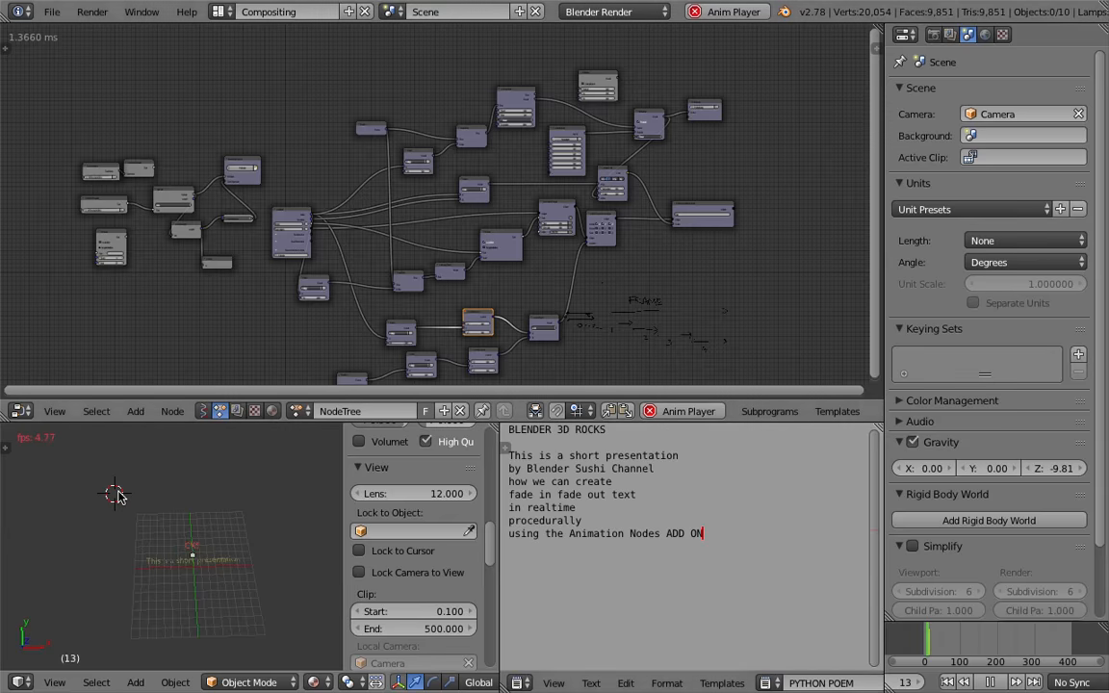
key("ctrl+Up")
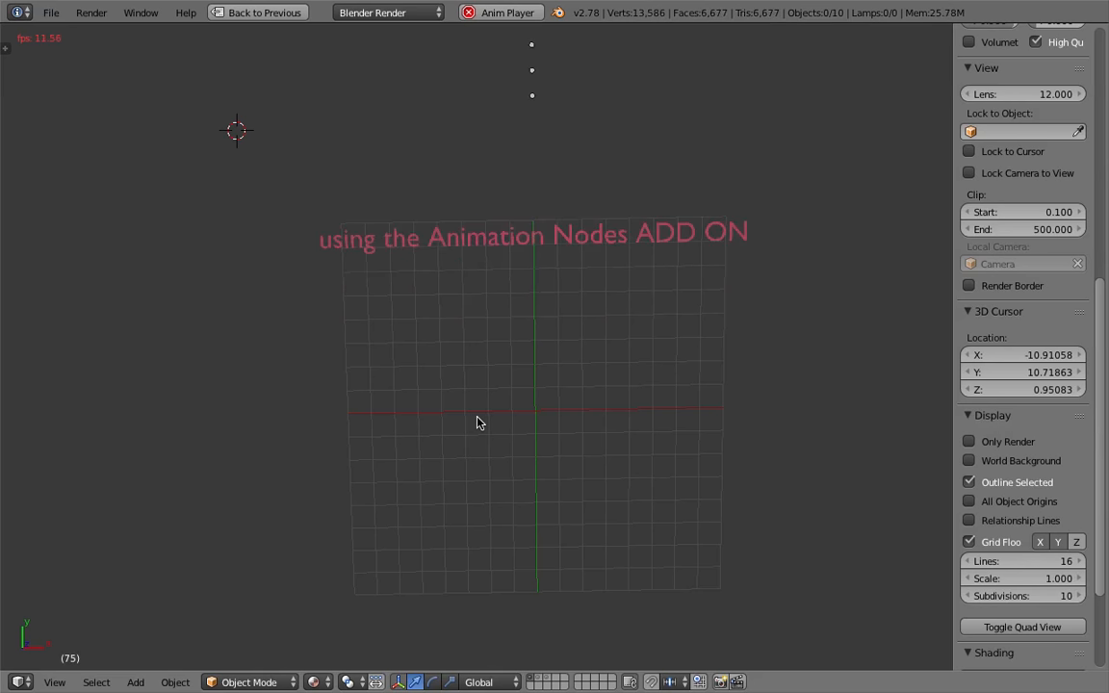
left_click(256, 14)
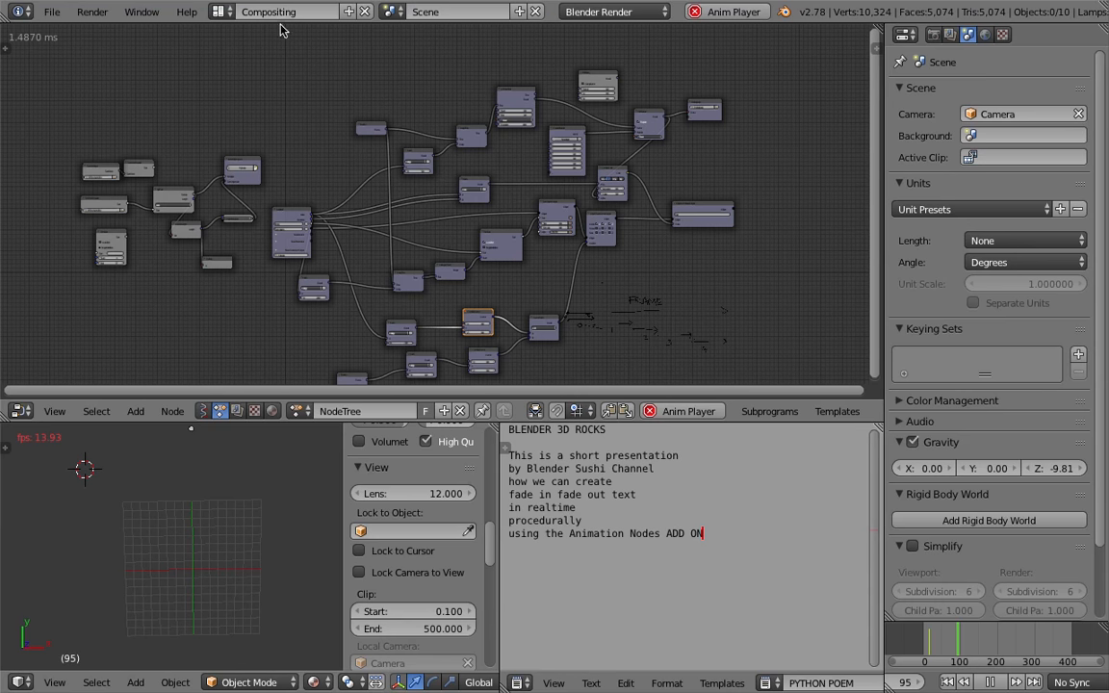
Add a closing line "THANKS FOR WATCHING ENJOY! :)" after a blank line at the end of the text
key("Return")
type("THA")
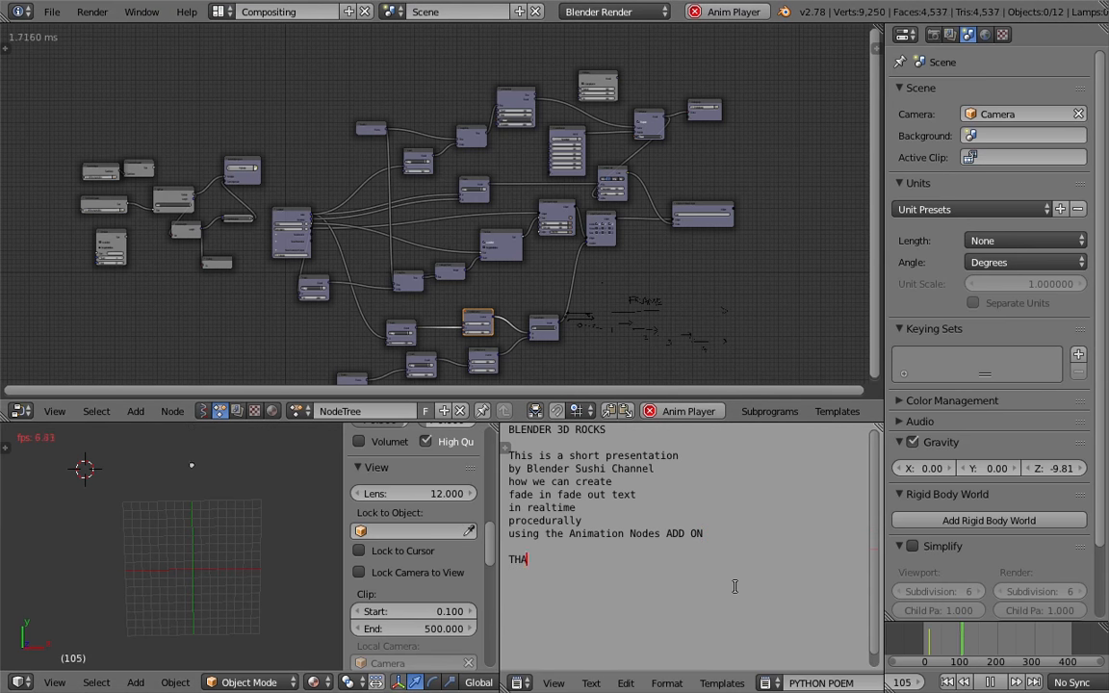
type("NKS FOR WATCHING ENJOY! :)")
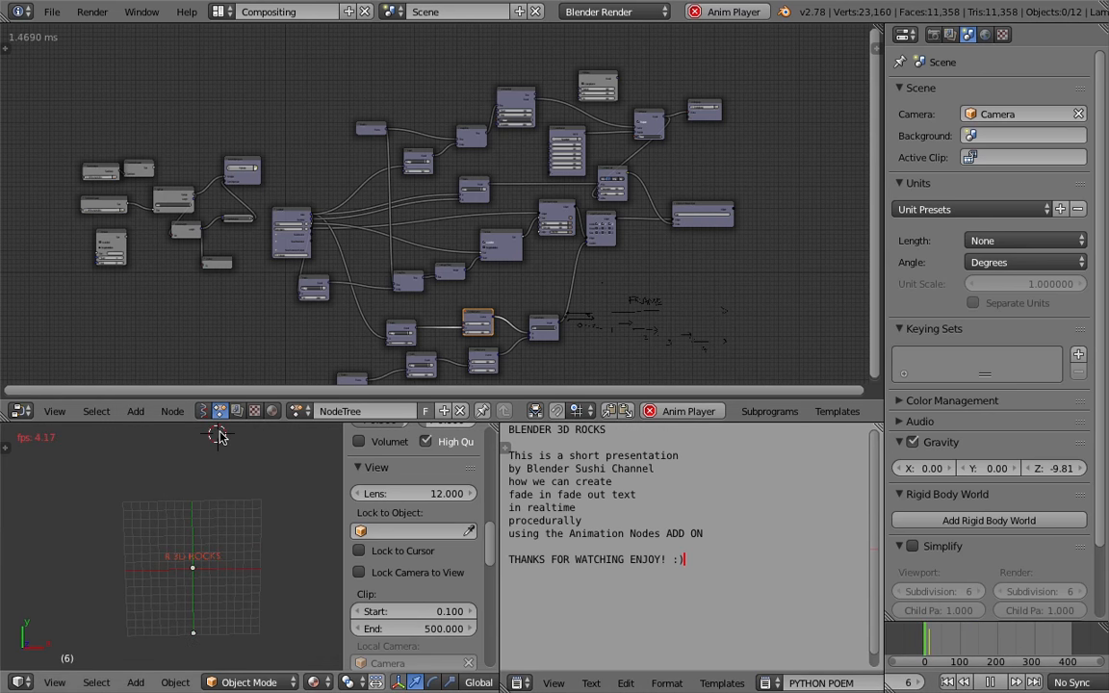
Watch the text animation play in a maximized 3D viewport, then return to the split layout
key("shift+space")
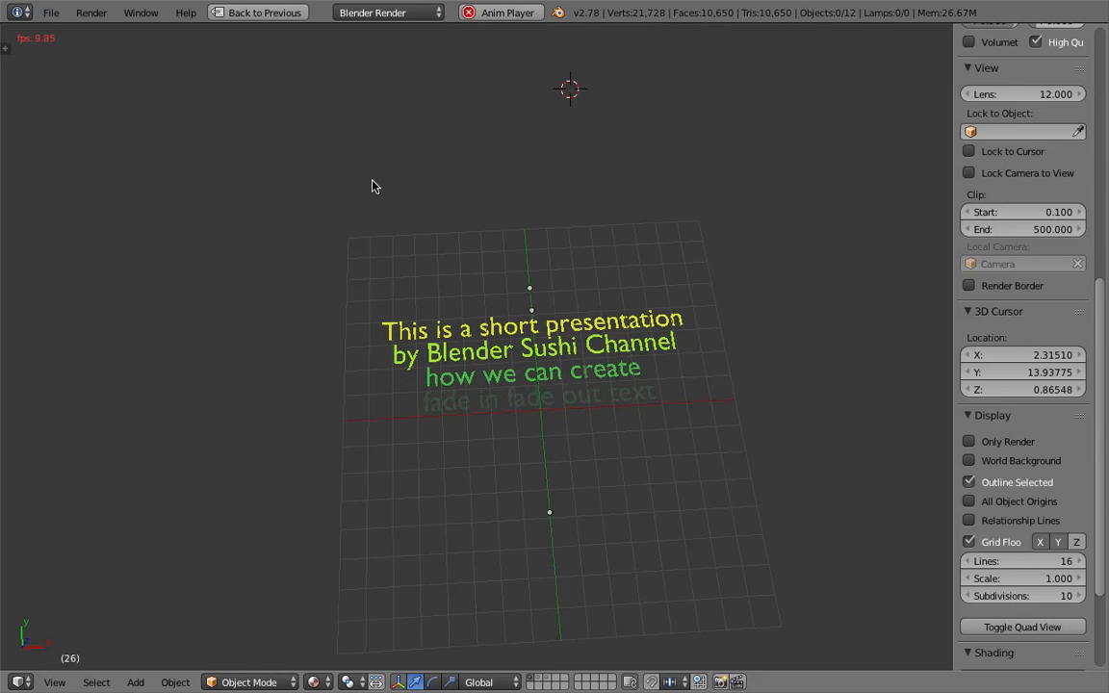
left_click(323, 88)
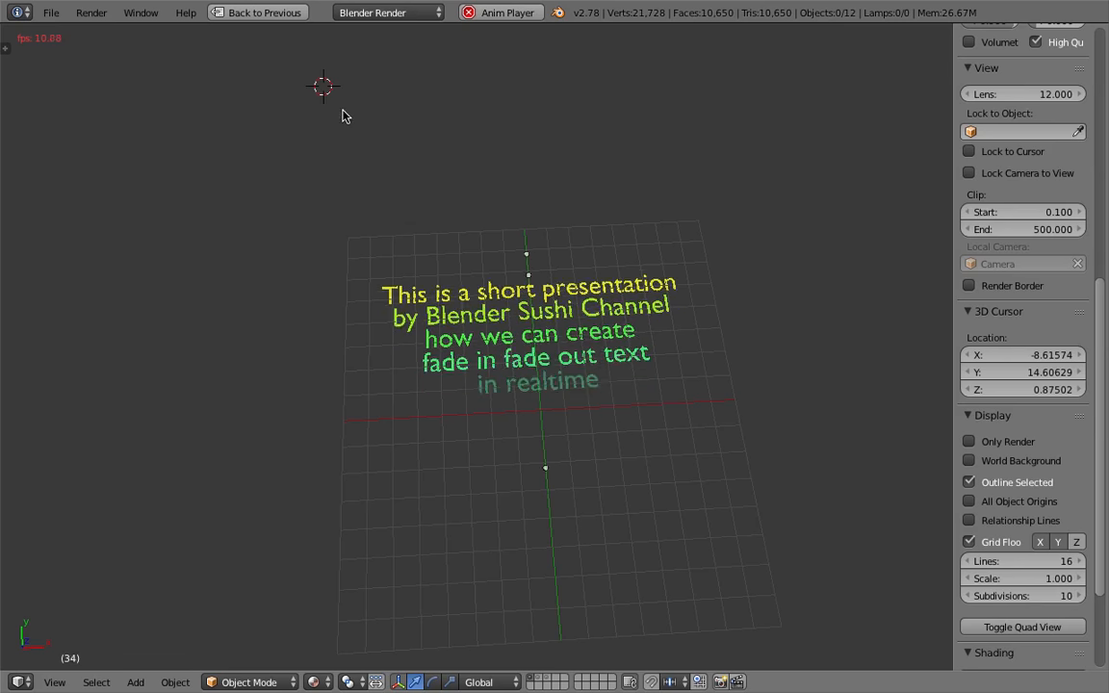
left_click(281, 13)
Insert three empty lines at the start of the text, above the BLENDER 3D ROCKS heading
key("ctrl+Home")
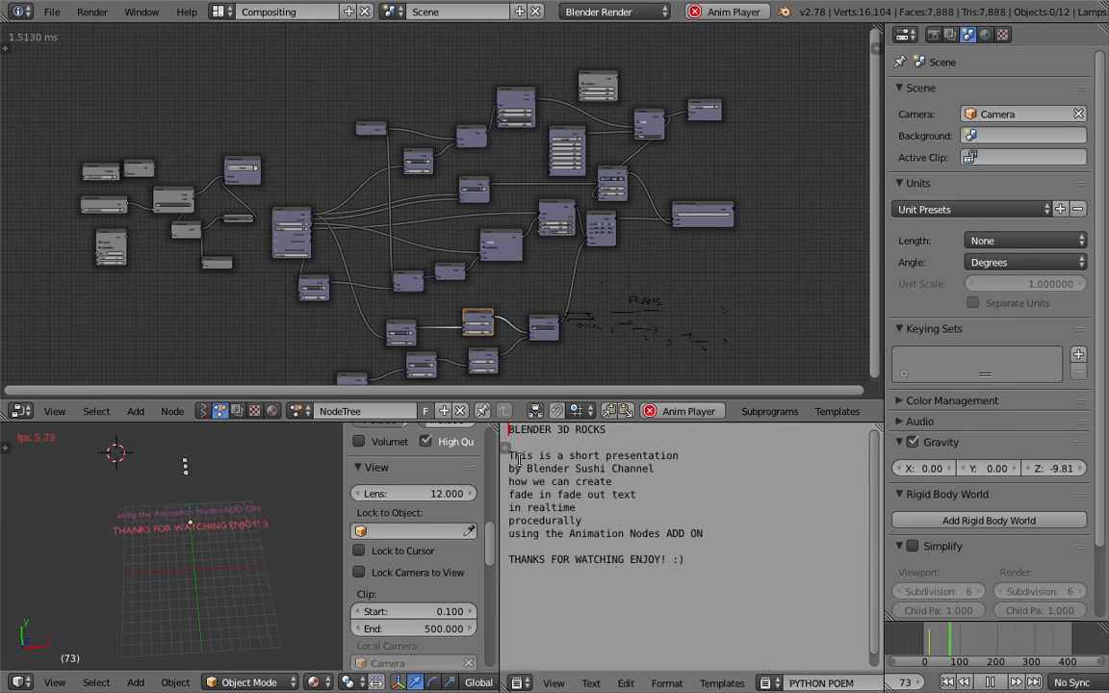
key("Return")
key("Return")
key("Return")
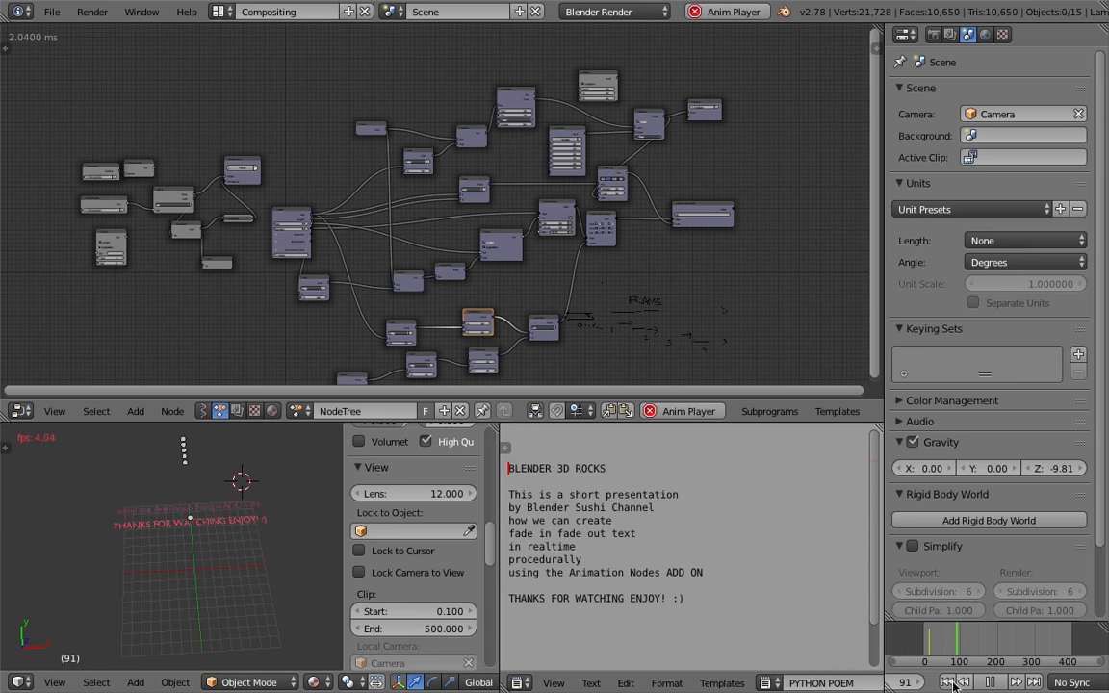
Watch the text animation in a maximized 3D viewport and stop playback
key("ctrl+Up")
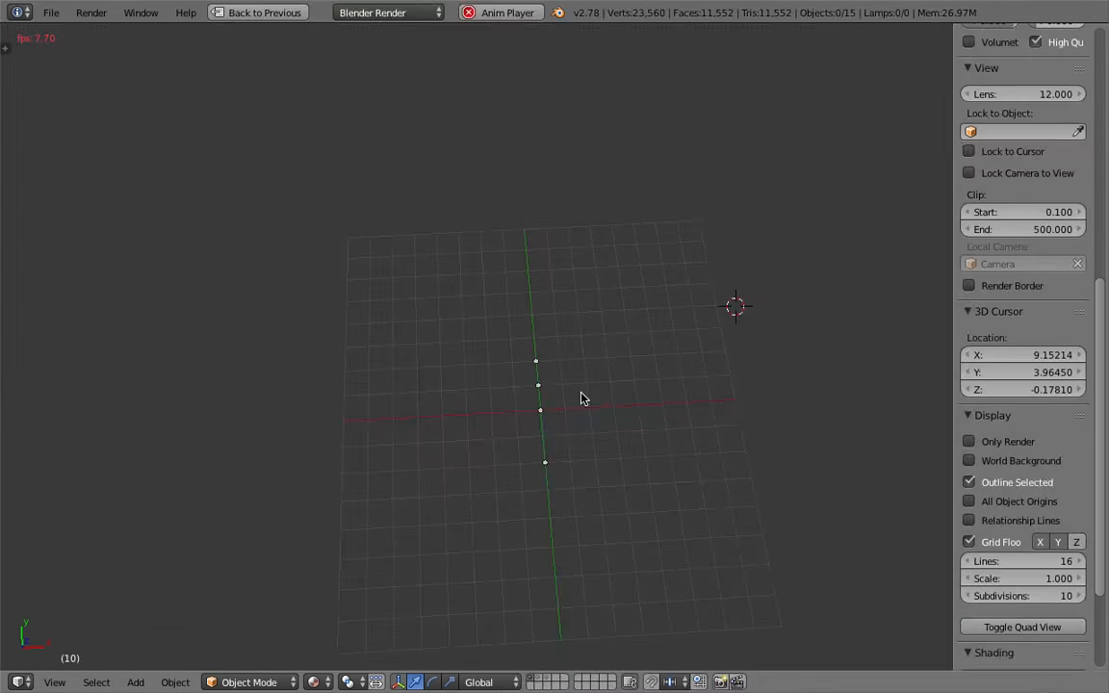
left_click(736, 395)
middle_click_drag(759, 423, 789, 419)
left_click(779, 436)
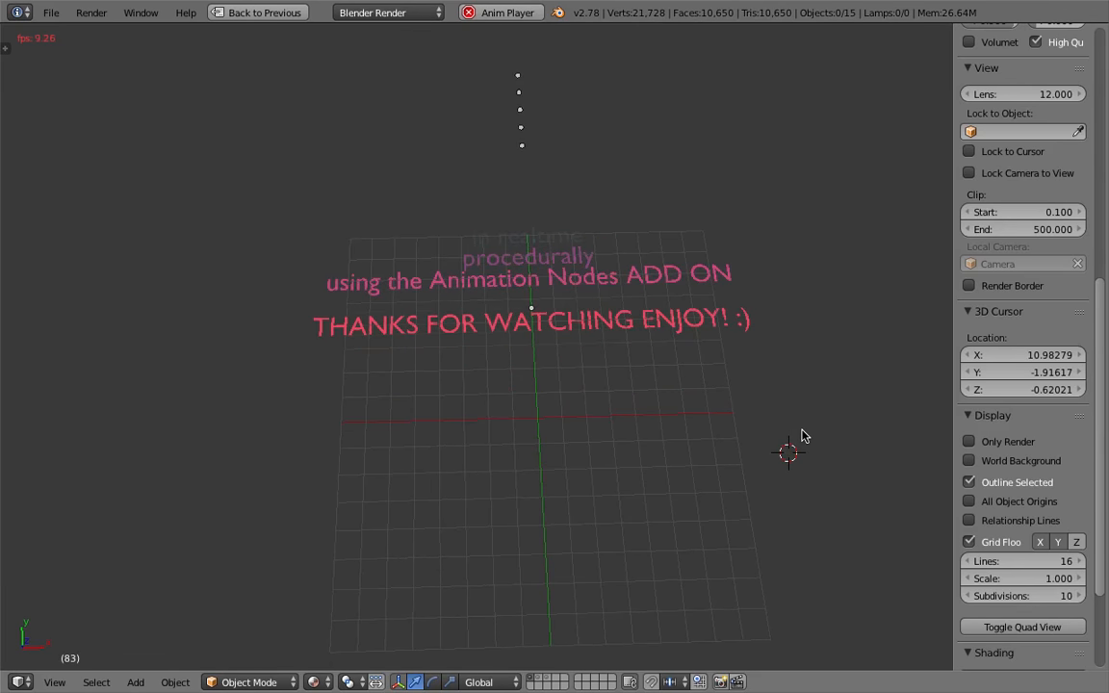
key("Escape")
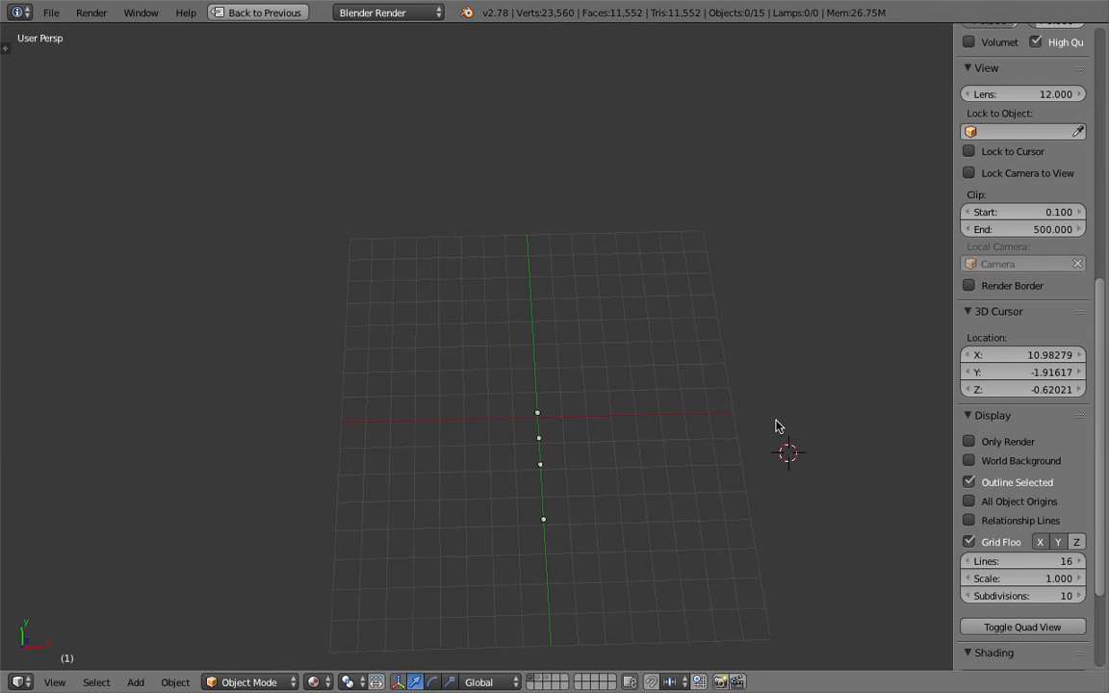